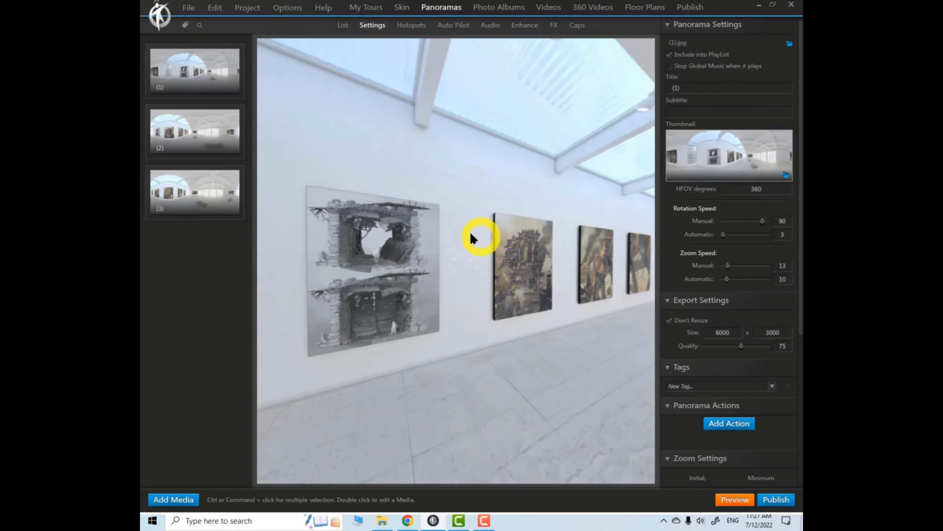
Step: Look around panoramas (1), (2) and (3) to examine the gallery from each viewpoint
drag(562, 302, 517, 284)
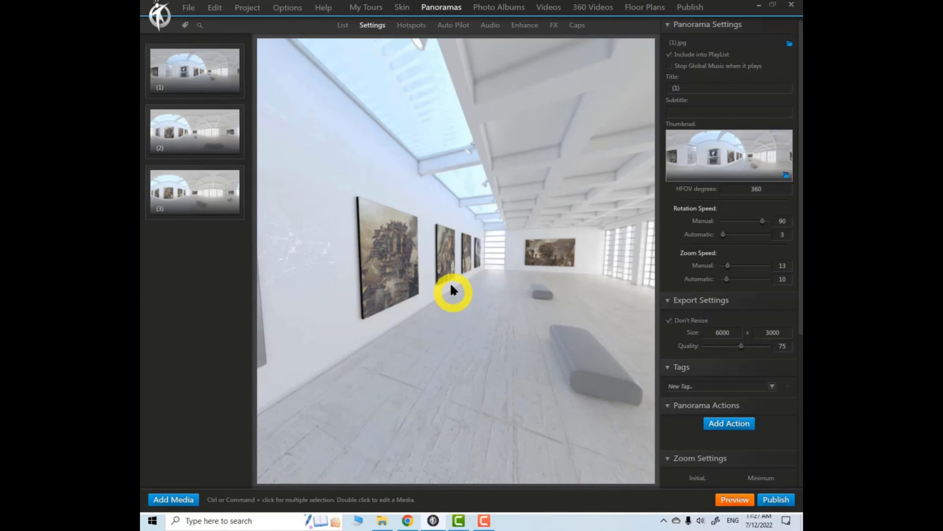
drag(517, 286, 532, 264)
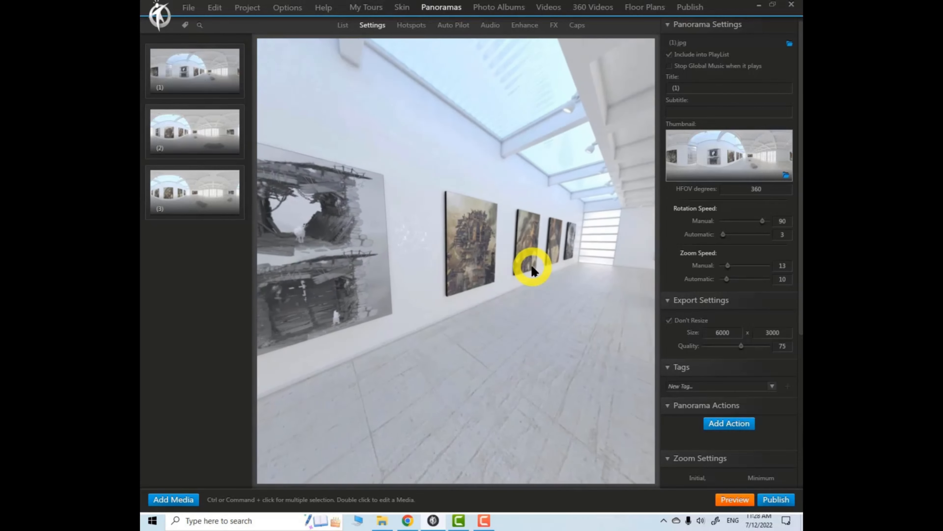
click(190, 129)
drag(479, 278, 471, 298)
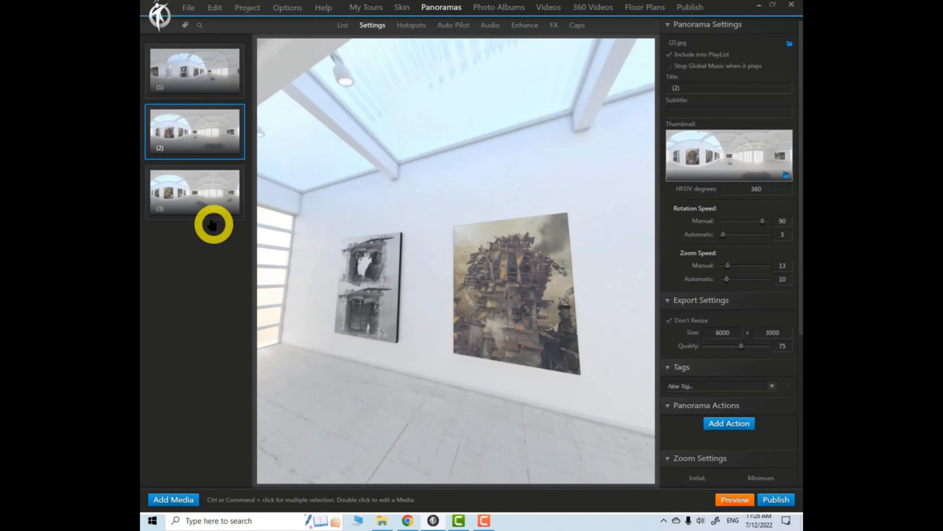
click(208, 211)
drag(400, 284, 514, 328)
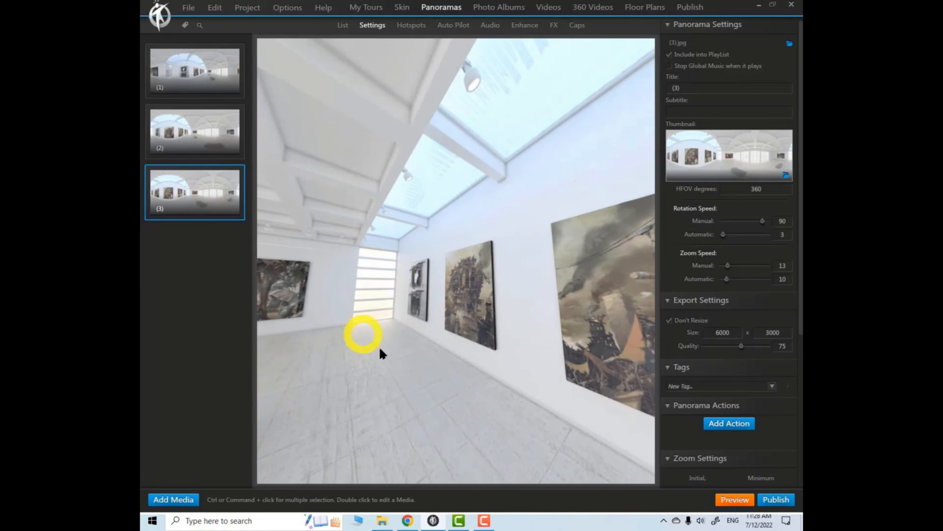
drag(581, 403, 377, 383)
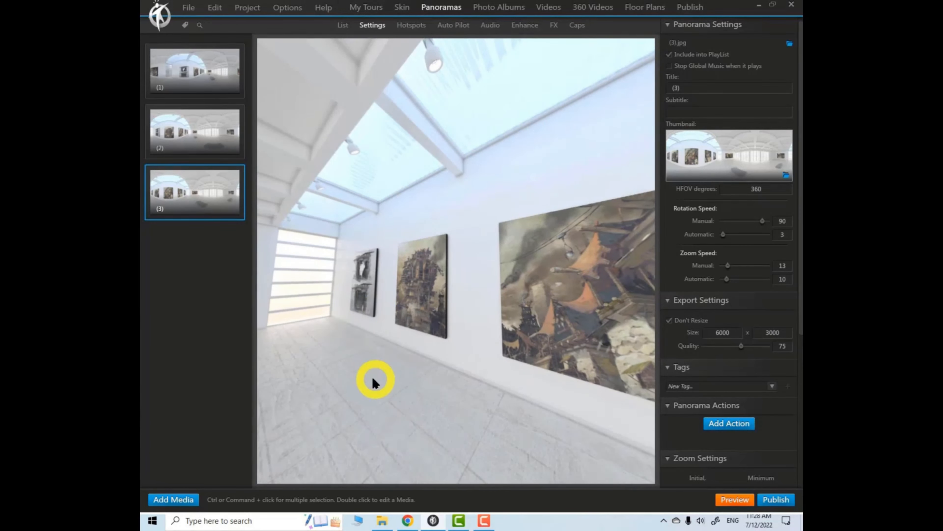
mouse_move(465, 369)
mouse_down()
mouse_move(426, 362)
mouse_move(508, 328)
mouse_up()
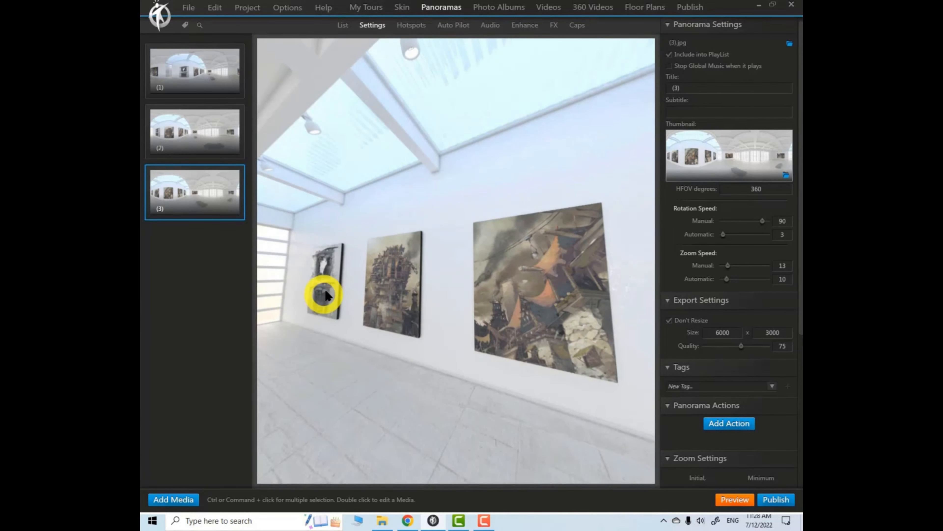
click(204, 68)
drag(468, 253, 566, 255)
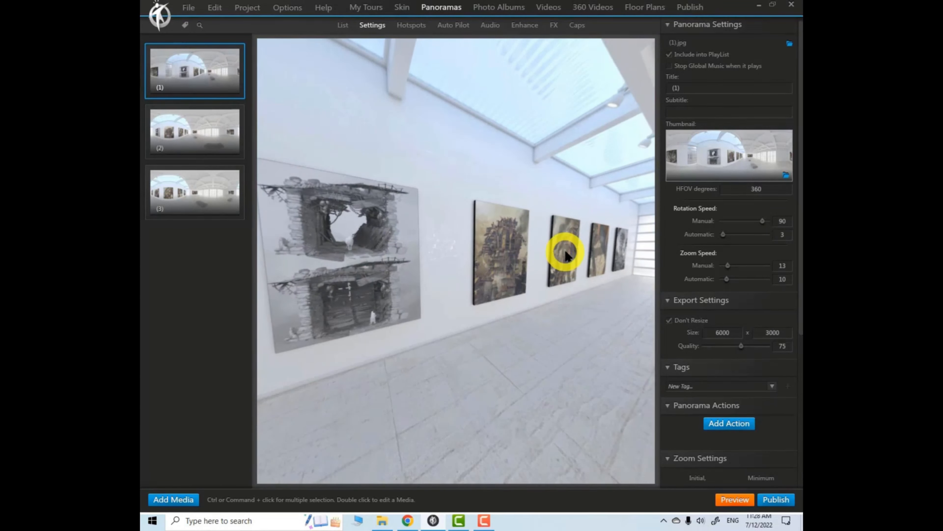
mouse_move(383, 277)
mouse_down()
mouse_move(404, 311)
mouse_move(432, 246)
mouse_move(428, 269)
mouse_move(403, 242)
mouse_up()
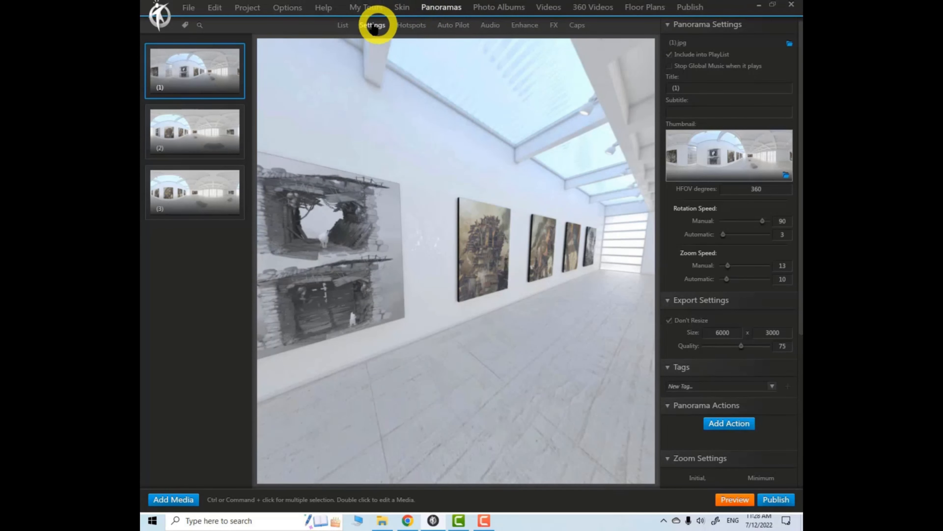
Step: Place a hotspot to panorama (2) on the floor of panorama (1), keeping Create Return Hotspot enabled, and open the icon library
click(413, 25)
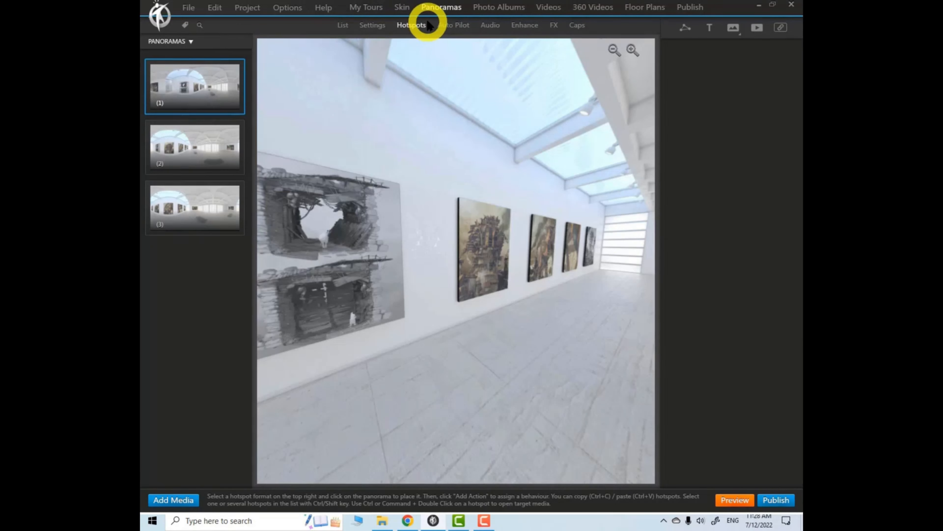
click(195, 89)
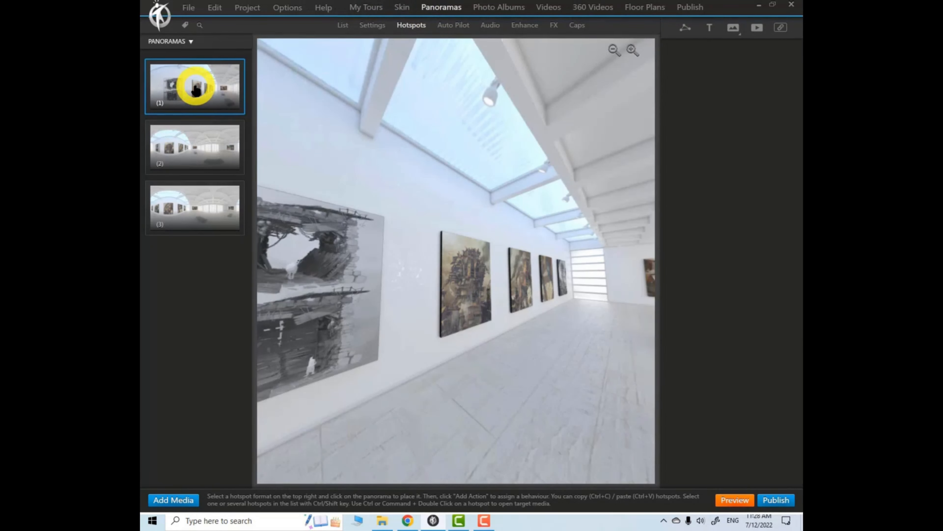
click(203, 160)
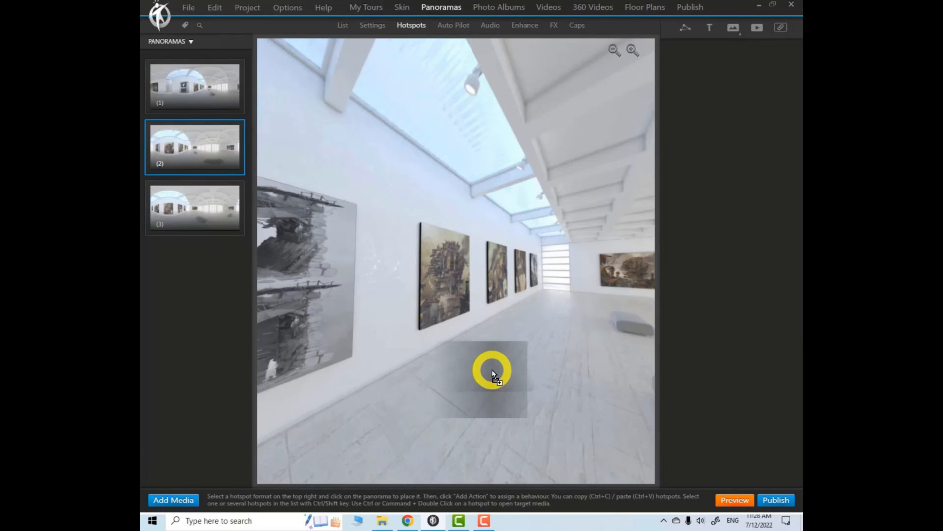
drag(493, 373, 498, 368)
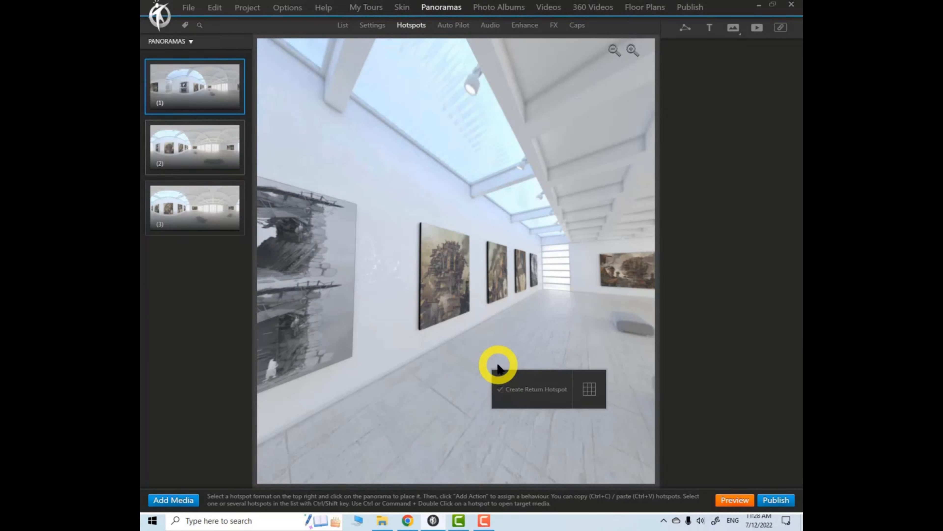
click(590, 392)
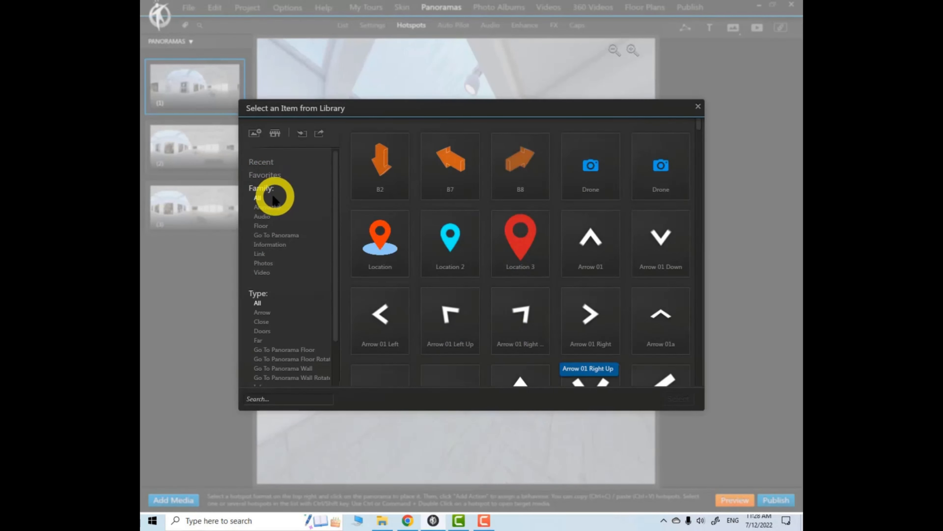
Step: Choose the animated Go To Panorama Floor icon Circle 01b for the hotspot and add its return hotspot in panorama (2)
click(267, 208)
click(297, 313)
click(700, 143)
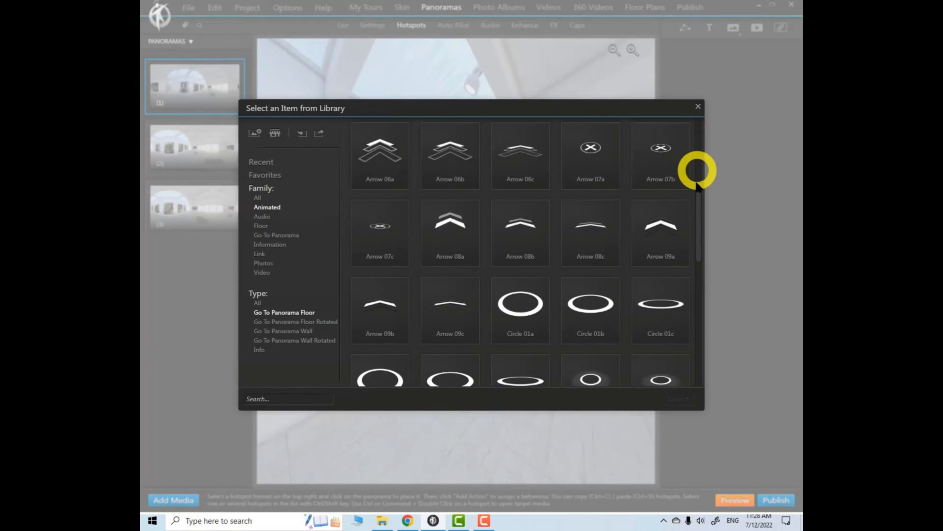
click(587, 303)
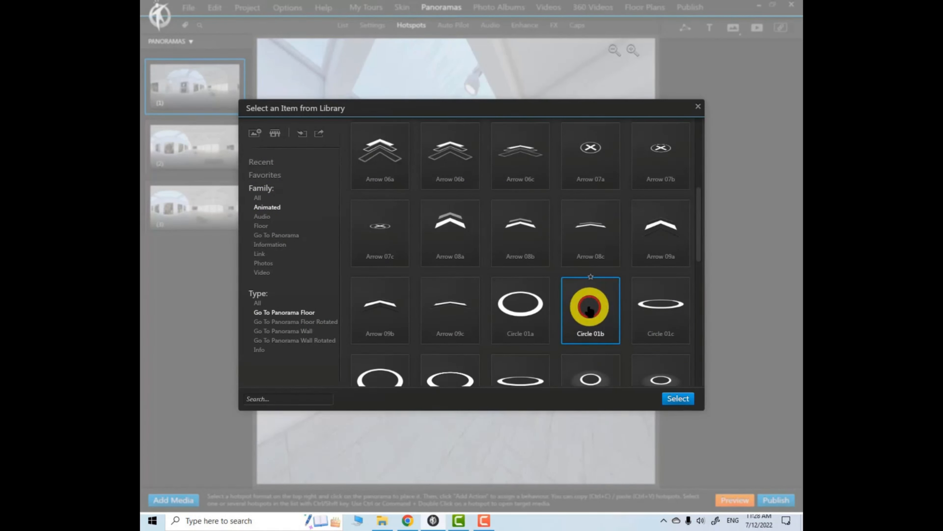
click(679, 397)
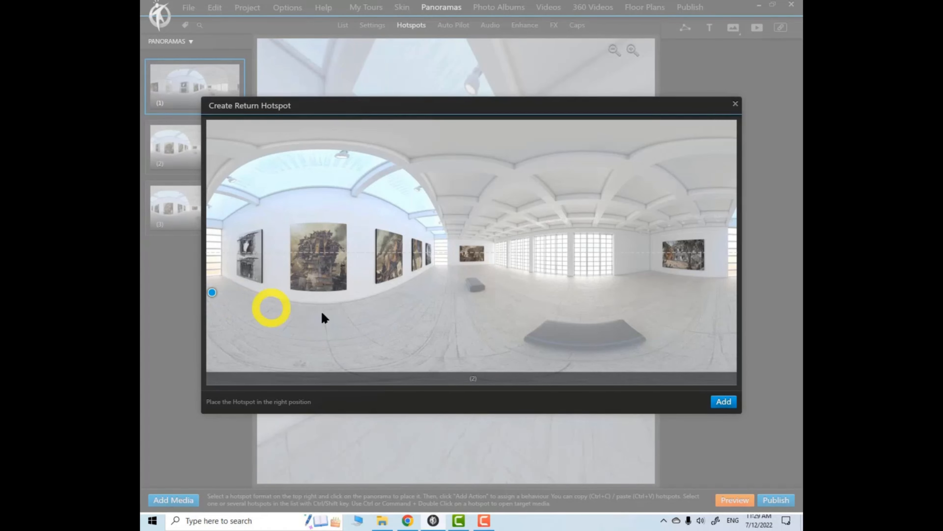
click(728, 403)
Step: Add a hotspot to panorama (3) with a return hotspot in panorama (1), and arrange both hotspots along the gallery floor
click(465, 262)
drag(489, 266, 513, 269)
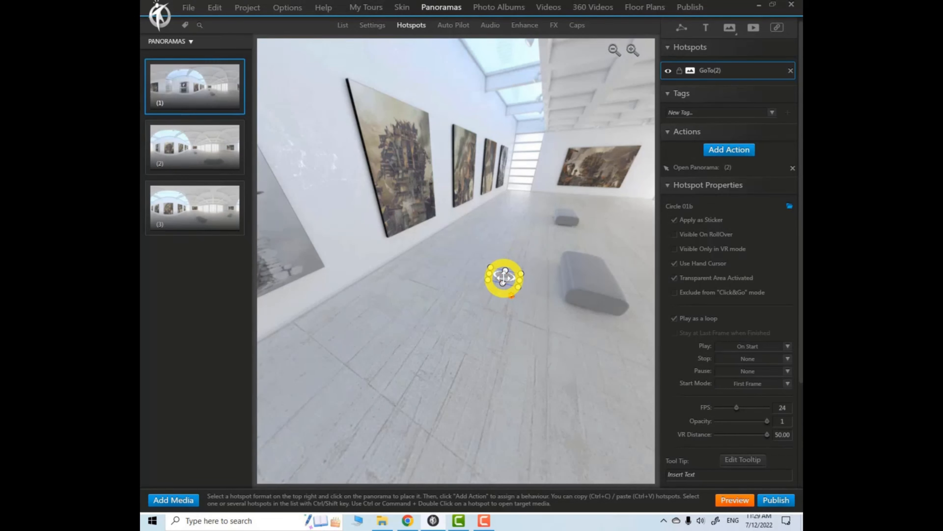
drag(185, 211, 551, 250)
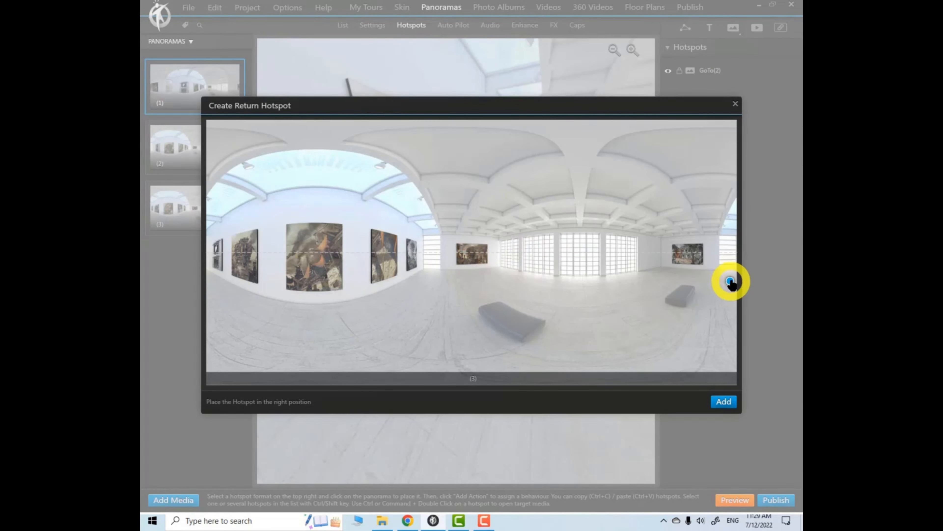
click(734, 398)
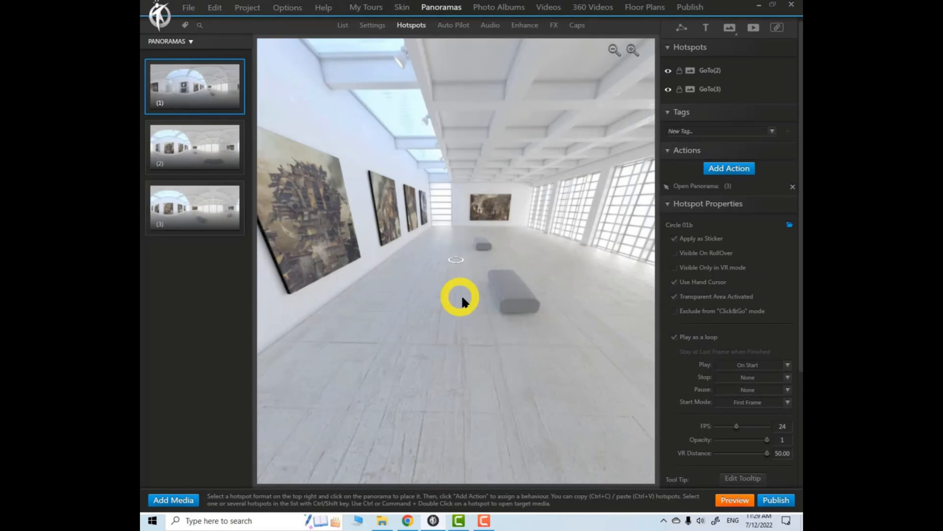
drag(443, 311, 471, 253)
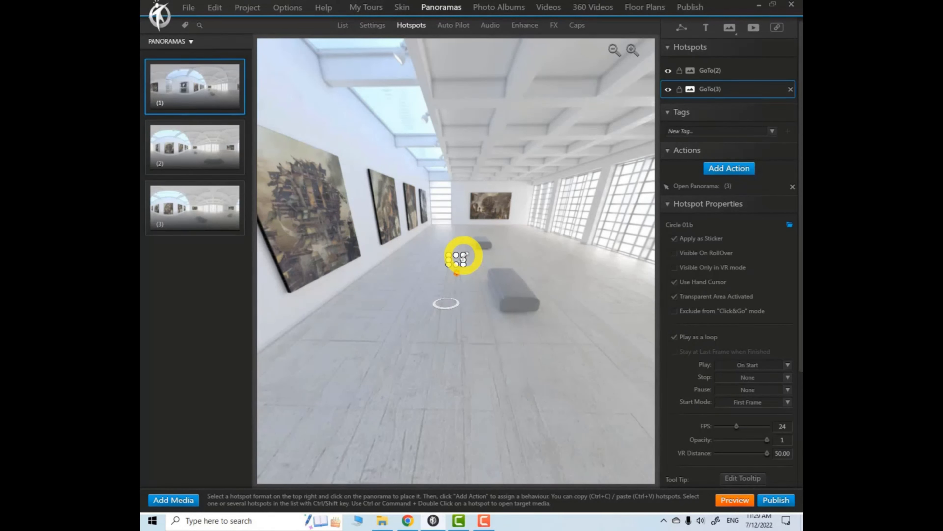
click(465, 285)
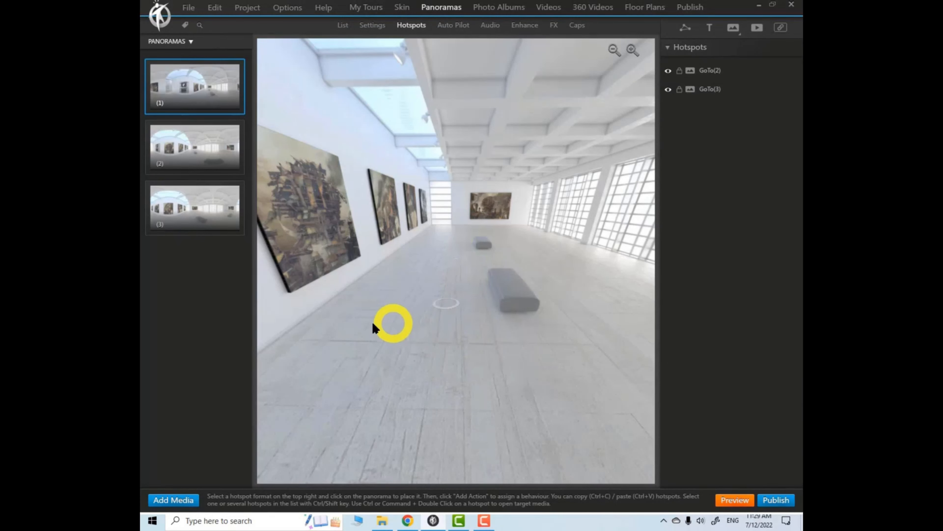
Step: Add a hotspot to panorama (3) with a return hotspot on the floor of panorama (2), and adjust its position beside the wall paintings
click(204, 159)
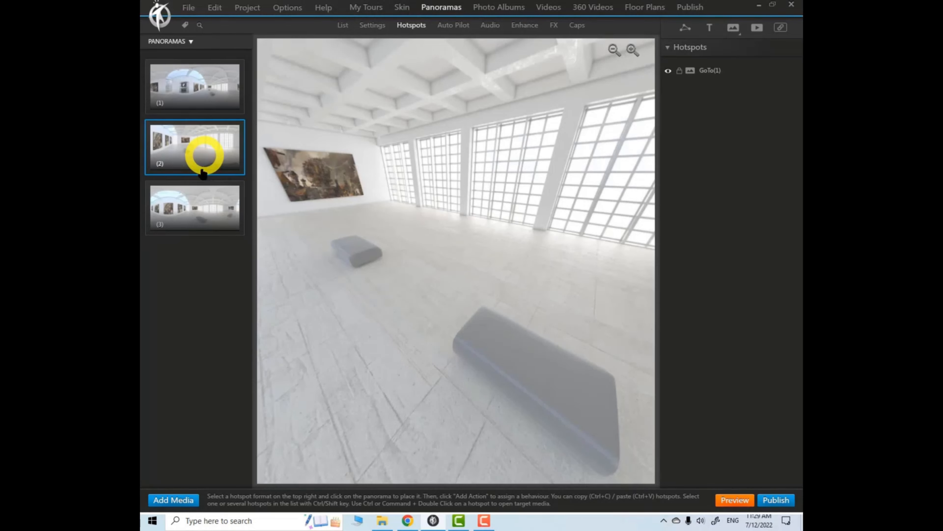
mouse_move(500, 284)
mouse_down()
mouse_move(410, 316)
mouse_move(383, 351)
mouse_move(583, 362)
mouse_move(548, 354)
mouse_move(575, 326)
mouse_move(554, 312)
mouse_move(407, 311)
mouse_move(477, 299)
mouse_move(431, 319)
mouse_move(520, 360)
mouse_move(376, 332)
mouse_move(484, 341)
mouse_up()
click(437, 330)
mouse_move(182, 213)
mouse_down()
mouse_move(572, 411)
mouse_move(552, 390)
mouse_up()
drag(433, 306, 347, 289)
click(205, 213)
drag(205, 213, 540, 364)
click(561, 387)
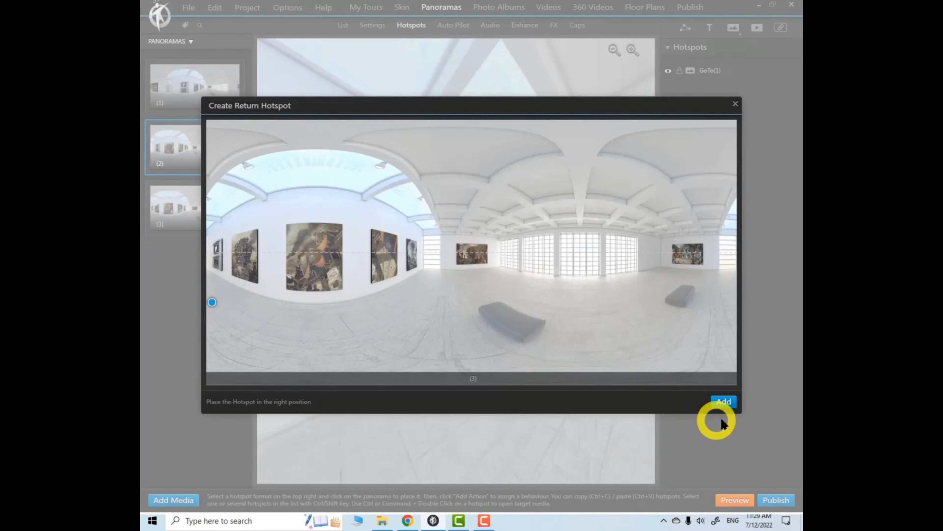
click(726, 406)
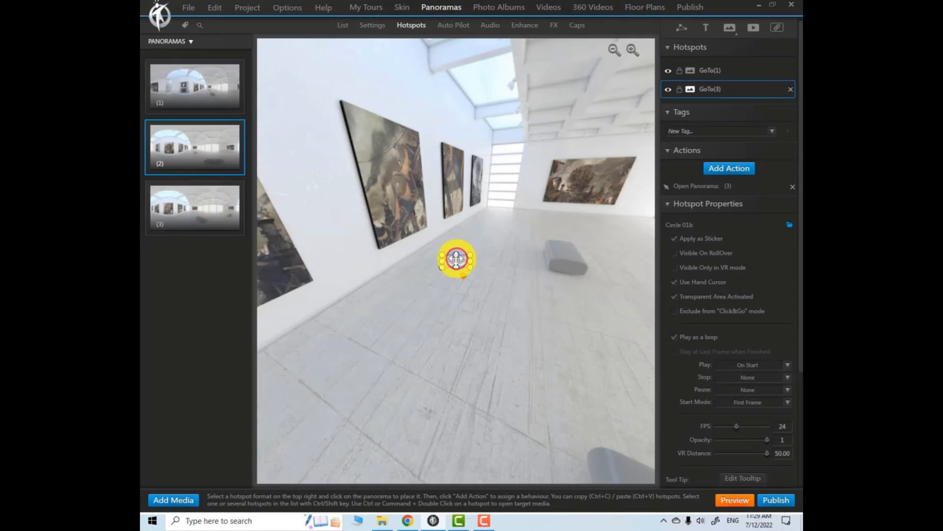
drag(457, 258, 499, 263)
drag(410, 241, 458, 284)
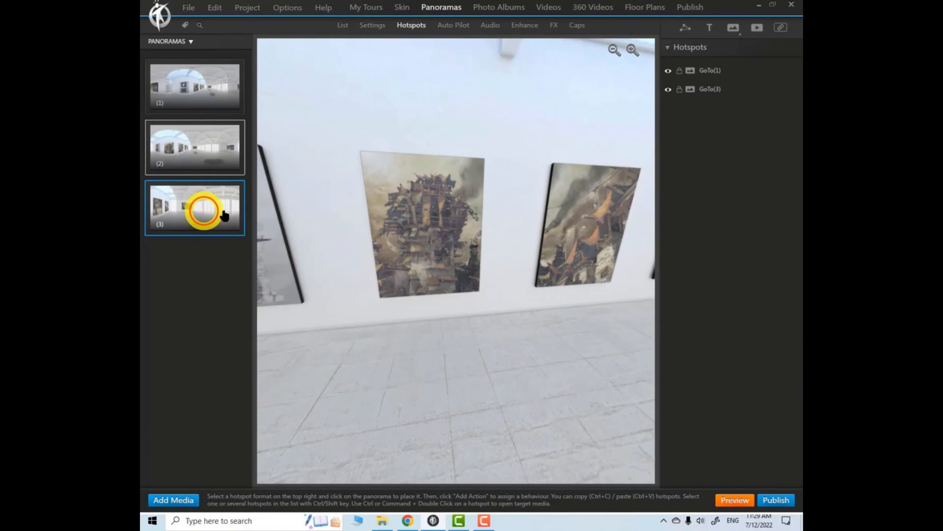
Step: Reposition the hotspots in panorama (3) so GoTo(1) sits near the far window wall and GoTo(2) lies closer on the floor
click(205, 211)
drag(372, 301, 501, 310)
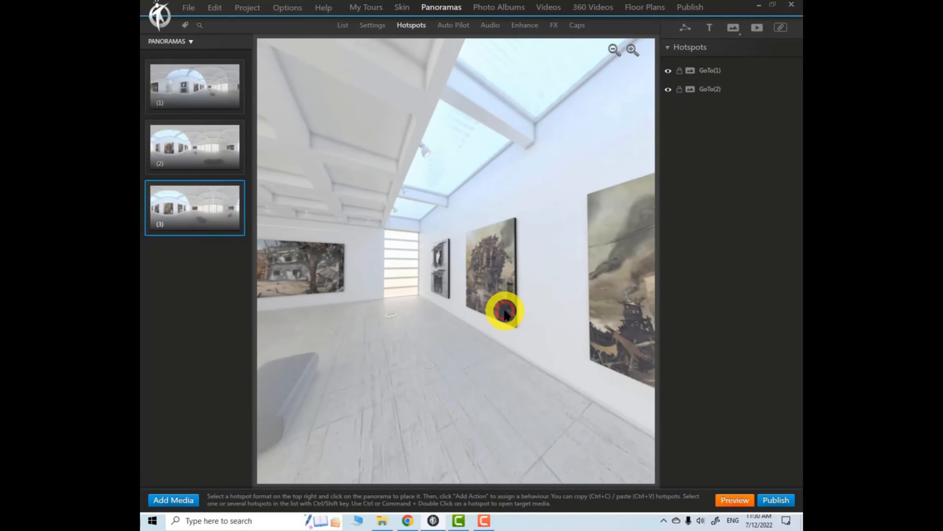
click(430, 369)
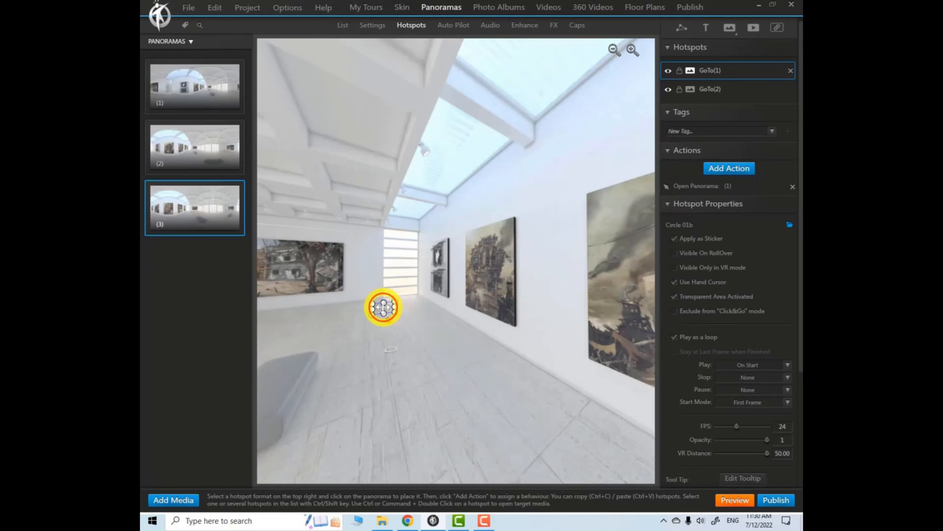
click(395, 349)
click(482, 388)
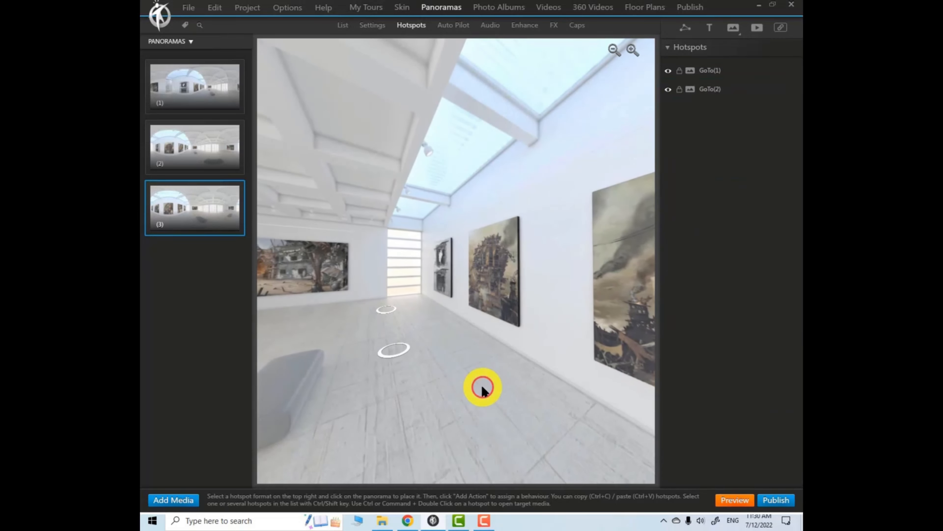
mouse_move(512, 375)
mouse_down()
mouse_move(490, 396)
mouse_move(522, 403)
mouse_move(569, 381)
mouse_up()
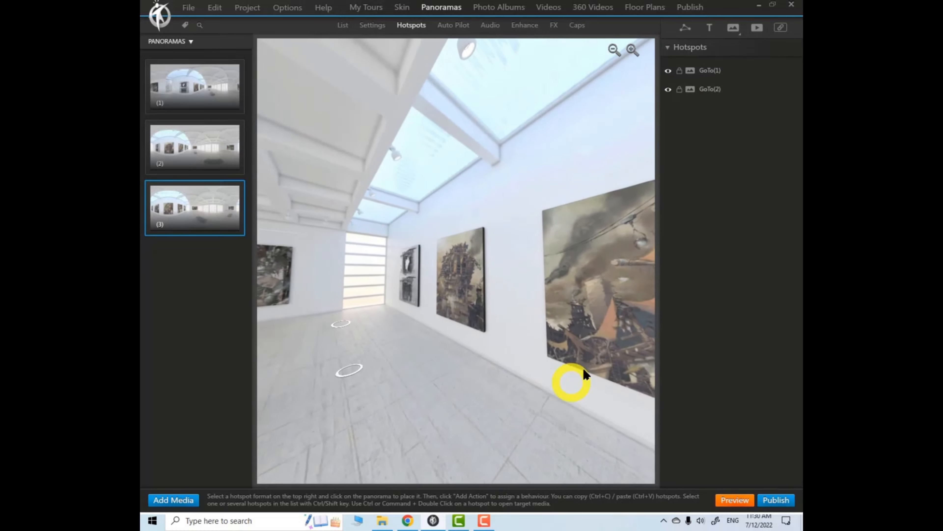
Step: Preview the tour from panorama (1), test moving between the panoramas through the floor hotspots, and close the preview
click(189, 84)
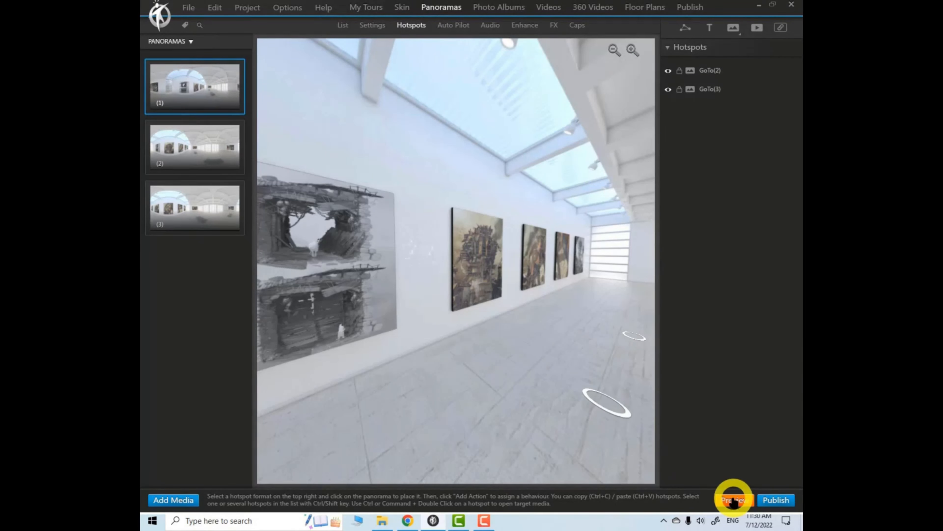
click(737, 498)
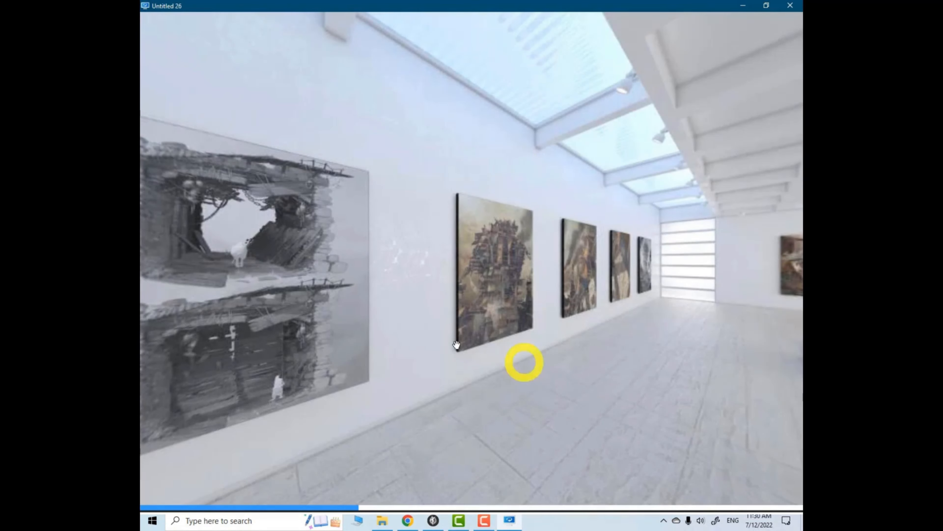
mouse_move(458, 341)
mouse_down()
mouse_move(630, 318)
mouse_move(575, 269)
mouse_move(573, 284)
mouse_move(337, 300)
mouse_move(466, 316)
mouse_move(390, 305)
mouse_up()
click(591, 408)
click(631, 393)
mouse_move(412, 348)
mouse_down()
mouse_move(478, 330)
mouse_move(564, 337)
mouse_up()
click(316, 439)
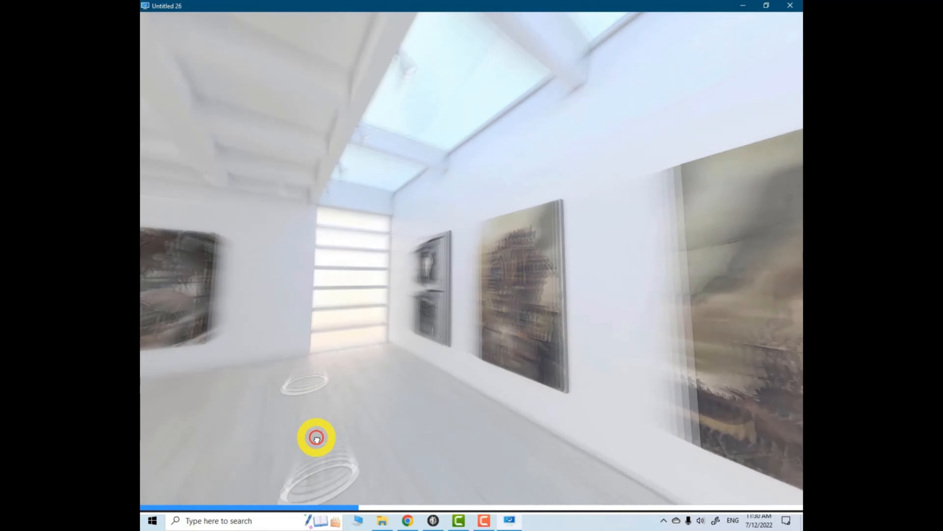
click(429, 407)
drag(543, 387, 353, 355)
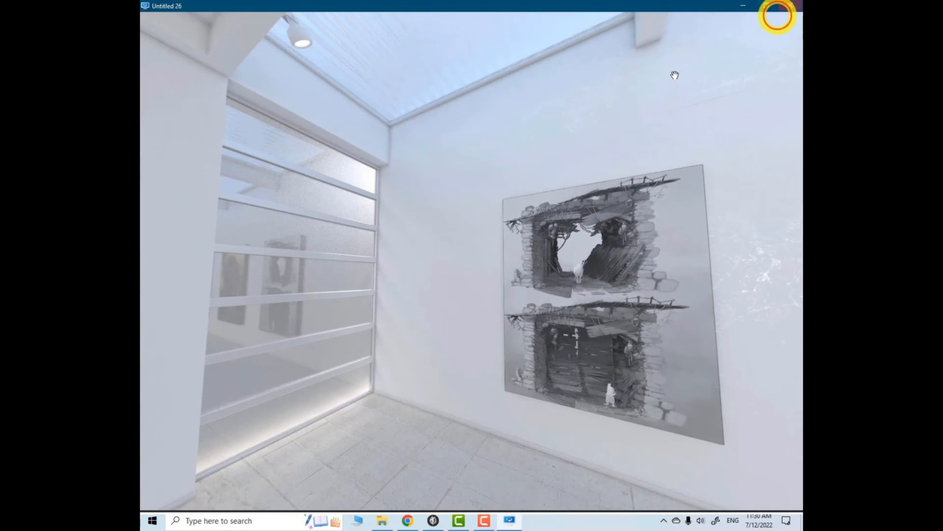
click(778, 16)
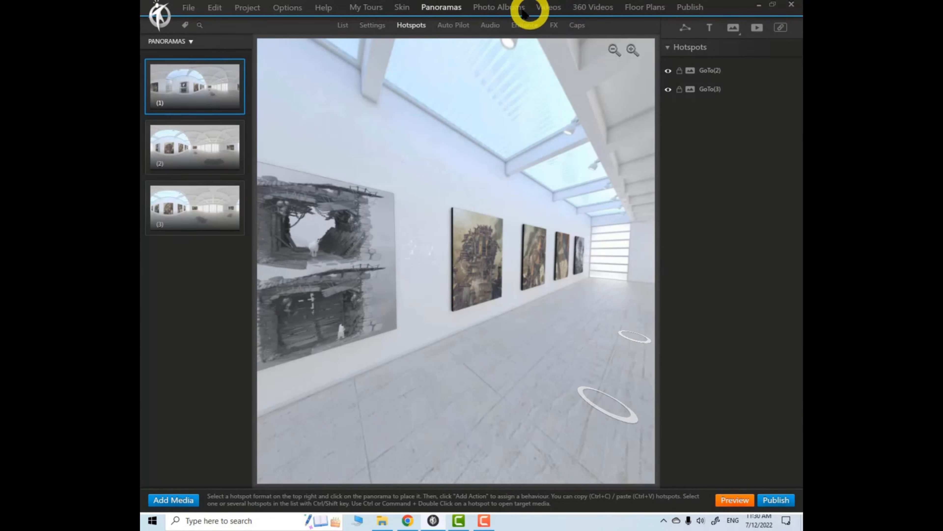
Step: Create a photo album from the four images (1) to (4) in the Album 01 folder under Photo Albums
click(494, 11)
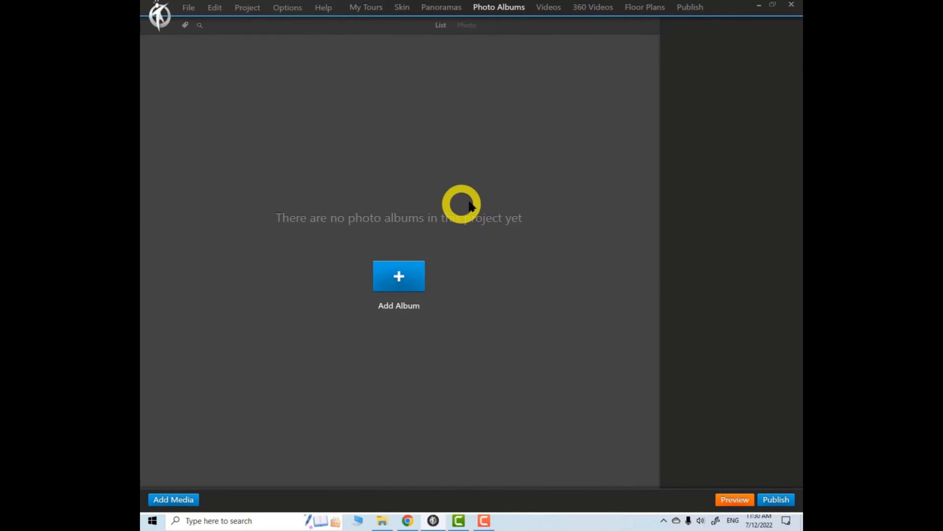
click(396, 271)
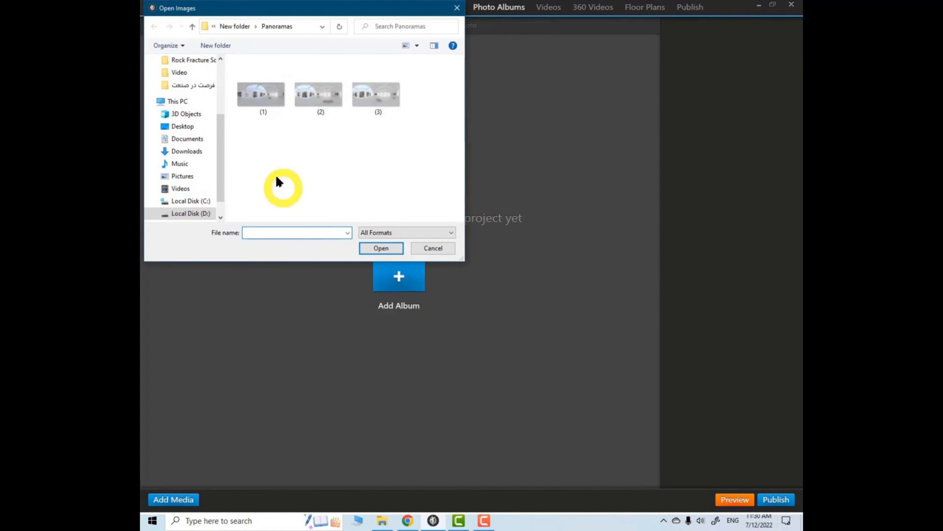
click(191, 26)
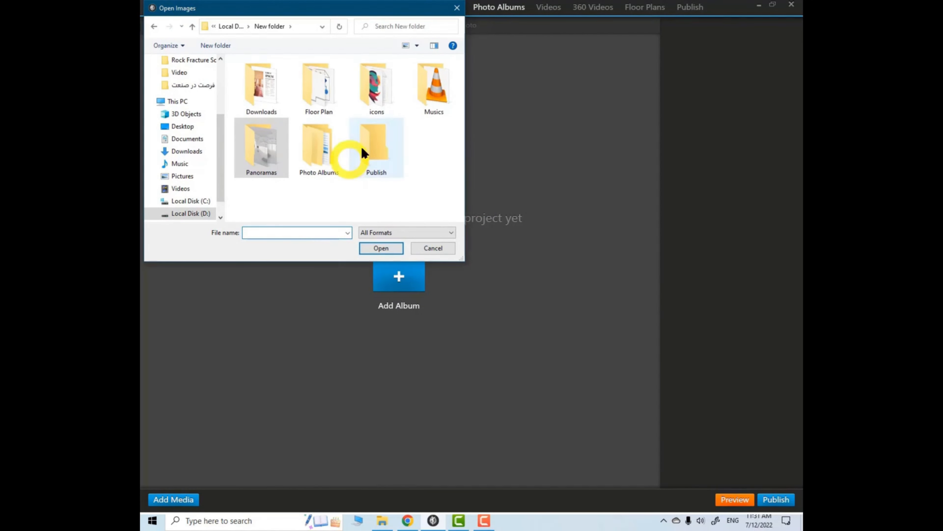
double_click(325, 160)
double_click(261, 86)
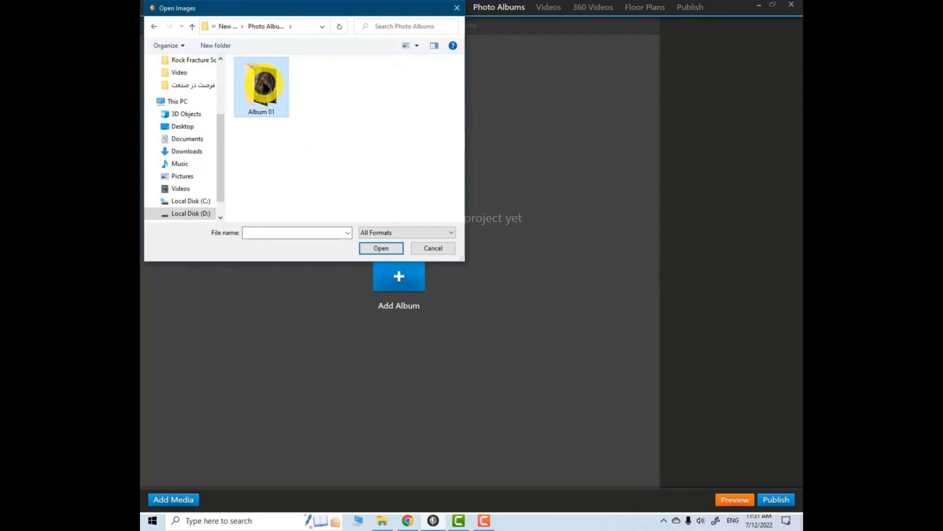
drag(250, 139, 431, 89)
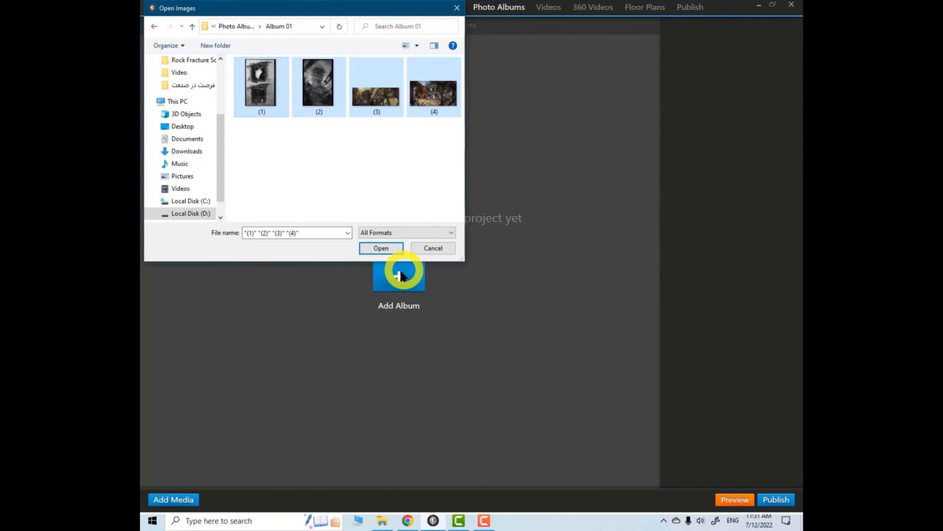
click(383, 248)
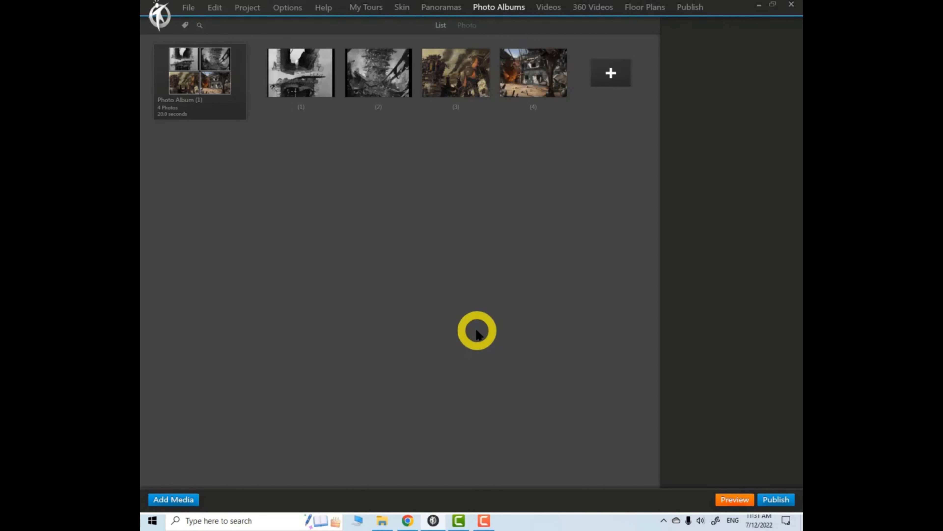
Step: Set the photo scale mode of the new album to Fit Inside
click(204, 64)
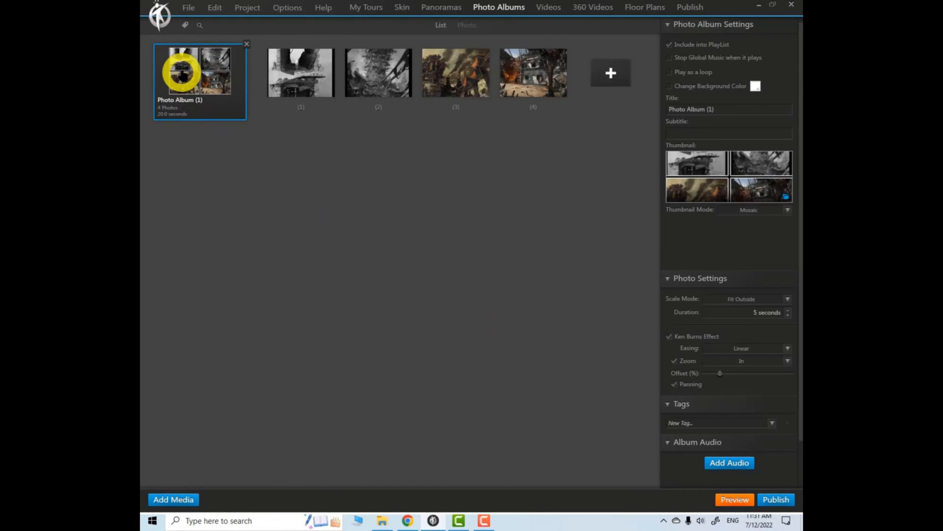
click(183, 71)
click(787, 300)
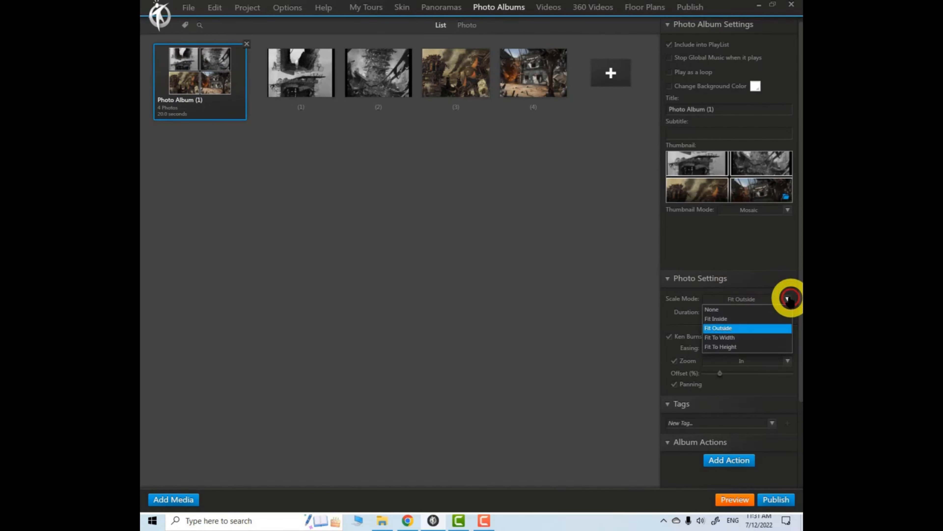
click(720, 317)
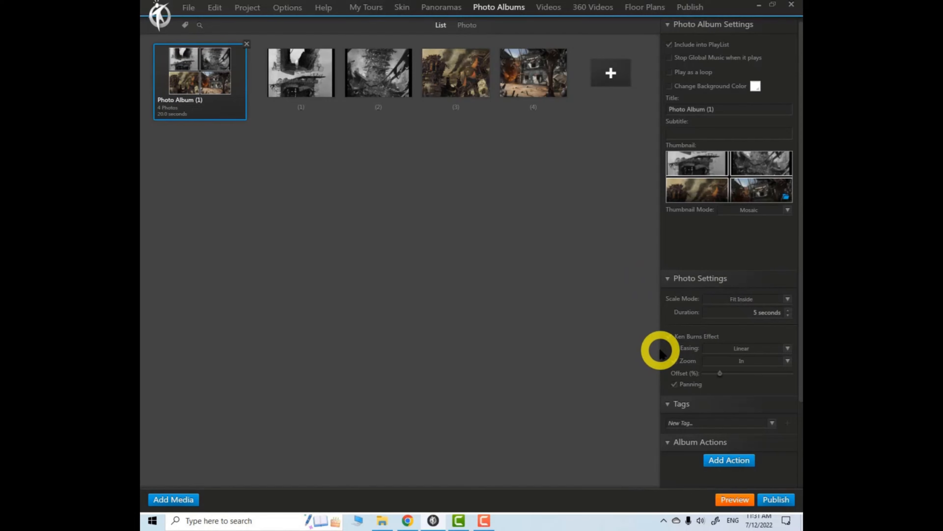
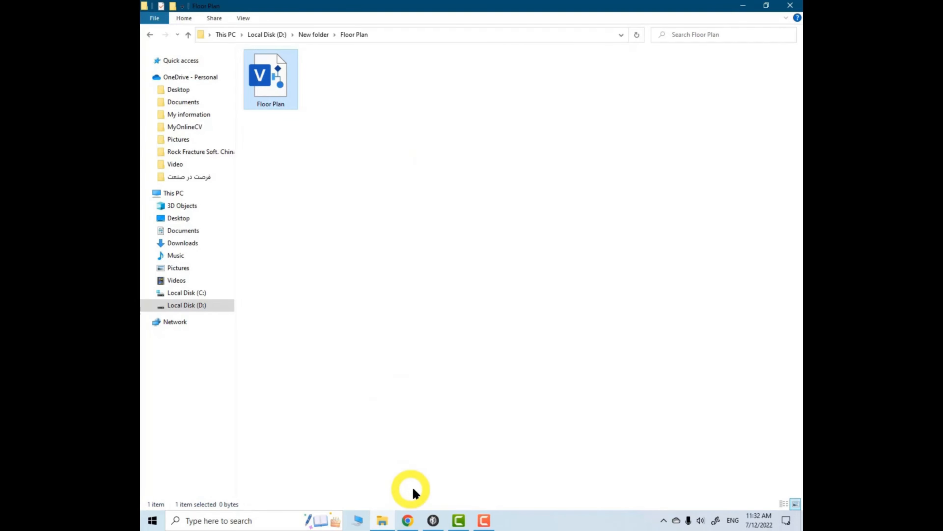
Step: Switch to Google Maps in Chrome, examine the terrain in satellite view as a possible floor plan image, and minimize the browser
click(408, 520)
click(776, 476)
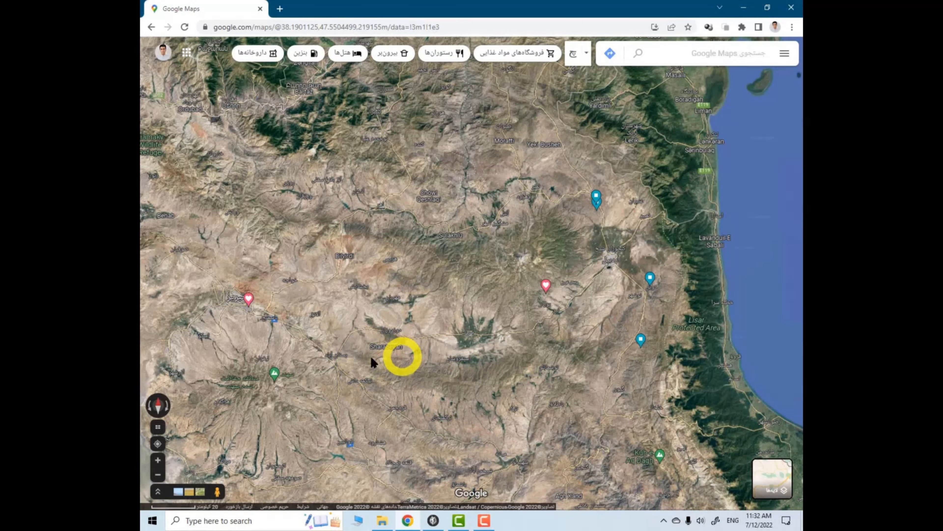
scroll(294, 360, up, 1)
scroll(293, 361, up, 3)
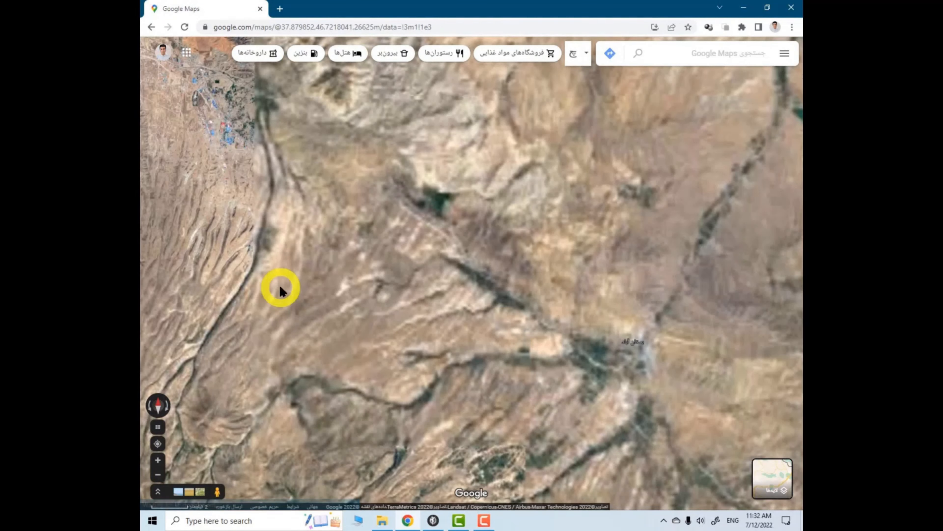
scroll(366, 344, up, 2)
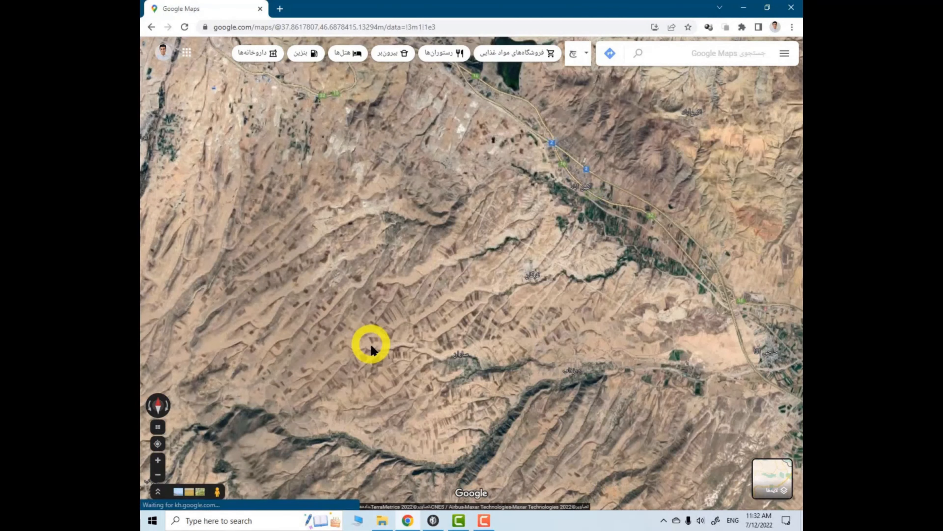
scroll(362, 345, down, 3)
drag(314, 220, 392, 316)
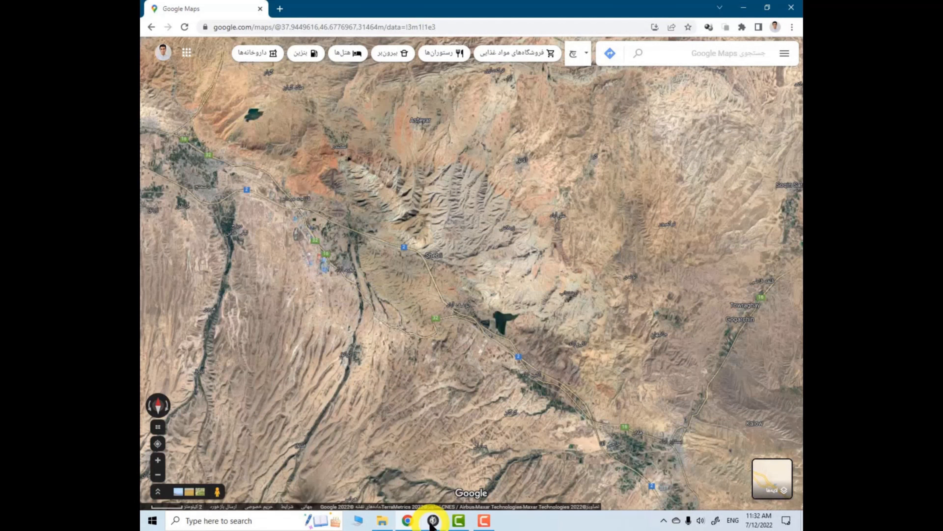
mouse_move(433, 521)
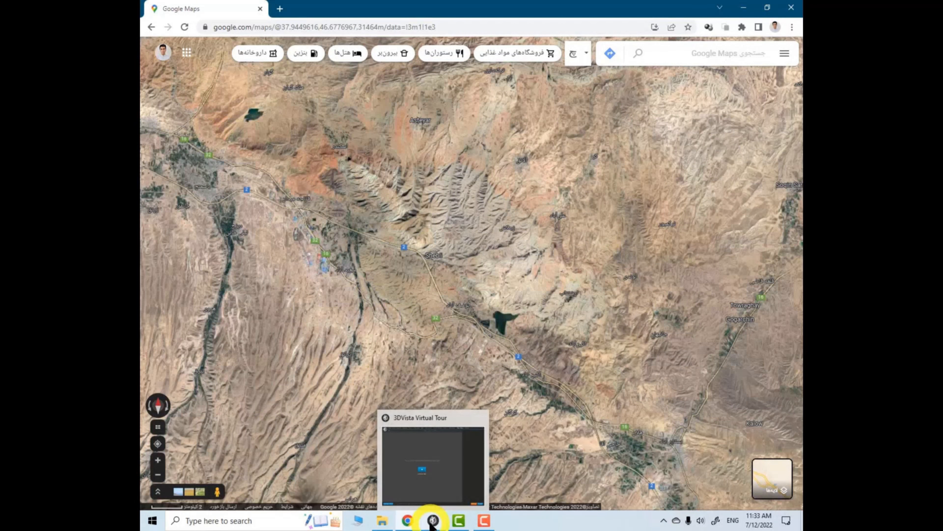
click(743, 7)
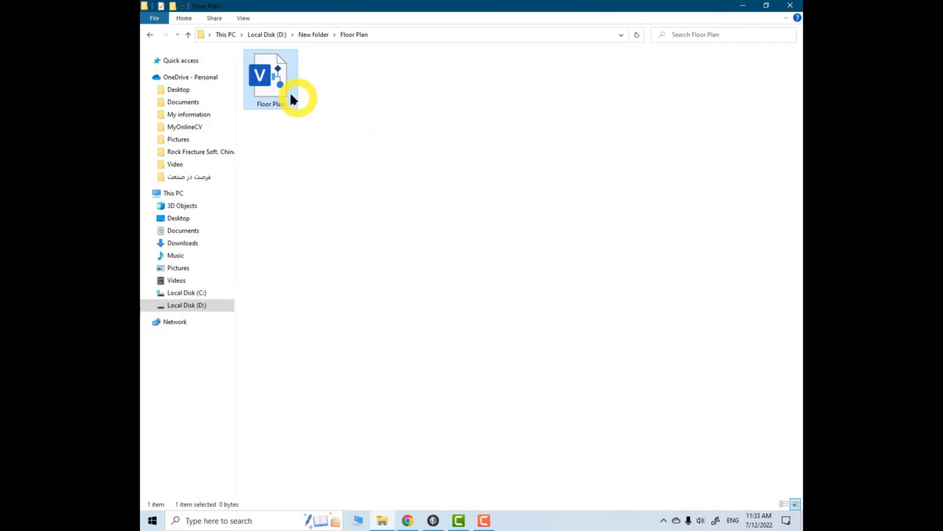
Step: Open the Floor Plan file in Visio and start it with the Office Layout (Metric) template from Maps and Floor Plans
double_click(278, 80)
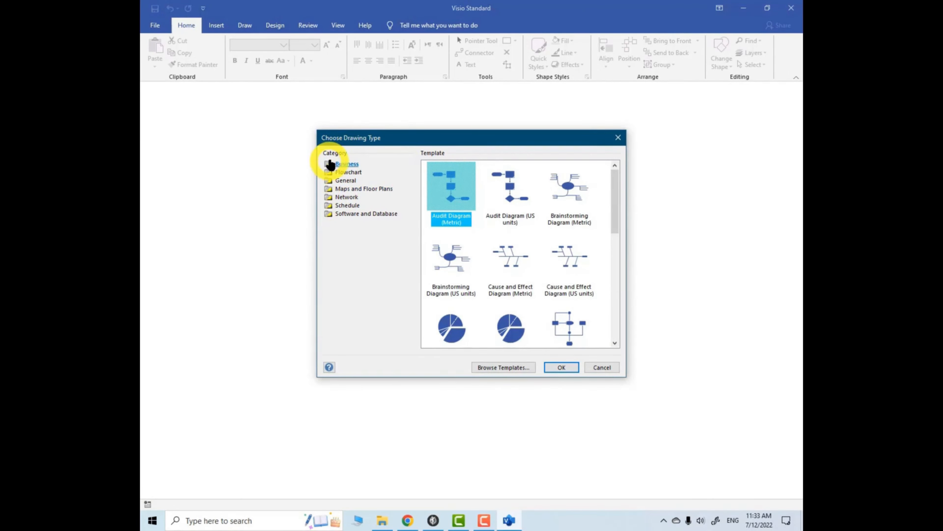
click(381, 190)
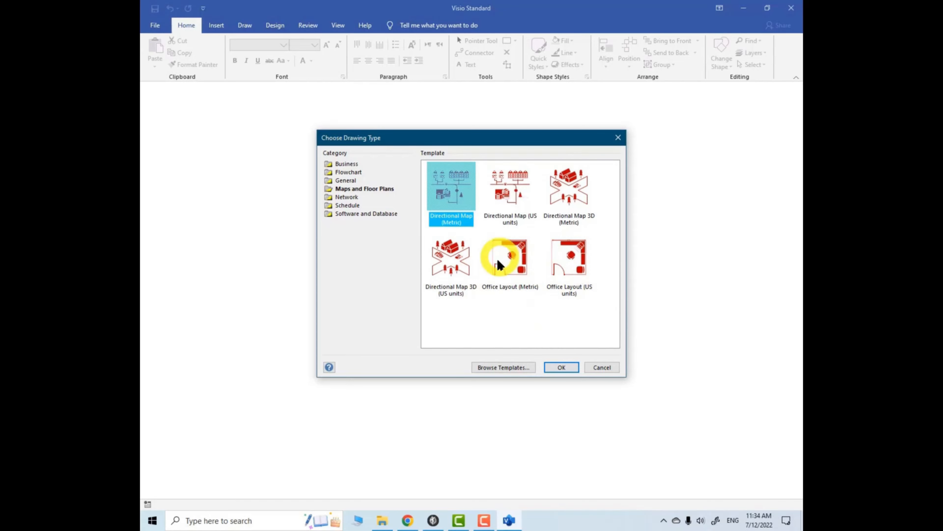
click(504, 274)
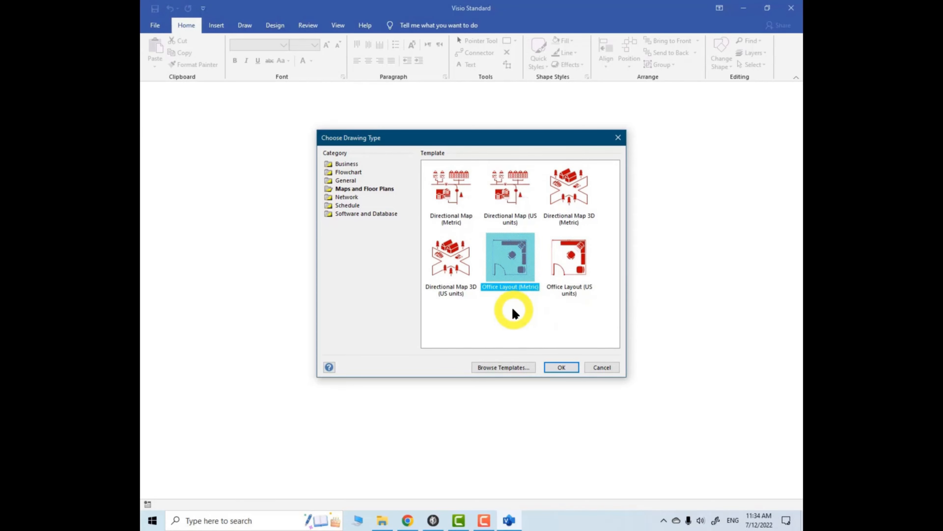
click(567, 257)
click(518, 255)
click(552, 366)
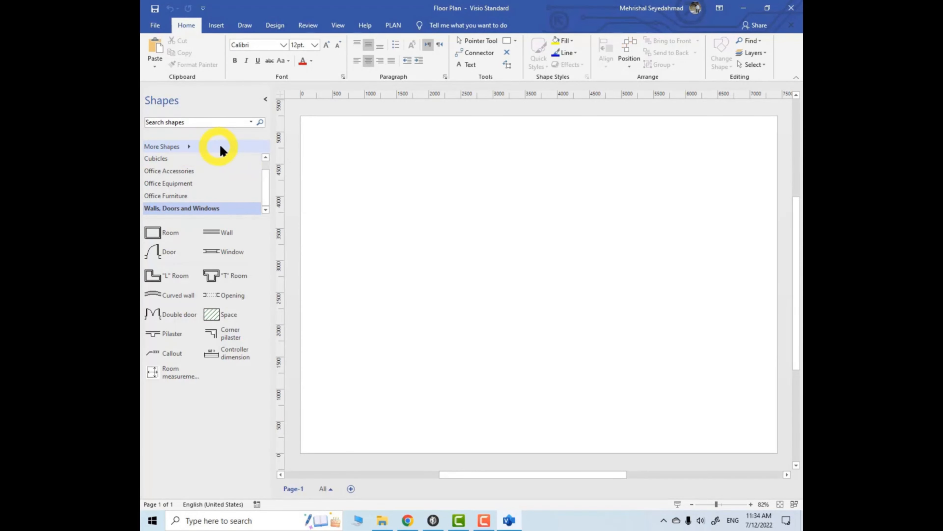
Step: Place a Room shape on the page, enlarge it to about 5350 by 3333 mm, and position it near the page centre
mouse_move(264, 181)
mouse_down()
mouse_move(268, 167)
mouse_move(268, 191)
mouse_up()
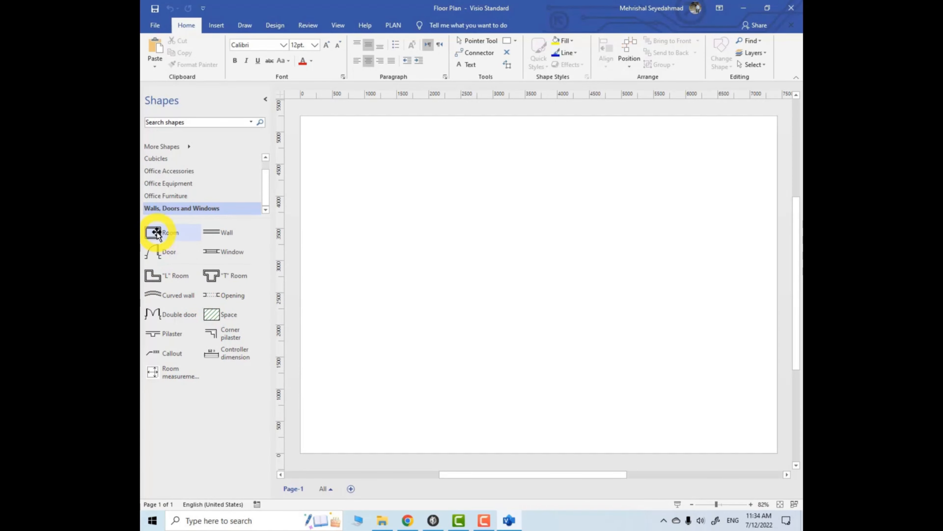
drag(157, 233, 522, 277)
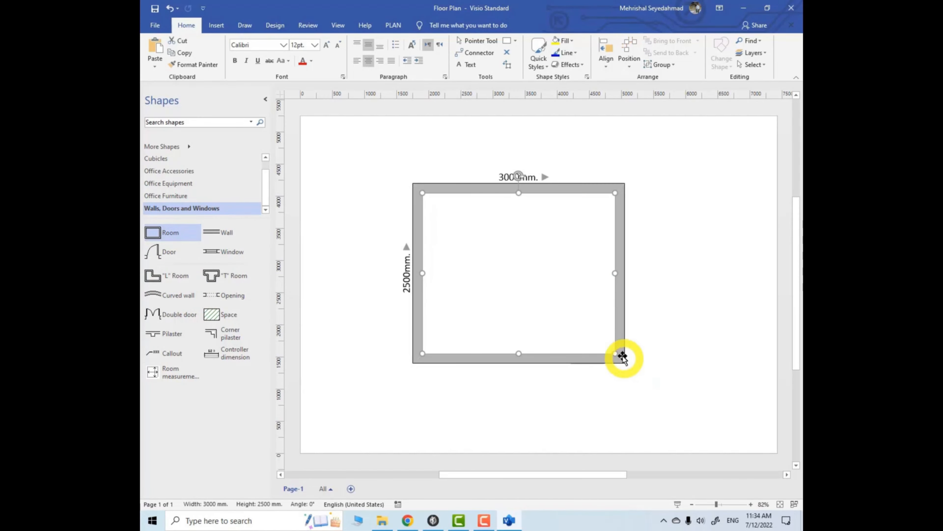
drag(615, 356, 668, 409)
drag(680, 337, 639, 323)
drag(636, 286, 734, 285)
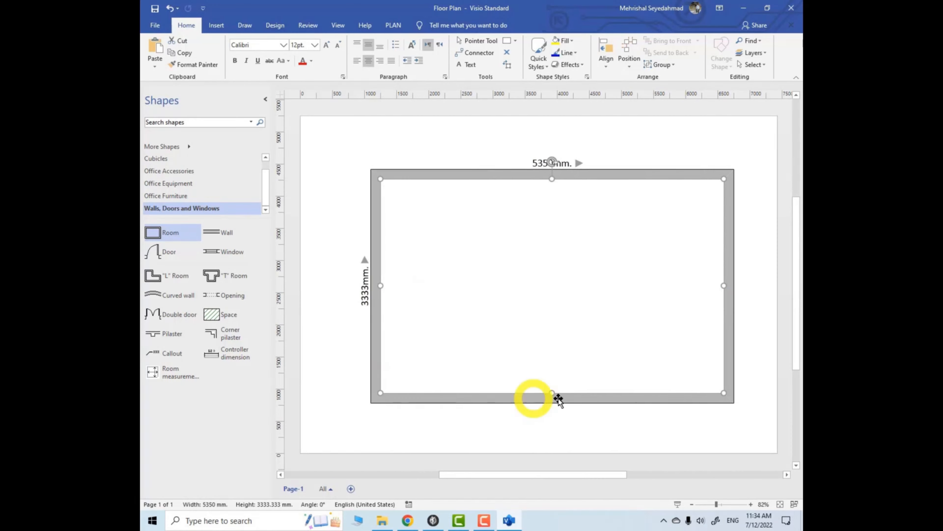
drag(725, 381, 709, 379)
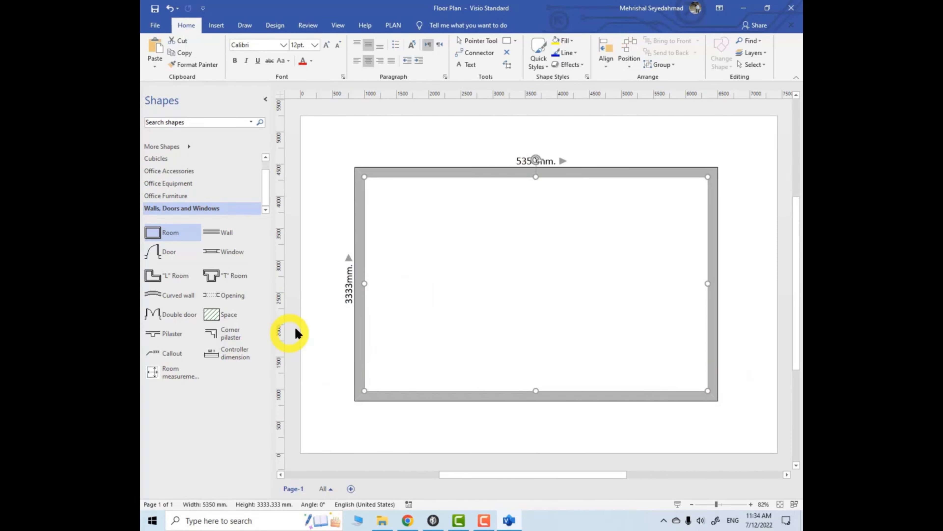
click(347, 293)
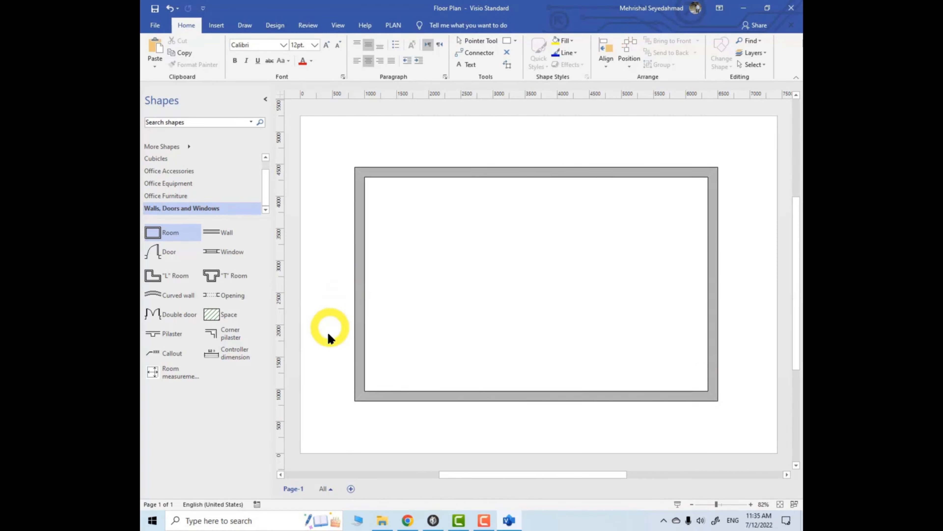
click(538, 171)
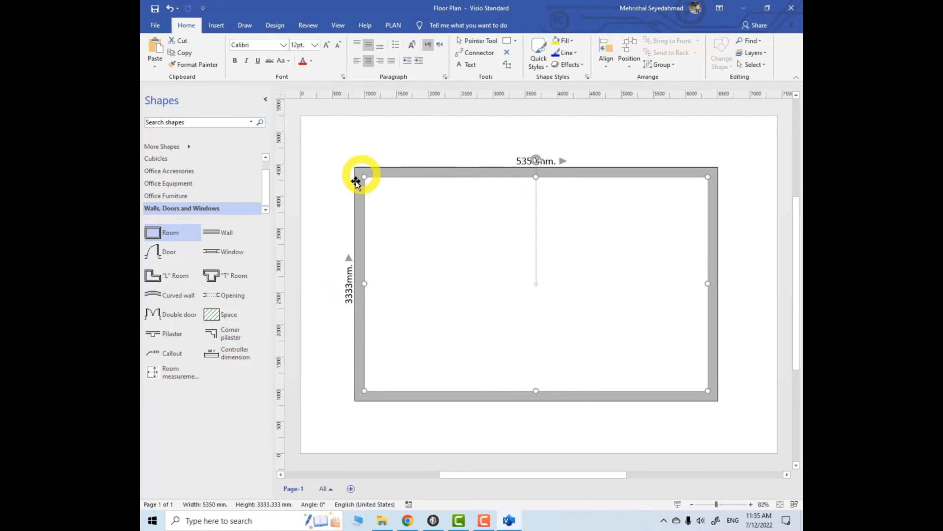
click(750, 426)
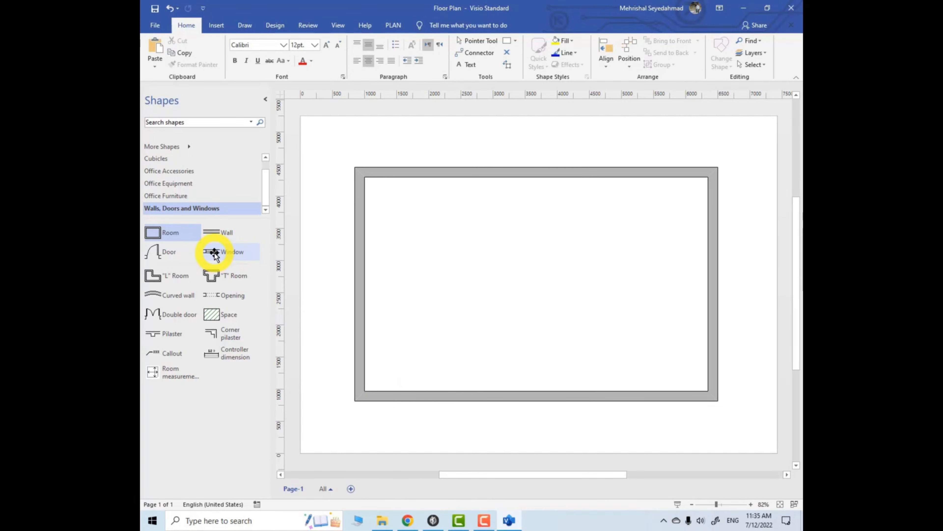
Step: Place a 900 mm window in the room's lower wall and copy it to make a row of four windows along that wall
drag(222, 254, 661, 395)
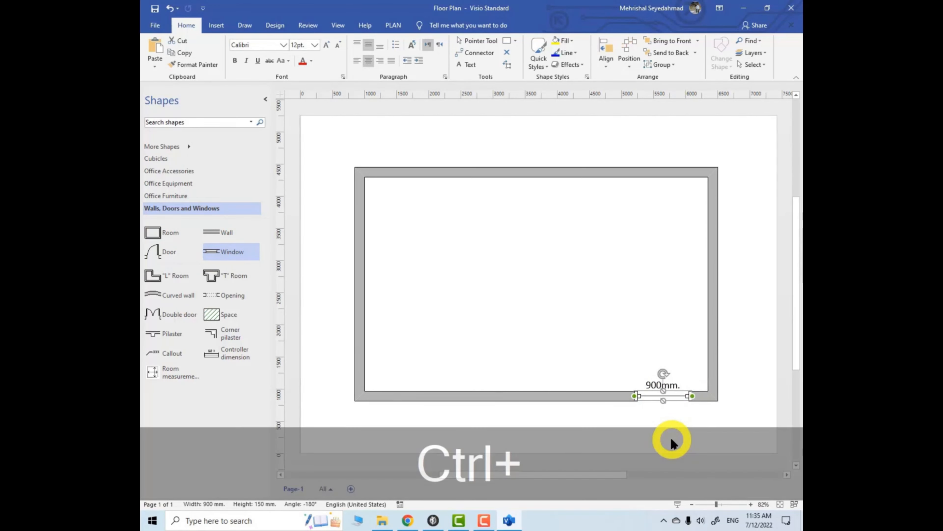
key(ctrl+c)
key(ctrl+v)
drag(693, 409, 479, 397)
key(ctrl+c)
key(ctrl+v)
key(ctrl+c)
key(ctrl+v)
key(ctrl+z)
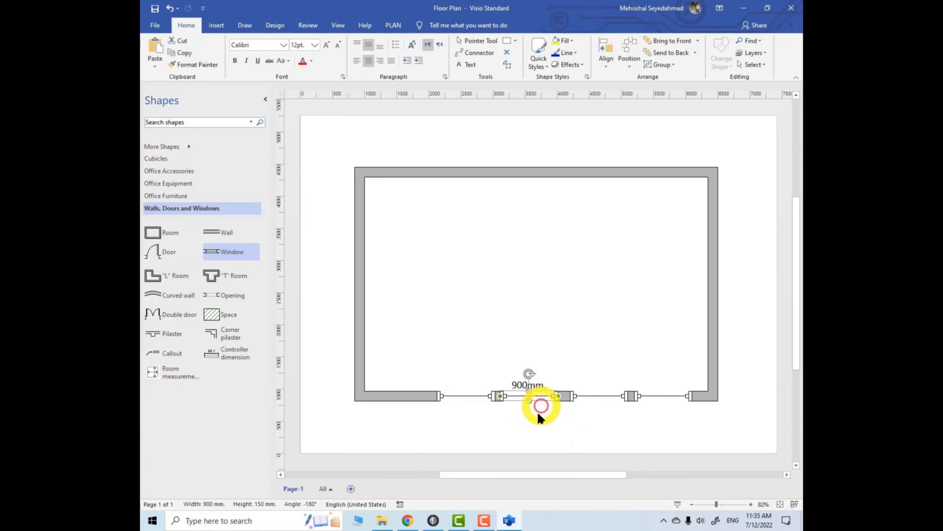
click(610, 430)
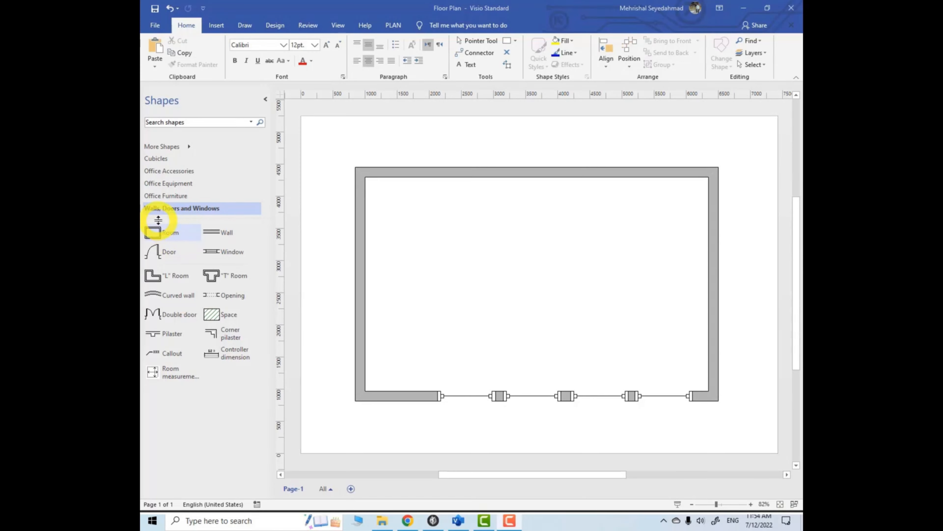
Step: Place a Credenza from Office Furniture in the room, rotate it to -90°, and shrink it to about 578 by 941 mm
click(171, 198)
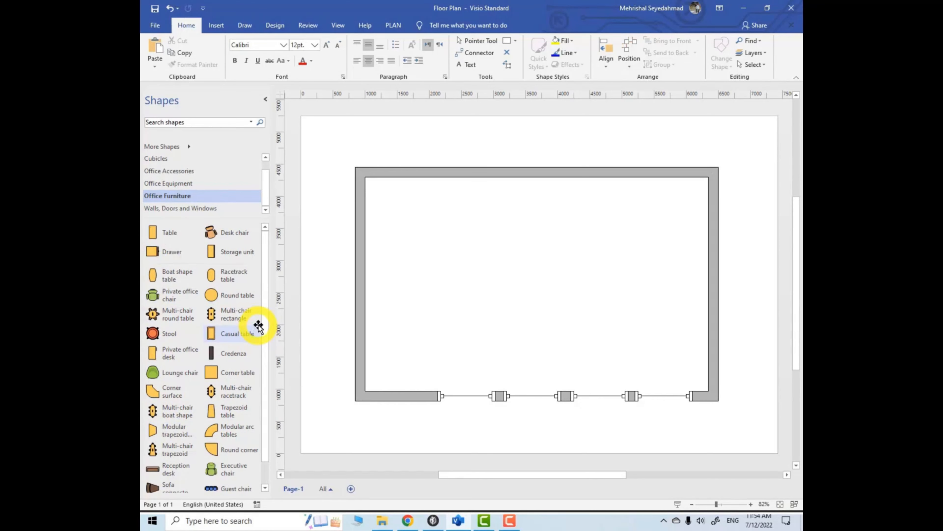
scroll(268, 319, down, 1)
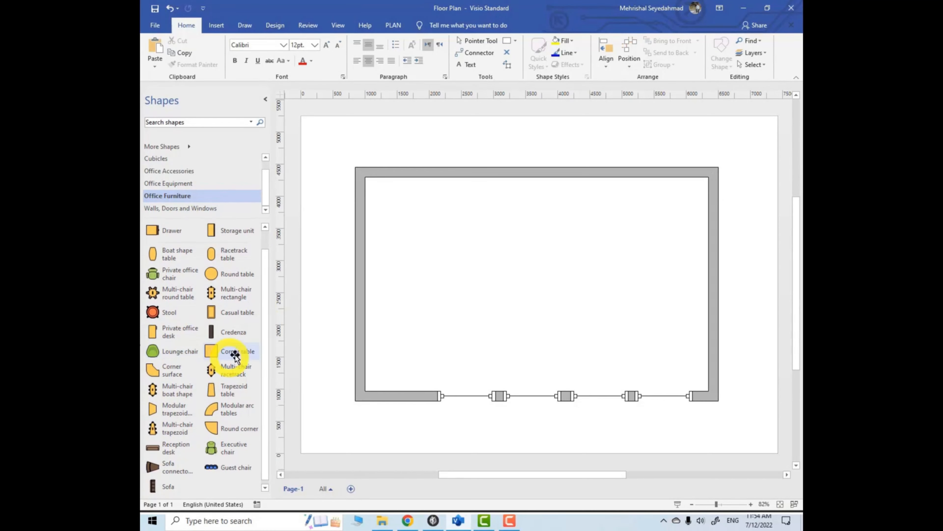
drag(214, 332, 455, 291)
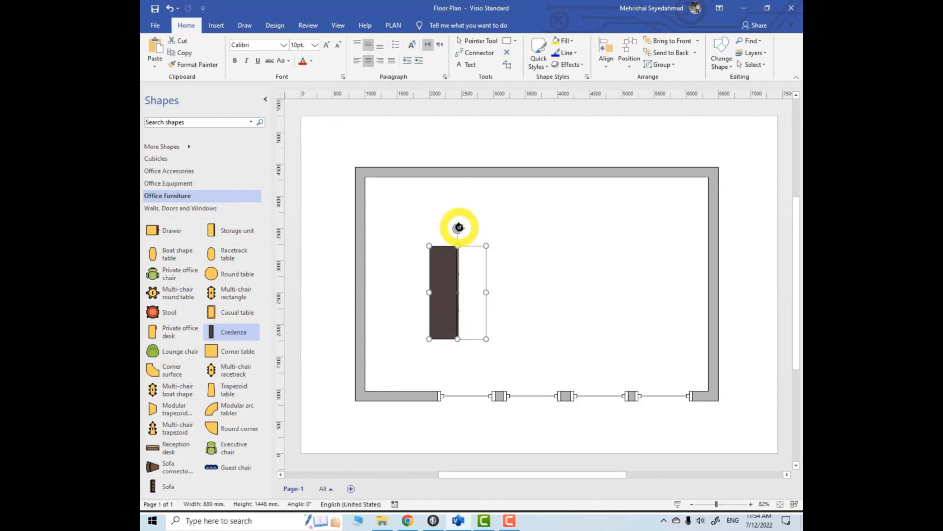
drag(455, 225, 481, 257)
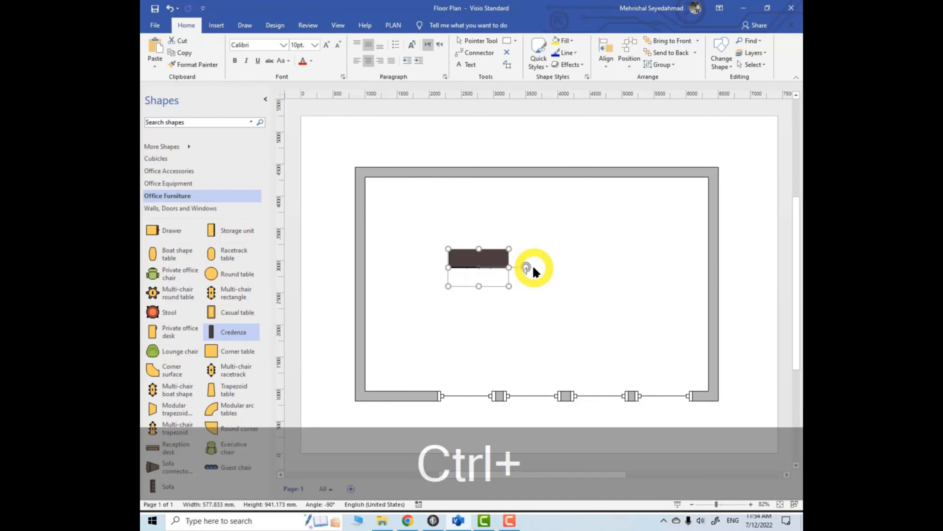
Step: Duplicate the credenza and place the copy level with the original in the right half of the room
key(ctrl+c)
key(ctrl+v)
drag(495, 270, 618, 255)
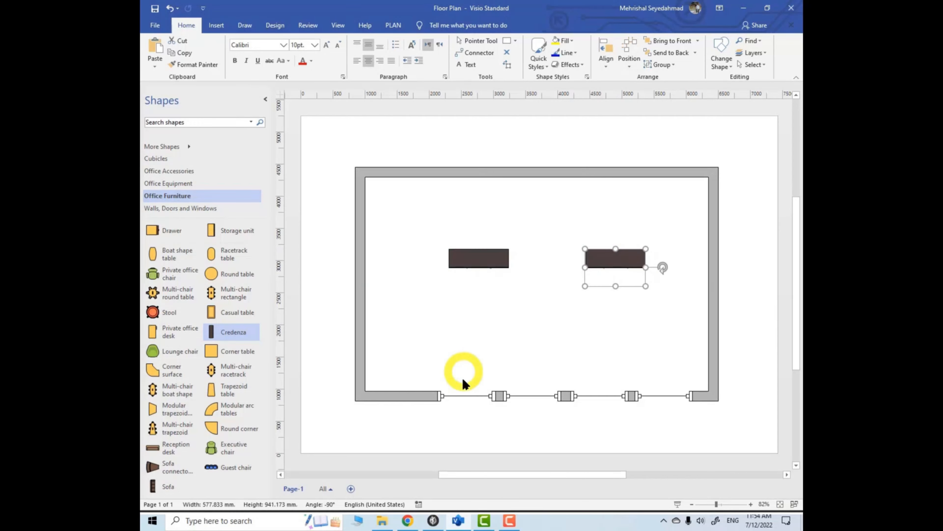
Step: Switch to the virtual tour program, look around panorama (1) to check the gallery's side walls, and return to Visio
click(434, 520)
click(453, 10)
double_click(230, 87)
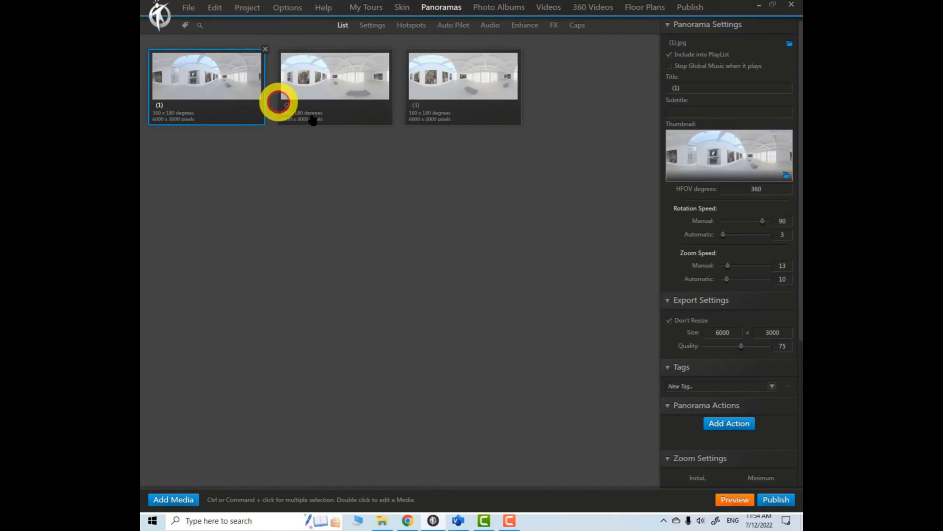
mouse_move(299, 241)
mouse_down()
mouse_move(468, 280)
mouse_move(404, 235)
mouse_move(453, 280)
mouse_move(453, 239)
mouse_move(516, 307)
mouse_move(544, 261)
mouse_move(362, 244)
mouse_move(565, 191)
mouse_up()
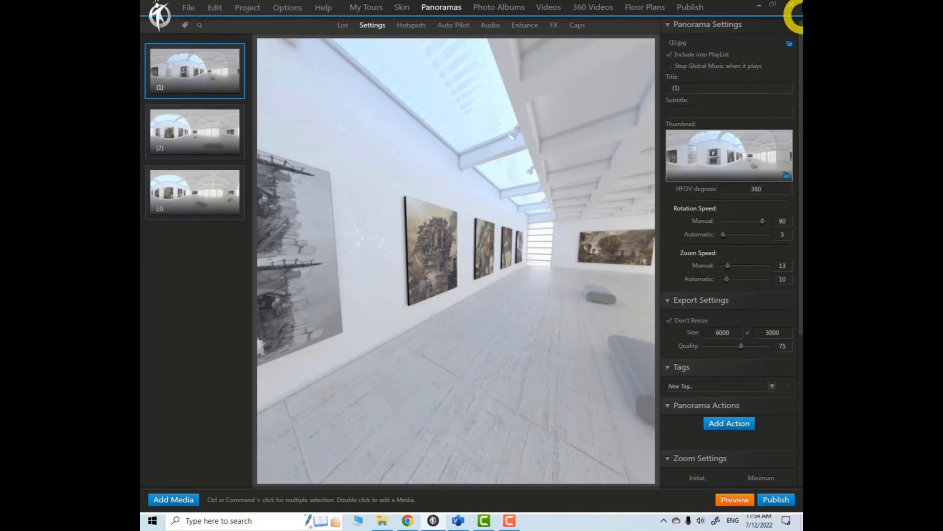
click(759, 7)
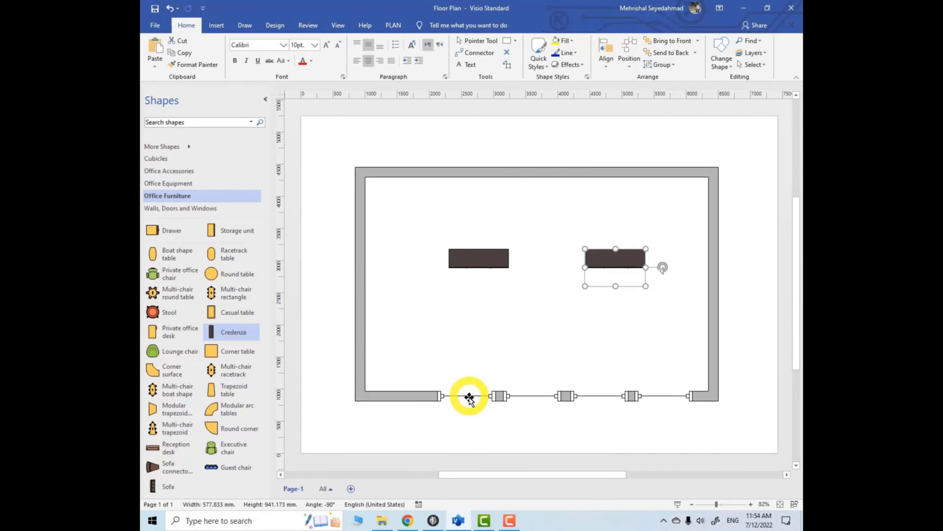
Step: Copy a 900 mm window from the lower wall and place the copy in the upper part of the room's left wall
click(484, 395)
key(ctrl+c)
key(ctrl+v)
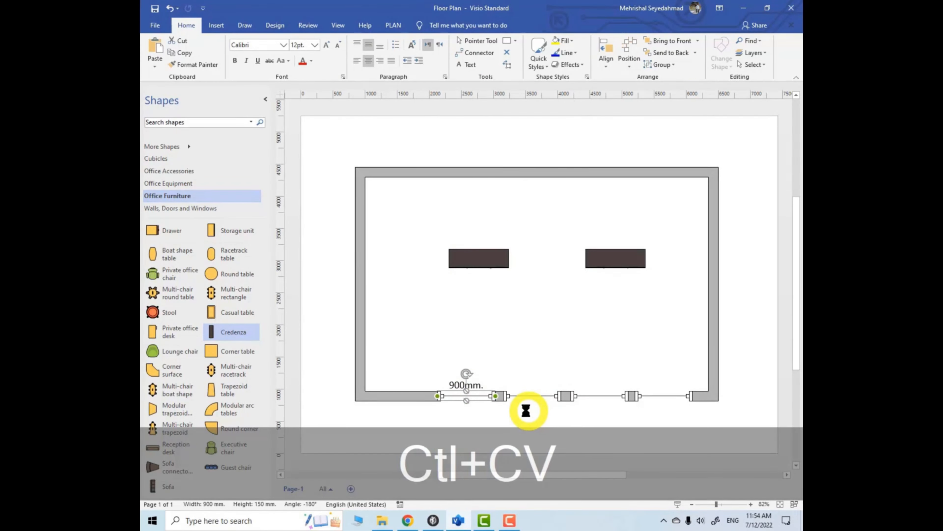
drag(495, 412, 399, 225)
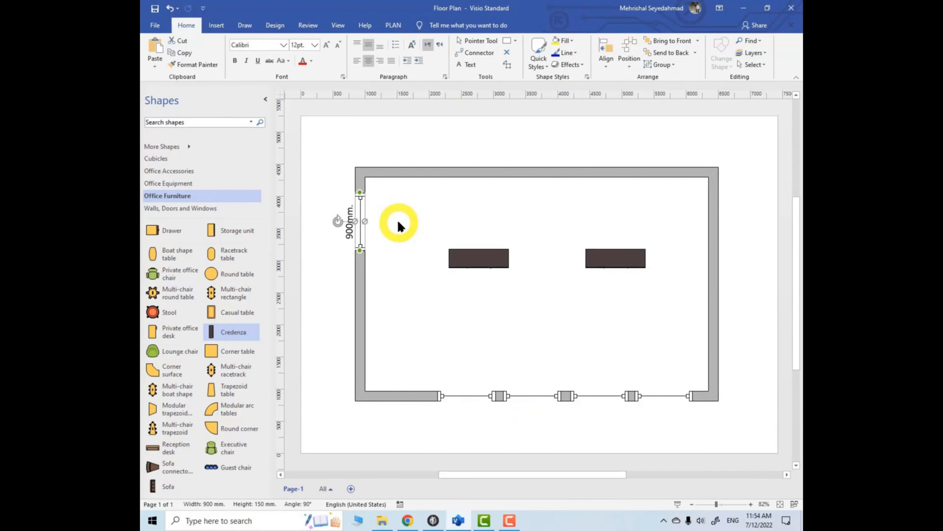
drag(435, 256, 442, 262)
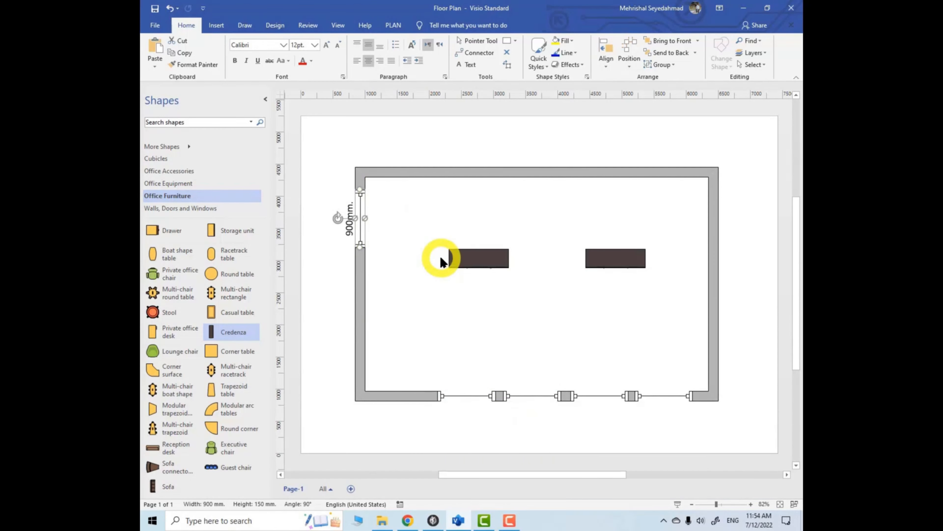
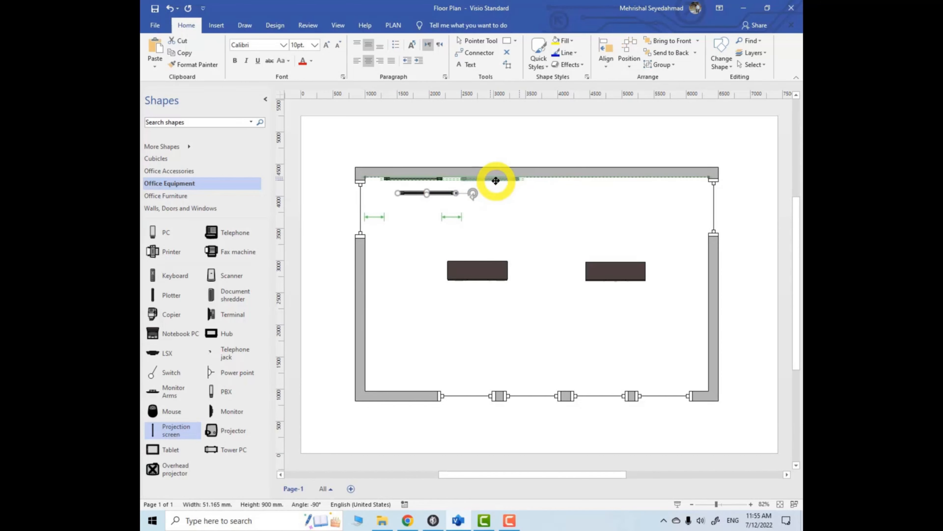
Step: Copy the 900 mm projection screen twice more to continue the evenly spaced row along the room's upper wall
key(ctrl+c)
key(ctrl+v)
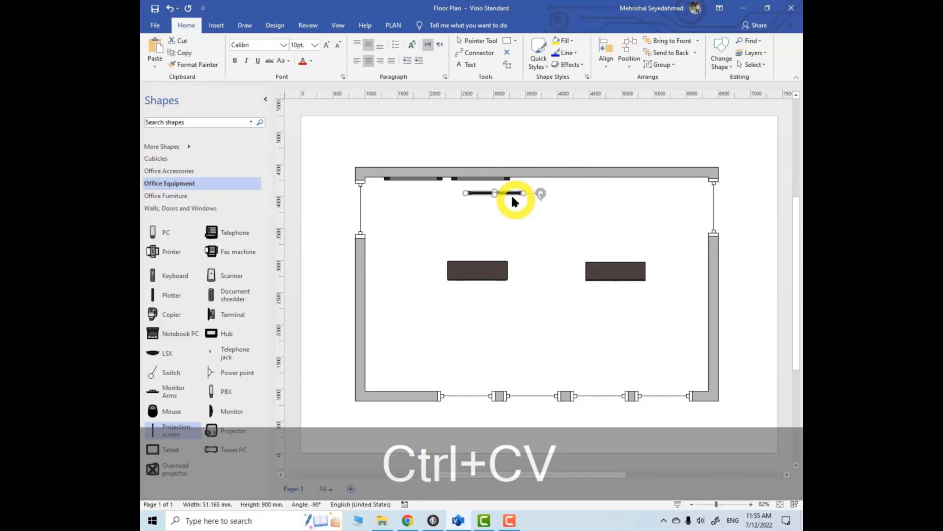
drag(509, 193, 558, 184)
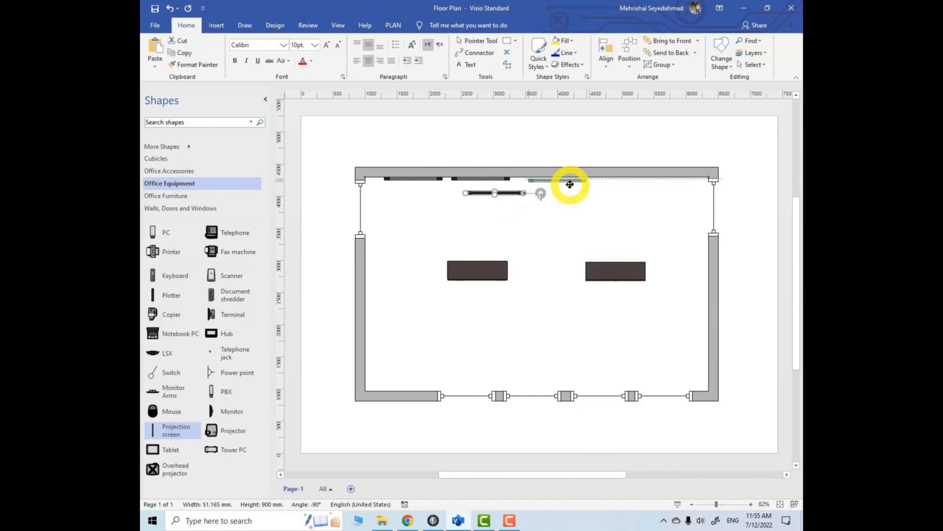
key(ctrl+z)
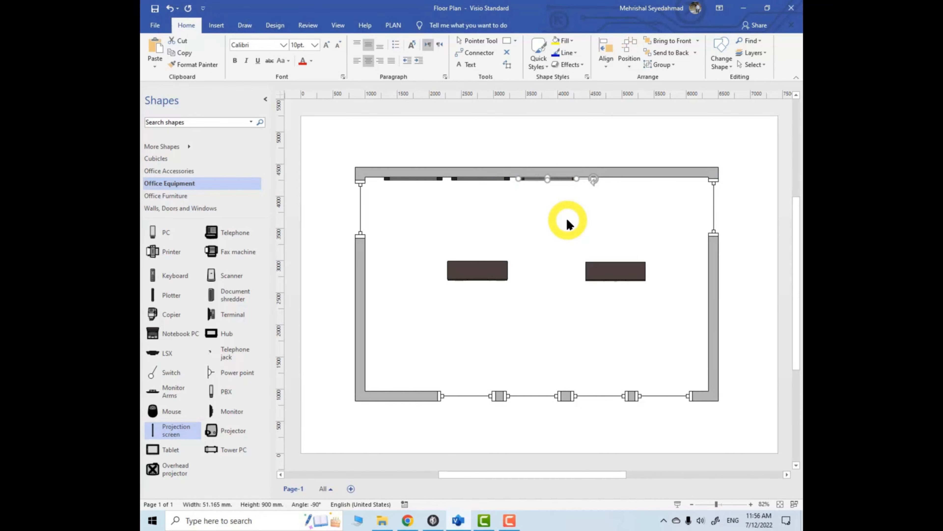
key(ctrl+c)
key(ctrl+v)
drag(574, 197, 625, 178)
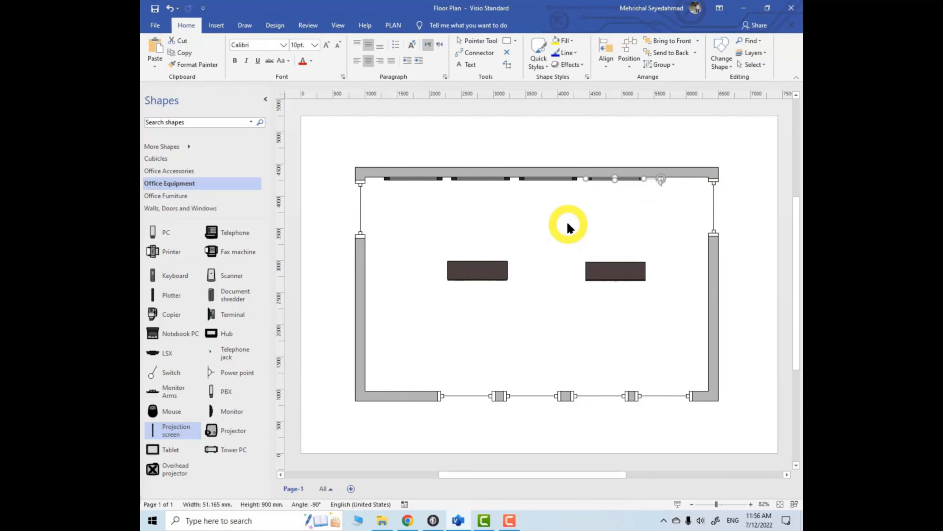
Step: Select the four projection screens on the upper wall and shift them left towards the room's upper-left corner
shift+click(483, 179)
shift+click(548, 179)
shift+click(619, 180)
key(shift+Left)
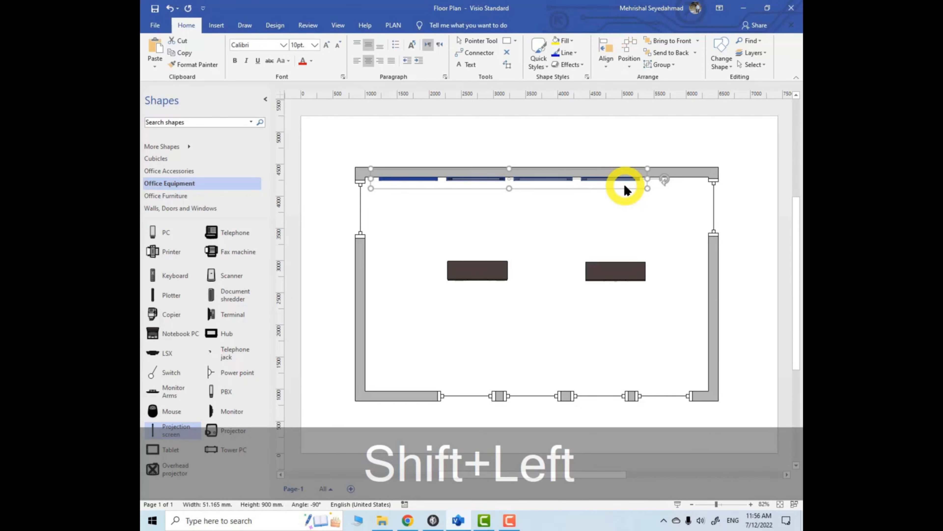
Step: Paste a fifth projection screen and align it with the others at the right end of the upper wall
click(612, 210)
key(ctrl+v)
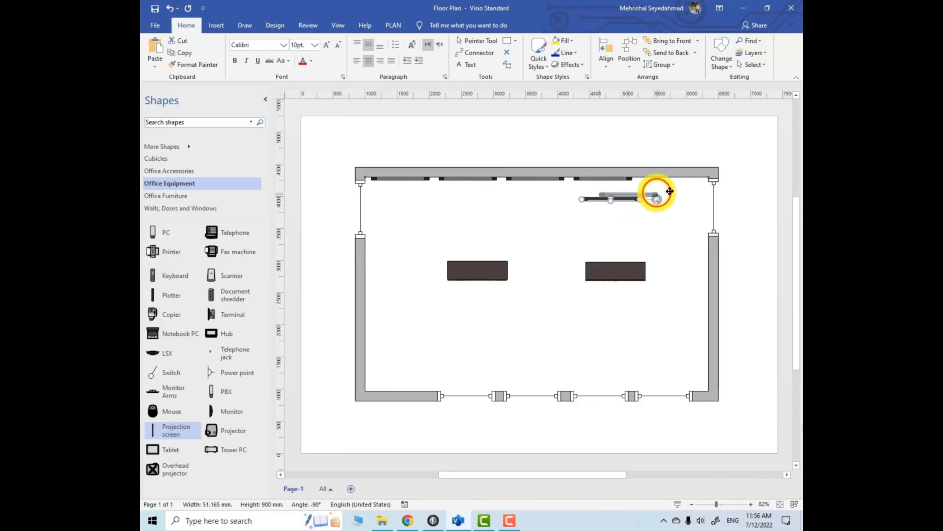
drag(670, 191, 686, 181)
key(ctrl+z)
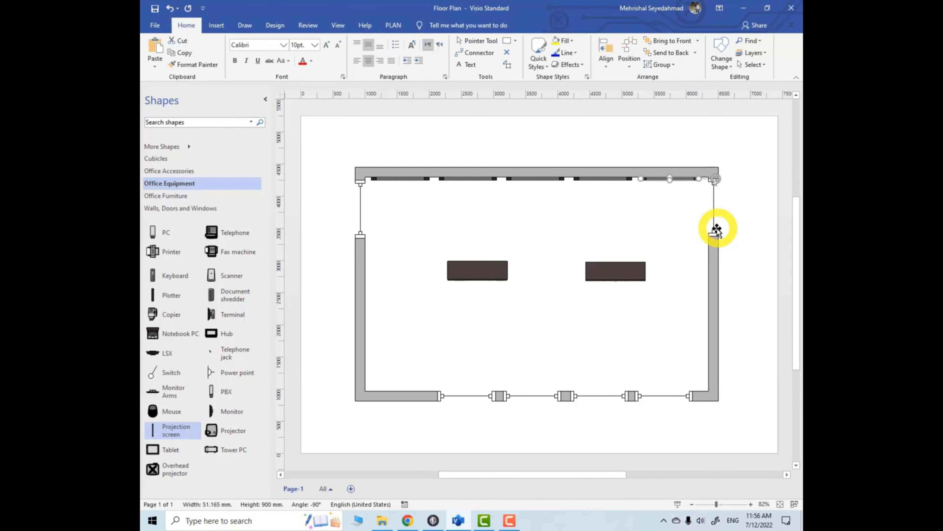
Step: Duplicate a projection screen, rotate it to 180°, lengthen it to about 1424 mm, and place it against the right wall below the window
key(ctrl+c)
key(ctrl+v)
drag(704, 197, 674, 356)
drag(667, 282, 667, 246)
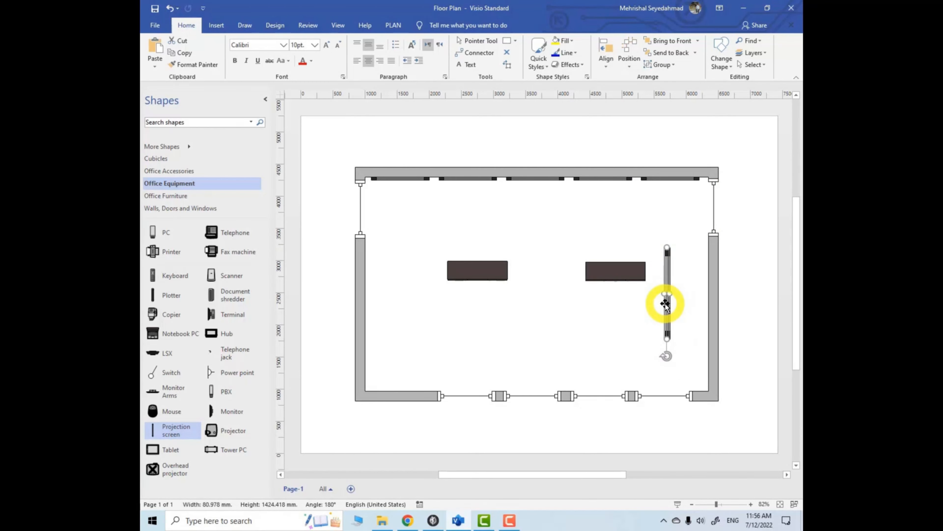
drag(666, 301, 711, 316)
Step: Copy the long projection screen and place the copy against the left wall, level with the original
key(ctrl+c)
key(ctrl+v)
drag(721, 327, 368, 317)
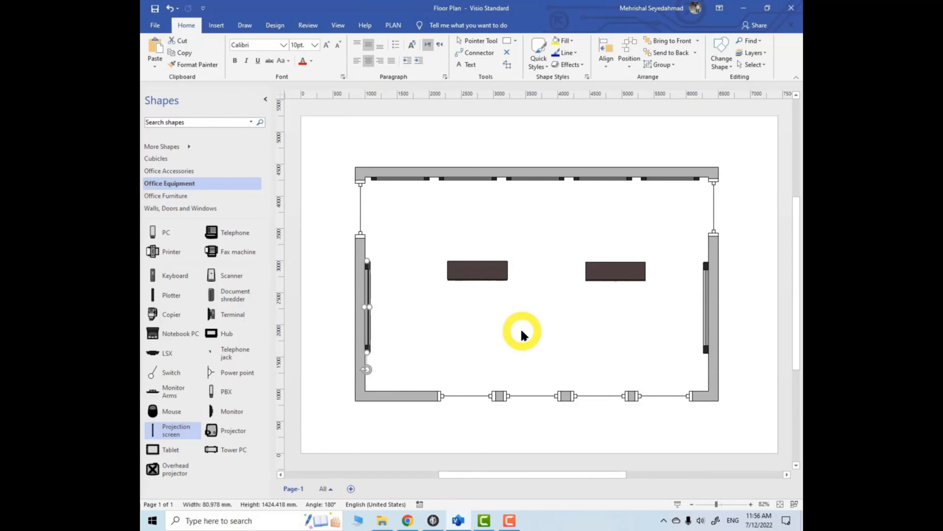
click(521, 334)
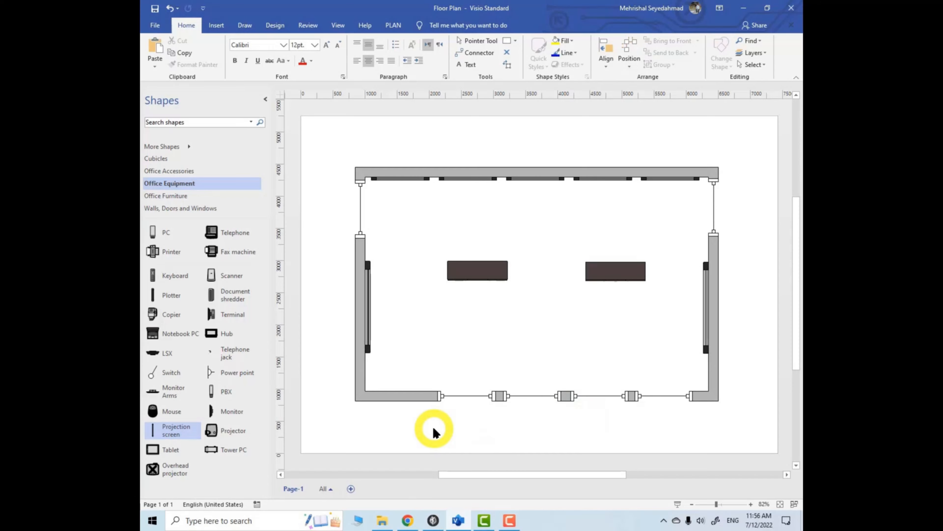
key(ctrl+a)
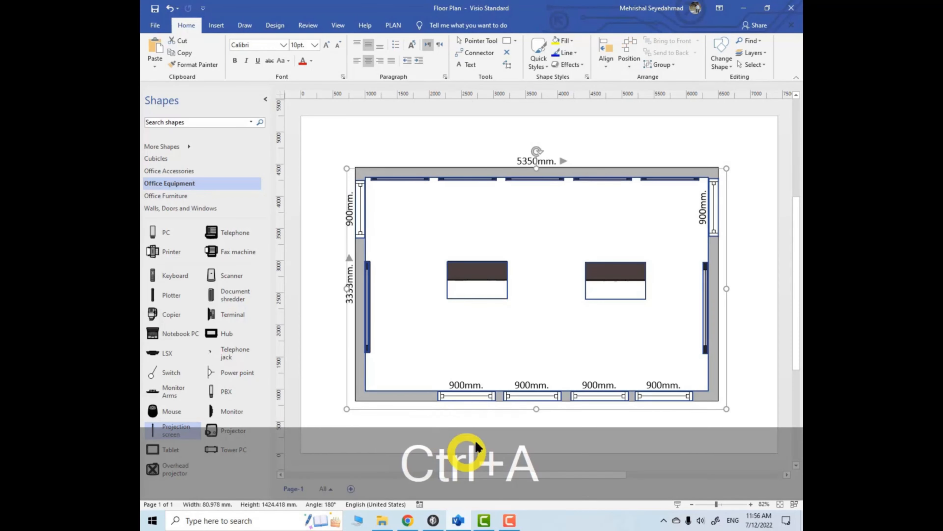
right_click(725, 168)
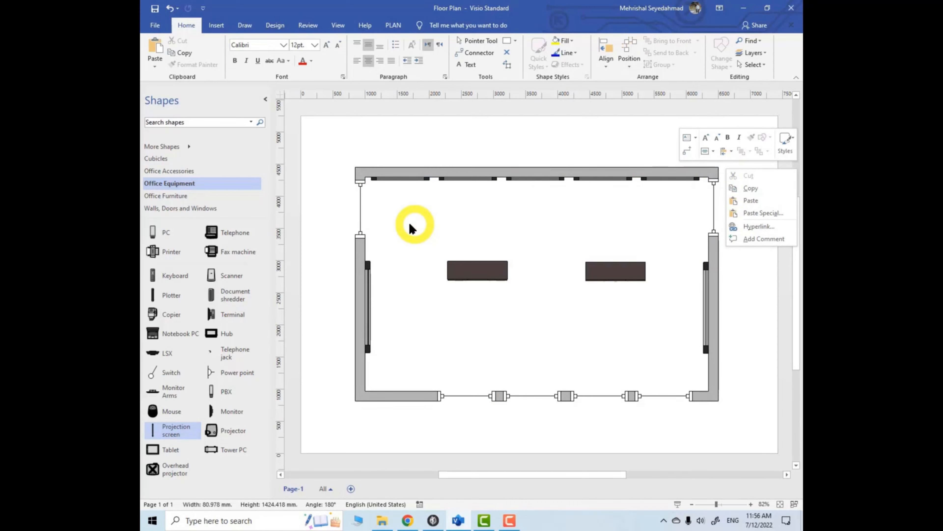
click(334, 207)
Step: Select the whole drawing and save it as a Portable Network Graphics file named Floor Plan, with interlaced 24-bit color output
key(ctrl+a)
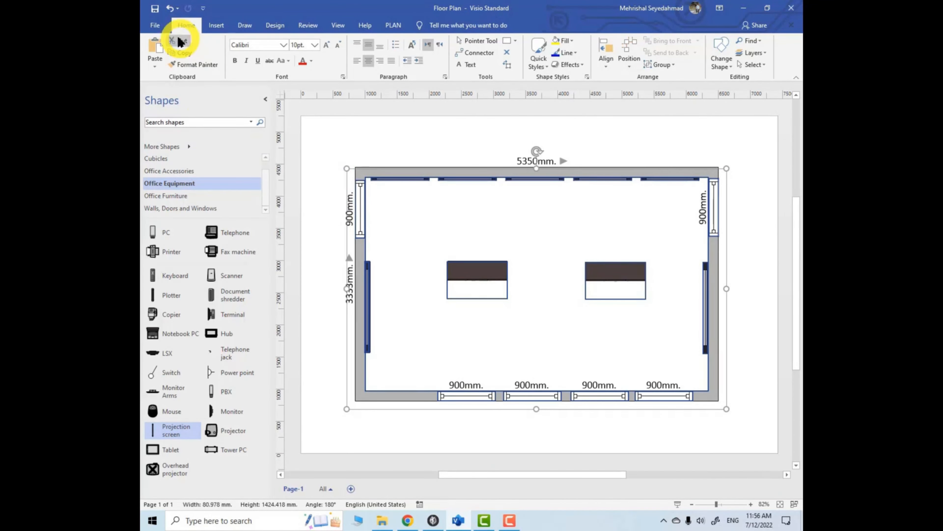
click(155, 25)
click(179, 164)
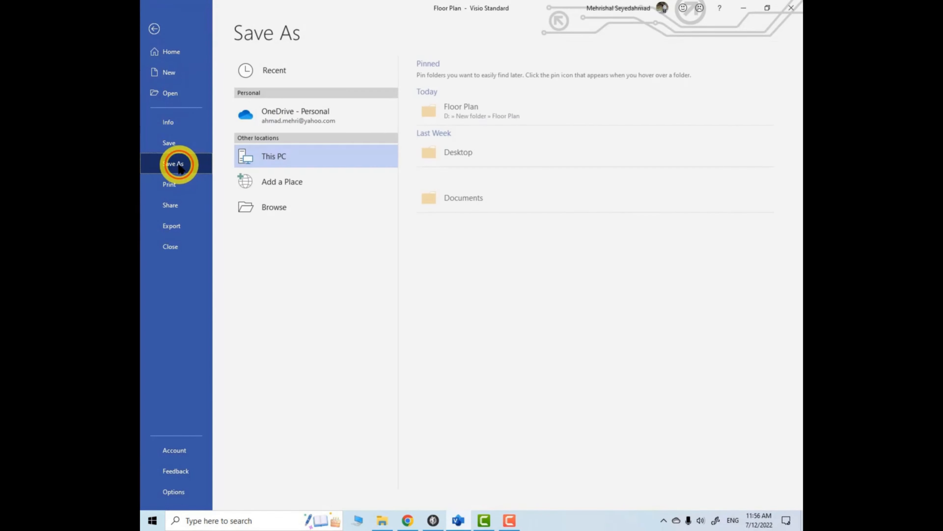
click(277, 209)
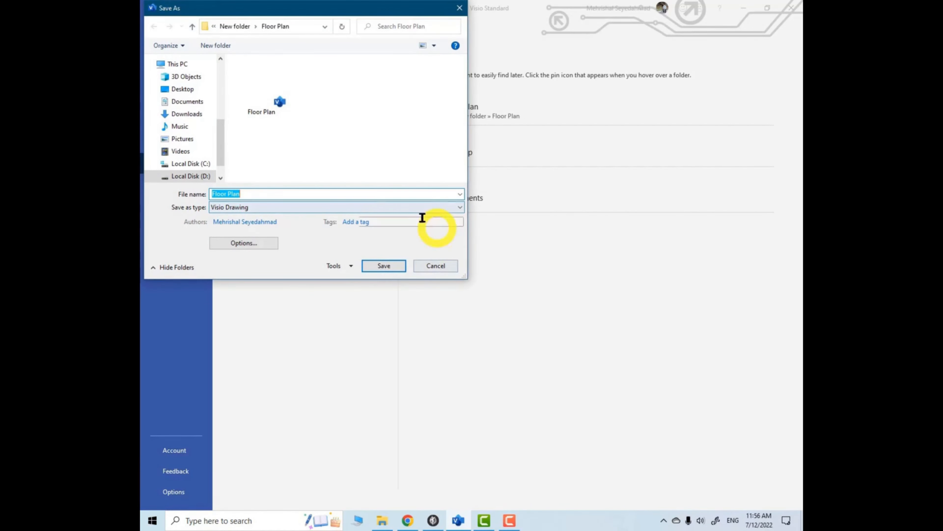
click(249, 207)
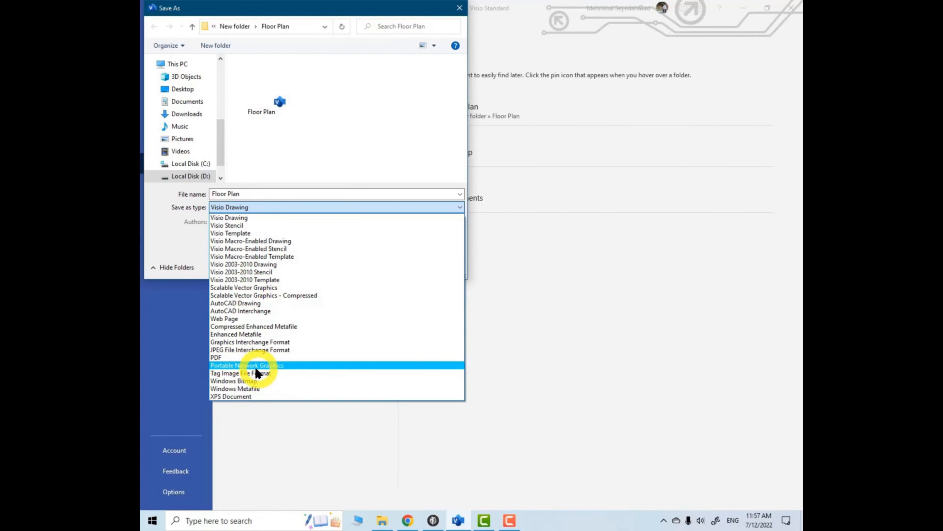
click(249, 365)
click(386, 249)
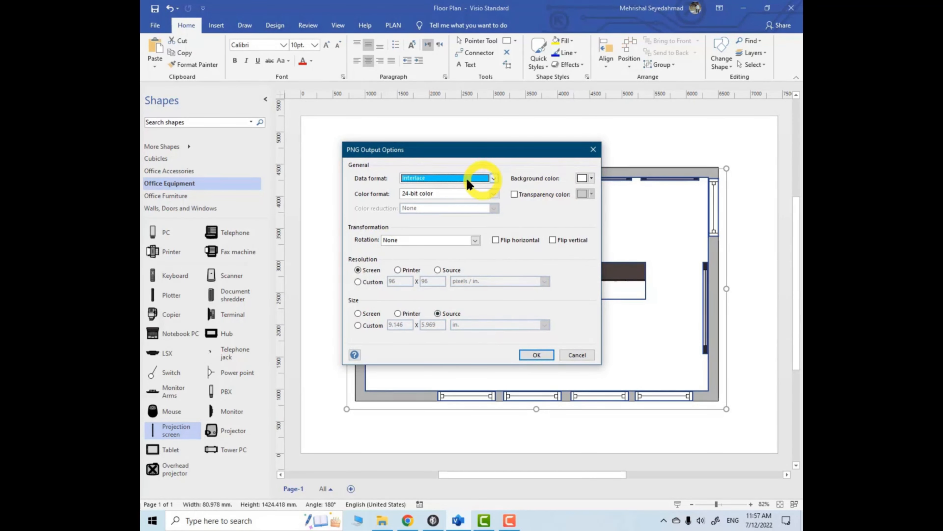
click(537, 354)
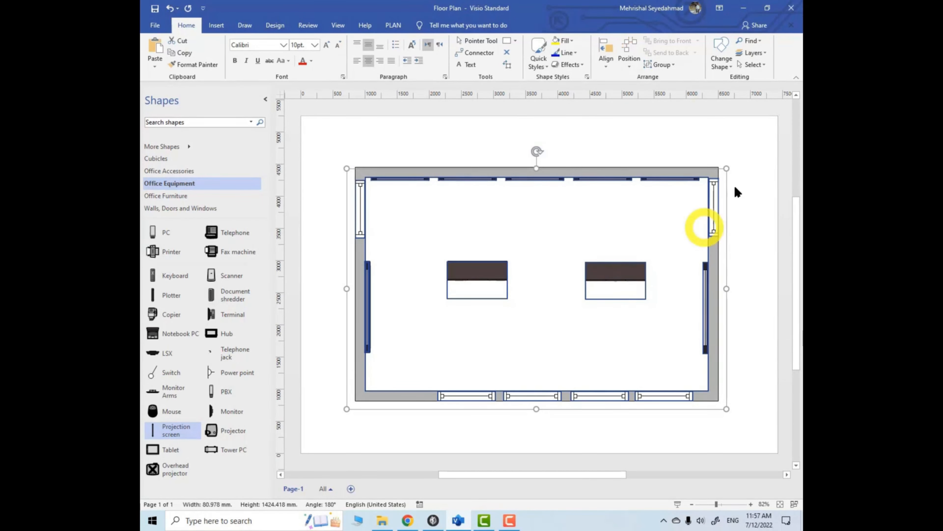
Step: Open Floor Plan.png from the Floor Plan folder to check the exported image, and close the viewer
click(381, 520)
click(288, 88)
double_click(269, 64)
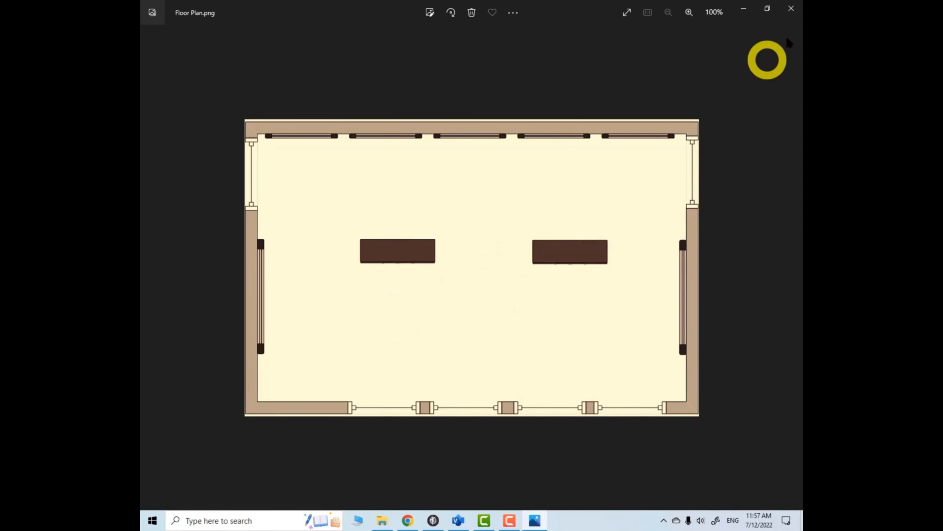
click(791, 9)
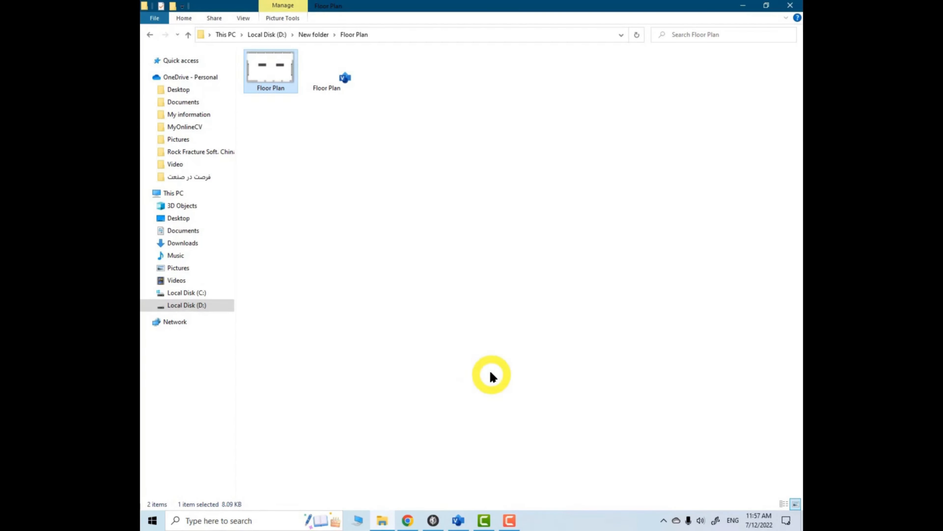
Step: Return to Visio and close it, saving the changes to the Floor Plan drawing
click(458, 520)
click(791, 8)
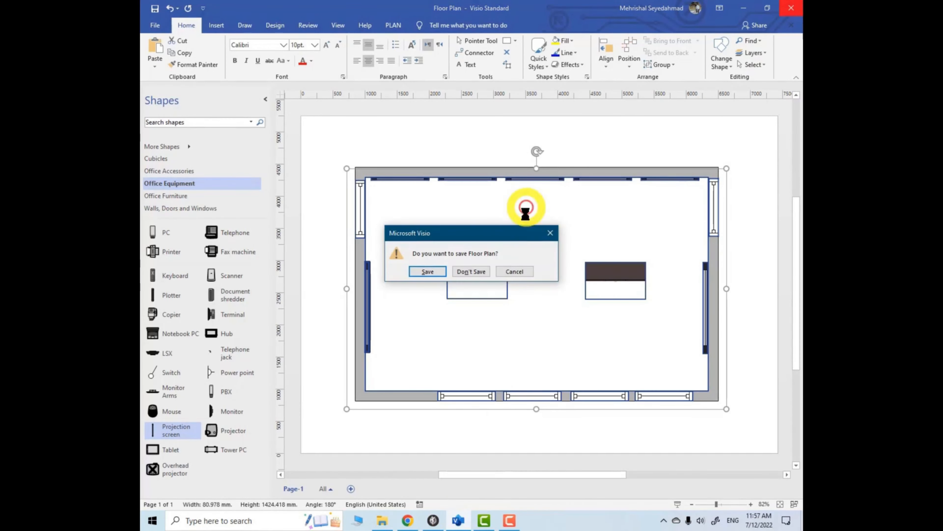
click(434, 269)
Step: Switch to the virtual tour program and add the Floor Plan image from the Floor Plan folder as the project's floor plan
click(432, 520)
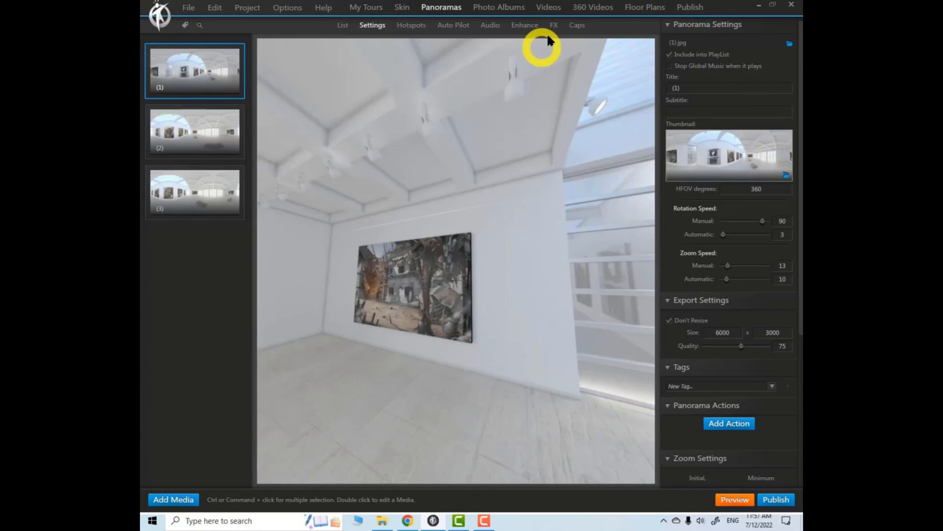
click(641, 8)
click(399, 279)
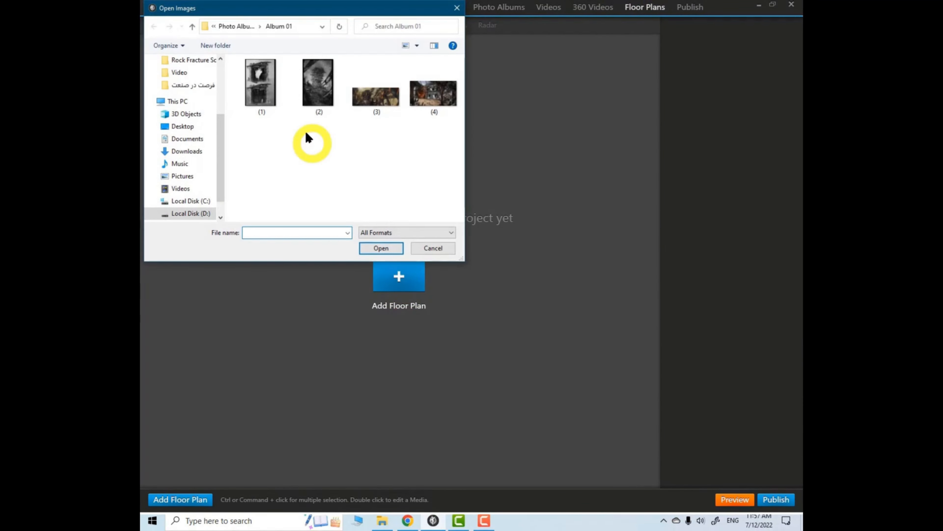
click(192, 26)
click(193, 26)
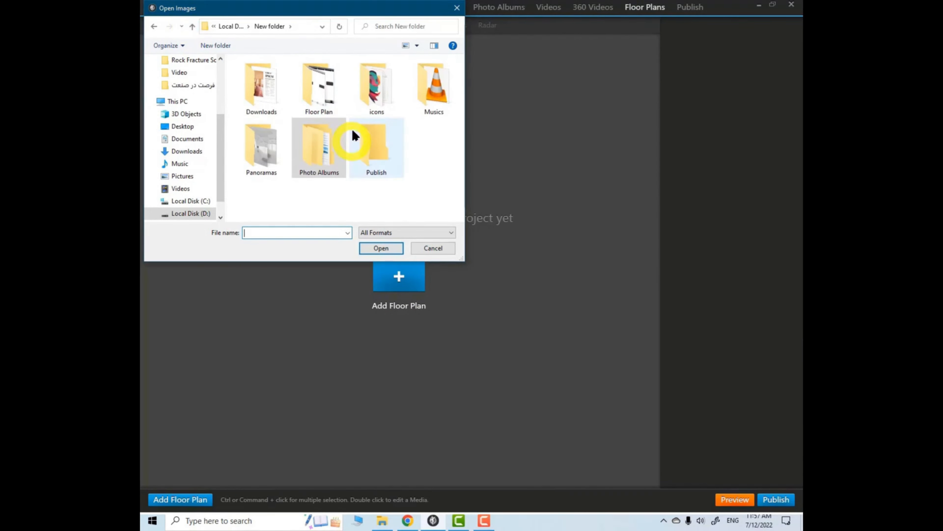
double_click(321, 91)
double_click(257, 89)
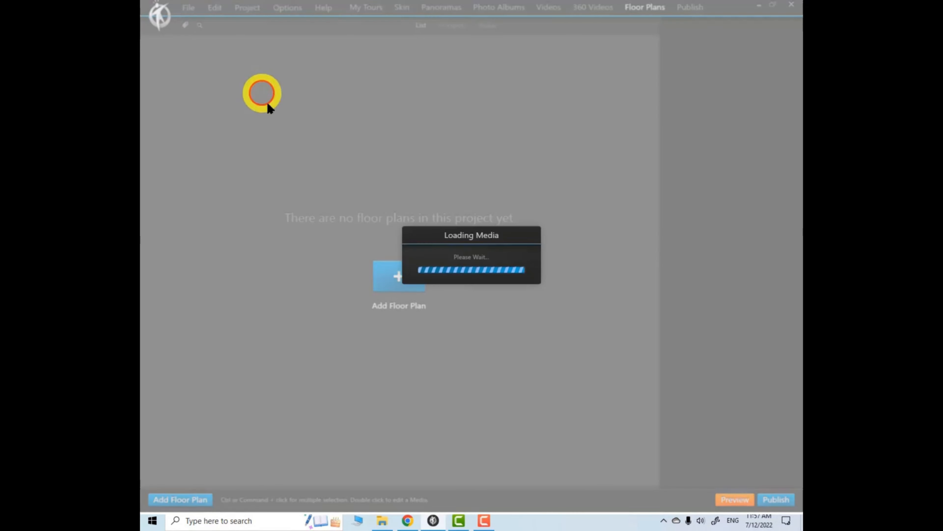
Step: Place a gray circle image hotspot from the library on the floor plan, near the upper-left corner of the room
click(224, 93)
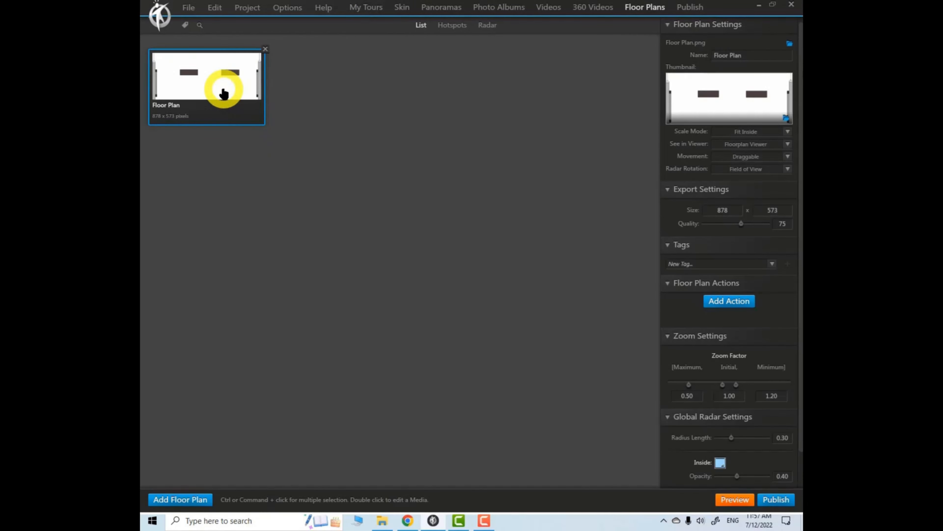
click(452, 25)
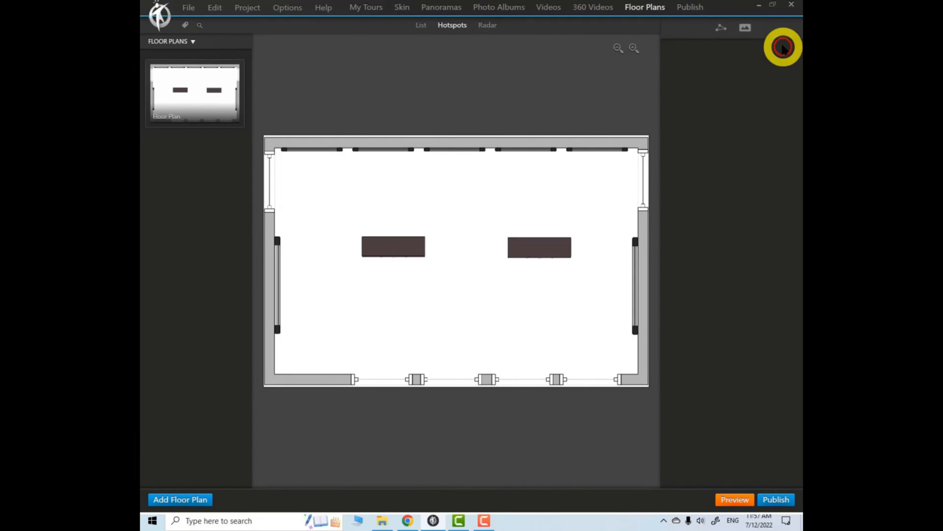
click(746, 29)
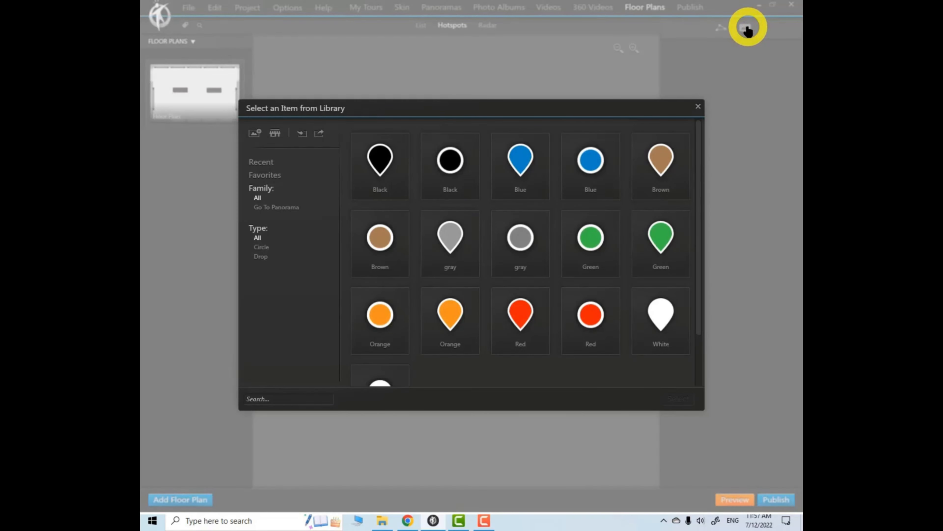
click(523, 243)
click(678, 398)
click(314, 197)
Step: Duplicate the gray circle hotspot twice and place the copies to its right along the upper wall
drag(320, 196, 389, 197)
key(ctrl+c)
key(ctrl+v)
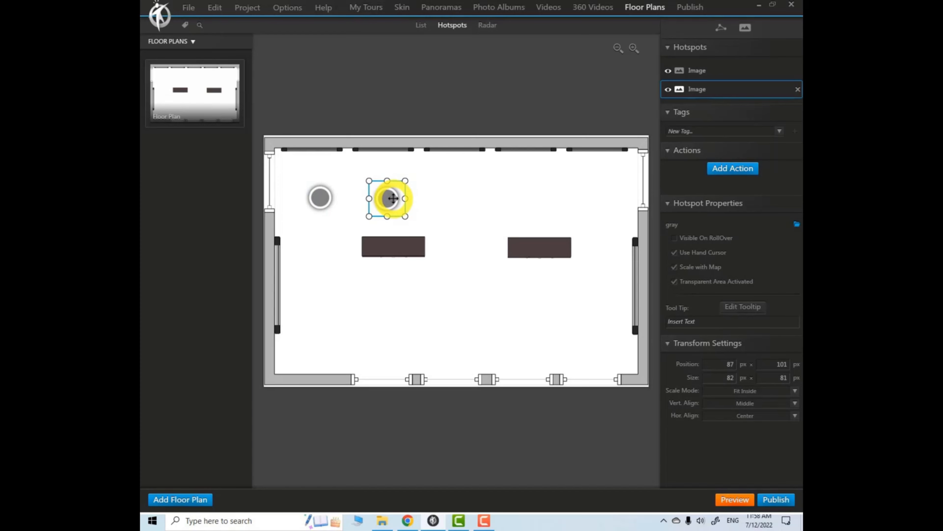
key(ctrl+c)
key(ctrl+v)
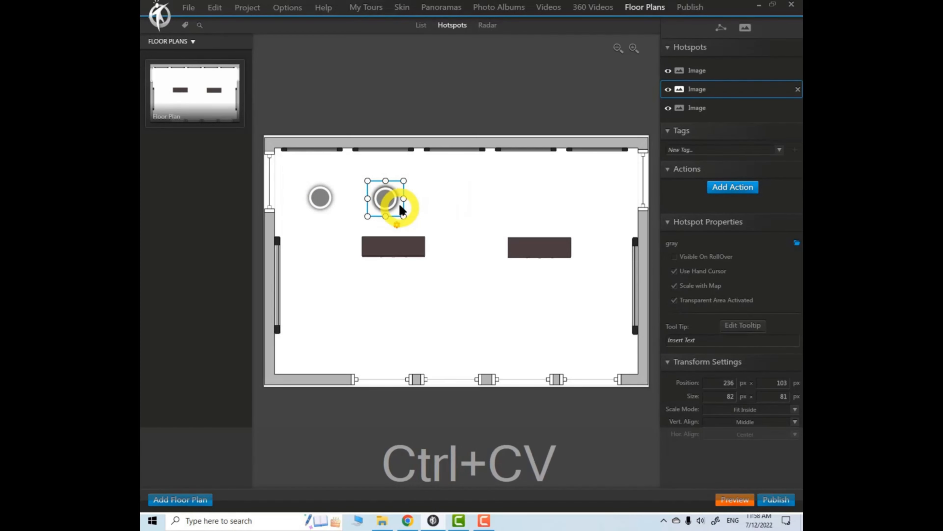
drag(389, 197, 450, 189)
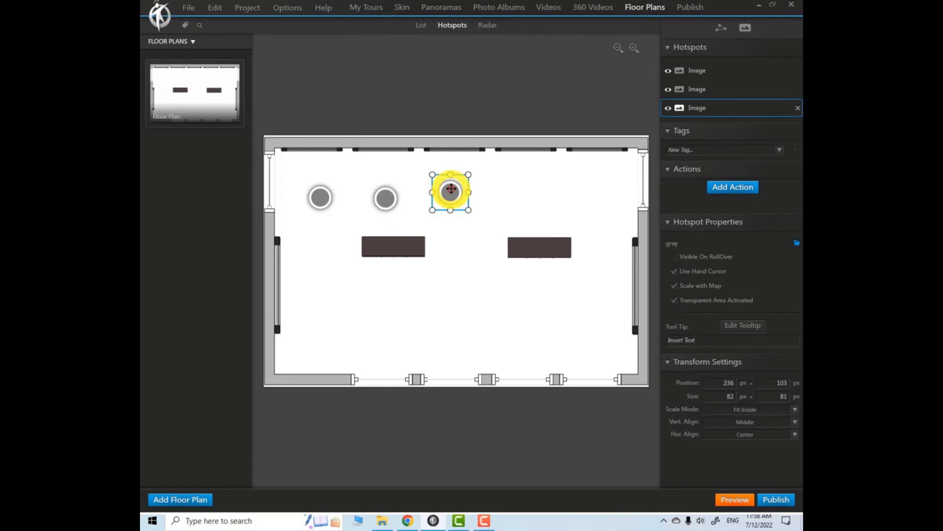
Step: Adjust the three gray hotspots so they sit level and evenly spaced in a row along the upper wall
click(388, 198)
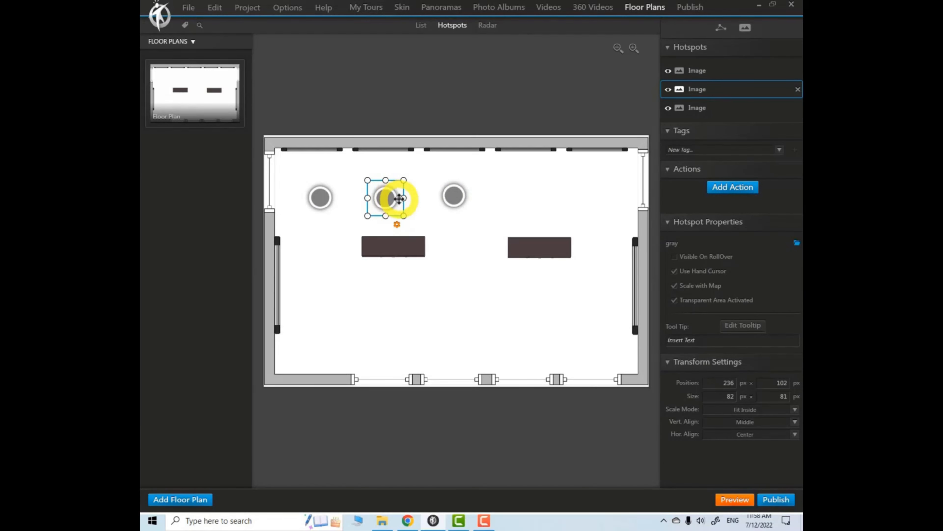
click(314, 210)
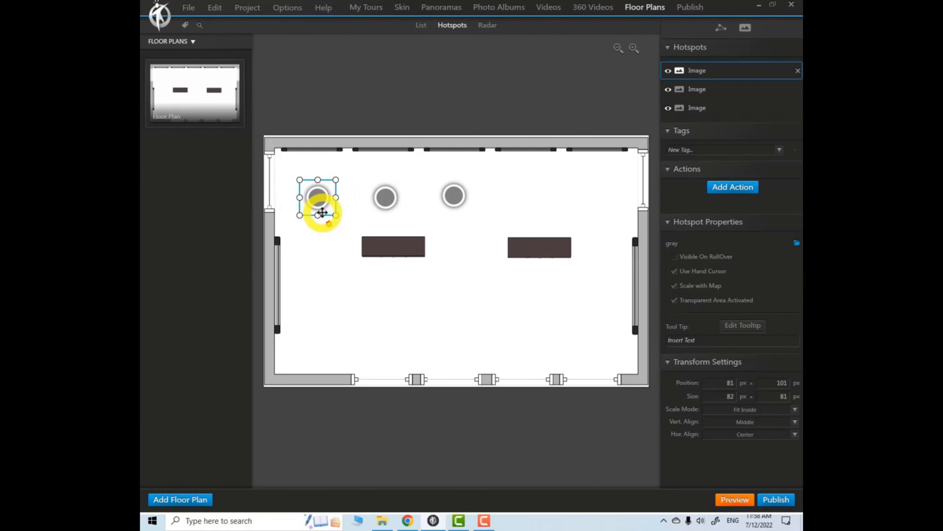
click(456, 203)
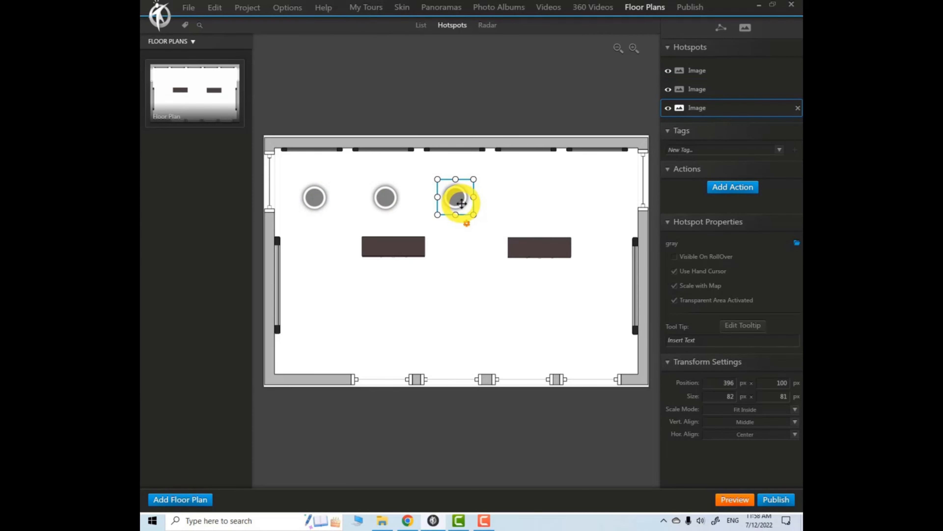
Step: Give the leftmost floor plan hotspot an Open Panorama action that opens panorama (1) in the Main Viewer on click
click(321, 199)
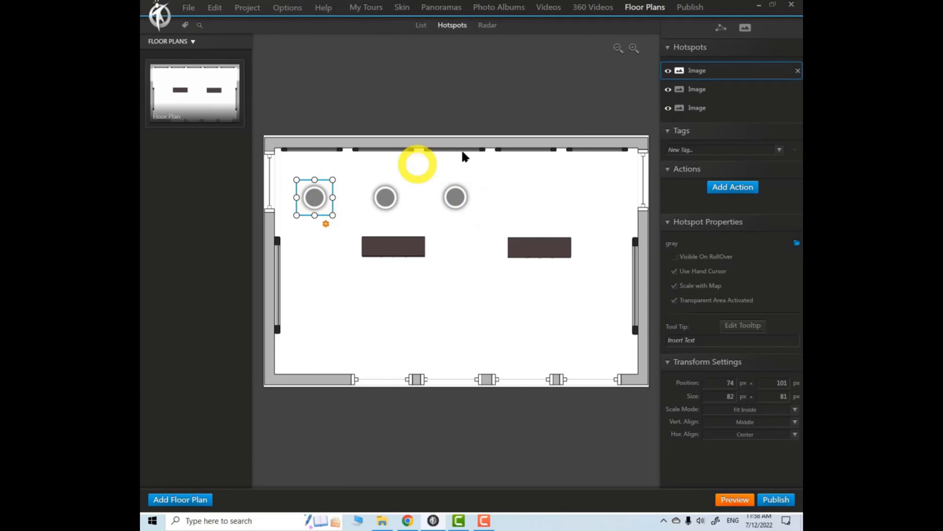
click(733, 187)
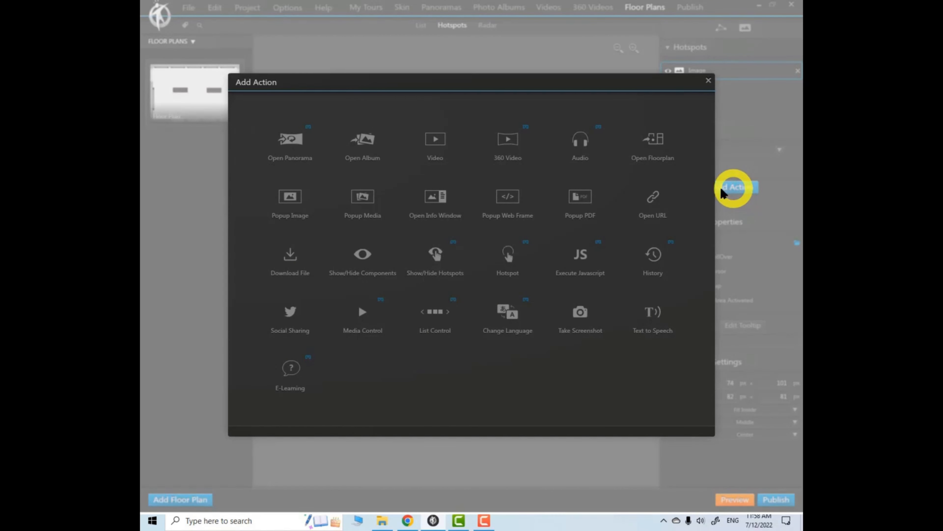
click(287, 147)
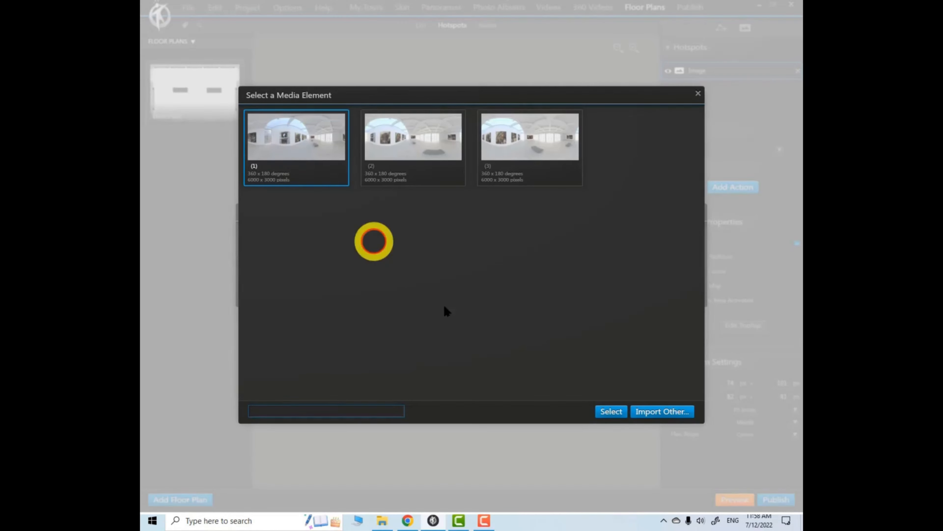
click(611, 411)
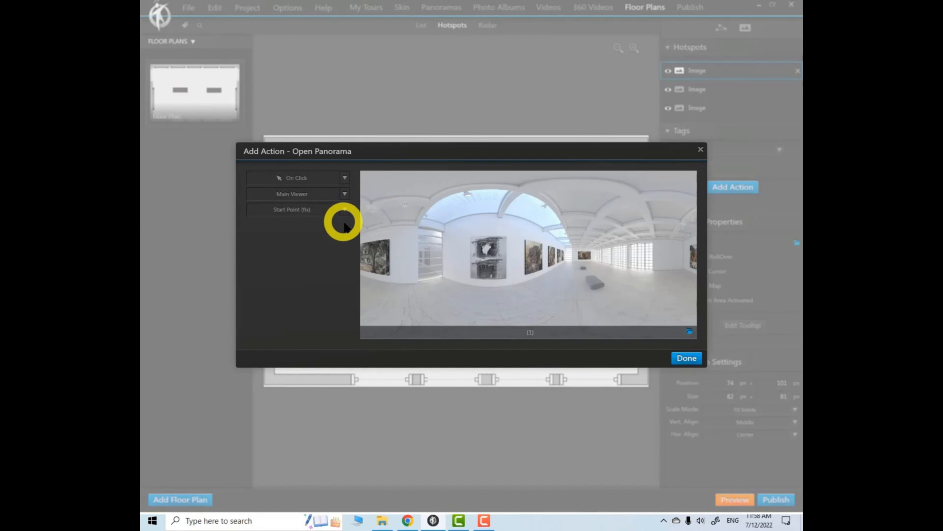
click(687, 358)
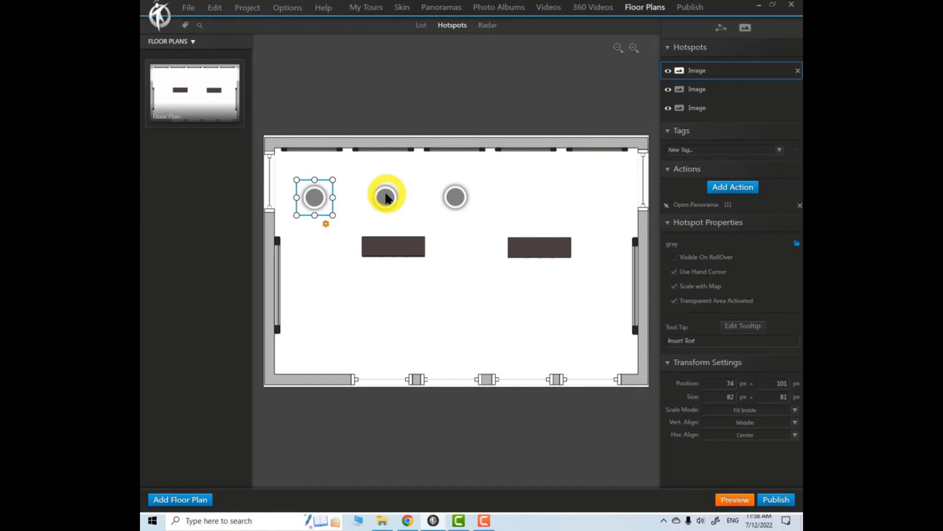
Step: Give the middle floor plan hotspot an Open Panorama action linked to panorama (2)
click(385, 197)
click(726, 187)
click(290, 160)
click(389, 154)
click(611, 411)
click(686, 358)
Step: Give the rightmost floor plan hotspot an Open Panorama action linked to panorama (3)
click(455, 196)
click(734, 186)
click(286, 143)
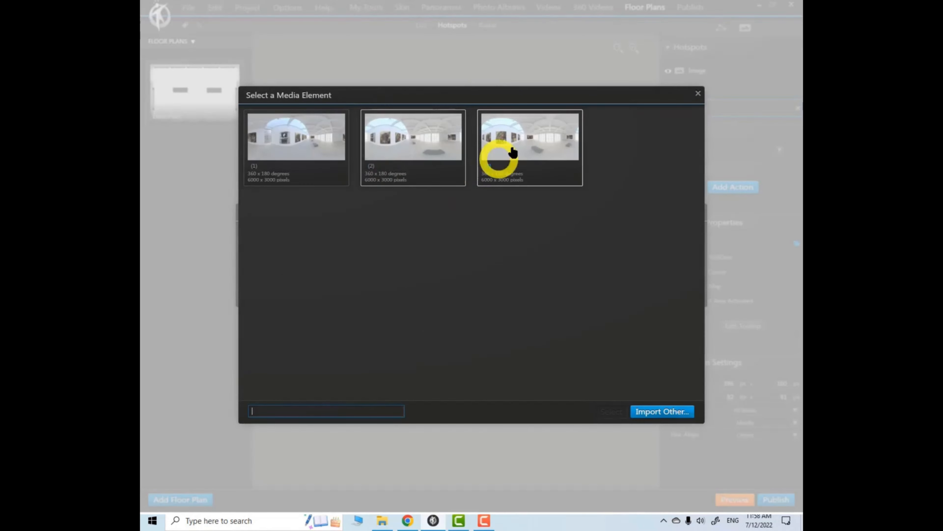
double_click(499, 154)
click(686, 358)
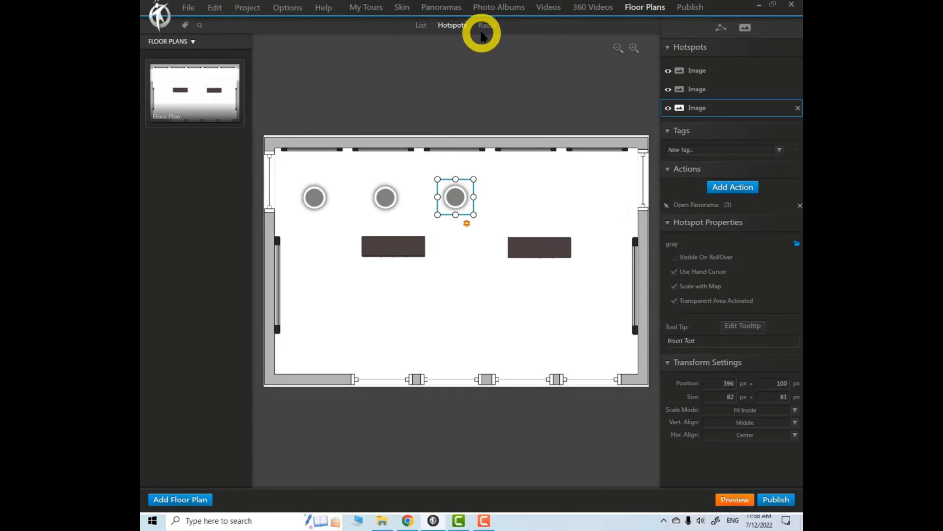
Step: Add a radar for panorama (1), aim it at the upper wall to match its view, and set the global radius length to 0.10
click(487, 25)
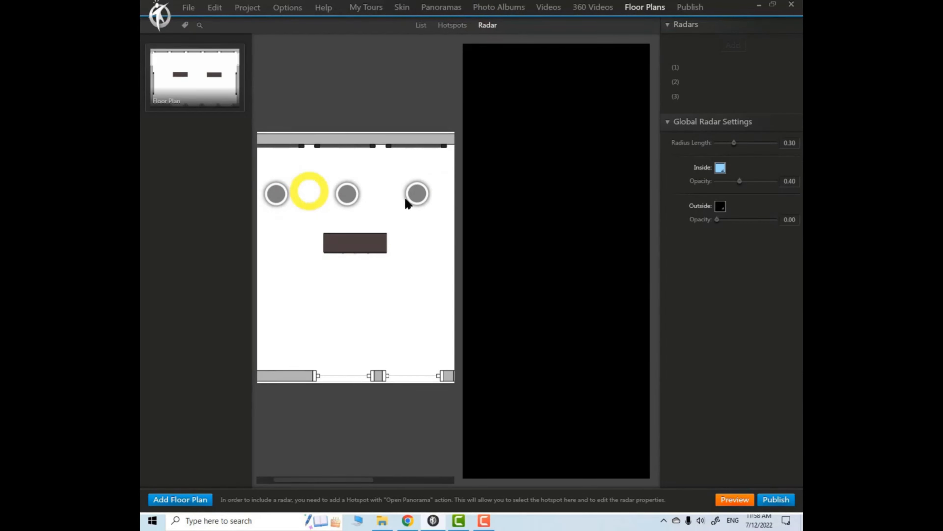
click(675, 71)
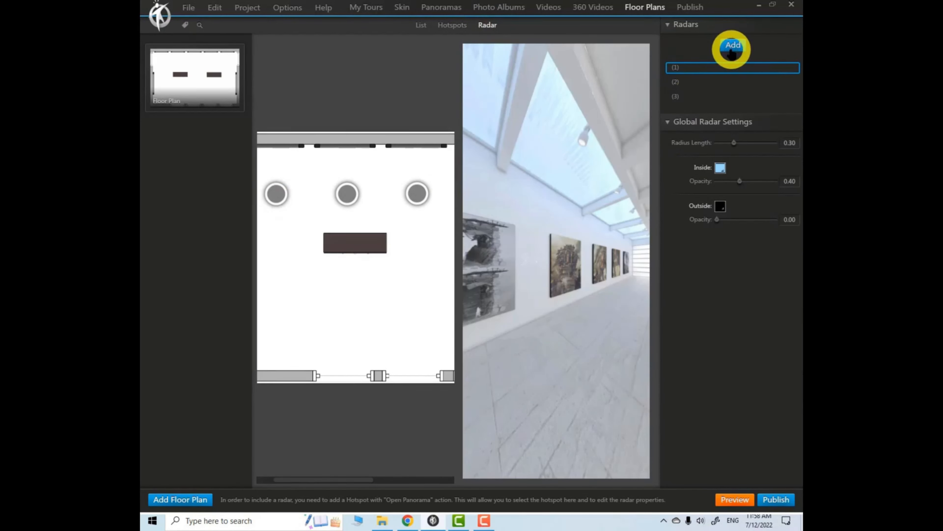
click(732, 47)
drag(532, 163, 543, 291)
mouse_move(274, 88)
mouse_down()
mouse_move(291, 97)
mouse_move(268, 97)
mouse_up()
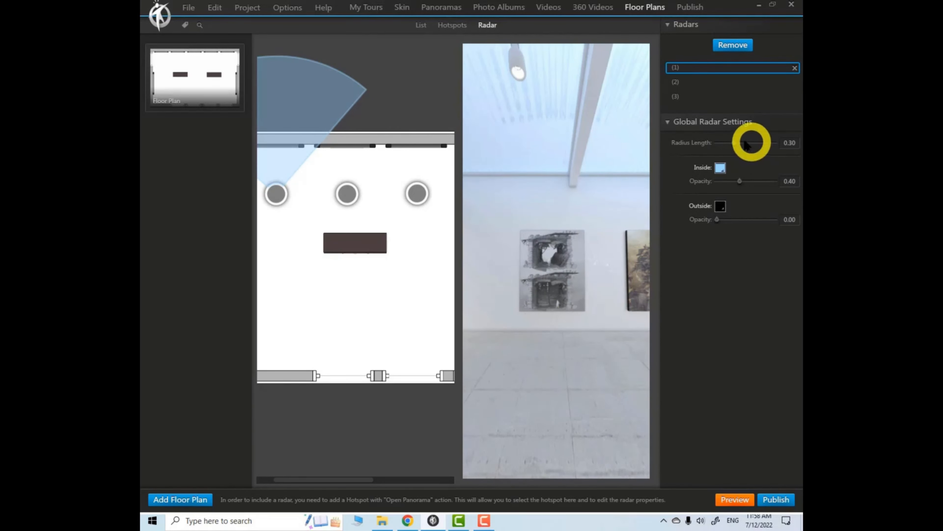
drag(734, 143, 725, 145)
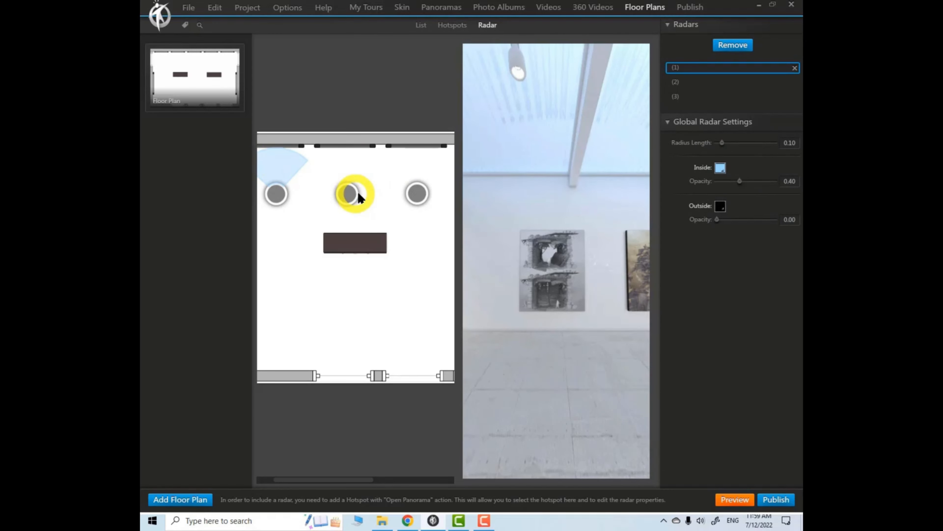
Step: Add a radar for panorama (2), turn the view to face the wall painting, and aim the cone at the upper wall
click(680, 82)
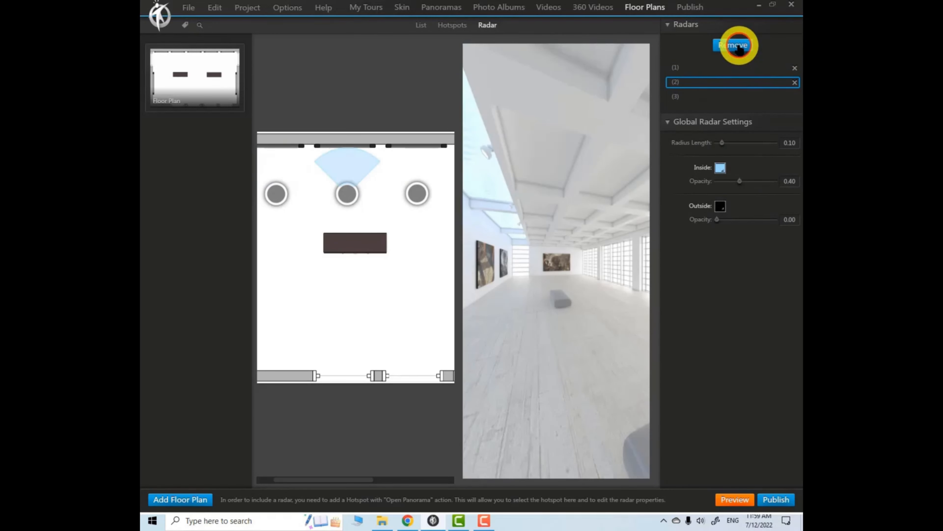
mouse_move(585, 204)
mouse_down()
mouse_move(526, 274)
mouse_move(597, 284)
mouse_move(561, 278)
mouse_up()
drag(323, 196, 346, 178)
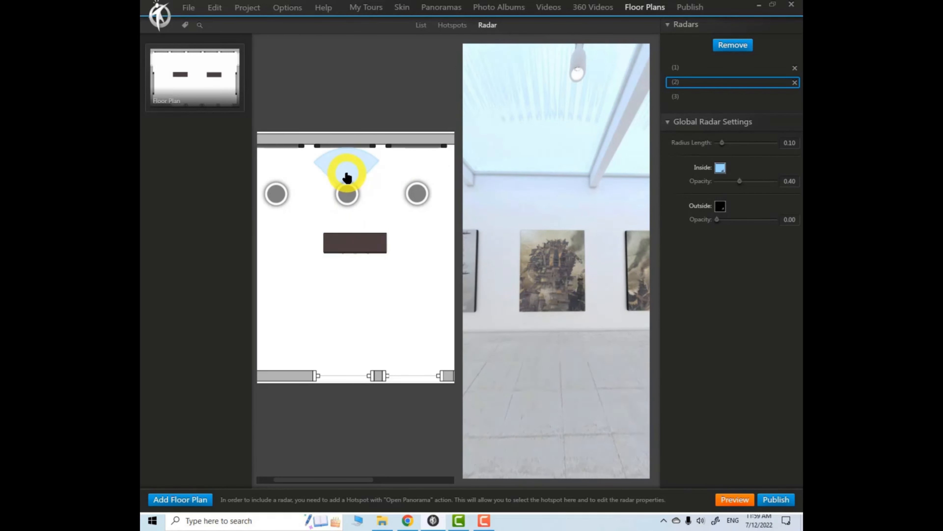
Step: Add a radar for panorama (3), centre its view on the wall painting, and rotate the cone toward the upper wall
click(679, 97)
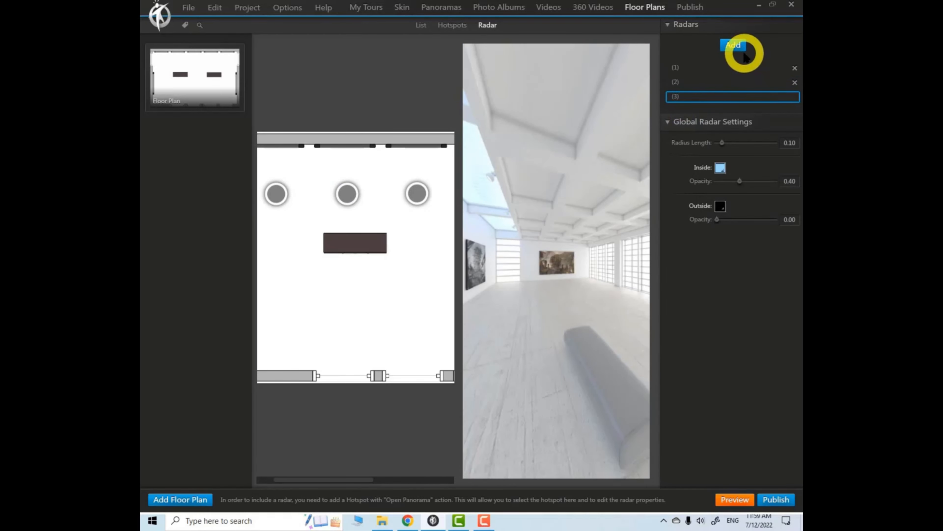
mouse_move(536, 258)
mouse_down()
mouse_move(590, 268)
mouse_move(520, 257)
mouse_move(498, 265)
mouse_up()
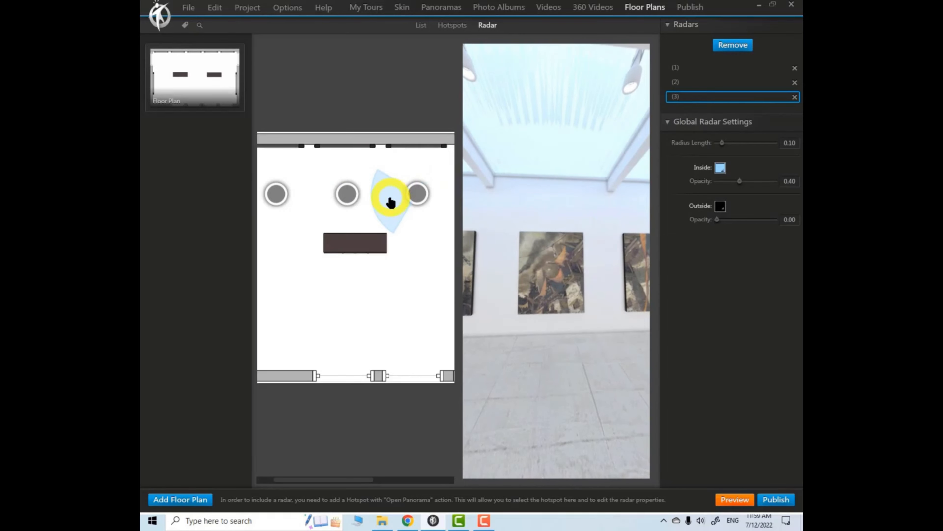
drag(390, 198, 420, 173)
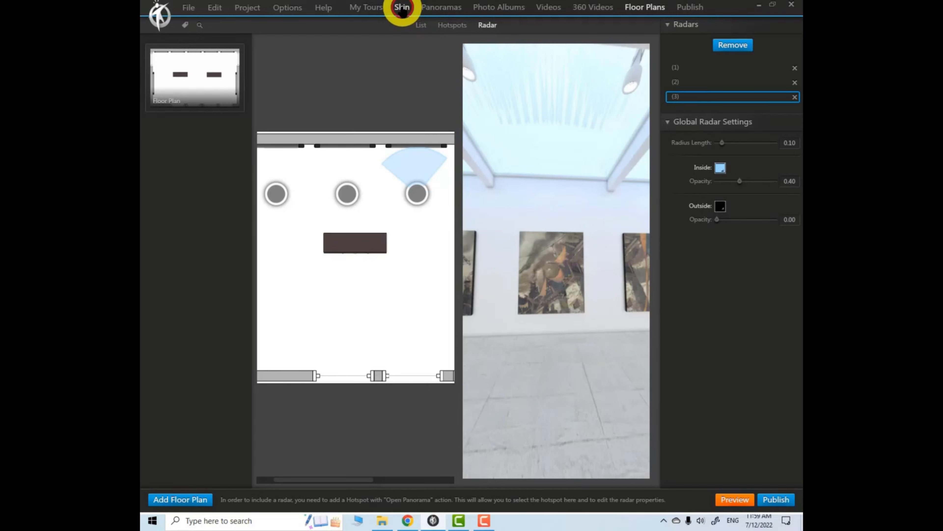
Step: Preview the tour in the browser, testing the floor plan radar while looking around and moving between panoramas, and return to the project
click(403, 7)
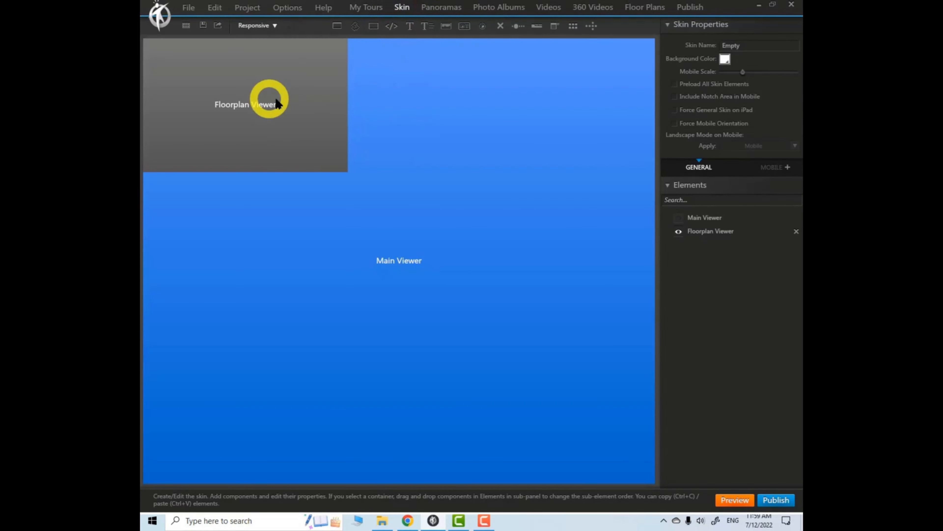
shift+click(732, 500)
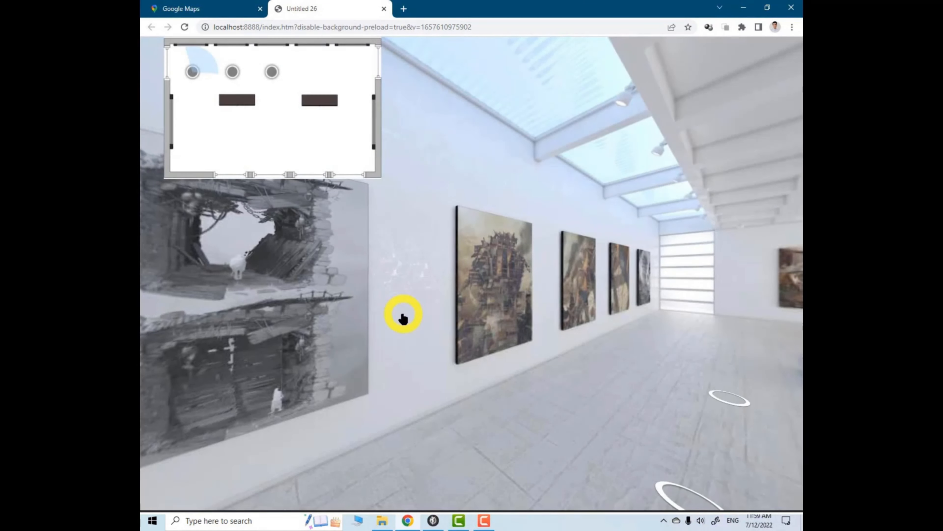
click(367, 280)
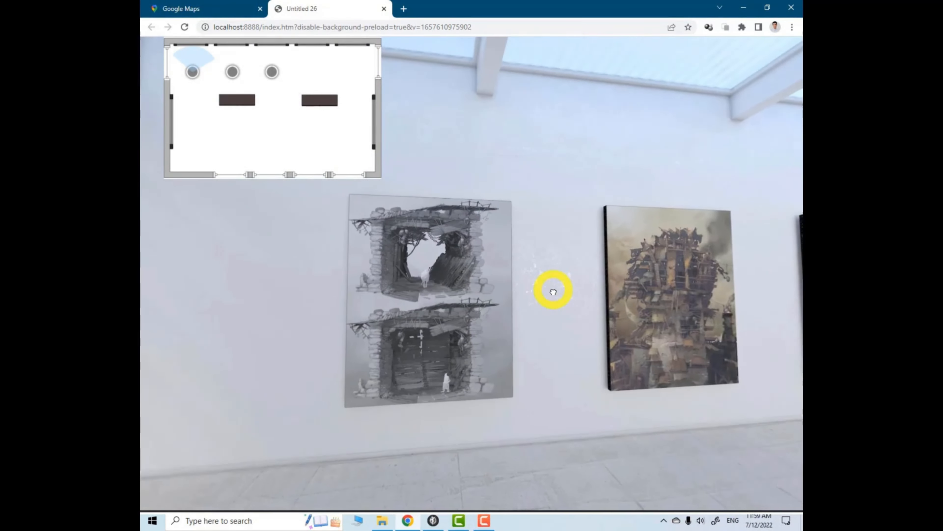
drag(554, 292, 295, 270)
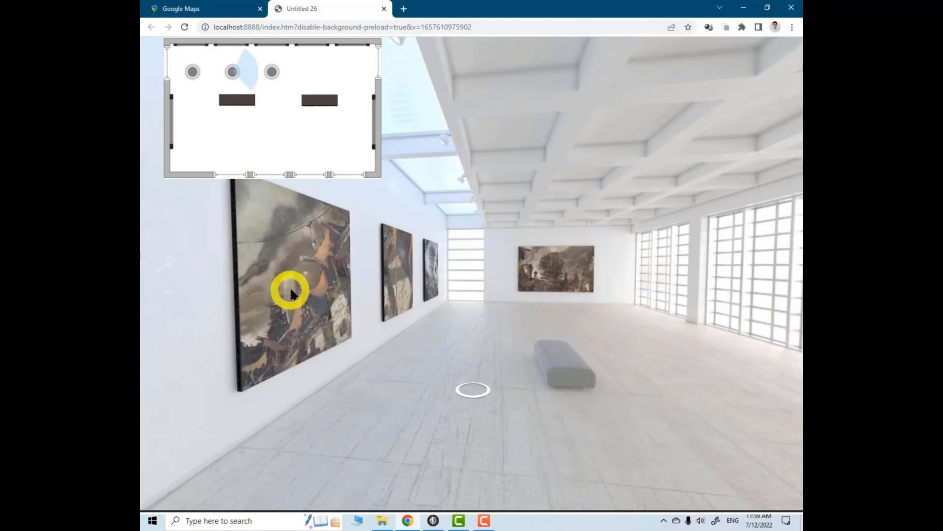
drag(289, 288, 427, 275)
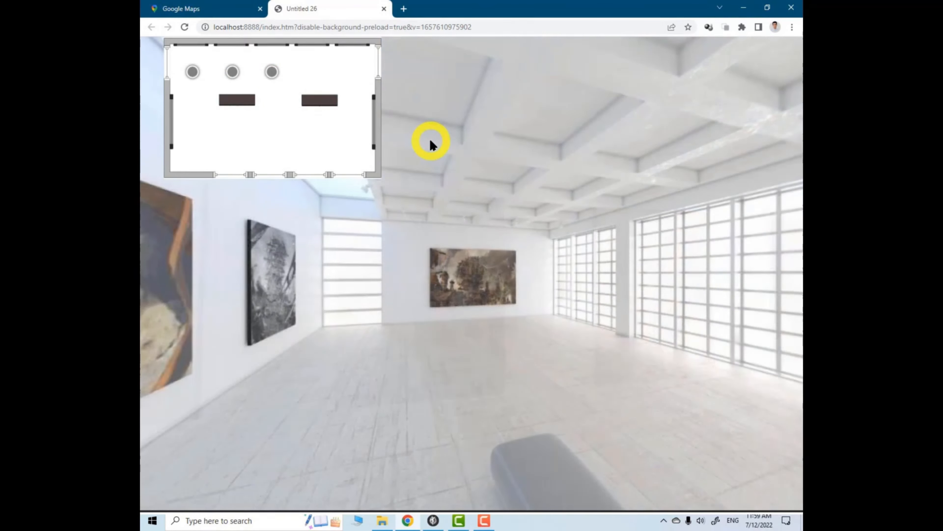
click(495, 307)
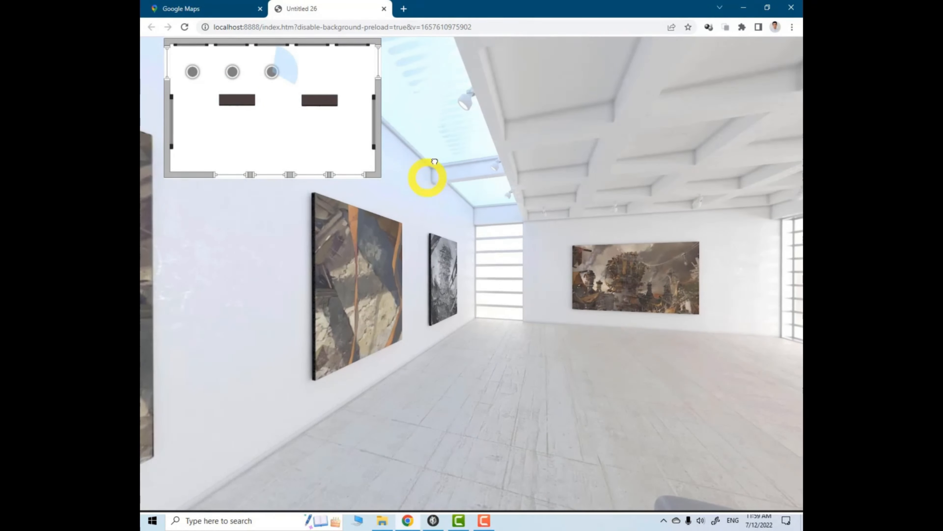
click(744, 6)
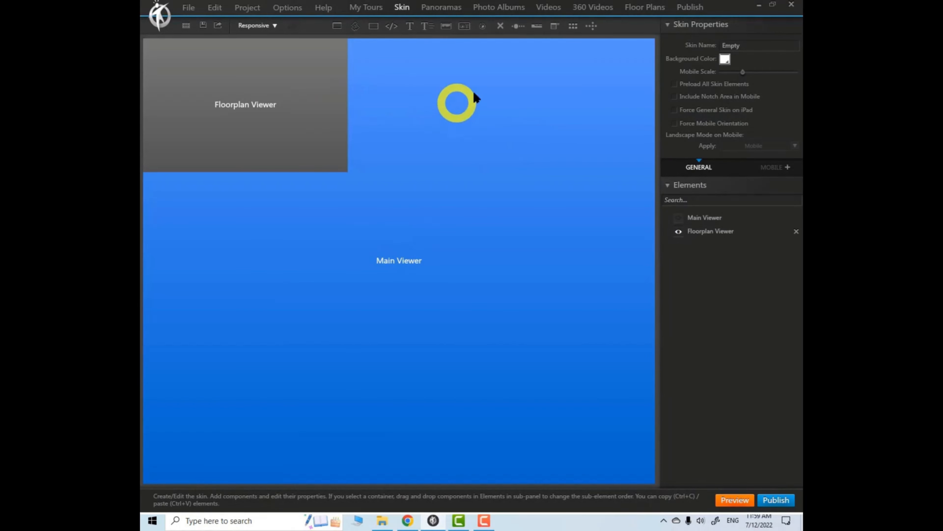
Step: Exclude Photo Album (1) from the tour's playlist and return to the publishing settings
click(650, 9)
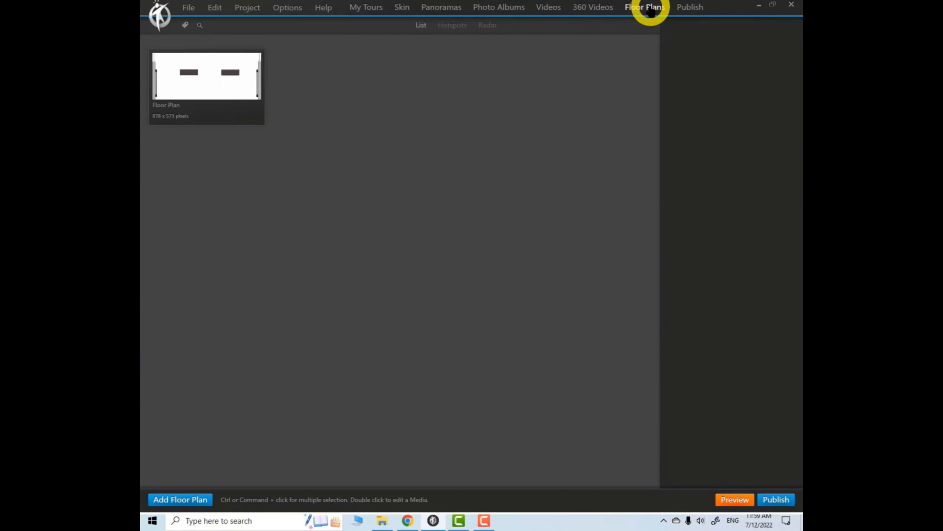
click(692, 8)
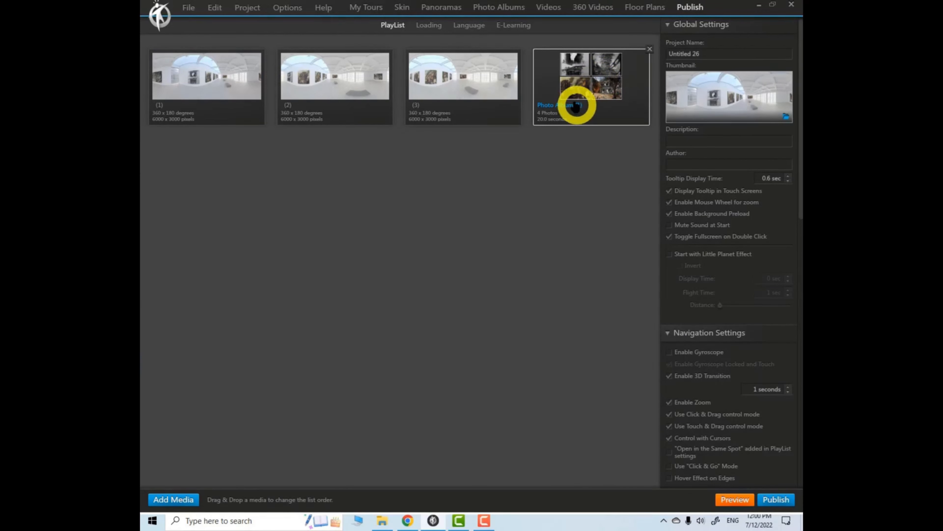
click(501, 8)
click(200, 67)
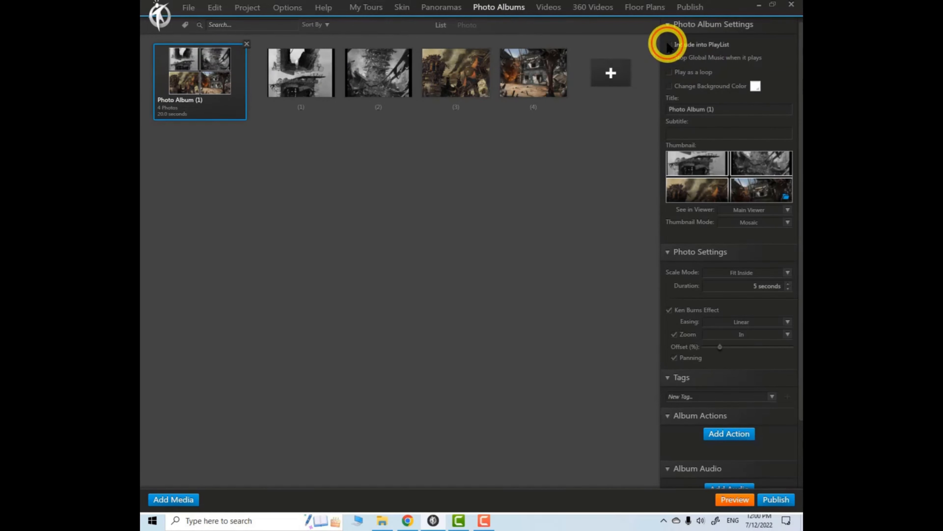
click(690, 6)
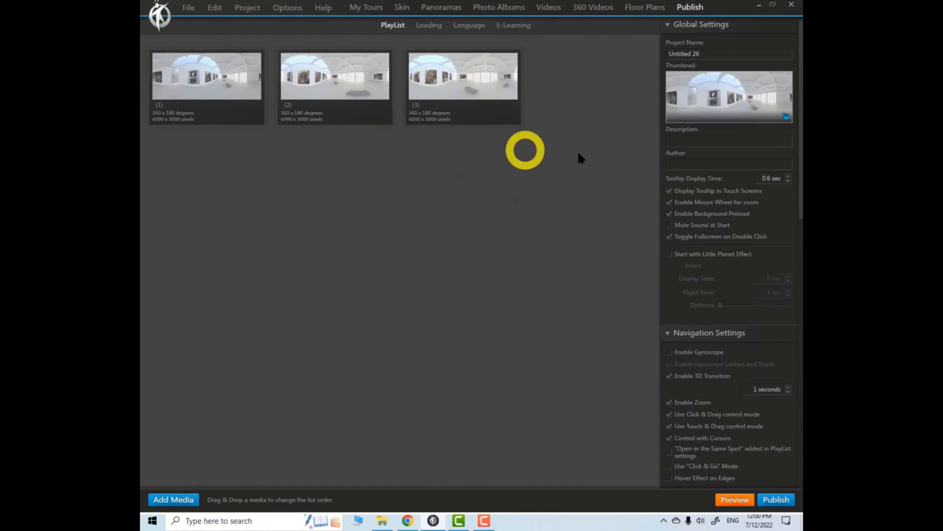
Step: Name the project "Art Gallery" in the global publishing settings
click(685, 52)
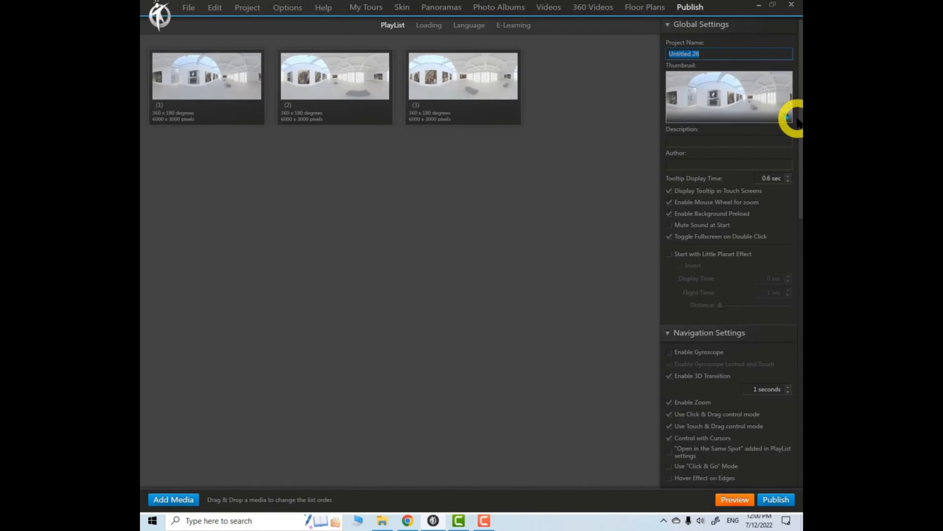
text(Art )
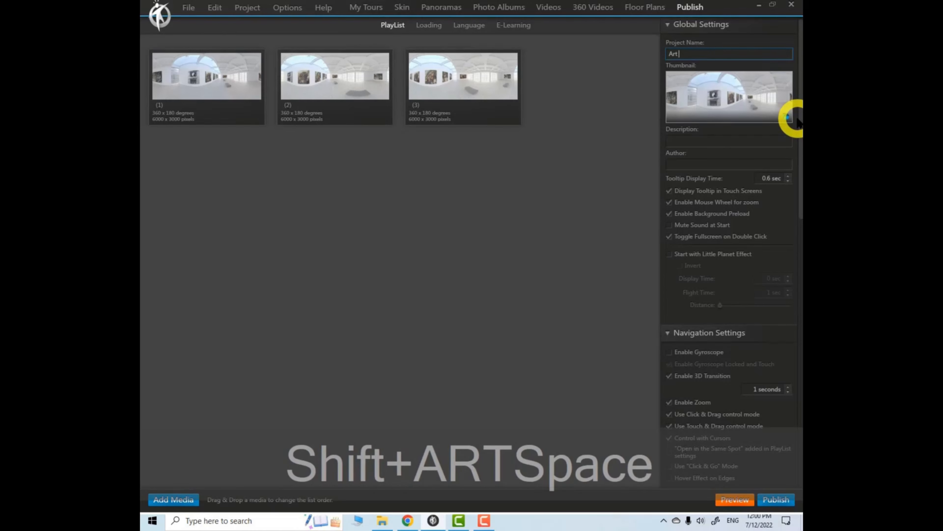
text(Gallery)
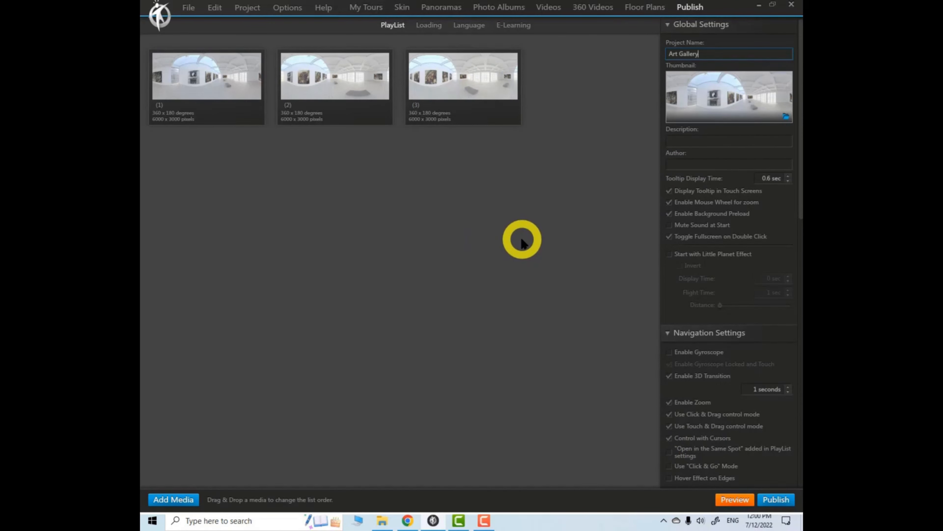
Step: Delete the Floorplan Viewer element from the skin, look over the floor plan's settings, and return to the skin layout
click(652, 9)
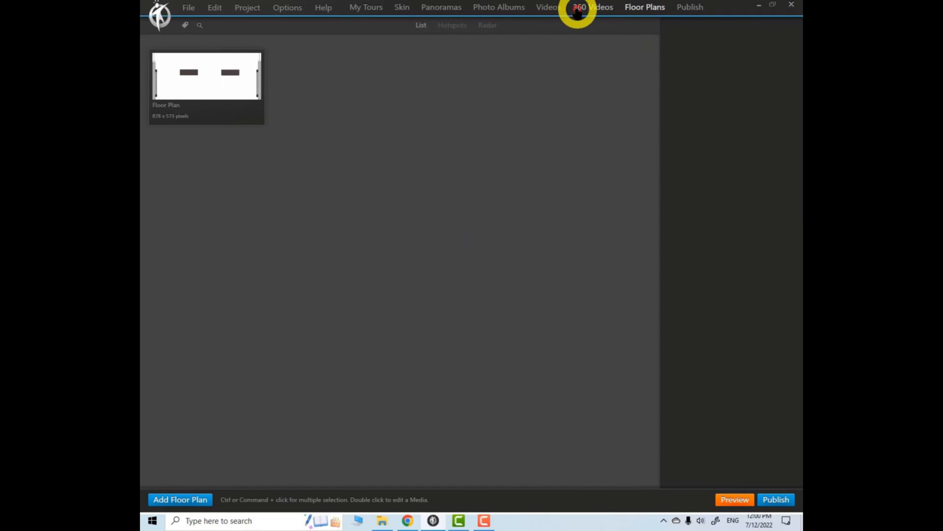
click(403, 7)
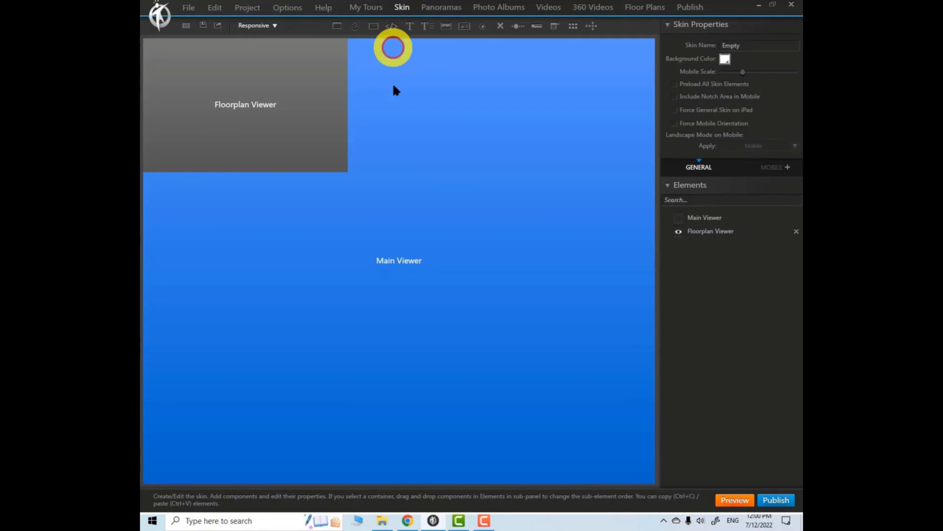
click(273, 163)
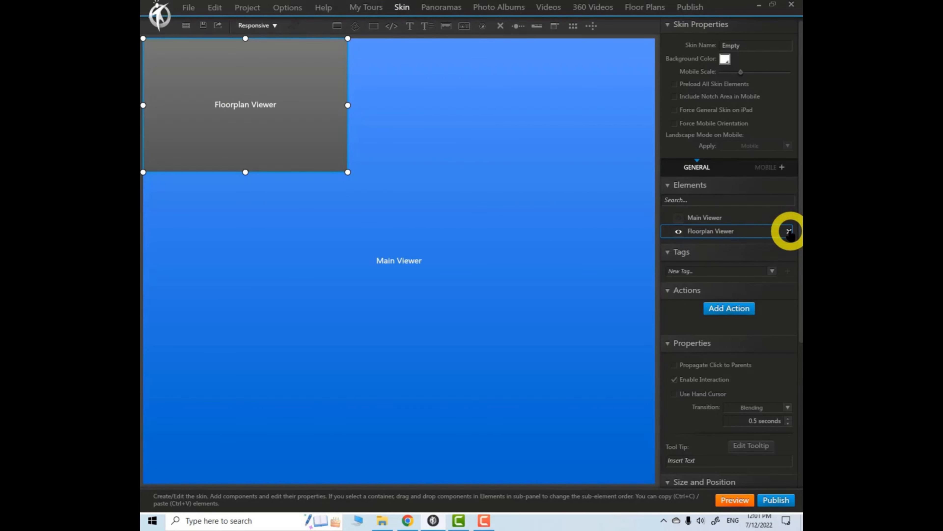
click(789, 231)
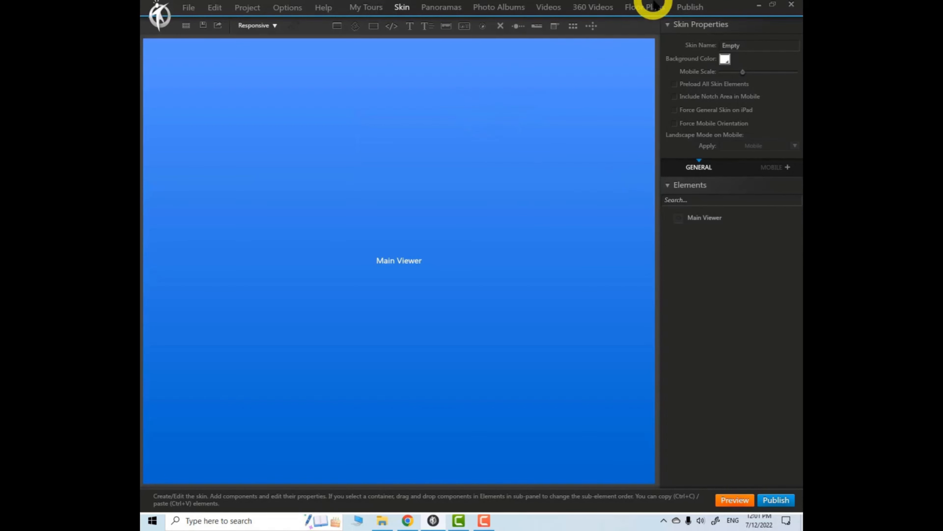
click(637, 8)
click(191, 86)
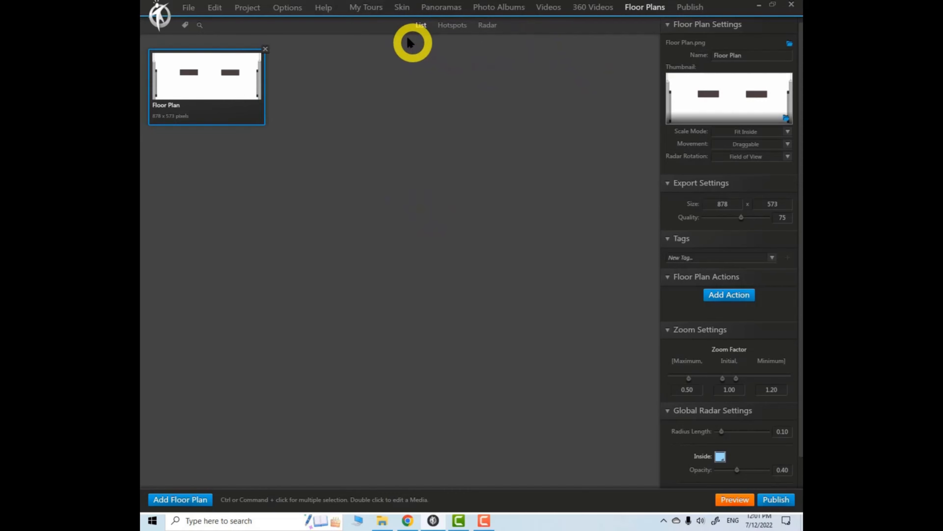
click(401, 8)
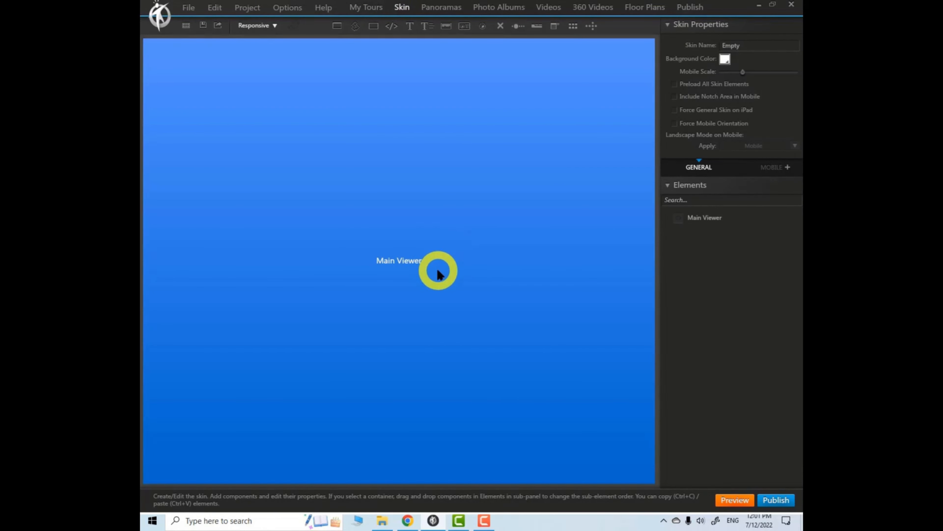
Step: Switch to Chrome and open the sample tour at fisheyes.ir/tours/asri/ in a new tab
click(409, 520)
click(403, 9)
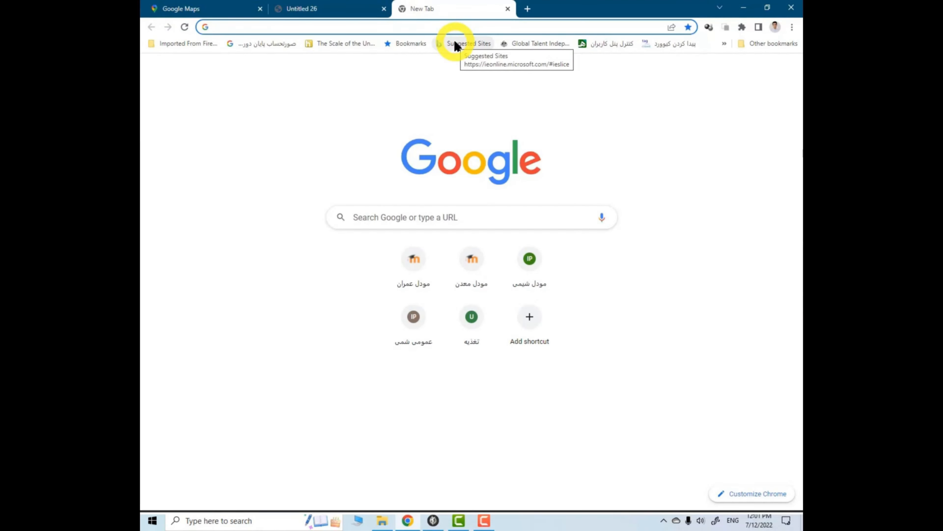
text(fisheyes.ir/t)
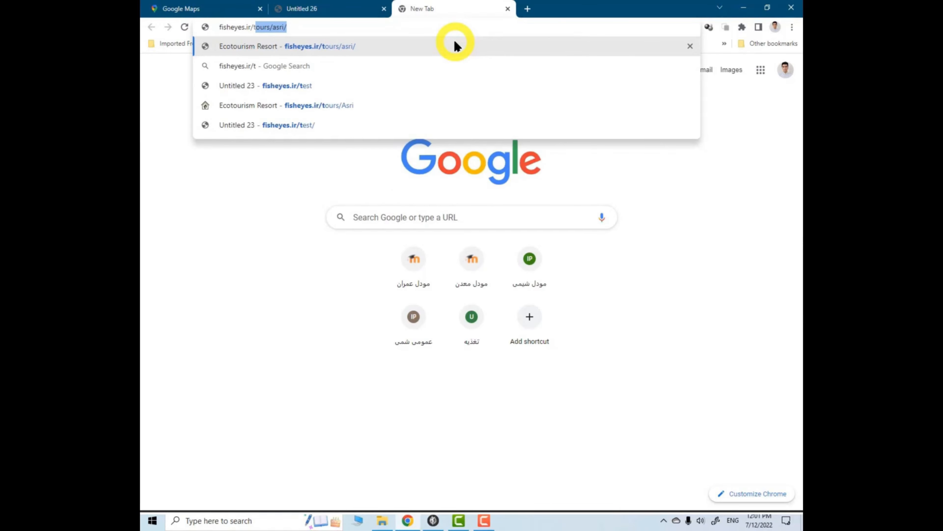
click(456, 46)
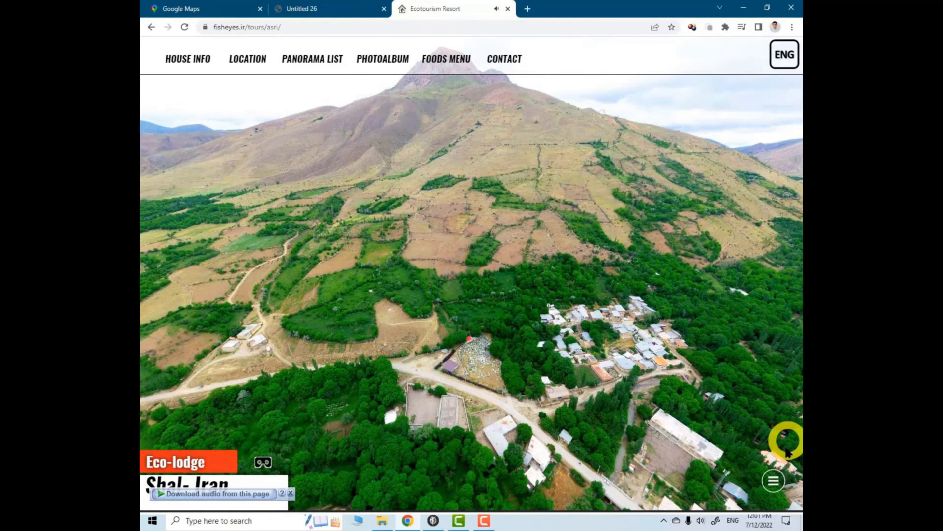
Step: Try the sample tour's controls: mute the sound, look around the panorama, and switch the language to Persian and back to English
click(777, 480)
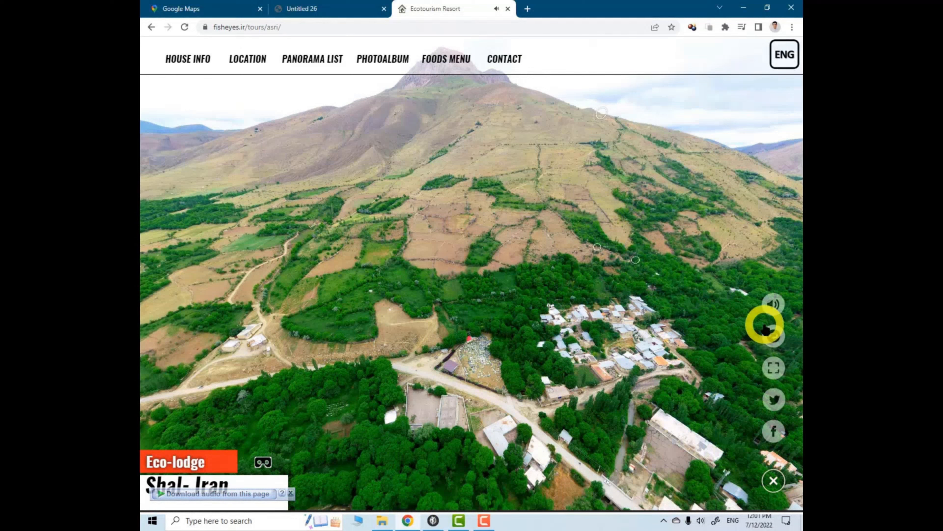
drag(614, 324, 451, 308)
drag(634, 319, 596, 332)
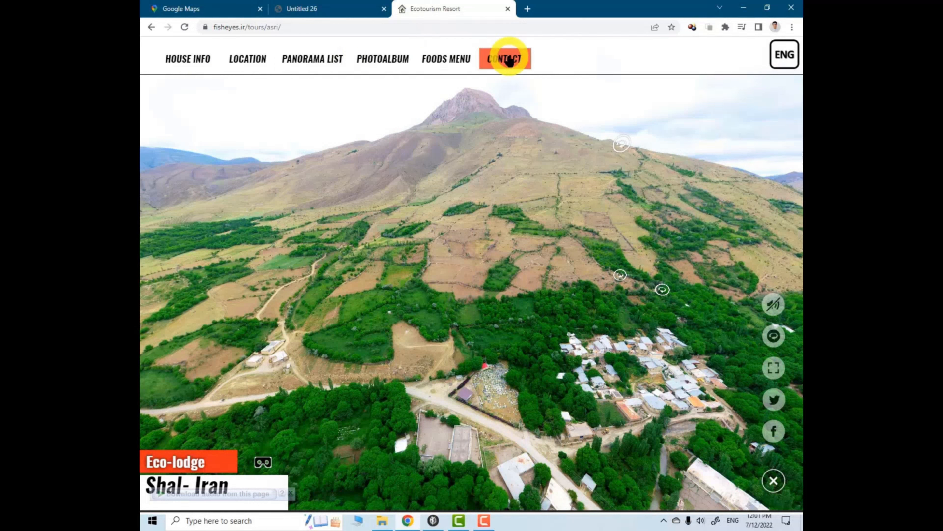
click(784, 56)
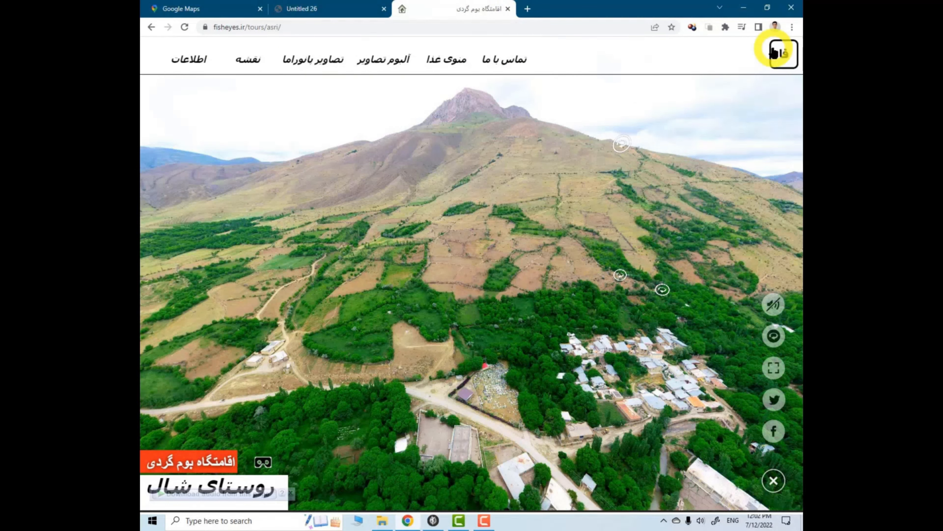
click(783, 56)
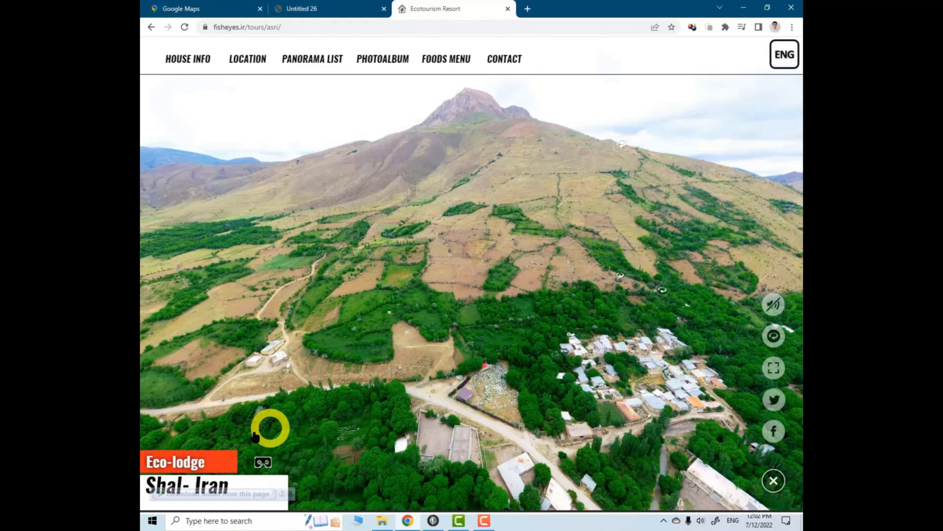
drag(648, 390, 590, 386)
click(774, 480)
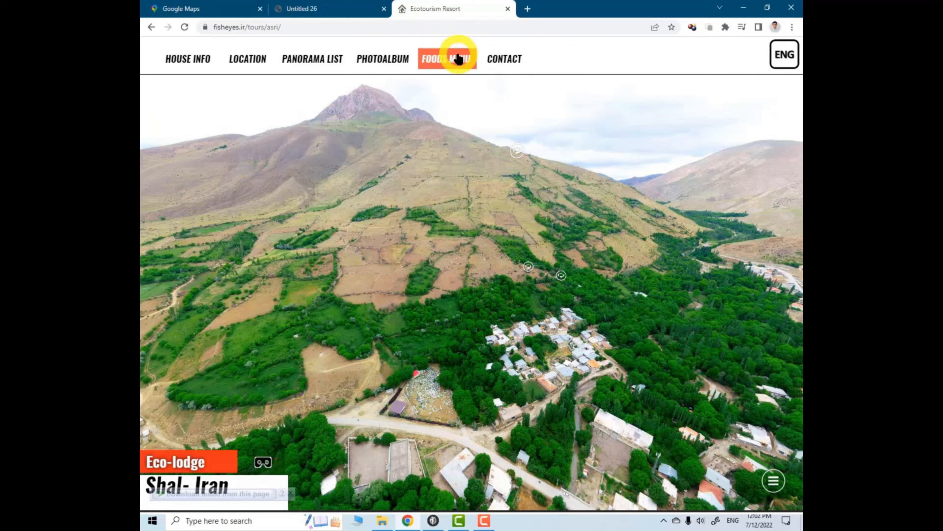
Step: View and close the sample tour's panorama list, and switch back to the 3DVista project
click(303, 59)
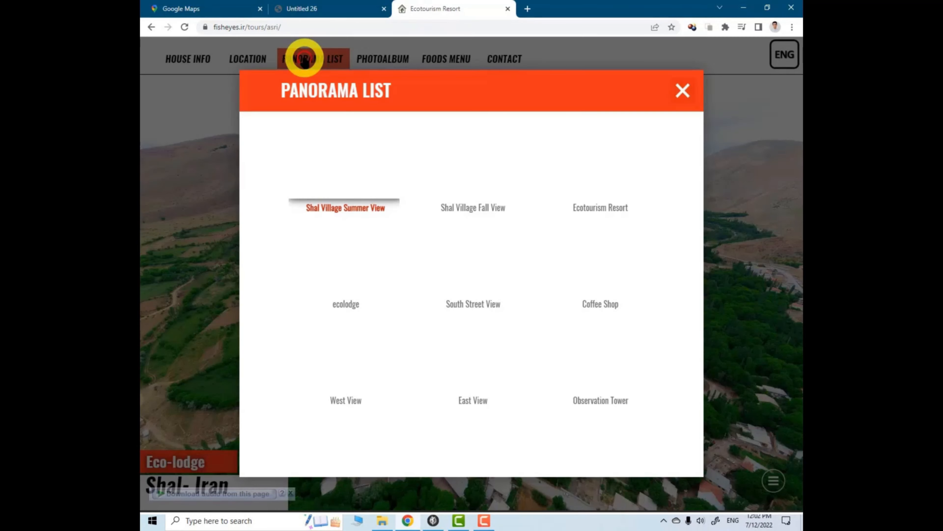
click(682, 90)
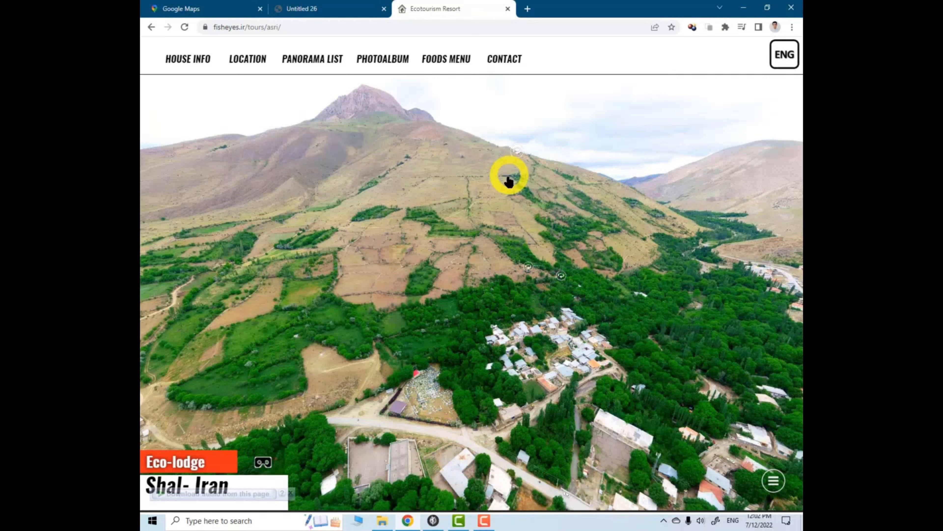
click(434, 520)
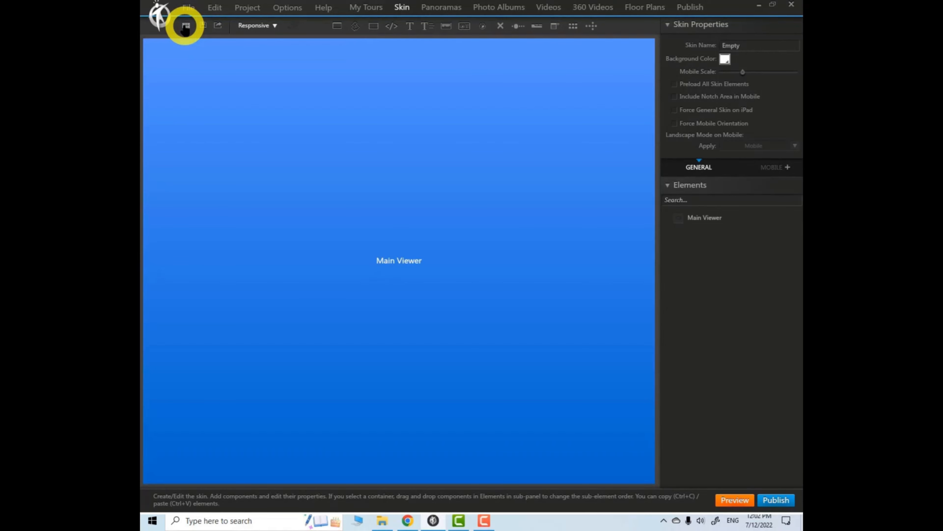
Step: Preview the Enterprise skin in the skin library and close the library without loading it
click(185, 27)
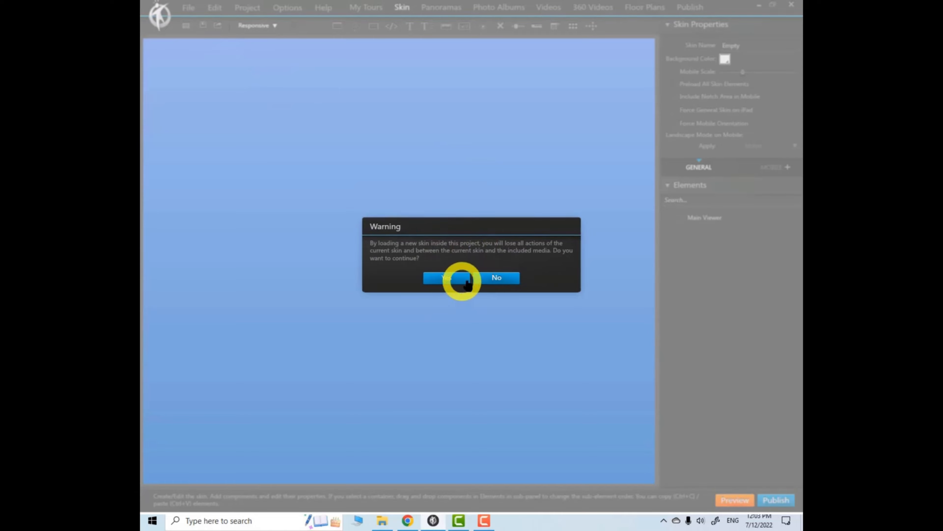
click(448, 277)
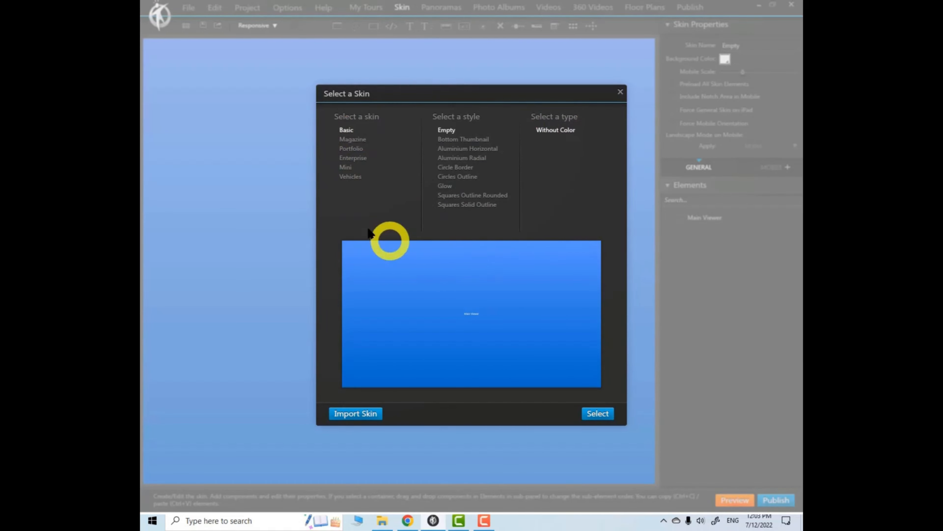
click(353, 159)
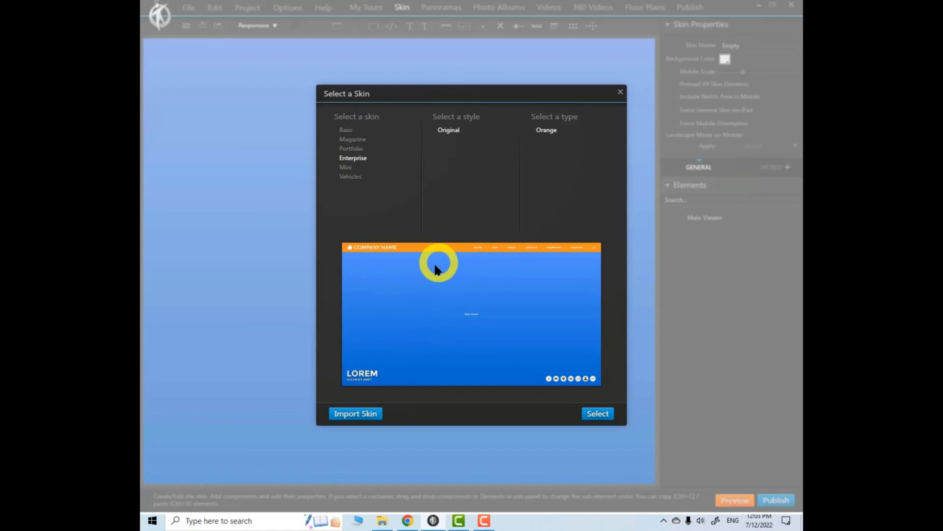
click(621, 92)
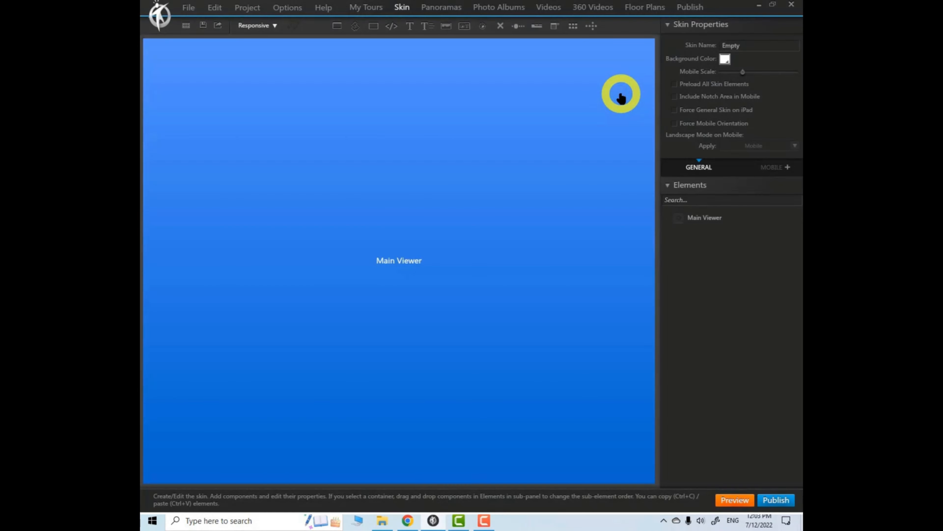
Step: Reopen the skin library, preview the Basic Aluminium Radial and Portfolio Side Menu skins, and close it without loading either
click(186, 25)
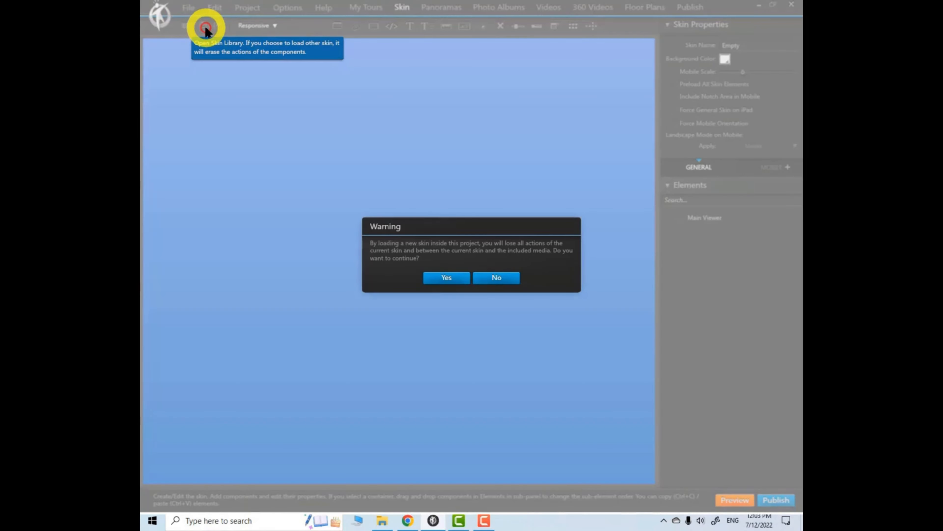
click(448, 277)
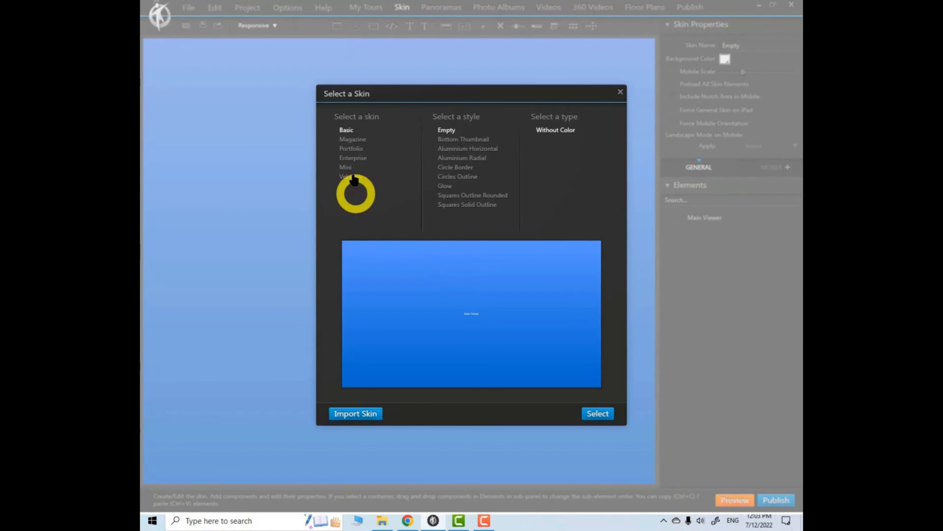
click(461, 160)
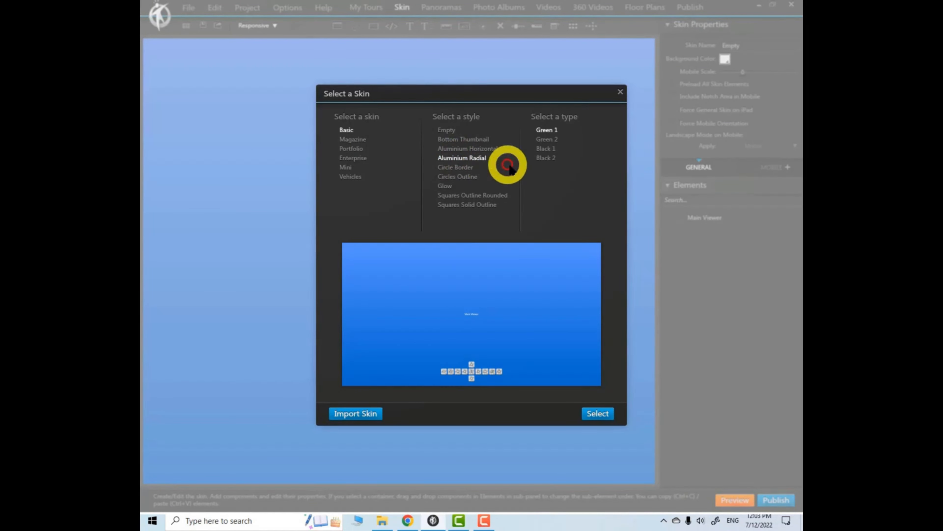
click(351, 149)
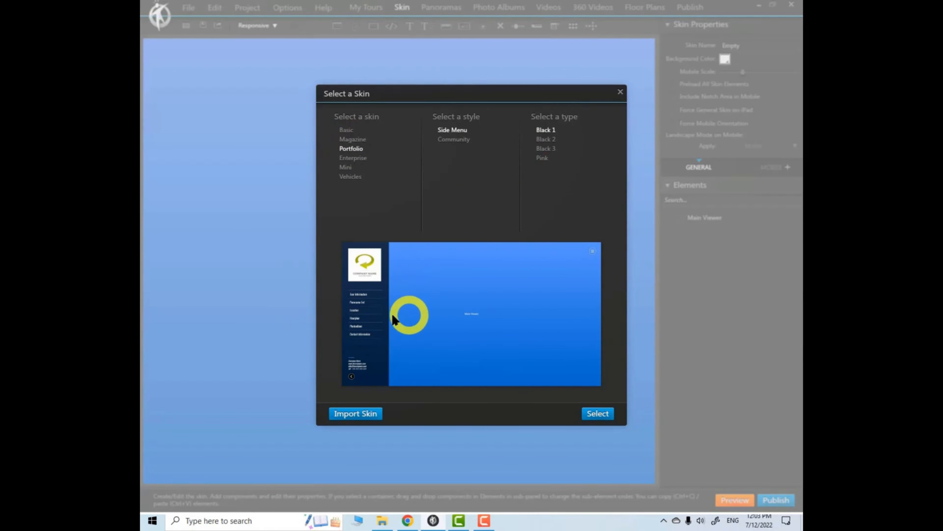
click(620, 92)
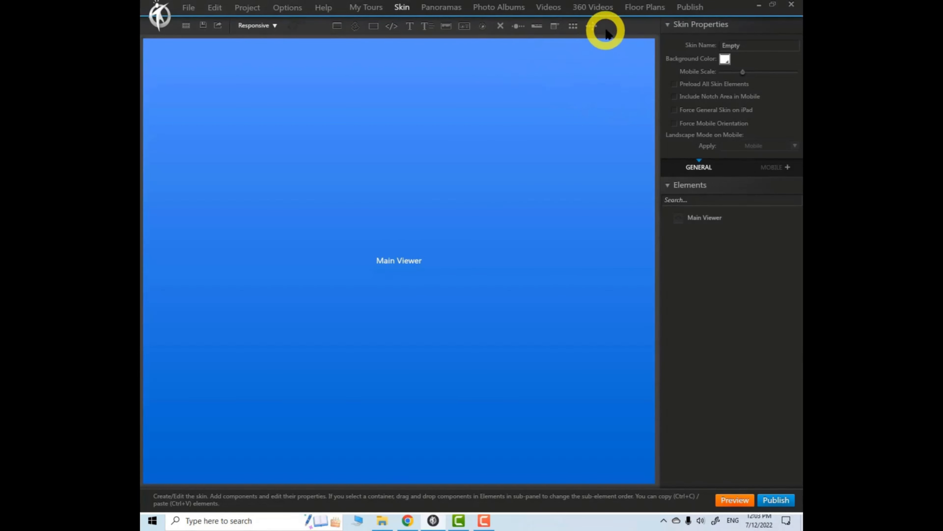
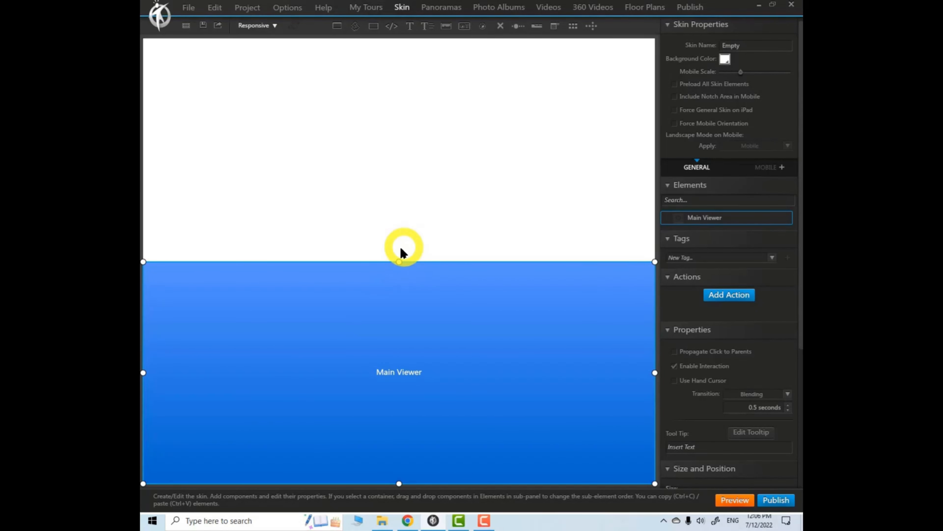
Step: Resize the main viewer to a full-width band across the middle of the skin and preview the tour
drag(399, 262, 399, 104)
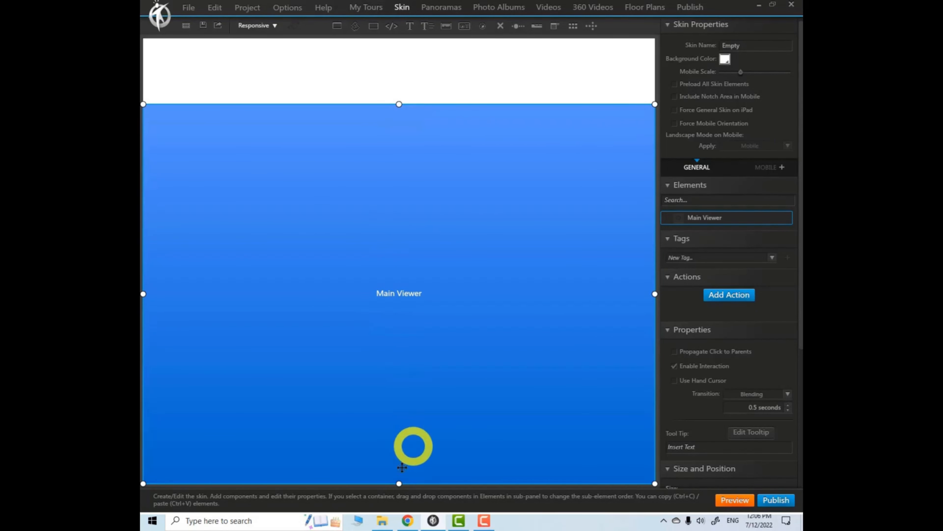
drag(399, 483, 407, 404)
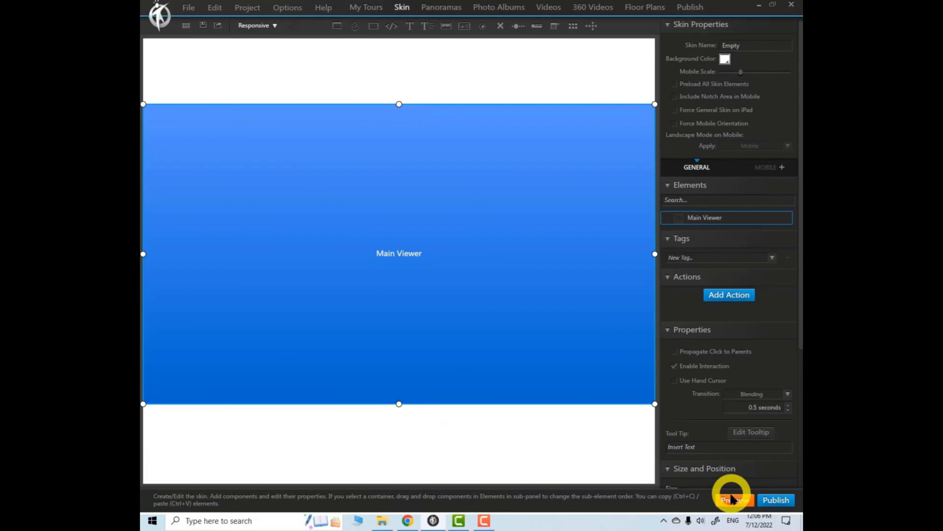
click(735, 502)
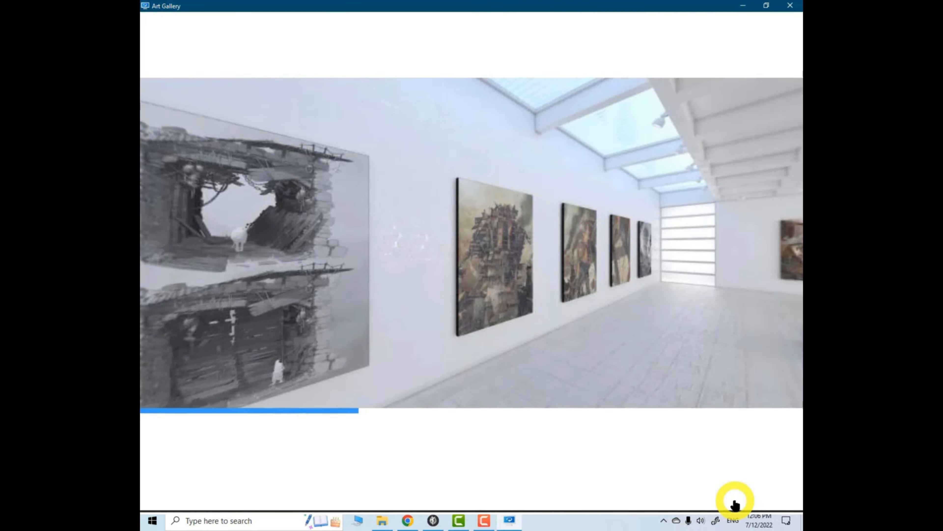
drag(497, 202, 458, 271)
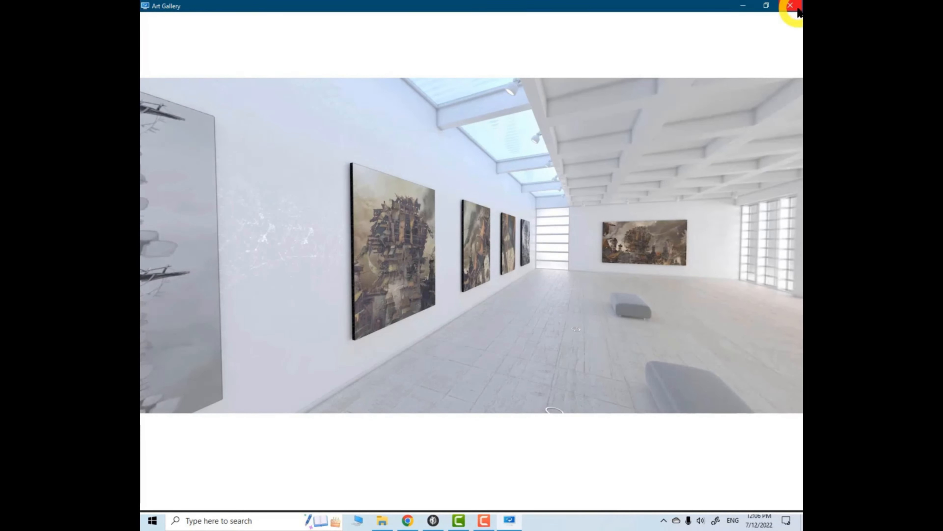
click(788, 9)
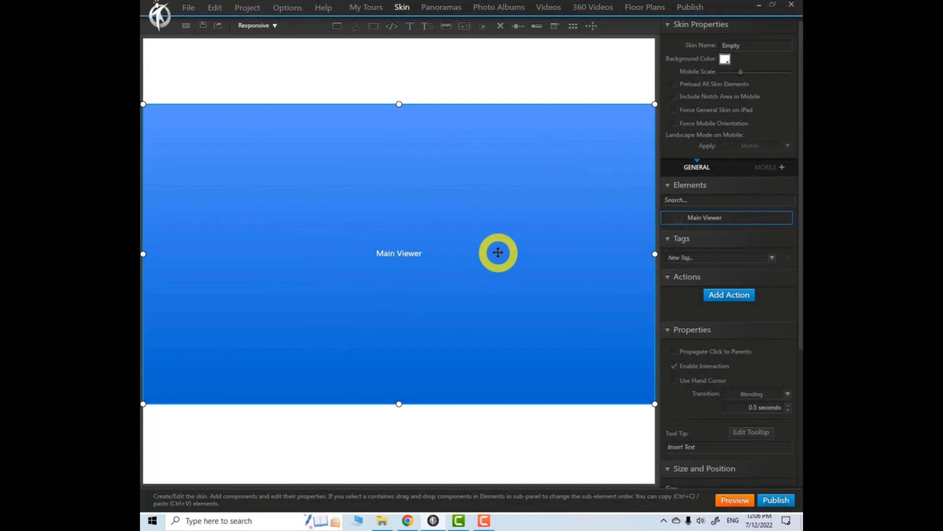
Step: Restore the main viewer to fill the whole skin, with its height at 100% and top position at 0 px
drag(398, 103, 403, 37)
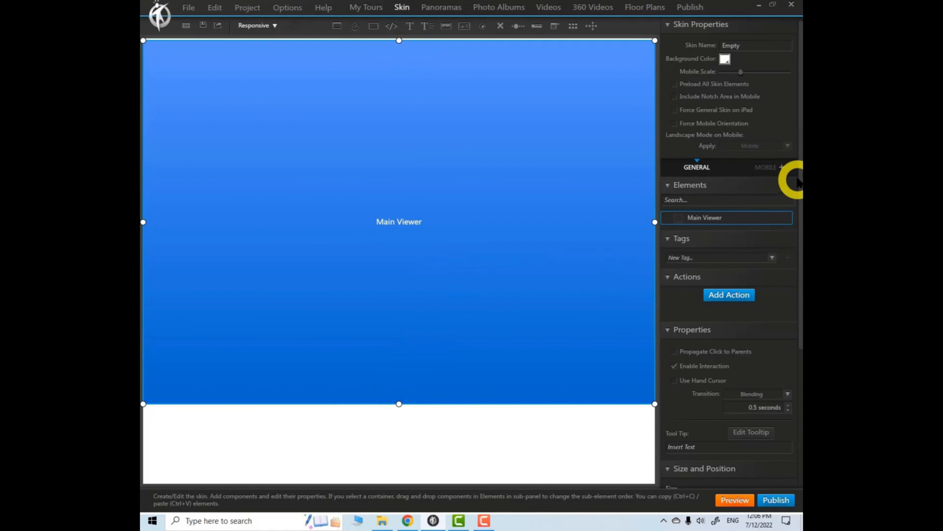
drag(799, 174, 793, 358)
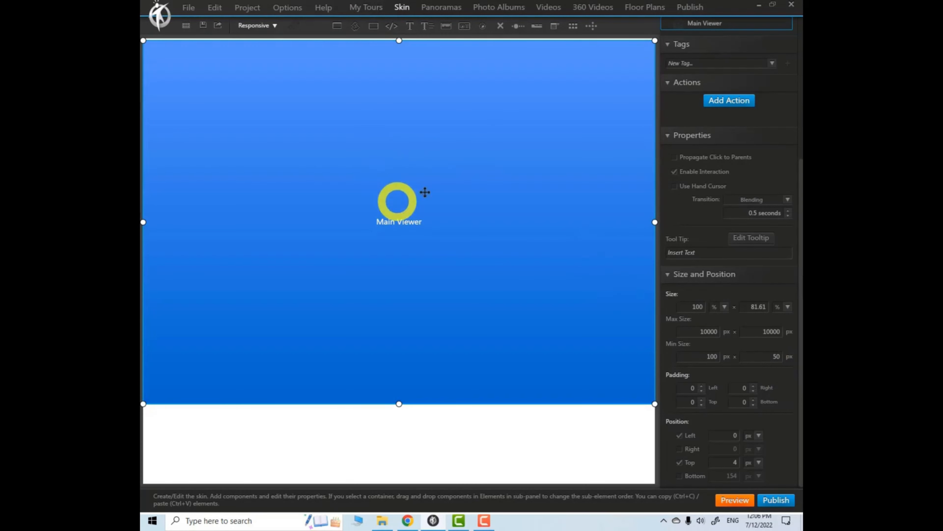
double_click(704, 307)
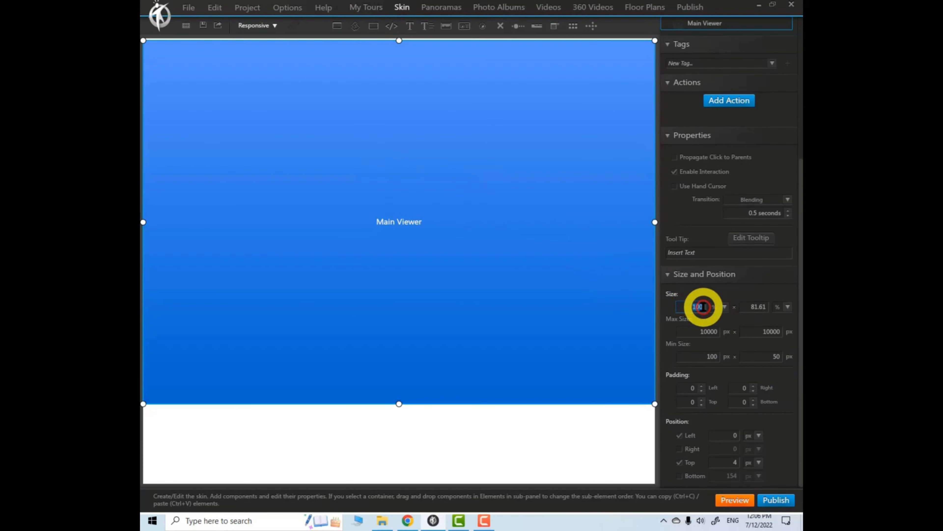
click(758, 307)
text(100)
key(Return)
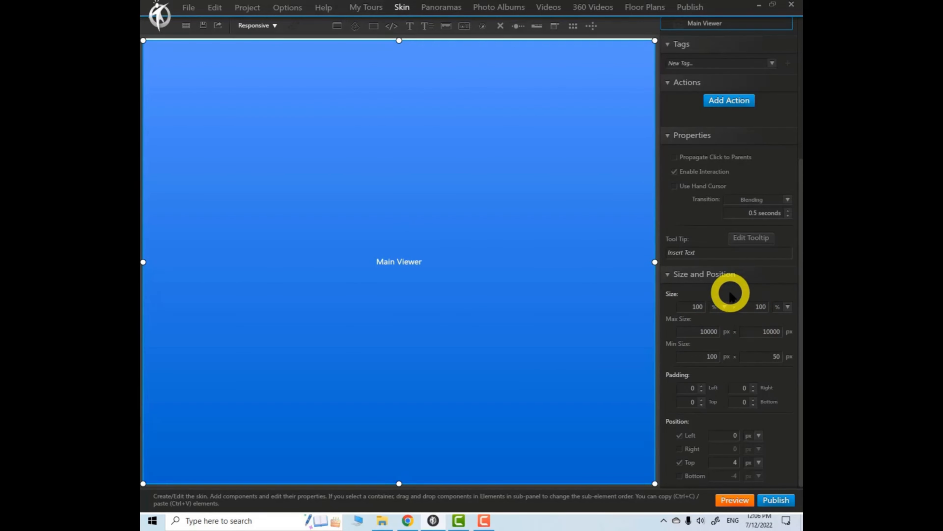
drag(496, 216, 519, 293)
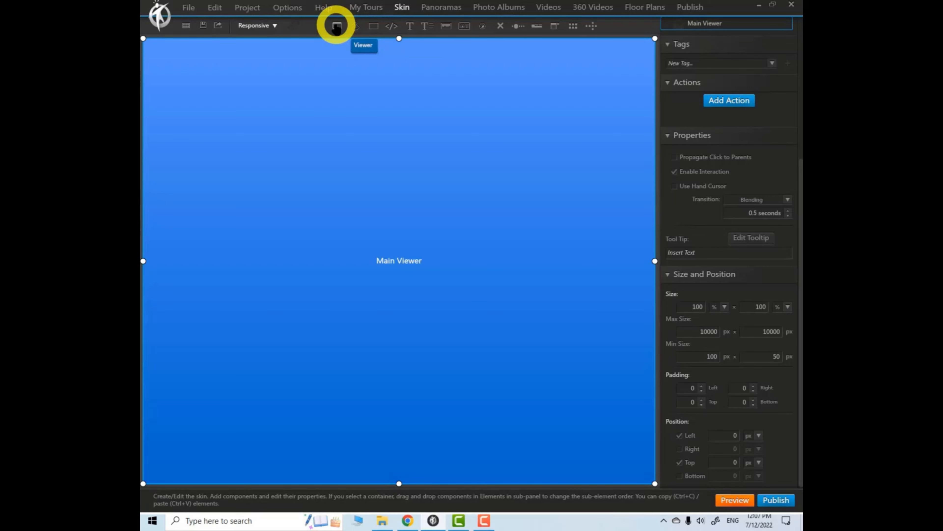
Step: Add a second viewer to the skin and place it in the upper-left corner of the main viewer
click(337, 26)
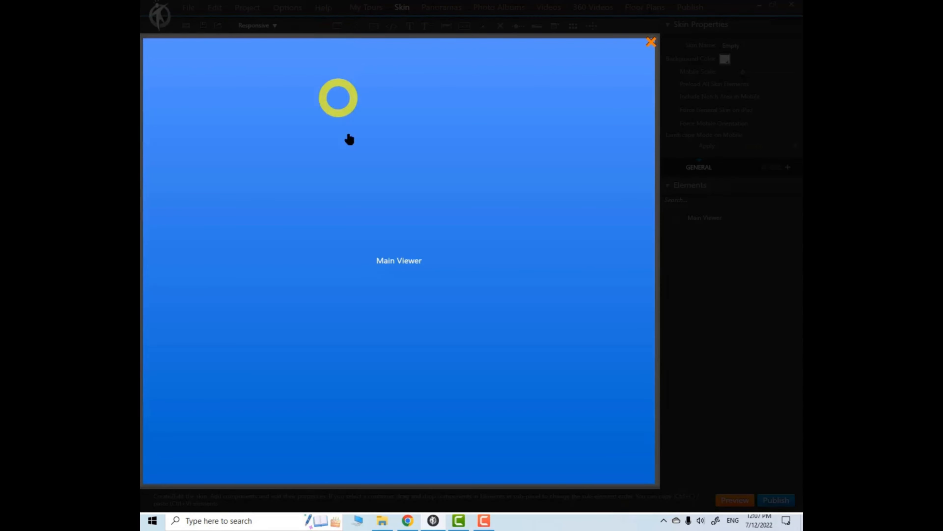
click(650, 41)
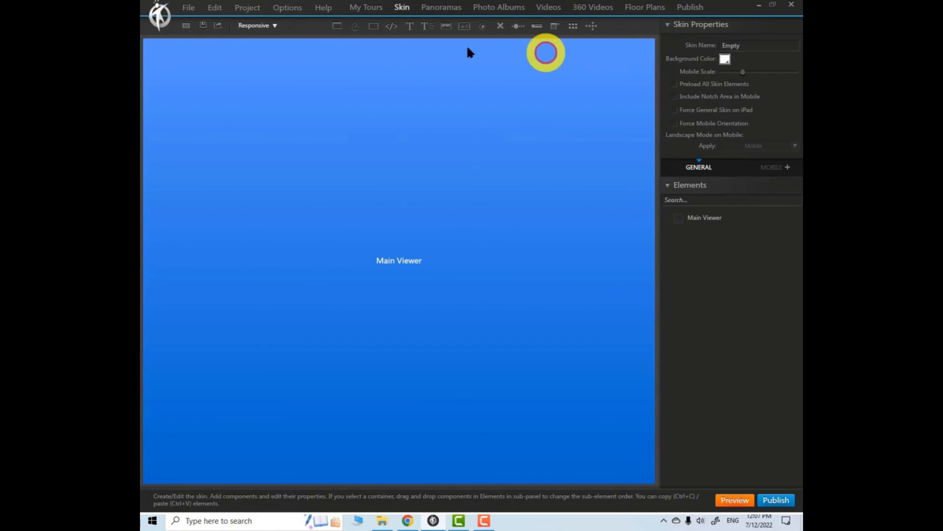
click(337, 27)
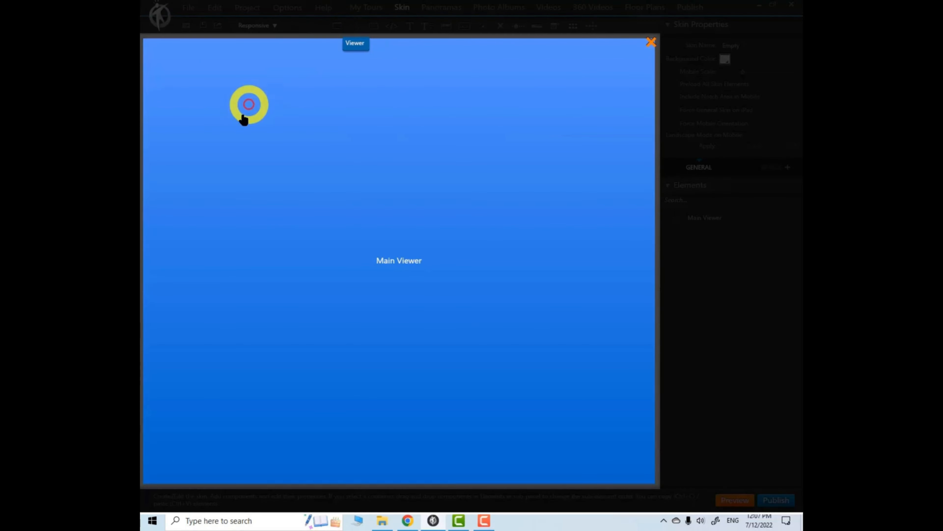
click(206, 93)
drag(352, 159, 268, 84)
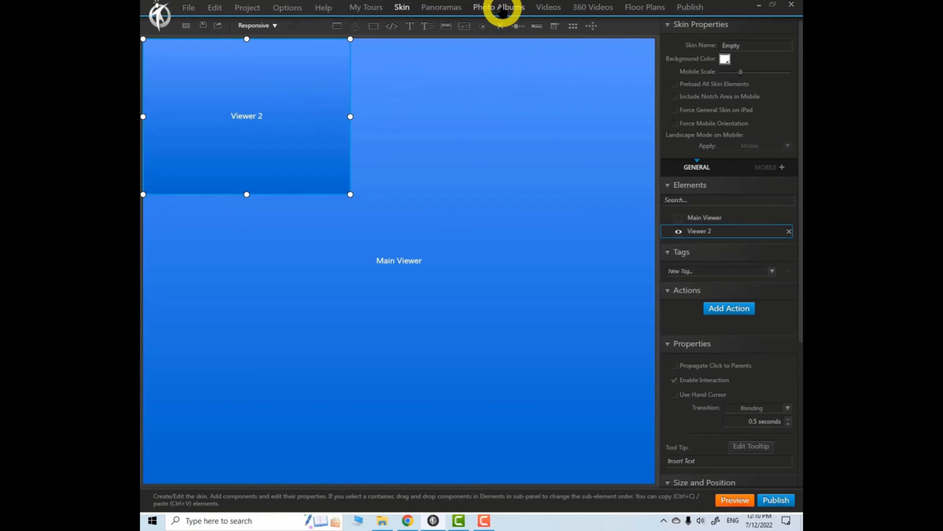
Step: Assign Photo Album (1) to be seen in Viewer 2 and preview the tour
click(502, 11)
click(200, 70)
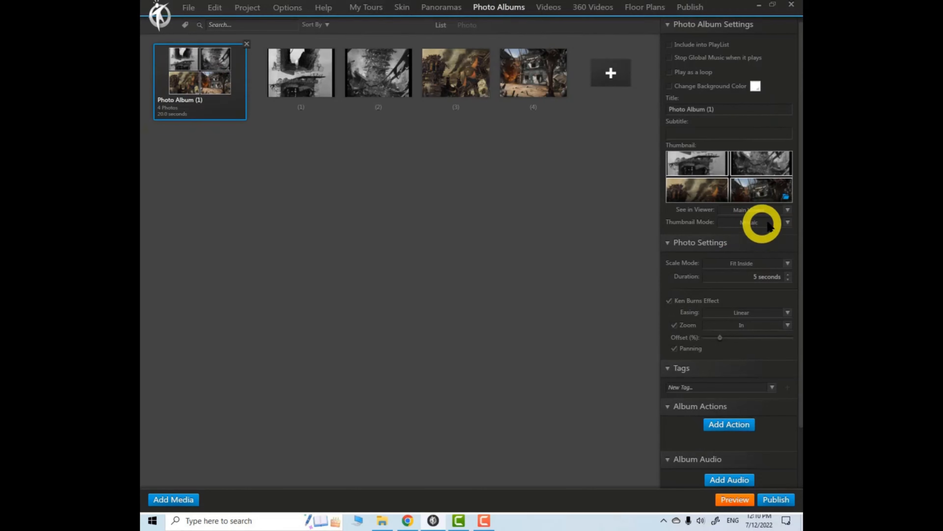
click(788, 210)
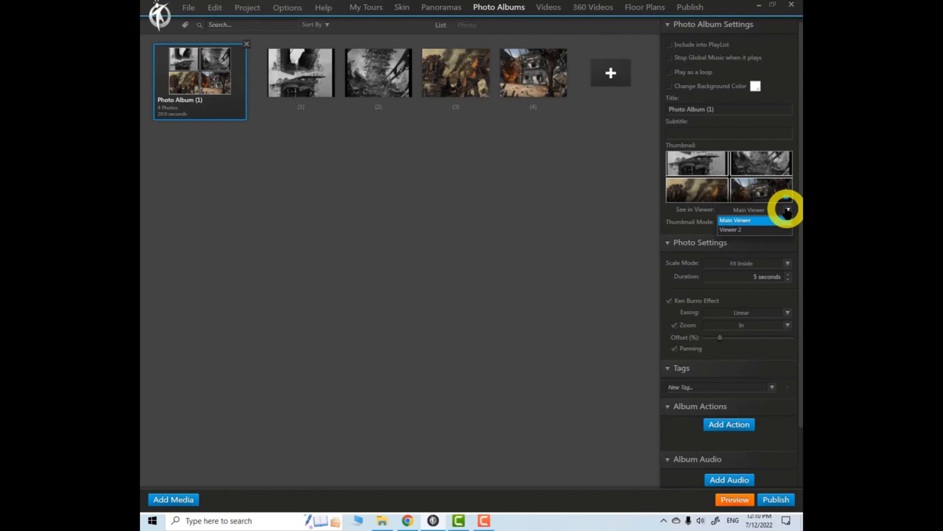
click(731, 230)
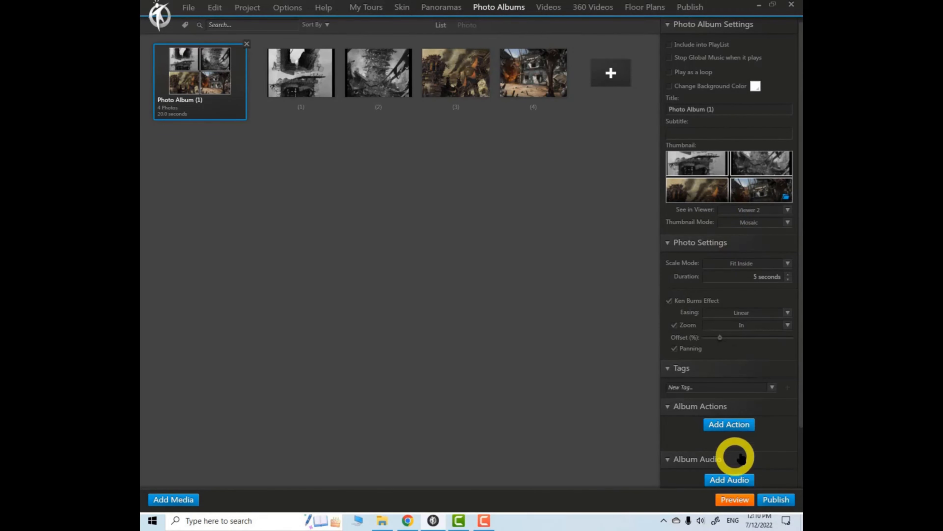
click(735, 498)
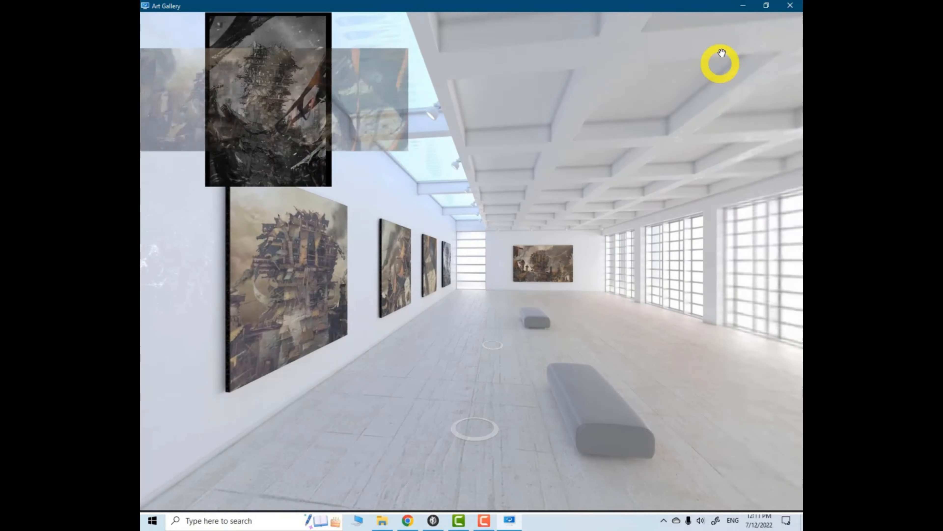
click(790, 5)
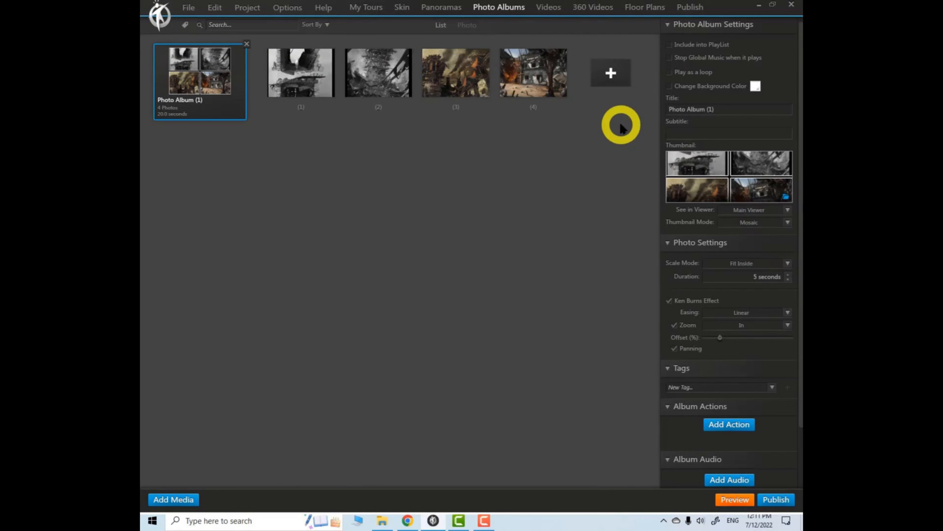
Step: Assign the floor plan to be seen in Viewer 2, preview the tour, and look around the panorama
click(645, 8)
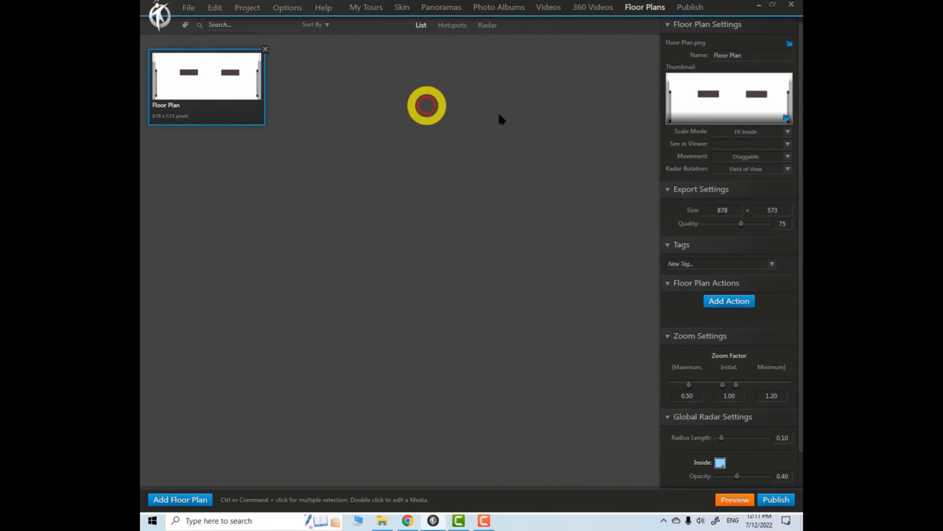
click(788, 143)
click(723, 162)
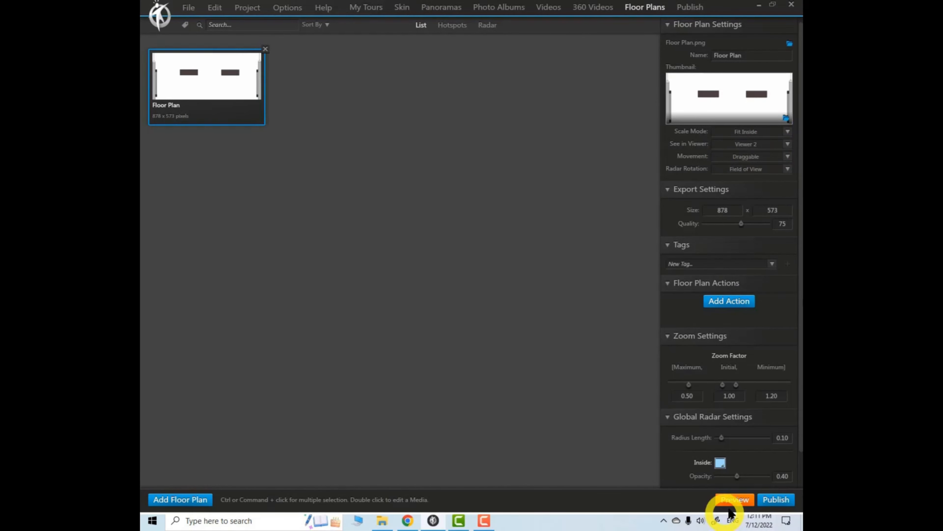
click(735, 499)
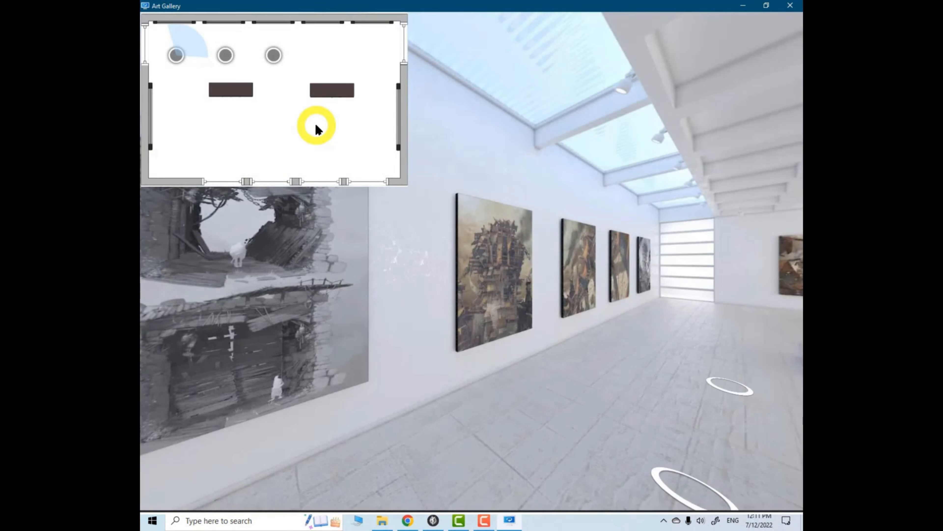
click(470, 290)
drag(616, 324, 526, 319)
click(790, 5)
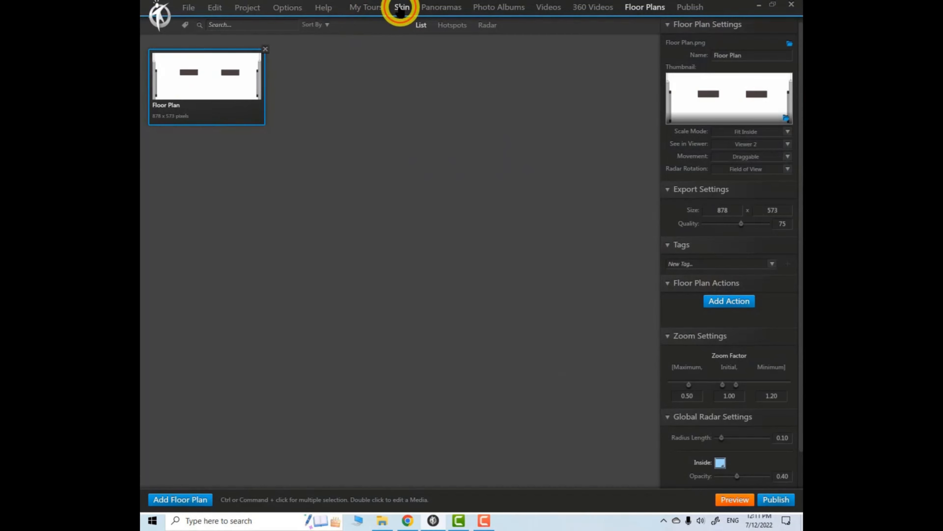
Step: Replace Viewer 2 in the skin with a floor plan viewer in the upper-left corner of the main viewer
click(401, 9)
click(275, 113)
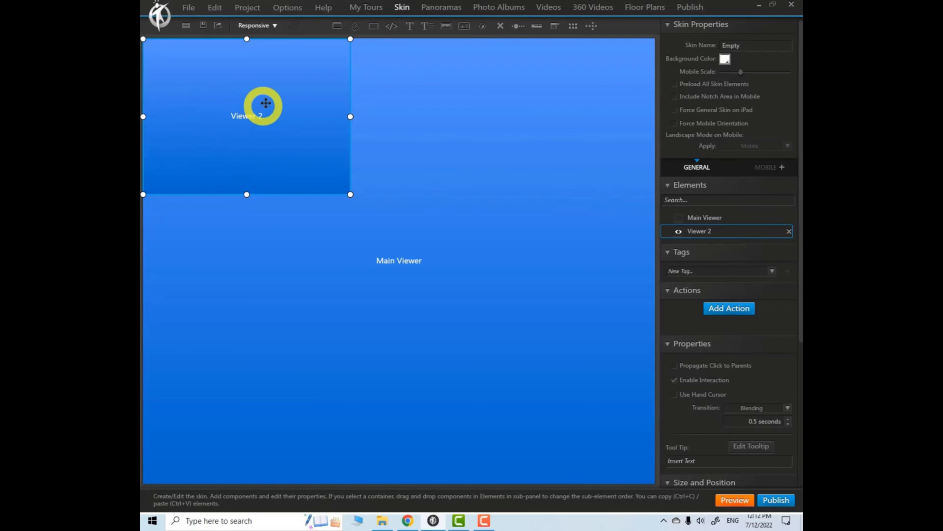
click(789, 231)
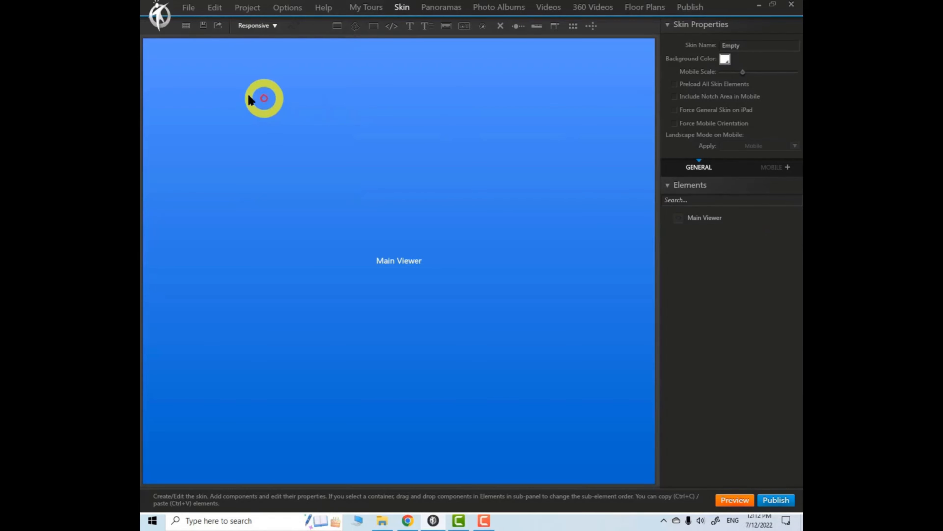
click(355, 26)
click(174, 61)
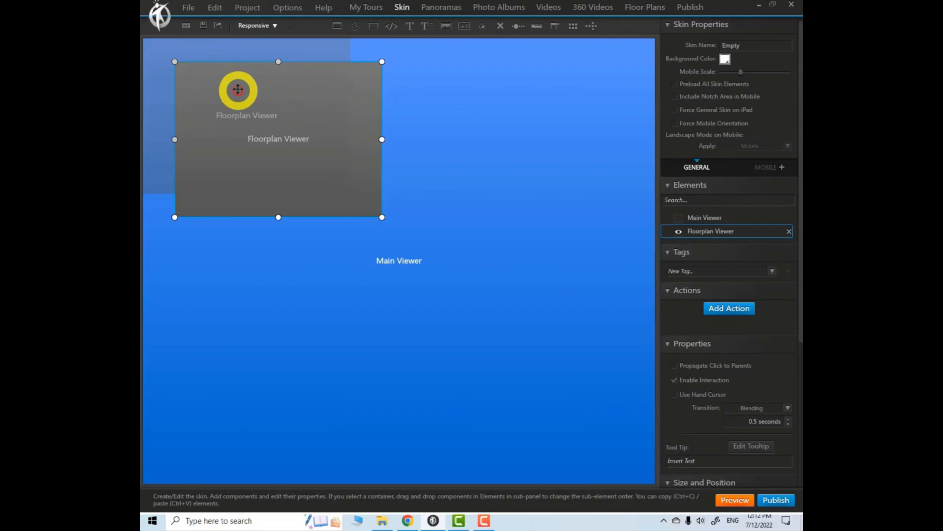
drag(238, 90, 238, 87)
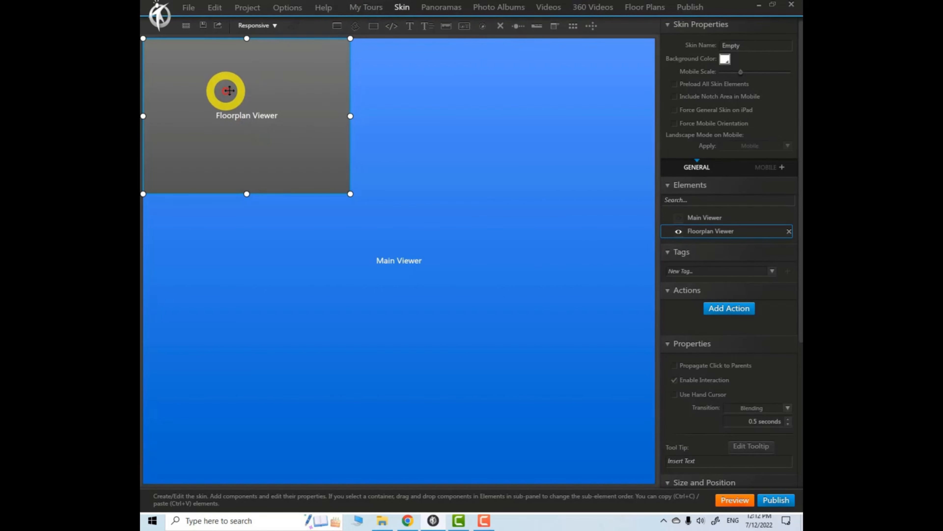
Step: Assign the floor plan to be seen in the Floorplan Viewer
click(647, 7)
click(169, 71)
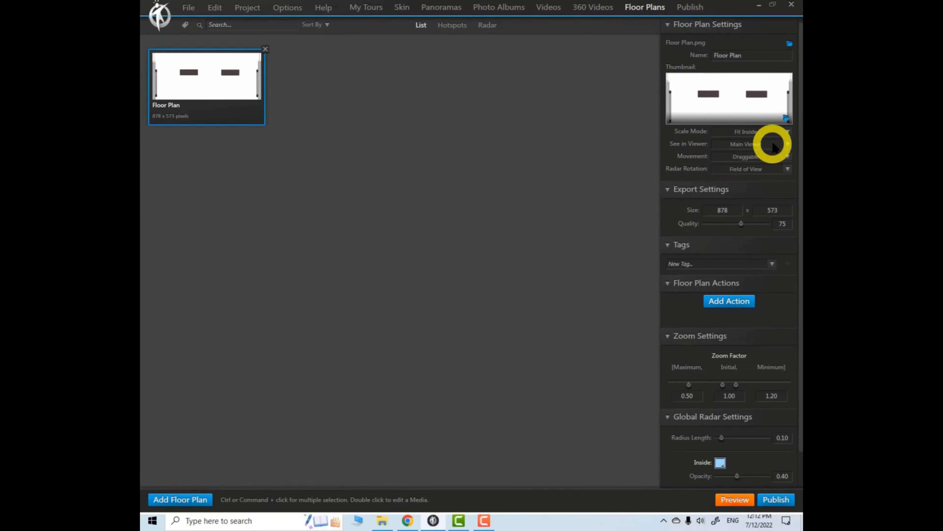
click(787, 144)
click(733, 162)
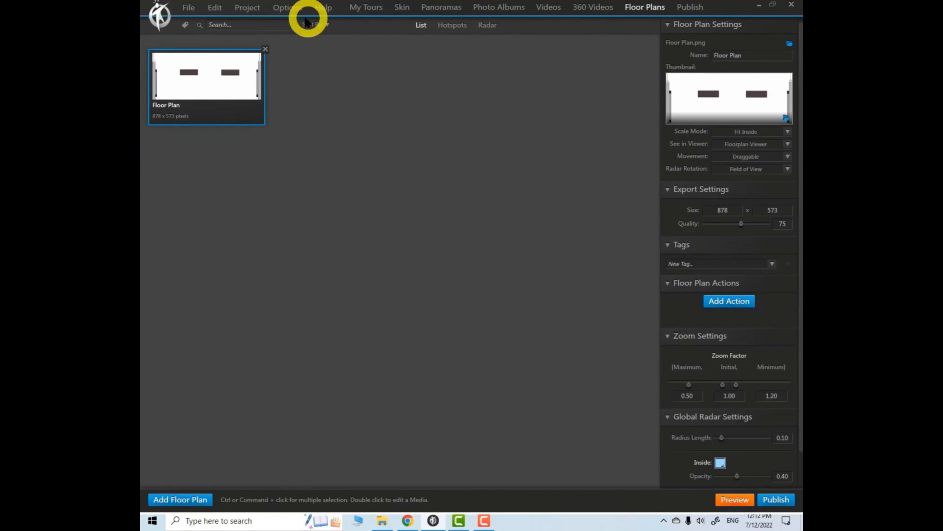
Step: Delete the Floorplan Viewer from the skin
click(400, 8)
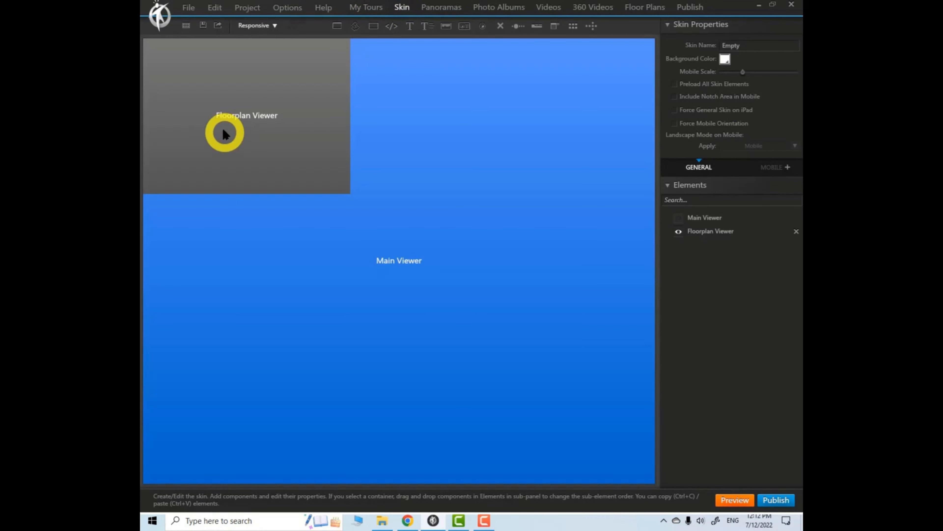
click(218, 127)
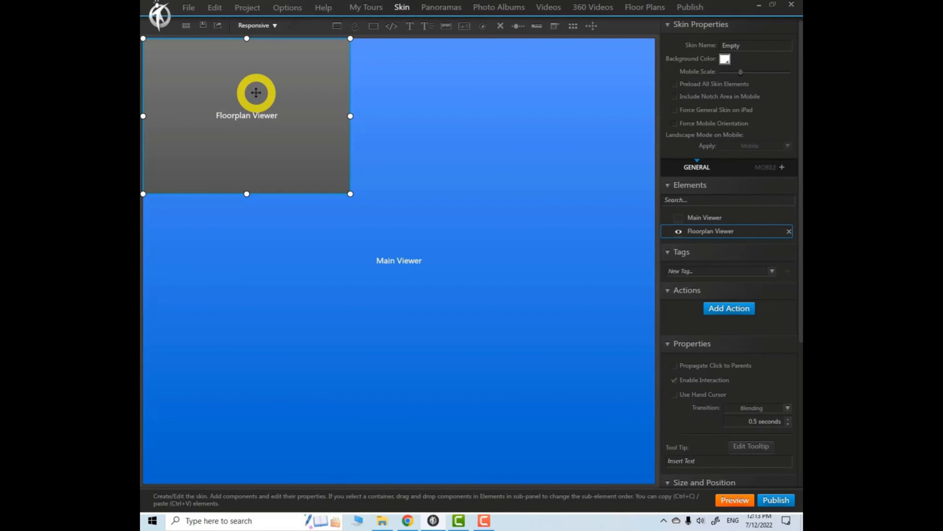
click(789, 232)
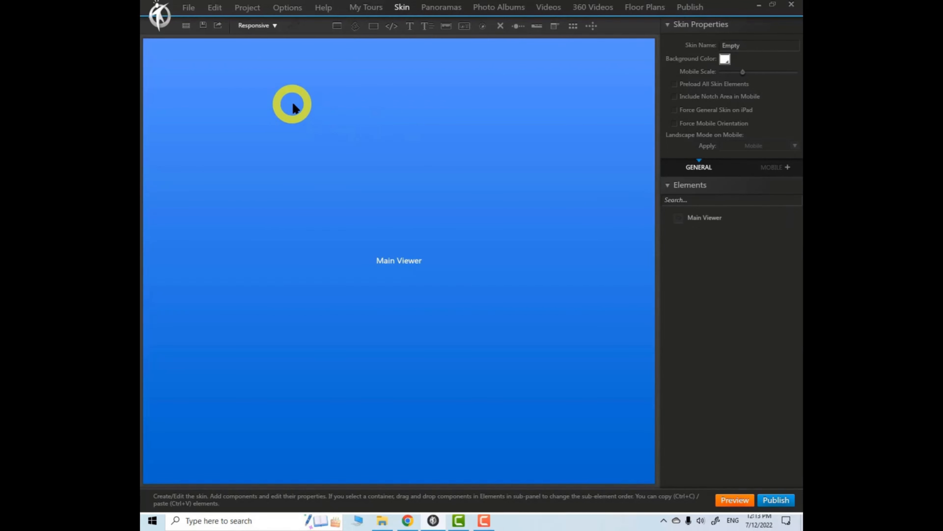
Step: Add a container over the upper middle of the main viewer and enlarge it from its lower-right corner
click(373, 27)
click(249, 122)
drag(353, 225, 523, 289)
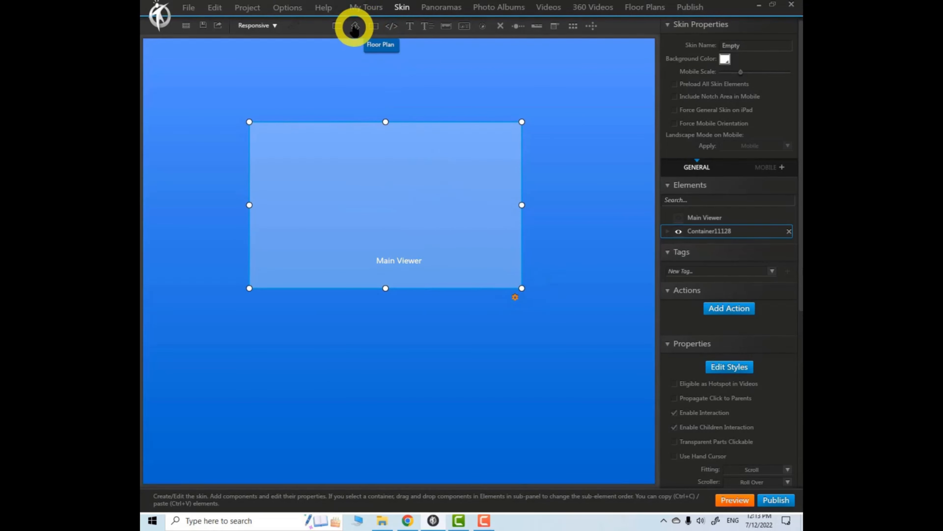
Step: Place a floor plan viewer inside the container at its lower-left corner, and extend the container and viewer upward
click(354, 30)
click(320, 201)
drag(449, 211, 362, 181)
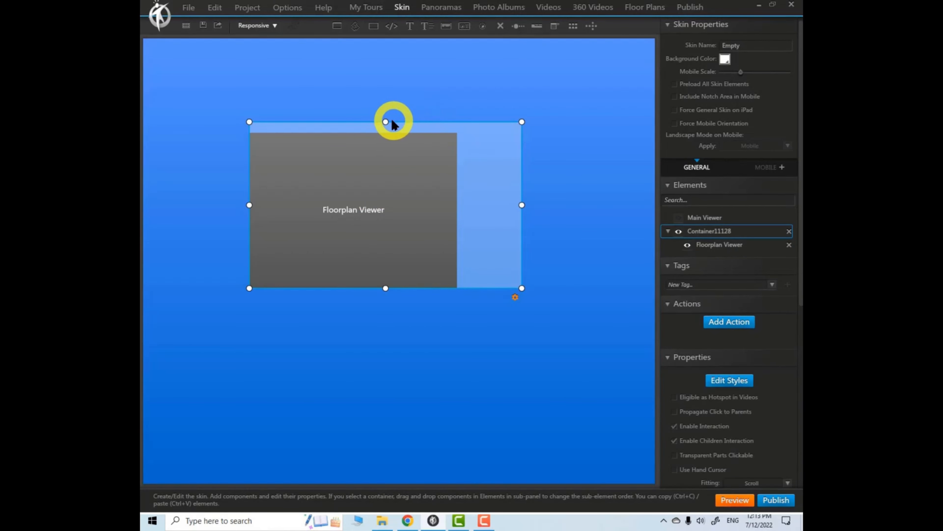
drag(385, 120, 353, 129)
click(352, 118)
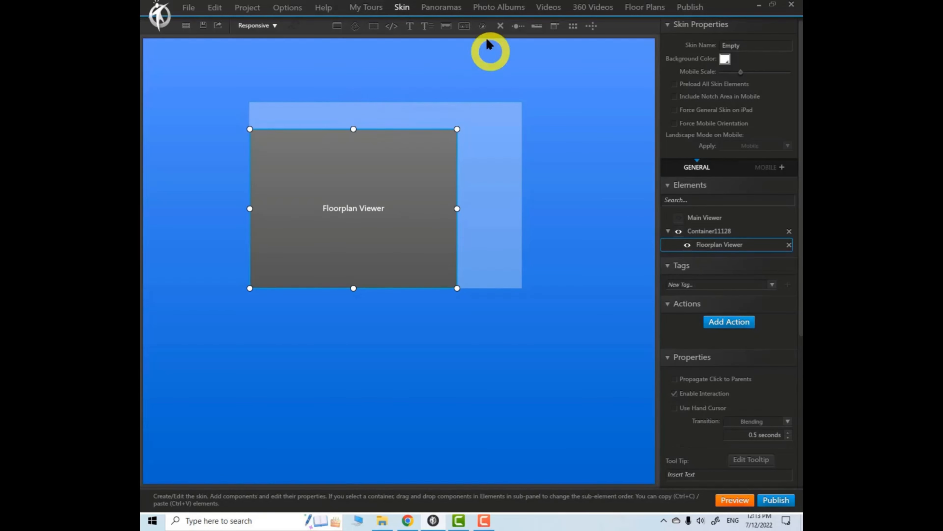
Step: Add a close button in the container's upper-right corner and rename the container پلان کف
drag(501, 27, 509, 112)
click(512, 229)
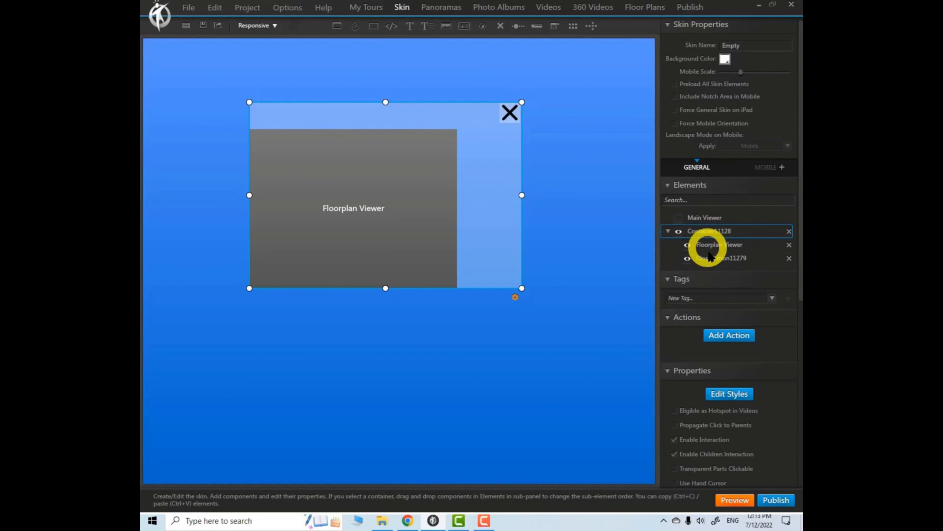
click(705, 226)
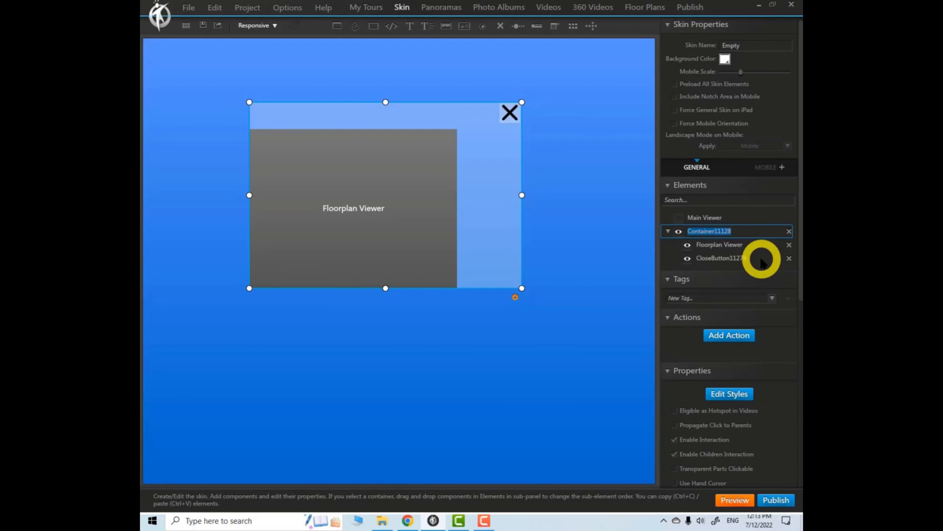
key(alt+shift)
text(پ)
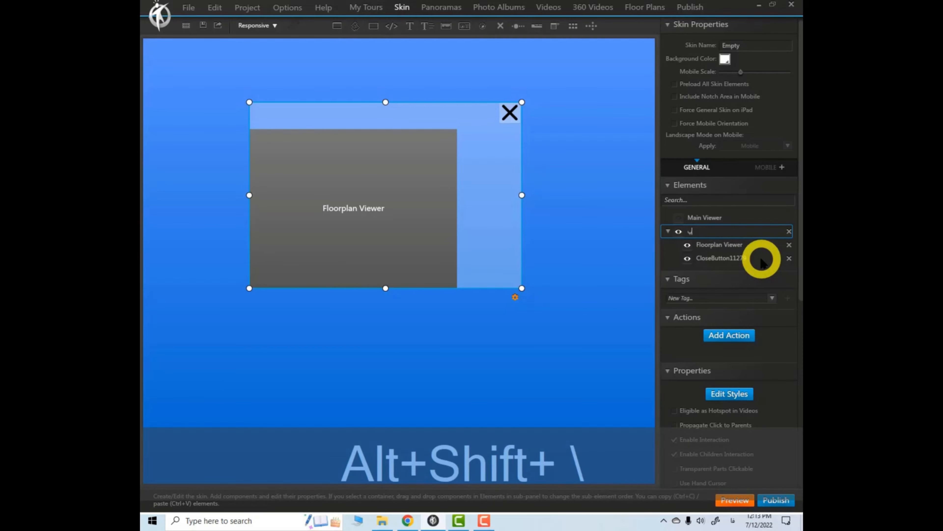
text(لان کف)
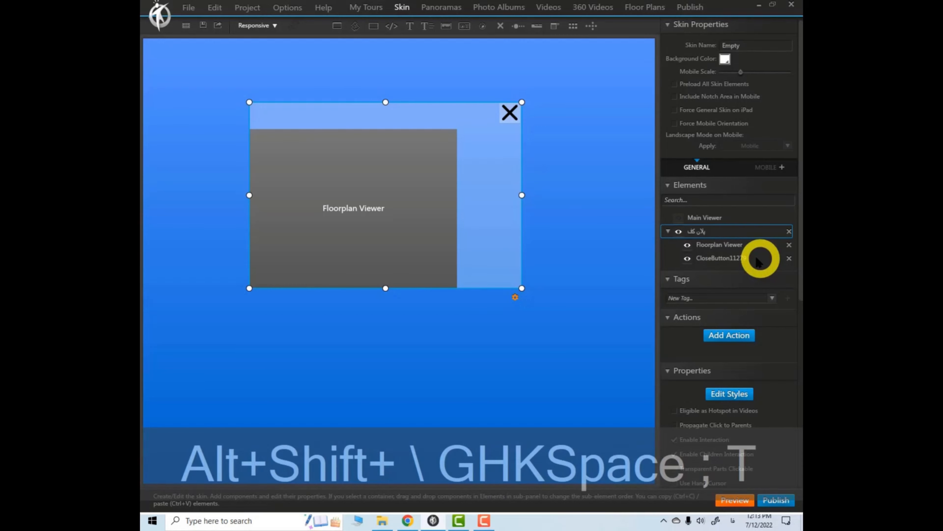
click(700, 244)
click(706, 231)
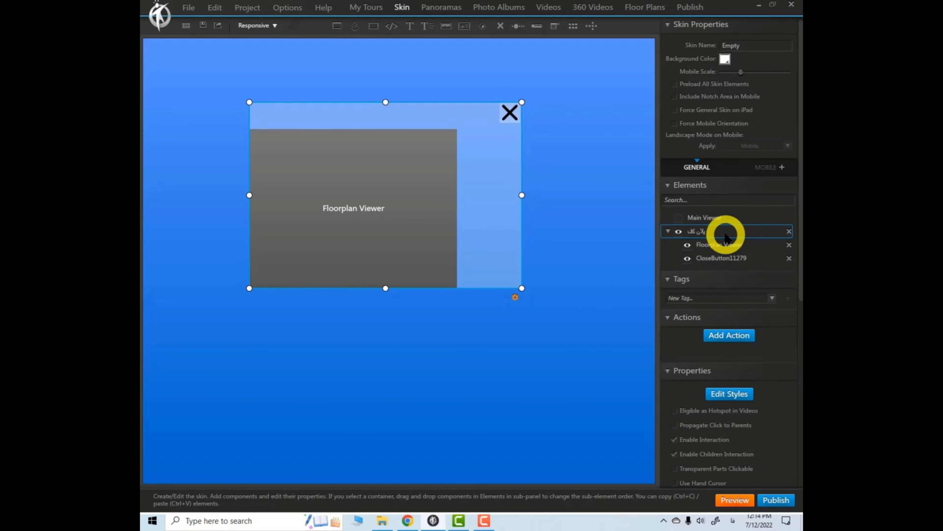
click(714, 244)
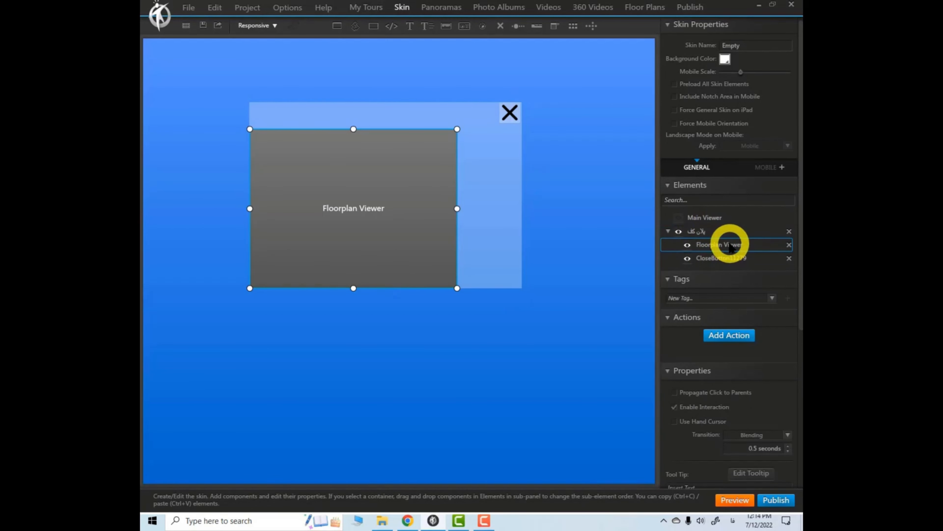
click(719, 258)
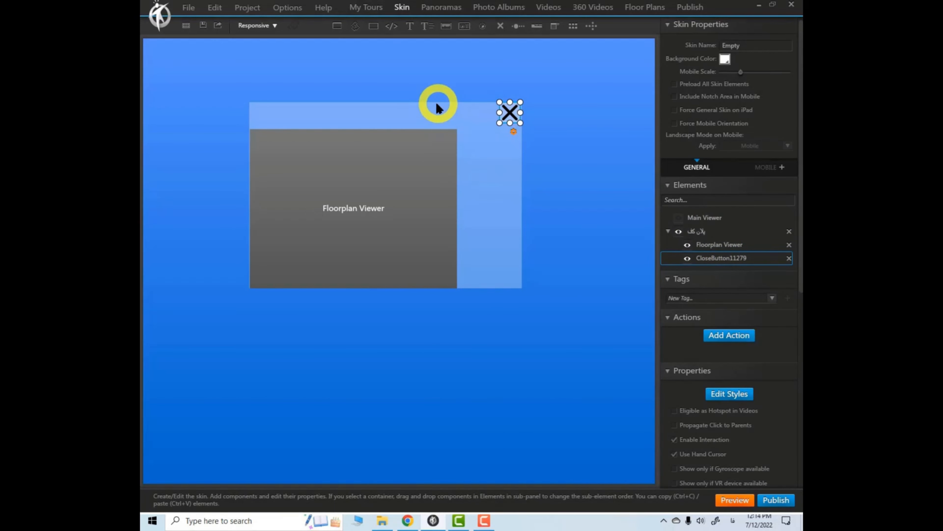
Step: Add a label in the container's upper-left corner above the floor plan viewer and widen it slightly
click(410, 25)
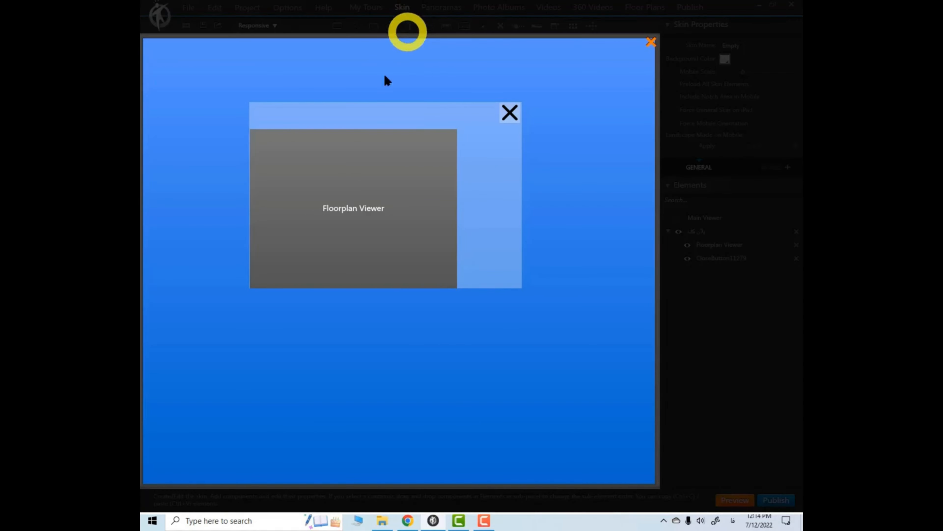
click(290, 110)
drag(290, 116, 259, 116)
drag(342, 116, 353, 116)
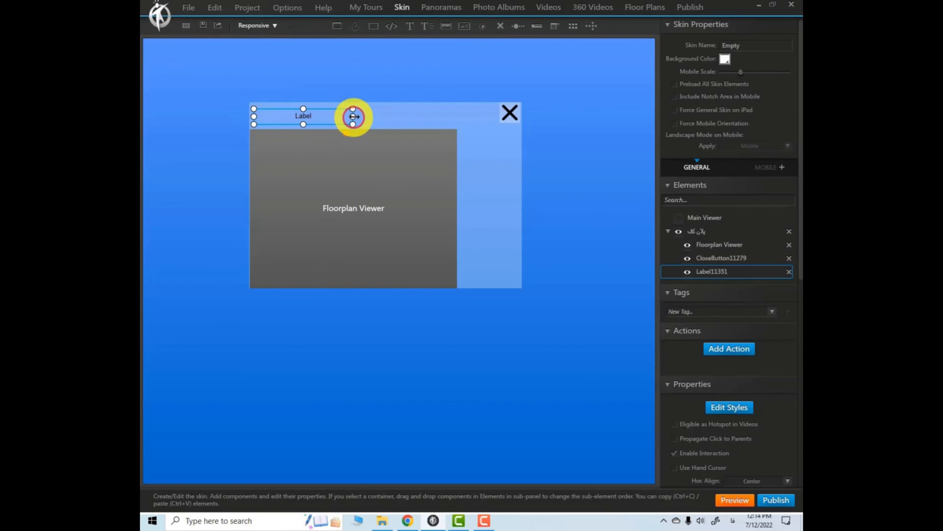
Step: Select the label, close button and floor plan viewer in turn to examine the container's contents
click(478, 182)
click(312, 116)
click(510, 114)
click(401, 195)
click(312, 115)
click(508, 115)
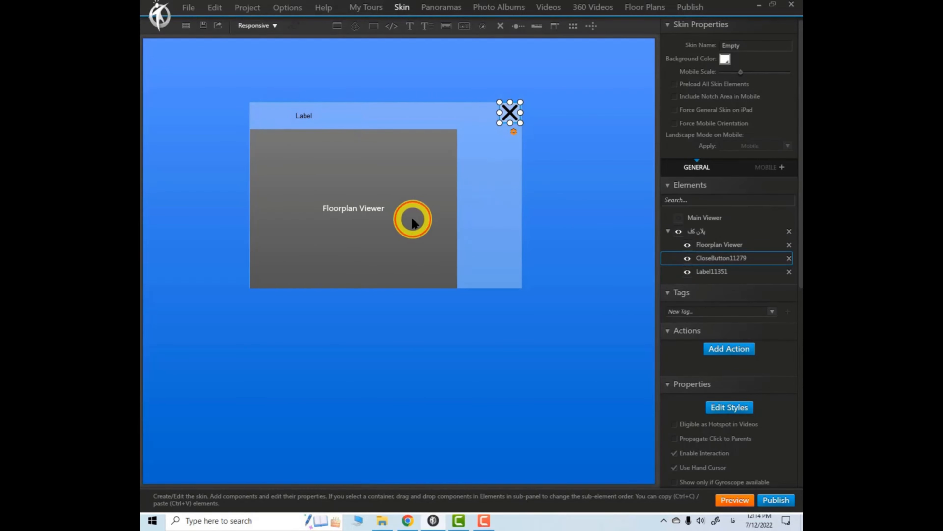
click(413, 221)
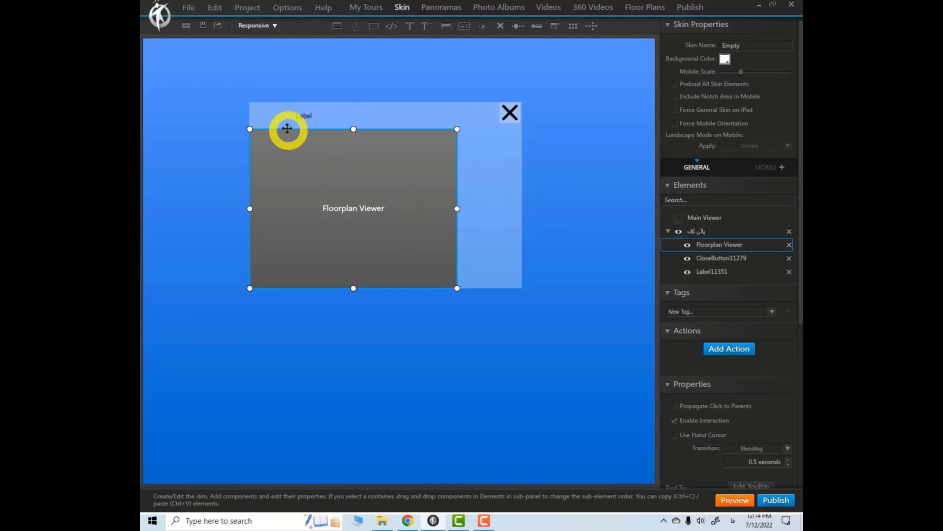
click(309, 118)
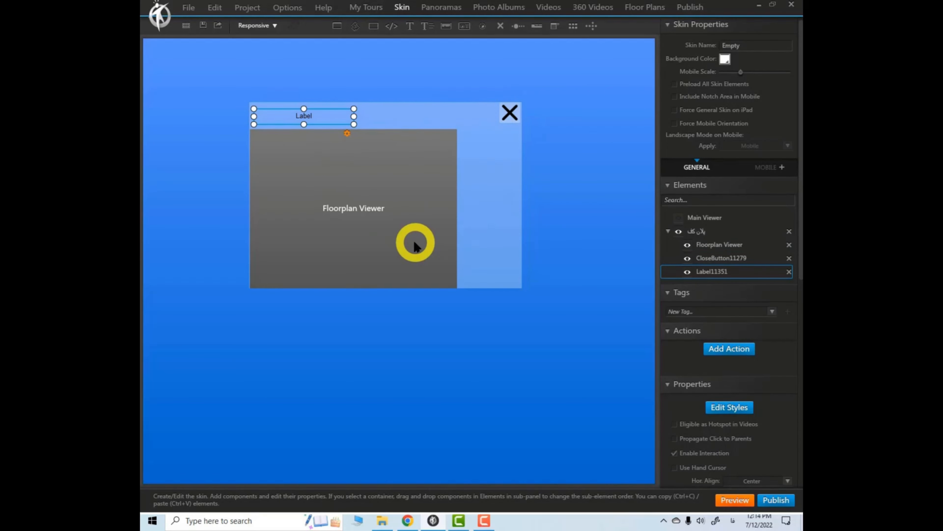
Step: Enlarge the label to about 54.6% by 12.3% and set its text to پلان کف
scroll(780, 161, down, 5)
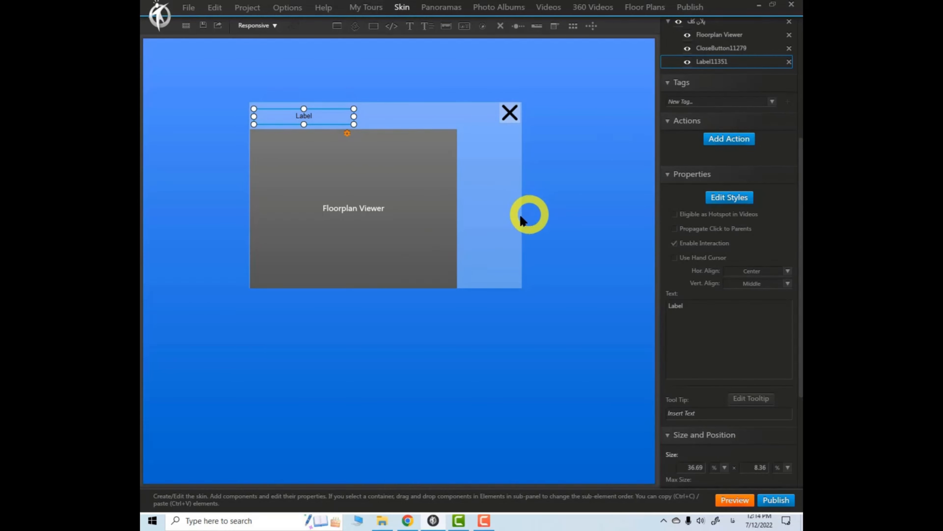
click(507, 212)
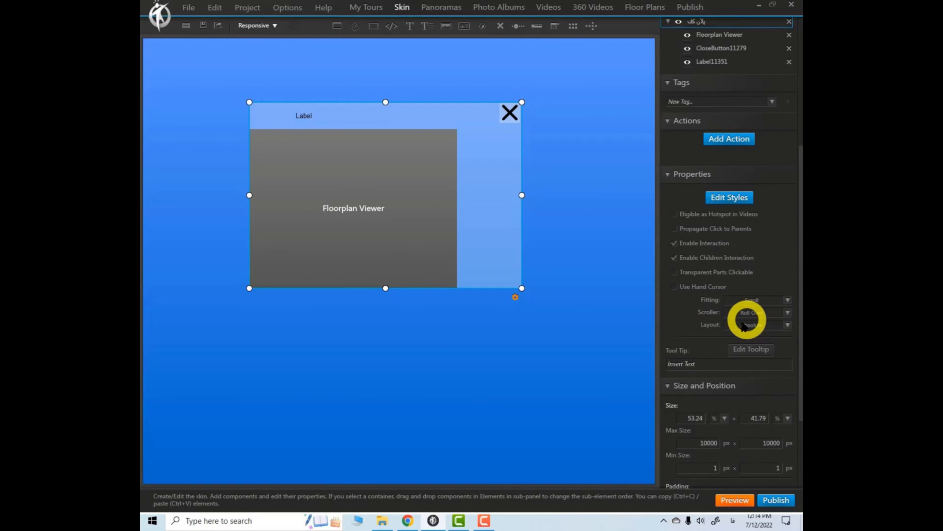
click(329, 114)
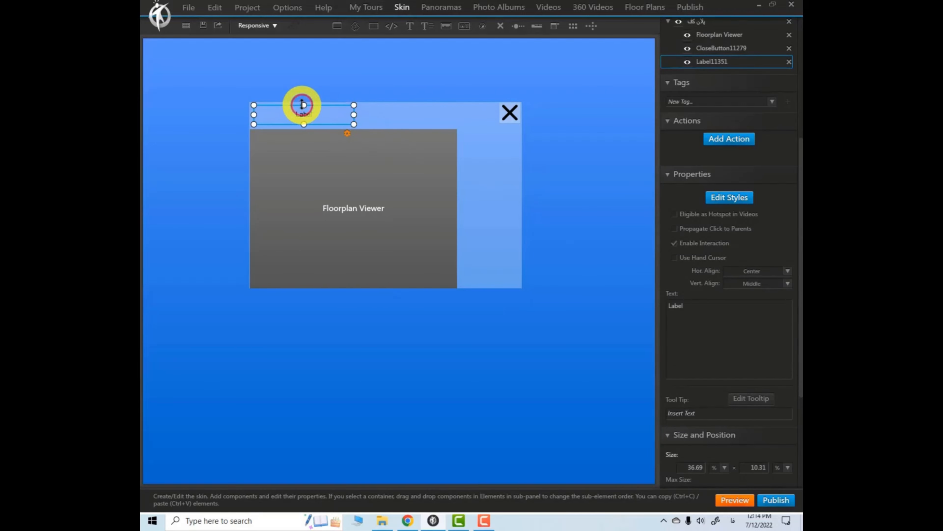
drag(354, 124, 403, 123)
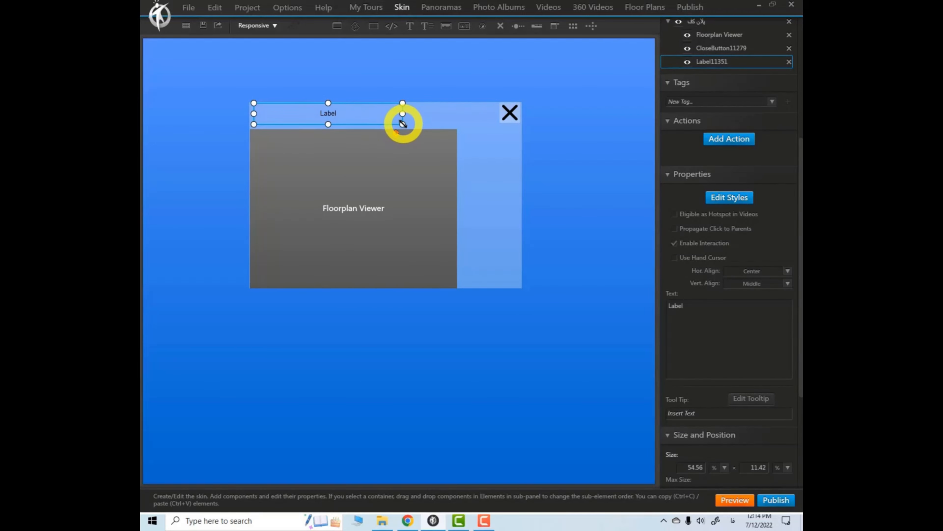
drag(699, 312, 667, 297)
text(پلان کف)
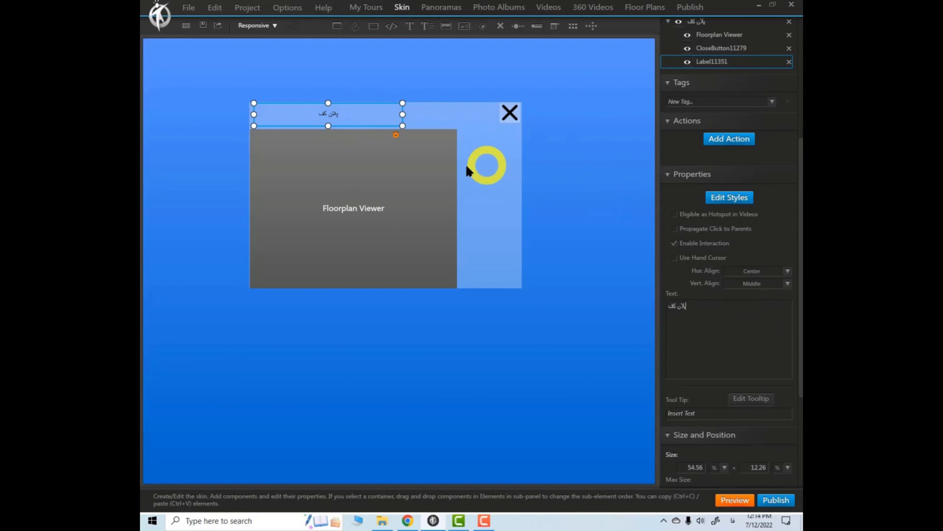
Step: Set the پلان کف container's layout to Horizontal
click(509, 172)
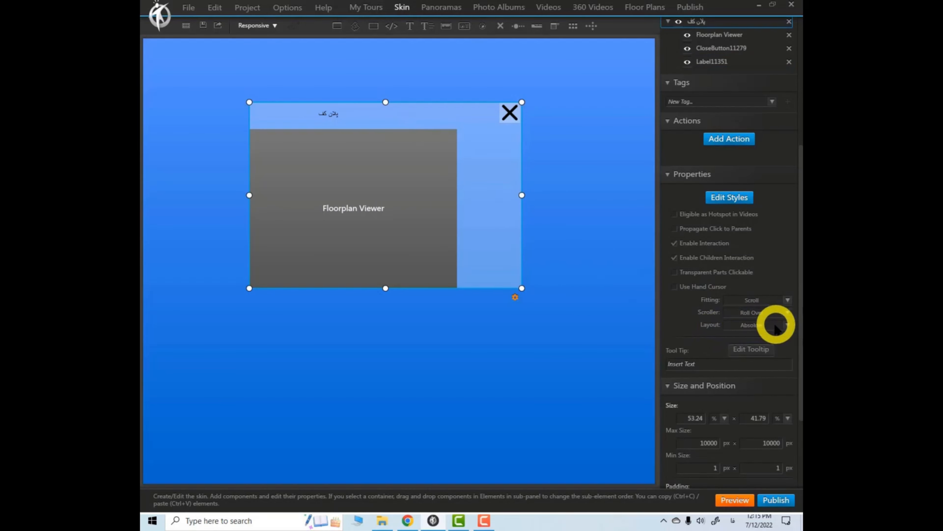
click(788, 325)
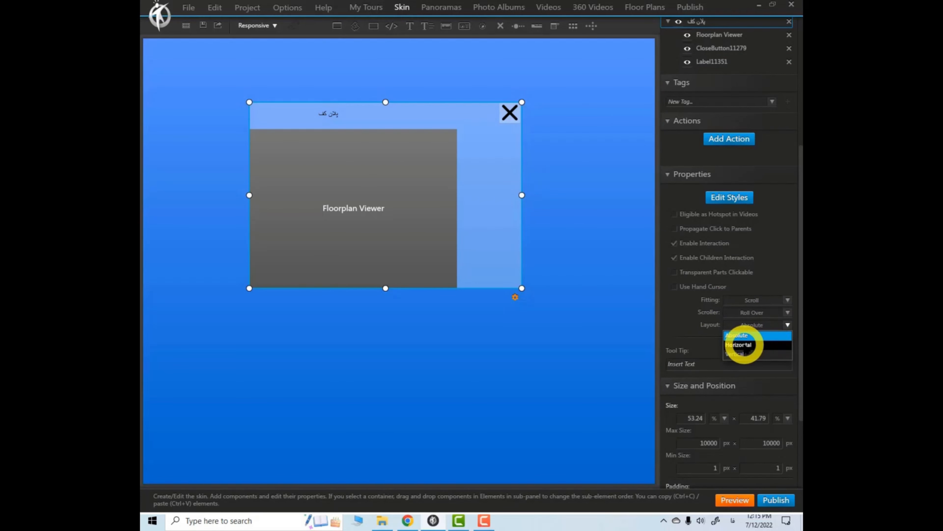
click(739, 344)
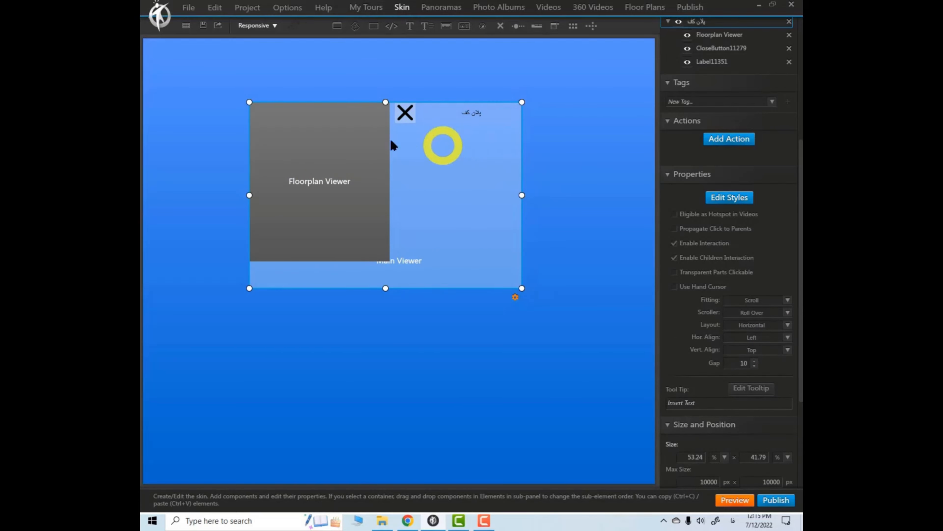
Step: Select the floor plan viewer, close button and label in turn to examine their order in the horizontal layout
click(306, 122)
click(405, 115)
click(464, 118)
click(342, 142)
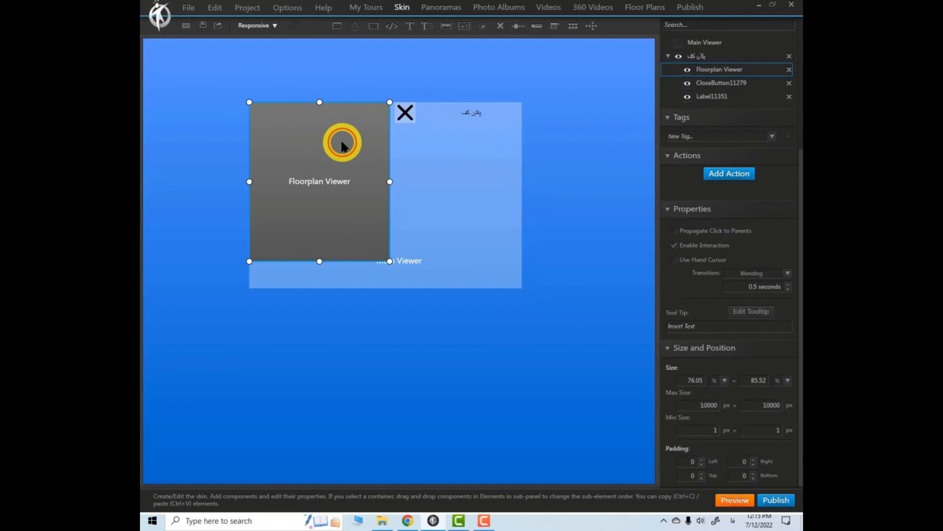
click(404, 112)
click(480, 115)
click(320, 151)
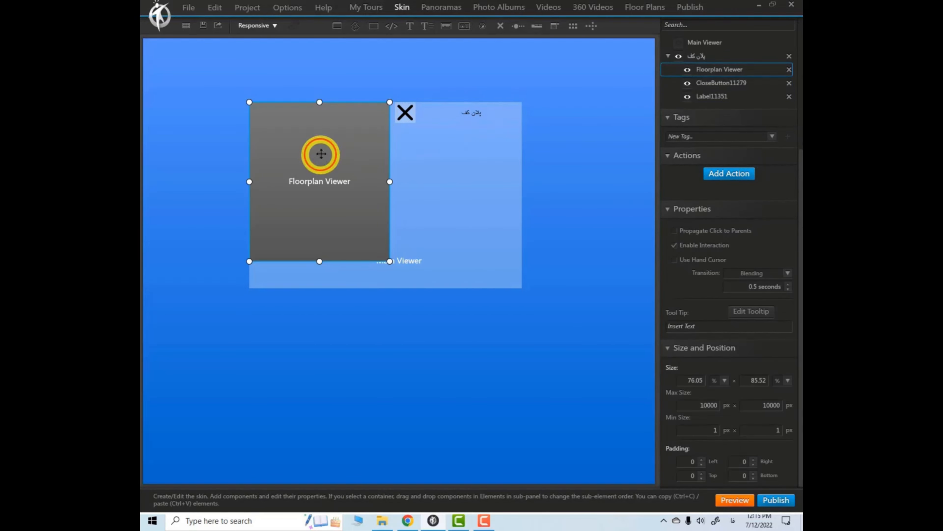
click(404, 113)
click(483, 114)
click(351, 160)
click(404, 112)
click(334, 139)
click(463, 117)
click(350, 147)
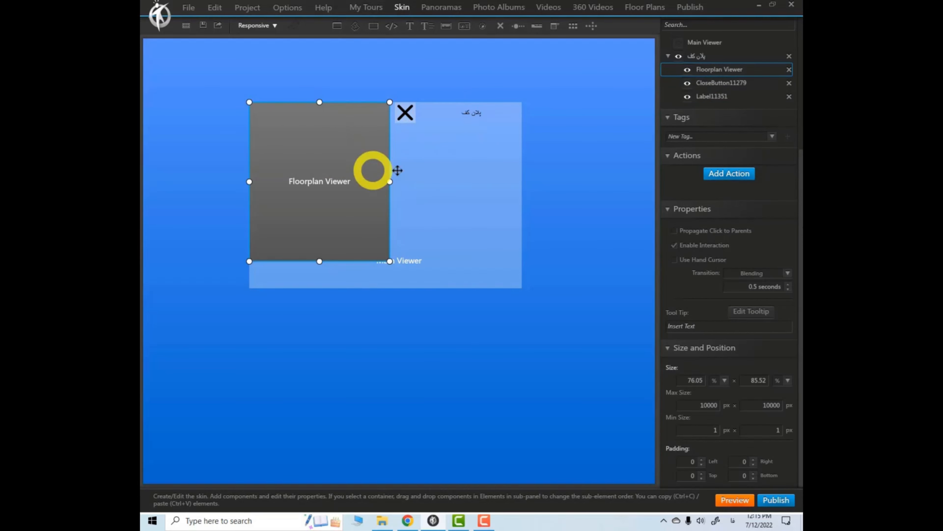
Step: Move the label above the close button in the container's element order and open its vertical alignment options
drag(717, 97, 716, 78)
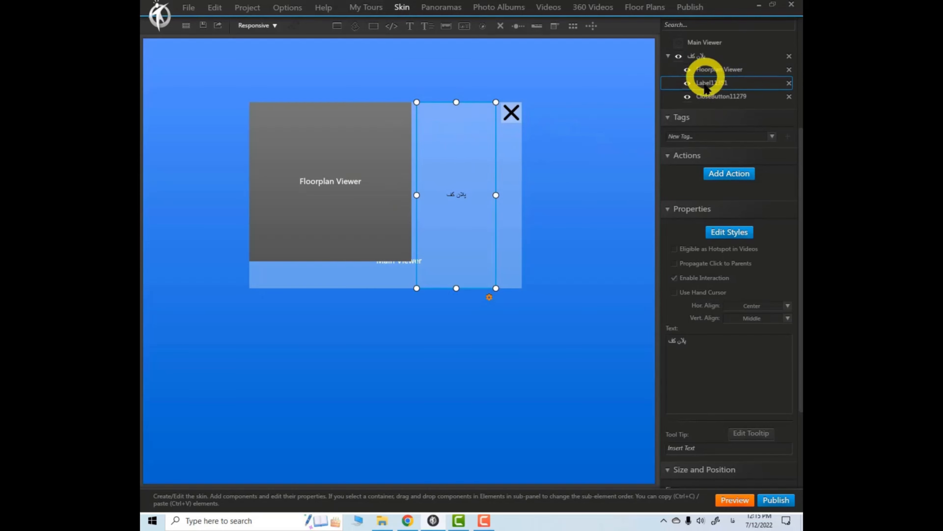
click(786, 317)
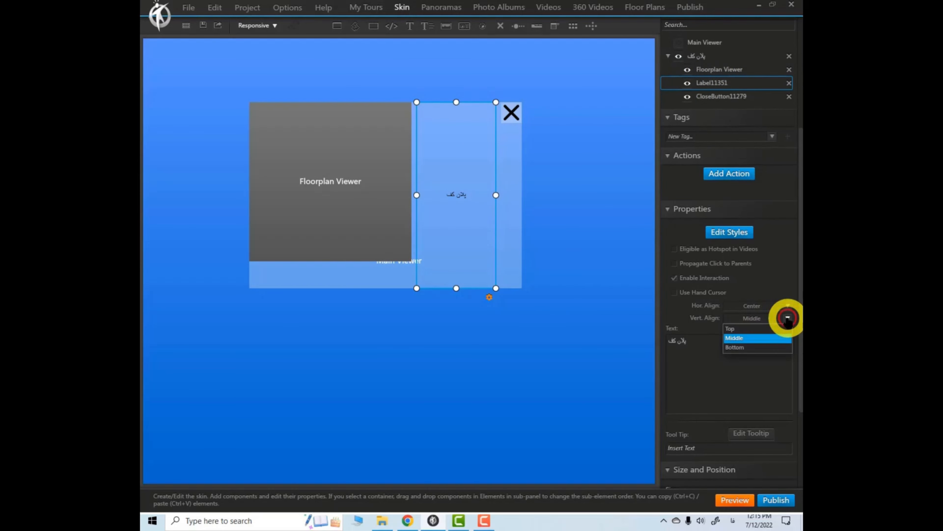
Step: Set the container's layout to Vertical, switching briefly to Absolute to compare the two
click(512, 179)
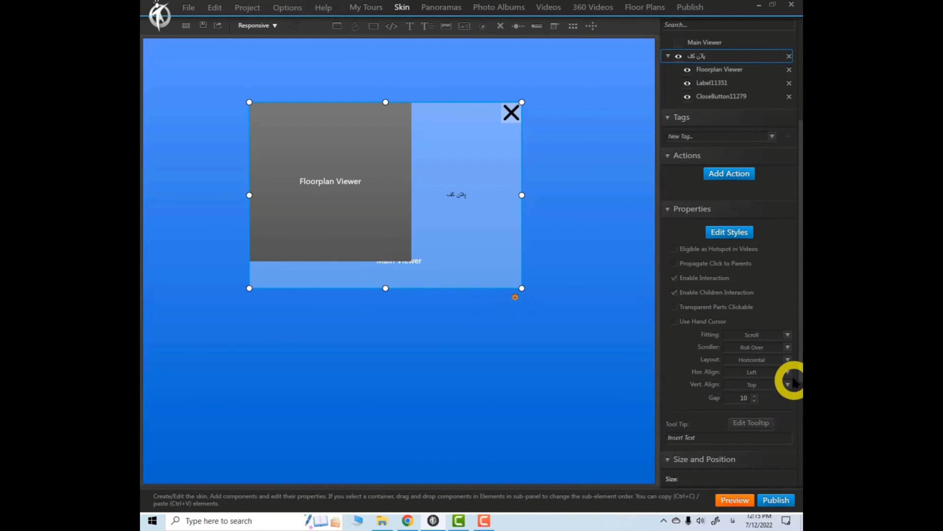
click(787, 359)
click(737, 388)
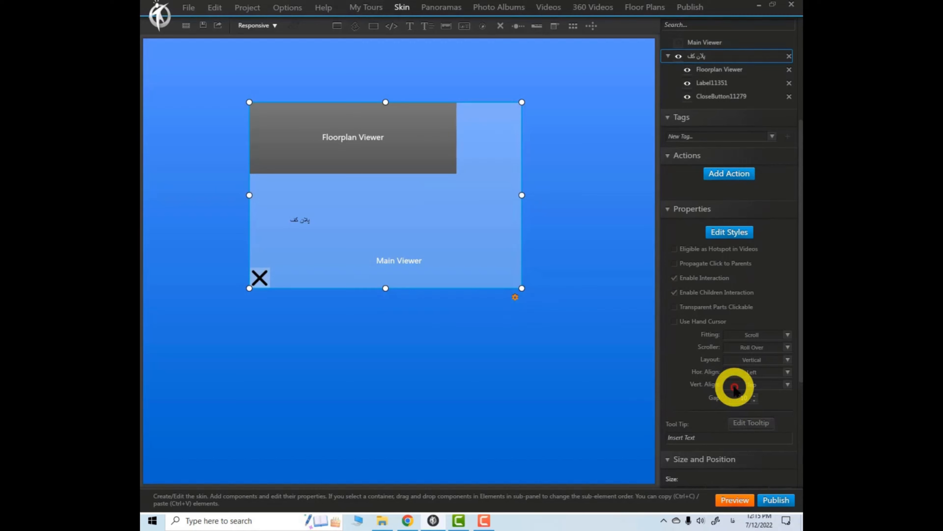
click(787, 360)
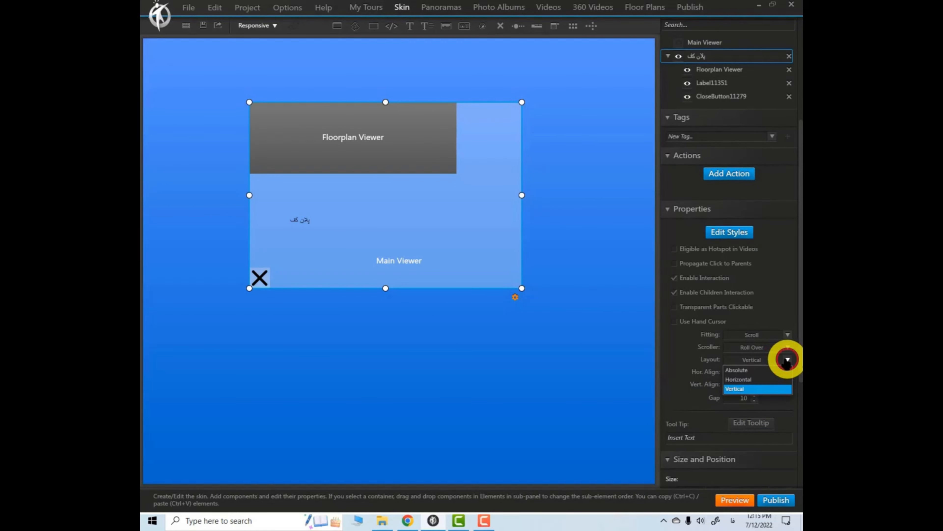
click(740, 368)
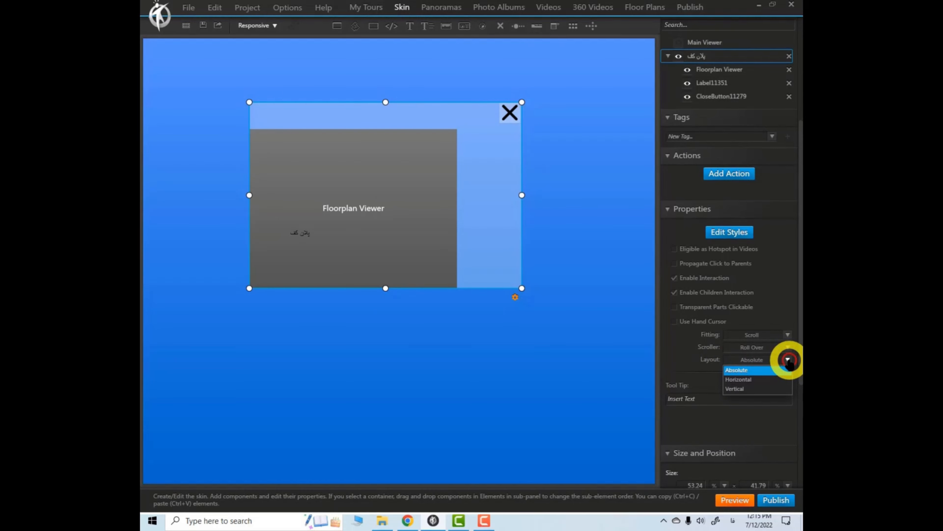
click(738, 388)
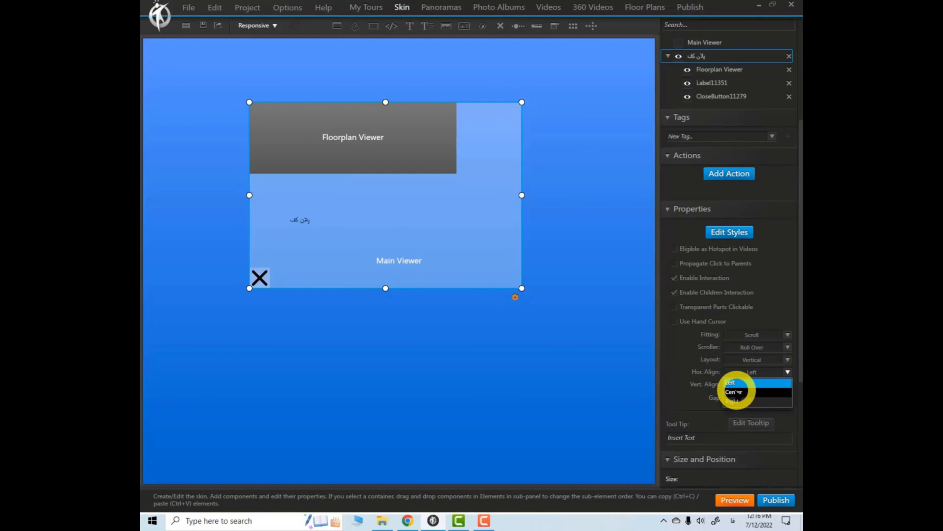
Step: Set the container's horizontal alignment to Center and vertical alignment to Middle, trying a gap of 20 before returning it to 10
click(734, 391)
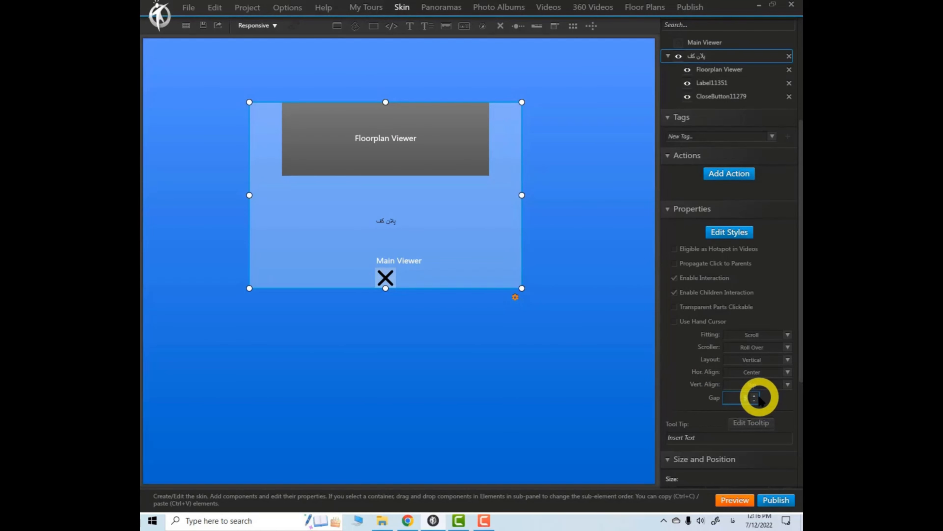
text(0)
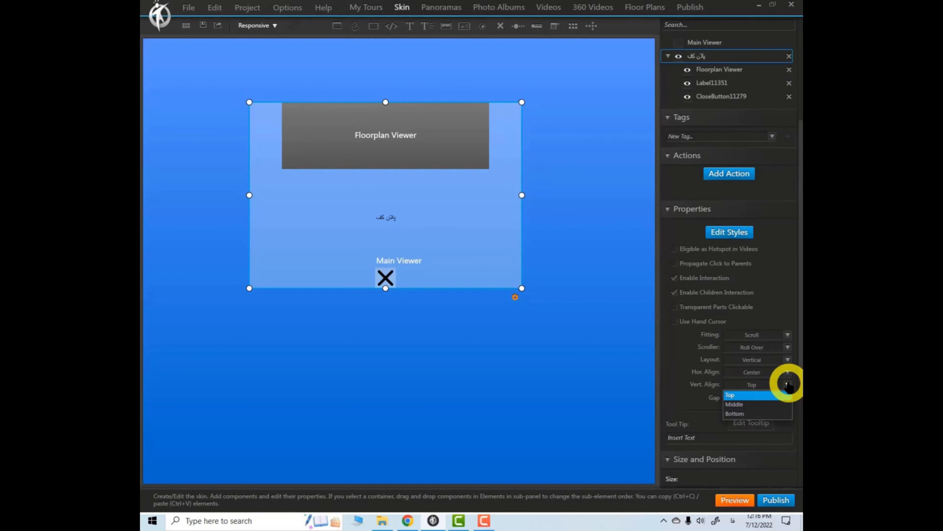
click(740, 404)
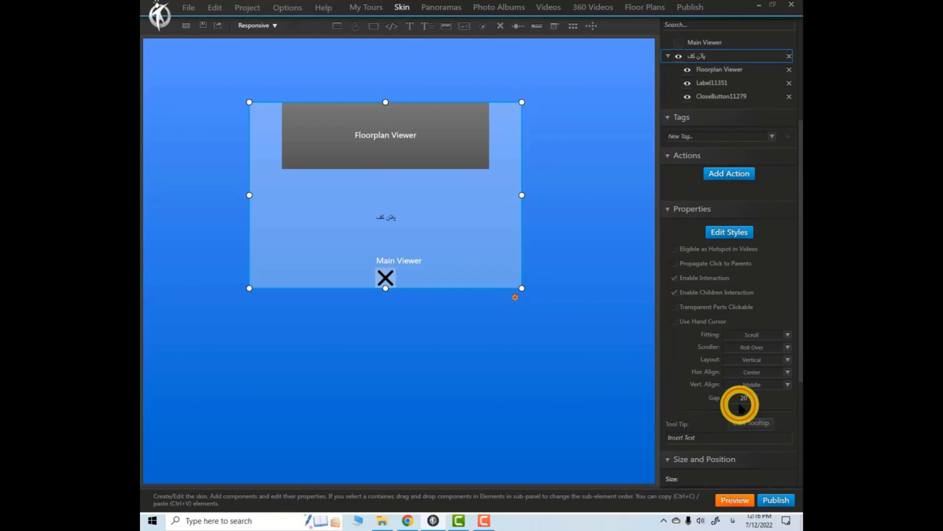
click(755, 401)
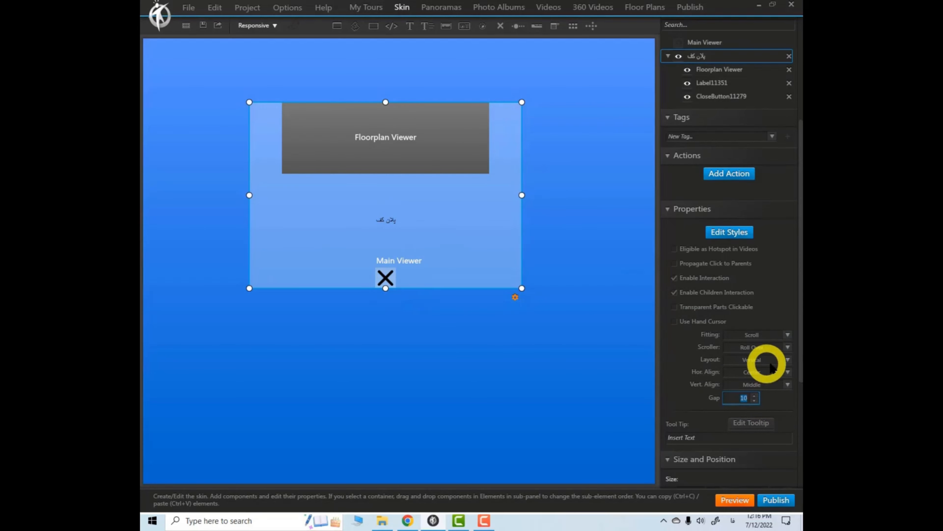
Step: Set the container's layout to Absolute, fit the label into the strip above the floor plan viewer, and check its styles
click(787, 360)
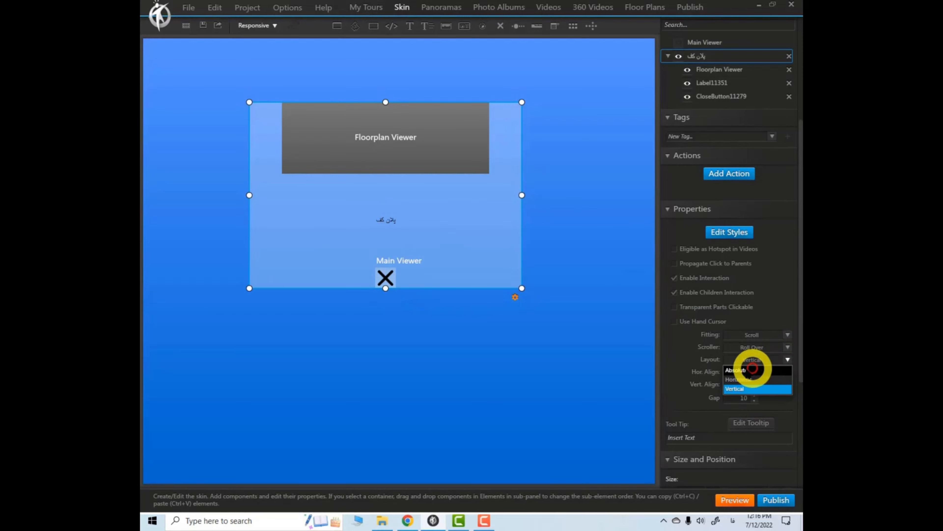
click(752, 376)
click(387, 234)
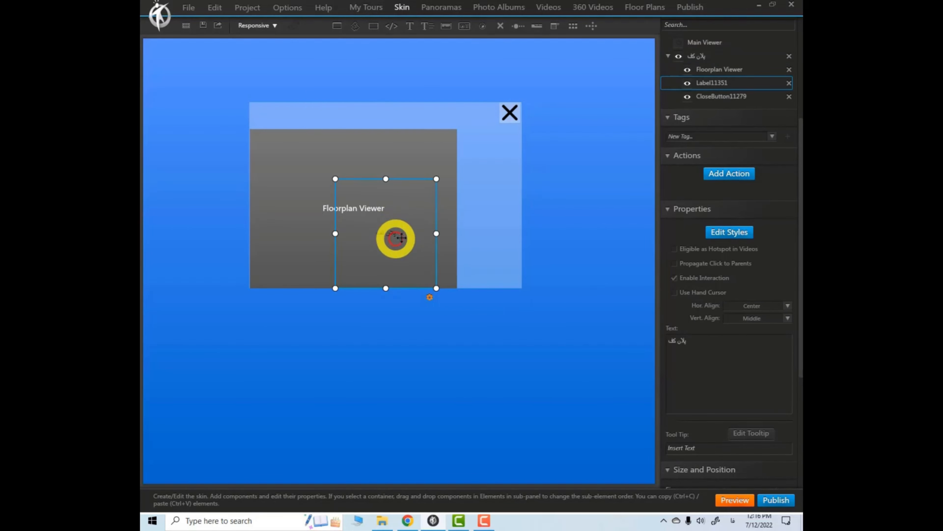
drag(386, 288, 404, 114)
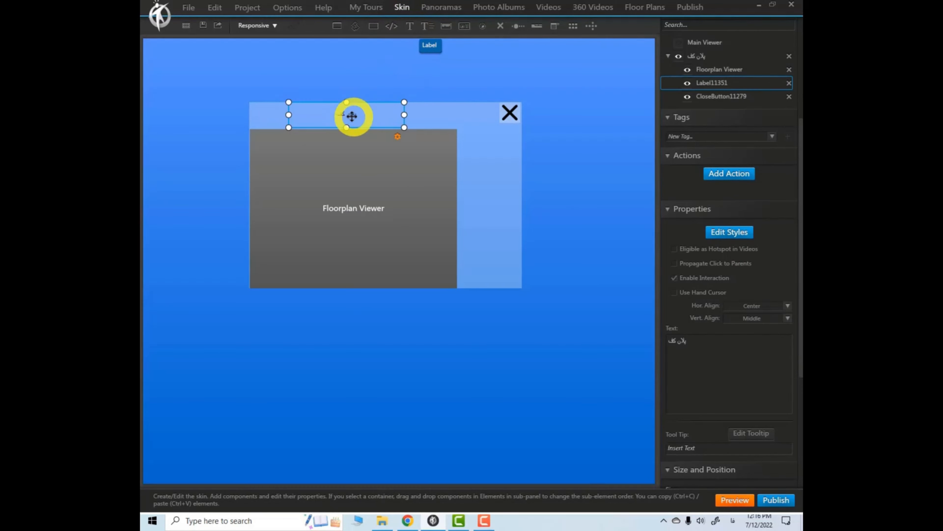
click(729, 232)
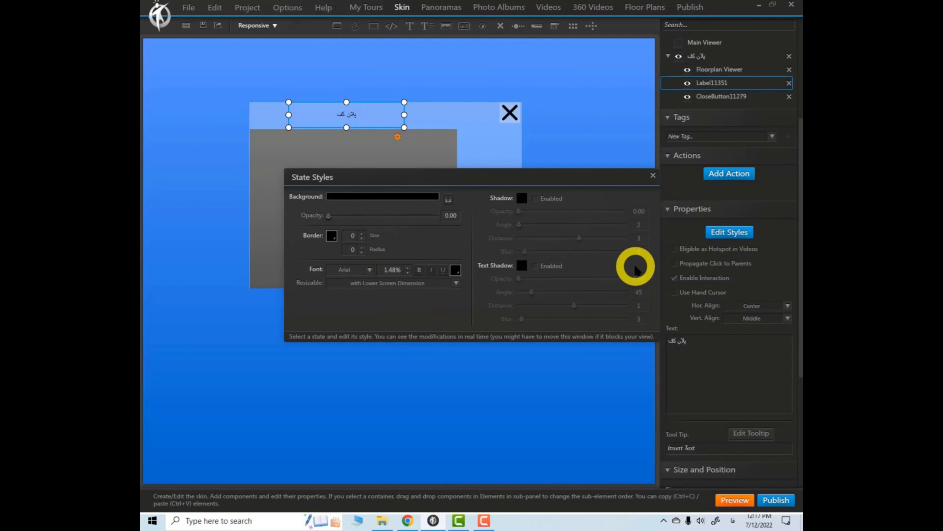
click(653, 174)
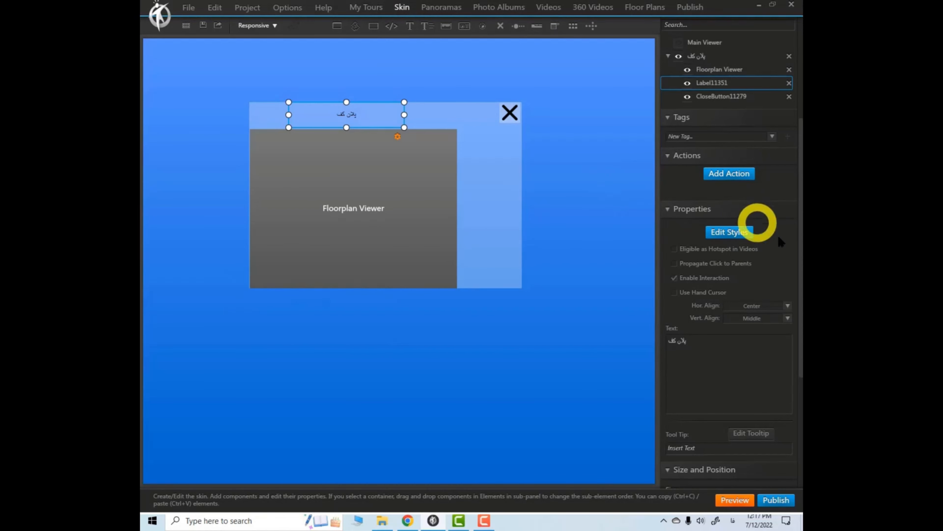
Step: Move the whole floor plan container to the top-left corner of the main viewer
drag(798, 259, 796, 211)
click(490, 179)
click(510, 115)
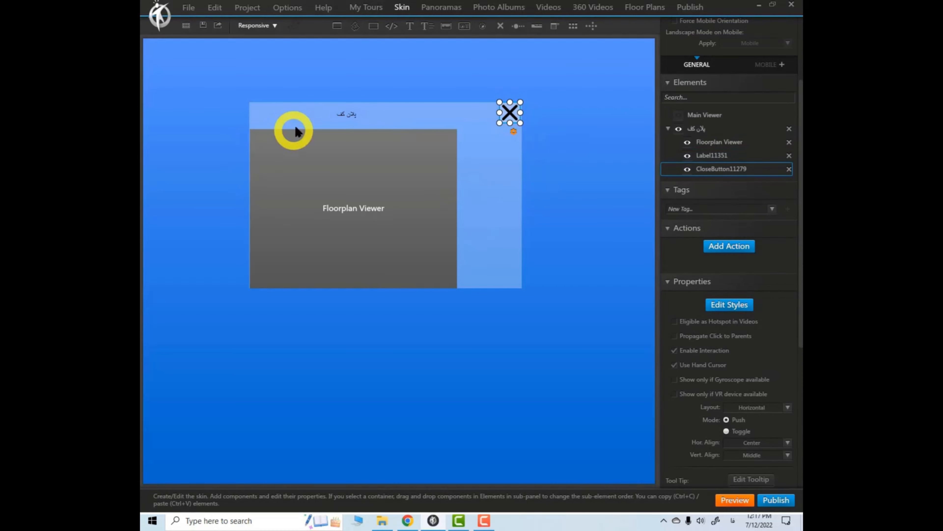
click(487, 254)
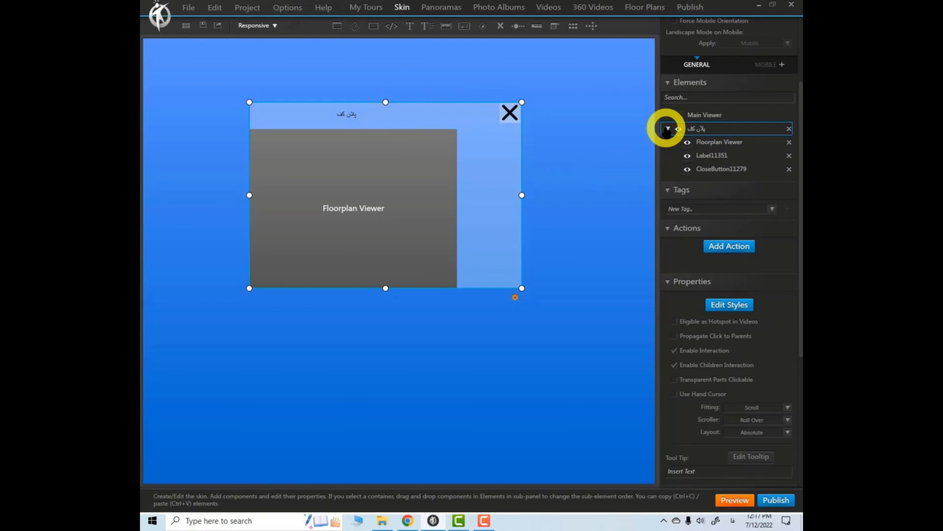
click(668, 129)
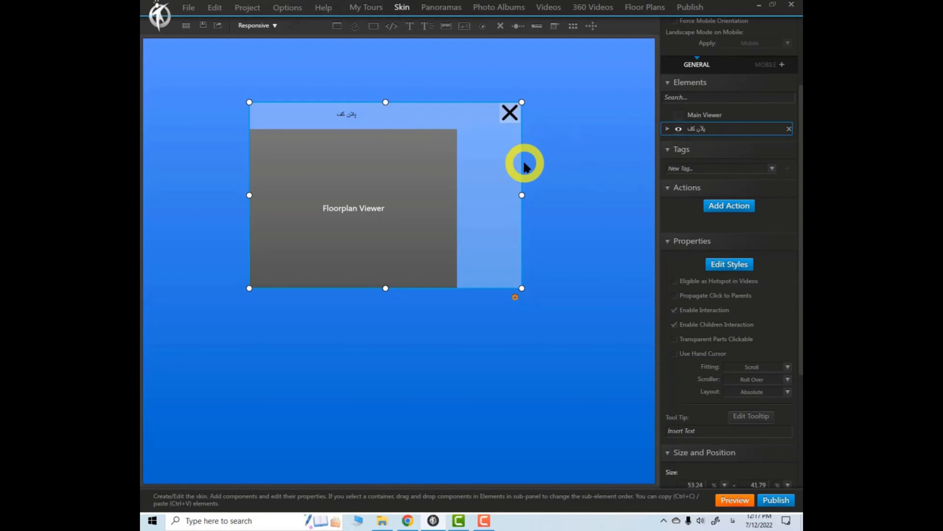
drag(521, 162, 415, 98)
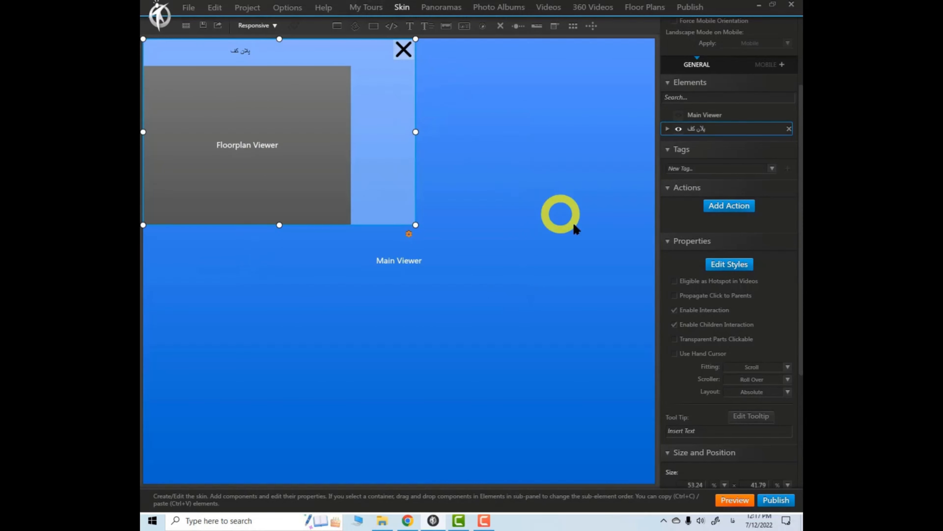
Step: Give the container's close button an On Click Show/Hide Components action that hides the whole floor plan container
click(667, 129)
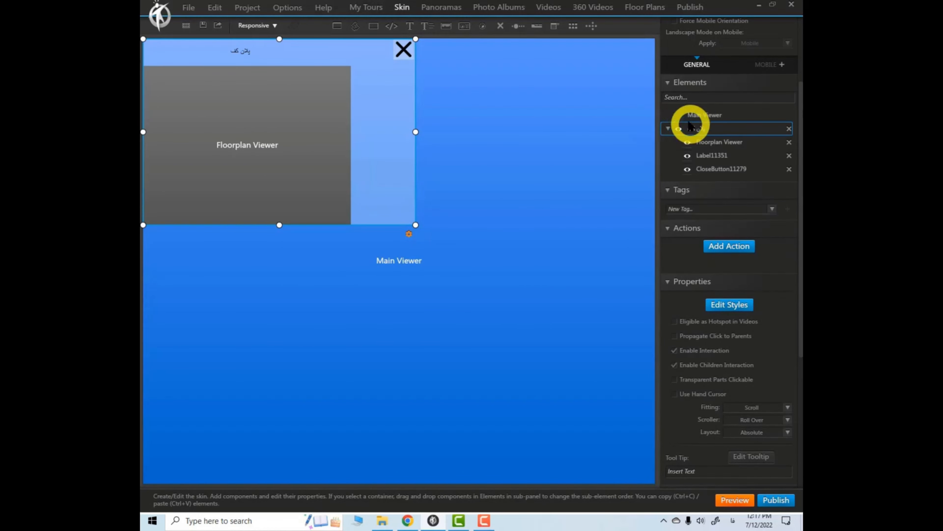
click(720, 168)
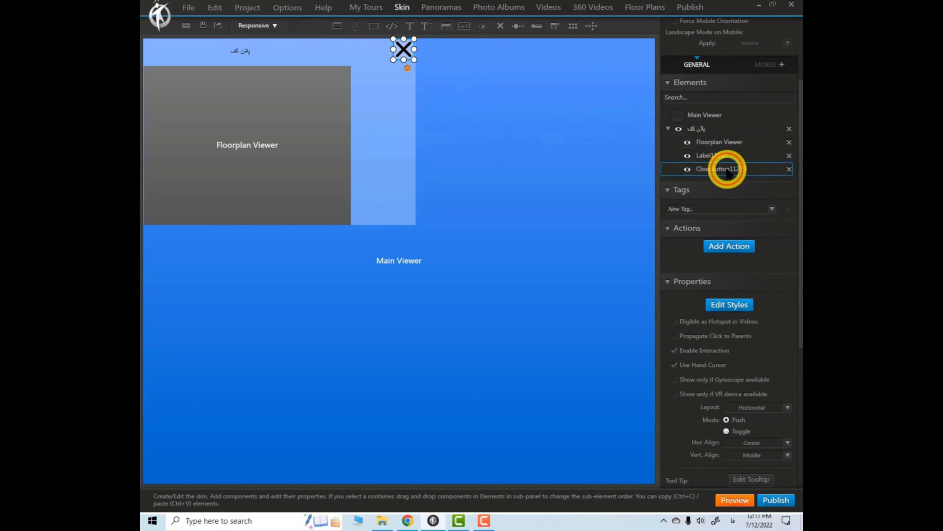
click(733, 247)
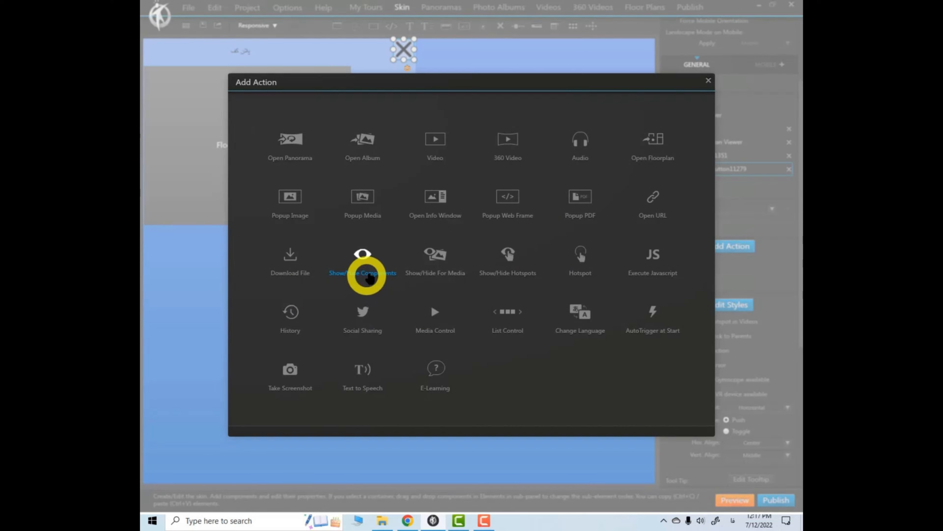
click(365, 265)
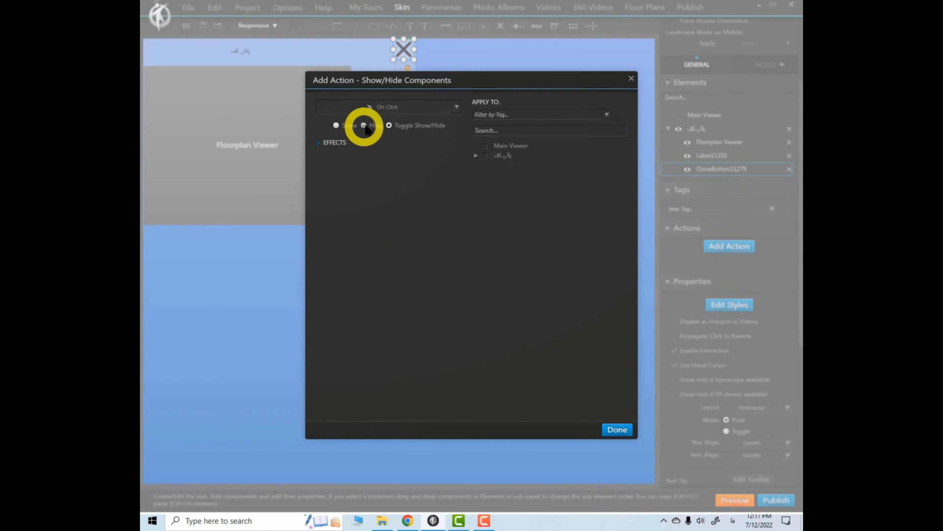
click(363, 126)
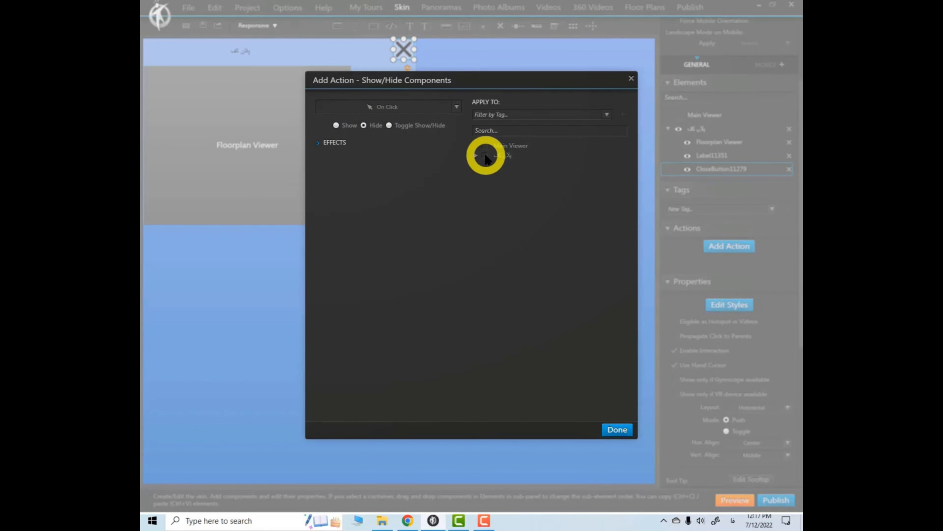
click(475, 156)
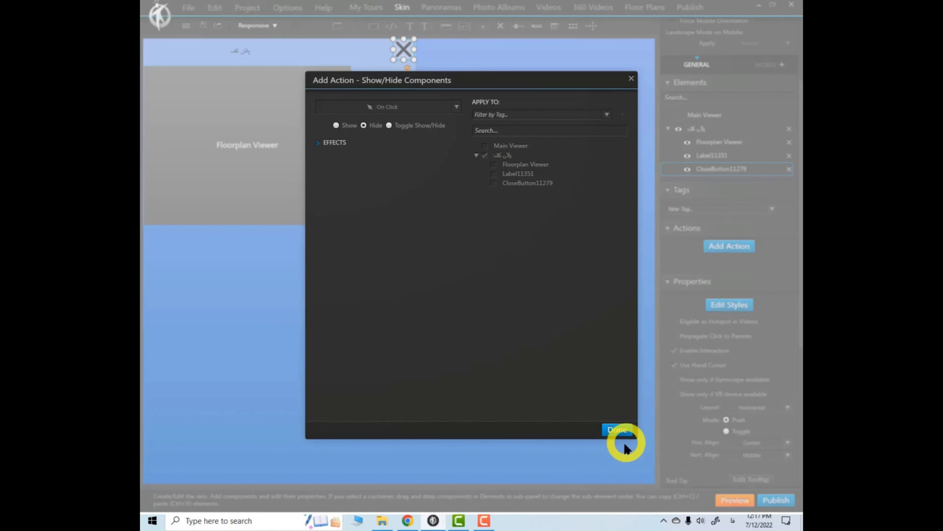
click(617, 429)
Step: Preview the tour, look around the panorama, and test closing the floor plan window with its close button
click(736, 499)
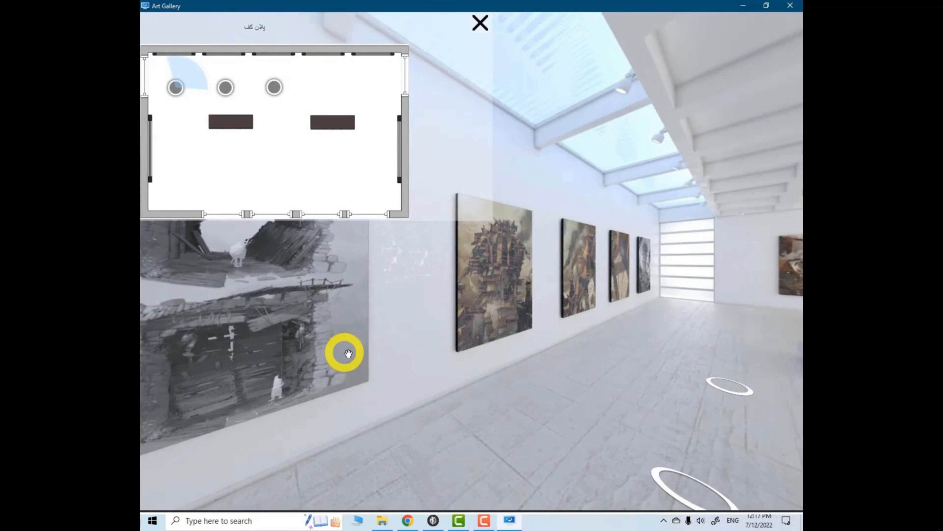
mouse_move(341, 354)
mouse_down()
mouse_move(533, 348)
mouse_move(438, 338)
mouse_move(660, 358)
mouse_up()
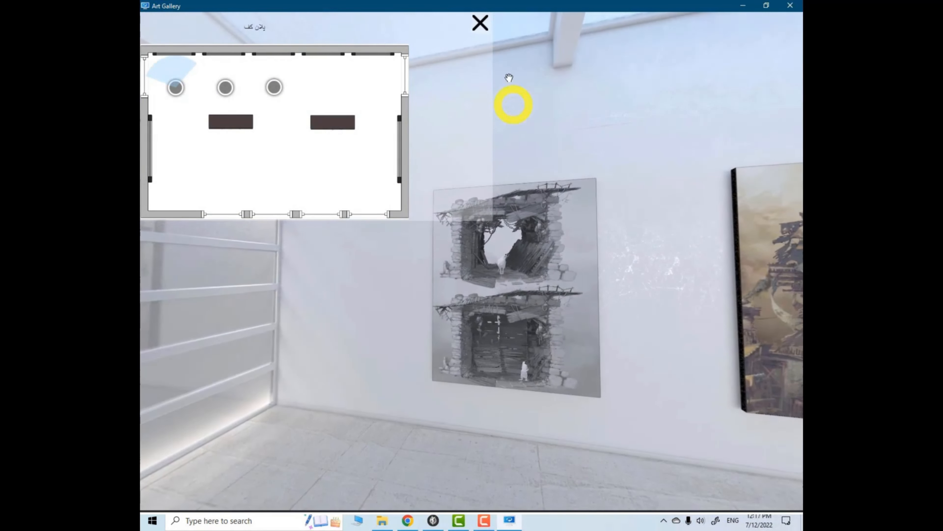
click(481, 24)
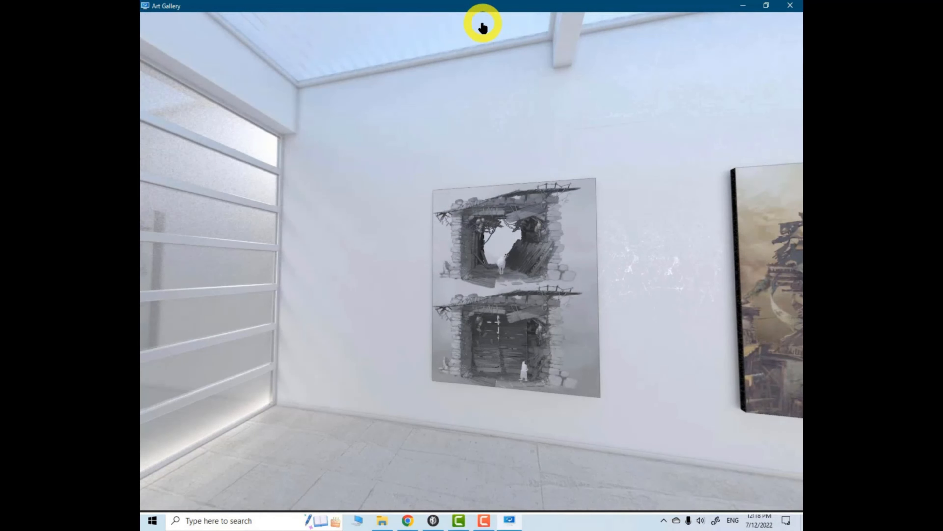
drag(332, 229, 250, 191)
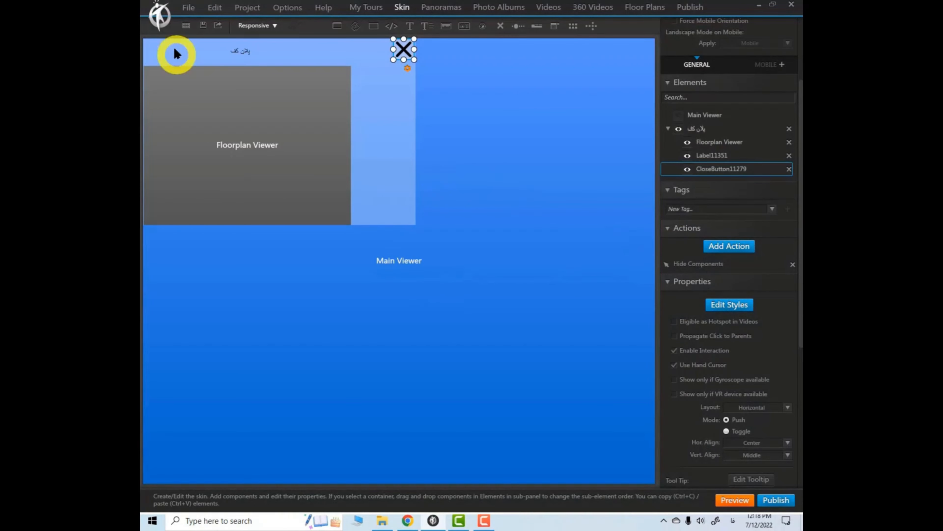
Step: Delete the close button and the floor plan container with its remaining elements from the skin
click(789, 169)
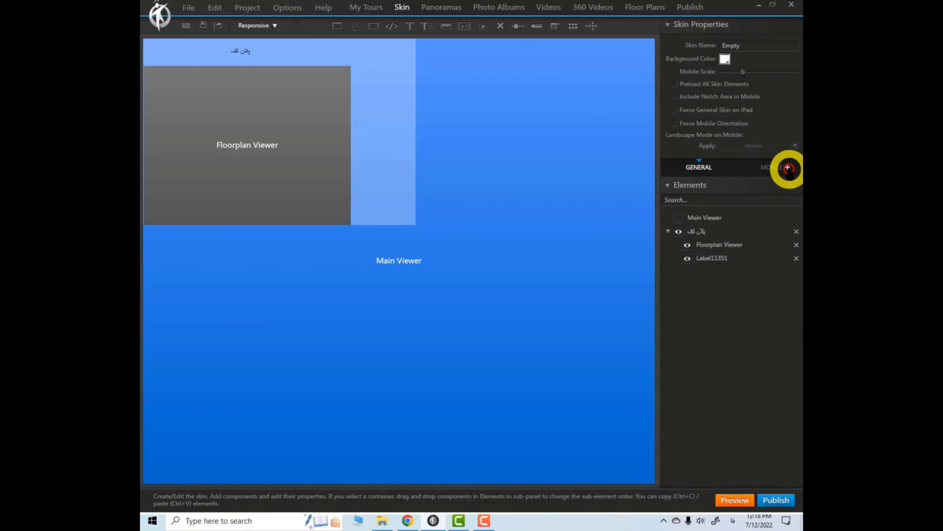
click(391, 74)
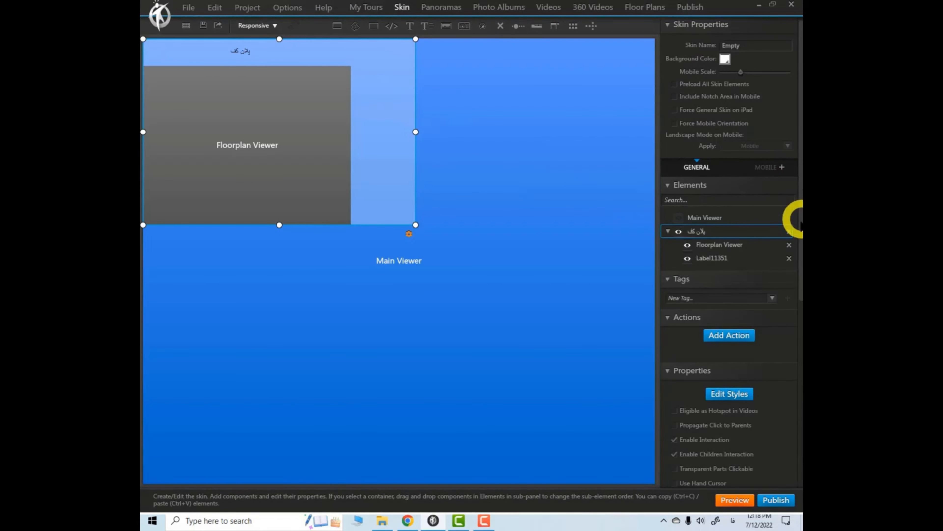
click(789, 231)
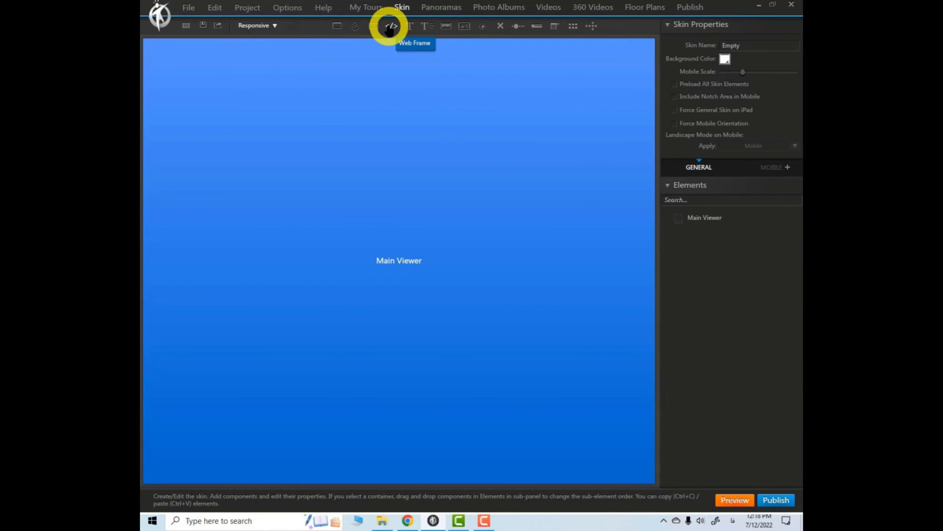
Step: Add a Web Frame to the skin, move it near the main viewer's top-left corner, and enlarge it to a wide rectangle
click(390, 27)
click(239, 106)
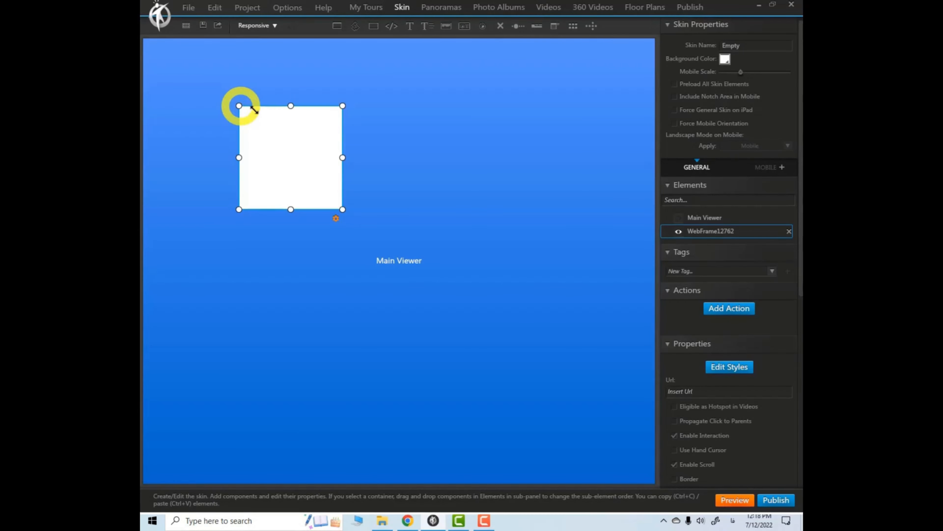
drag(330, 166, 246, 109)
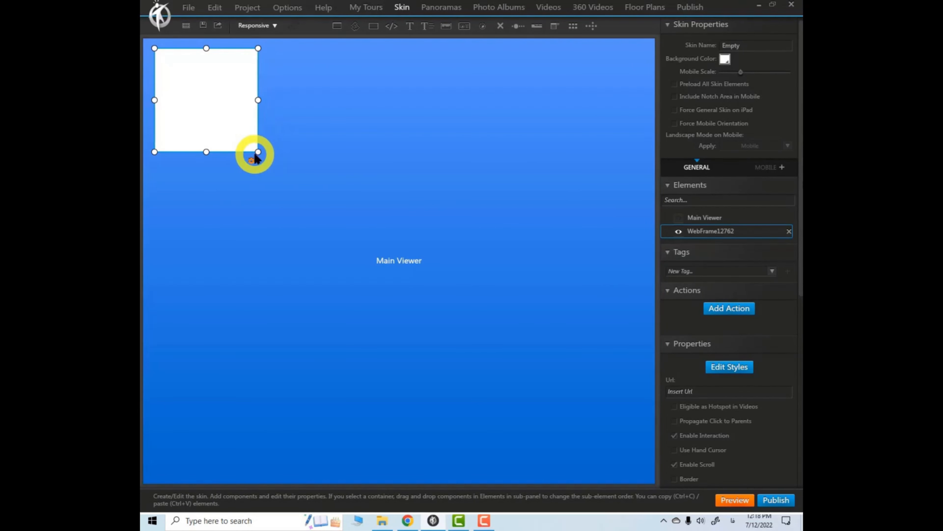
drag(258, 152, 455, 243)
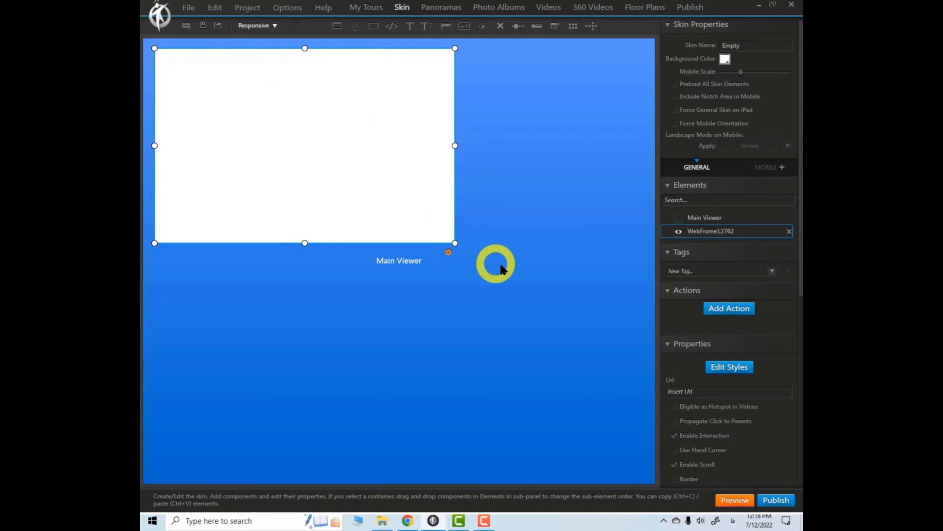
Step: Switch to Chrome, open fisheyes.ir in a new tab, and copy its web address
click(412, 524)
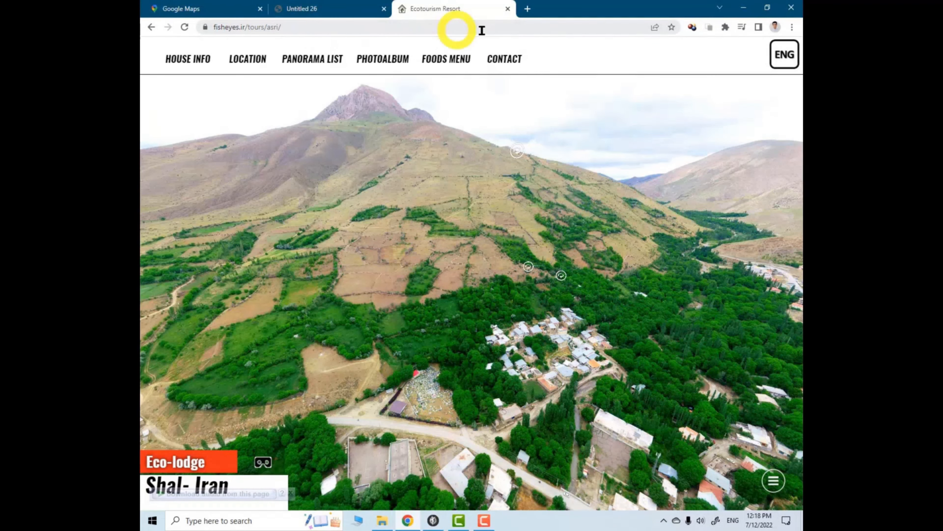
click(527, 11)
text(fisheyes.ir)
key(Return)
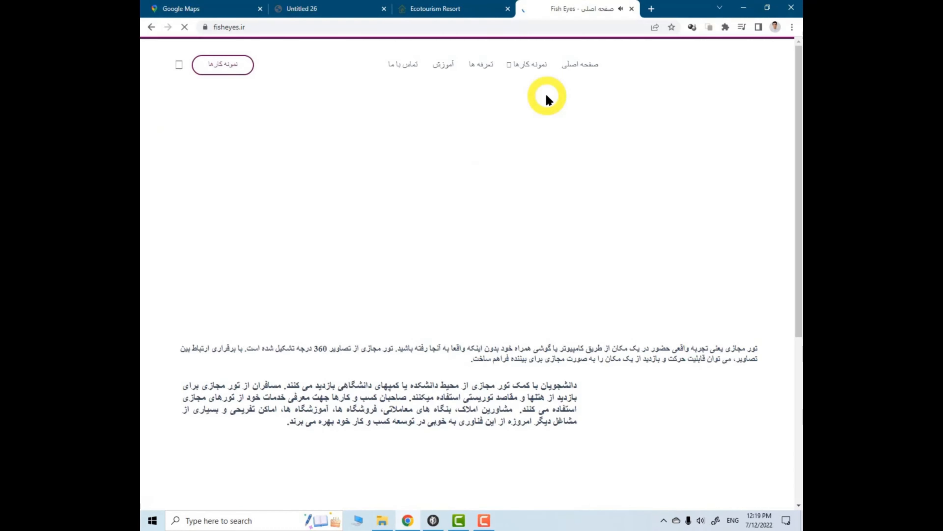
click(270, 26)
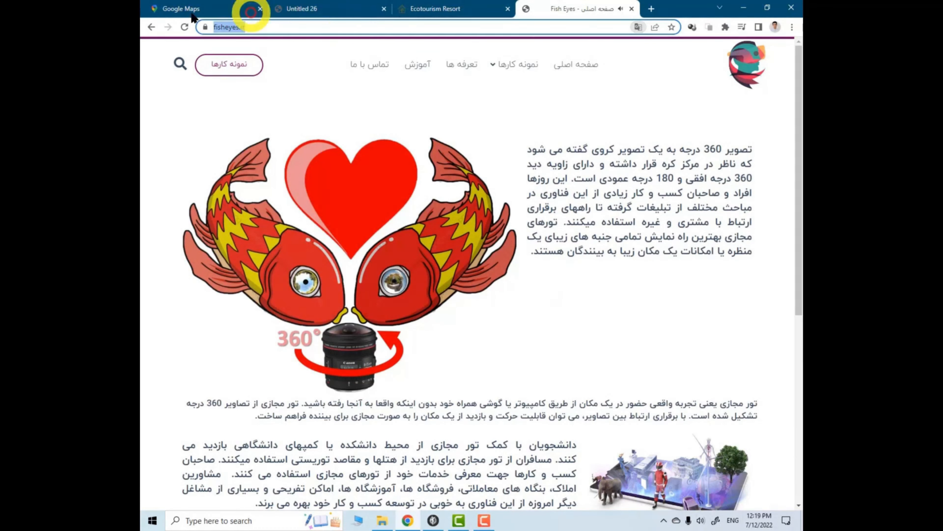
key(ctrl+c)
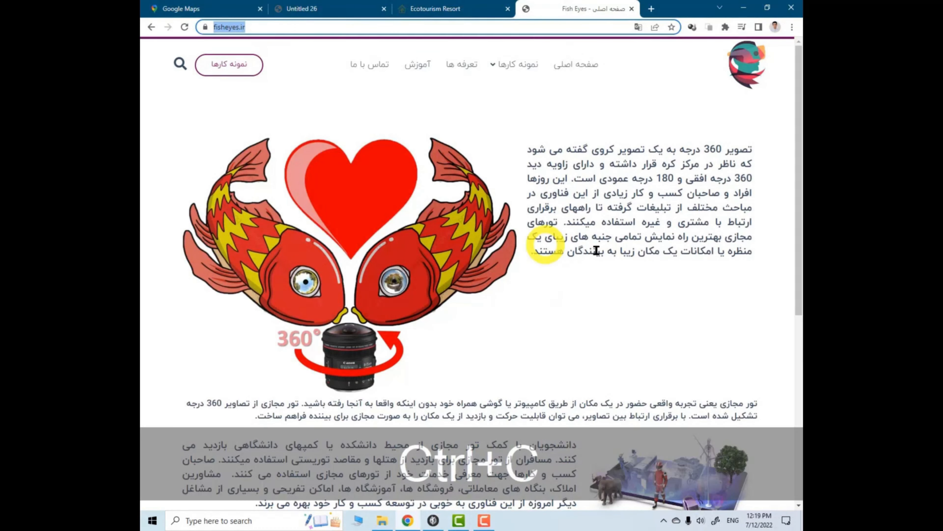
click(432, 522)
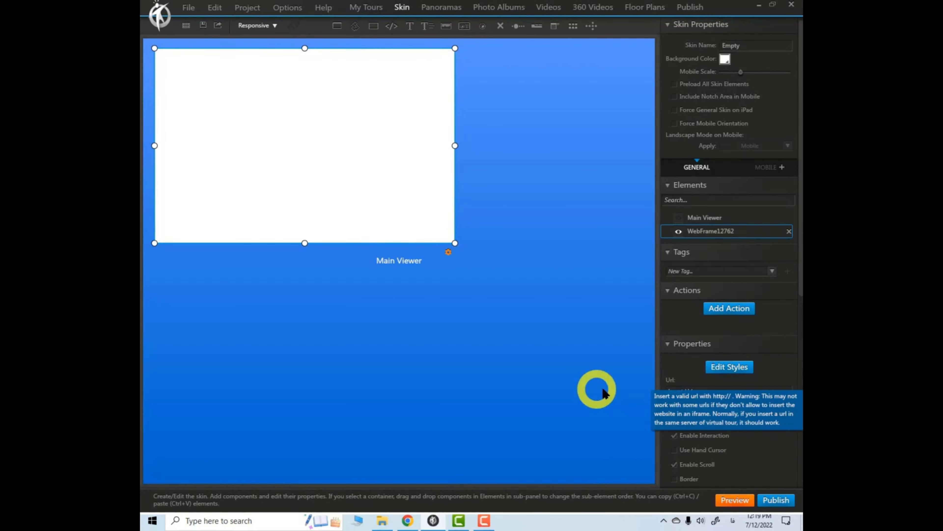
click(718, 391)
key(ctrl+v)
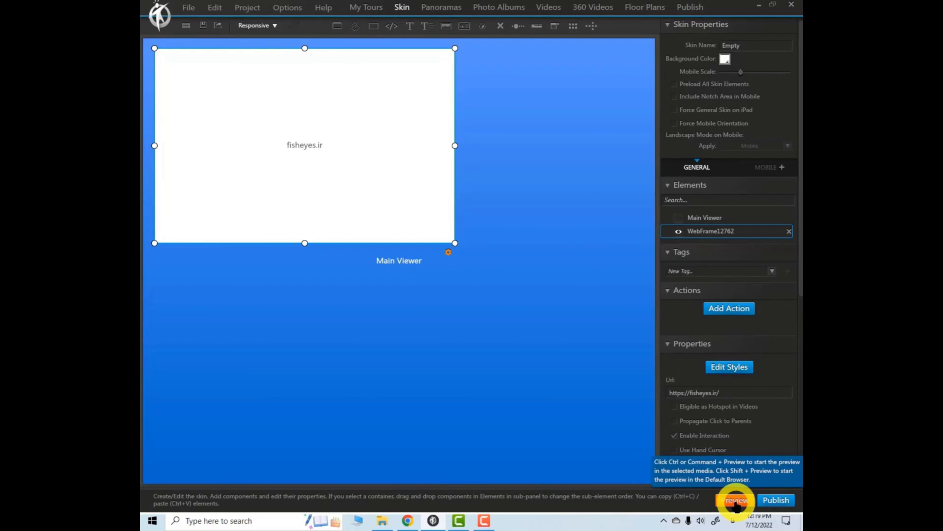
Step: Preview the tour, scroll through the website embedded in the web frame, and close the preview
click(735, 501)
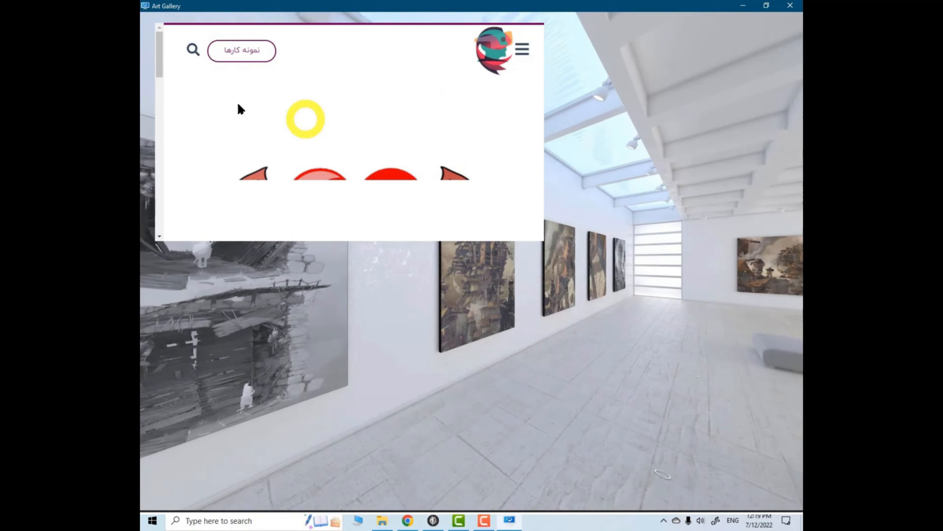
drag(159, 49, 155, 154)
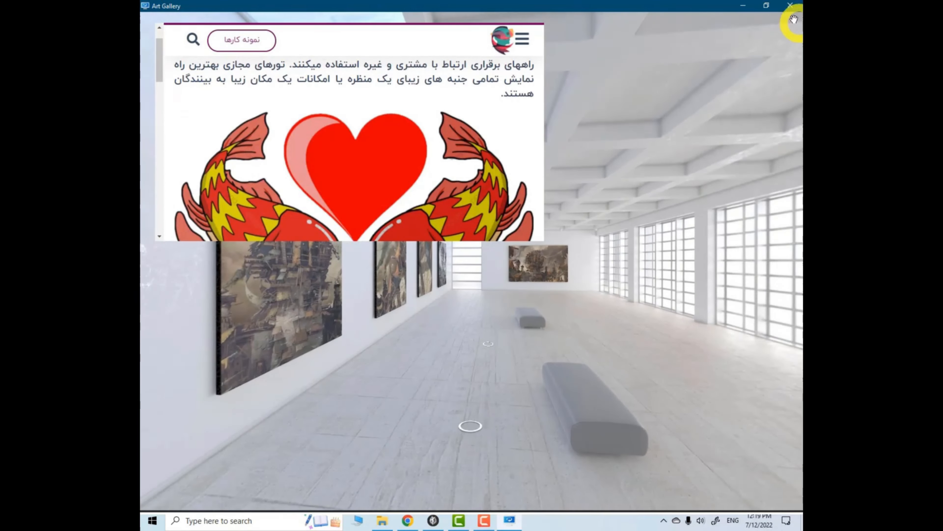
click(790, 5)
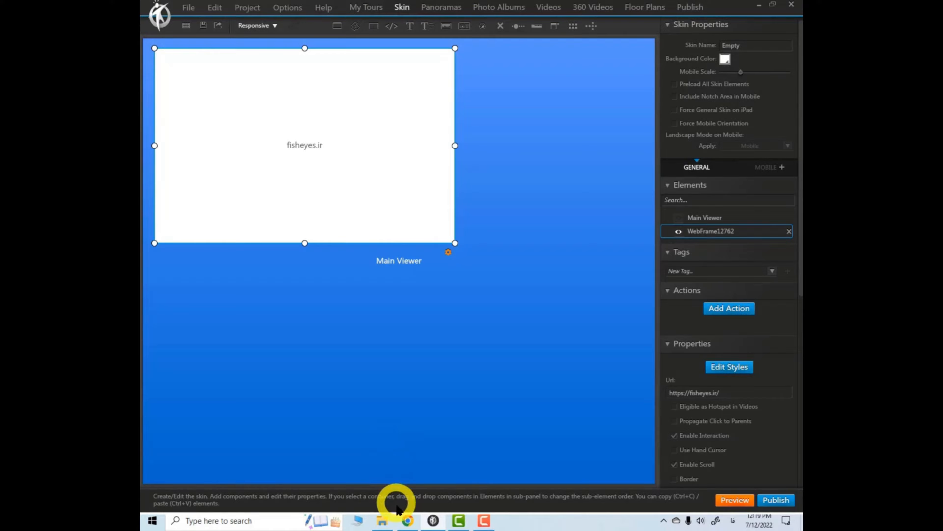
Step: Switch to the Google Maps tab in Chrome, find Tabriz on the map, and select Tabriz Valiasr Hospital
click(407, 521)
click(201, 8)
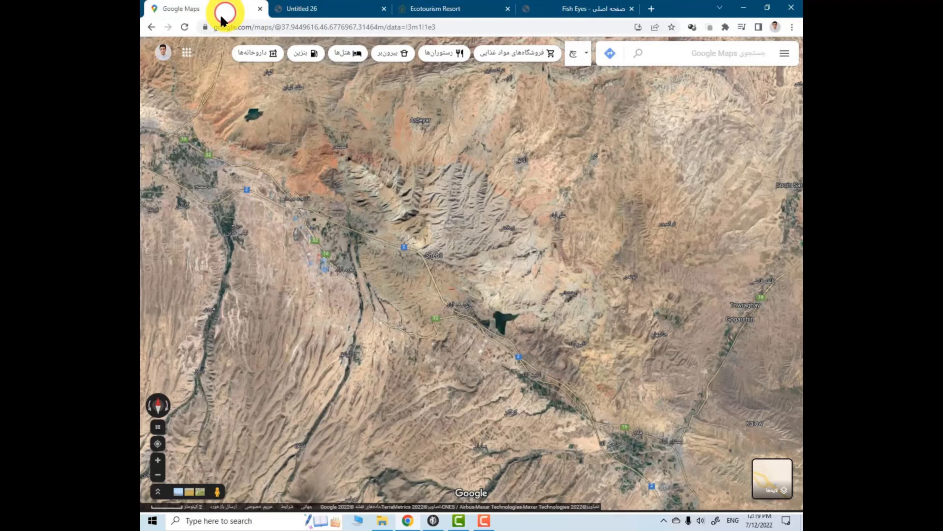
drag(283, 245, 573, 369)
scroll(316, 207, up, 2)
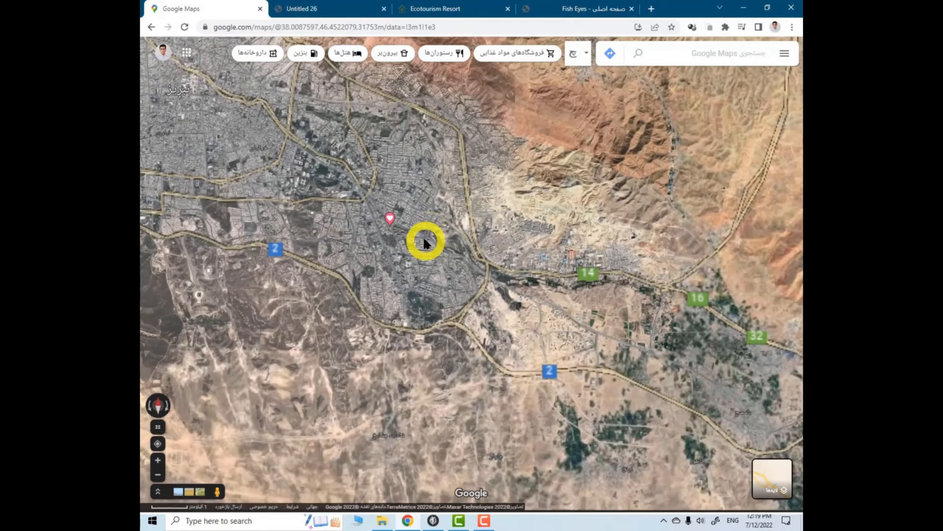
click(389, 217)
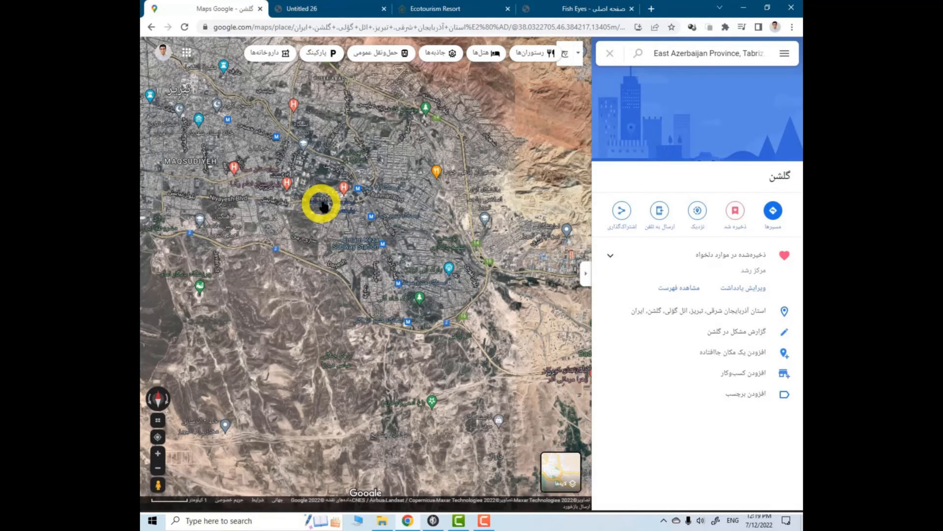
click(344, 188)
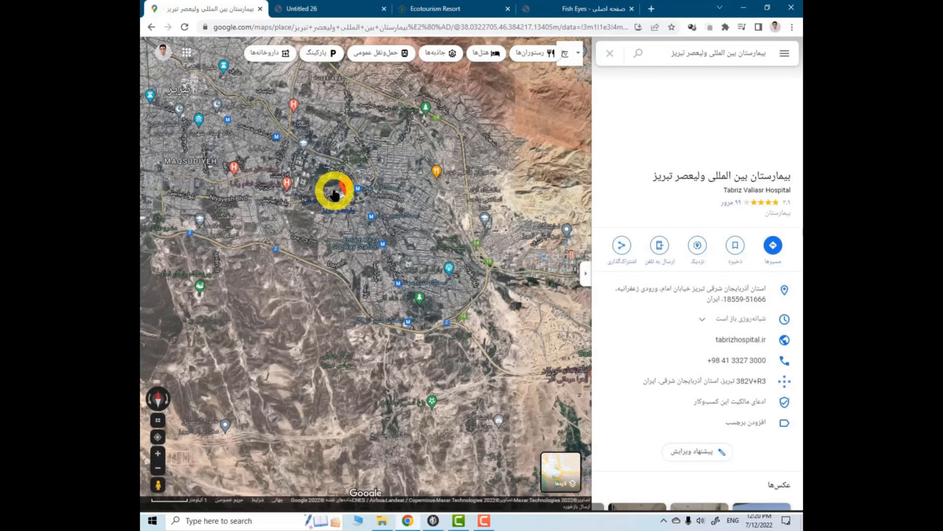
scroll(335, 195, up, 6)
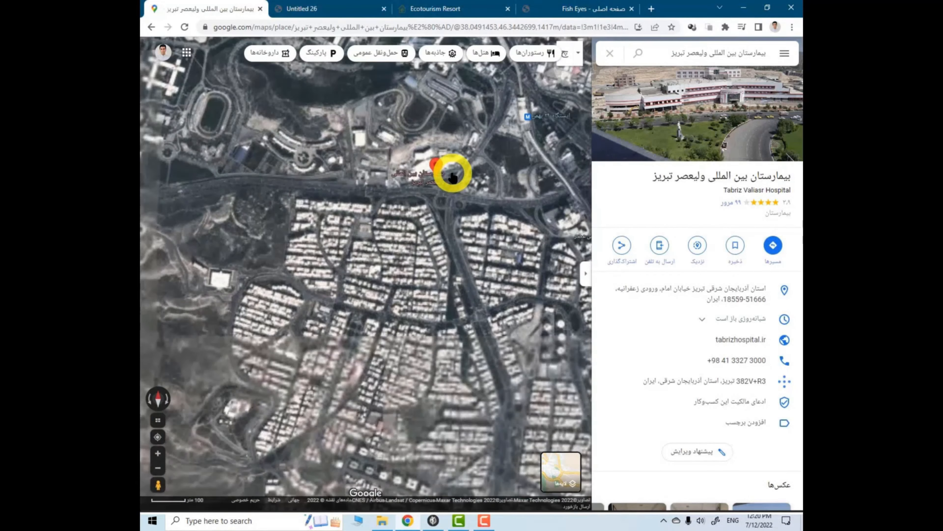
Step: Change the map around the hospital from satellite imagery to the default street map
click(562, 470)
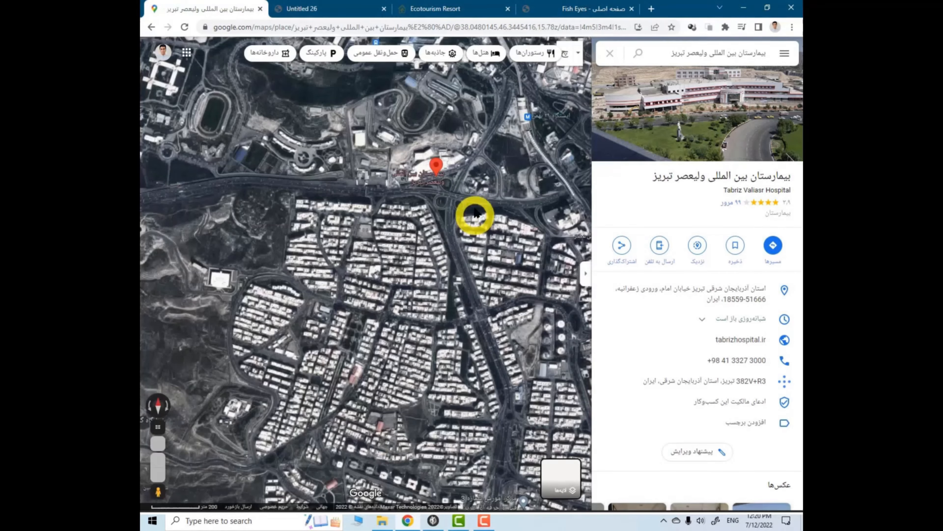
drag(474, 215, 466, 274)
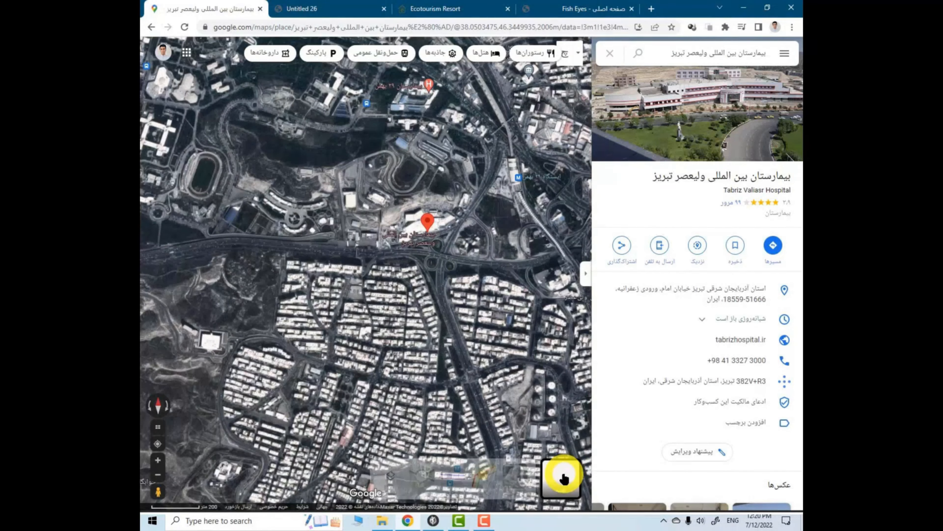
click(564, 477)
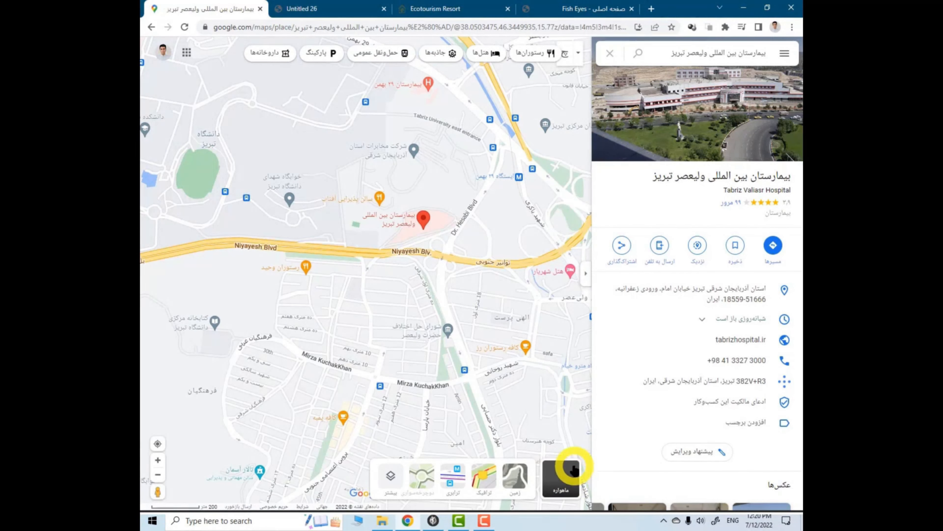
scroll(423, 219, up, 3)
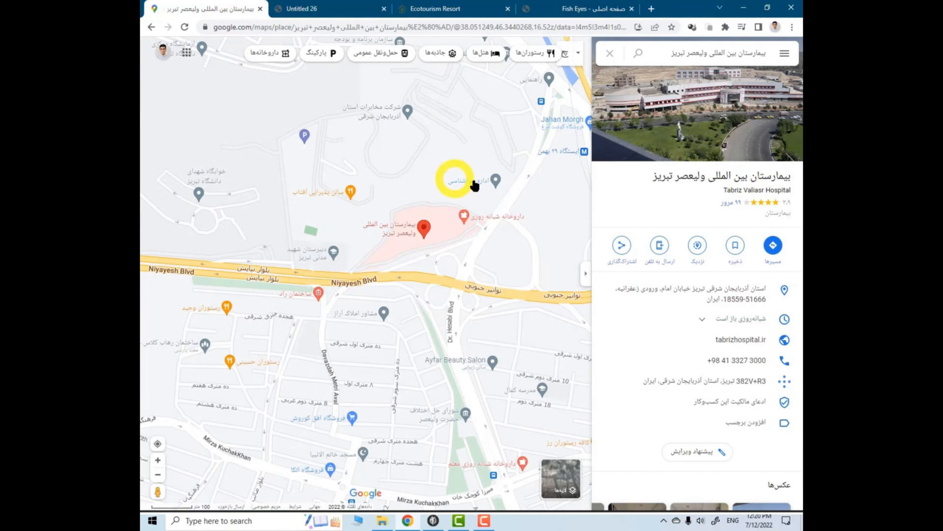
Step: Open the hospital's sharing options and copy the embed-map HTML code
click(622, 246)
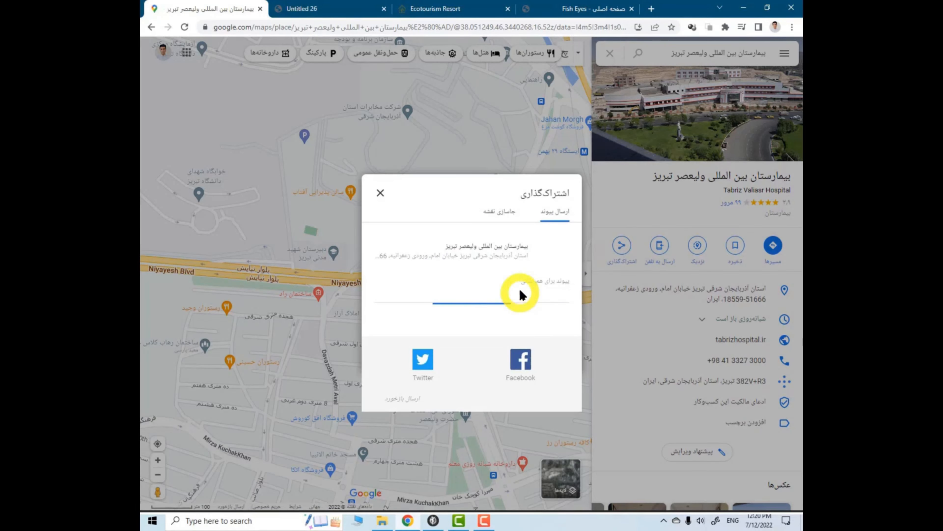
click(493, 214)
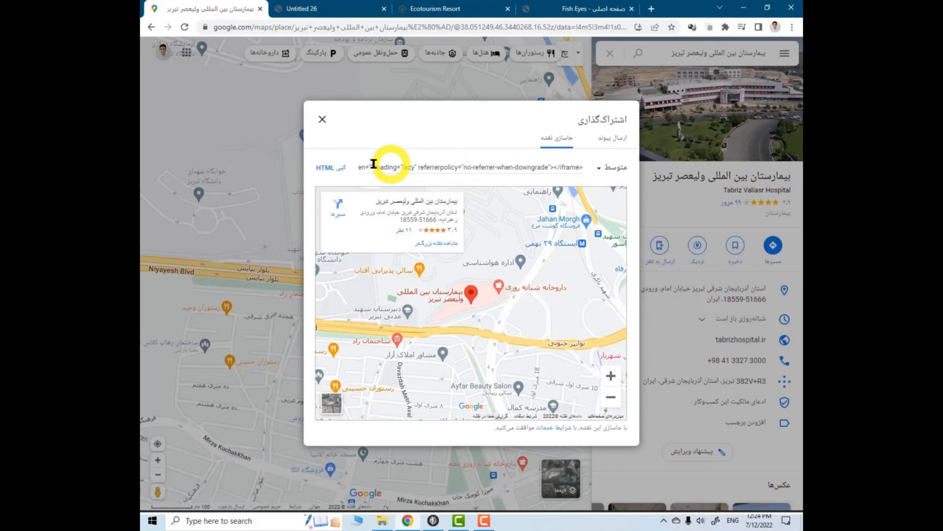
click(331, 167)
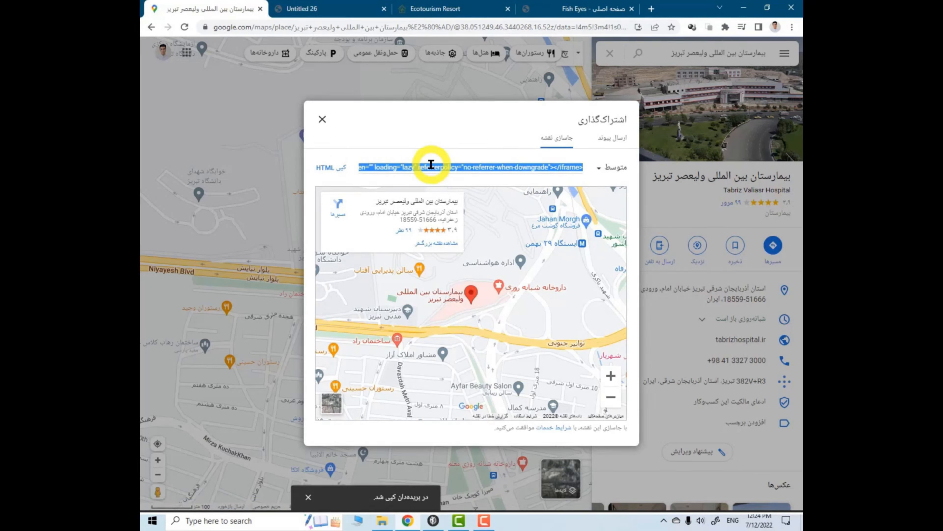
Step: Switch back to the tour editor, set the web frame's URL to the copied Google Maps embed, and preview the tour
click(433, 520)
drag(730, 392, 652, 388)
key(ctrl+v)
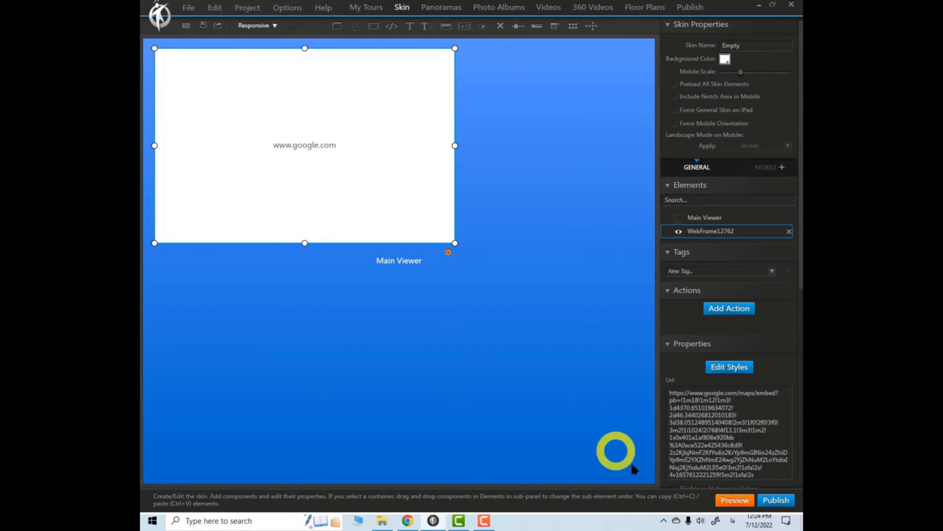
click(736, 501)
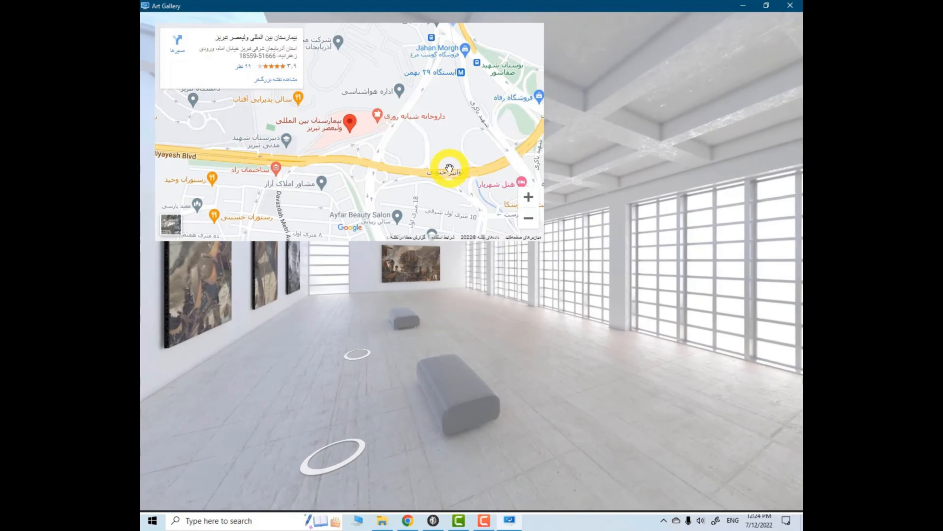
click(789, 6)
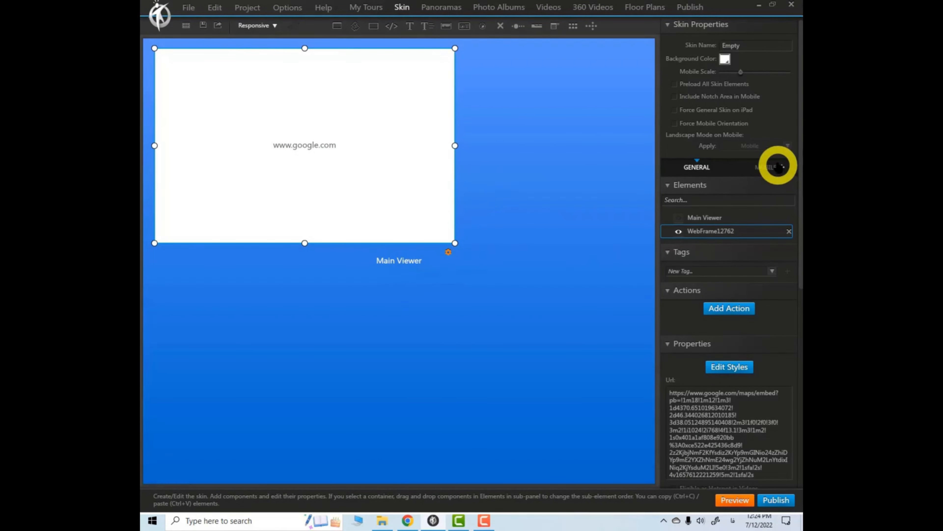
Step: Delete the web frame from the skin elements
drag(800, 133, 799, 243)
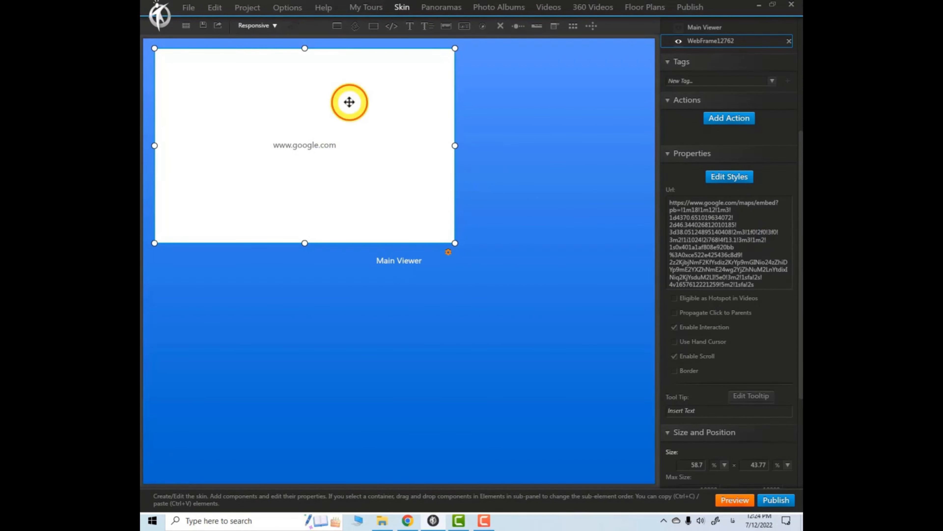
click(789, 40)
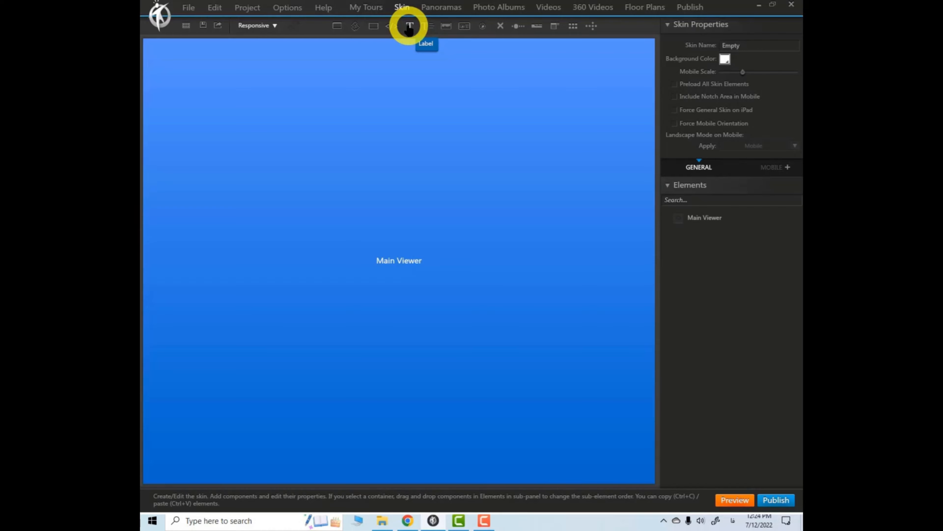
Step: Add a Label near the main viewer's top-left corner and set its text to متن
click(409, 28)
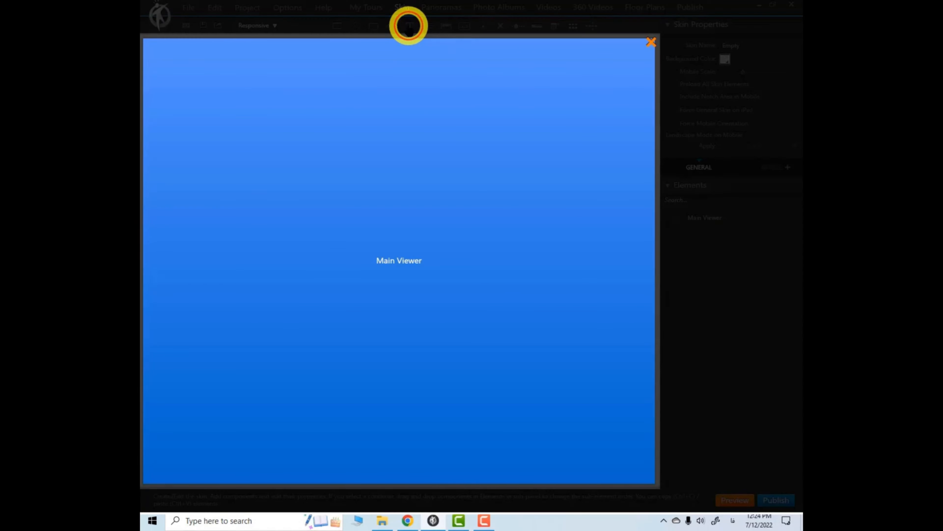
click(278, 76)
drag(317, 89, 278, 108)
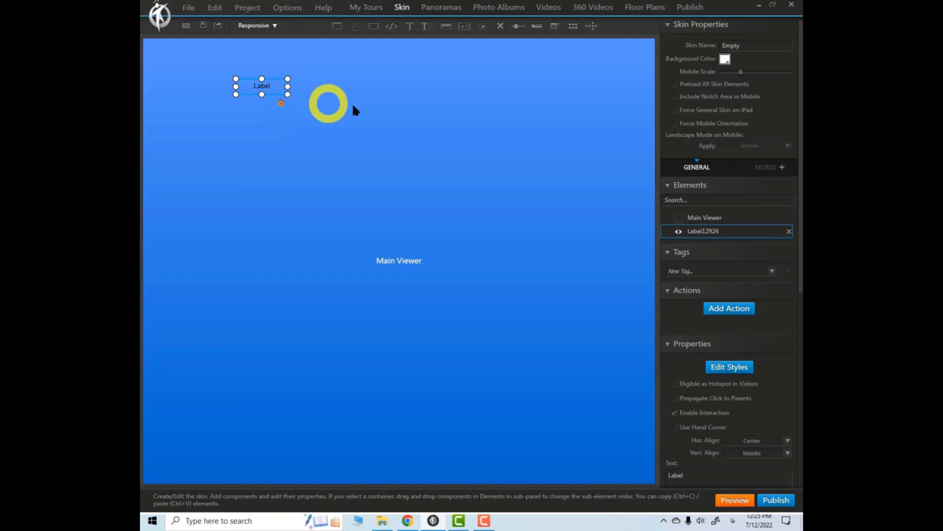
drag(799, 155, 794, 266)
drag(718, 291, 664, 286)
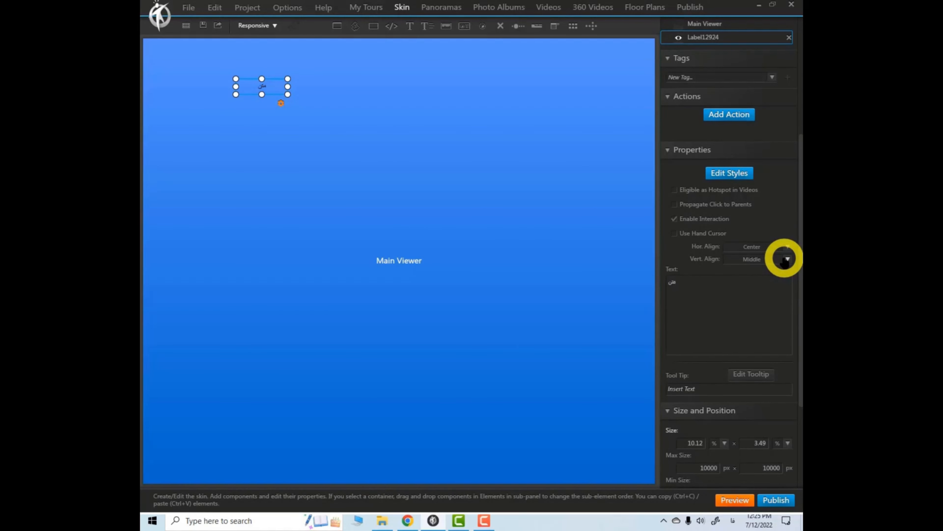
Step: Change the units of the label's width and height to px
drag(801, 278, 800, 349)
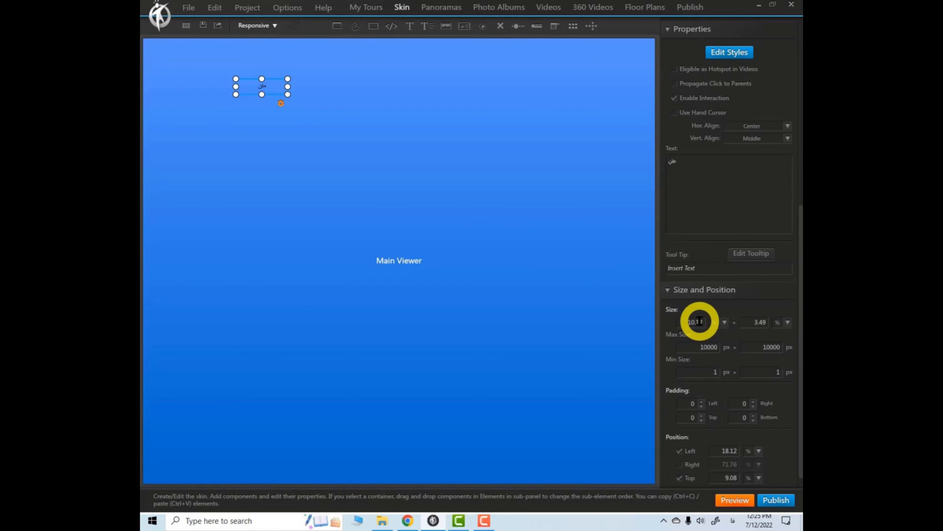
click(724, 323)
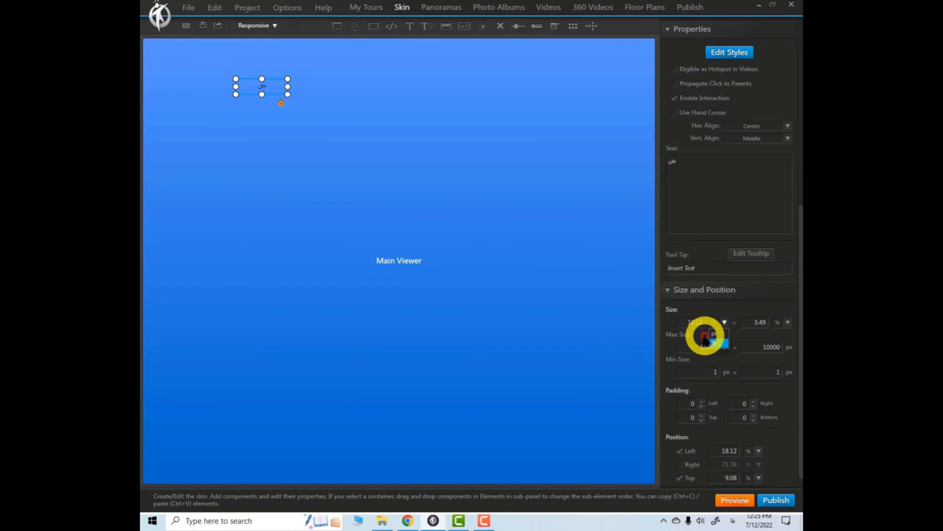
click(717, 333)
click(787, 322)
click(779, 333)
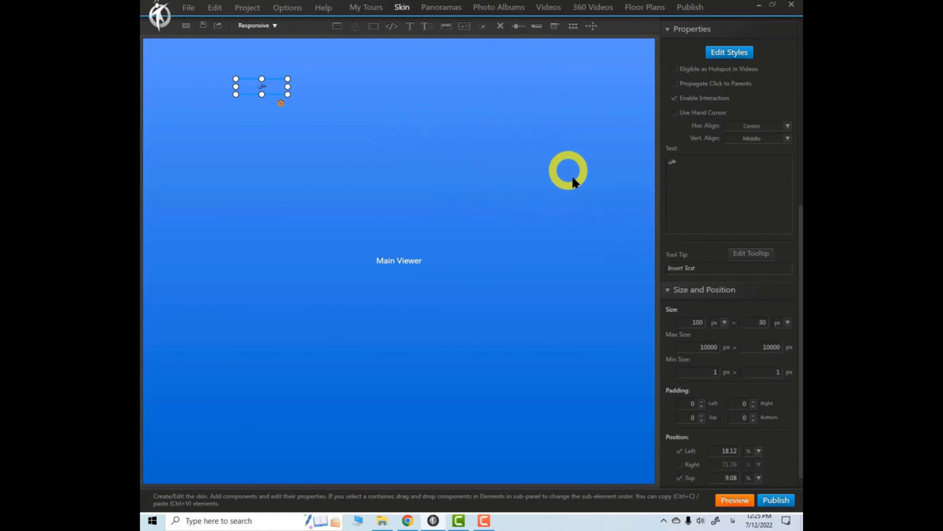
Step: Open the label's styles and give it a black background with an opacity of 0.47
scroll(799, 296, up, 5)
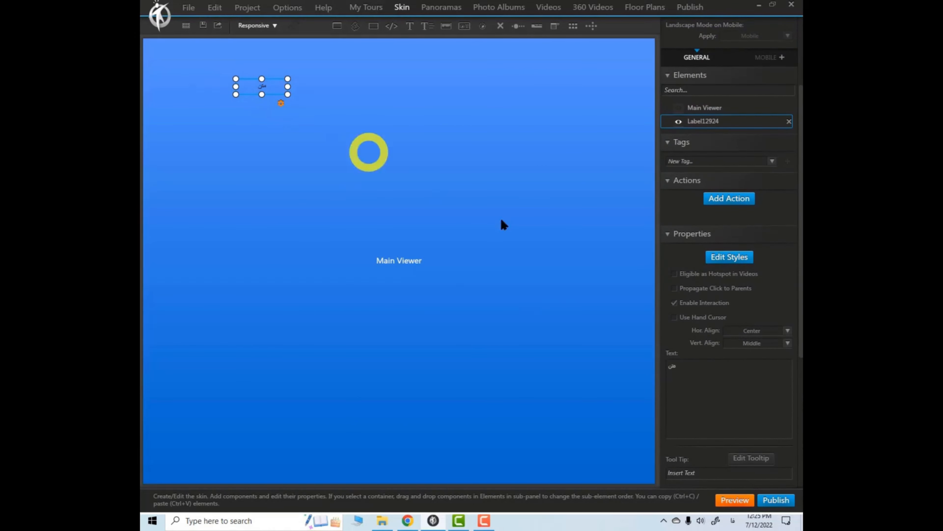
click(739, 260)
drag(524, 179, 455, 139)
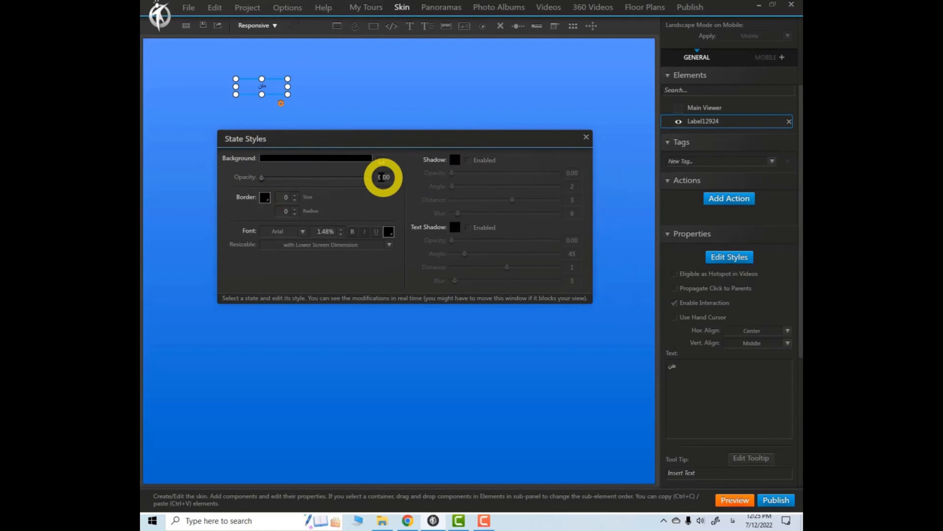
click(261, 159)
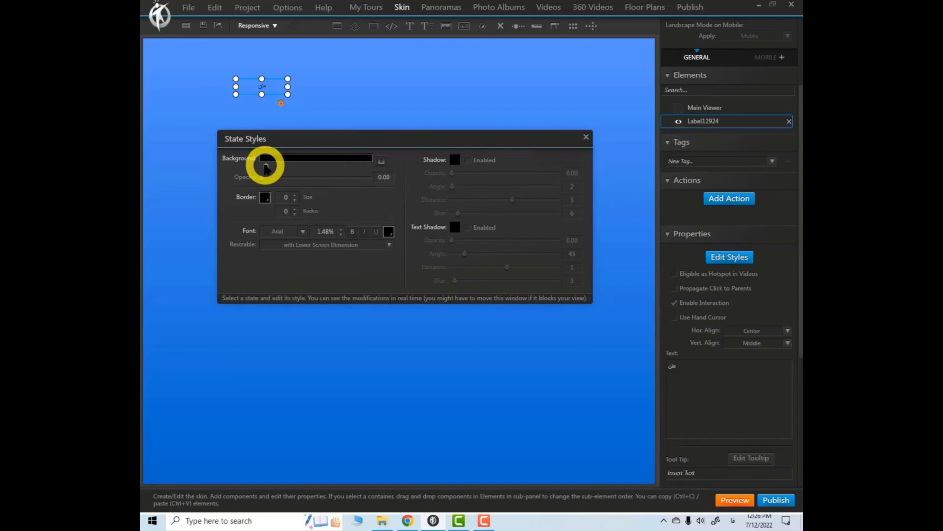
drag(262, 178, 314, 186)
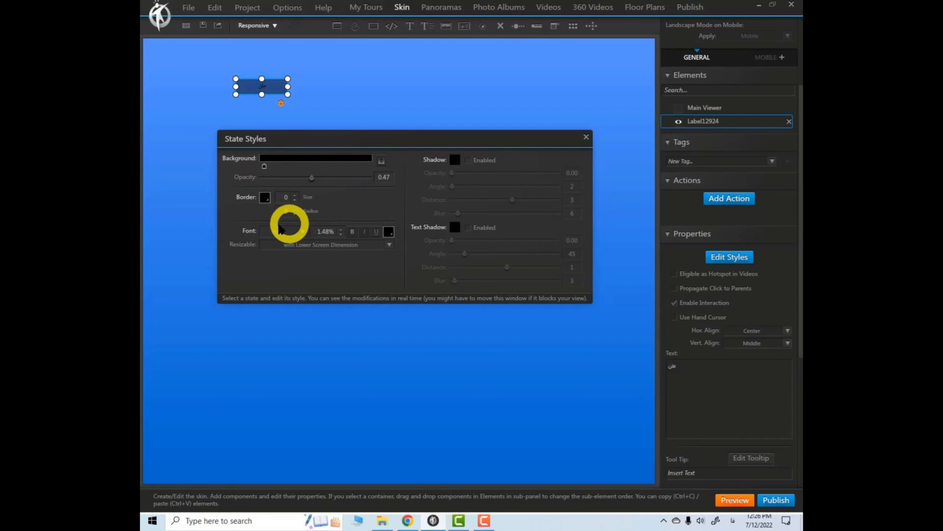
Step: Set the label's font to B Arshia at 20 px with resizing set to No
click(303, 232)
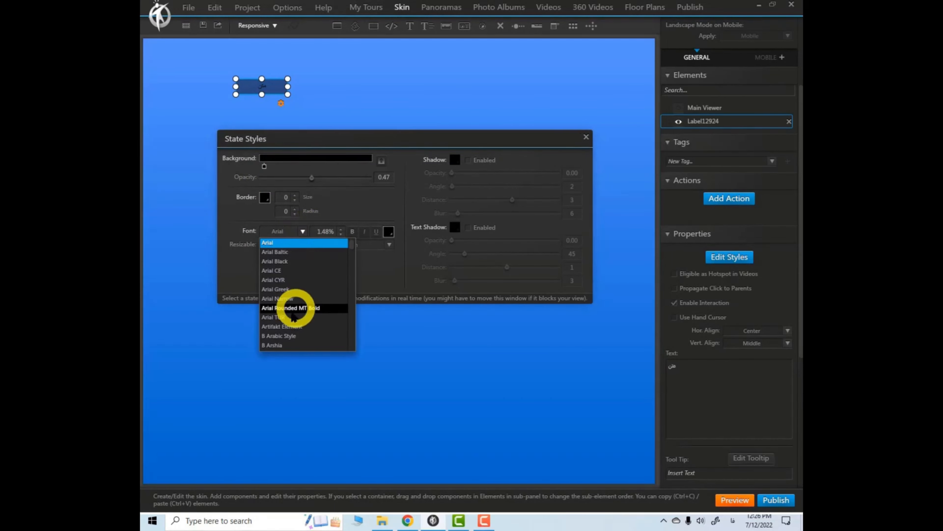
click(273, 345)
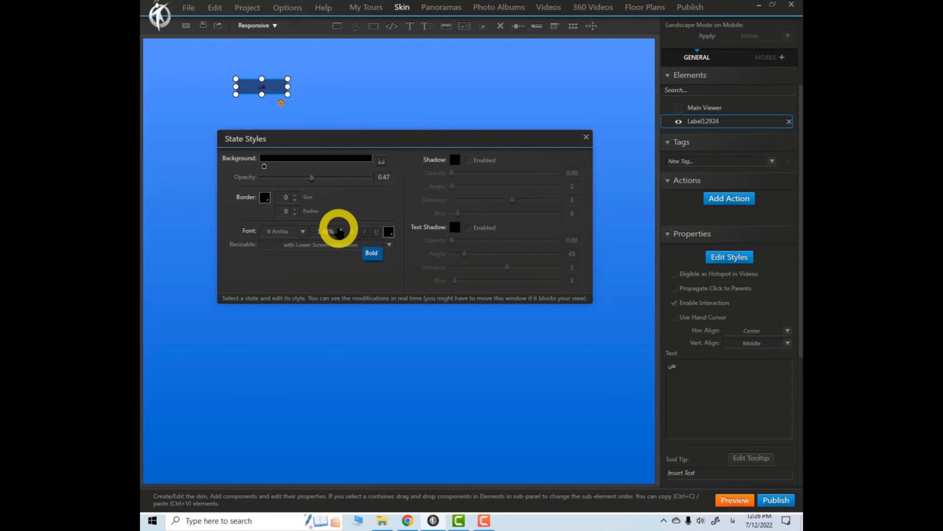
click(390, 245)
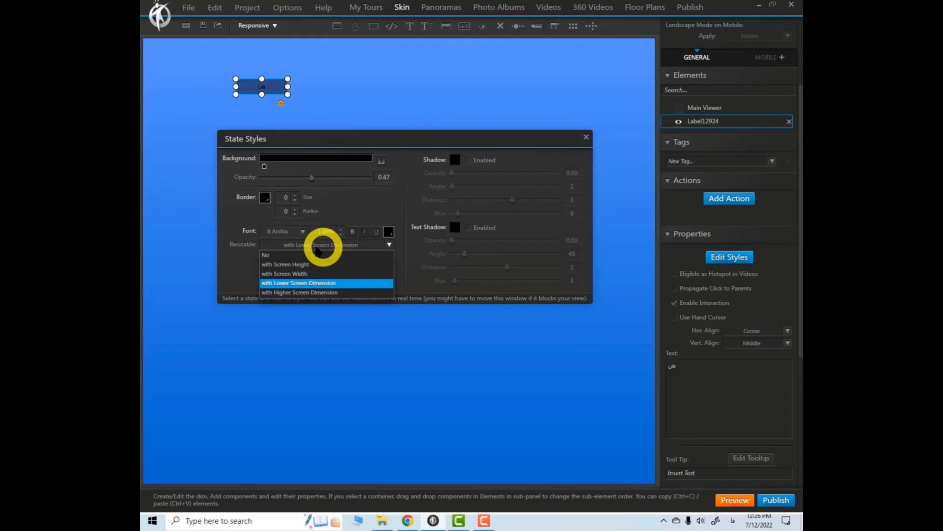
click(267, 256)
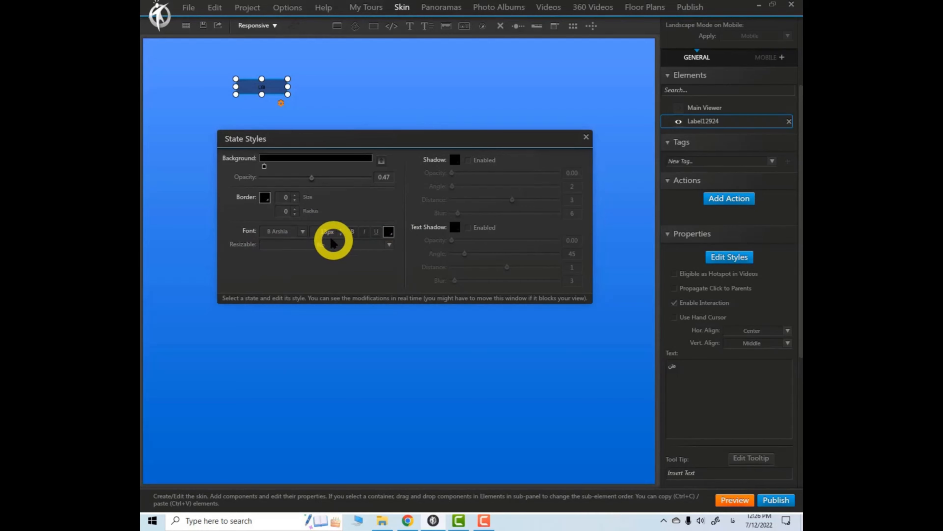
click(376, 261)
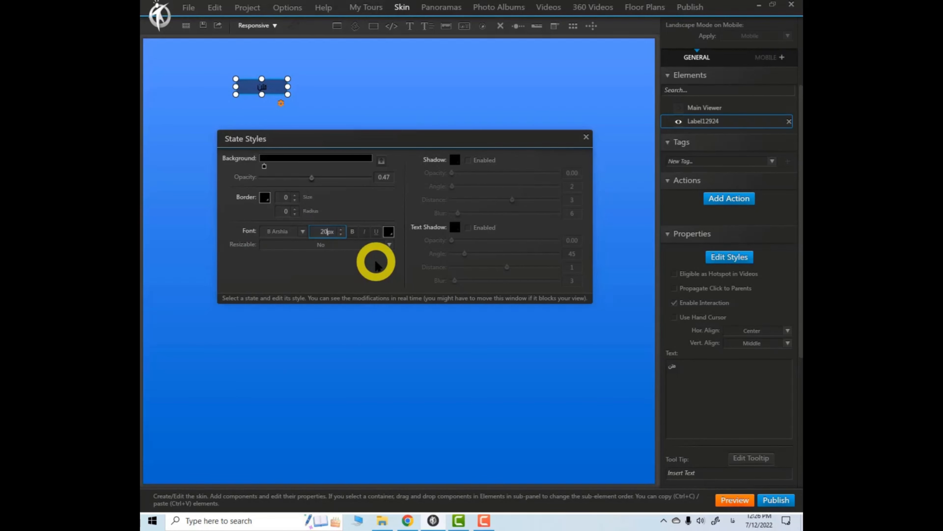
Step: Make the label's text white, try bold on it, and set it to italic without bold
click(389, 231)
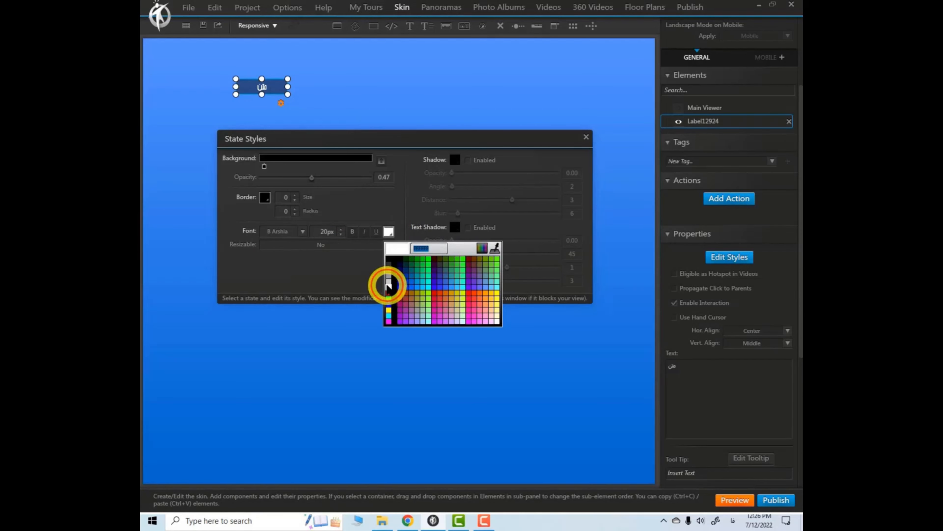
click(388, 286)
click(353, 231)
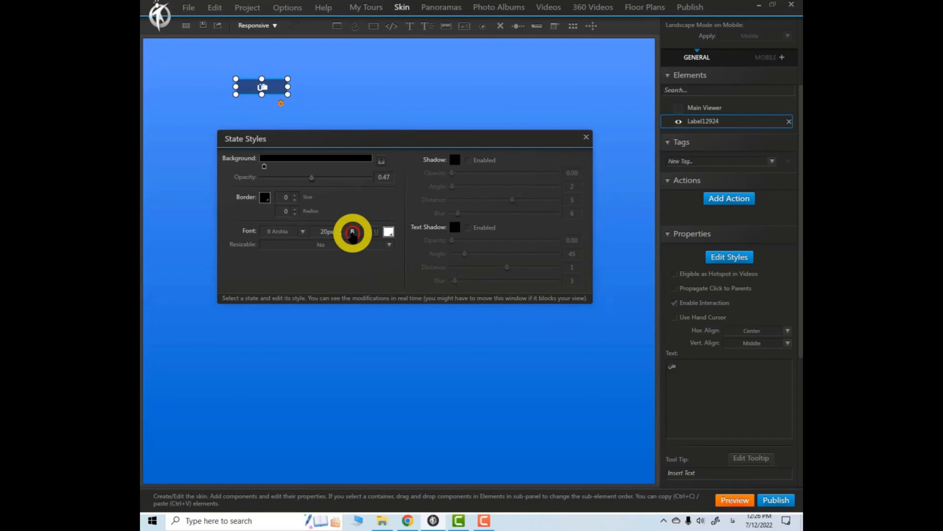
click(354, 232)
click(364, 232)
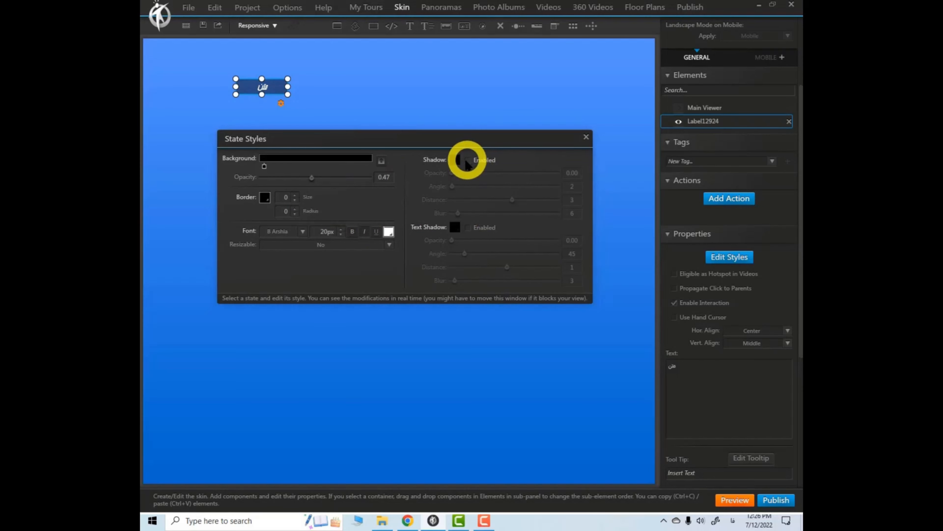
Step: Close the style settings, try the label in the main viewer's upper-right corner, and delete it
click(586, 137)
click(356, 171)
click(278, 90)
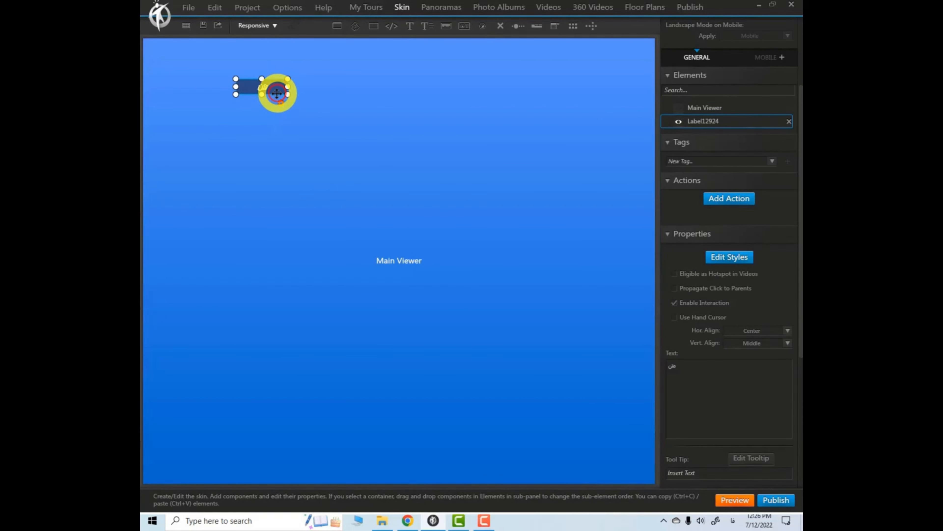
drag(277, 94, 611, 68)
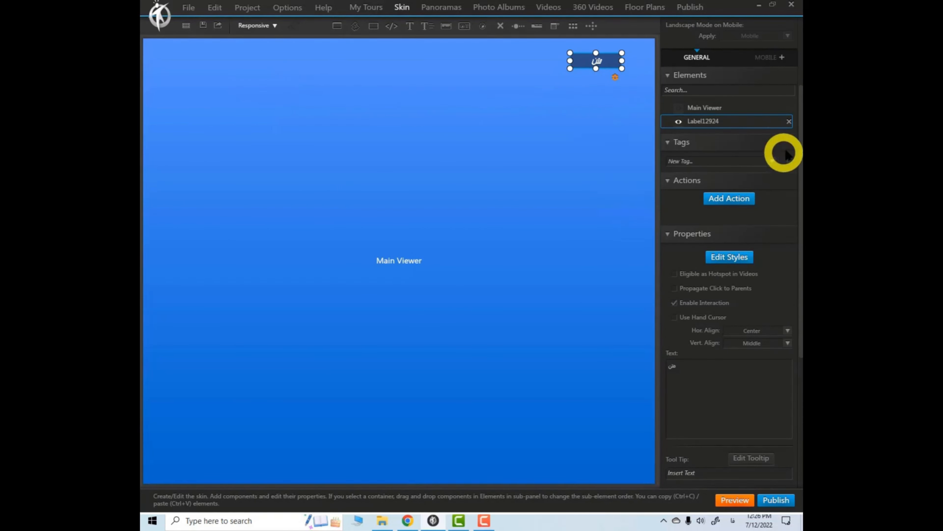
click(789, 122)
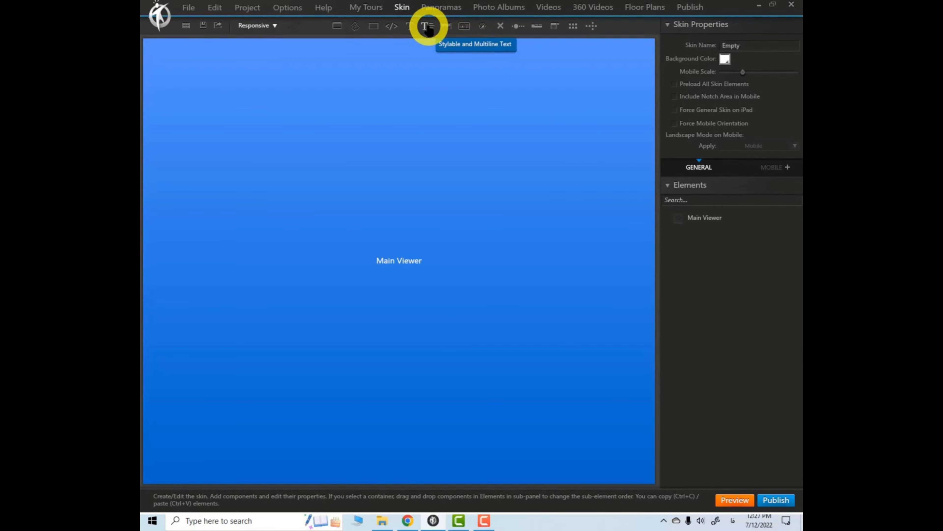
Step: Add a stylable multiline text element to the skin using library item 1
click(428, 27)
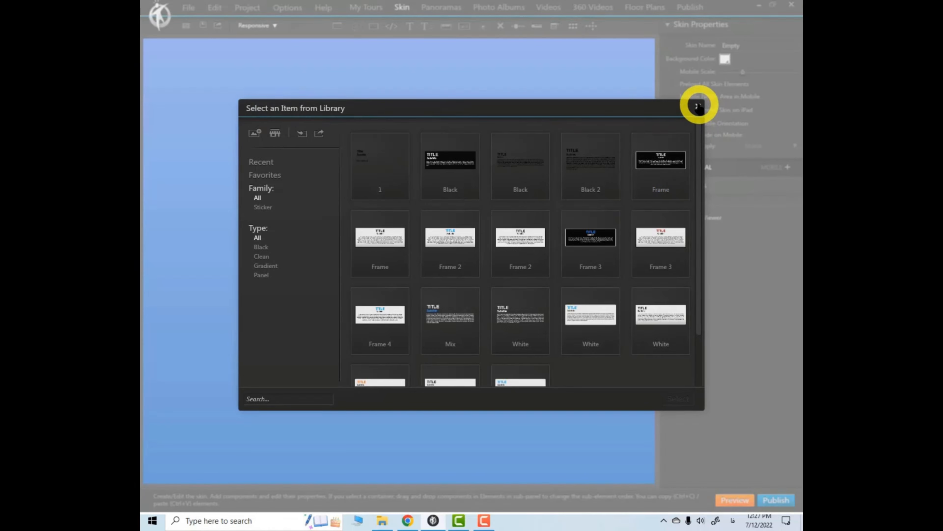
click(697, 106)
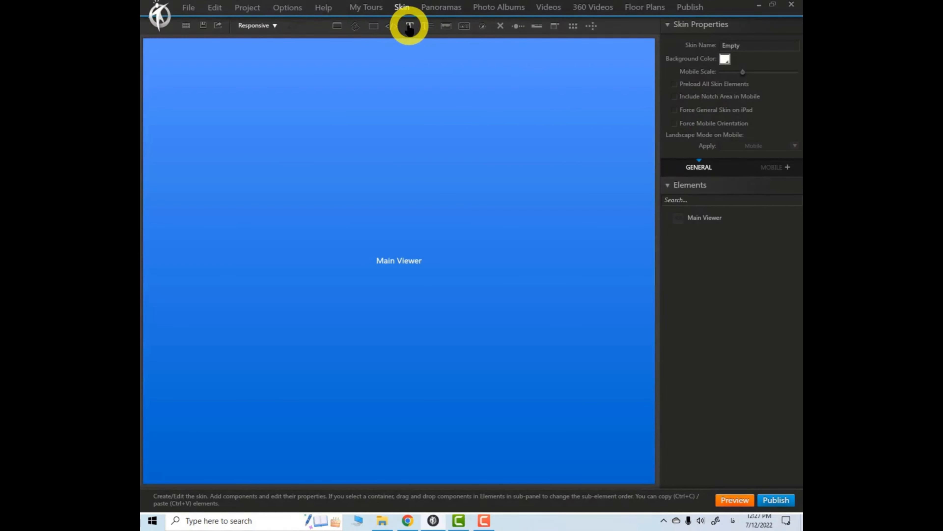
click(427, 27)
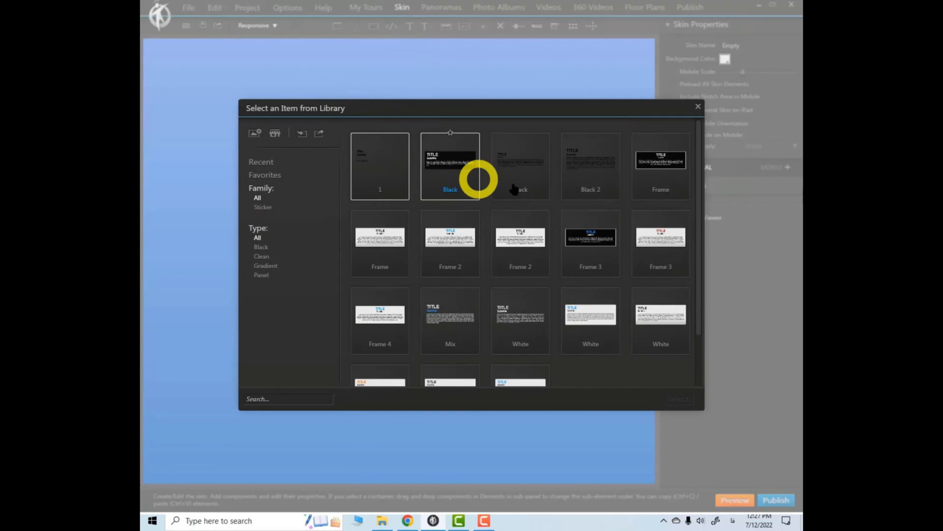
drag(695, 152, 699, 234)
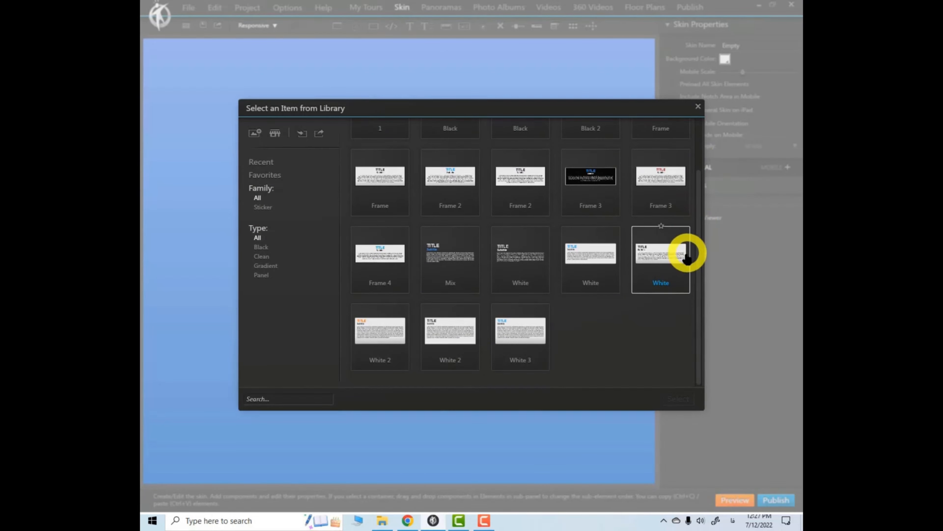
scroll(662, 257, up, 2)
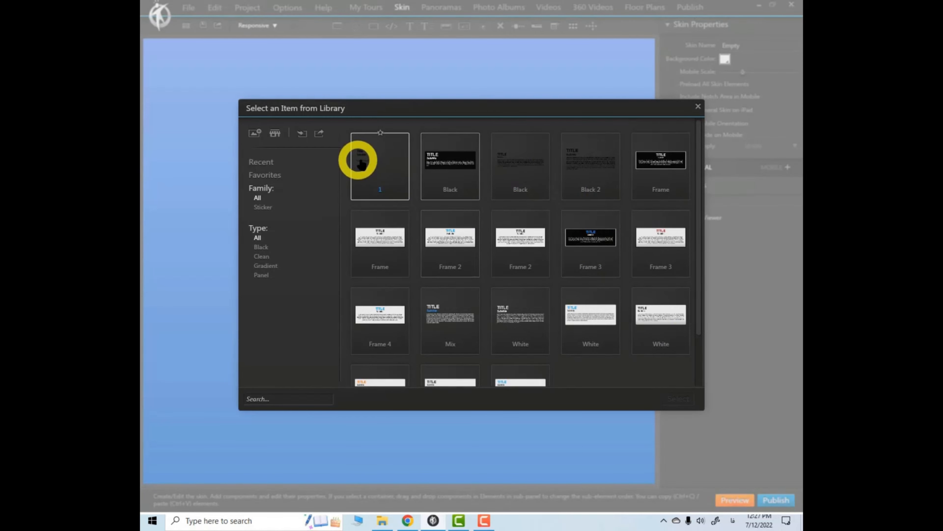
click(374, 171)
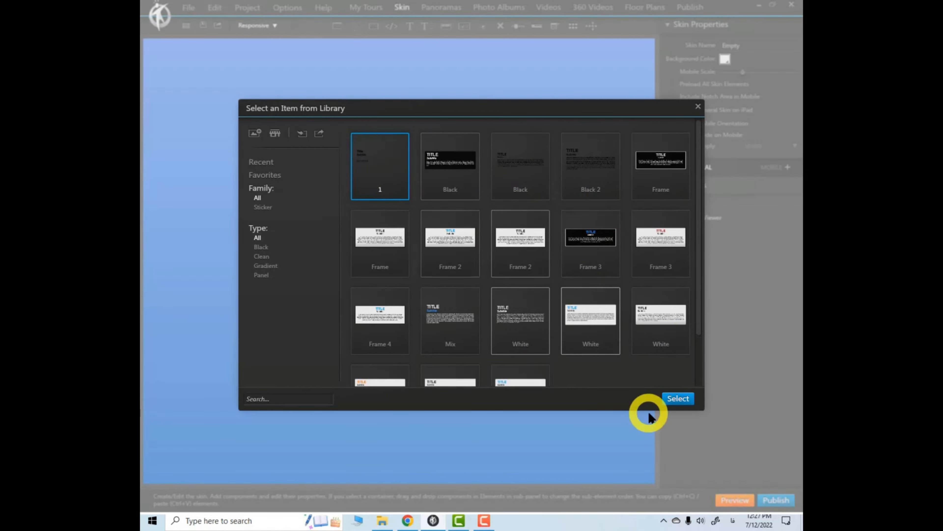
click(675, 399)
click(186, 101)
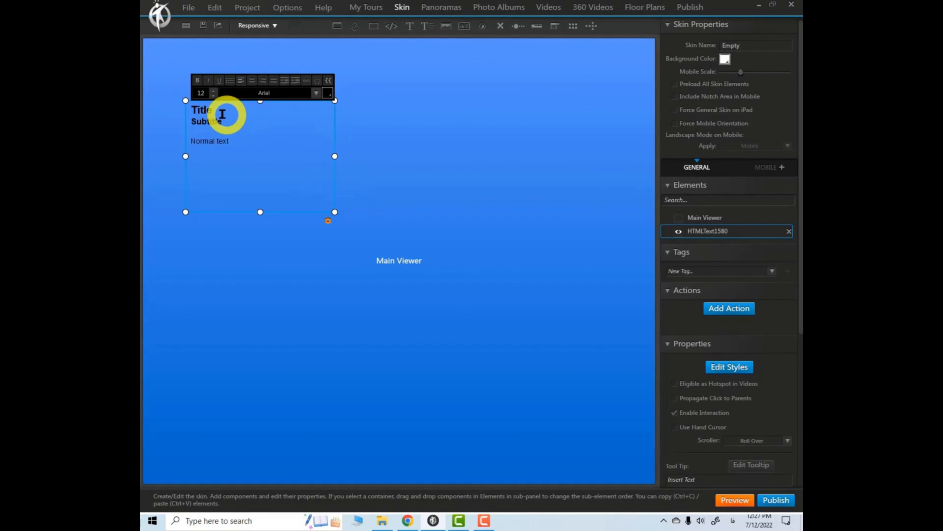
Step: Right-align all of the text in the new text element
click(218, 110)
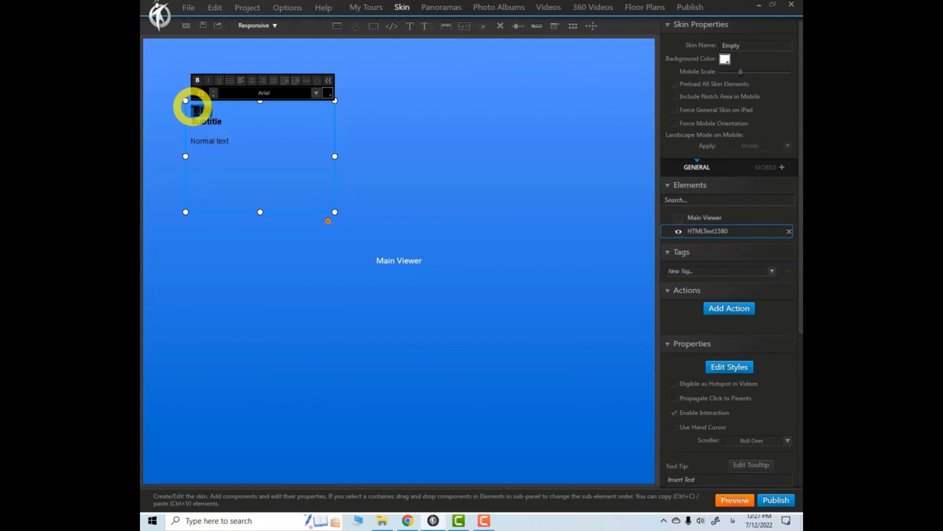
click(229, 144)
key(ctrl+a)
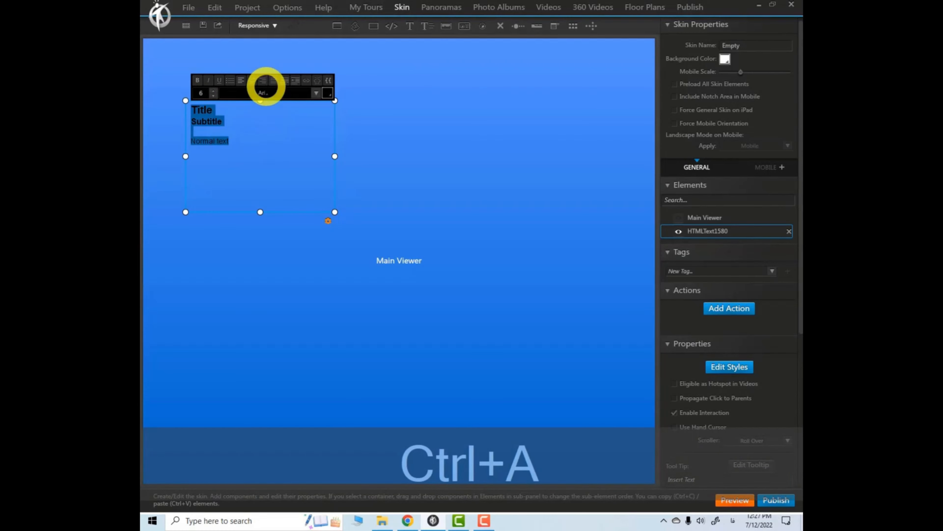
click(263, 80)
Step: Replace the title with "عنوان" and the subtitle with "زیر عنوان", and delete the normal text line
click(316, 109)
drag(308, 109, 330, 109)
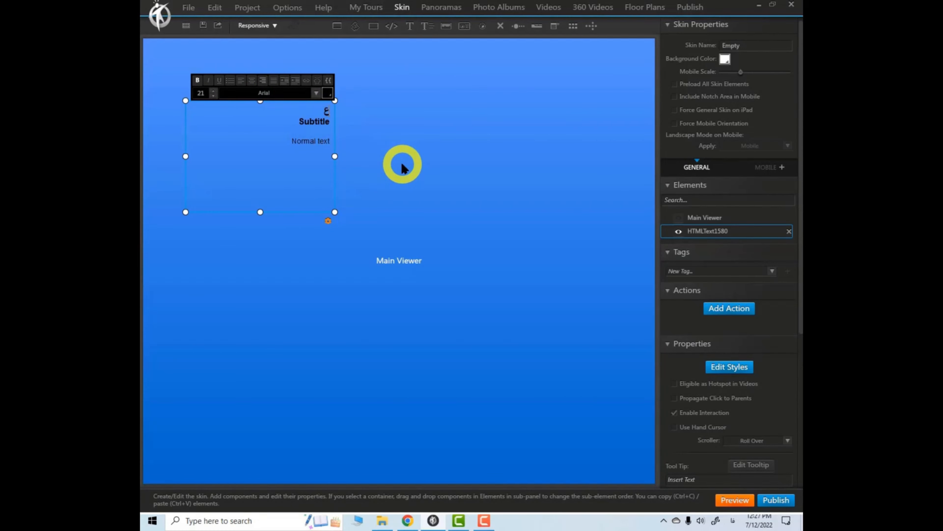
drag(299, 121, 330, 123)
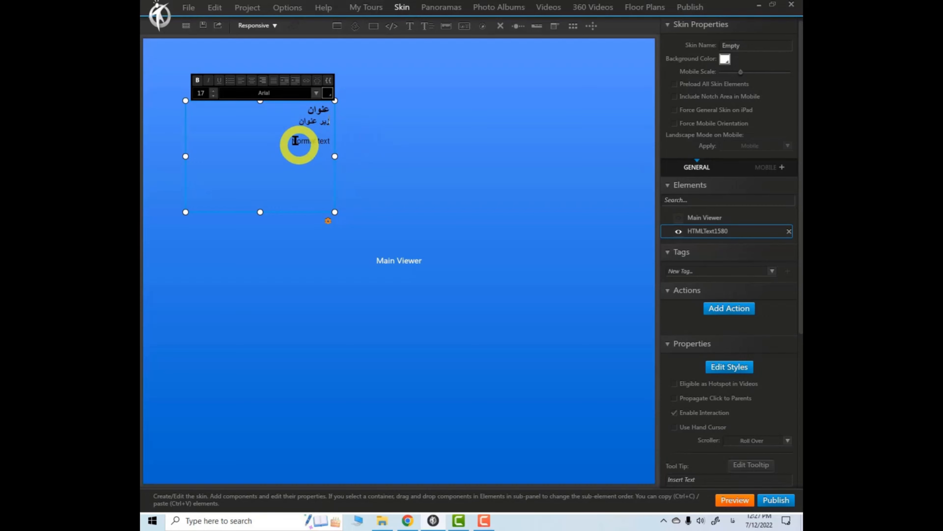
drag(284, 142, 339, 142)
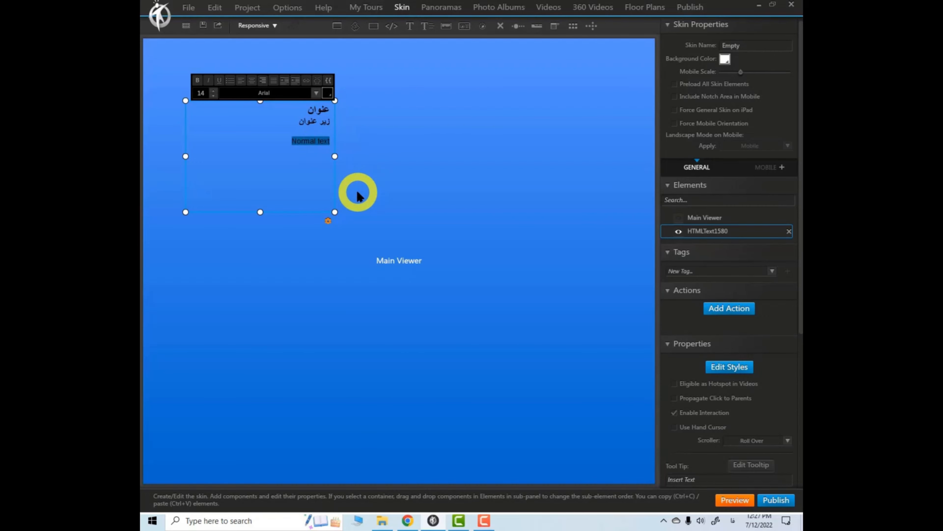
key(Delete)
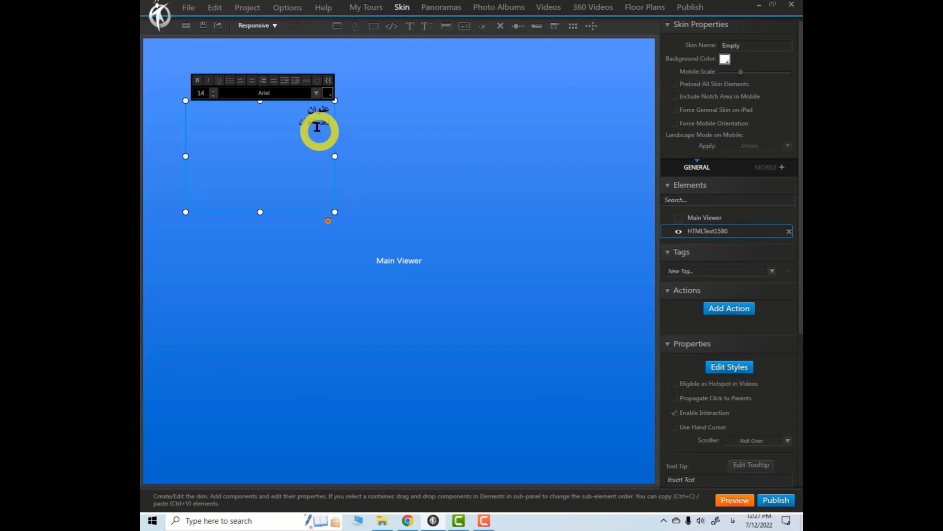
Step: Reword the subtitle as "عنوان پامکان"
click(321, 123)
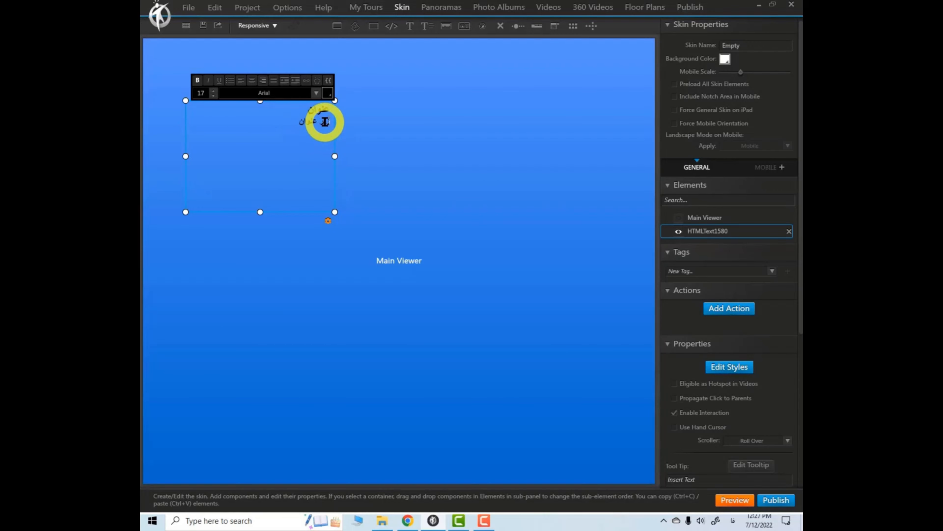
key(Delete)
key(Delete)
click(311, 126)
text(پامکان)
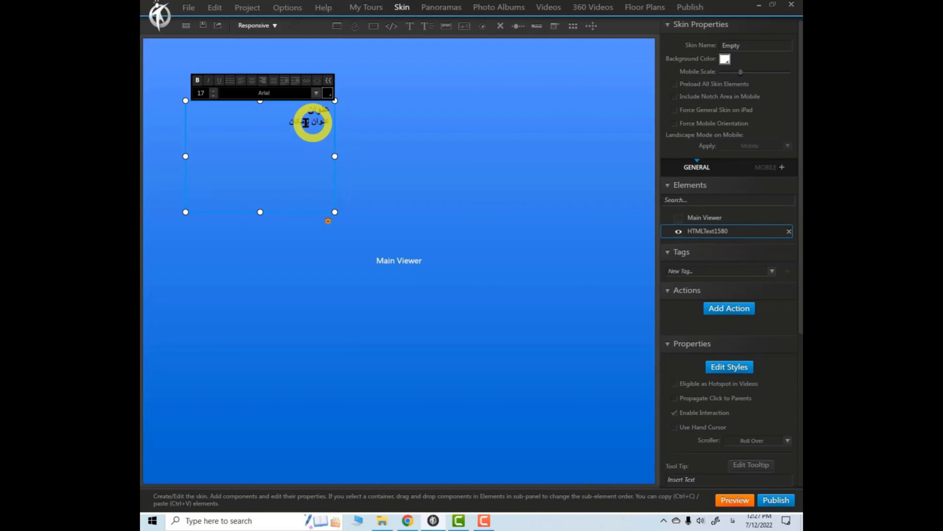
Step: Move the text element into the upper-right corner of the main viewer
click(321, 138)
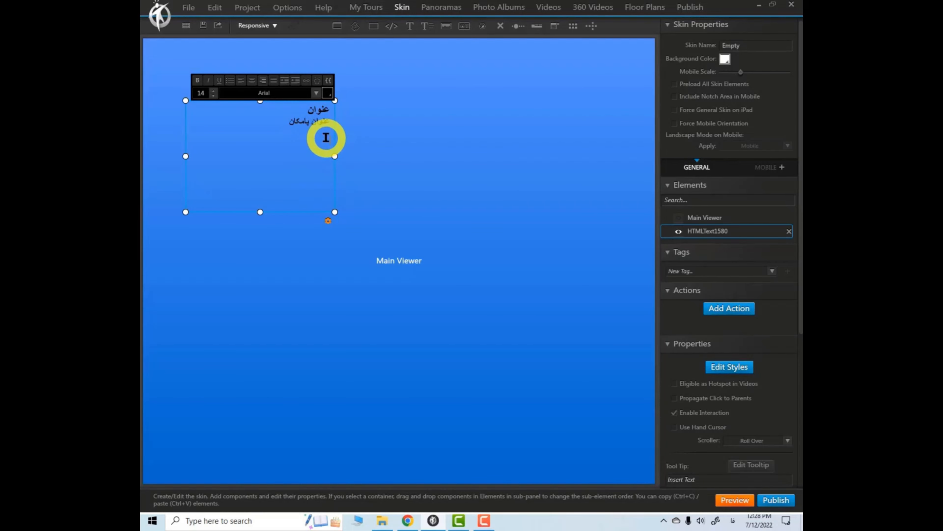
click(380, 113)
click(331, 122)
drag(334, 122, 649, 60)
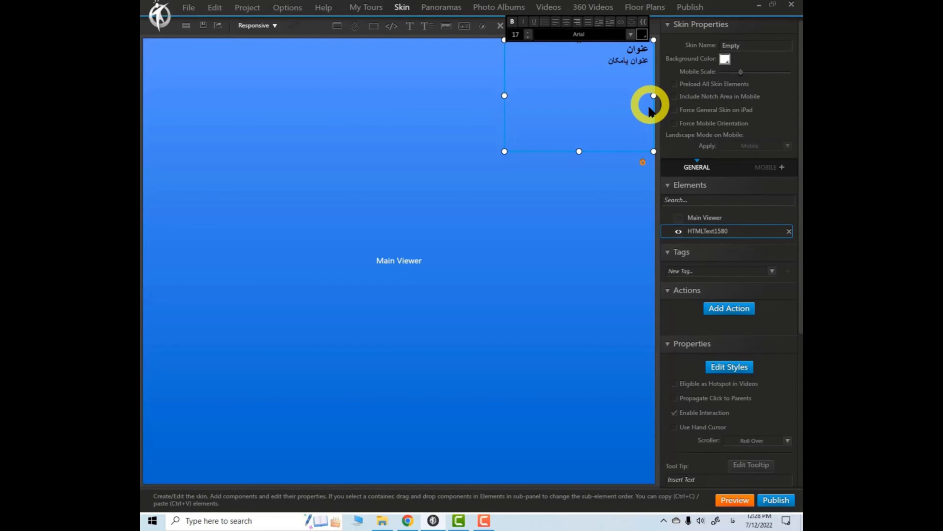
Step: Correct the subtitle to "عنوان مکان", try joining it to the title with a colon, and undo the colon
key(BackSpace)
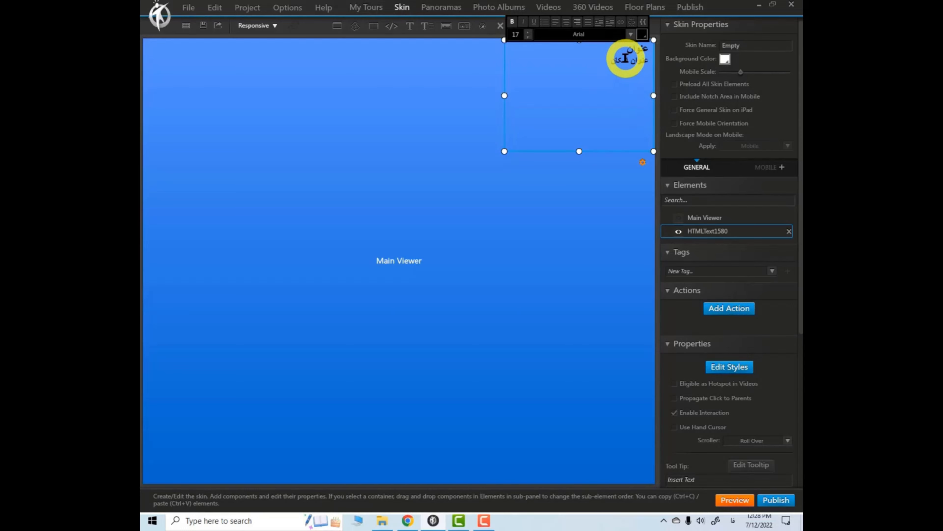
click(651, 76)
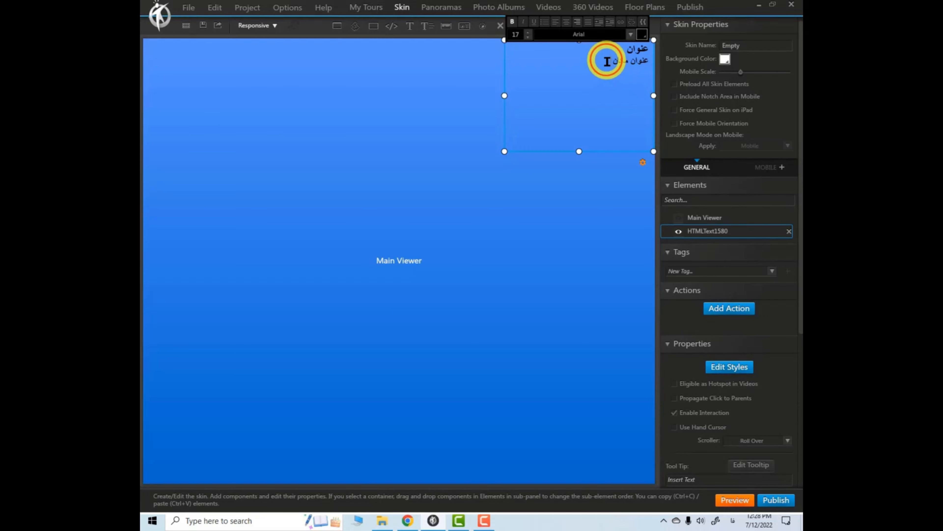
text(: عنوان مکان)
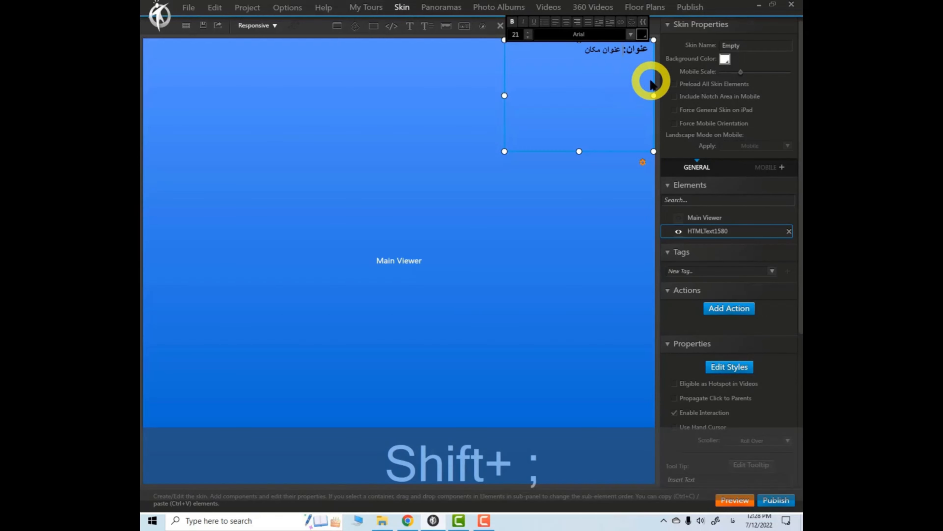
key(ctrl+z)
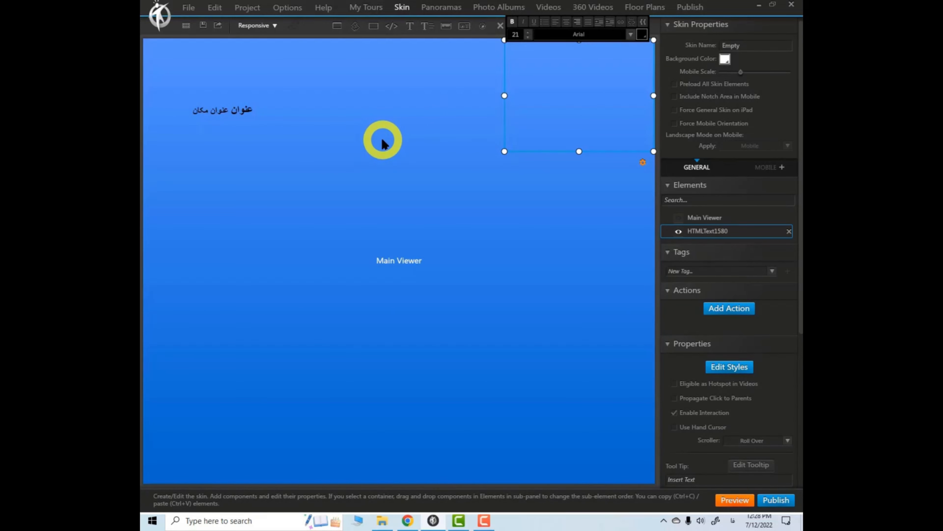
Step: Reselect the text element and place it near the upper-right corner of the main viewer
click(362, 141)
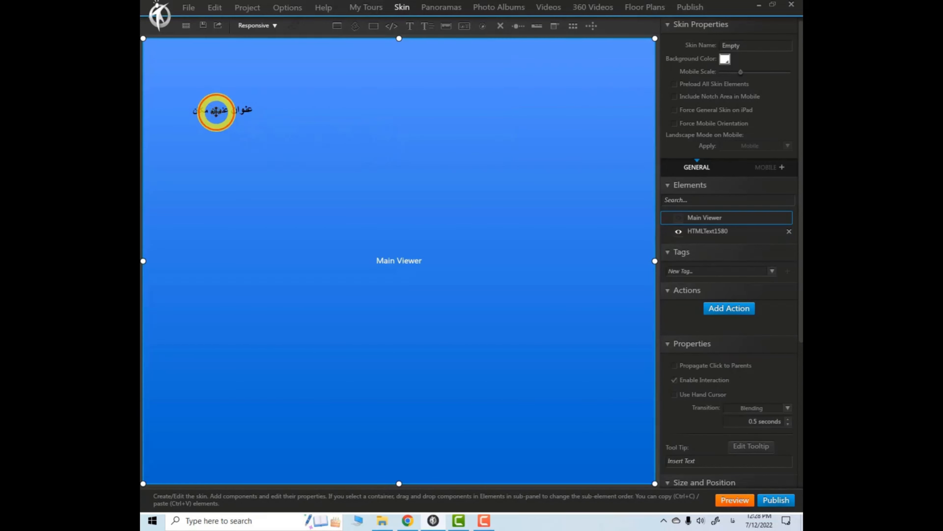
click(217, 113)
drag(258, 122, 651, 70)
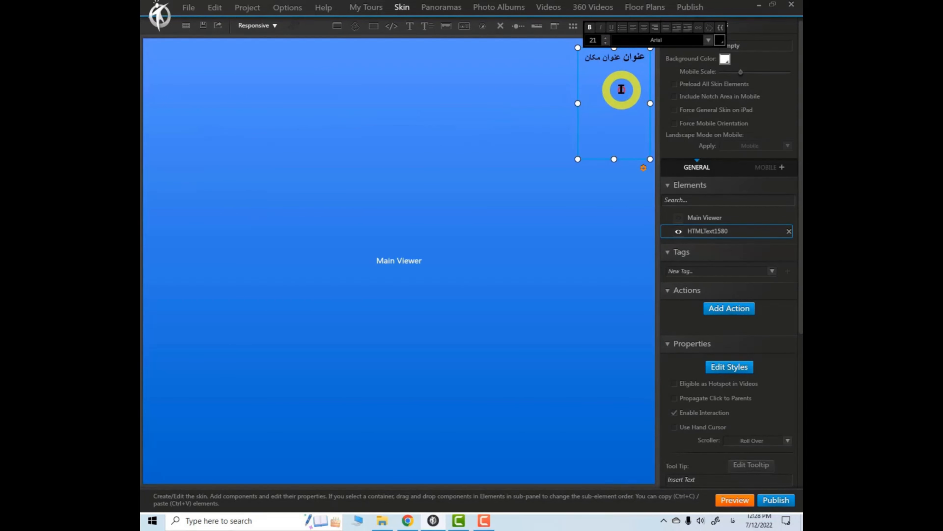
Step: Put "عنوان مکان" on its own line under the title and add an empty line below it
key(Return)
click(606, 67)
click(635, 90)
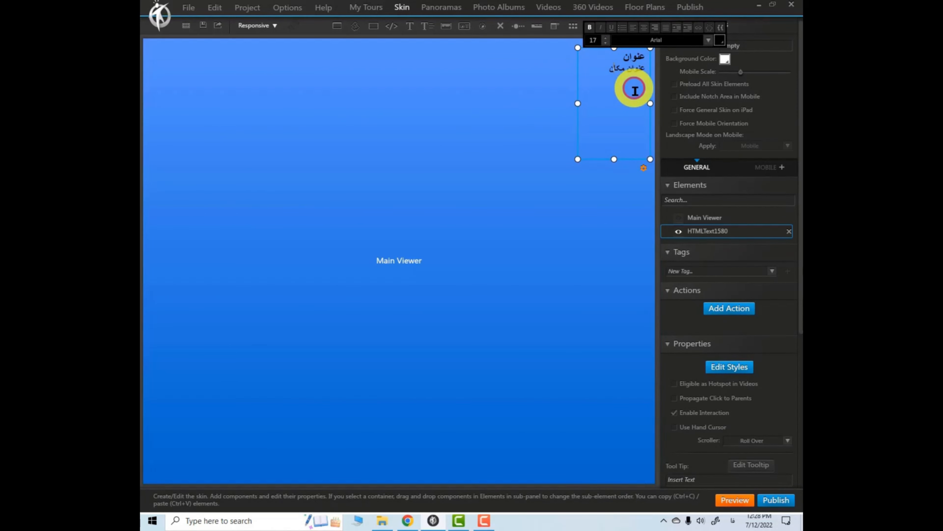
key(shift+semicolon)
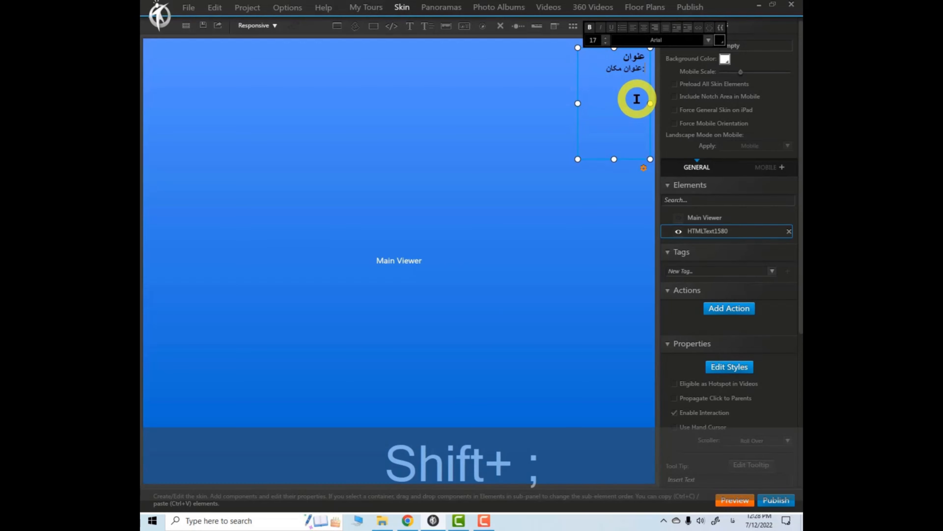
key(BackSpace)
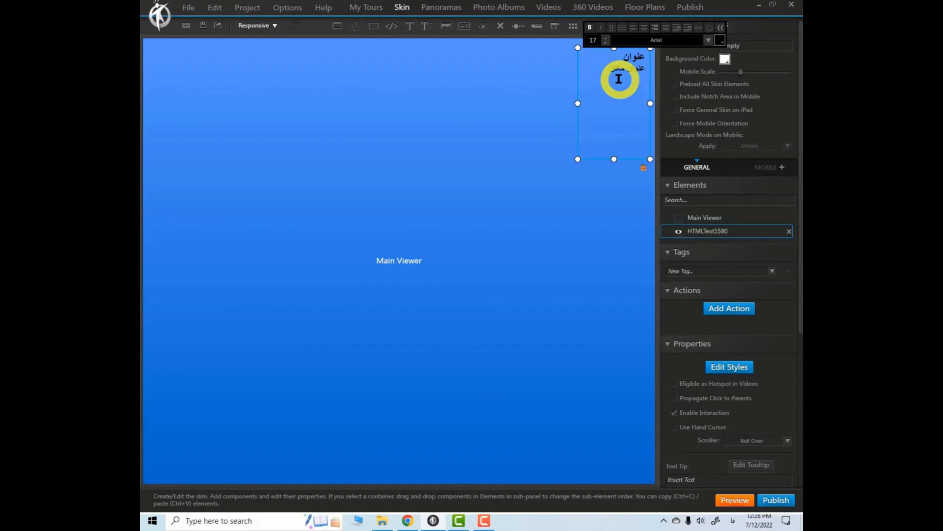
key(shift+End)
key(Return)
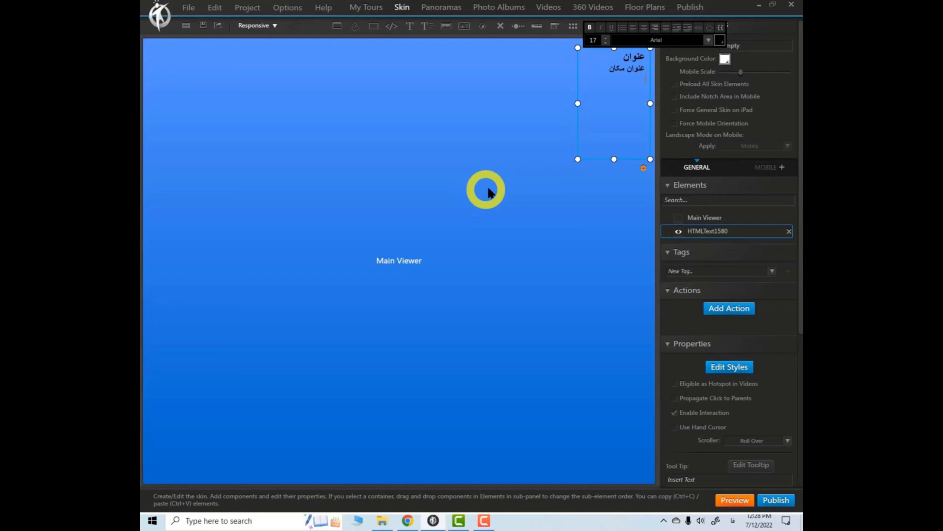
Step: Widen the text element slightly and insert the Media Title variable on the empty line under "عنوان مکان"
drag(567, 103, 565, 104)
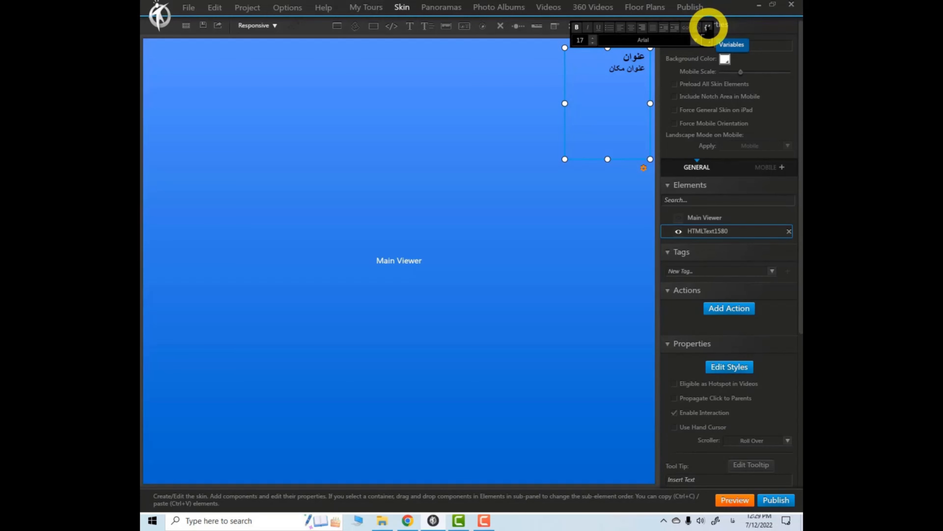
click(708, 28)
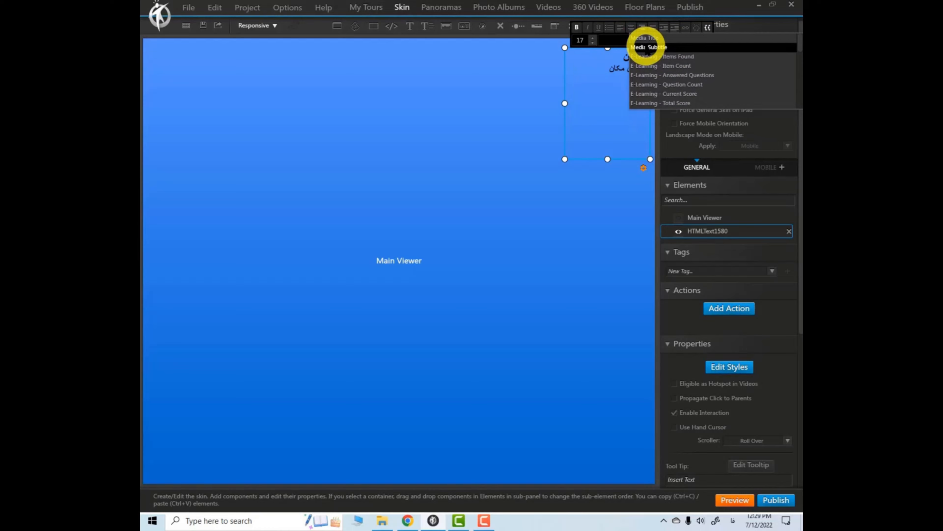
scroll(646, 47, down, 5)
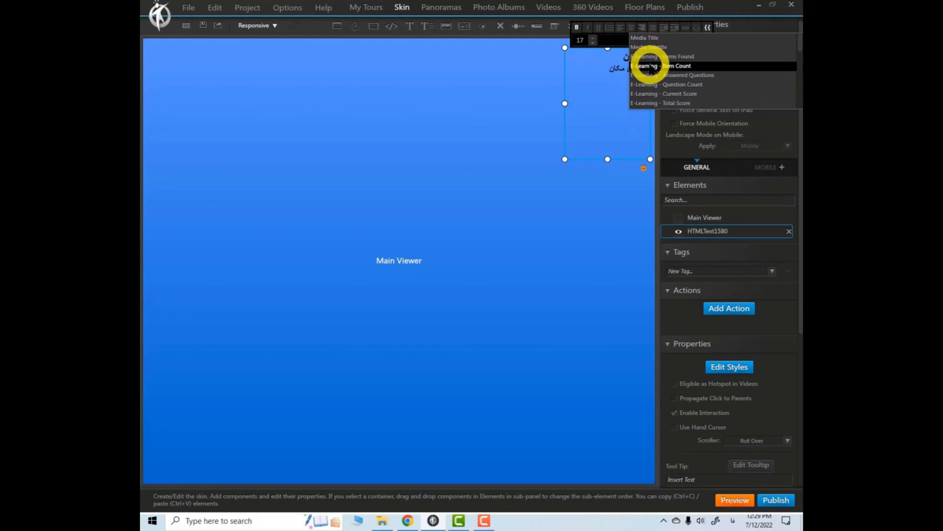
scroll(656, 76, down, 1)
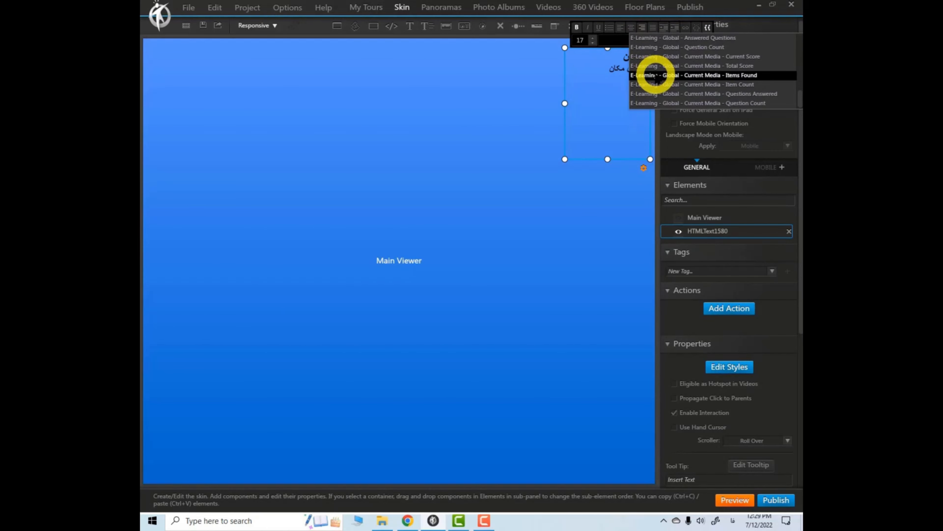
scroll(655, 82, up, 6)
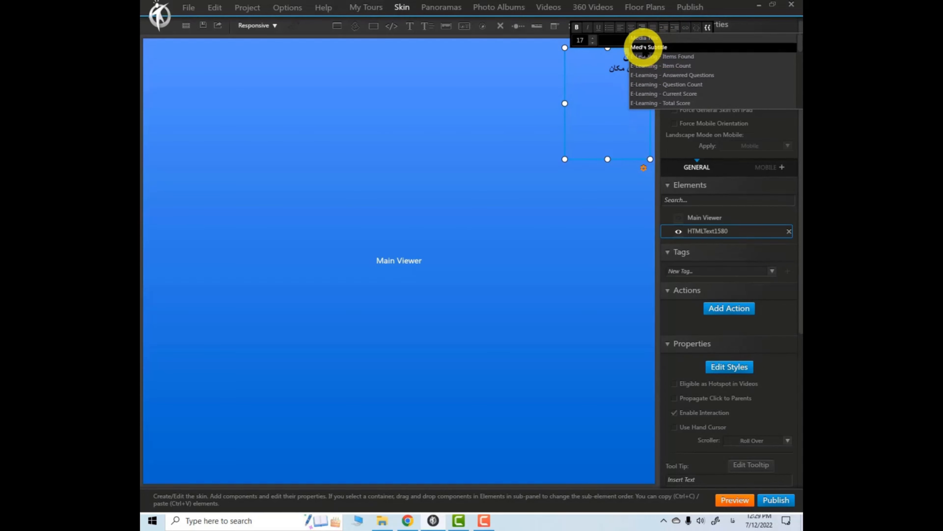
click(648, 37)
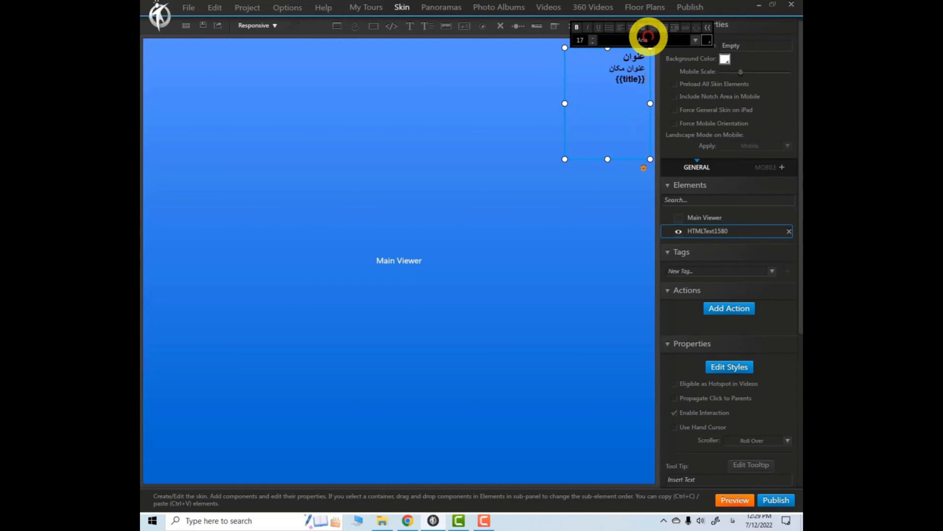
click(623, 251)
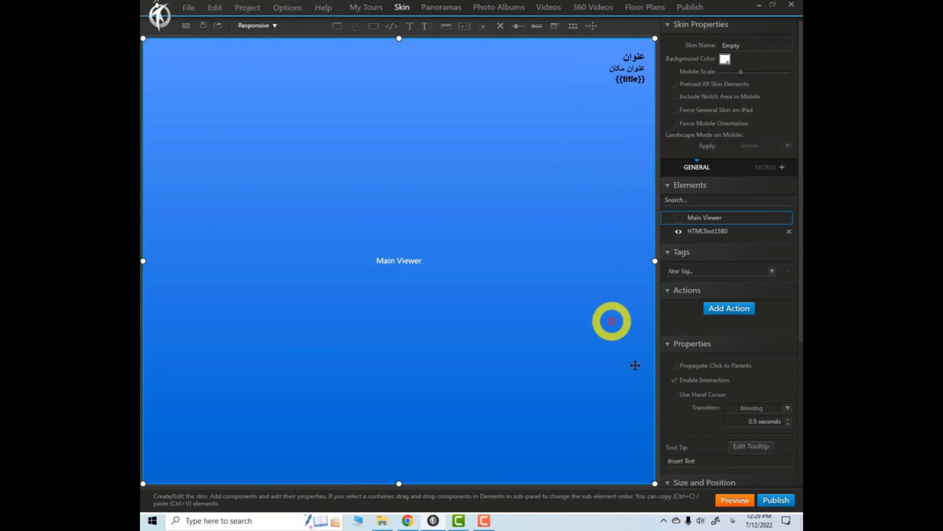
Step: Preview the tour and move through all three panoramas to check the title variable, ending with the preview closed
click(735, 500)
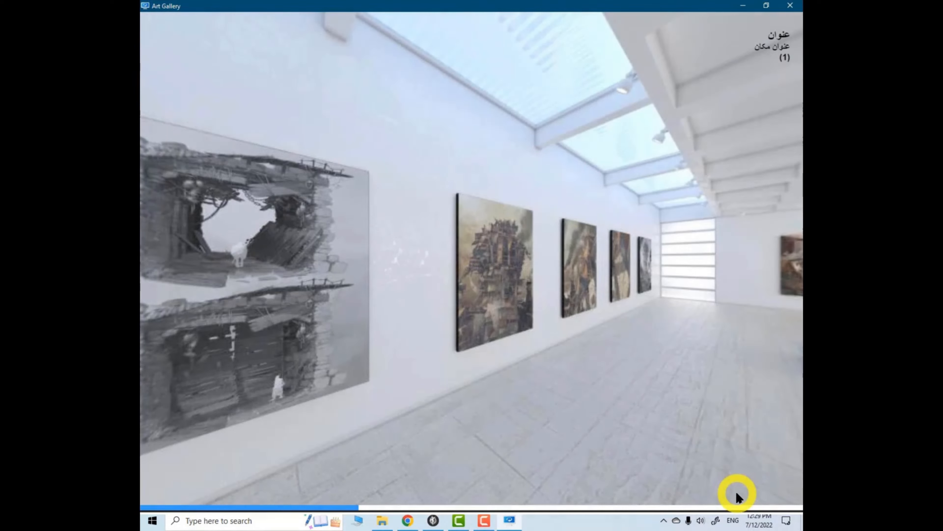
drag(572, 243, 558, 321)
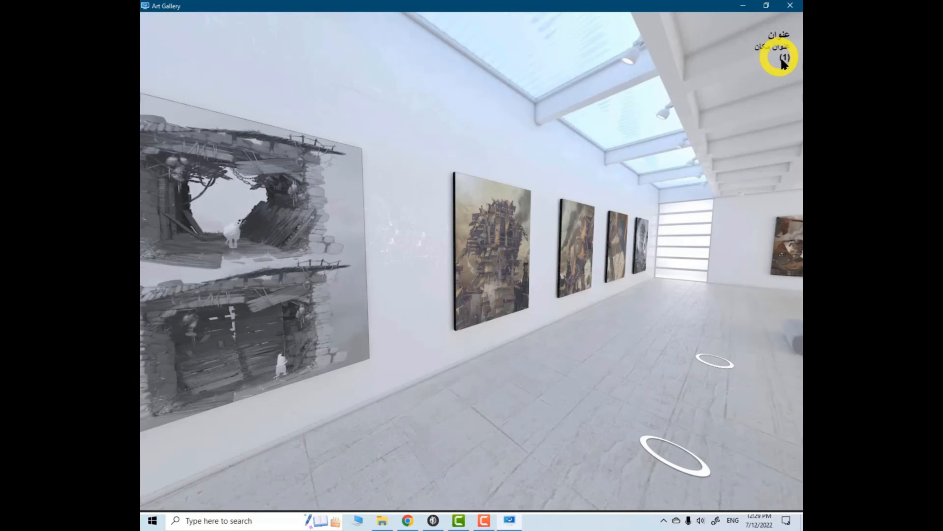
click(673, 458)
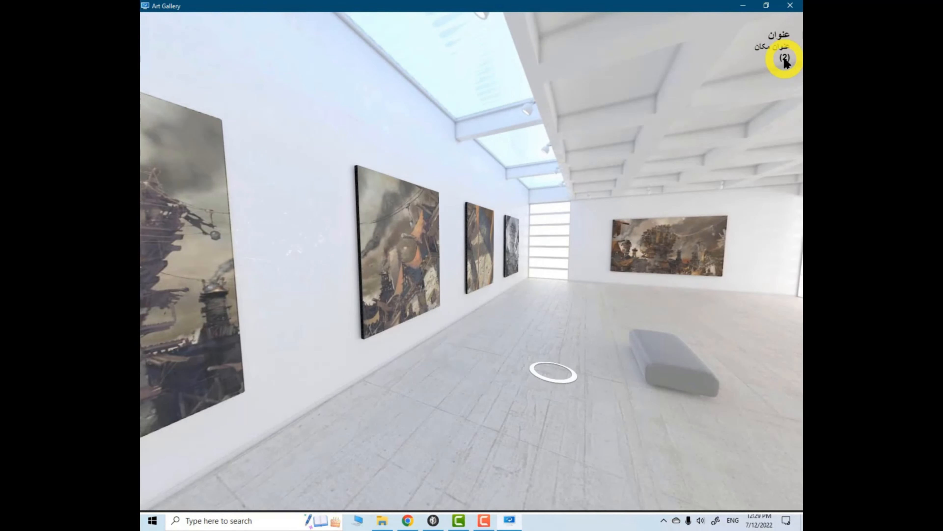
click(553, 378)
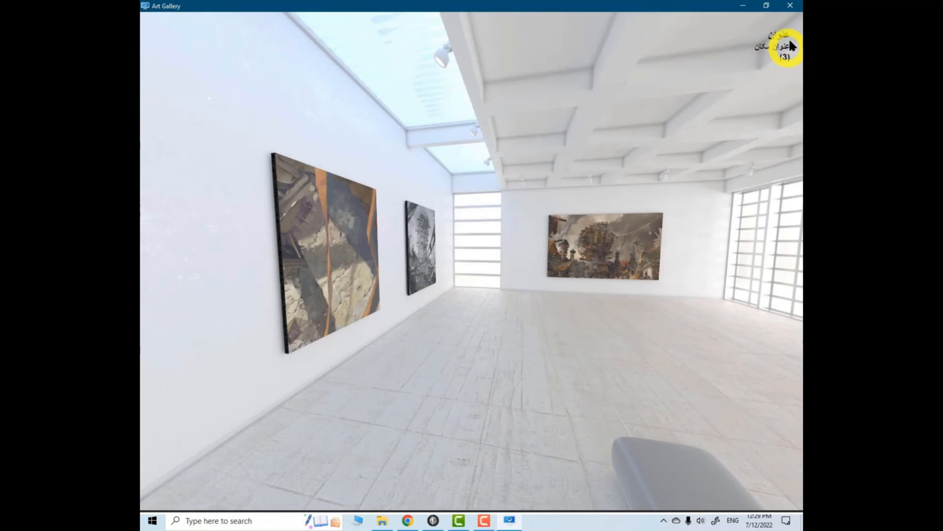
click(791, 5)
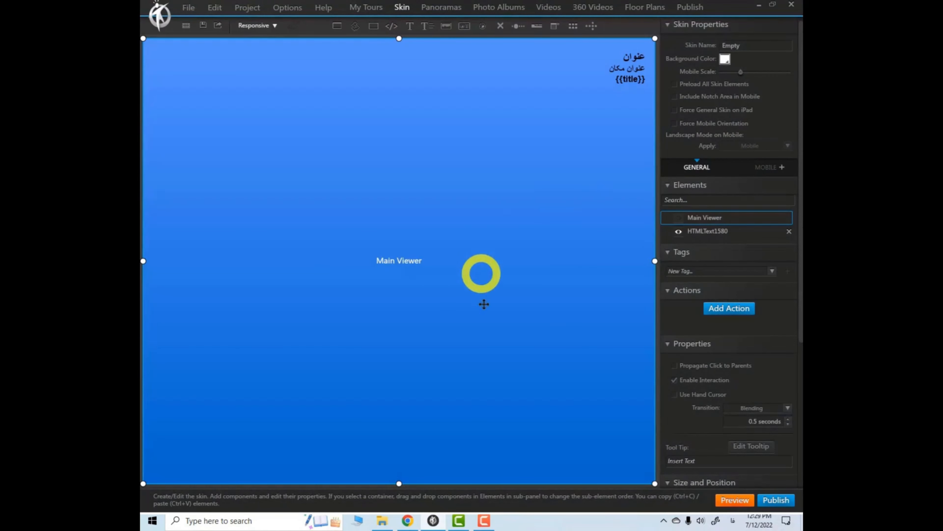
Step: Give panoramas (1), (2) and (3) the subtitles "تابو شماره یک", "تابلو شماره دو" and "تابلو شماره سه"
click(445, 8)
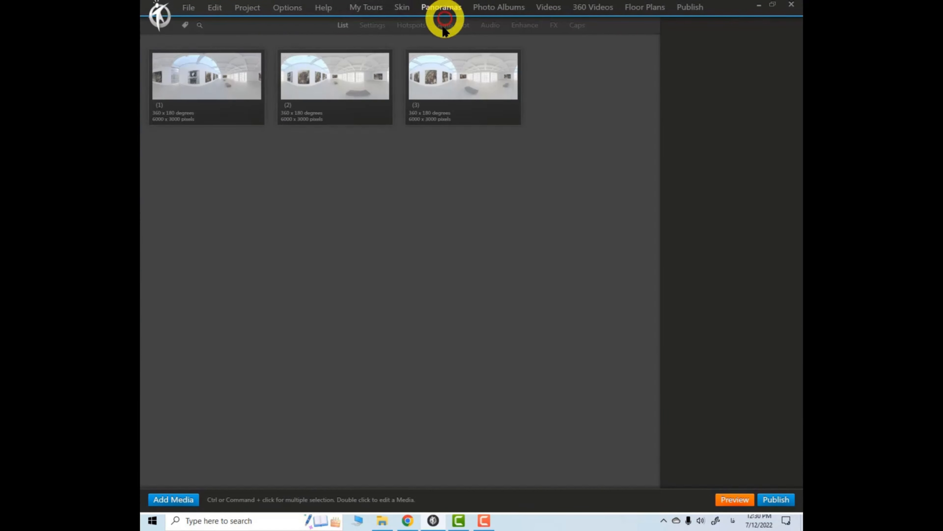
click(204, 67)
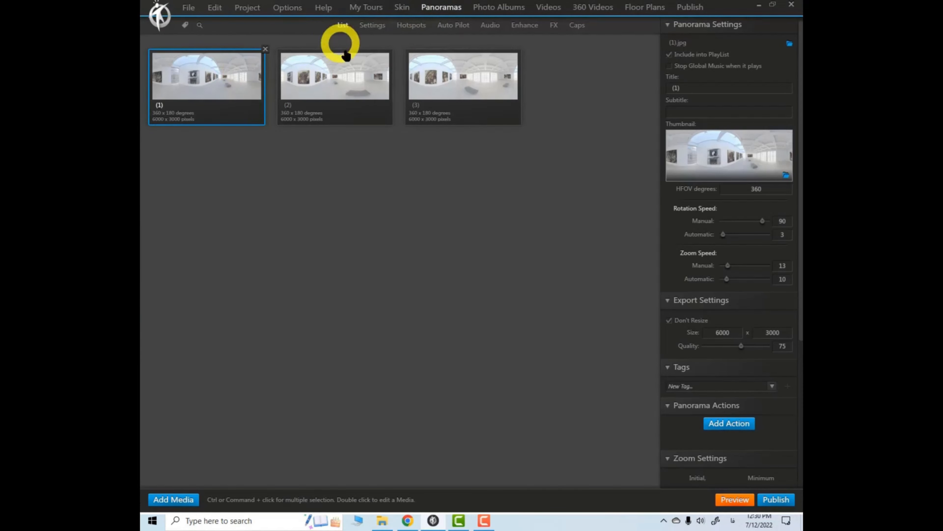
click(678, 112)
click(693, 88)
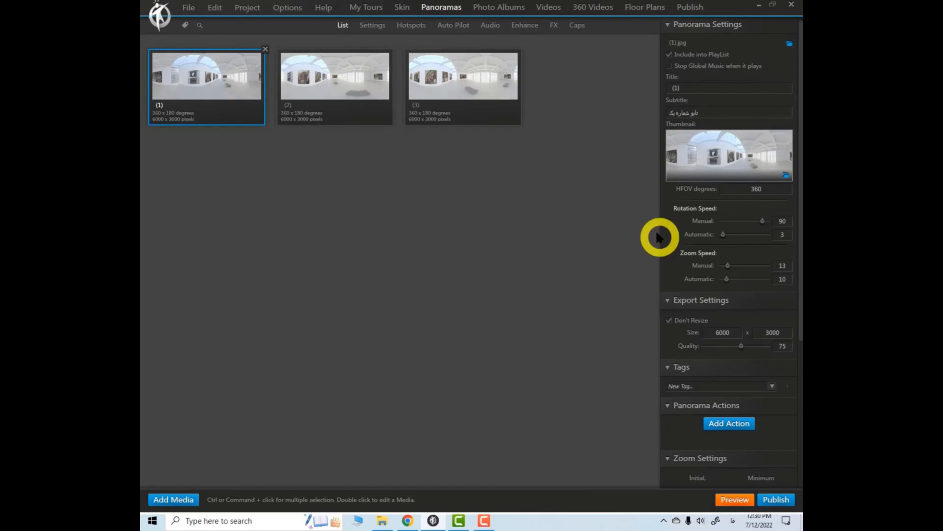
click(322, 80)
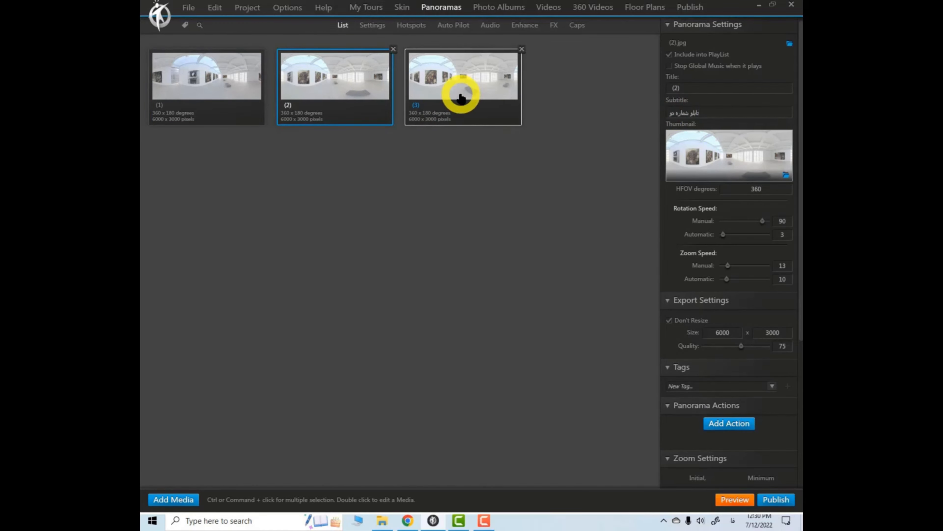
click(459, 92)
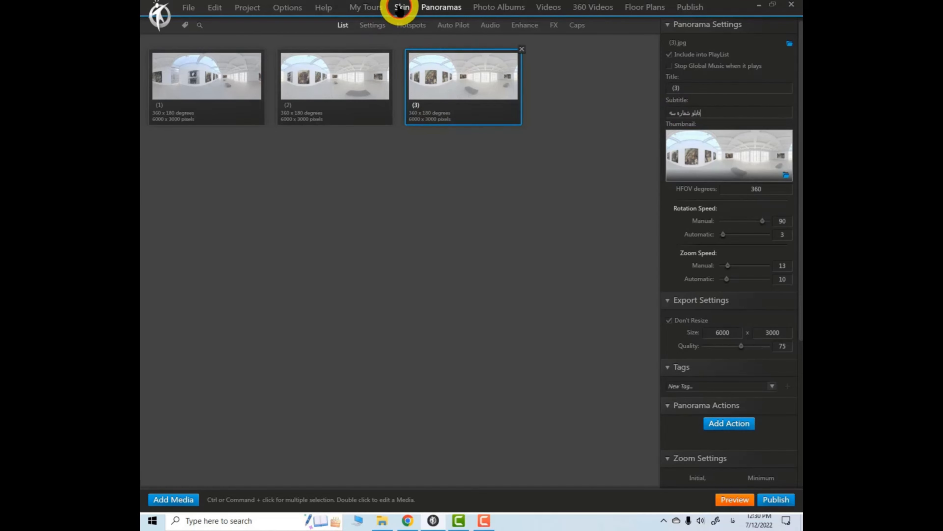
Step: Replace the {{title}} variable in the skin's text element with the Media Subtitle variable
click(399, 11)
click(627, 82)
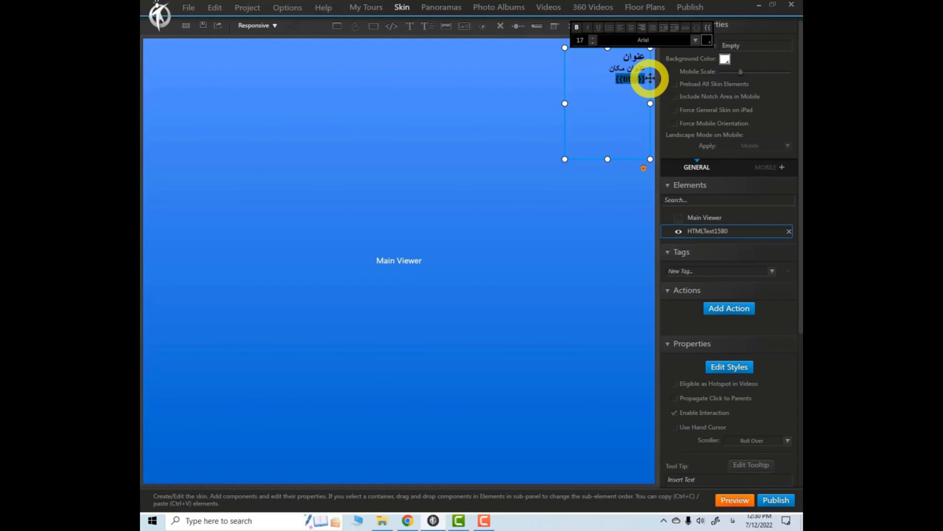
click(707, 27)
click(654, 47)
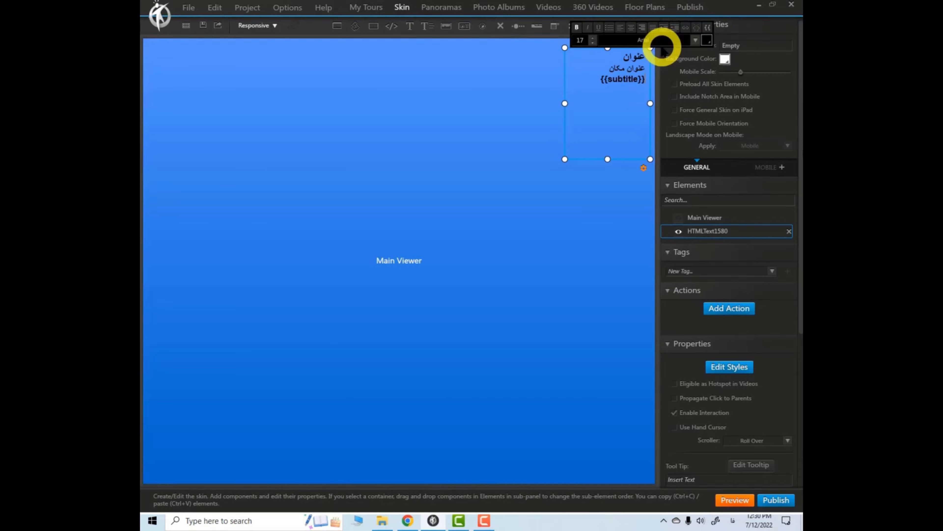
Step: Preview the tour, look around each of the three panoramas to check the subtitle text, and close the preview
click(734, 501)
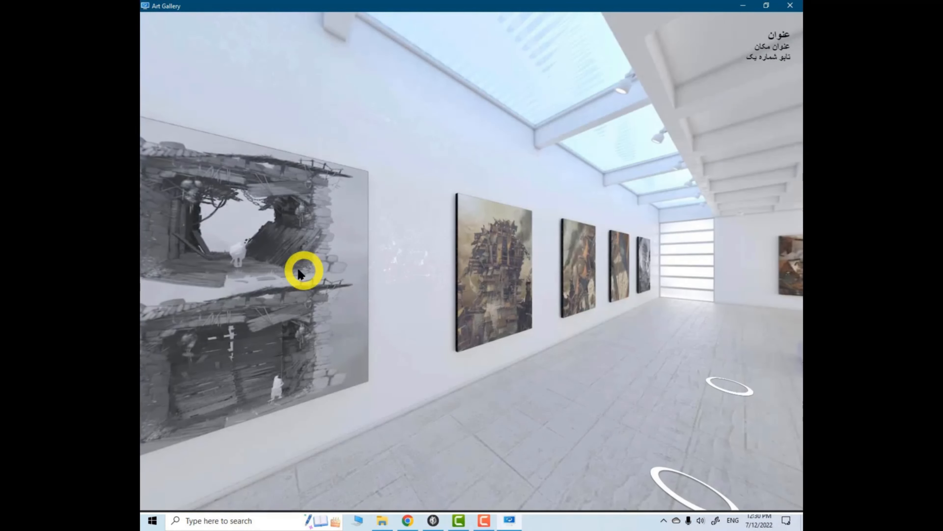
drag(301, 273, 532, 252)
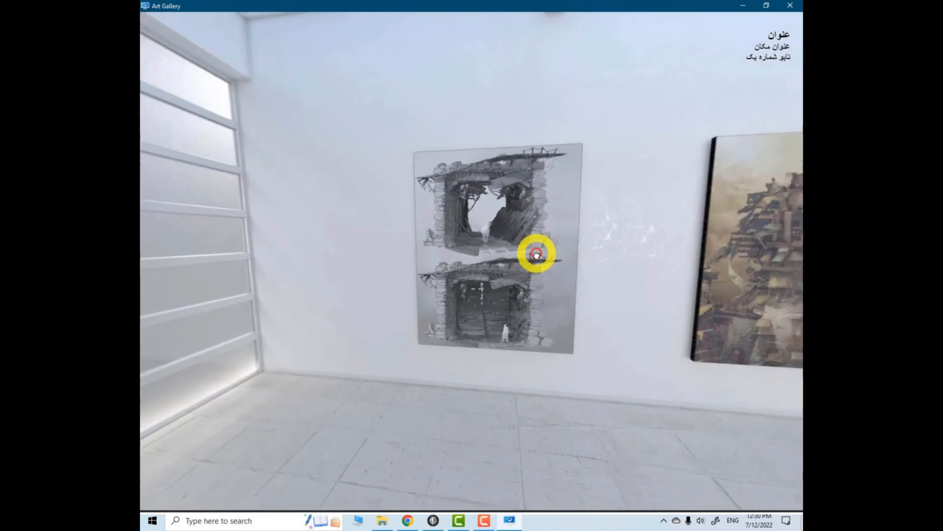
drag(495, 281, 331, 245)
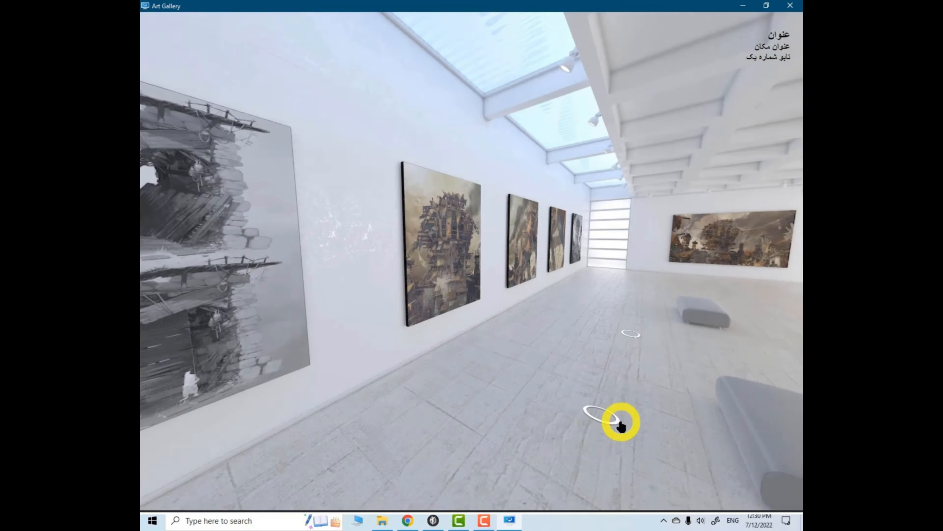
click(598, 413)
drag(358, 274, 670, 289)
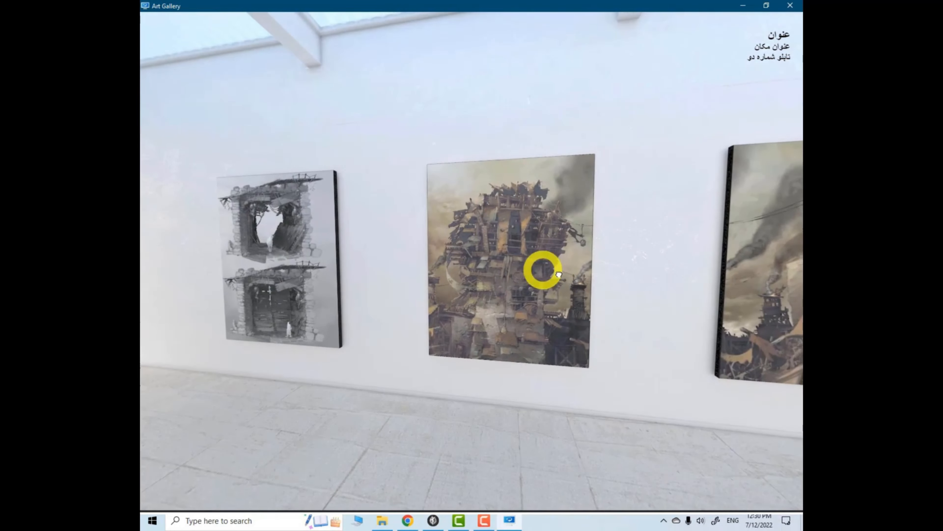
drag(558, 274, 419, 316)
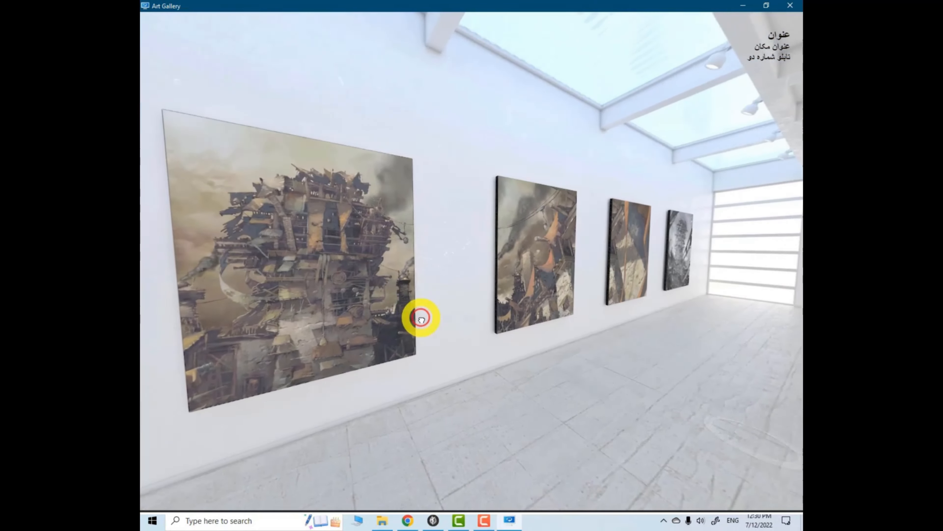
click(522, 353)
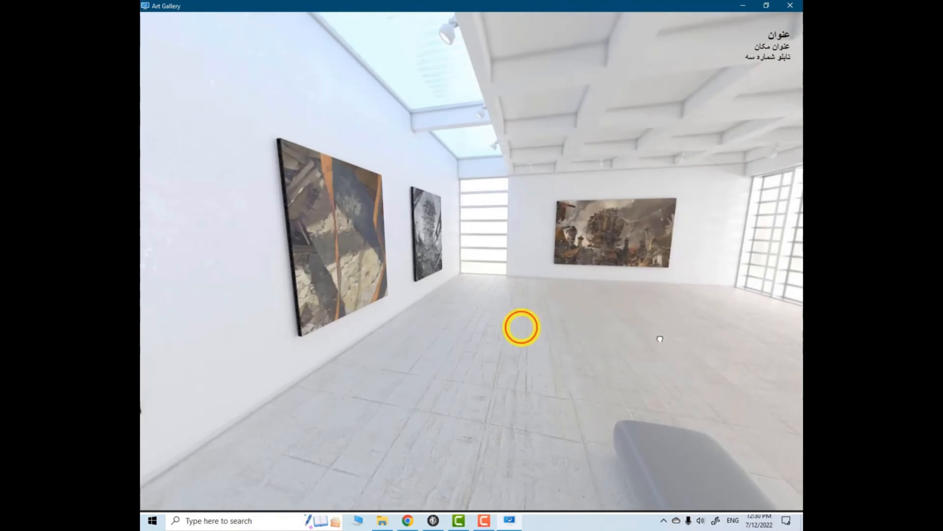
mouse_move(520, 328)
mouse_down()
mouse_move(659, 320)
mouse_move(575, 279)
mouse_up()
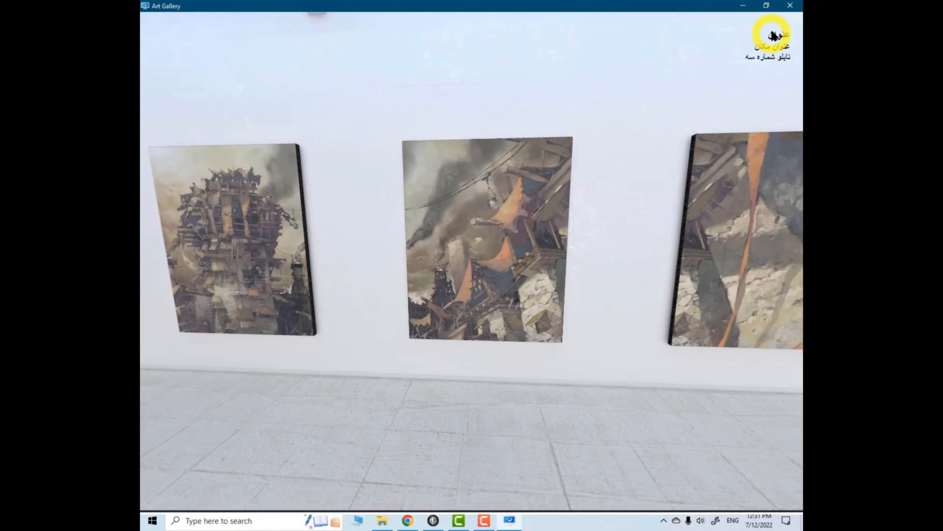
key(Escape)
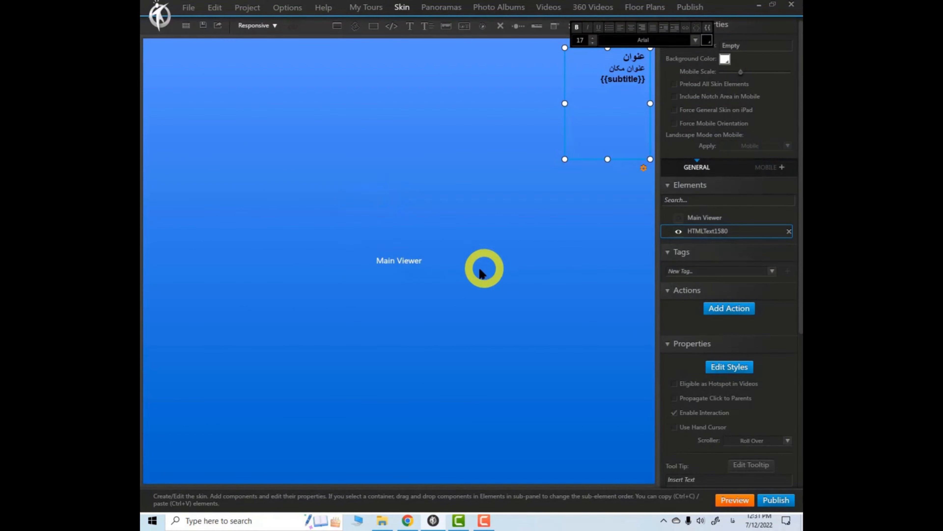
Step: Delete the "عنوان" heading line from the text element and shorten its box to fit the remaining two lines
click(457, 260)
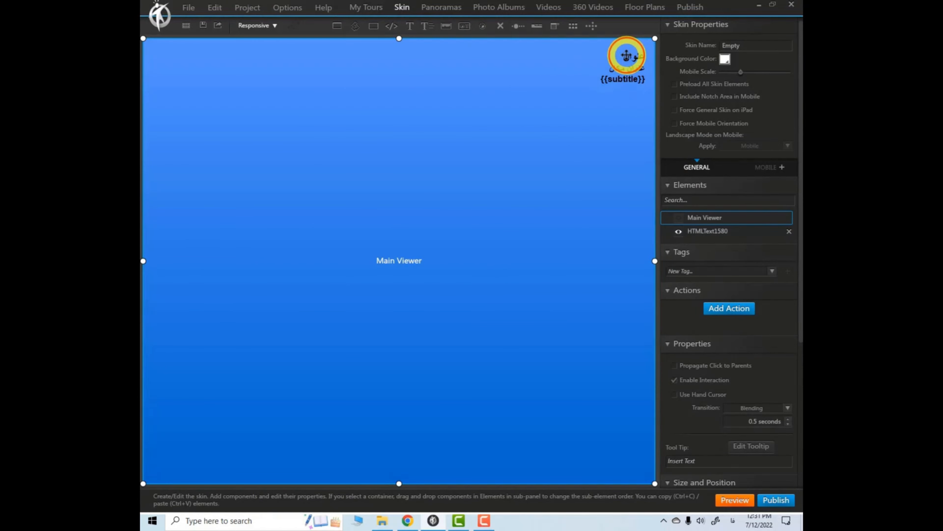
click(630, 62)
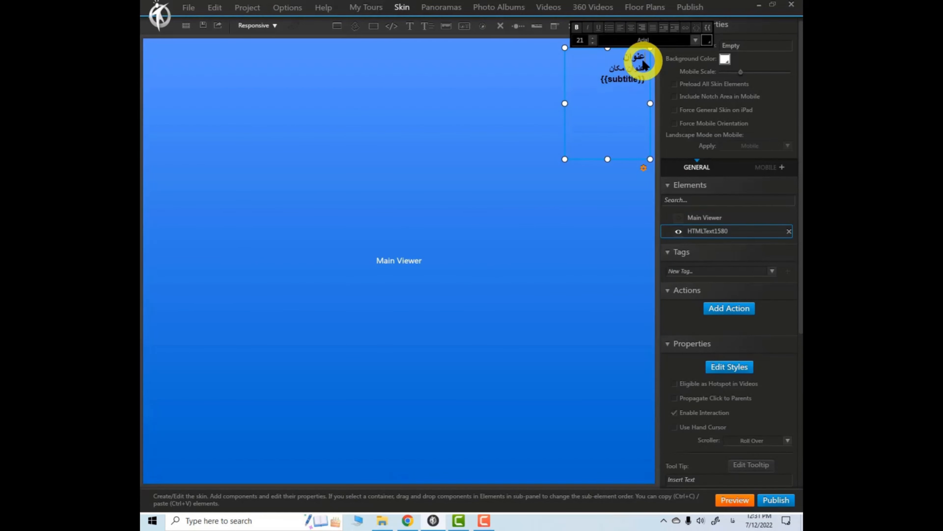
key(BackSpace)
key(BackSpace)
key(BackSpace)
key(BackSpace)
key(BackSpace)
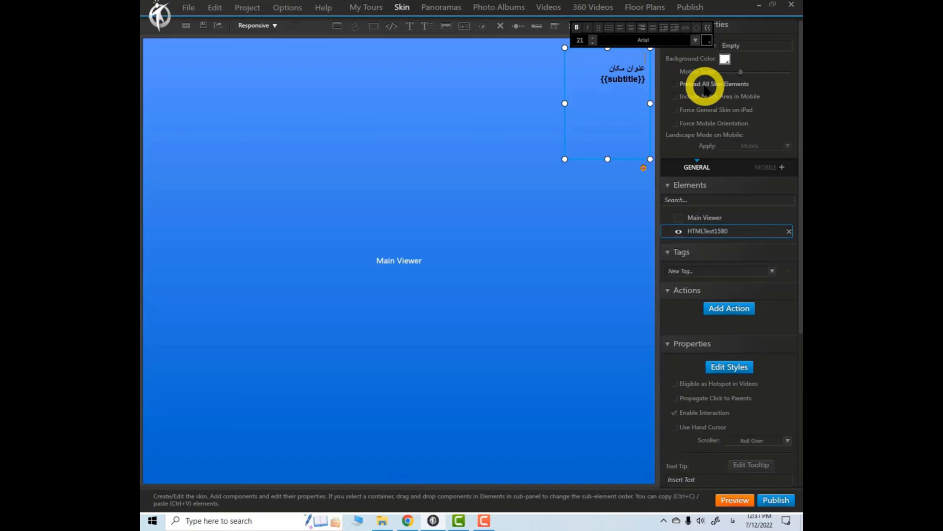
drag(608, 159, 581, 70)
click(542, 69)
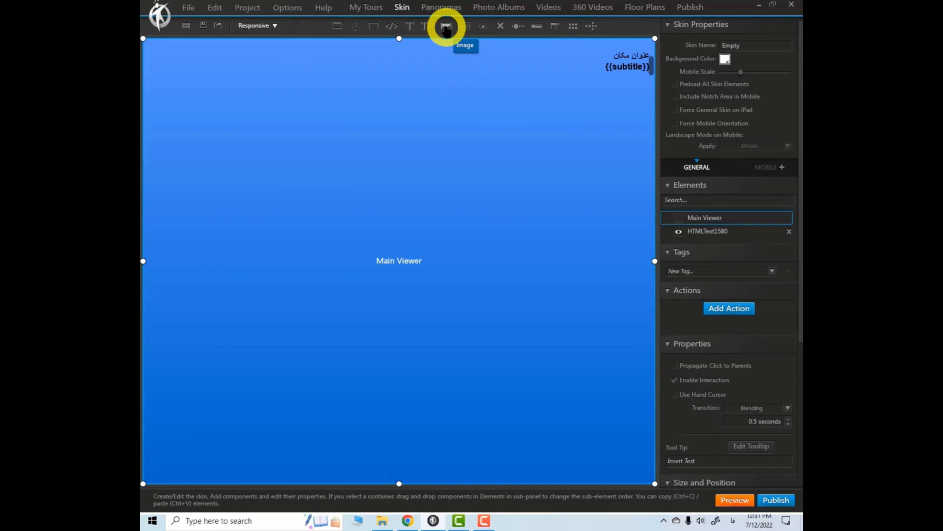
Step: Insert the Logo image from the icons folder into the skin
click(446, 26)
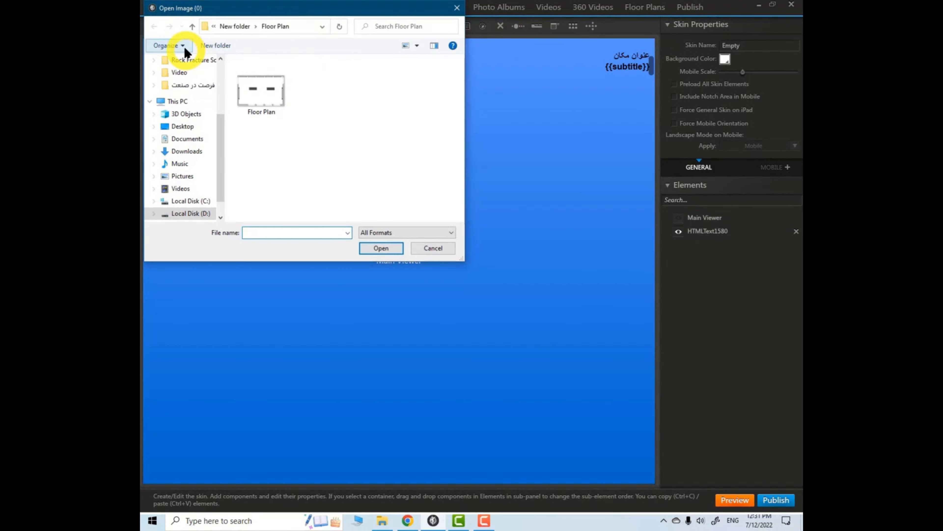
click(192, 26)
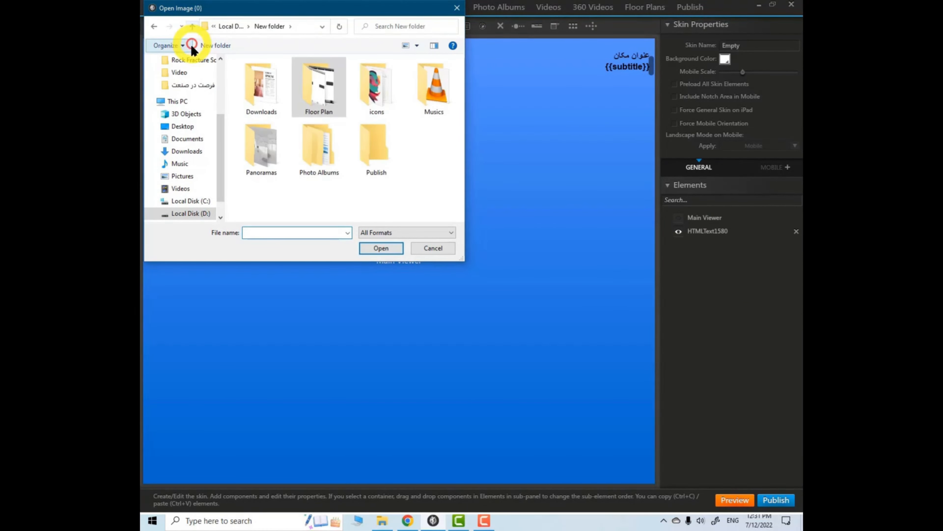
double_click(390, 100)
click(429, 157)
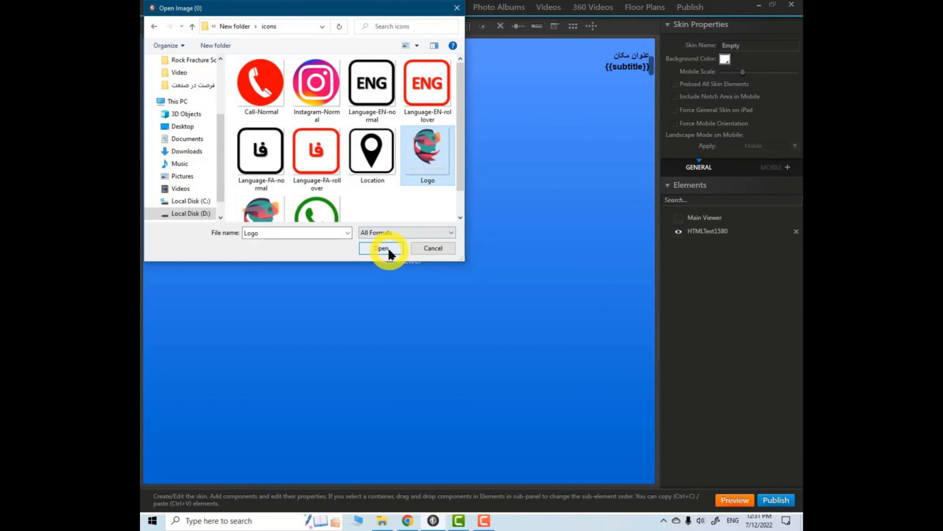
click(381, 247)
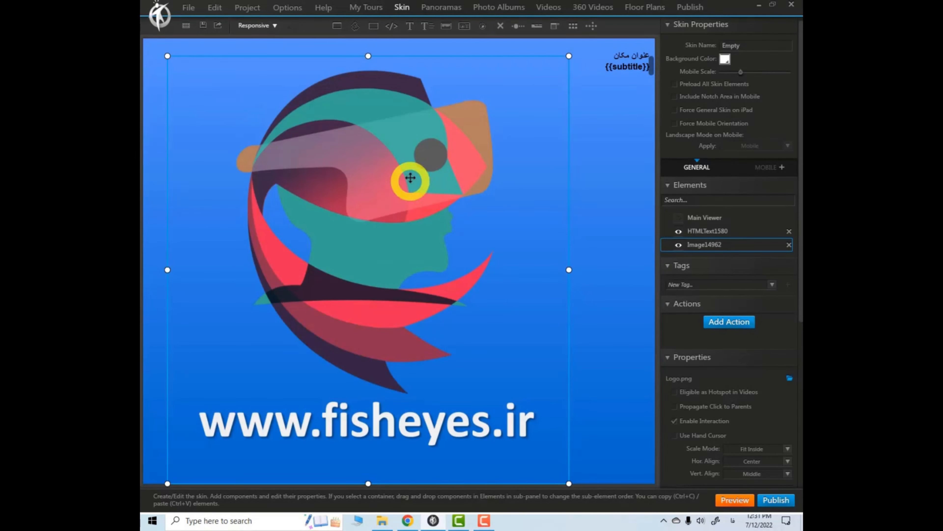
Step: Shrink the logo image to a small icon and place it in the upper-left corner of the skin
drag(410, 178, 299, 127)
drag(544, 465, 187, 77)
click(367, 157)
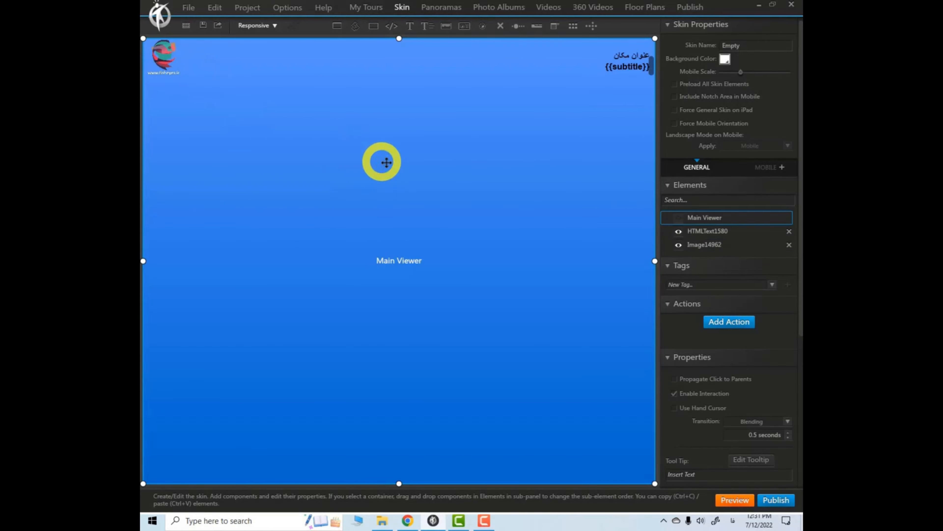
Step: Preview the tour, look around and move to another panorama to check the logo's placement, and close the preview
click(735, 501)
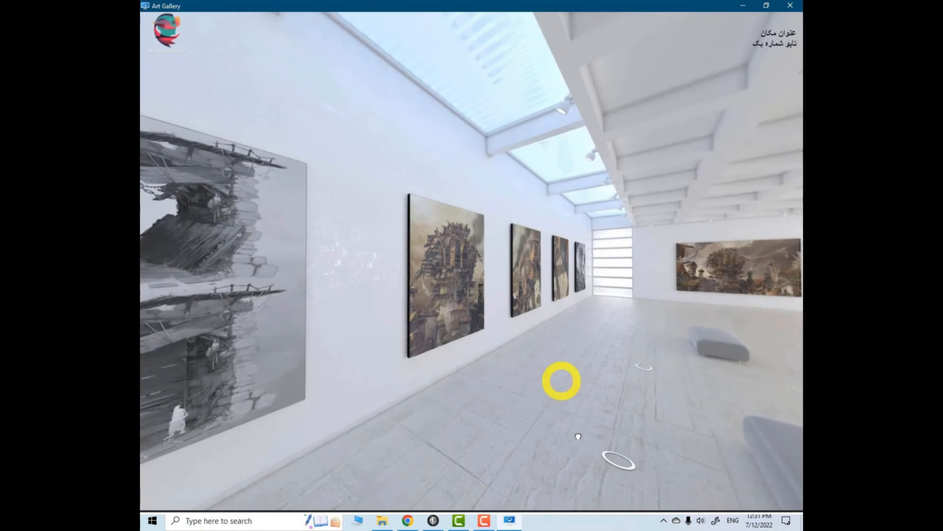
drag(587, 256, 416, 200)
click(522, 311)
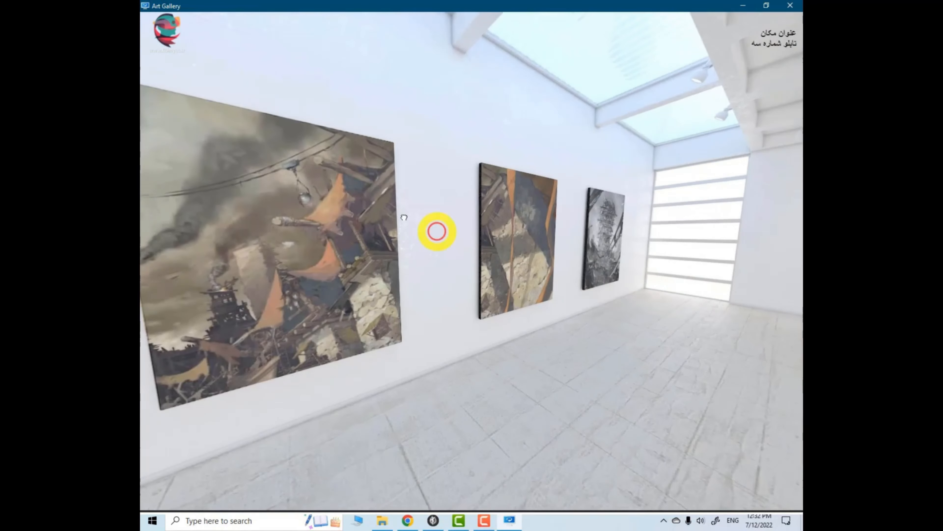
drag(404, 218, 437, 232)
click(790, 5)
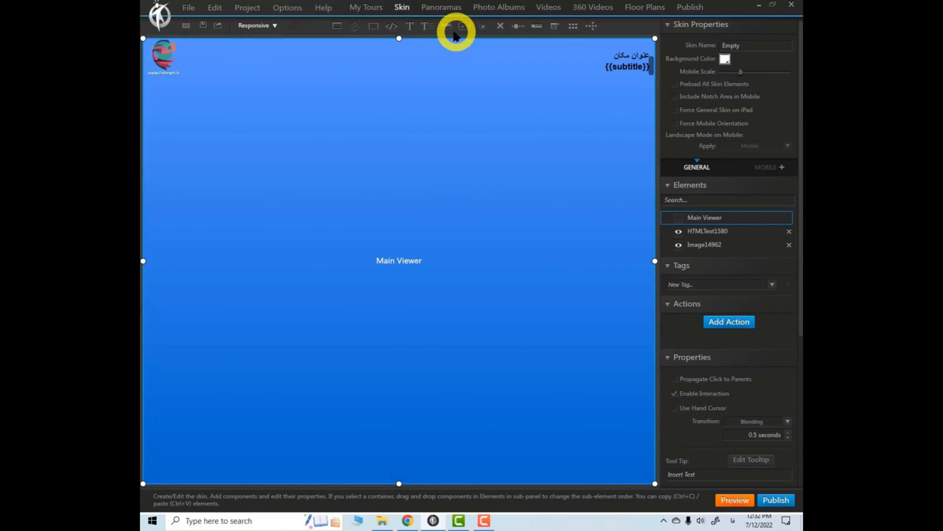
Step: Add an on-click Open URL action to the logo that opens fisheyes.ir in a new tab, copying the address from the Fish Eyes page in Chrome
click(164, 57)
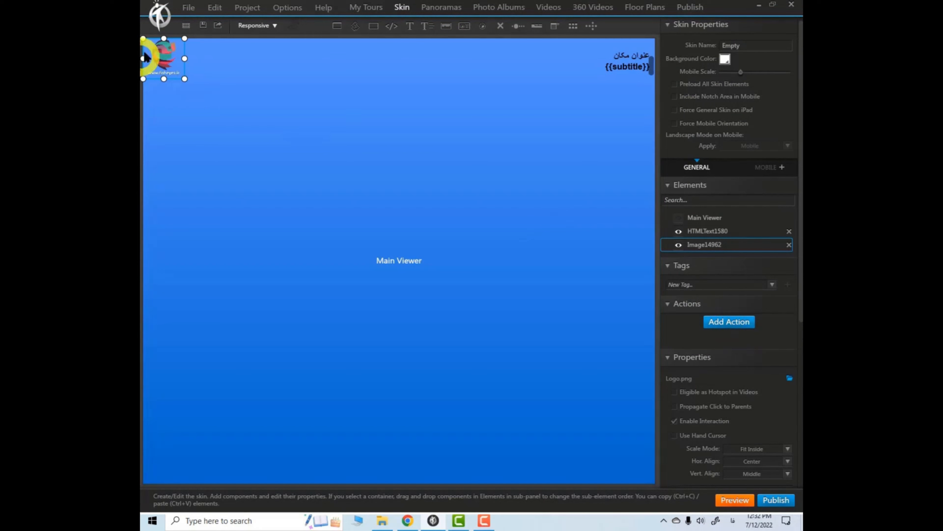
click(741, 321)
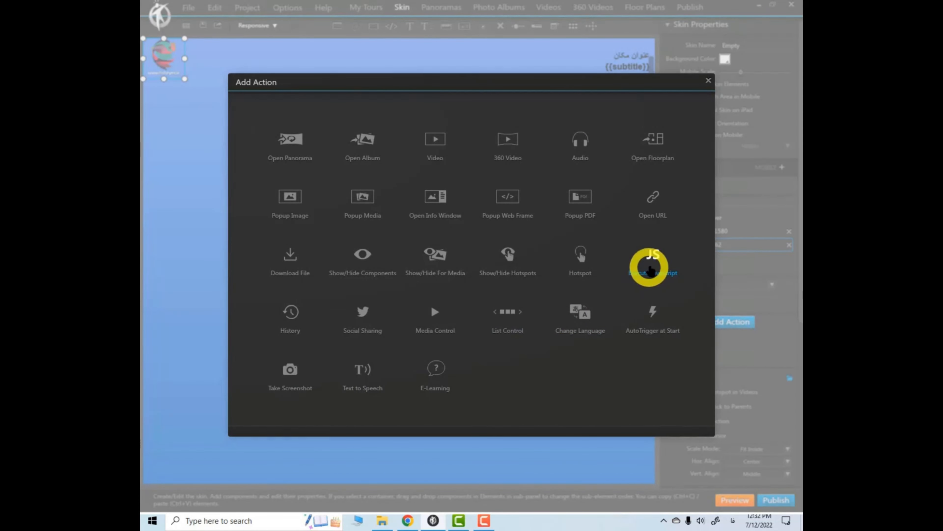
click(653, 213)
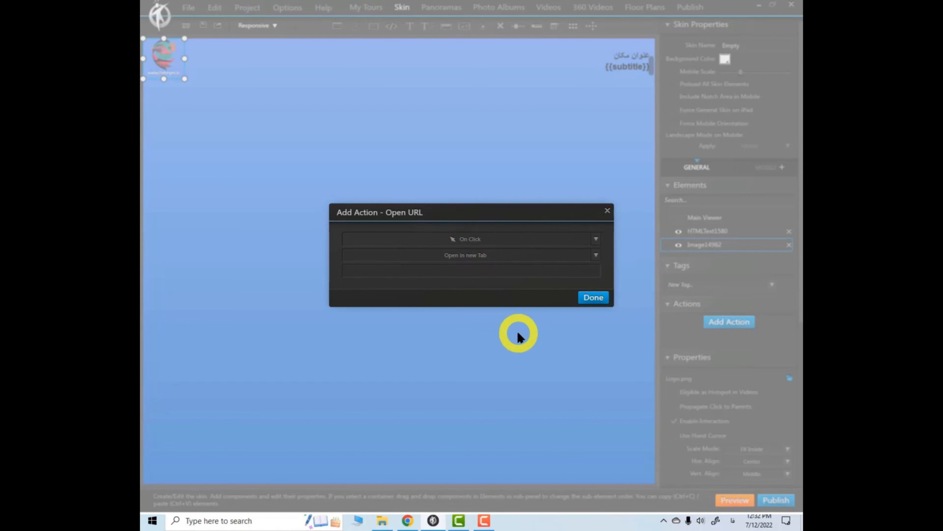
click(407, 521)
click(590, 9)
click(479, 26)
key(ctrl+c)
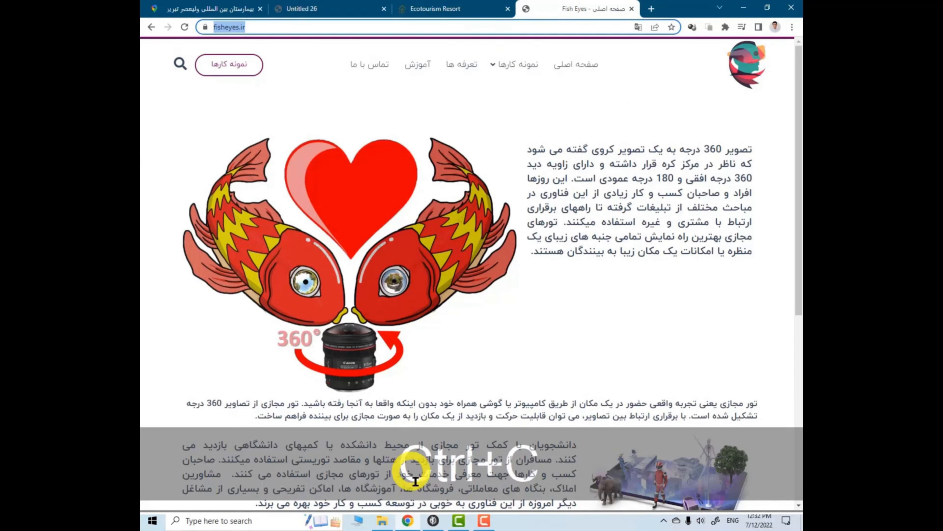
click(434, 521)
key(ctrl+v)
click(594, 298)
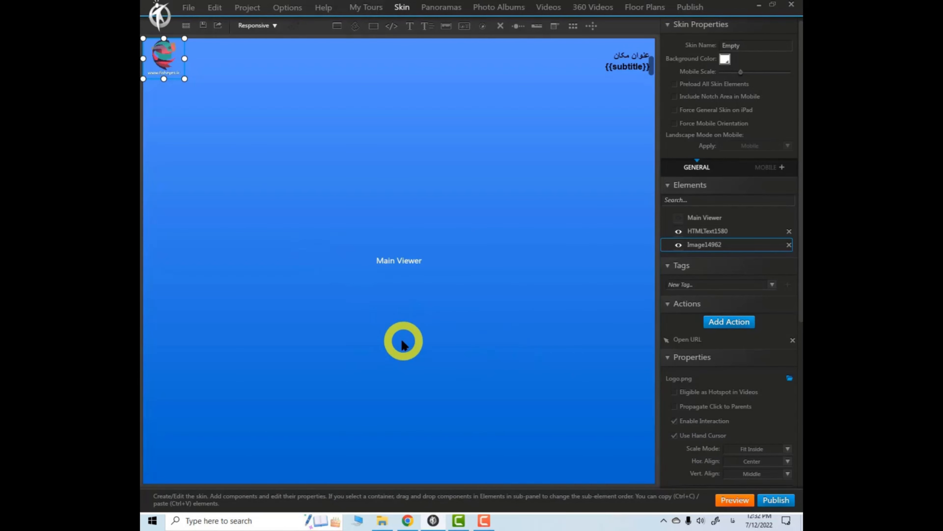
scroll(754, 397, up, 5)
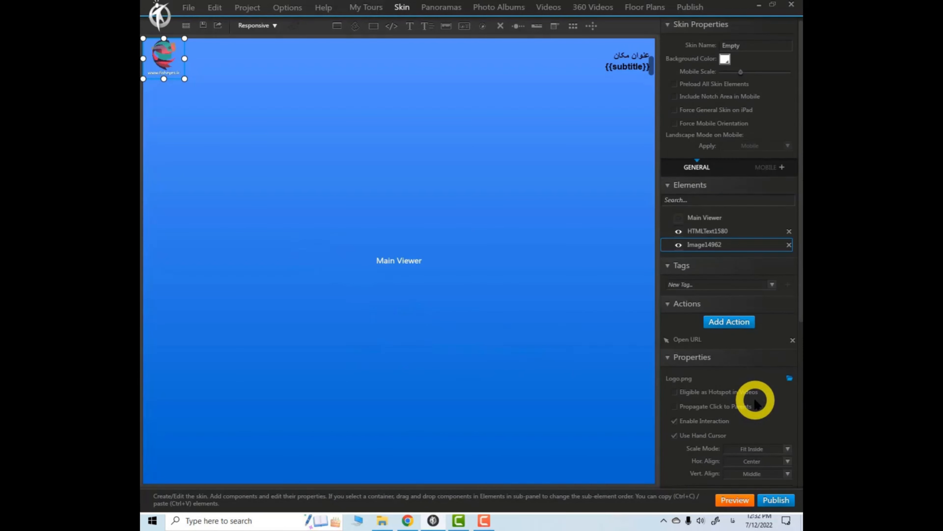
Step: Add an Antique Brown text button from the library to the Main Viewer's upper area
scroll(747, 353, down, 5)
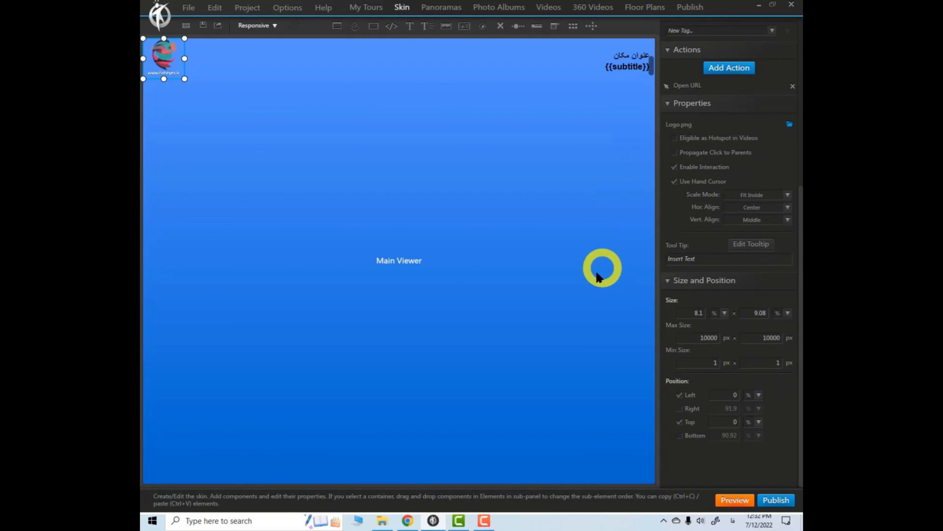
click(308, 105)
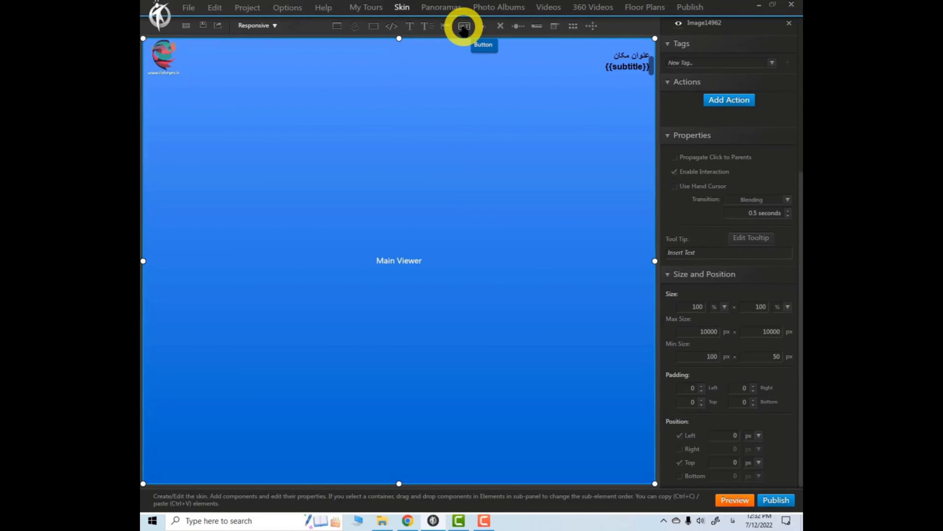
click(463, 27)
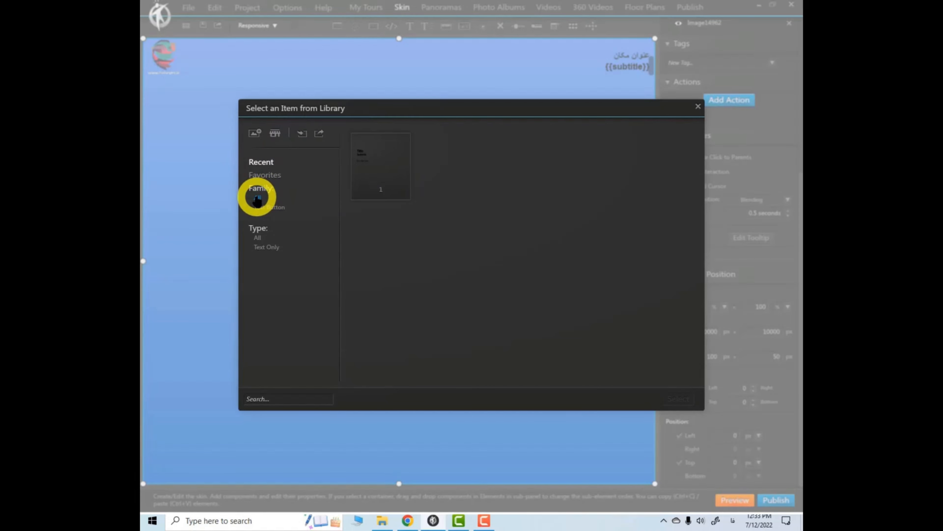
click(258, 198)
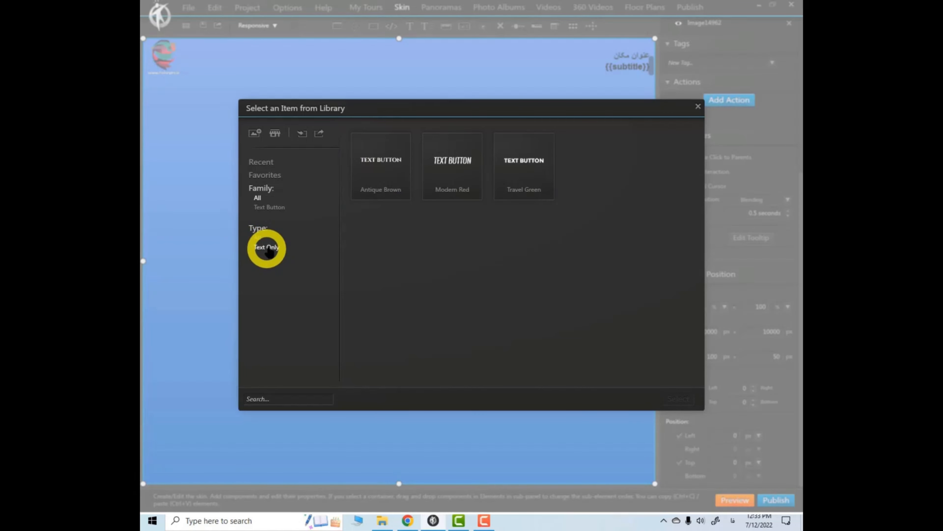
click(258, 238)
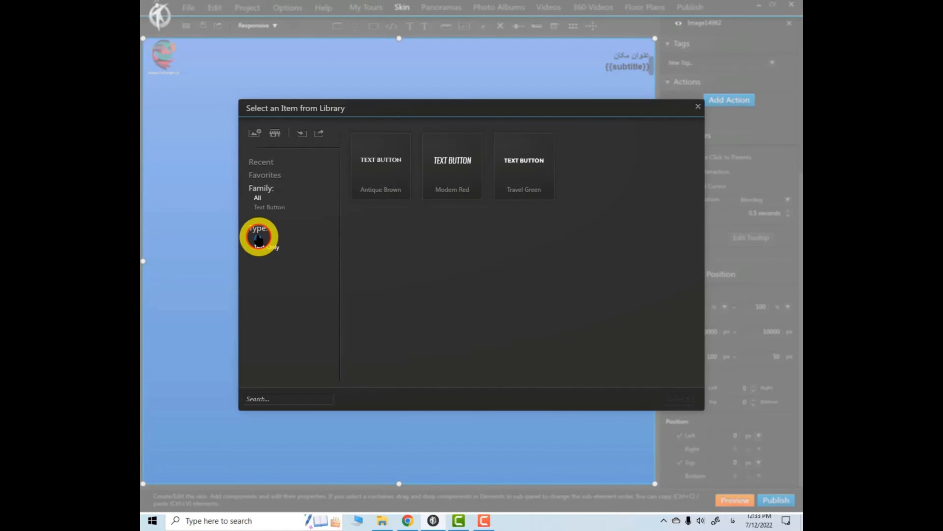
click(449, 174)
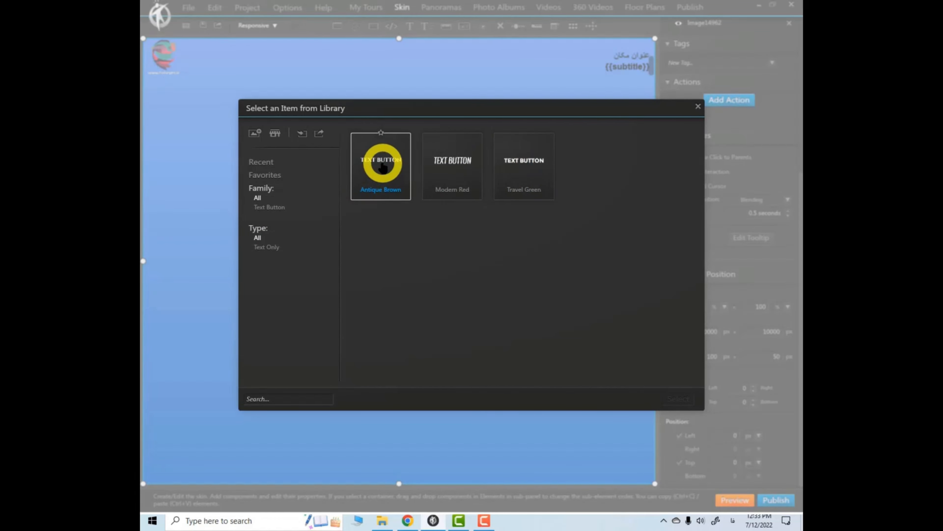
double_click(382, 167)
click(304, 88)
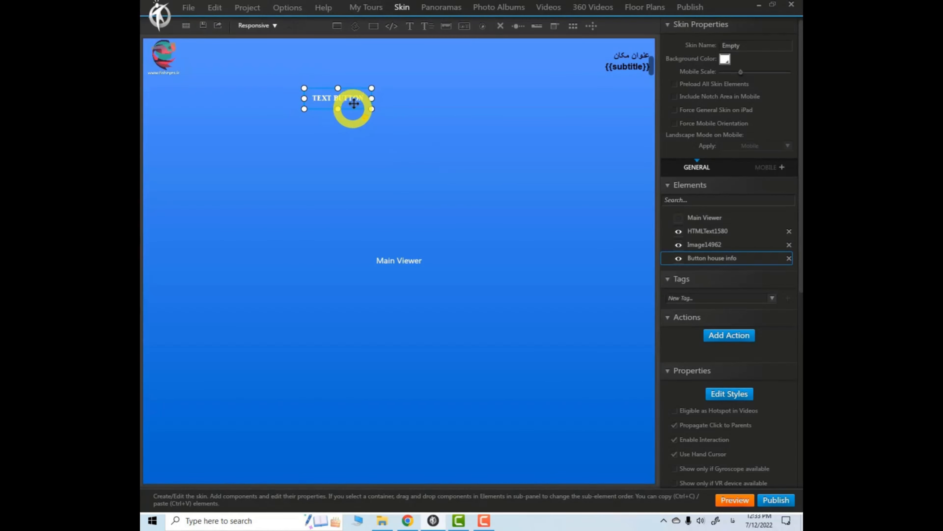
Step: Move the text button to the upper centre of the Main Viewer, between the logo and the title text
drag(351, 106, 362, 63)
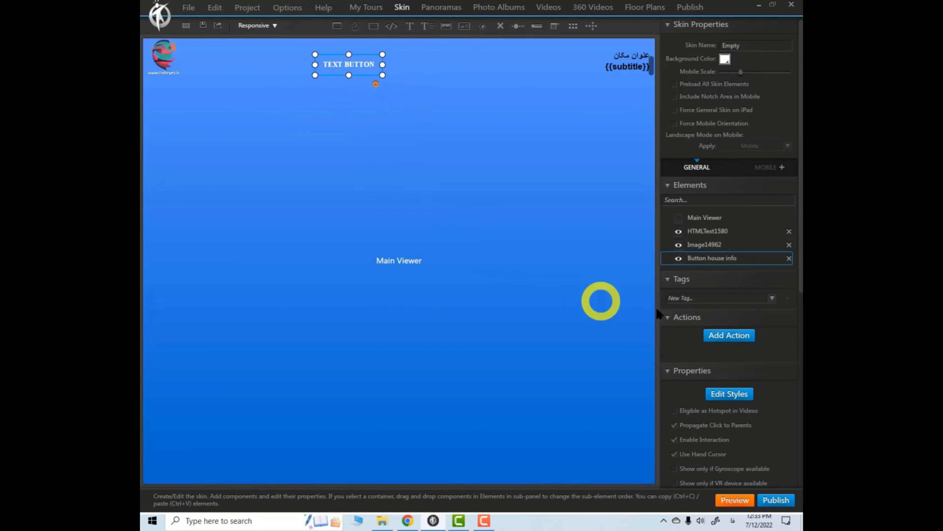
drag(795, 181, 796, 249)
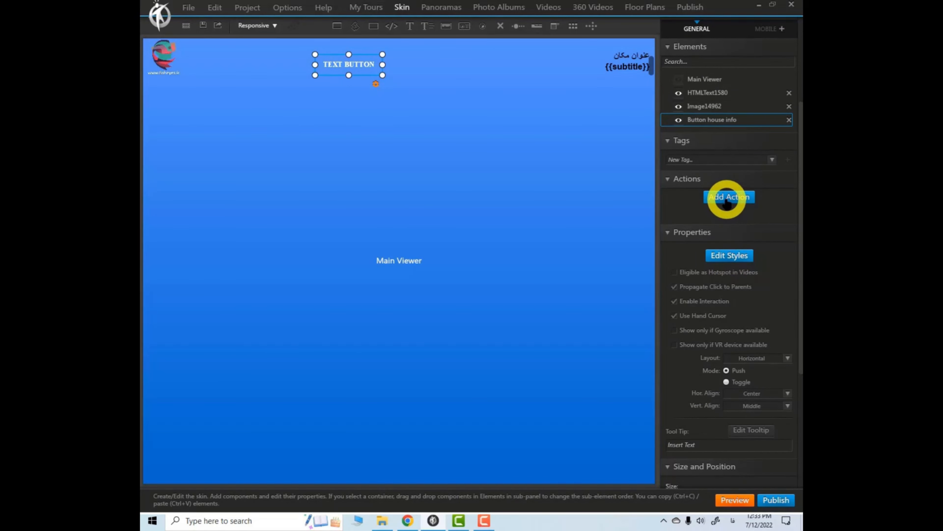
drag(369, 67, 381, 64)
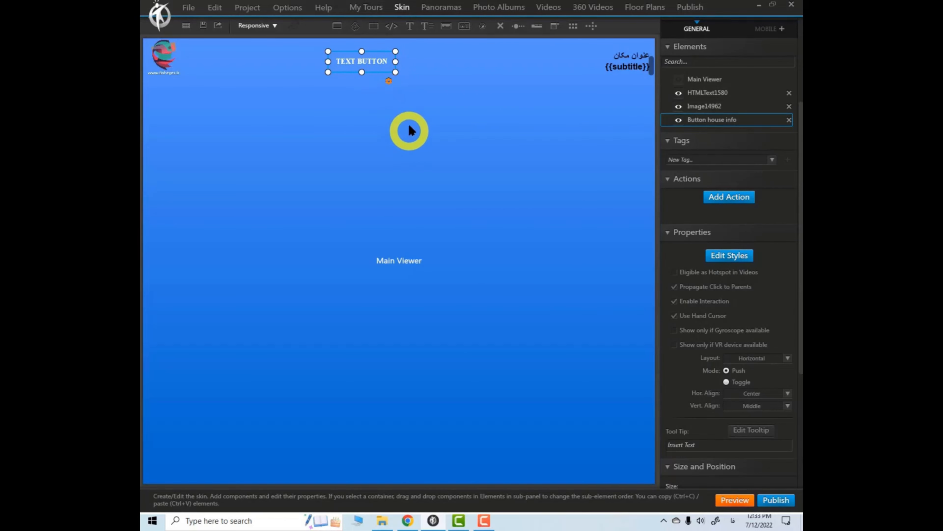
drag(375, 59, 394, 60)
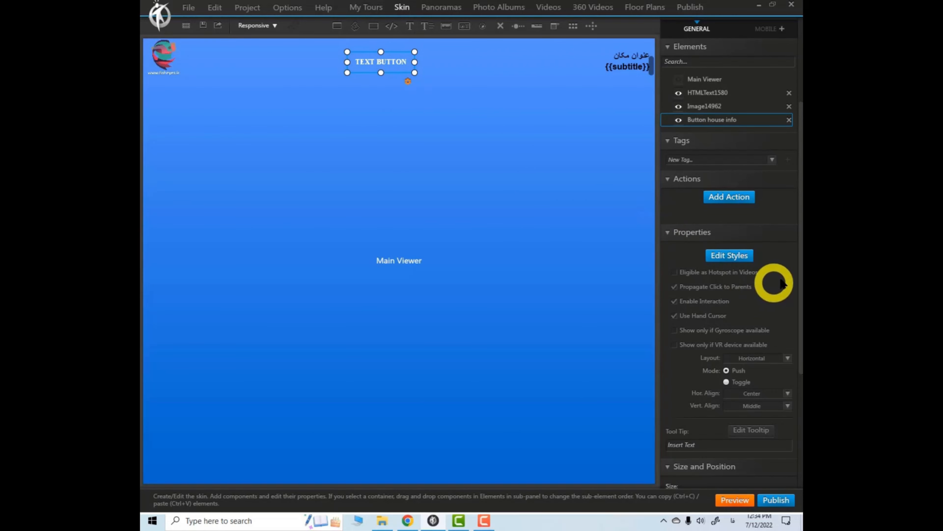
Step: Set the text of the button's Normal state to "Logo Off" in its state styles
click(724, 259)
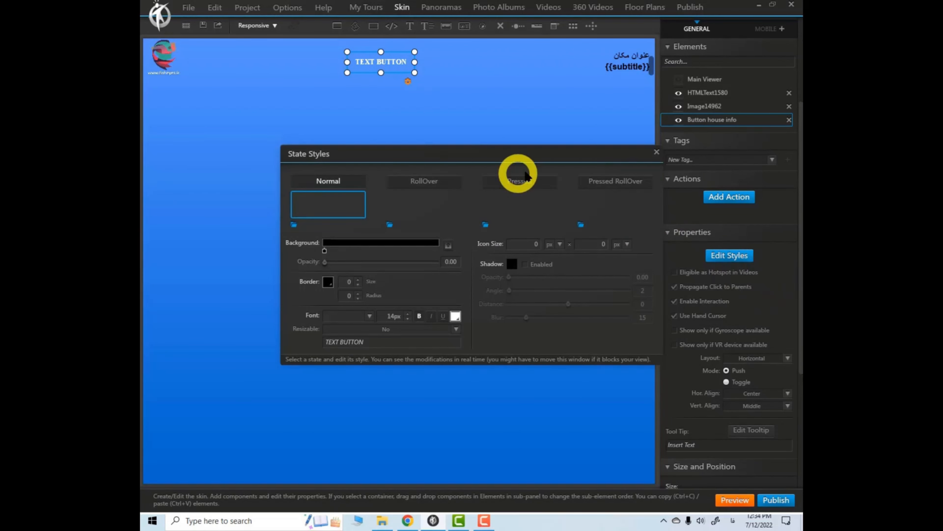
drag(525, 162, 444, 146)
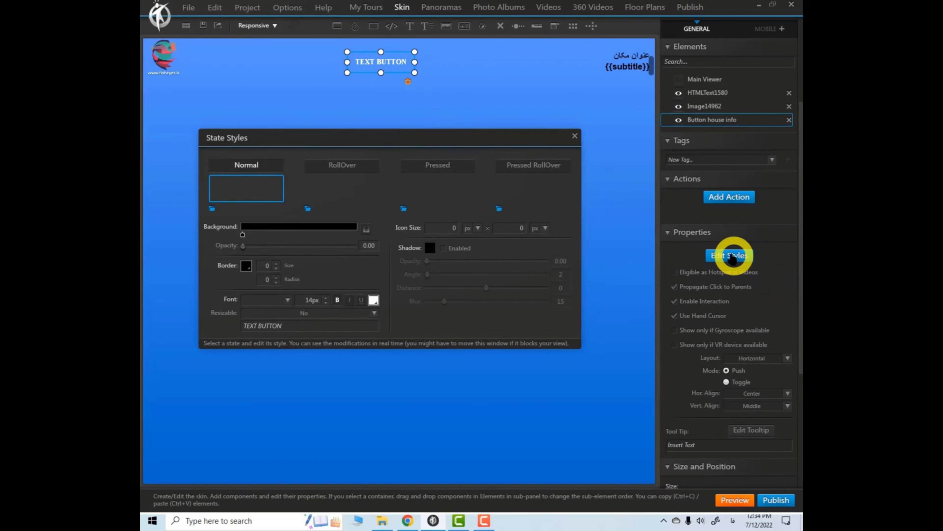
drag(289, 325, 229, 320)
key(alt+shift)
text(Logo Off)
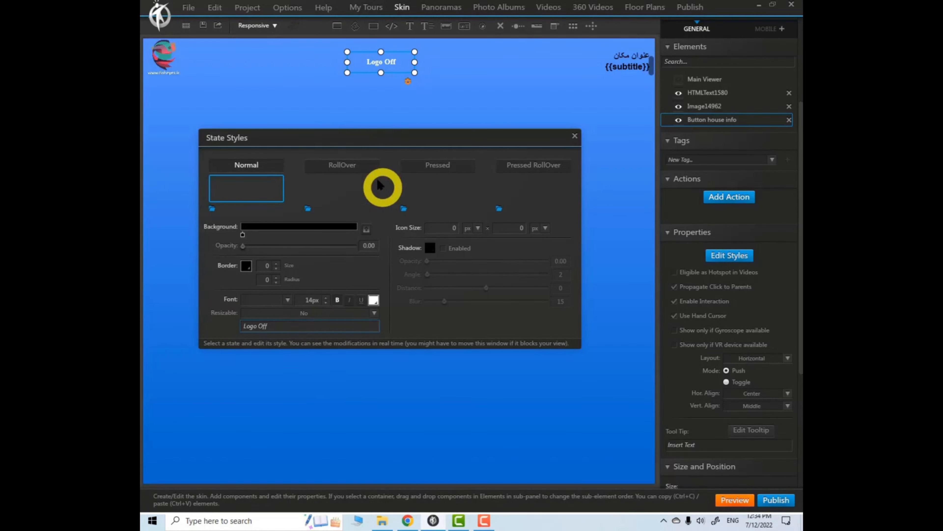
Step: Set the text of the button's Pressed state to "Logo On"
click(341, 165)
click(240, 166)
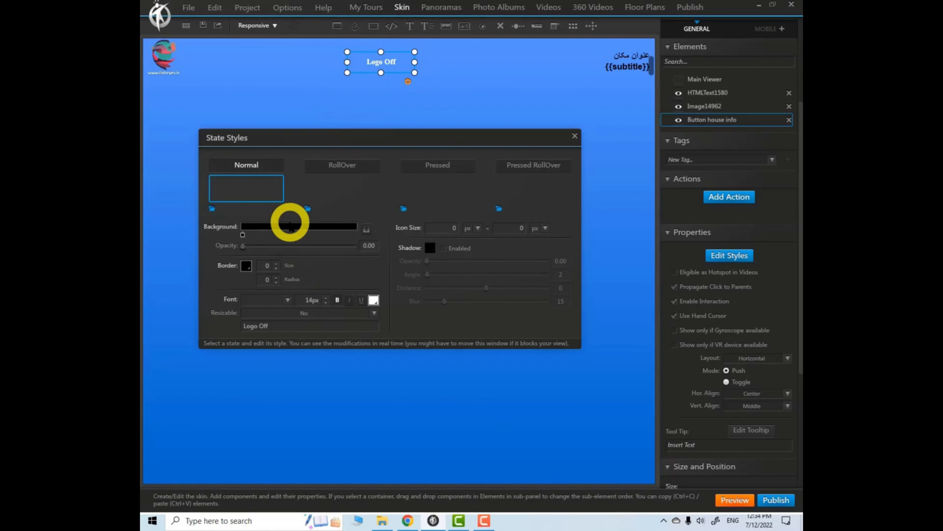
click(344, 165)
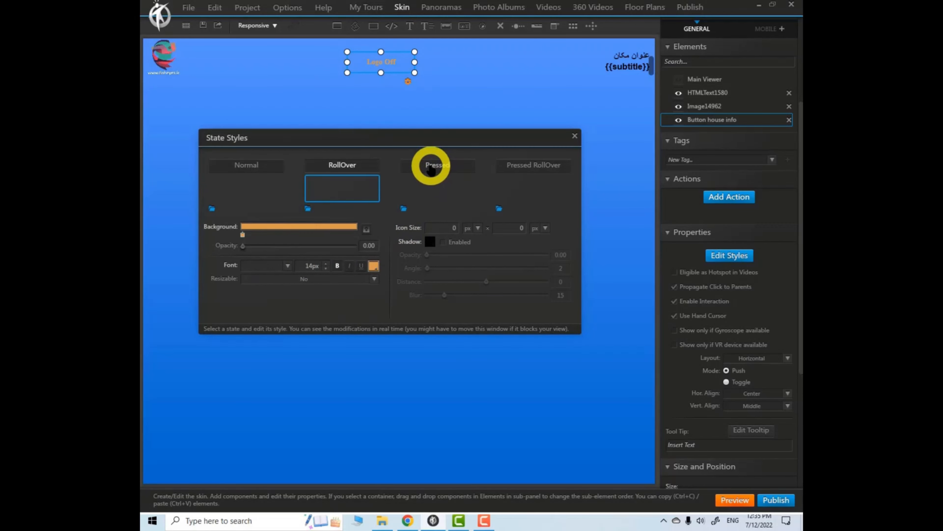
click(431, 167)
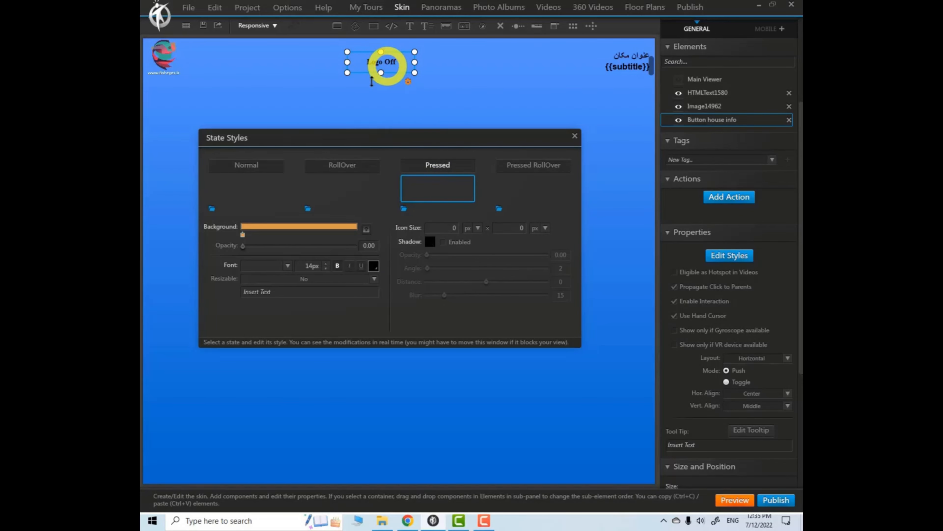
click(269, 291)
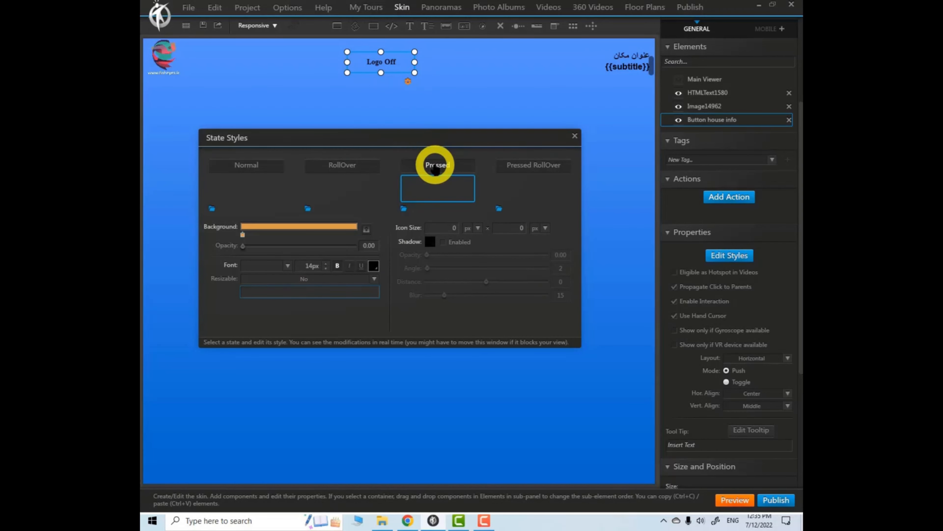
click(262, 291)
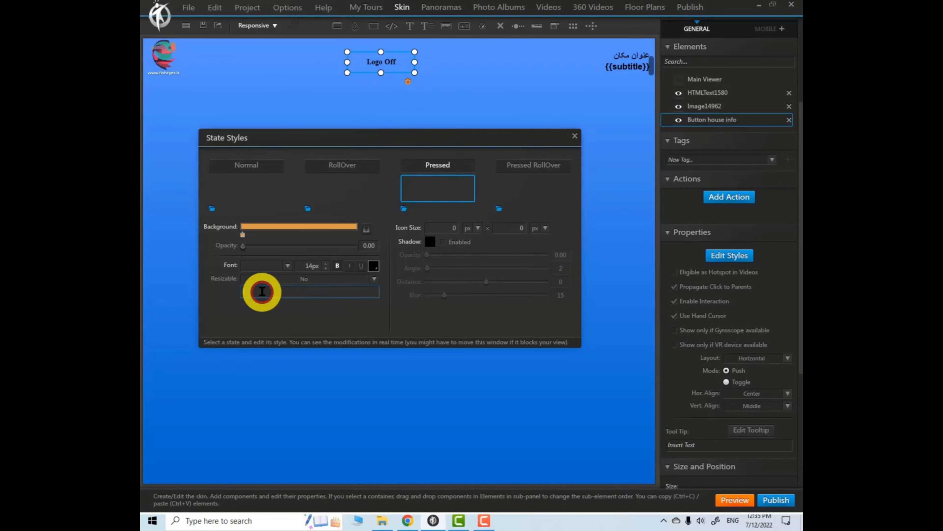
text(Logo)
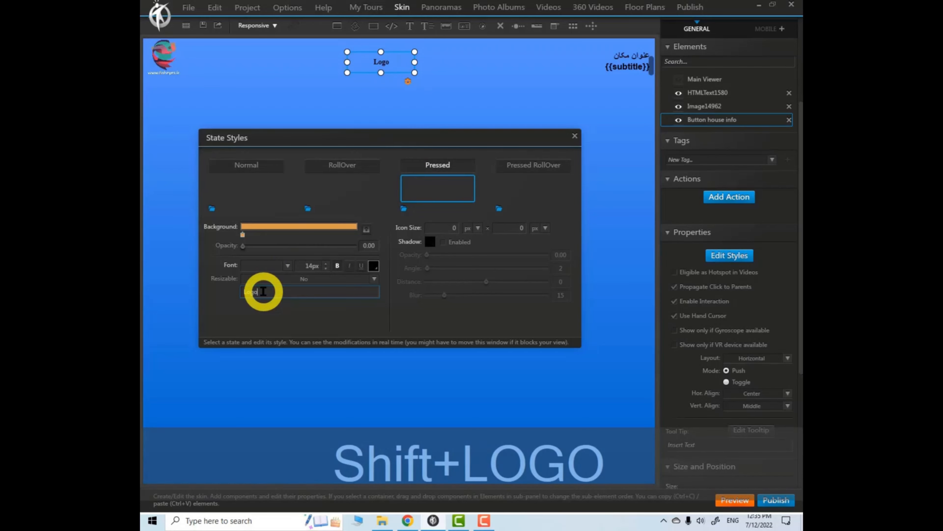
text( On)
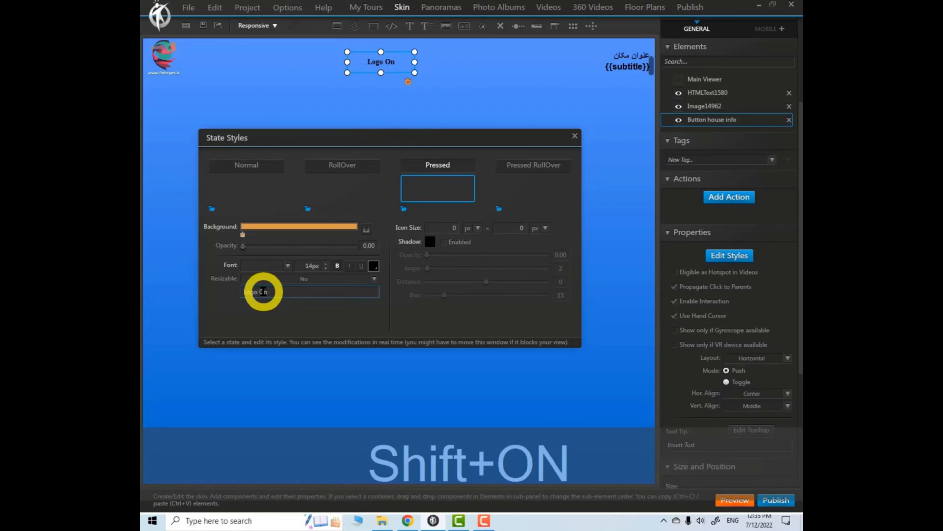
Step: Set the font colour of the button's Pressed RollOver state to orange and close the state styles
click(531, 167)
click(374, 264)
click(480, 281)
click(343, 233)
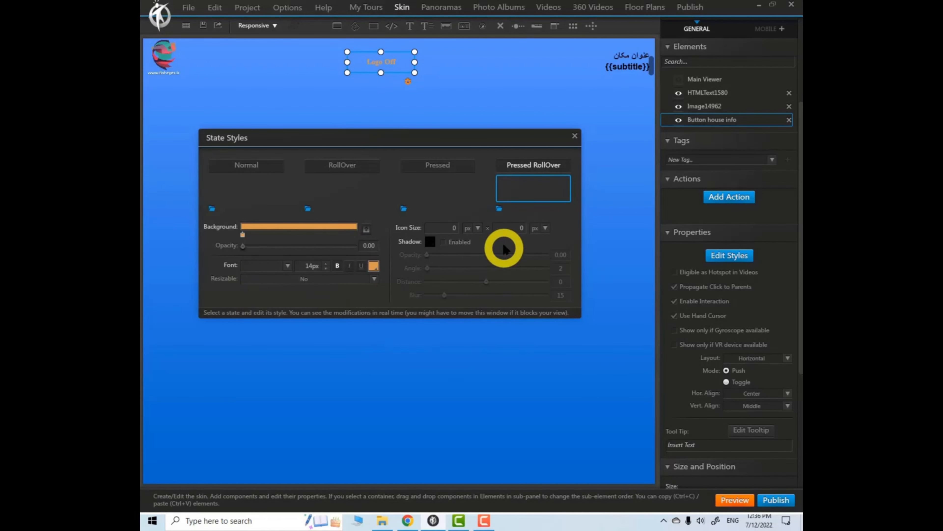
click(575, 136)
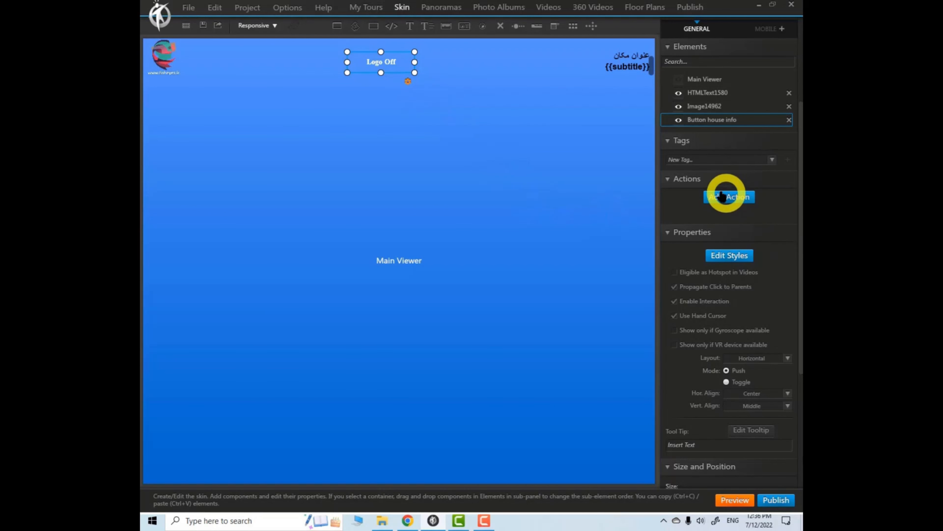
Step: Add an on-click Show/Hide Components action in Toggle Show/Hide mode to the button
click(721, 201)
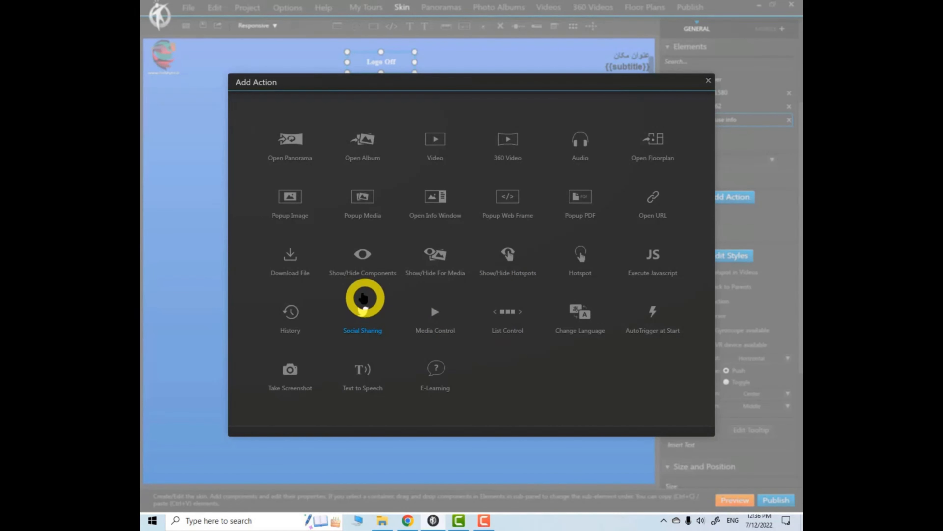
click(364, 274)
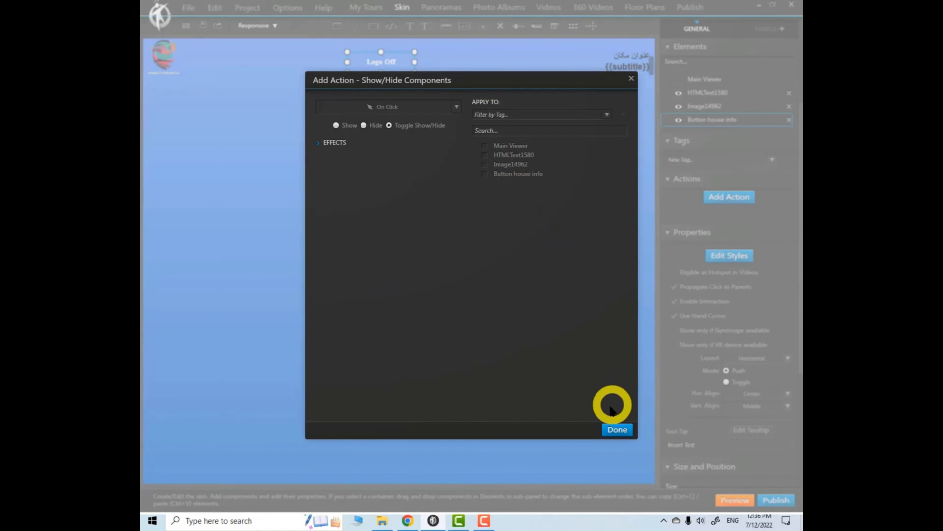
click(612, 429)
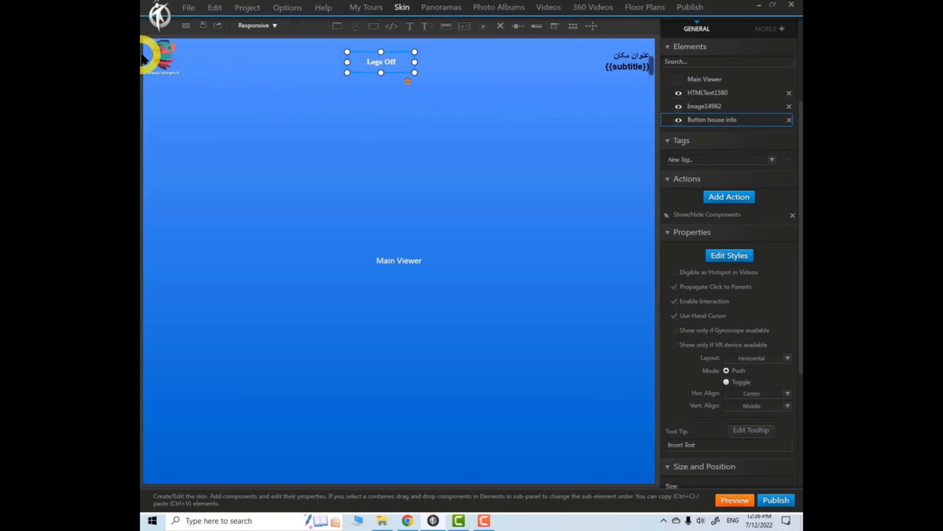
Step: Rename the logo image element to LOGO
click(162, 55)
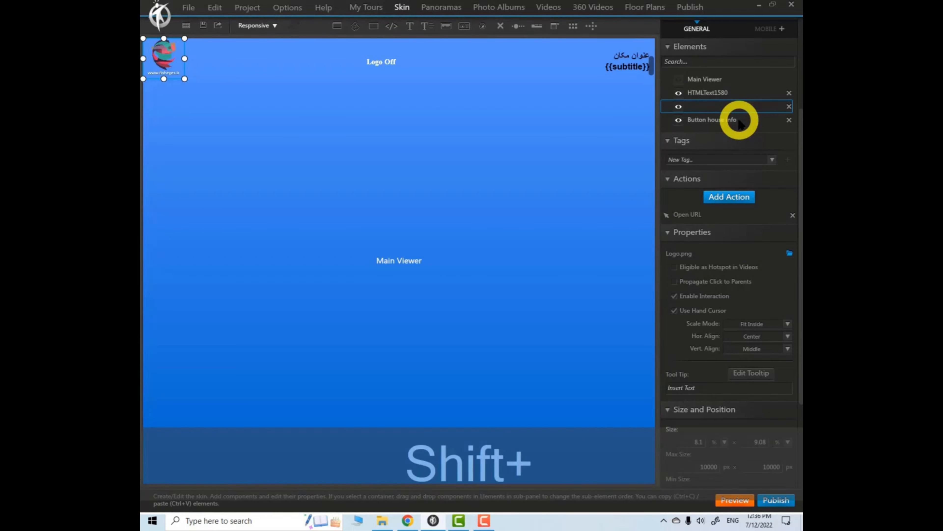
text(LOGO)
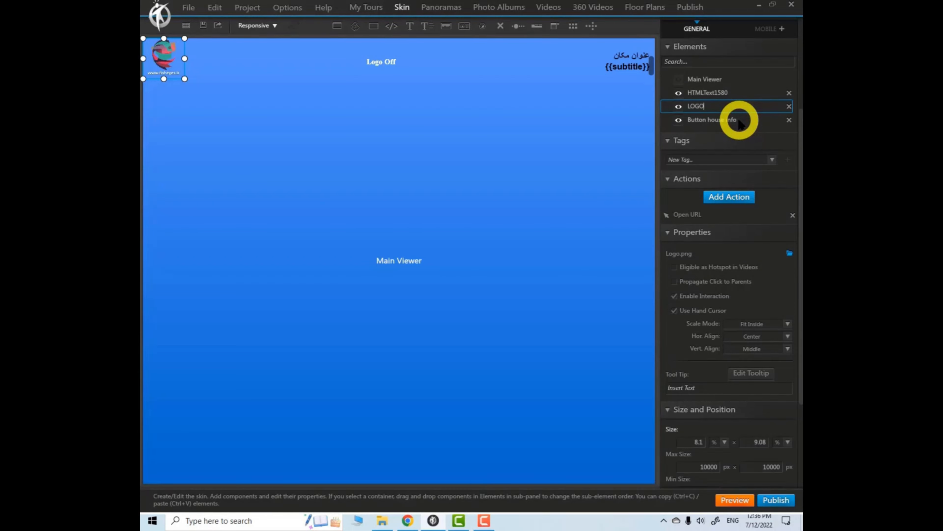
click(707, 119)
click(693, 107)
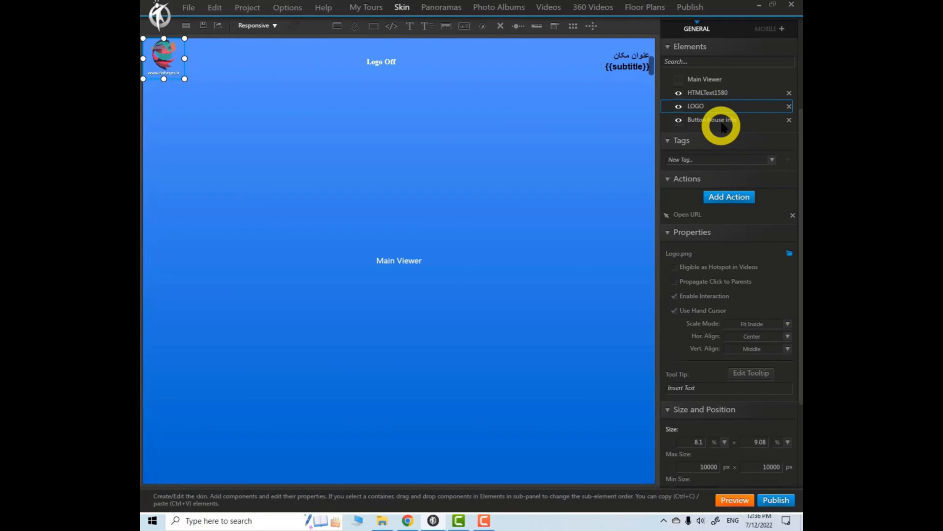
Step: Apply the button's Show/Hide Components action to the LOGO element
click(708, 120)
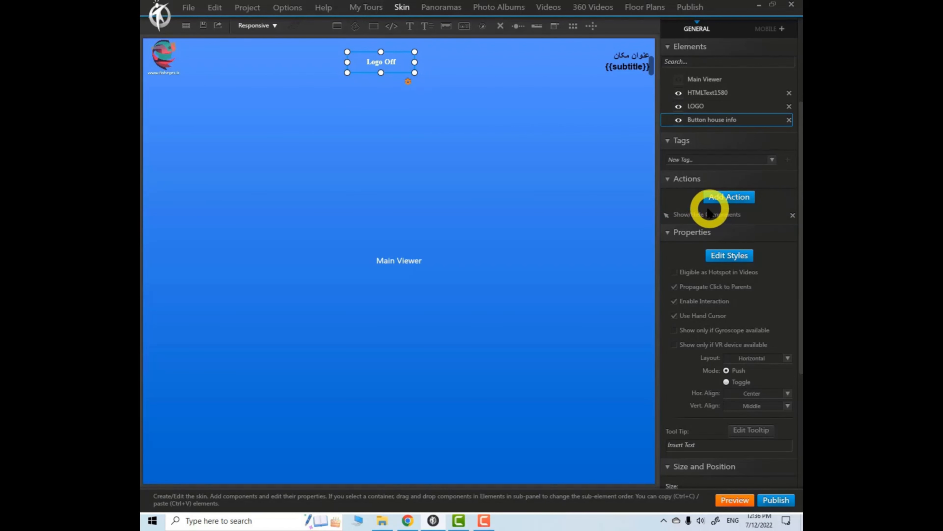
click(698, 215)
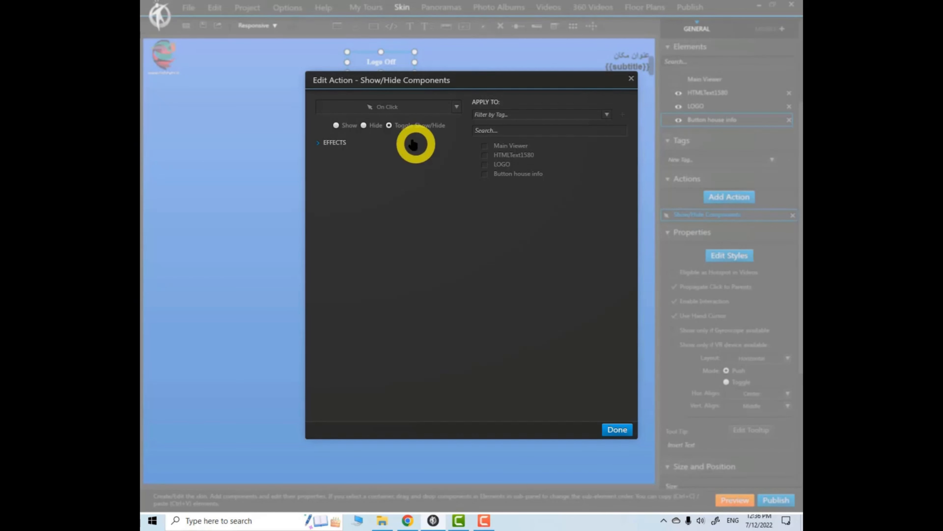
click(484, 165)
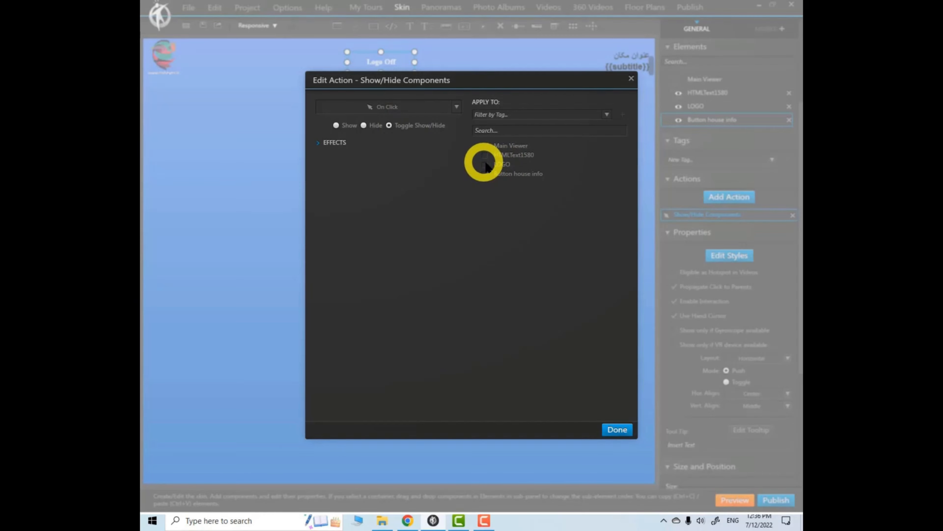
click(617, 428)
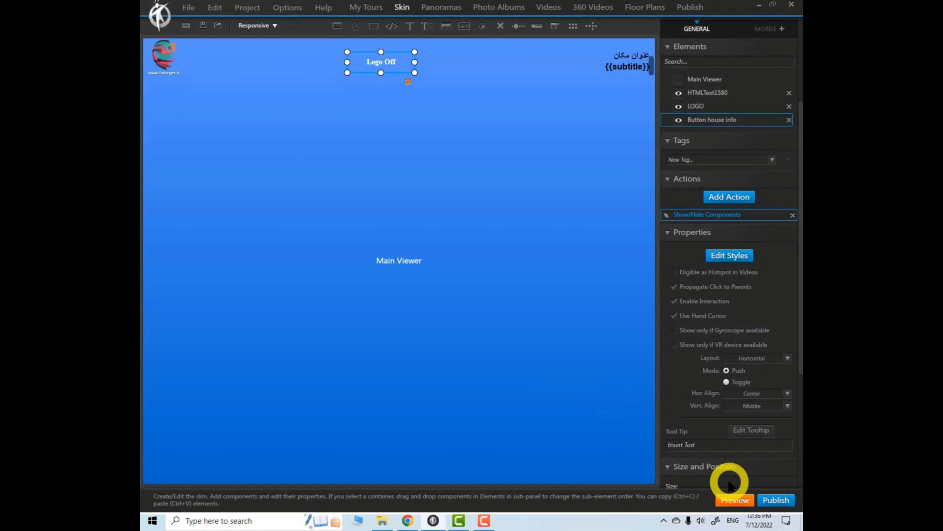
Step: Preview the tour and test toggling the logo with the Logo Off button, rotating the panorama for contrast, and close the preview
click(738, 502)
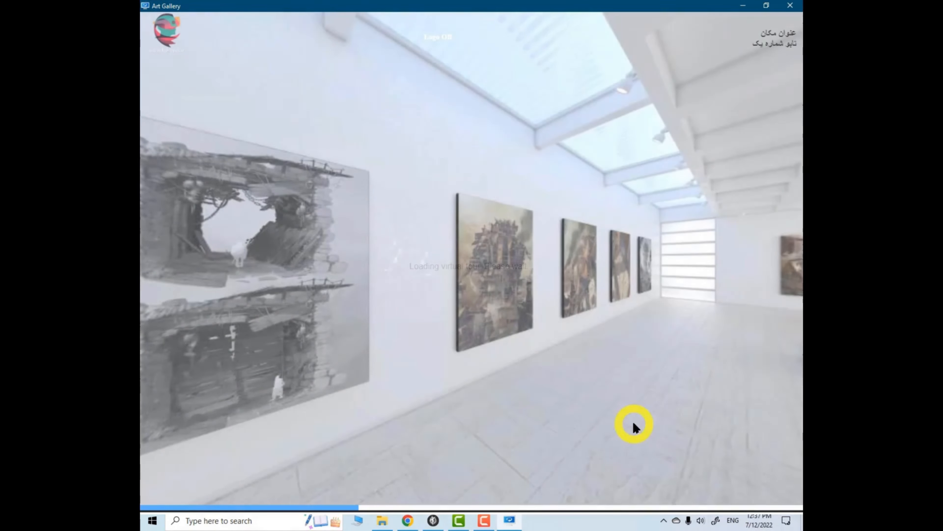
drag(526, 162, 540, 87)
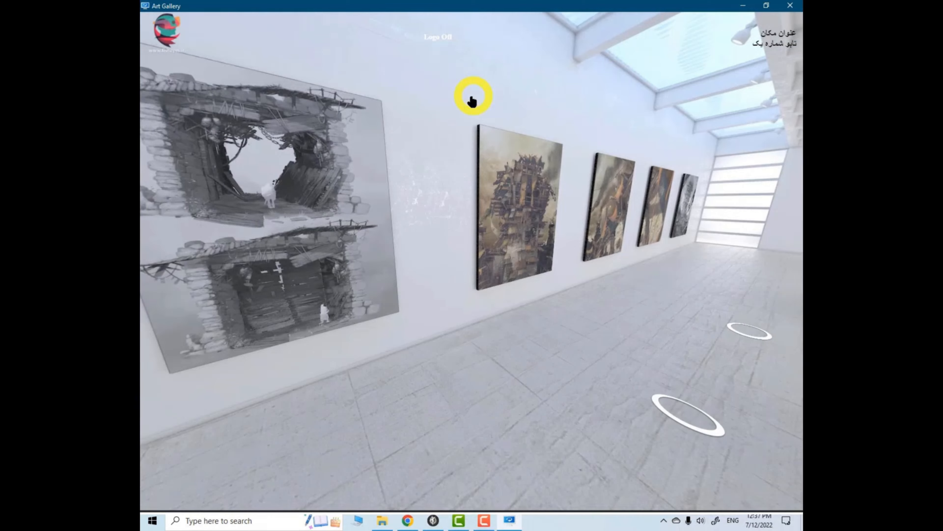
drag(463, 382, 619, 246)
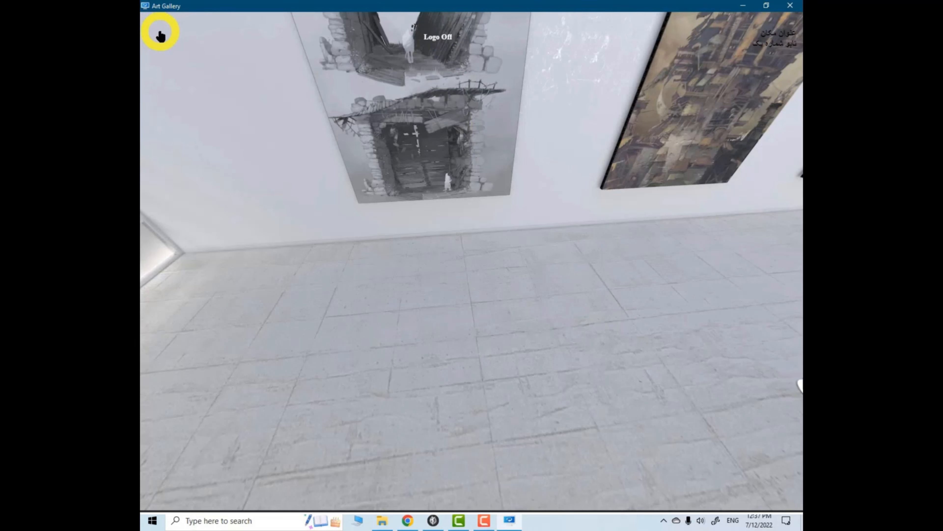
click(438, 39)
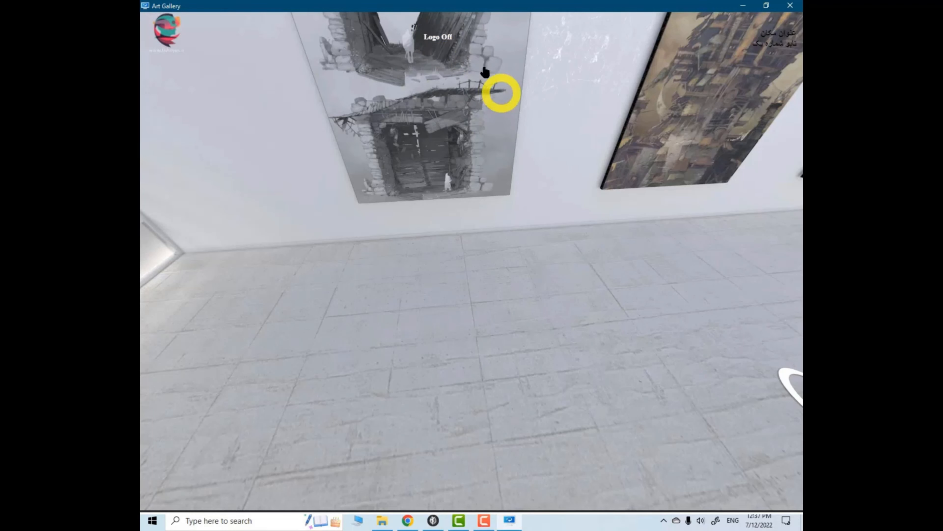
click(439, 41)
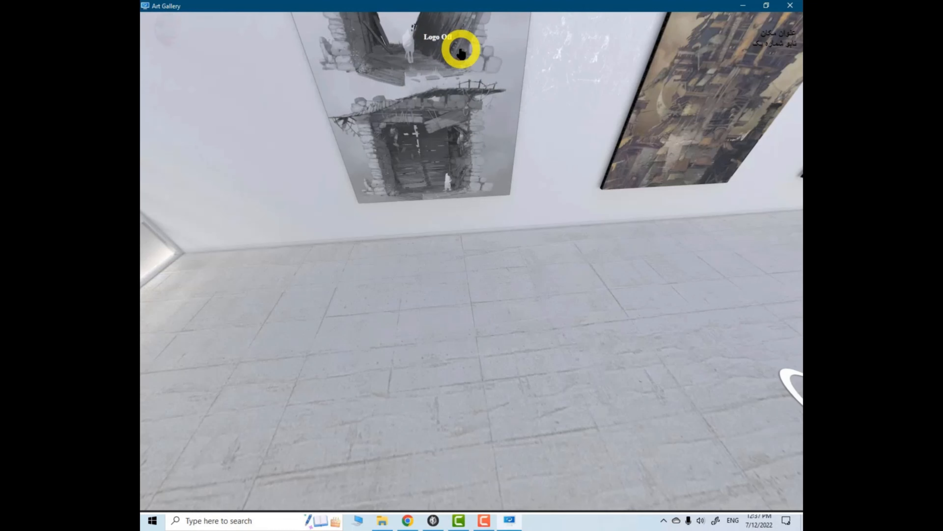
click(442, 38)
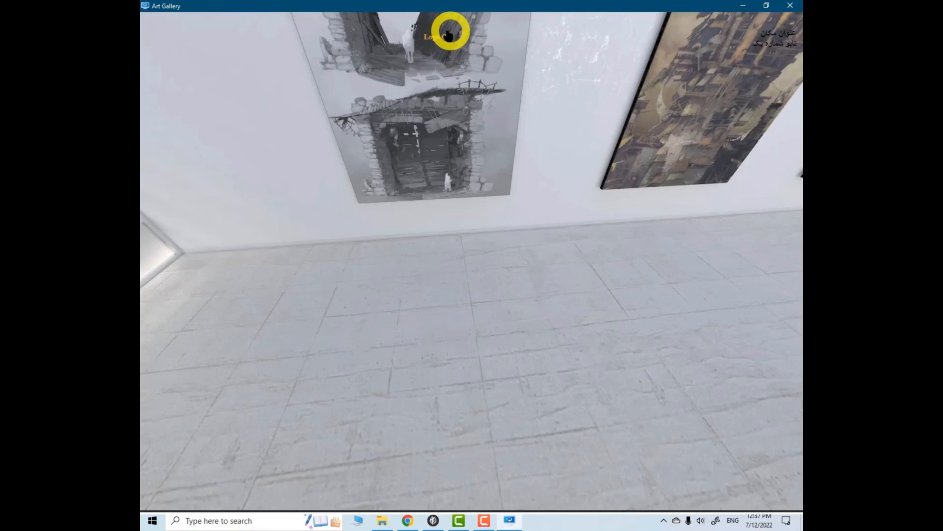
click(790, 7)
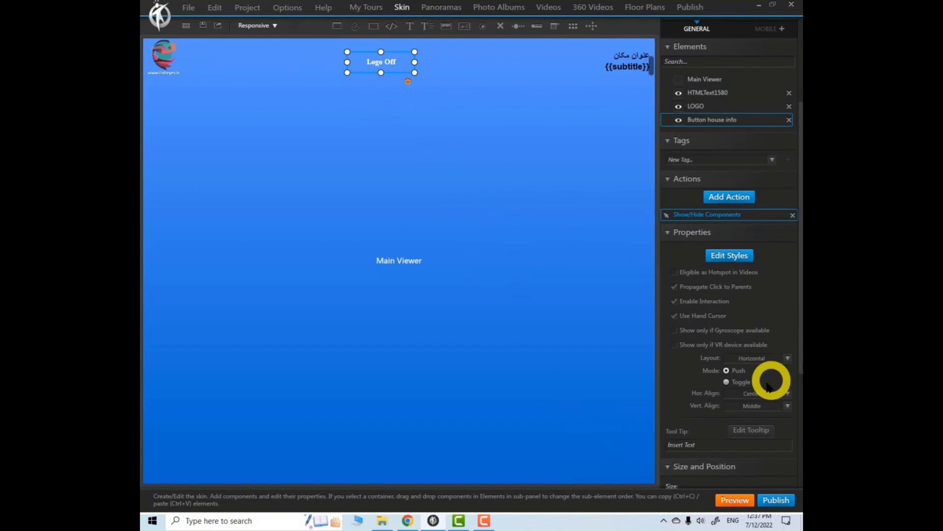
Step: Change the Logo Off button's mode from Push to Toggle, accepting the deletion of its existing actions
click(726, 382)
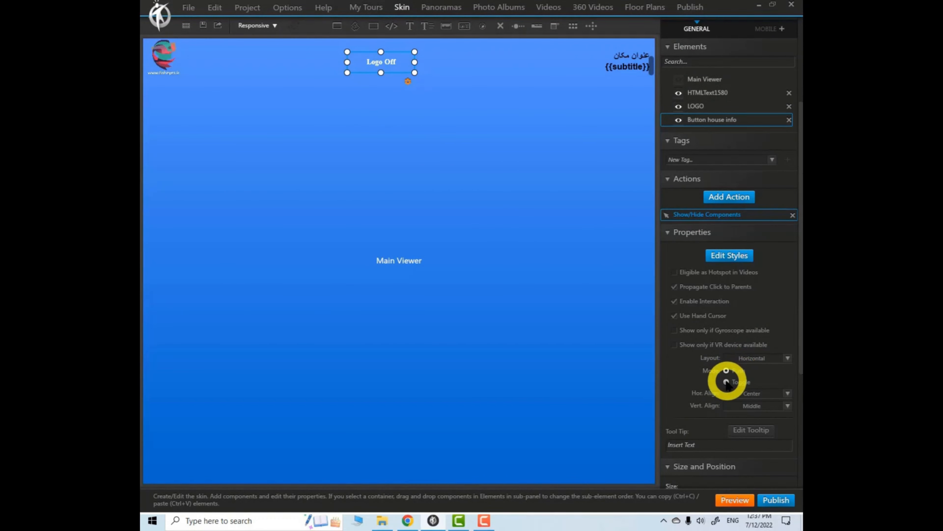
click(727, 382)
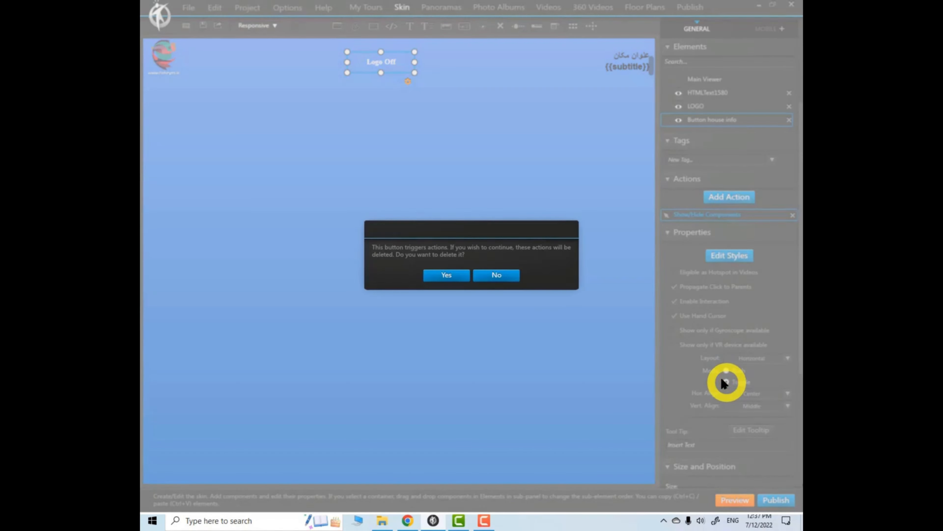
click(451, 276)
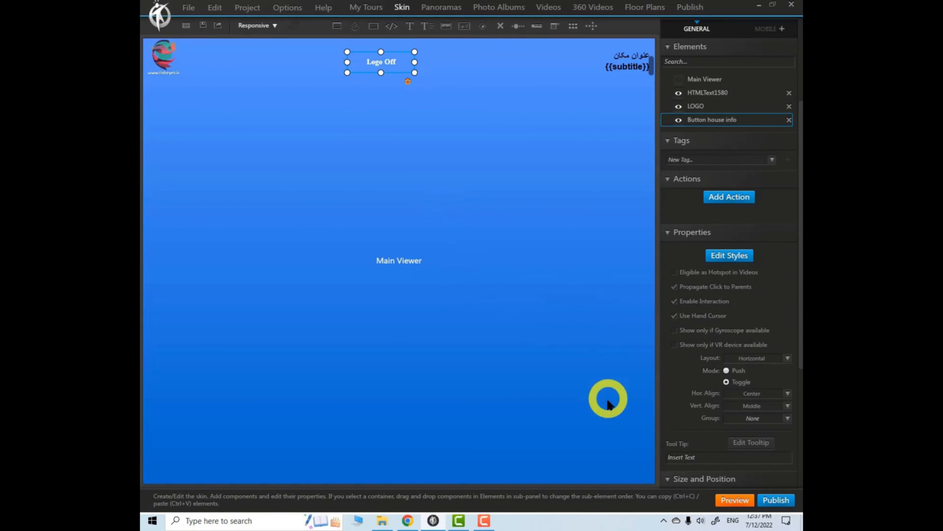
Step: Preview the tour, test the Toggle-mode button without any action assigned, and close the preview
click(737, 498)
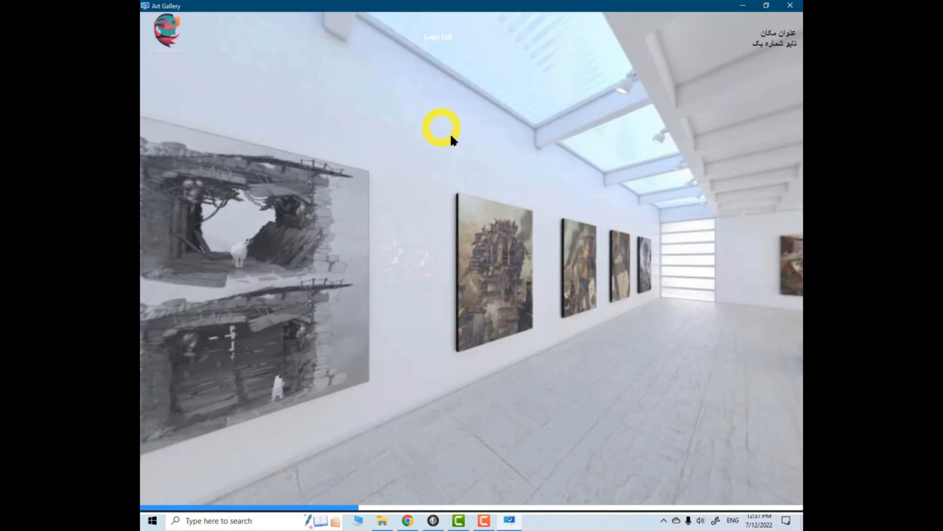
drag(451, 139, 621, 17)
mouse_move(563, 92)
mouse_down()
mouse_move(549, 90)
mouse_move(533, 55)
mouse_move(540, 60)
mouse_move(526, 61)
mouse_up()
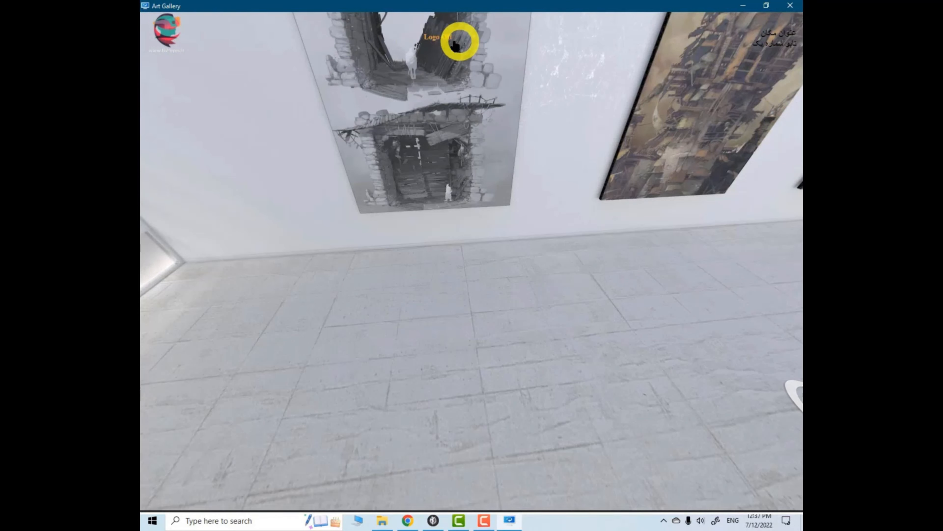
click(435, 38)
mouse_move(471, 59)
mouse_down()
mouse_move(468, 78)
mouse_move(448, 93)
mouse_up()
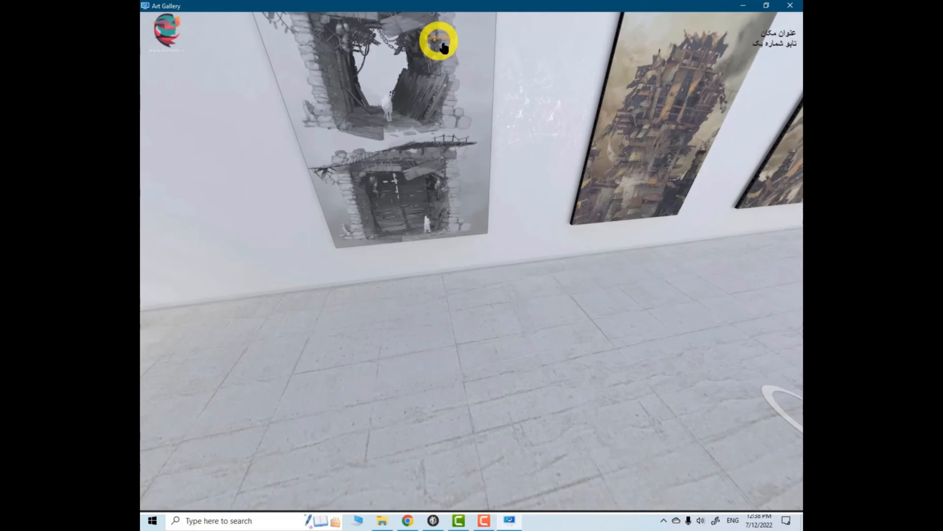
click(790, 5)
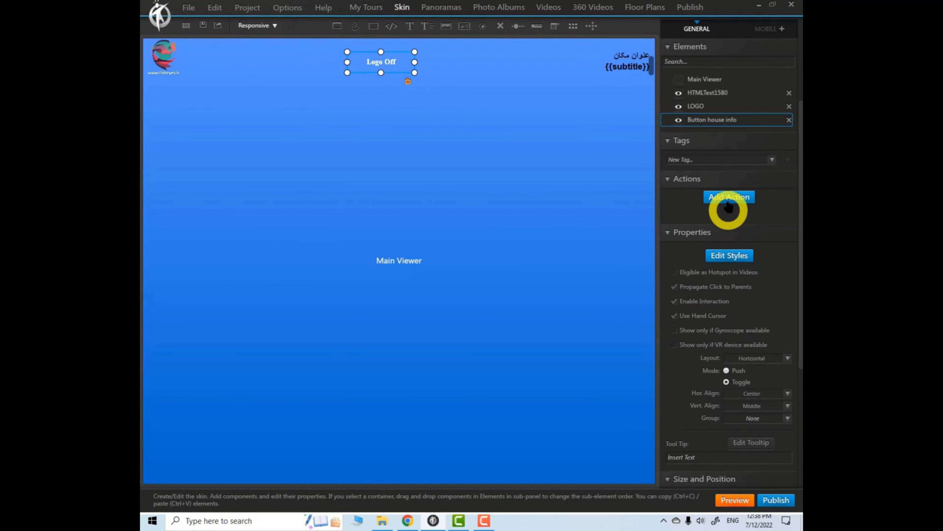
Step: Add an on-click Show/Hide Components action in Toggle Show/Hide mode to the button and apply it to the LOGO element
click(726, 382)
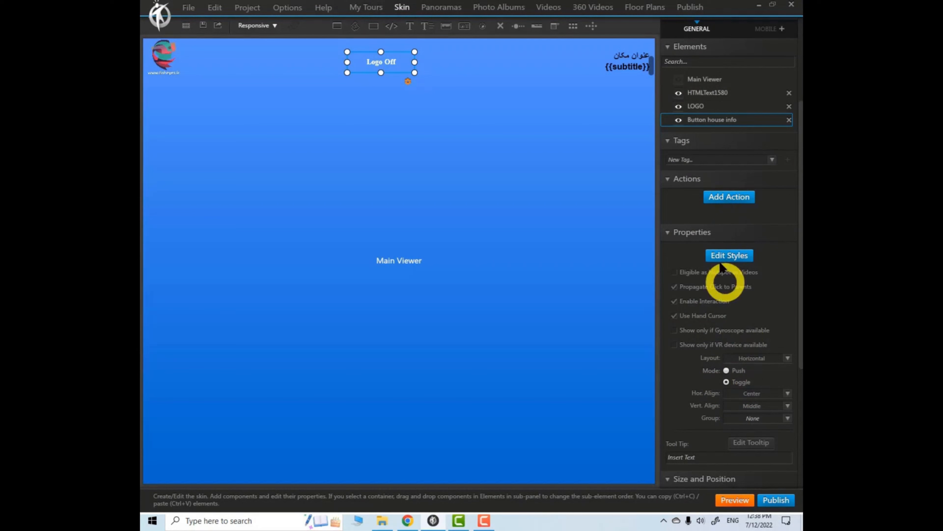
click(729, 197)
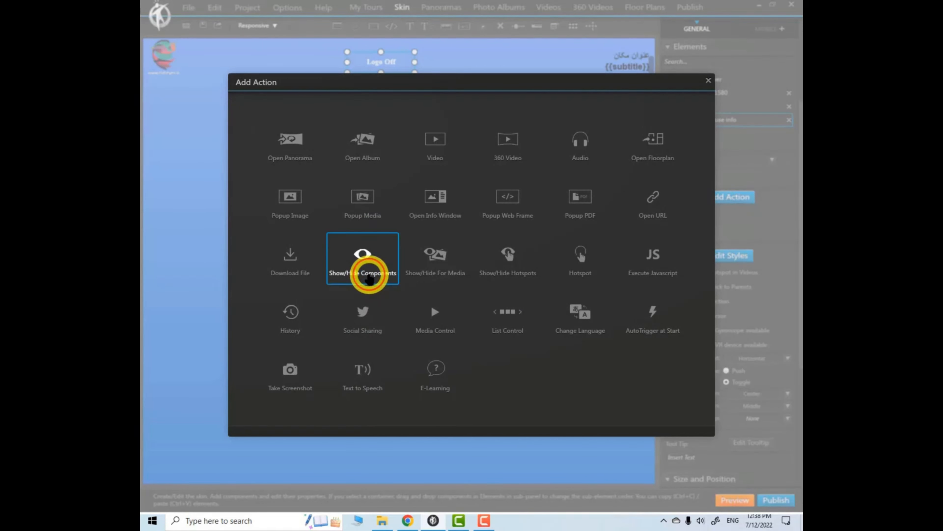
click(368, 271)
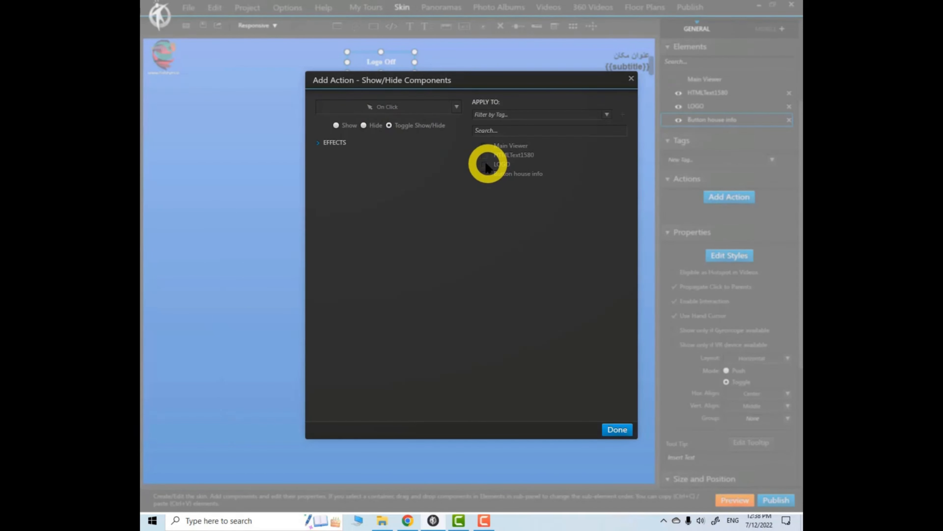
click(617, 429)
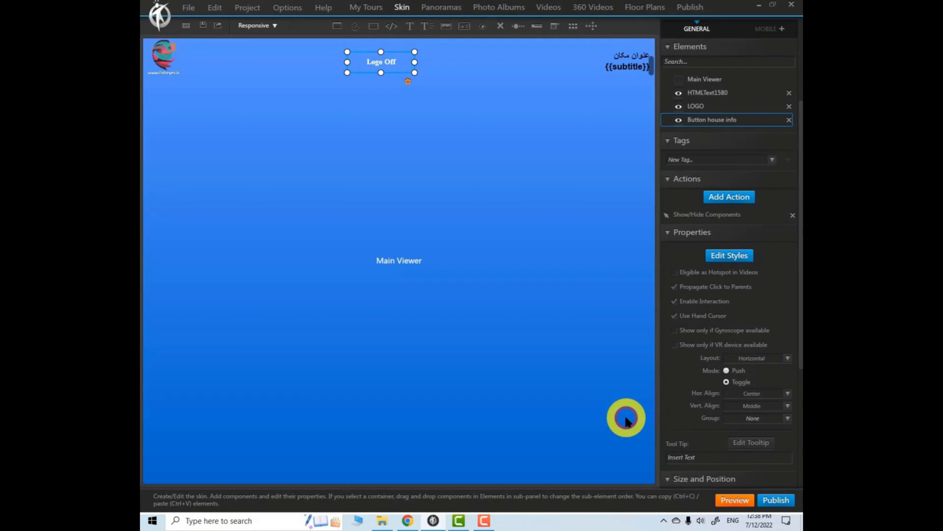
Step: Preview the tour, test hiding and showing the logo with the Toggle-mode button, and close the preview
click(740, 500)
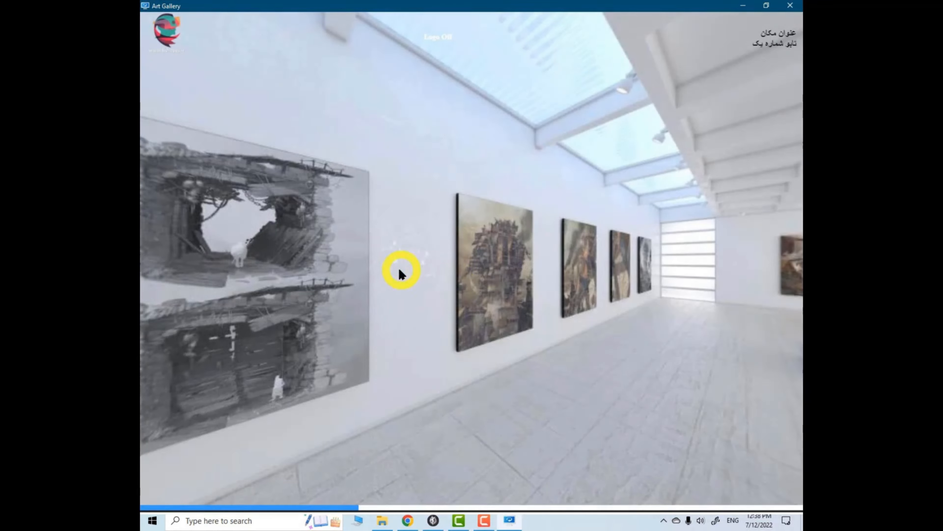
mouse_move(402, 273)
mouse_down()
mouse_move(614, 110)
mouse_move(598, 99)
mouse_move(602, 90)
mouse_move(609, 97)
mouse_up()
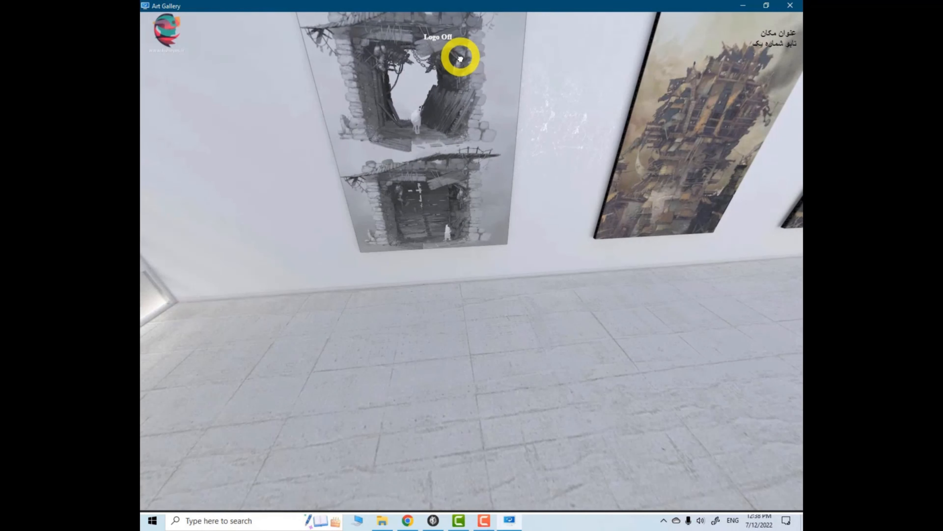
click(441, 42)
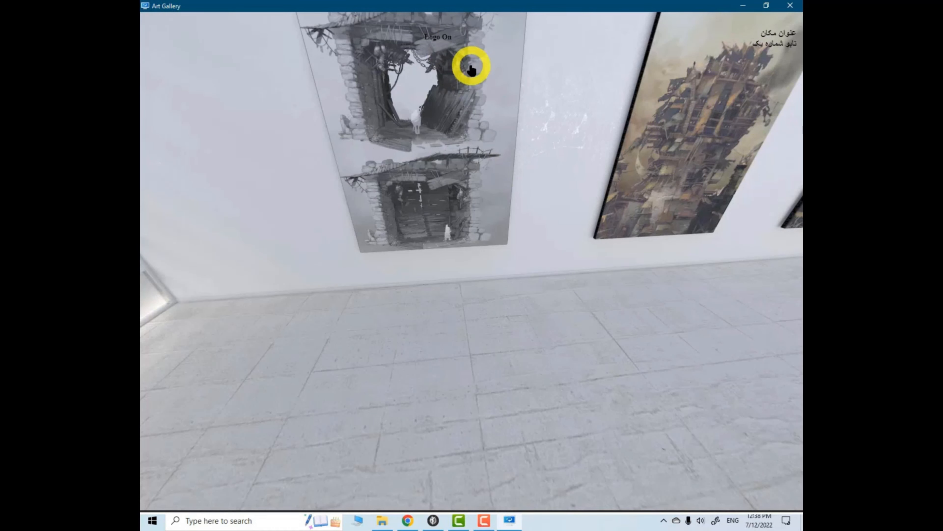
mouse_move(438, 36)
mouse_down()
mouse_move(413, 95)
mouse_move(391, 94)
mouse_move(400, 115)
mouse_move(443, 43)
mouse_up()
click(443, 42)
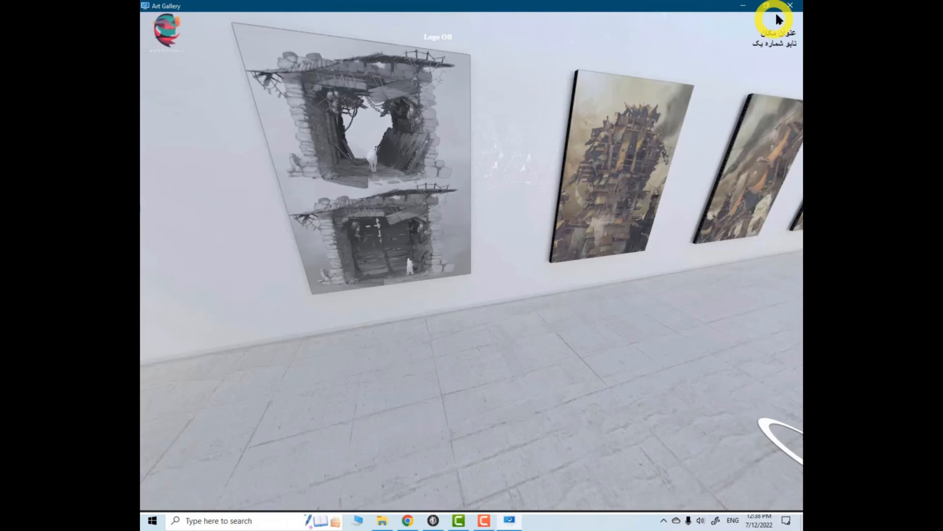
click(788, 6)
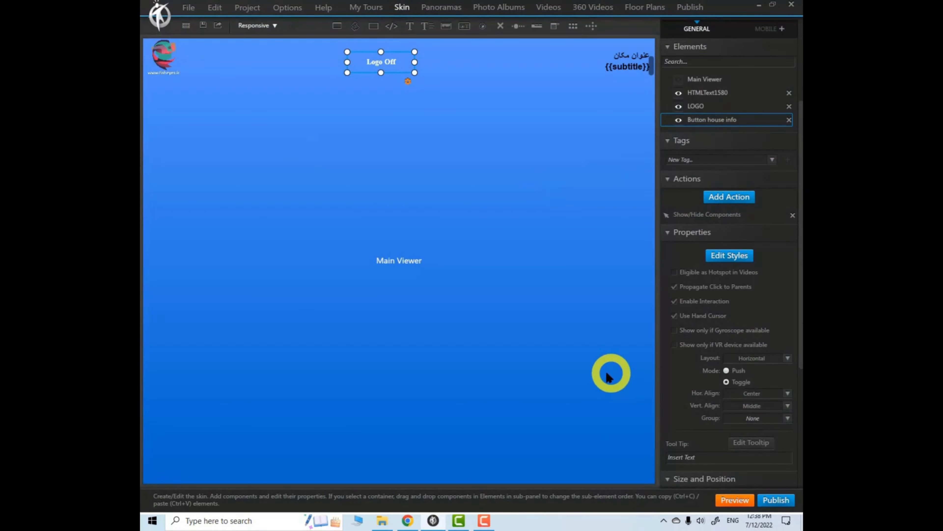
Step: Move the Logo Off button beside the logo in the skin, just to its right without overlapping it
scroll(773, 387, down, 5)
scroll(773, 390, up, 5)
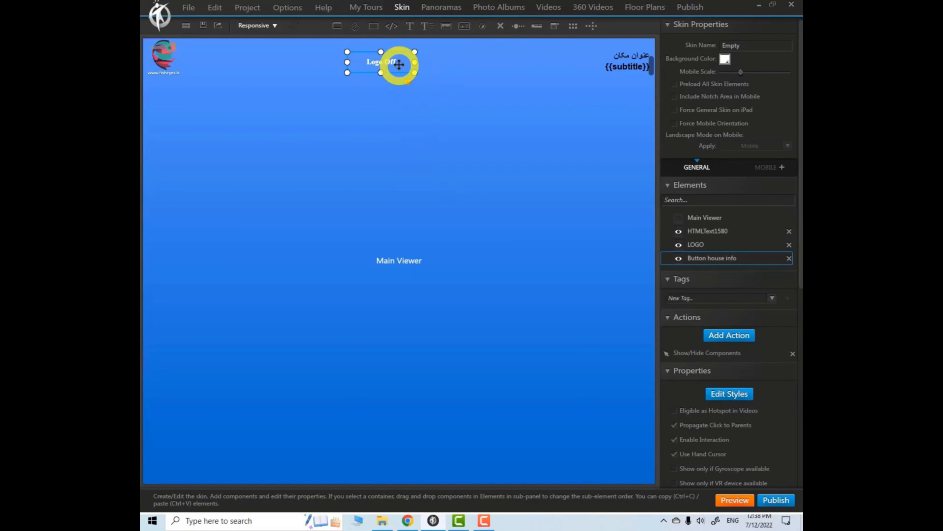
drag(399, 71, 216, 58)
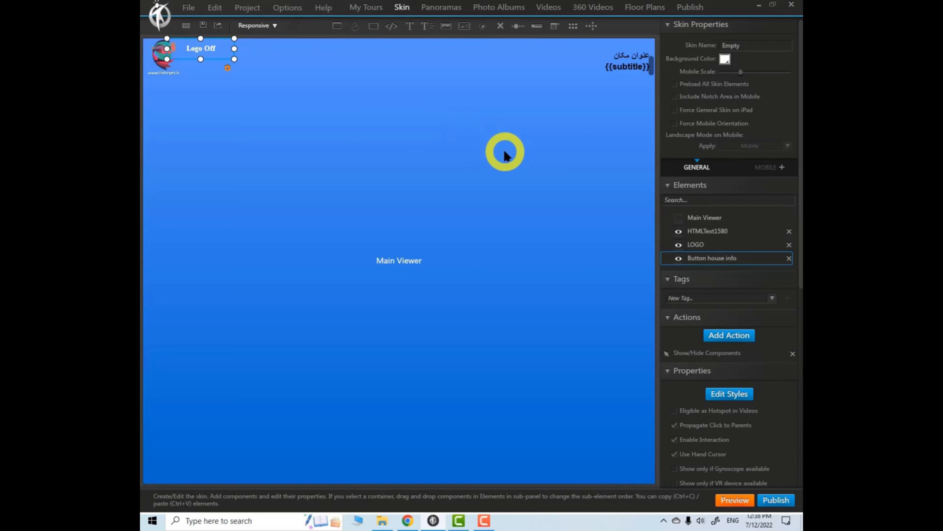
drag(216, 58, 233, 59)
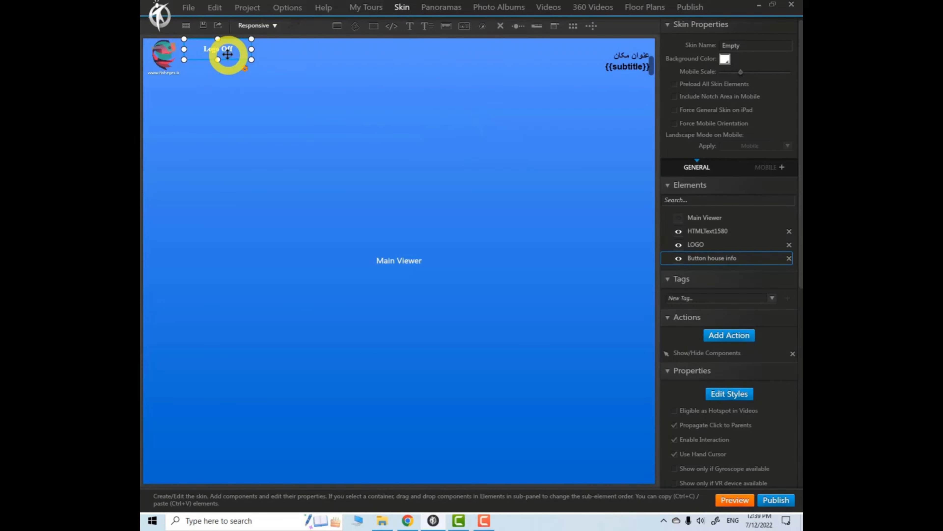
click(162, 55)
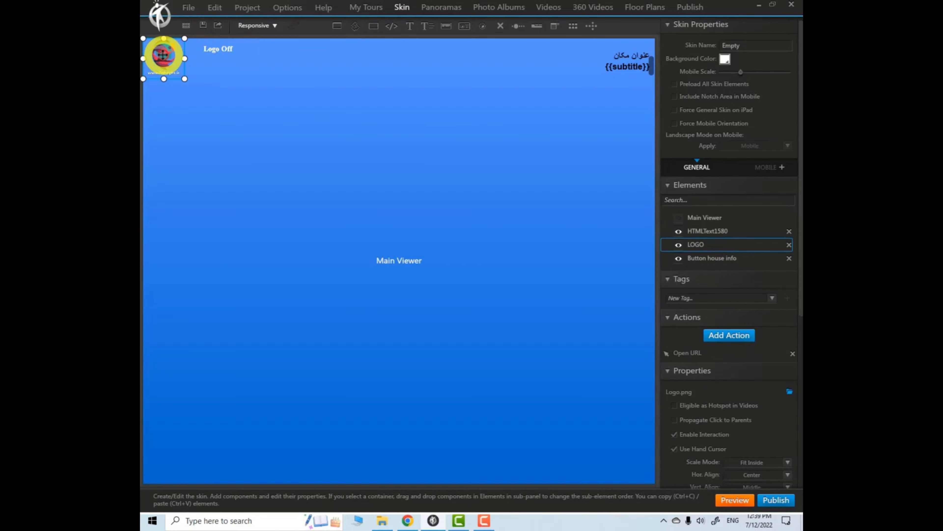
click(210, 53)
click(159, 56)
click(223, 52)
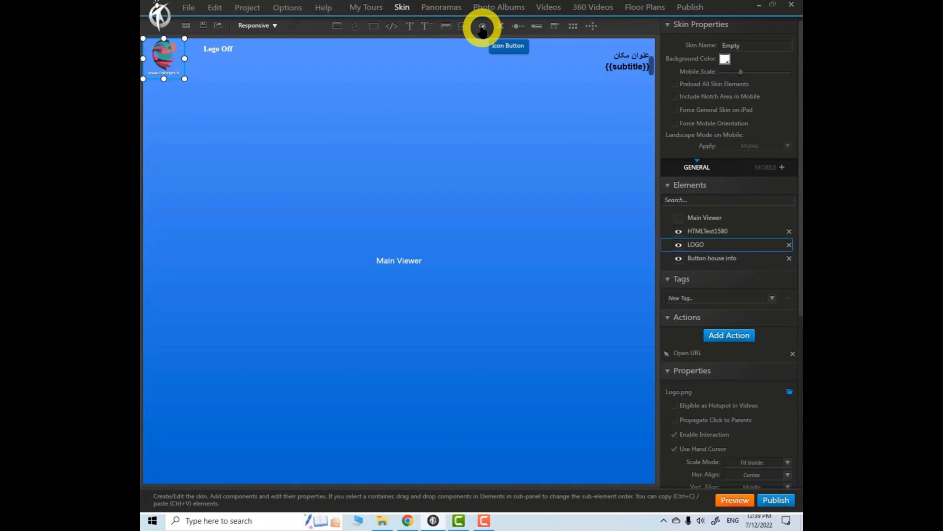
Step: Browse all families in the Icon Button library and close it without inserting an item
click(482, 26)
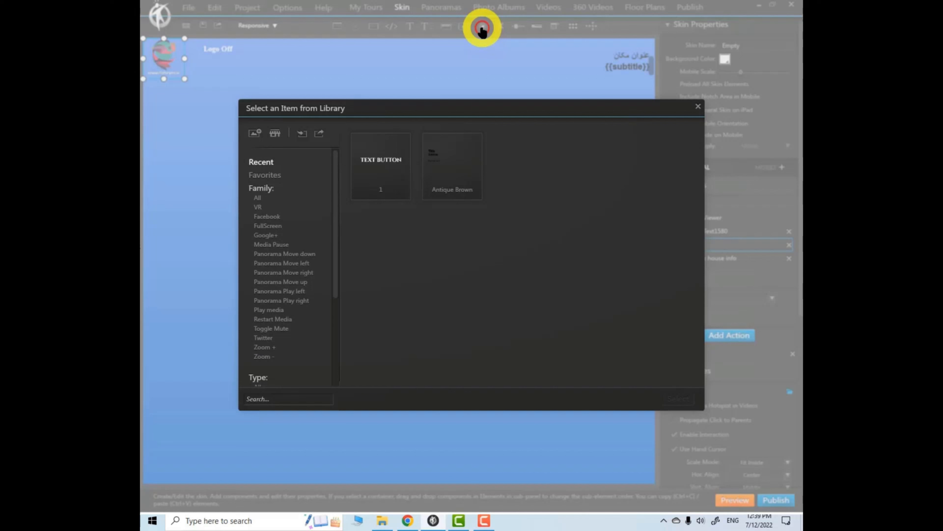
click(257, 198)
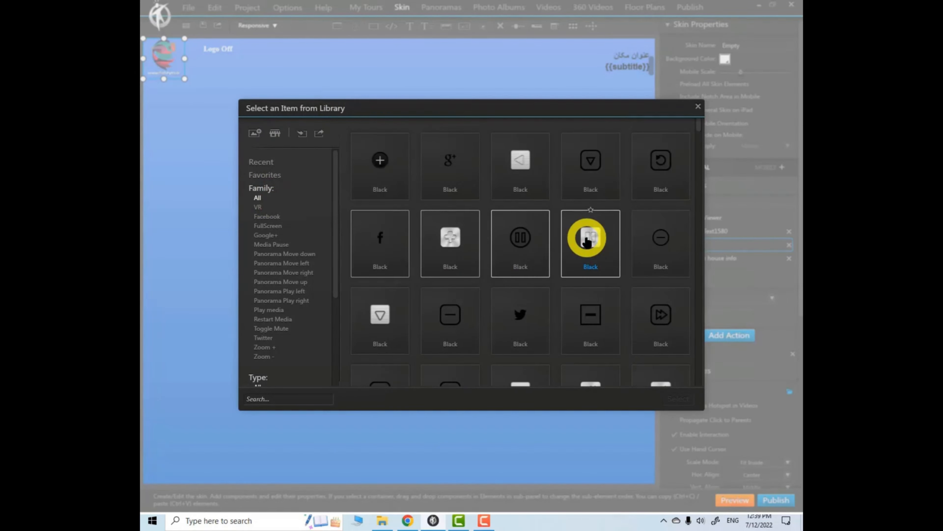
drag(699, 123, 698, 231)
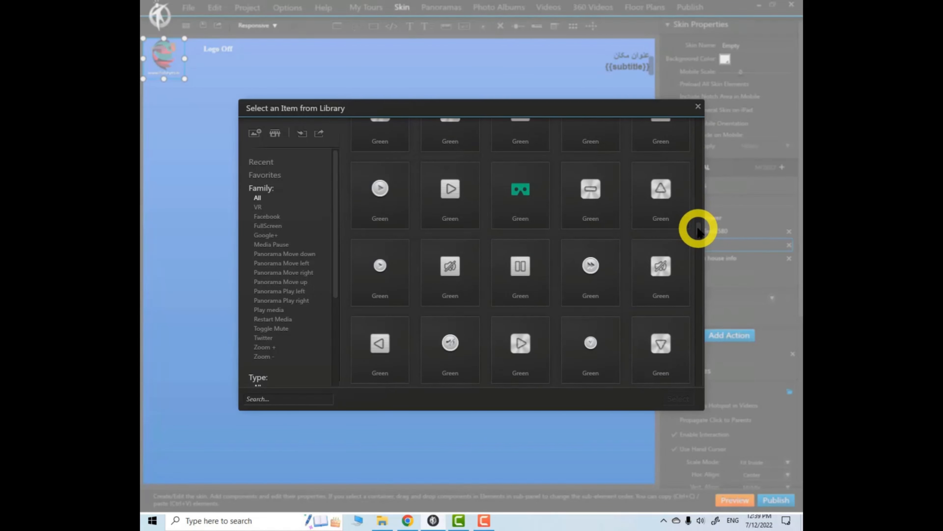
drag(699, 231, 705, 126)
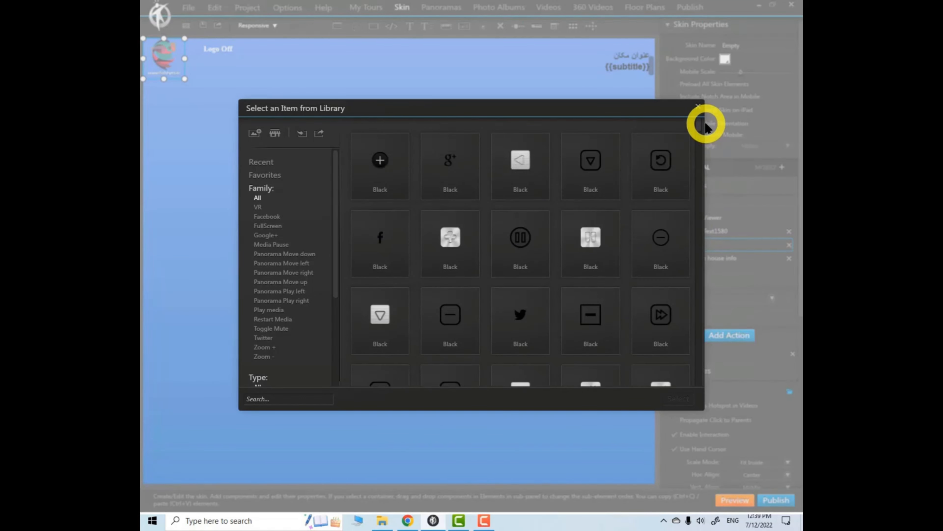
click(655, 174)
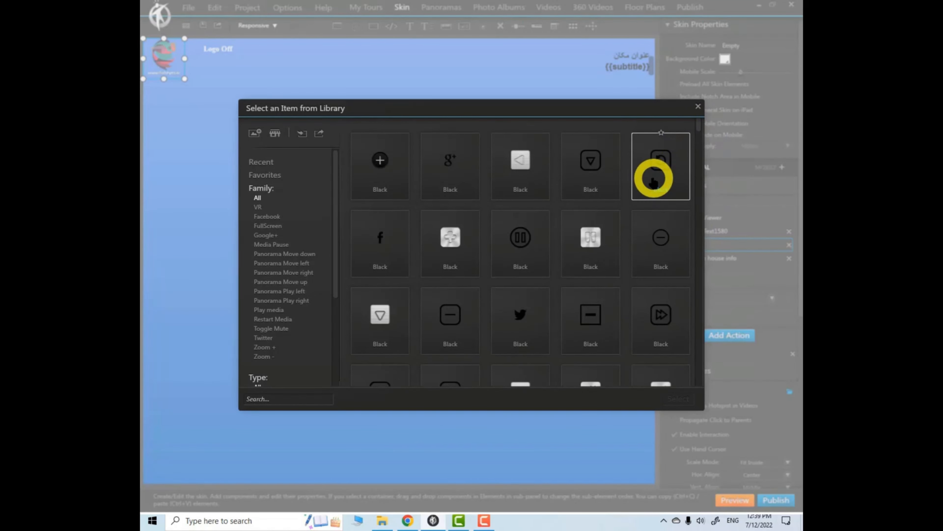
click(698, 107)
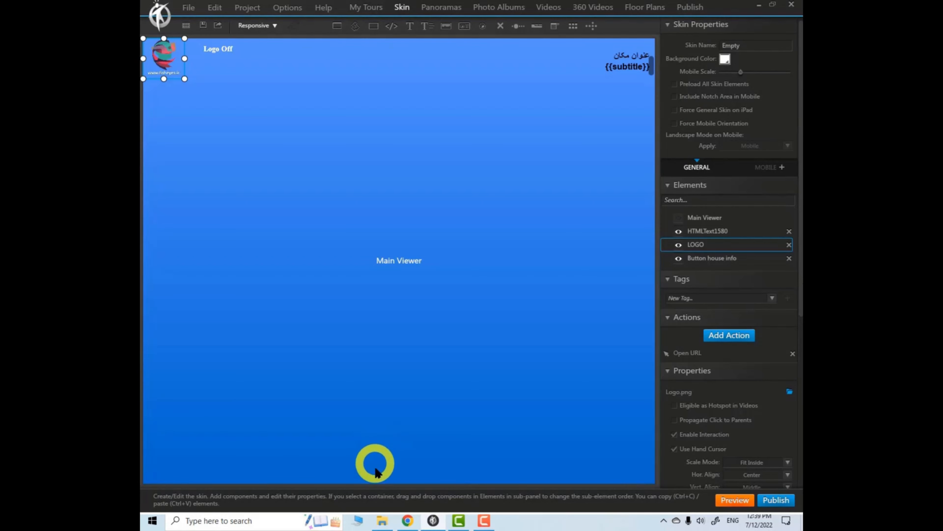
Step: Switch to File Explorer and open the icons folder inside New folder on Local Disk (D:)
click(381, 520)
click(188, 36)
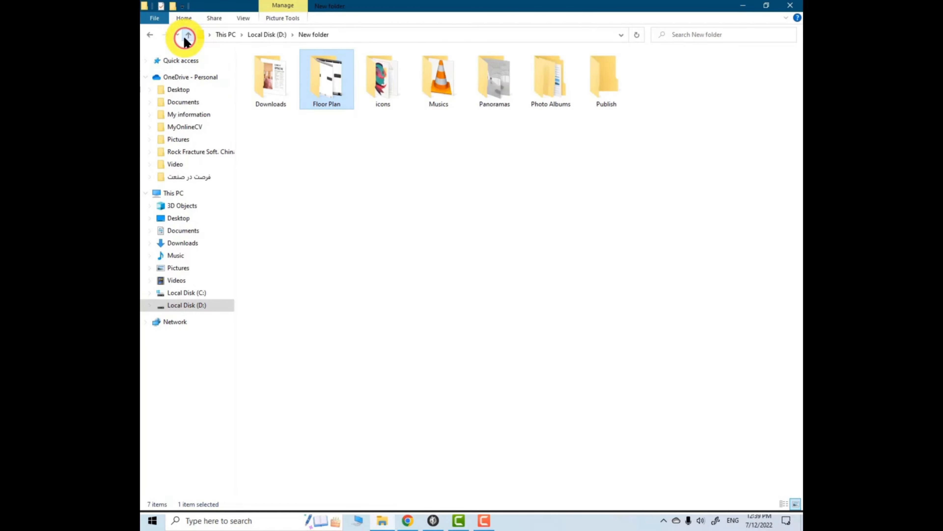
click(385, 81)
double_click(385, 82)
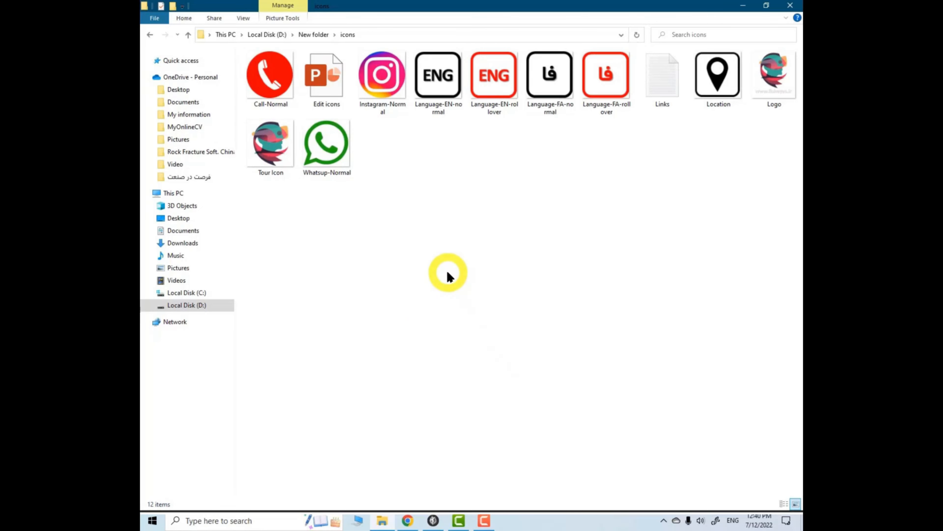
Step: Switch to Chrome, search Google Images for location.png, then return to File Explorer and select the Location icon file
click(408, 521)
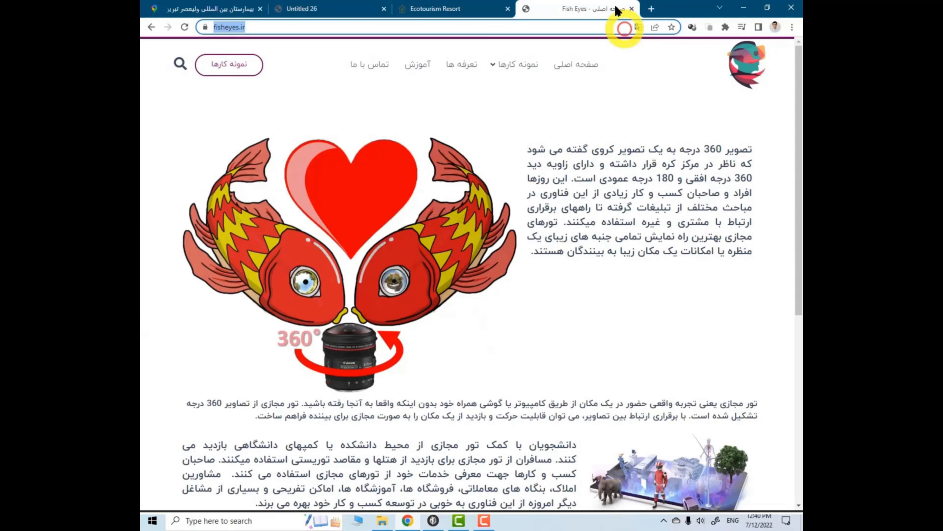
click(570, 9)
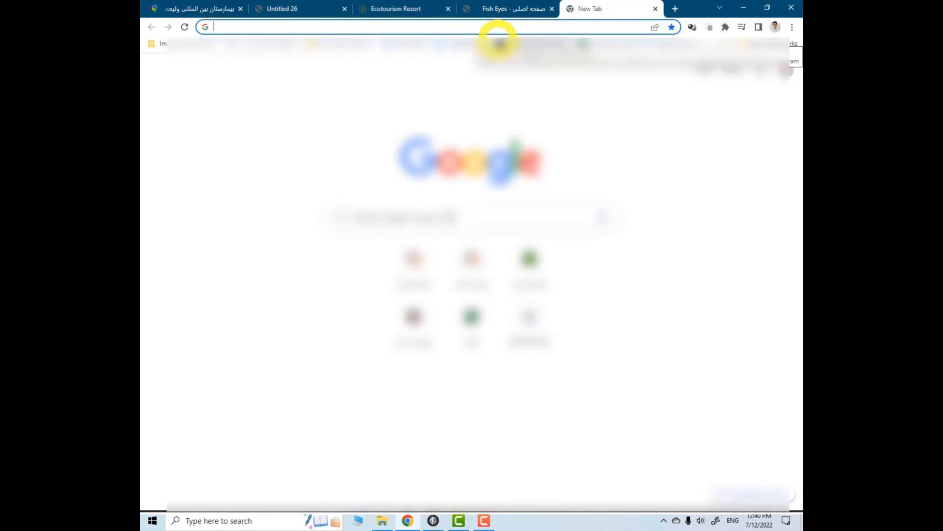
text(location.png)
key(Return)
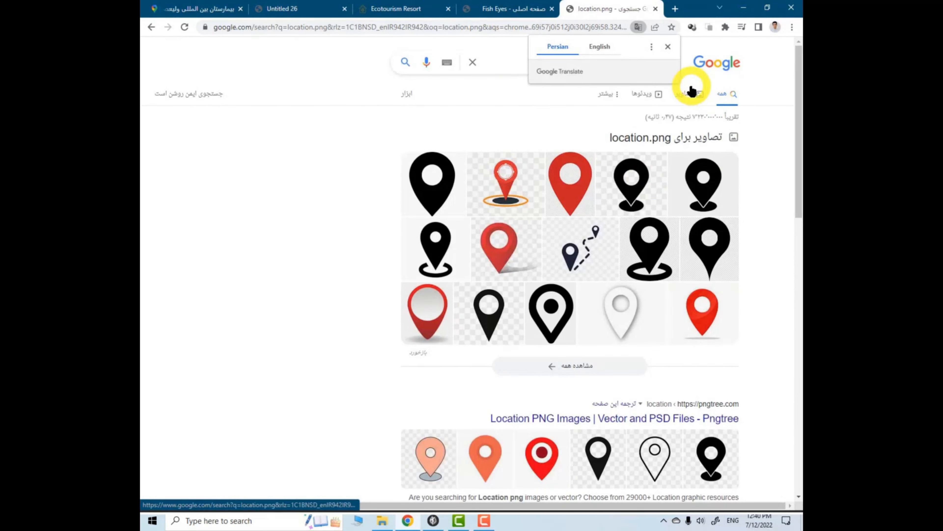
click(690, 92)
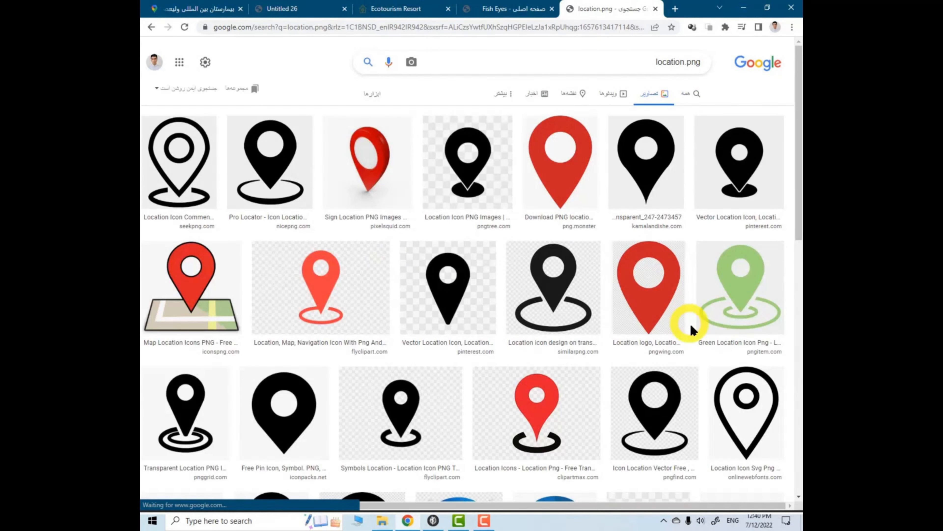
scroll(692, 313, down, 1)
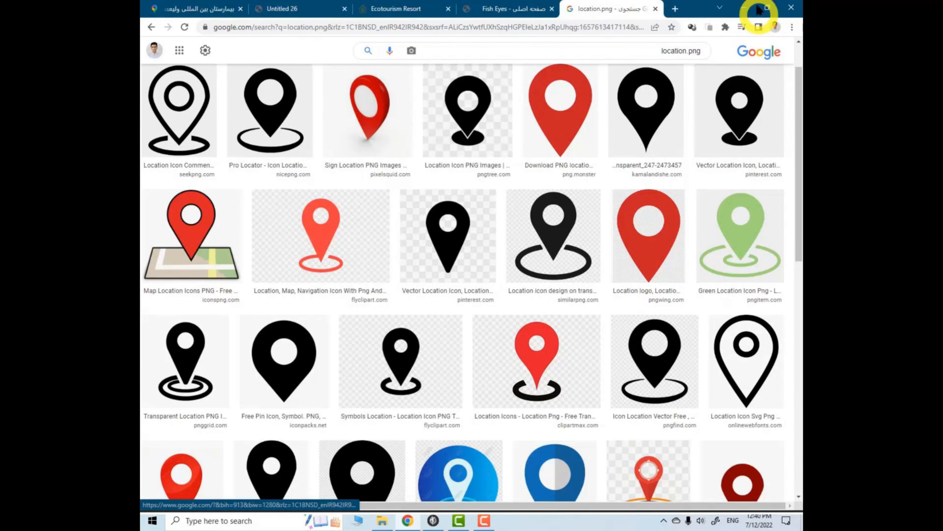
click(744, 7)
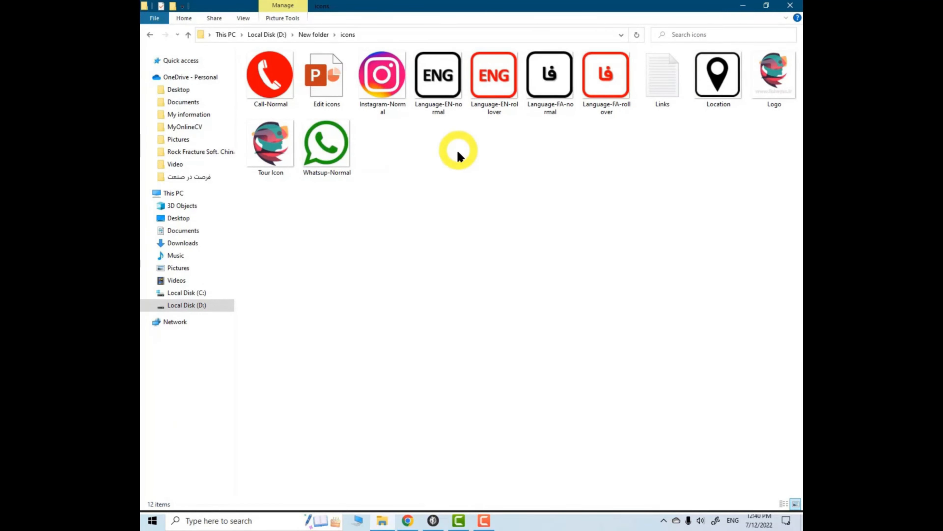
click(712, 95)
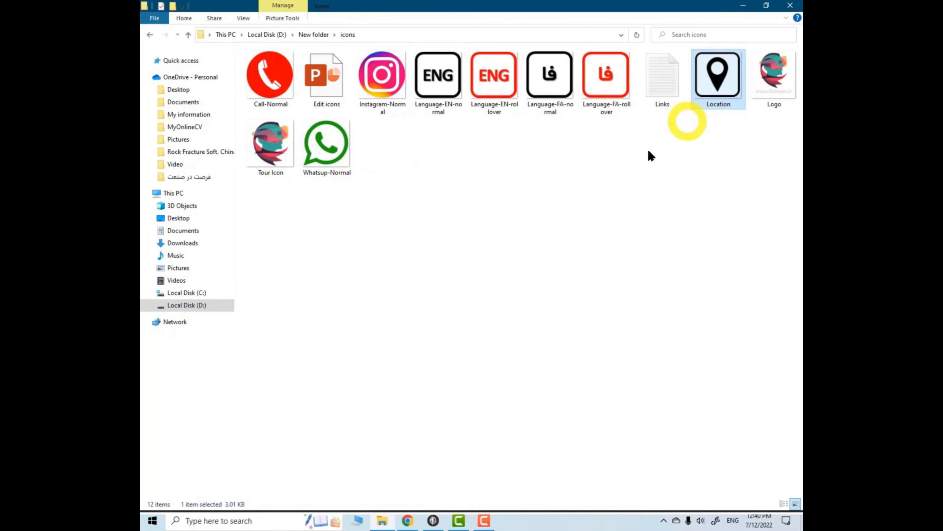
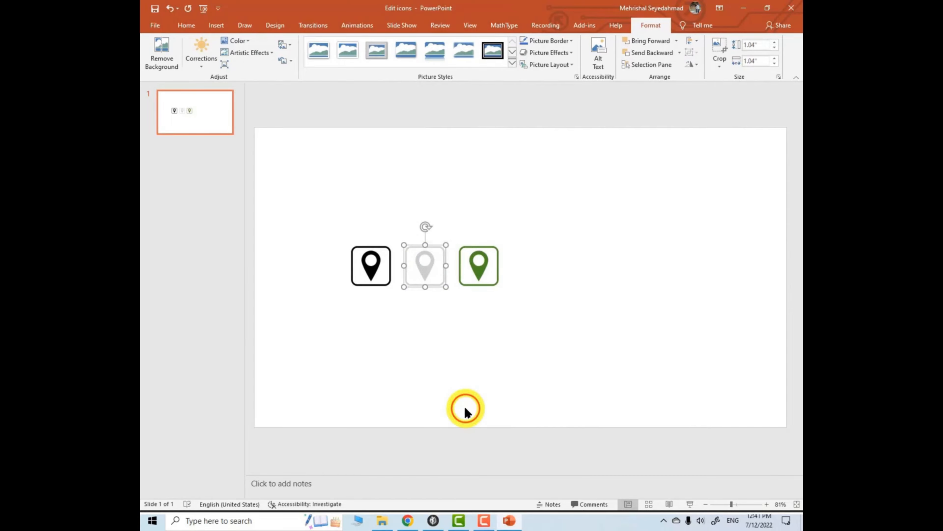
Step: Copy the icons folder path from File Explorer and make D:\New folder\icons the save location for the grey icon in PowerPoint
click(381, 520)
click(403, 36)
key(ctrl+c)
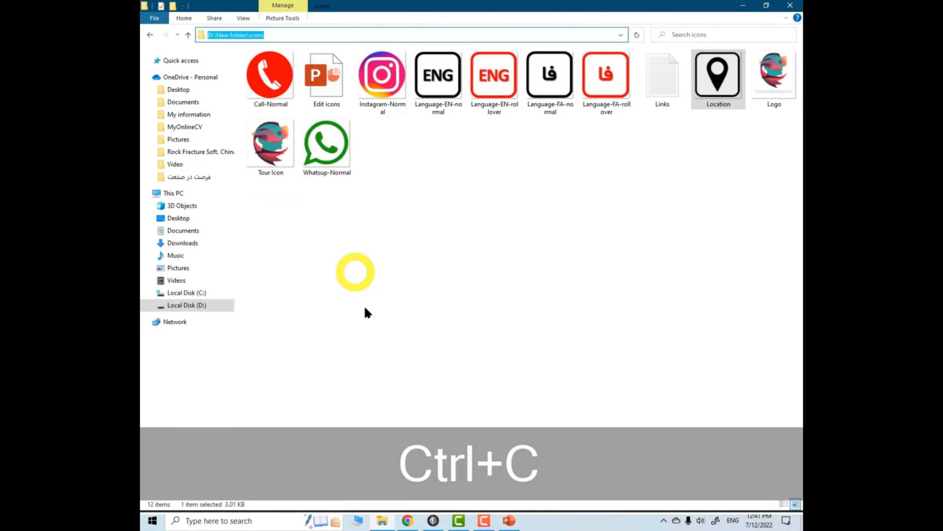
click(509, 520)
click(284, 25)
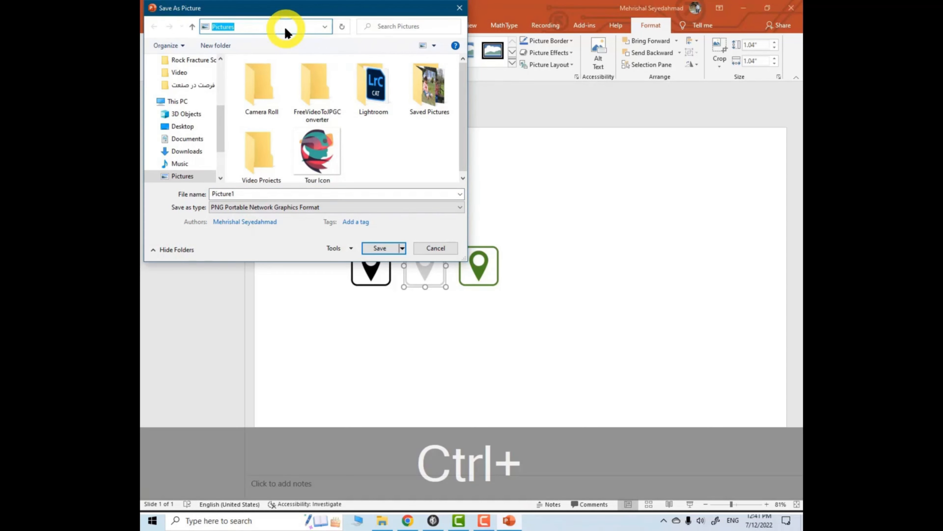
key(ctrl+v)
key(Return)
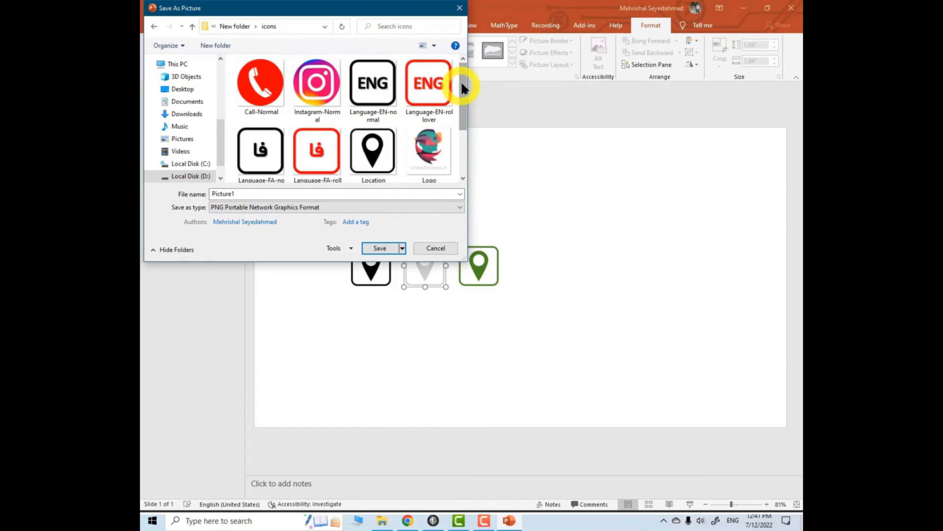
Step: Save the grey location icon as a PNG named Location-hover, basing the name on the existing Location file
drag(463, 88, 459, 123)
click(375, 80)
double_click(256, 194)
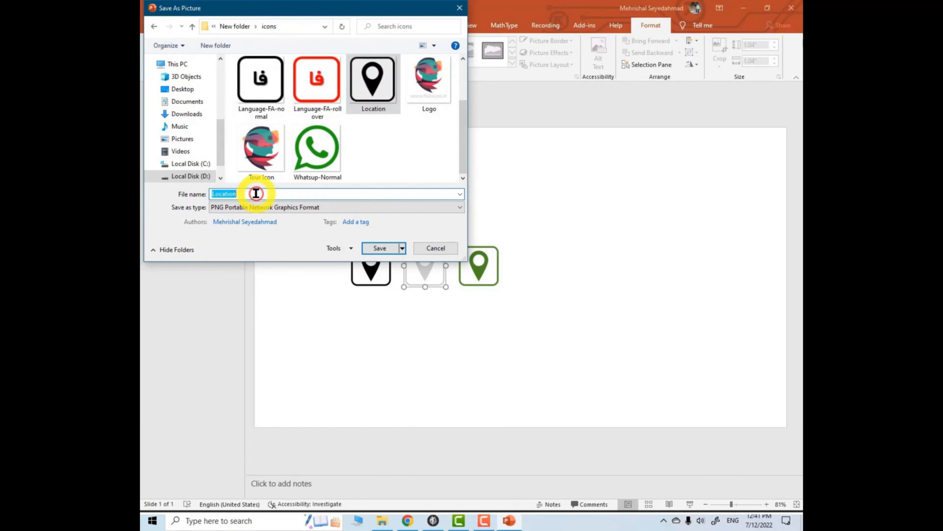
text(-)
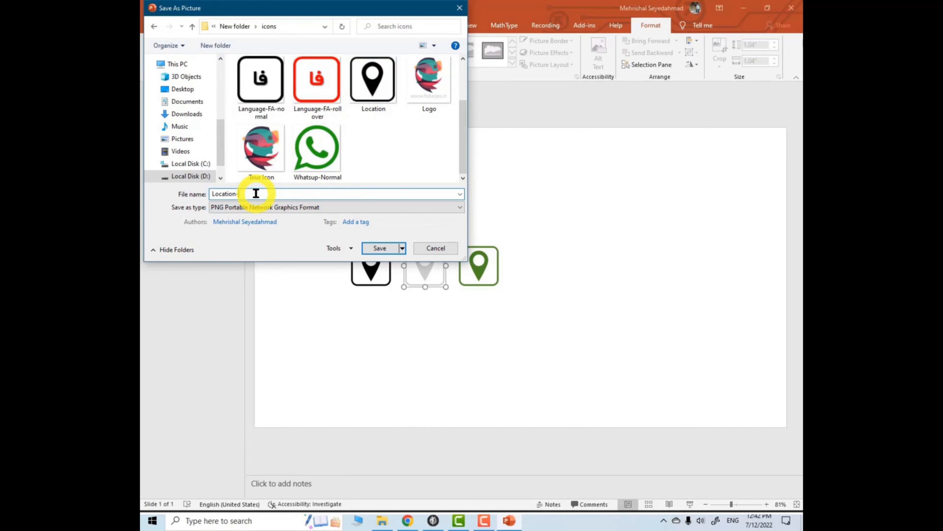
text(hover)
click(378, 248)
Step: Save the green location icon as a PNG picture named Location-selected in the icons folder
click(474, 271)
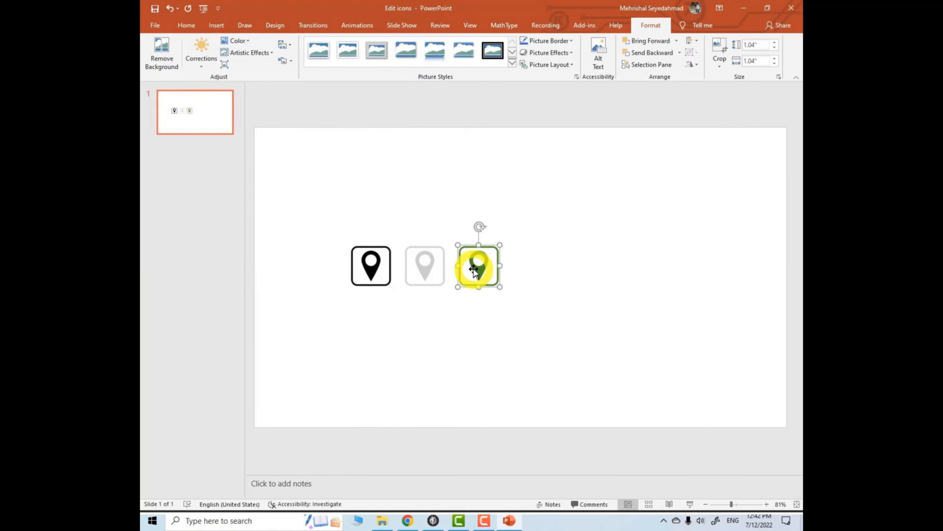
right_click(474, 269)
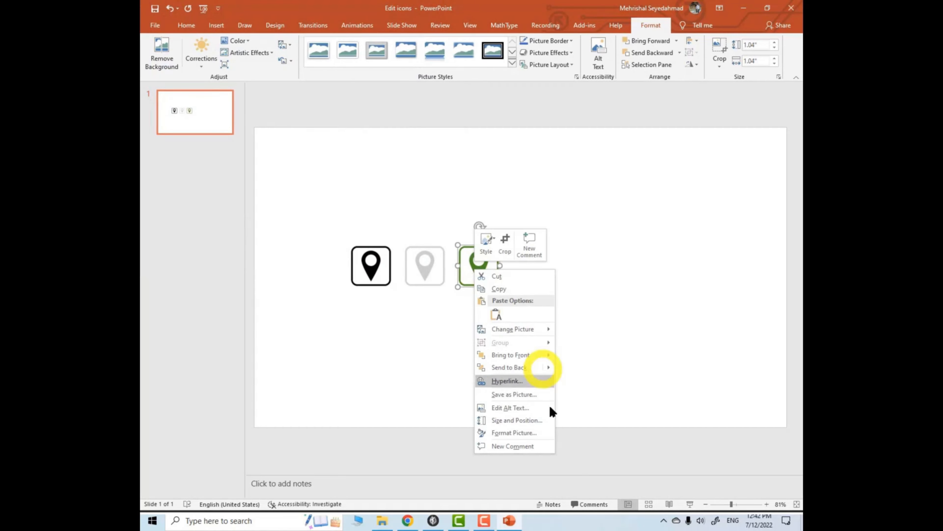
click(520, 394)
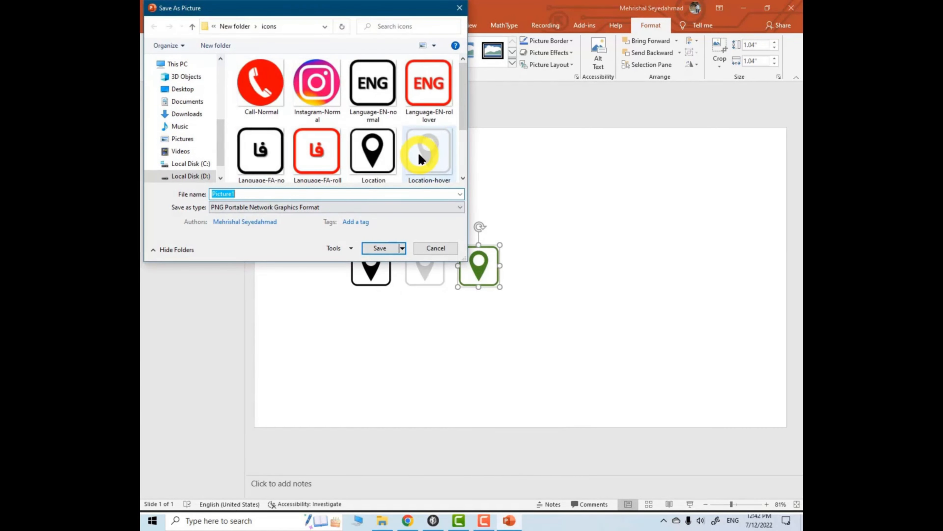
click(419, 158)
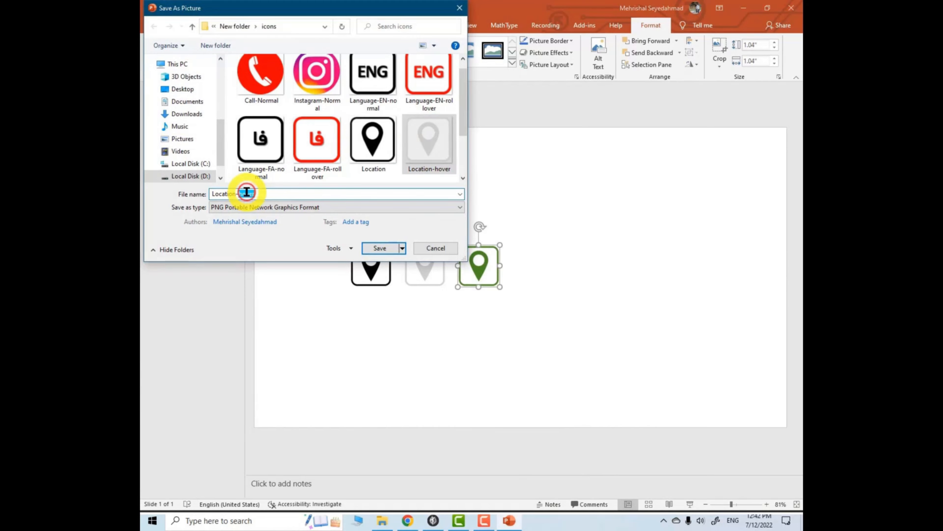
text(selected)
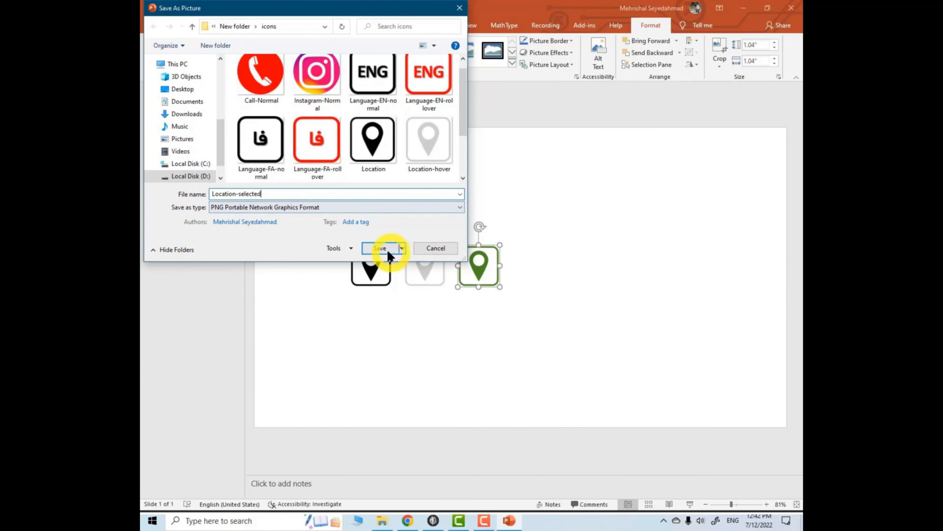
click(388, 255)
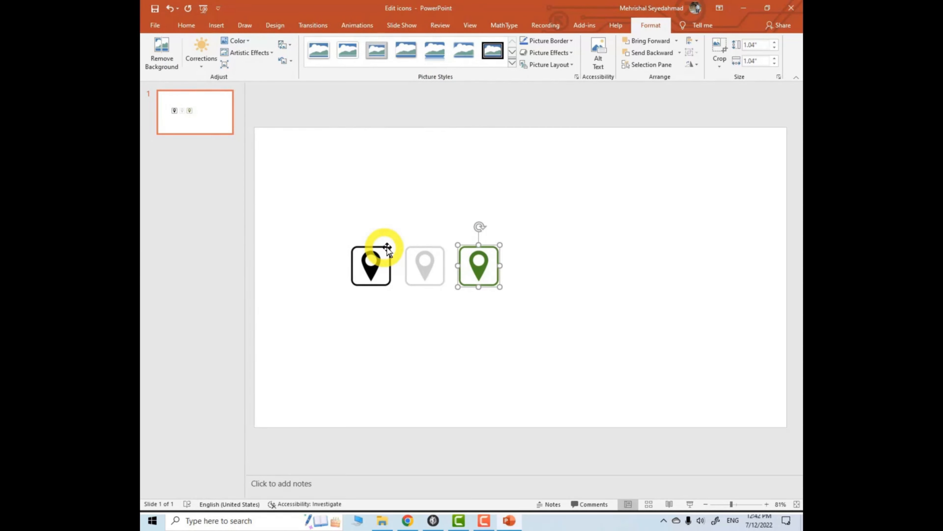
click(530, 266)
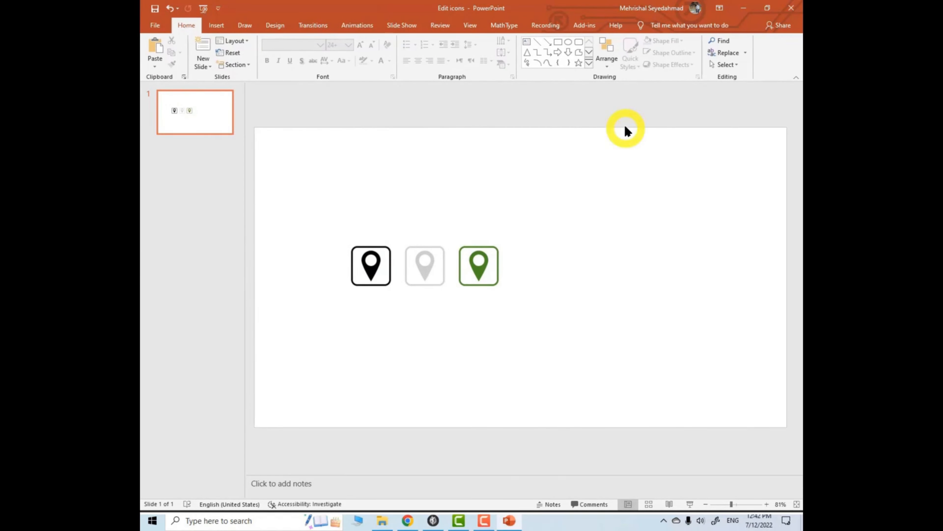
Step: Switch back to 3DVista and insert an icon button into the skin using the Location image from the icons folder
click(746, 11)
click(433, 520)
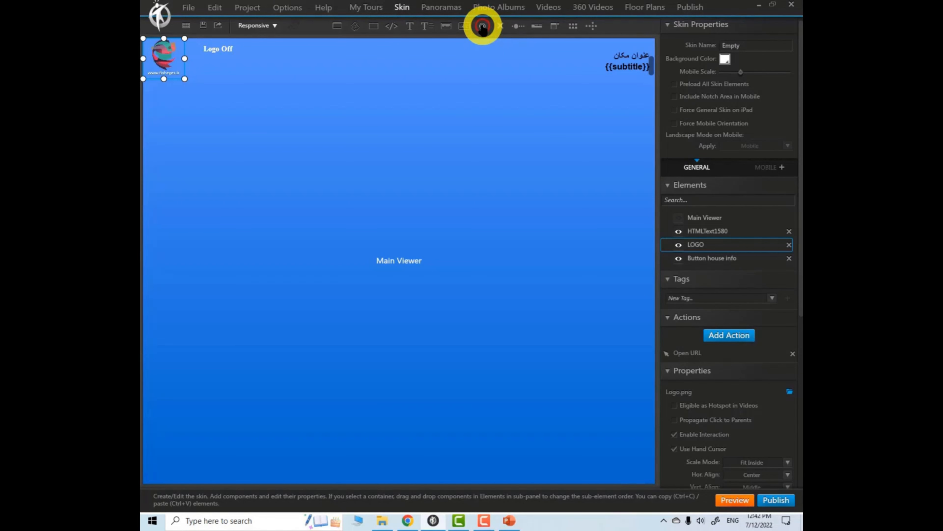
click(482, 27)
click(256, 135)
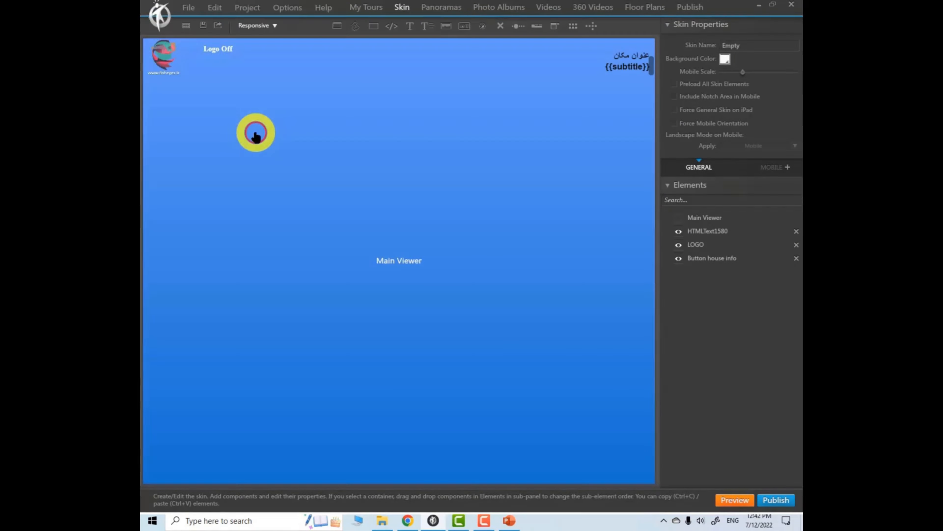
click(375, 153)
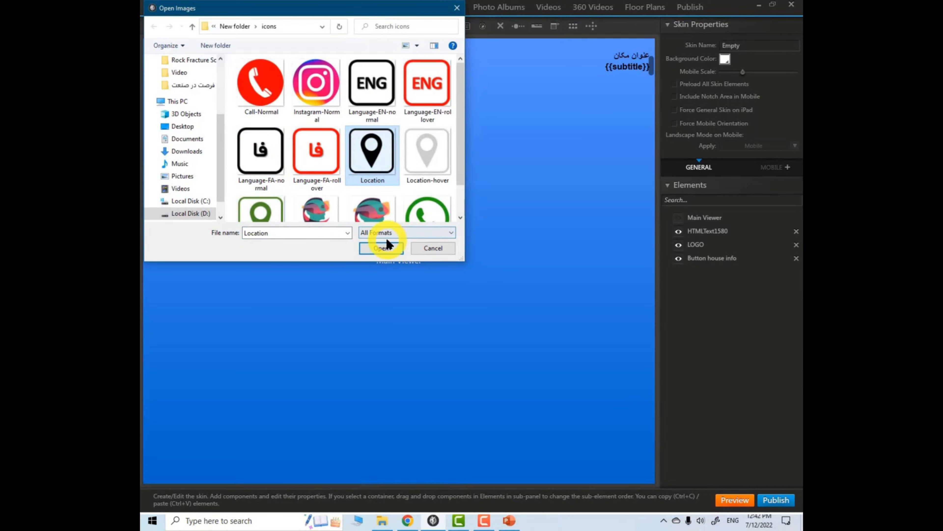
click(382, 248)
click(270, 165)
Step: Move the location icon button to the lower centre of the main viewer and keep it selected
drag(303, 204, 409, 453)
click(434, 355)
click(406, 450)
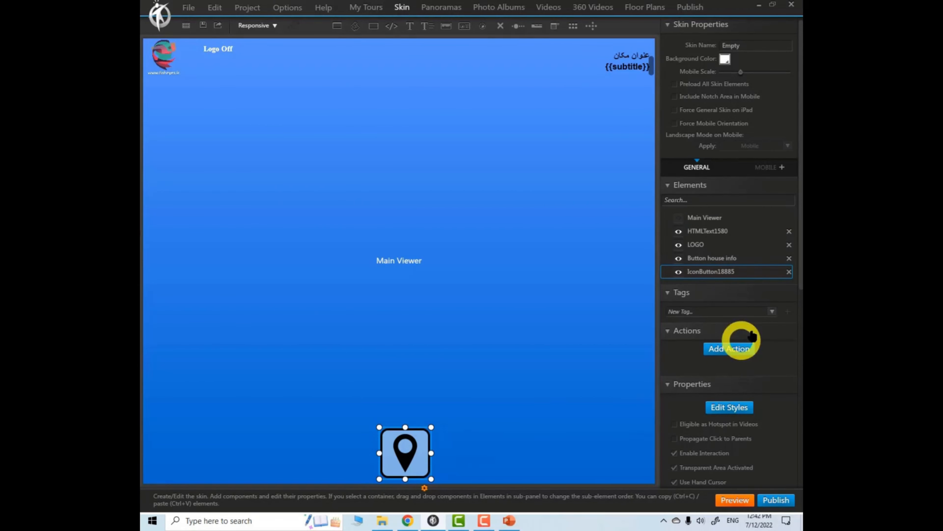
Step: Switch the location icon button's mode to Toggle and back to Push
drag(799, 212, 798, 320)
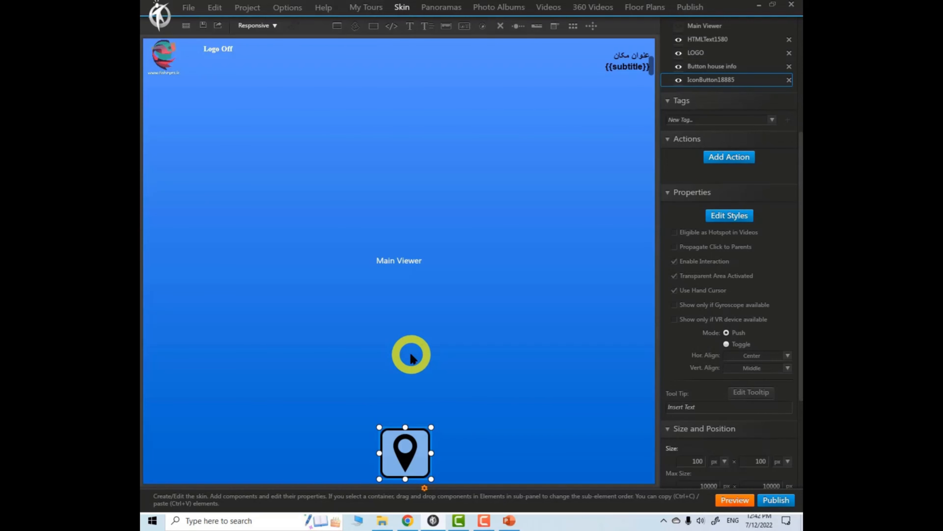
click(727, 345)
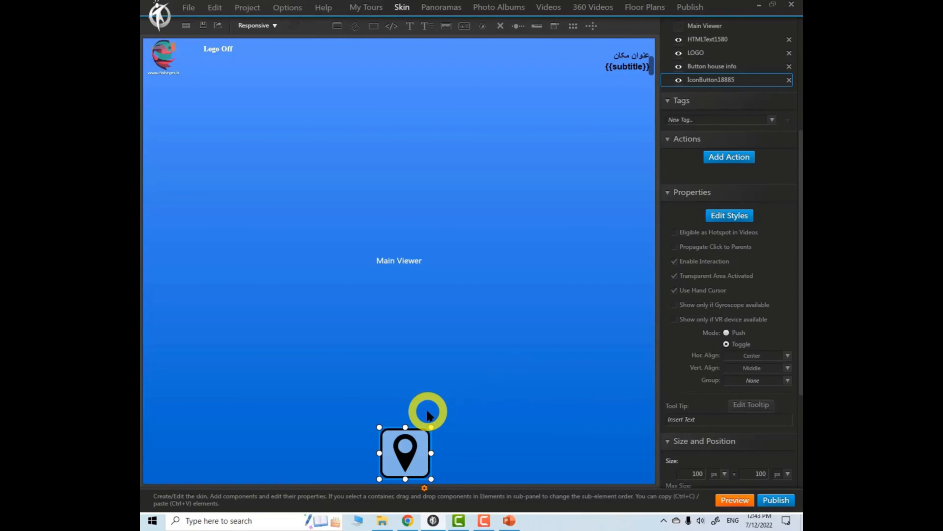
click(726, 332)
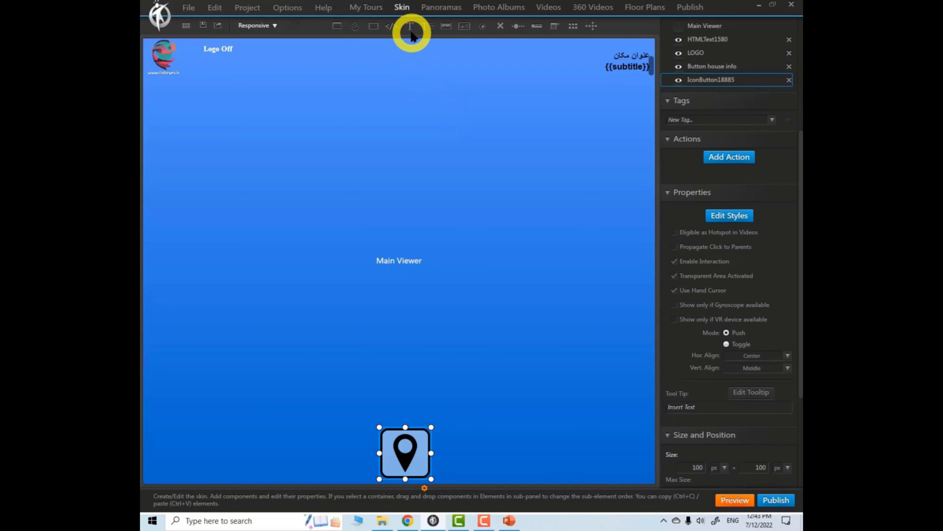
Step: Insert a container near the middle of the main viewer and enlarge it above the location button
click(391, 27)
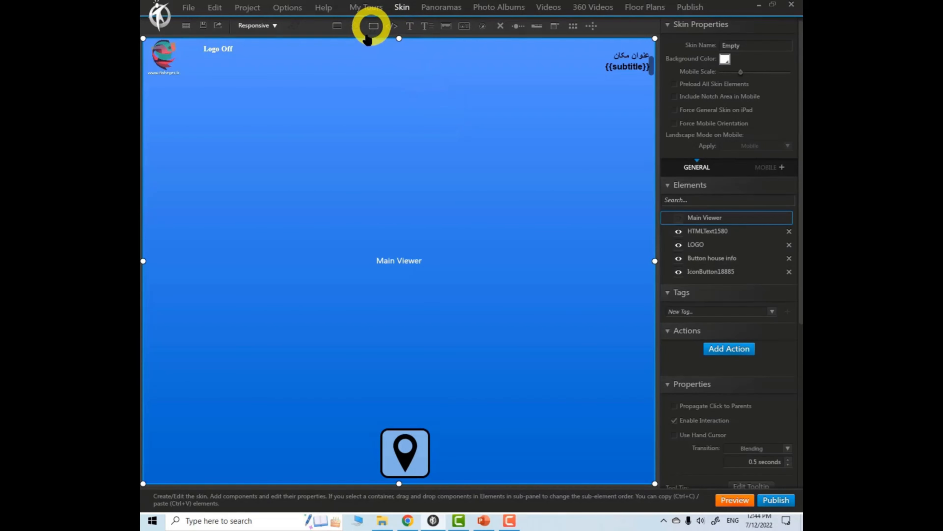
click(368, 39)
click(357, 274)
drag(346, 278, 256, 219)
Step: Insert a web frame inside the container and stretch it to the container's full width, leaving a strip free along the top
double_click(347, 297)
click(299, 347)
drag(297, 328, 257, 328)
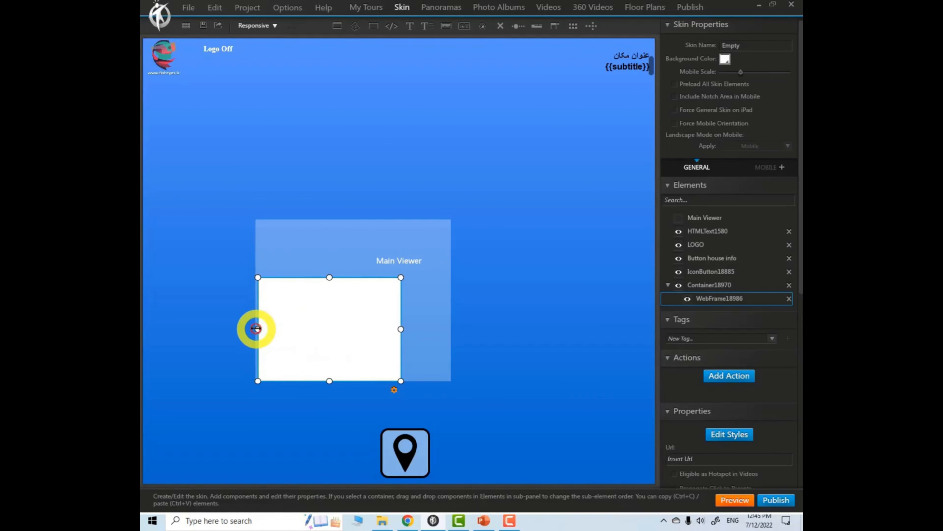
drag(401, 277, 451, 256)
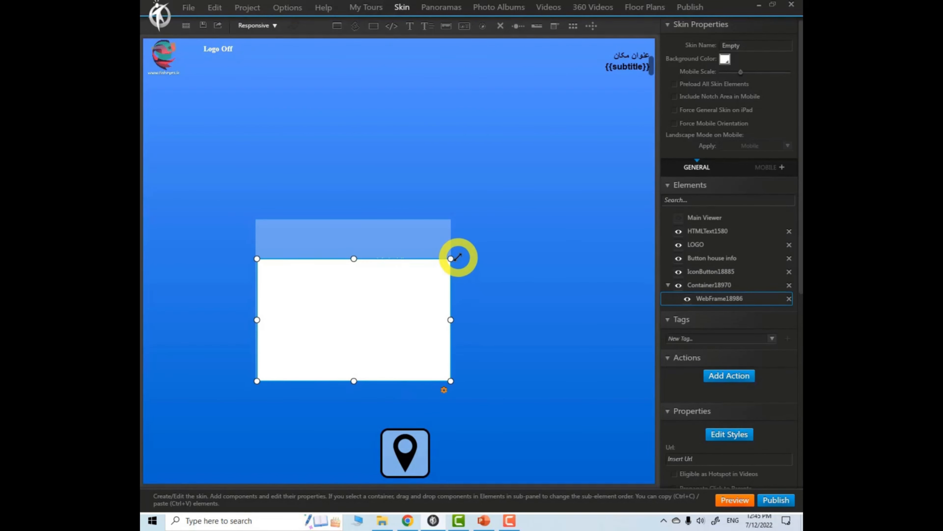
Step: Add a close button in the container's upper-right corner, above the web frame, and select the web frame
click(500, 26)
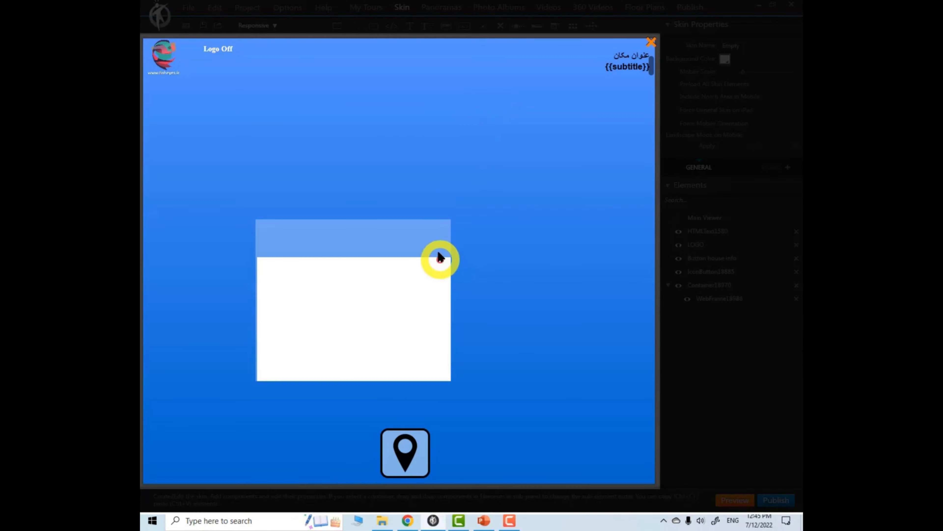
click(440, 241)
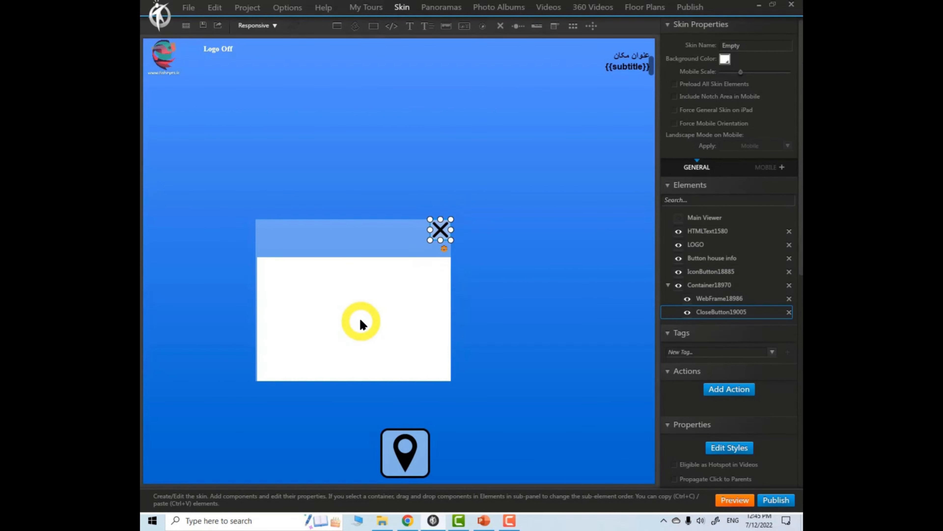
click(361, 323)
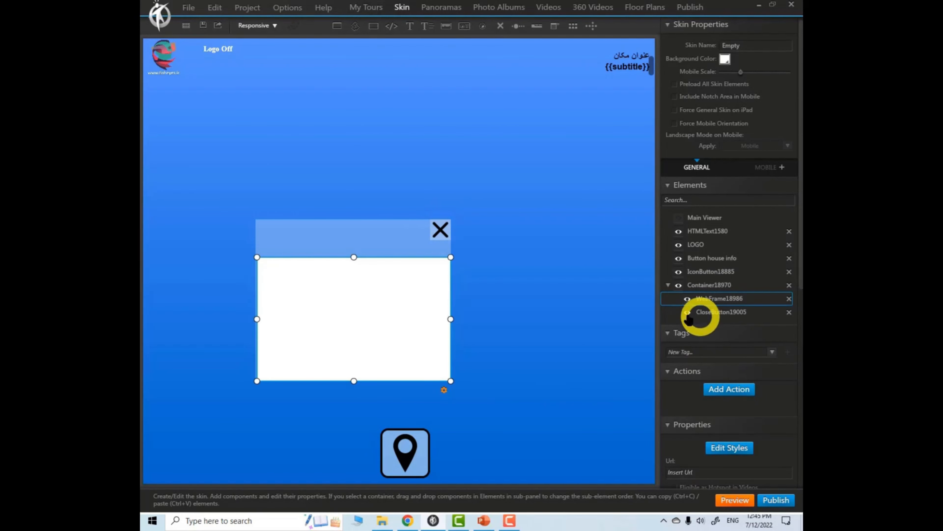
Step: Copy the embed HTML of the Tabriz Valiasr Hospital map from Google Maps in Chrome and paste it as the web frame's URL
click(681, 473)
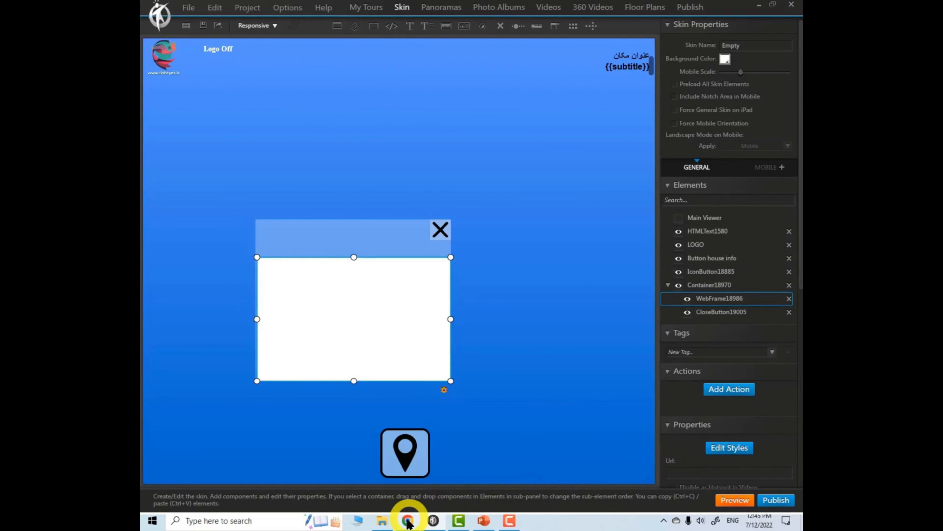
click(408, 521)
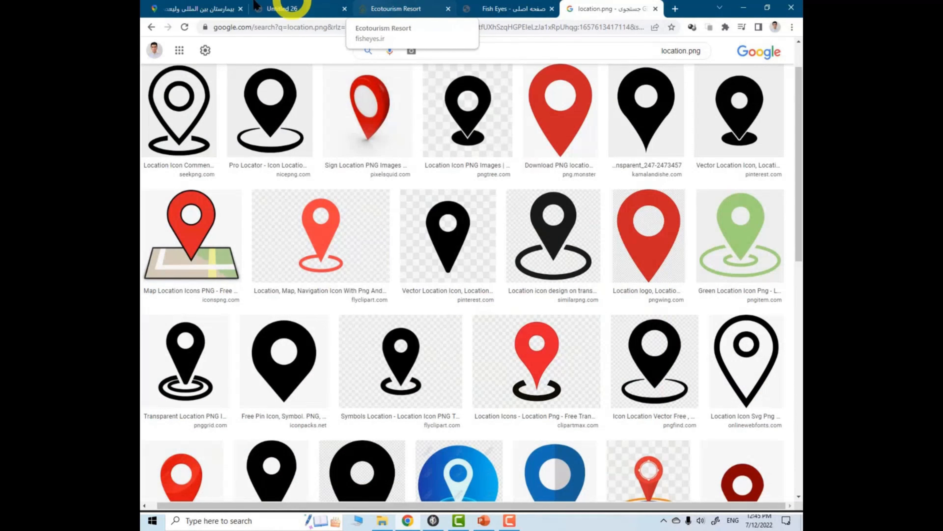
click(200, 8)
click(331, 167)
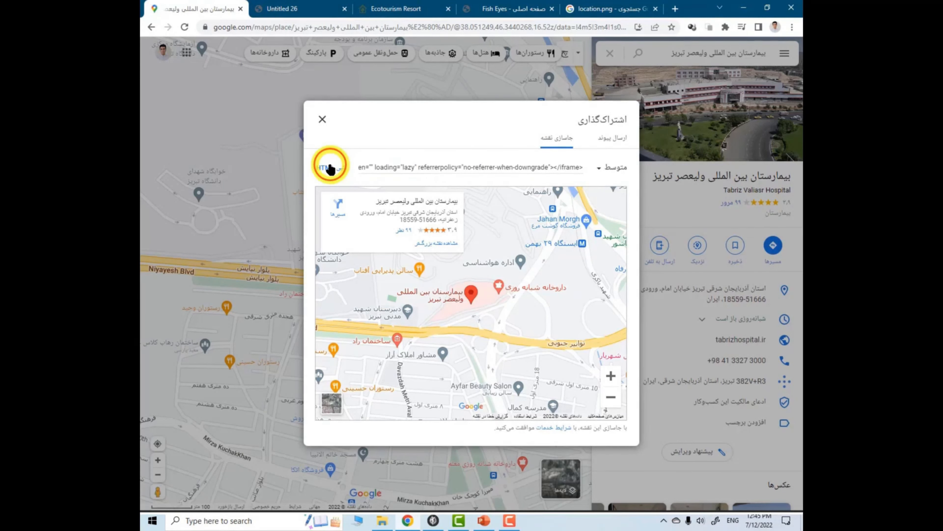
click(433, 521)
click(332, 269)
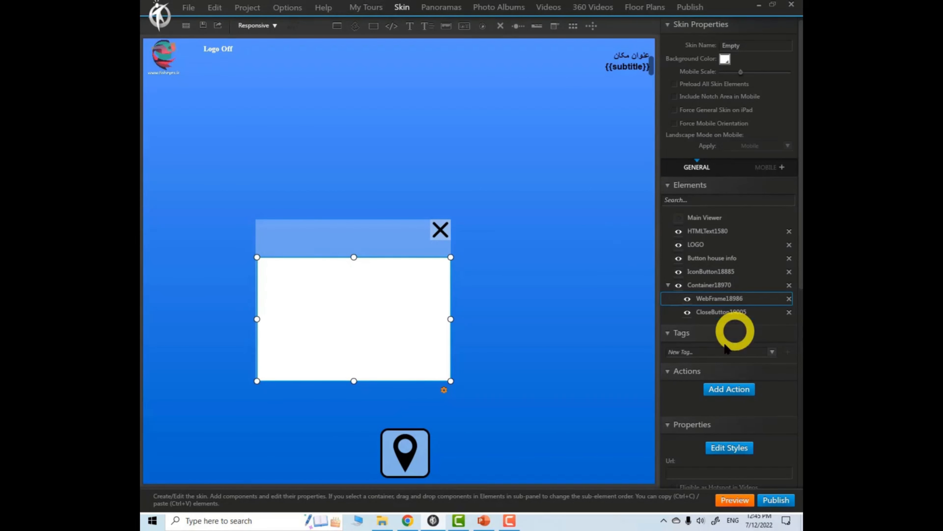
key(ctrl+v)
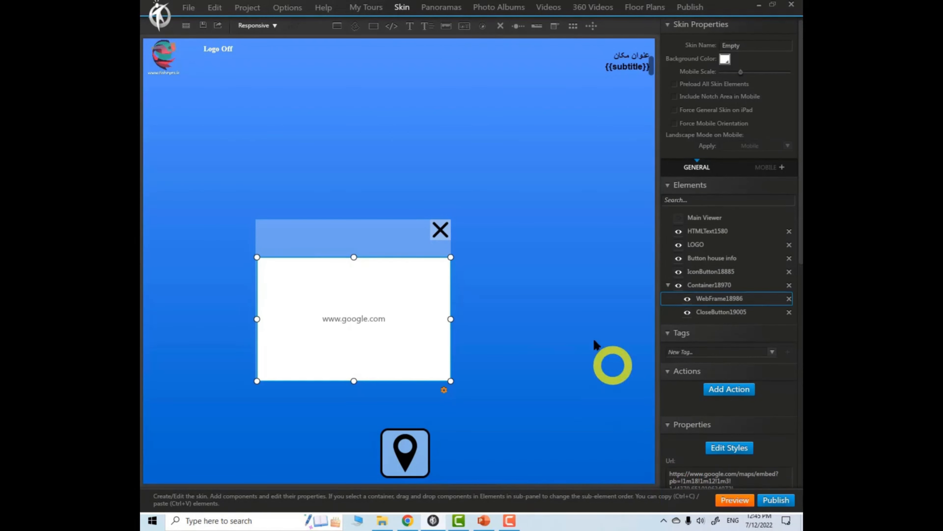
Step: Add an On Click Show/Hide Components action to the close button that hides the container
click(439, 229)
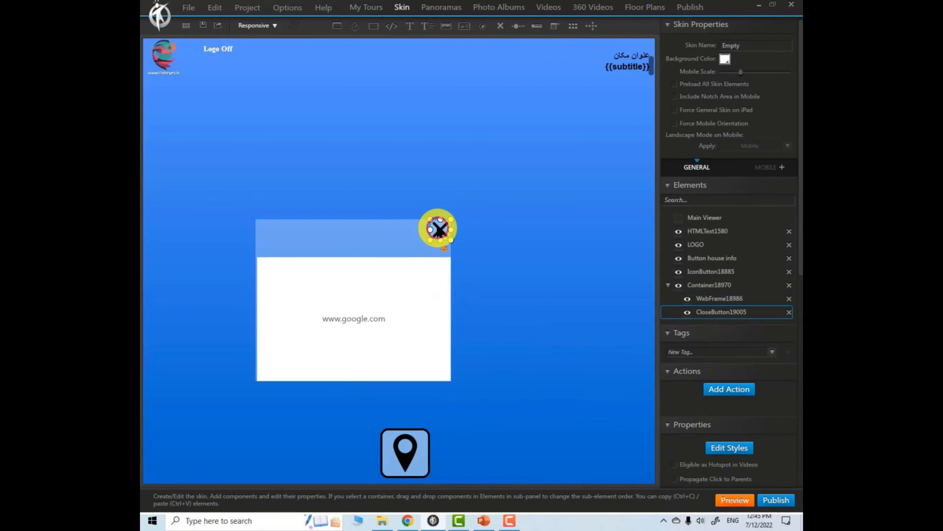
click(730, 389)
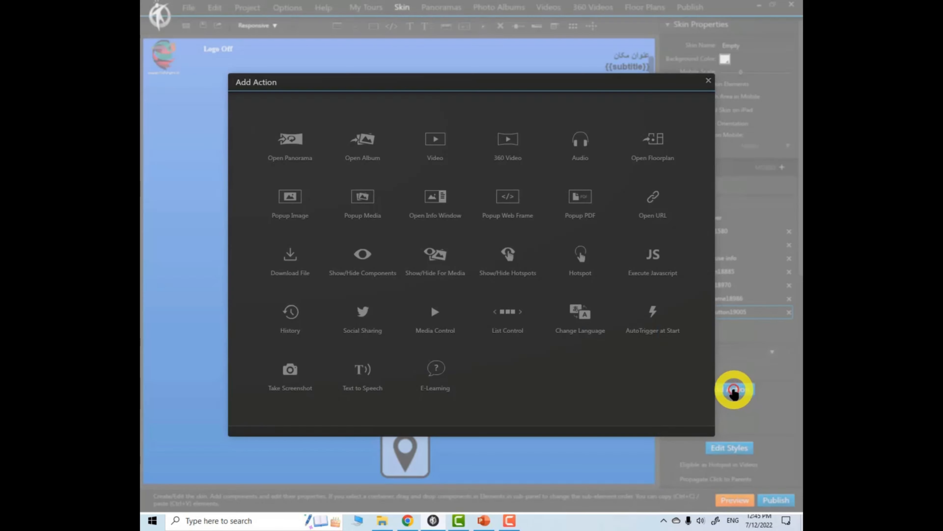
click(360, 262)
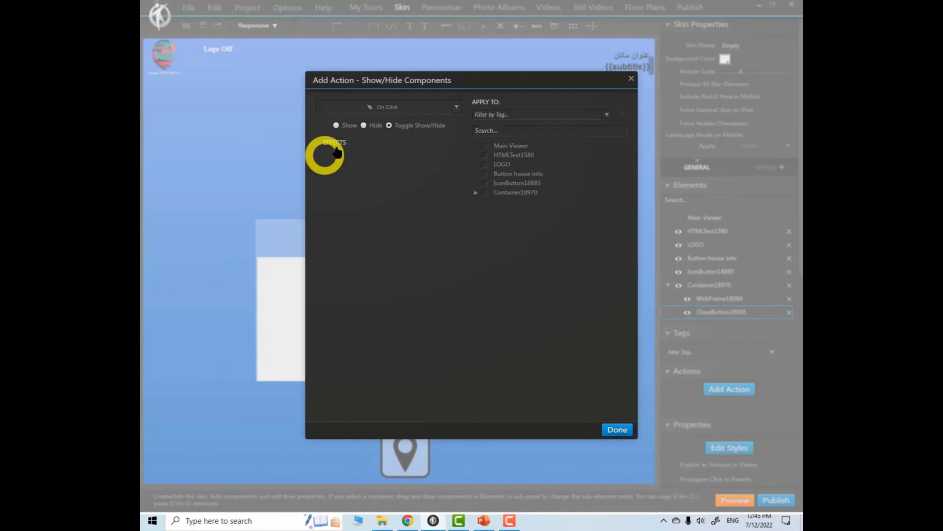
click(364, 126)
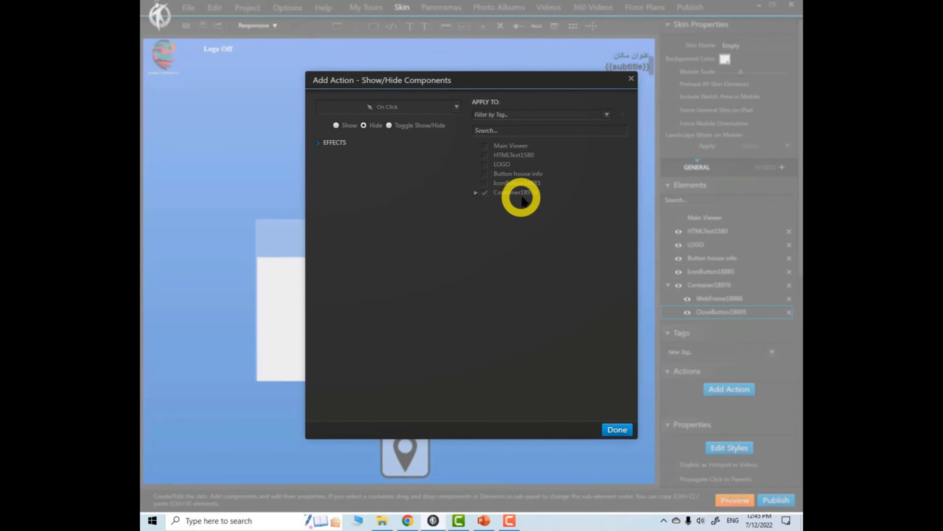
click(617, 430)
Step: Rename the container holding the web frame and close button as Map
click(722, 285)
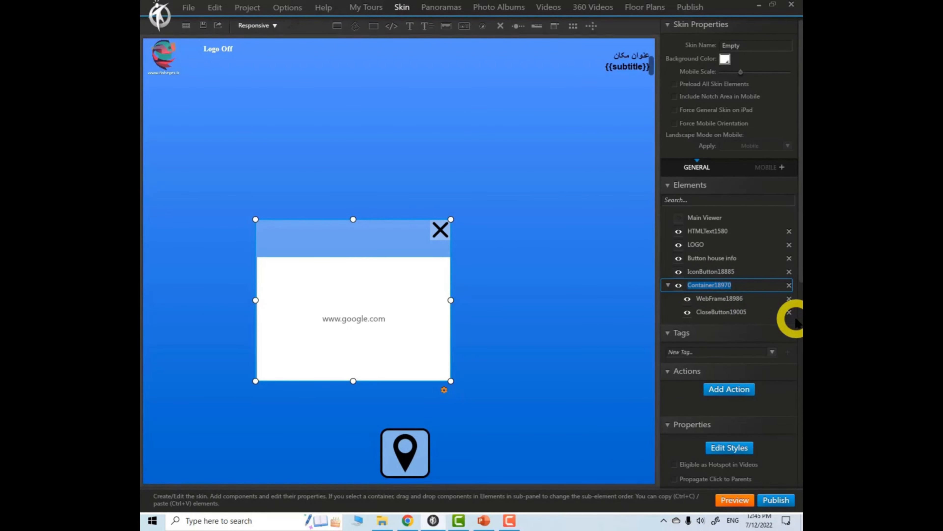
text(Map)
key(Return)
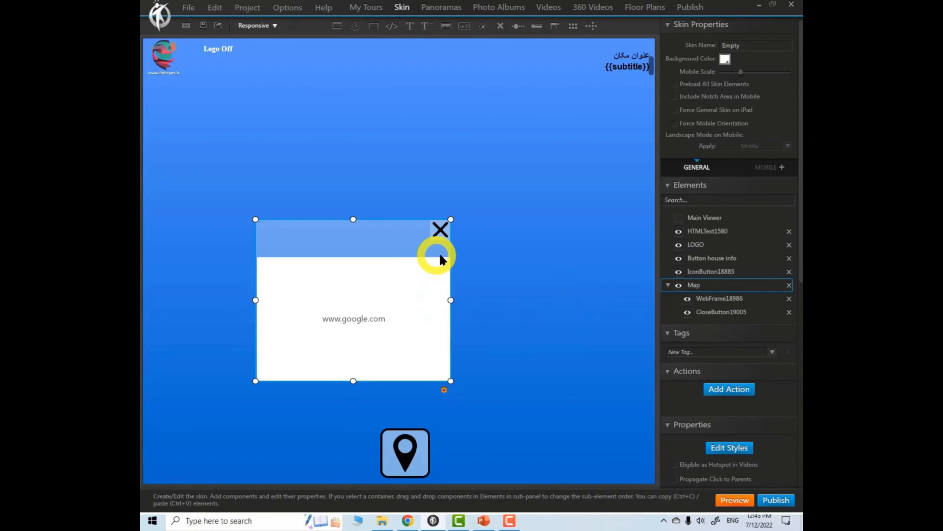
Step: Edit the close button's Hide Components action to use the Slide - Bottom effect for the Map container
click(439, 231)
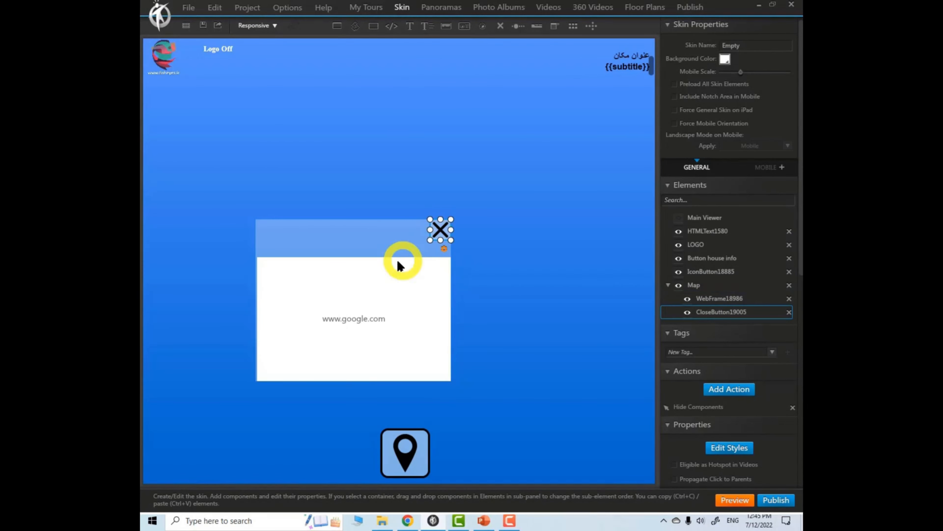
click(692, 286)
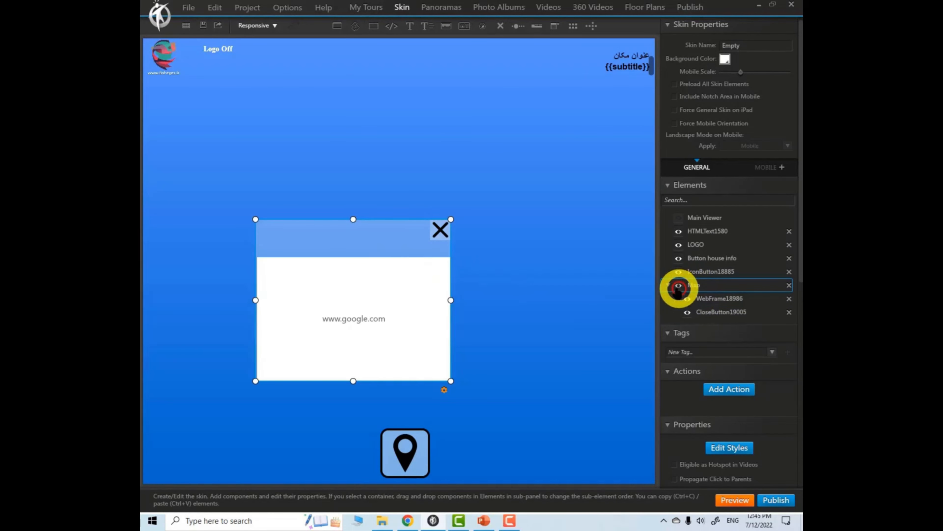
click(722, 314)
click(706, 411)
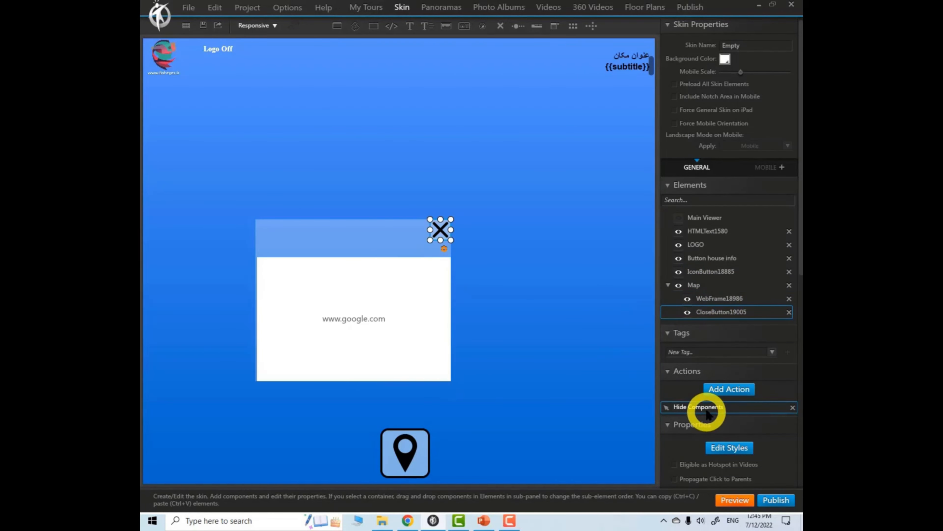
double_click(706, 411)
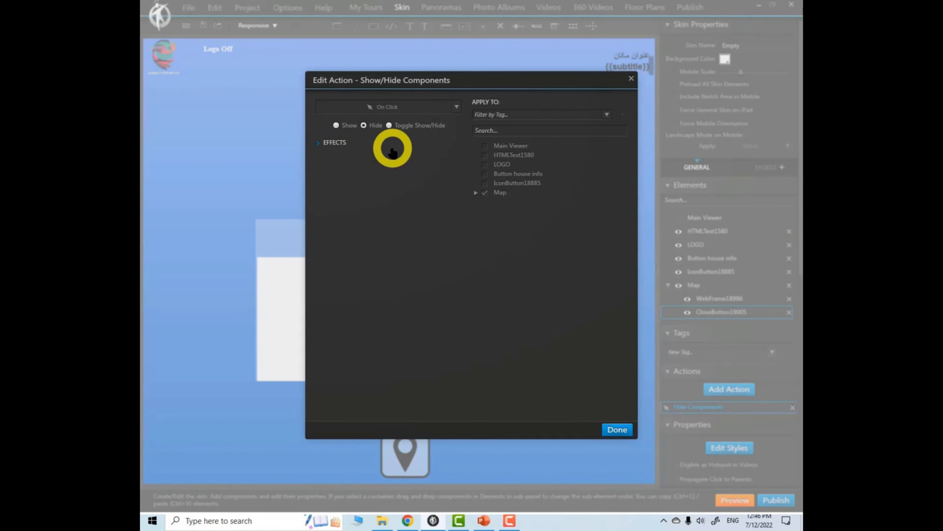
click(318, 143)
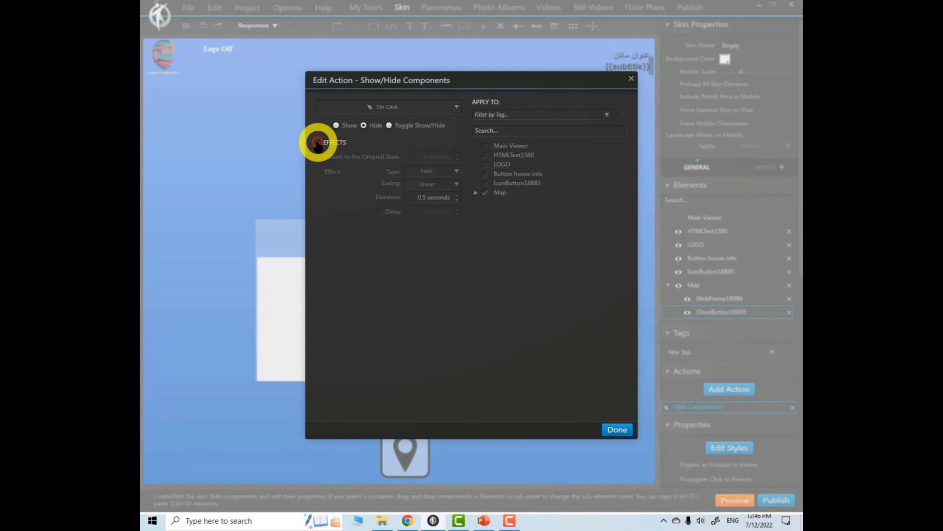
click(456, 171)
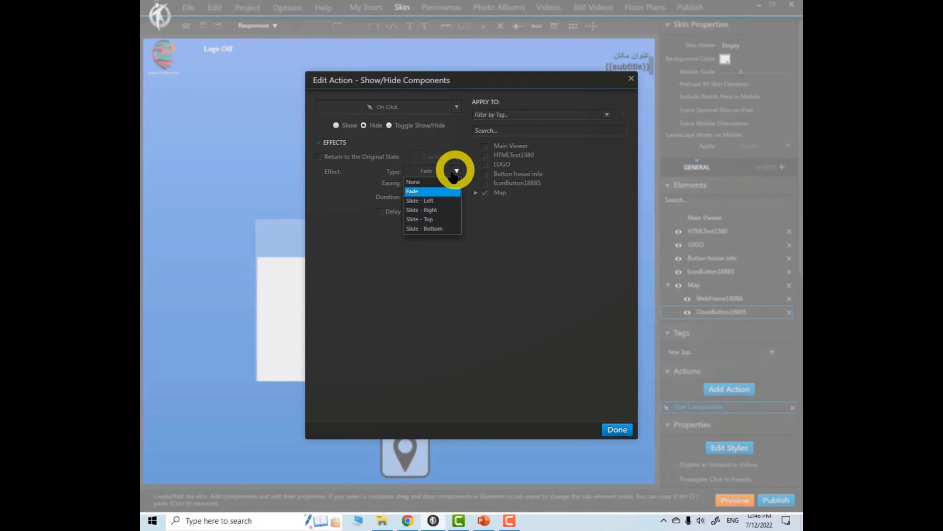
click(425, 228)
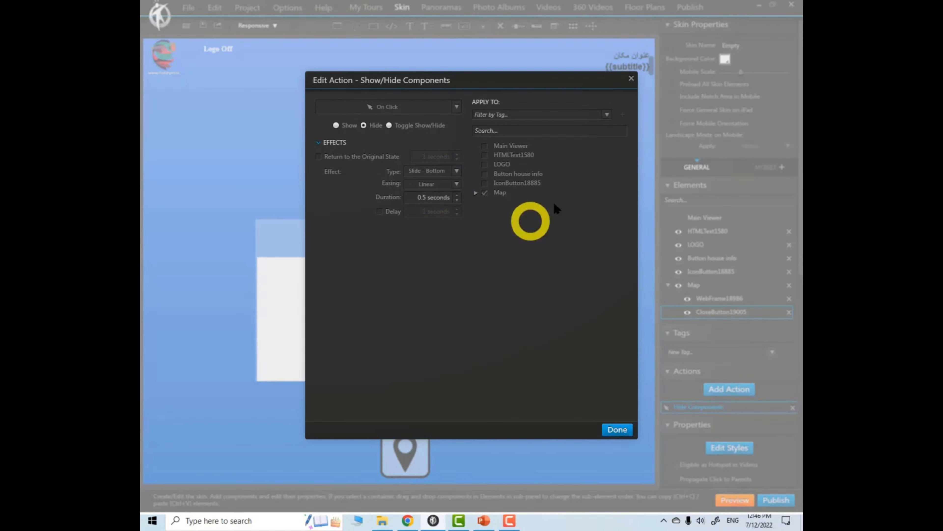
click(631, 78)
Step: Move the Map container into the lower-left corner of the main viewer
click(387, 232)
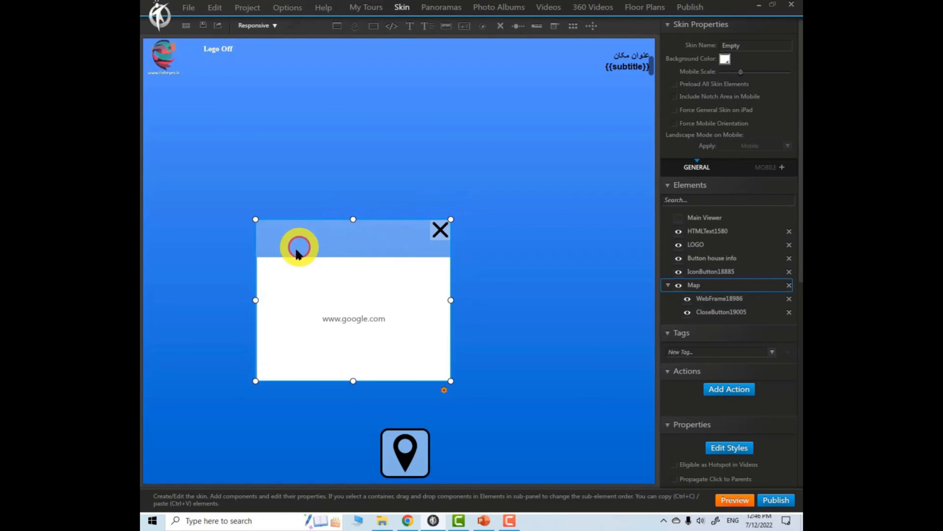
click(697, 285)
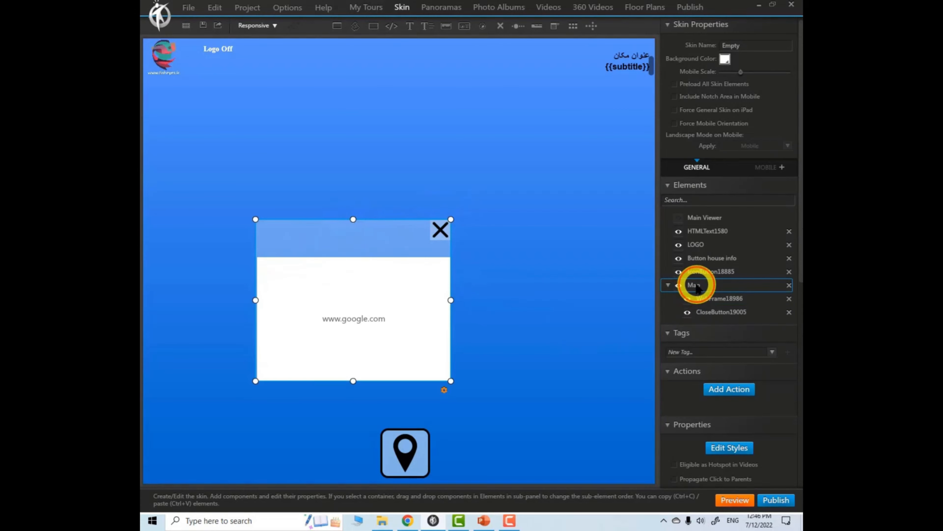
drag(404, 221, 290, 321)
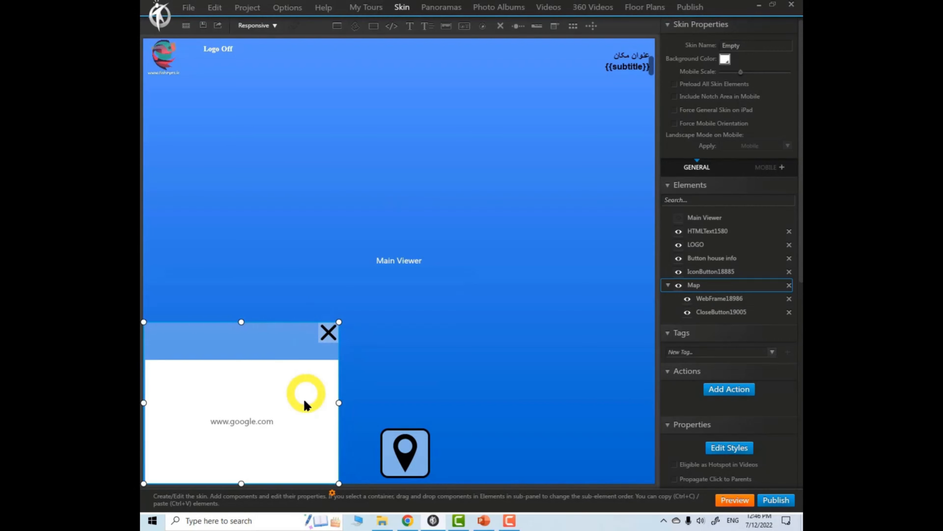
Step: Rename the location icon button as Location and turn off the Map container's initial visibility
click(412, 446)
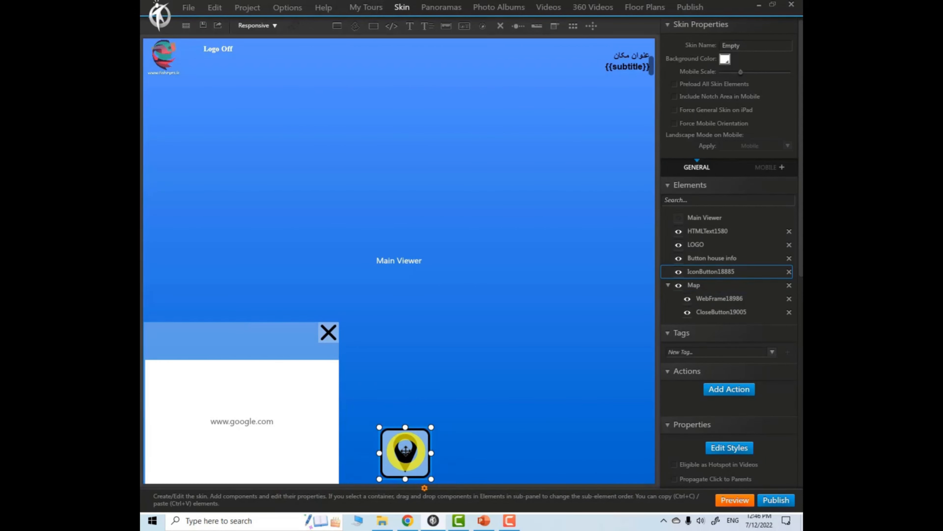
click(714, 269)
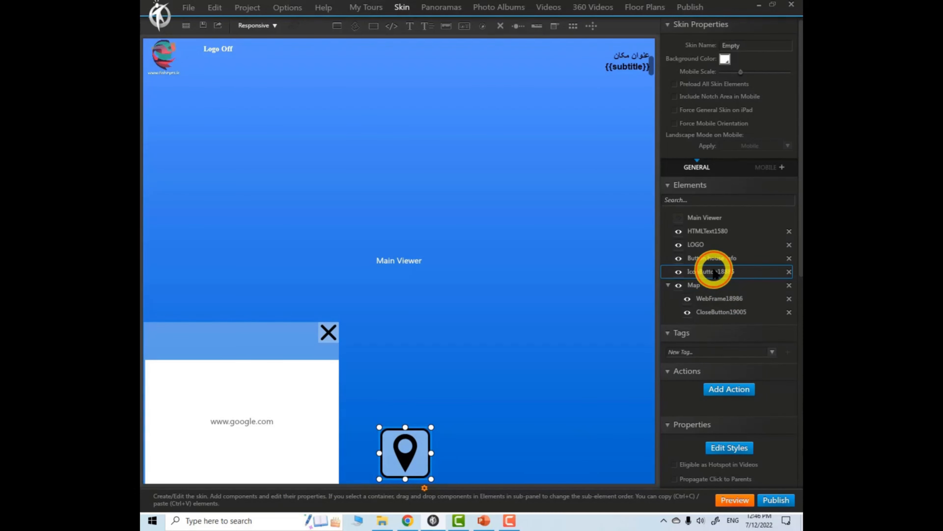
text(Locati)
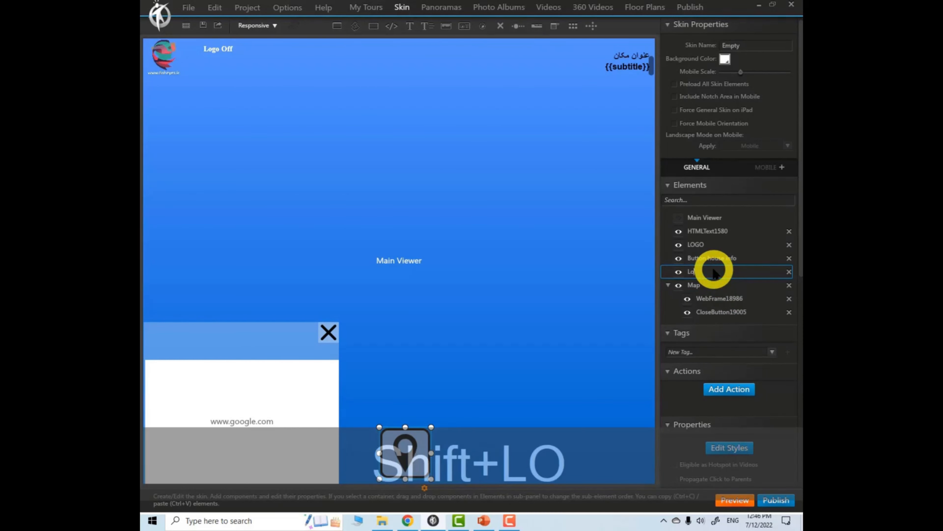
text(on)
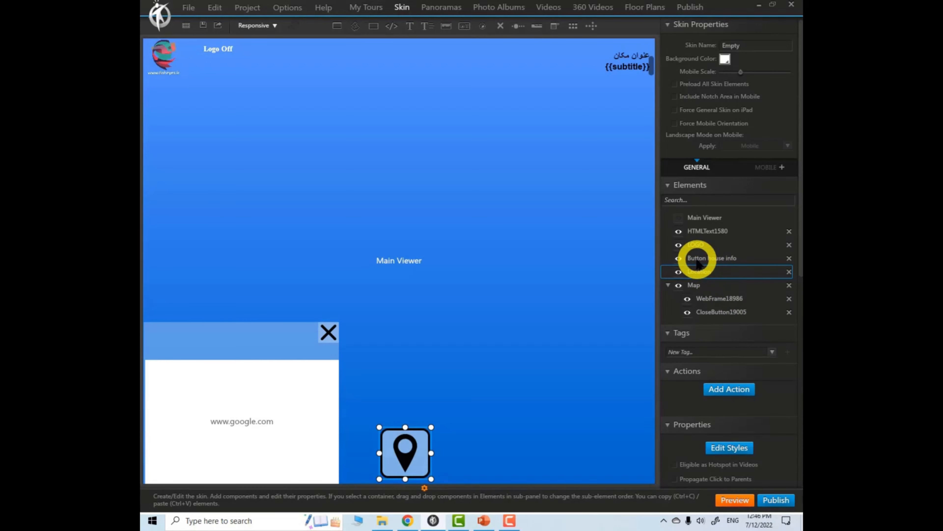
click(699, 274)
click(670, 287)
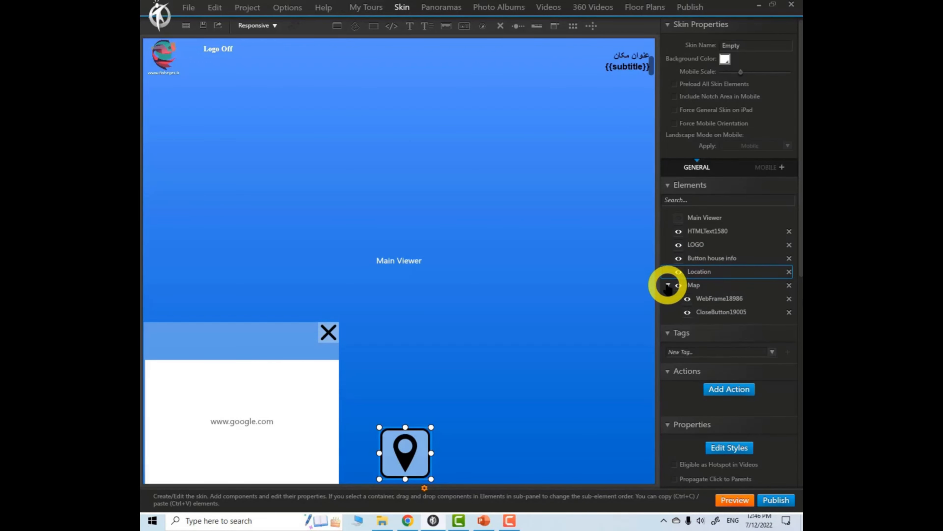
click(678, 286)
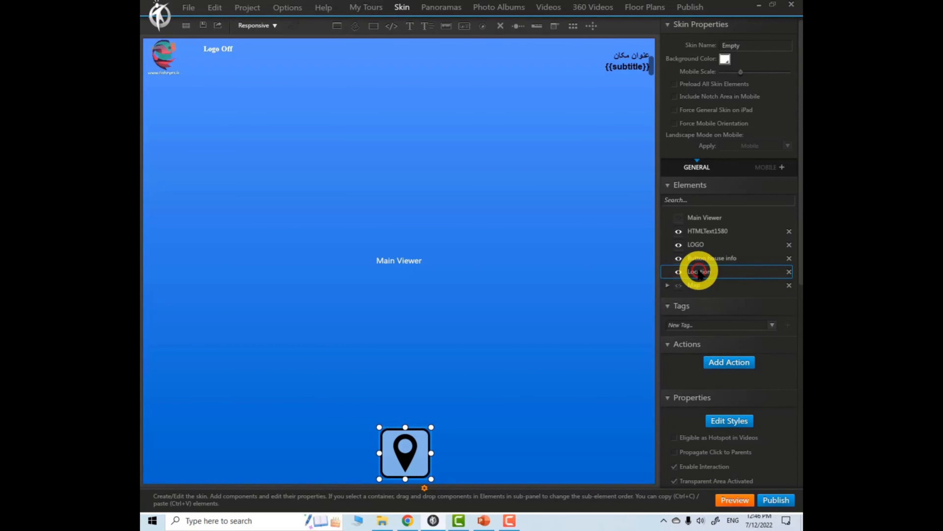
Step: Add an On Click action to the Location button that shows the Map container with the Slide - Bottom effect
click(727, 365)
click(358, 264)
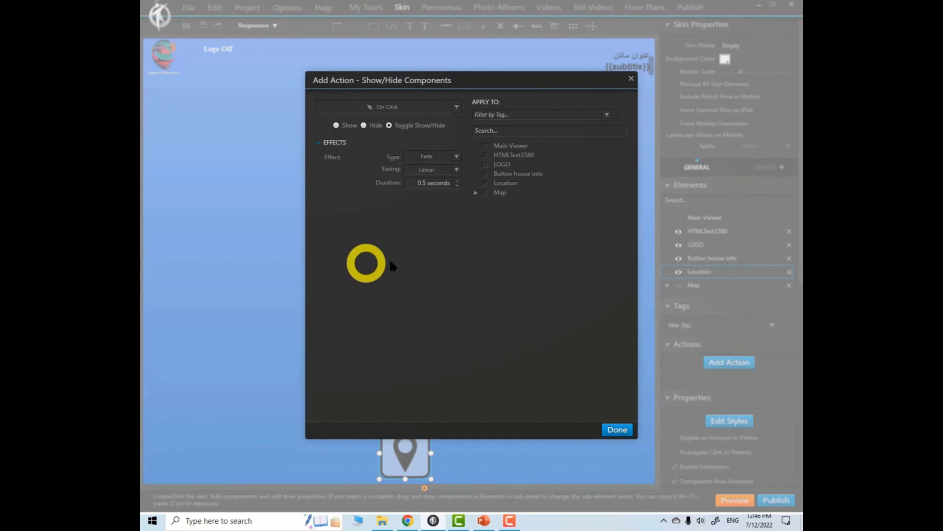
click(336, 125)
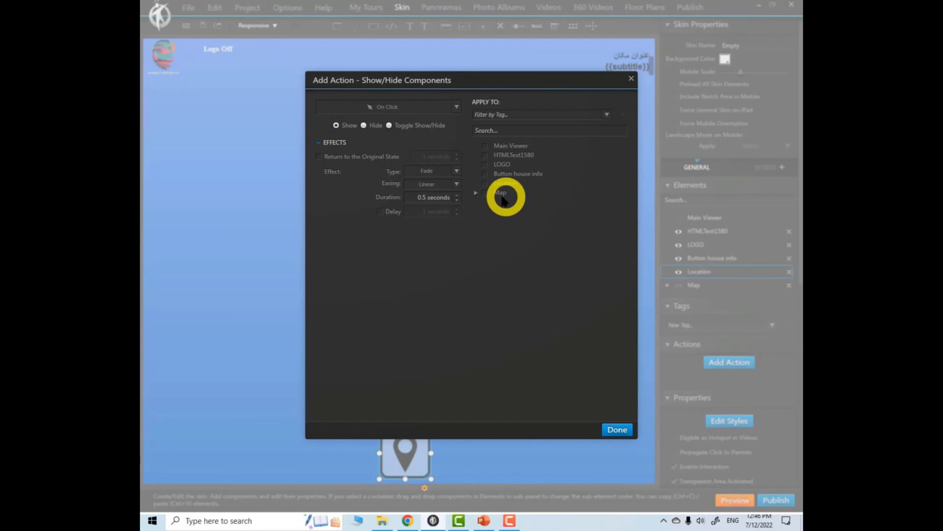
click(485, 192)
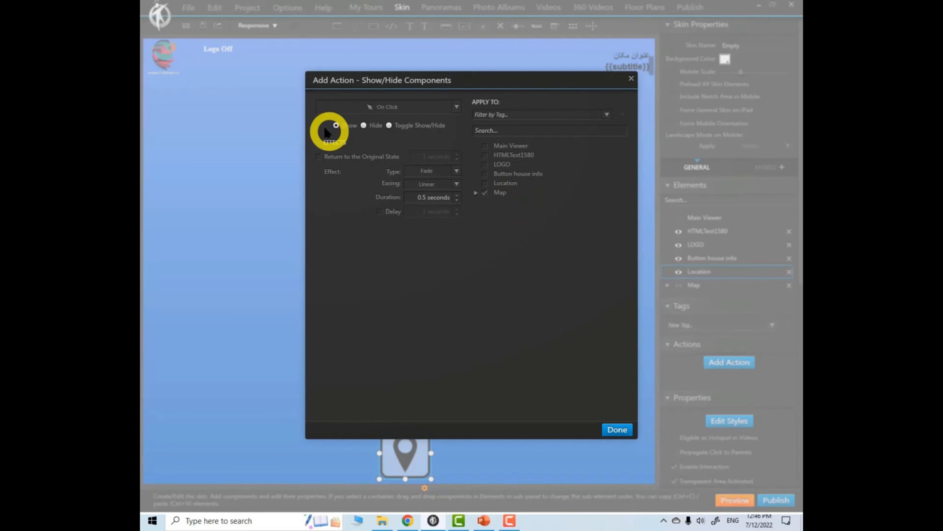
click(457, 172)
click(426, 226)
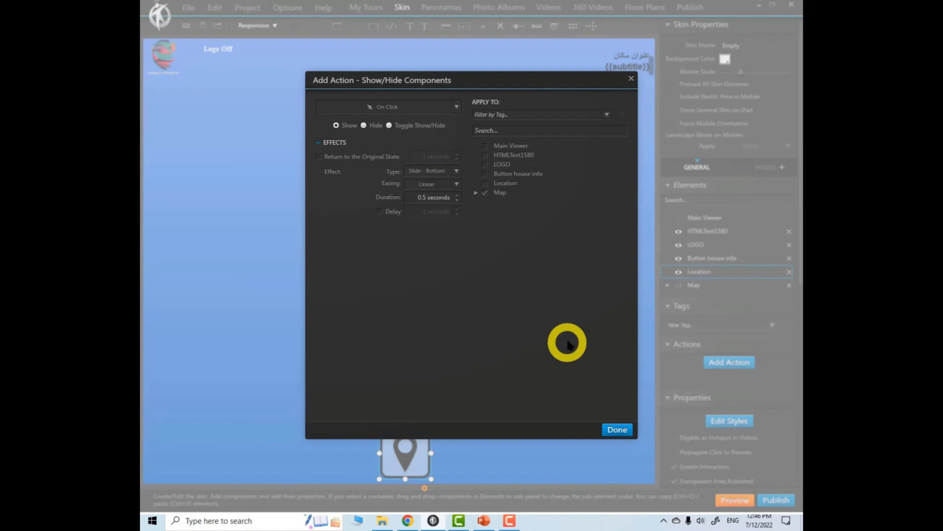
click(617, 431)
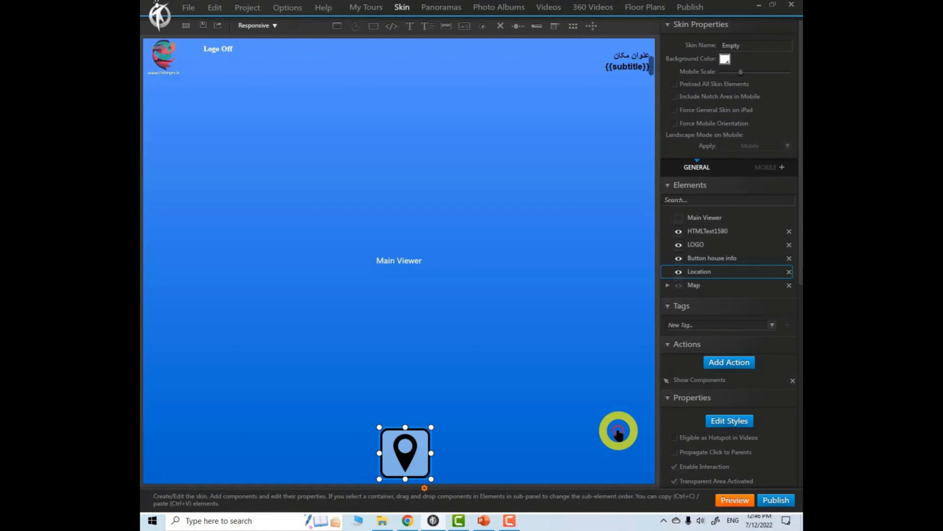
Step: Preview the tour and open the map with the location button
click(737, 500)
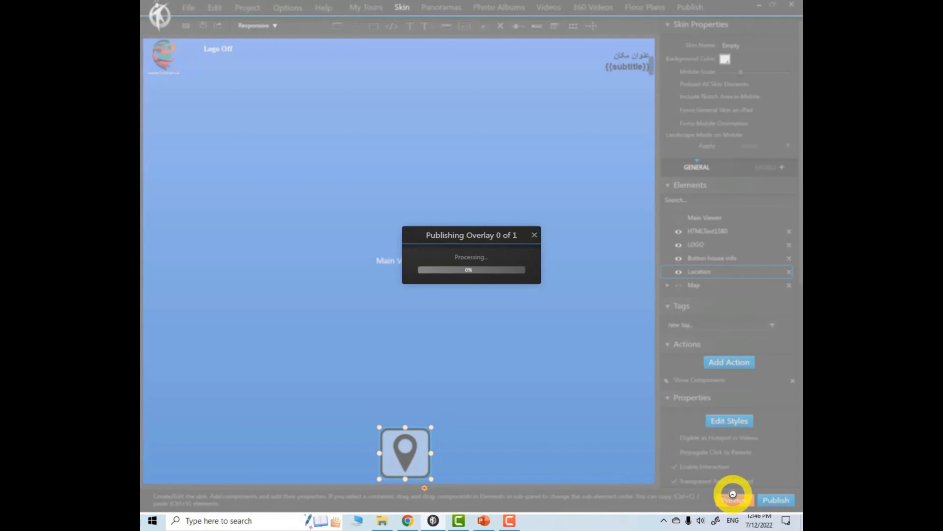
click(730, 497)
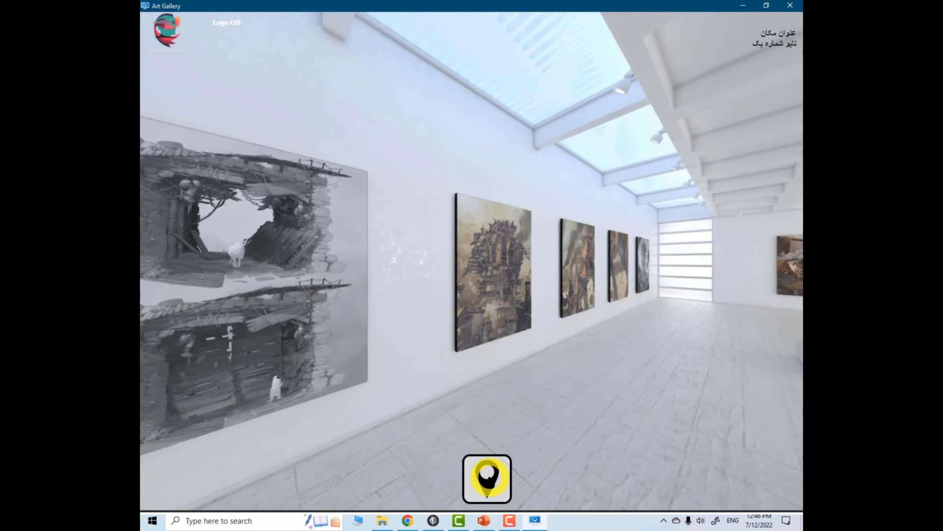
click(487, 478)
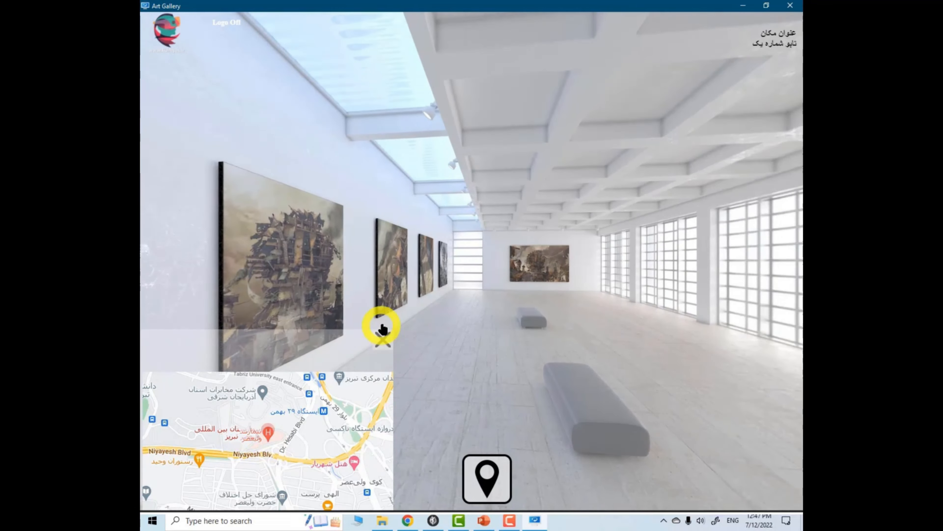
Step: Close the map in the preview and set the Map close button's hide action effect to Slide - Bottom
click(381, 338)
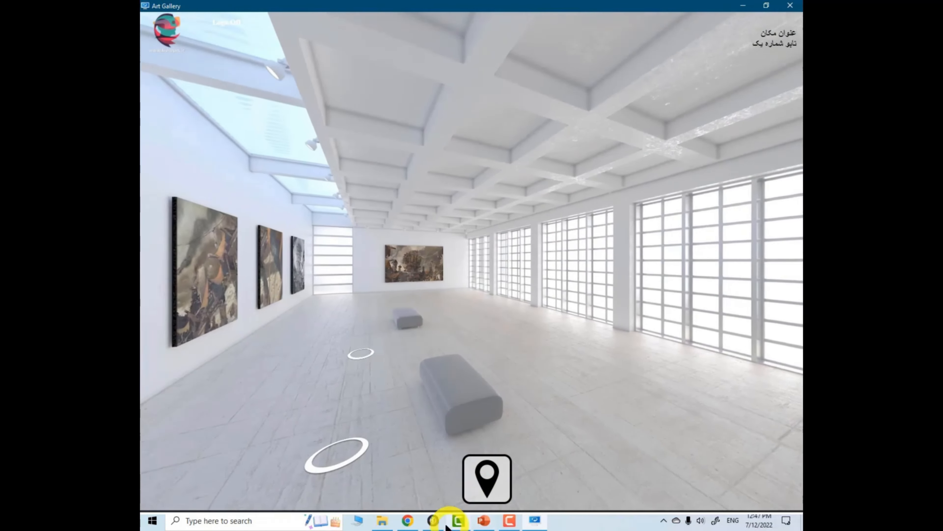
click(433, 520)
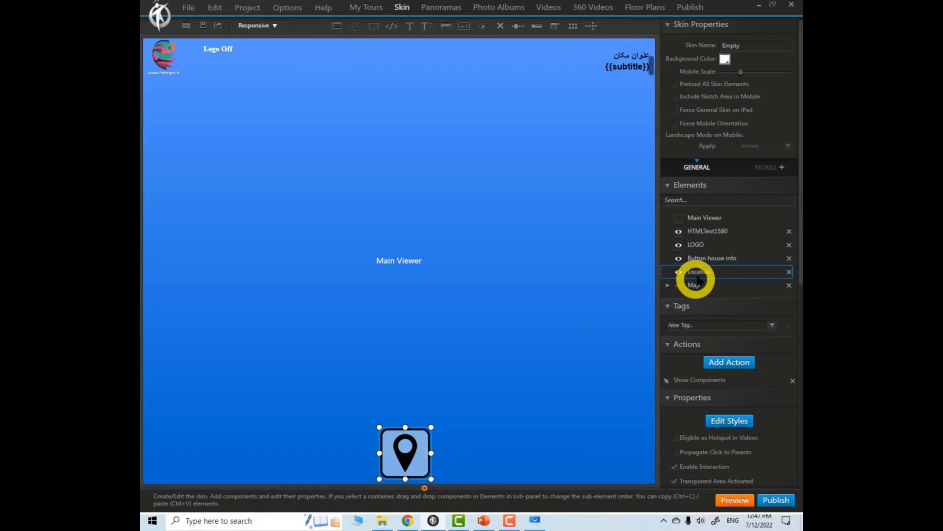
click(668, 285)
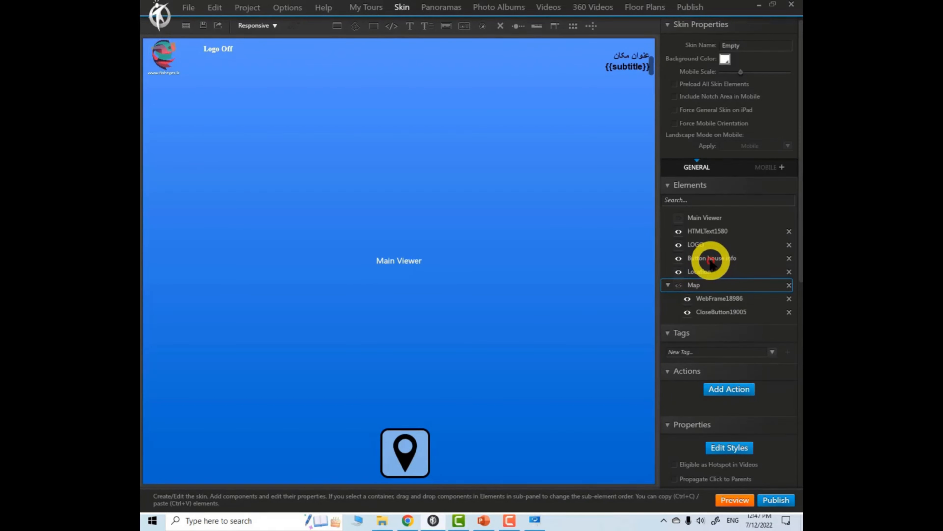
double_click(697, 408)
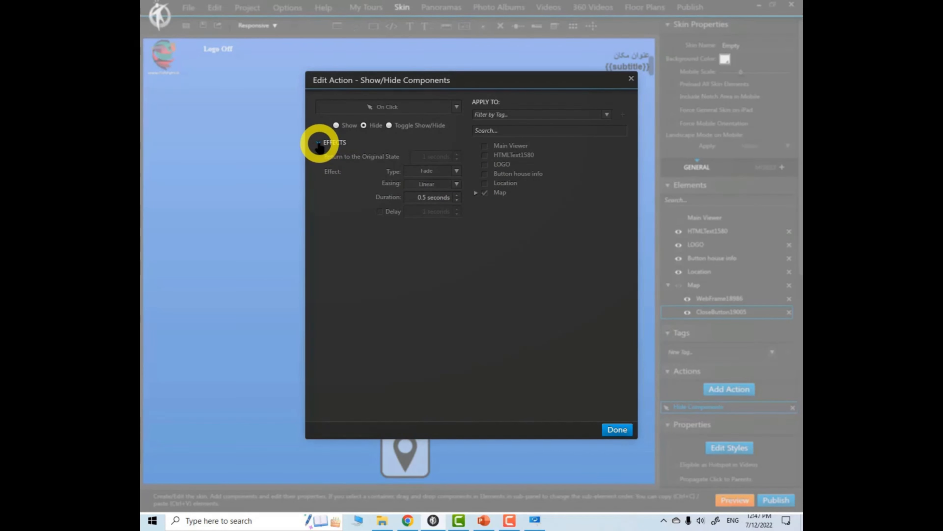
click(457, 170)
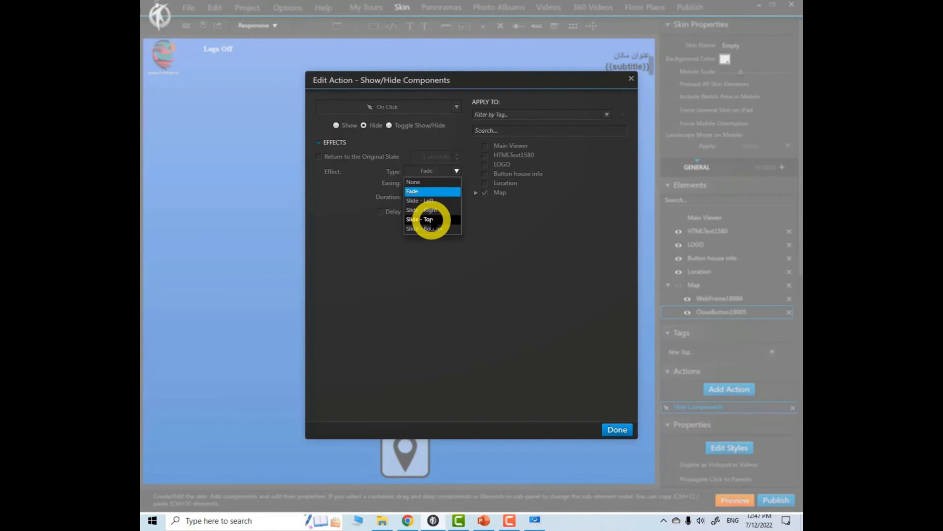
click(423, 229)
click(618, 429)
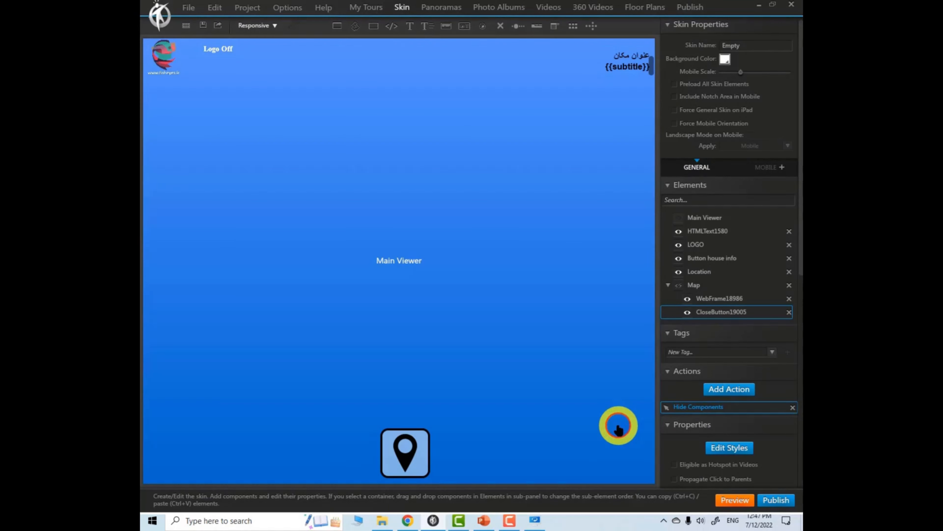
click(669, 285)
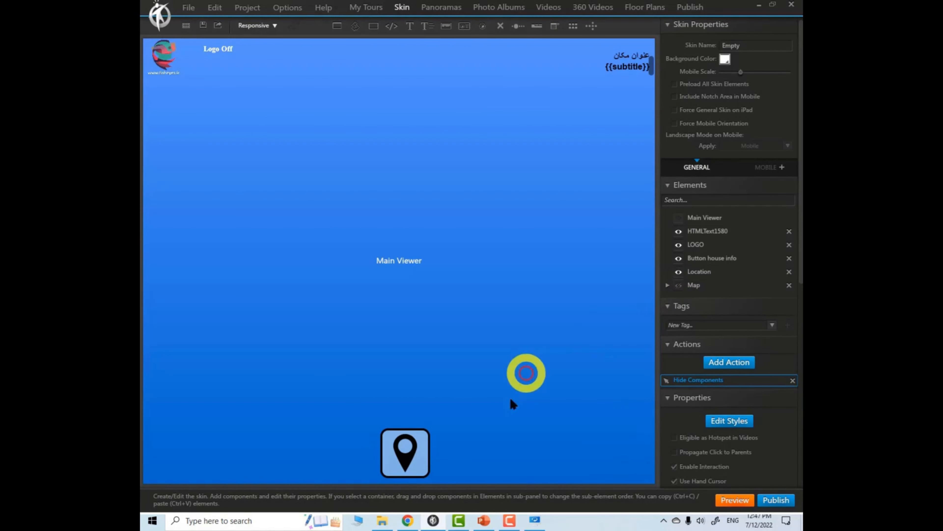
Step: Assign the Location-hover image to the RollOver state of the Location button
click(412, 448)
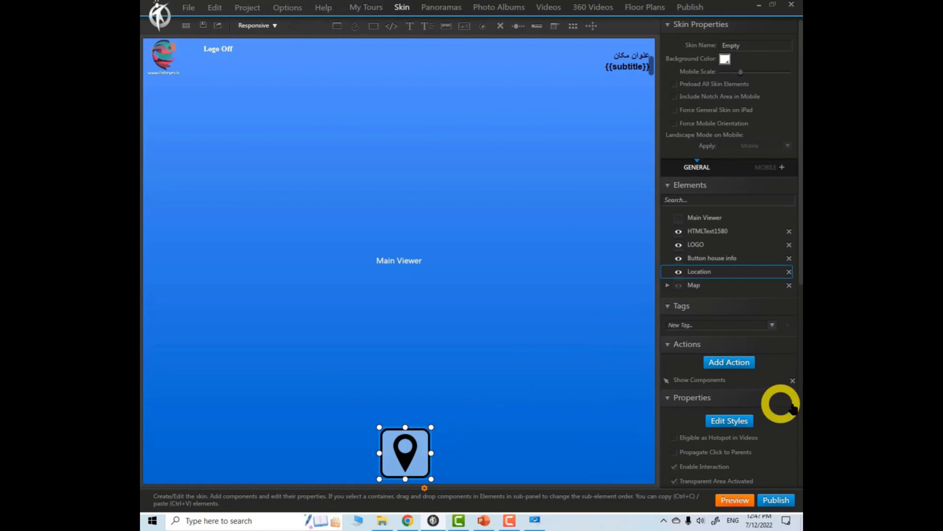
click(733, 422)
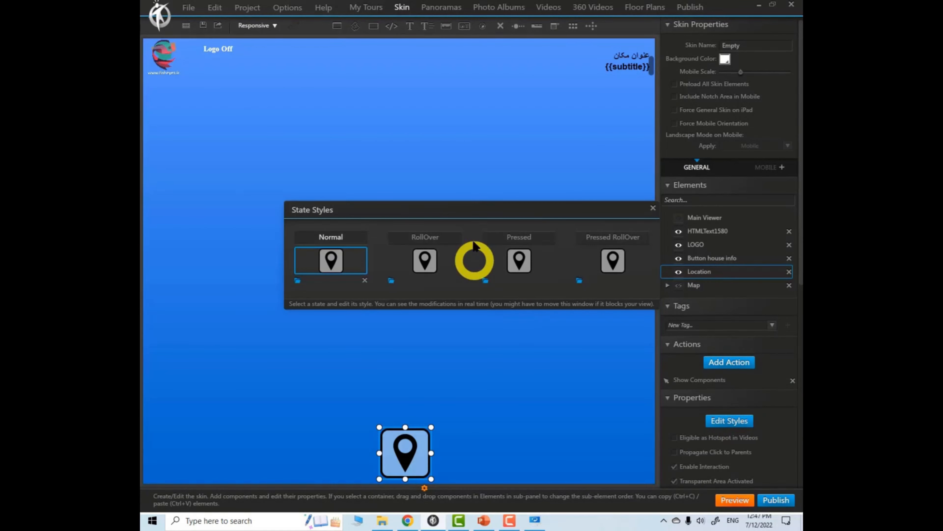
click(391, 282)
click(424, 156)
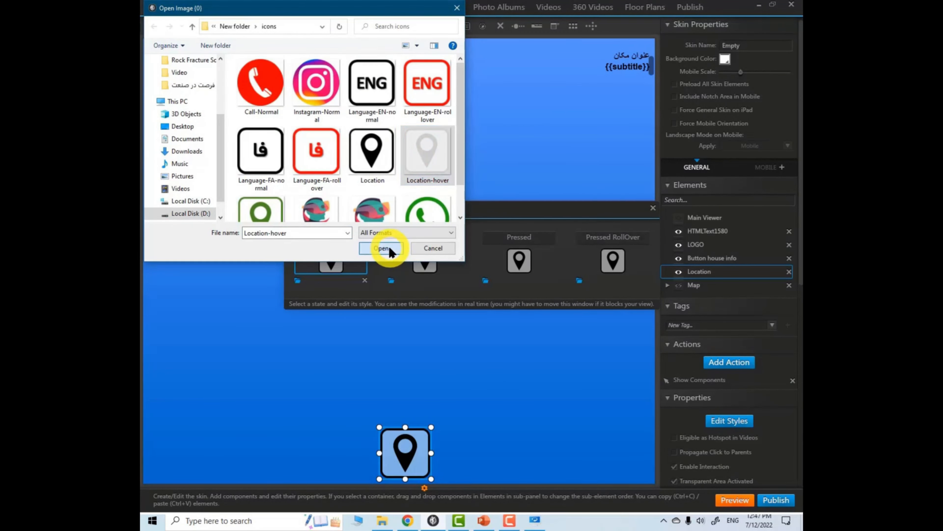
click(382, 248)
Step: Assign the green location icon to the Location button's Pressed state and close the state styles
click(486, 281)
scroll(369, 153, down, 1)
click(259, 185)
click(400, 248)
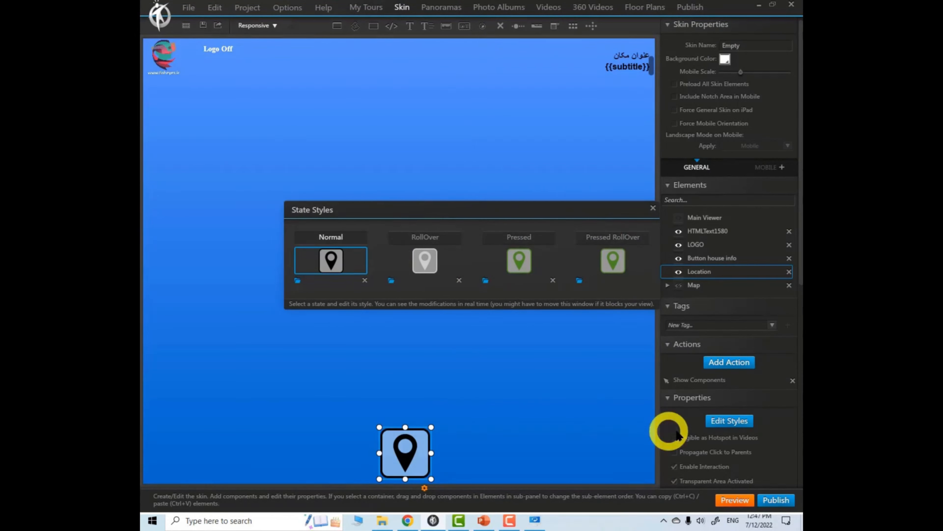
click(653, 208)
Step: Preview the tour and test opening the map with the Location button and closing it again
click(738, 498)
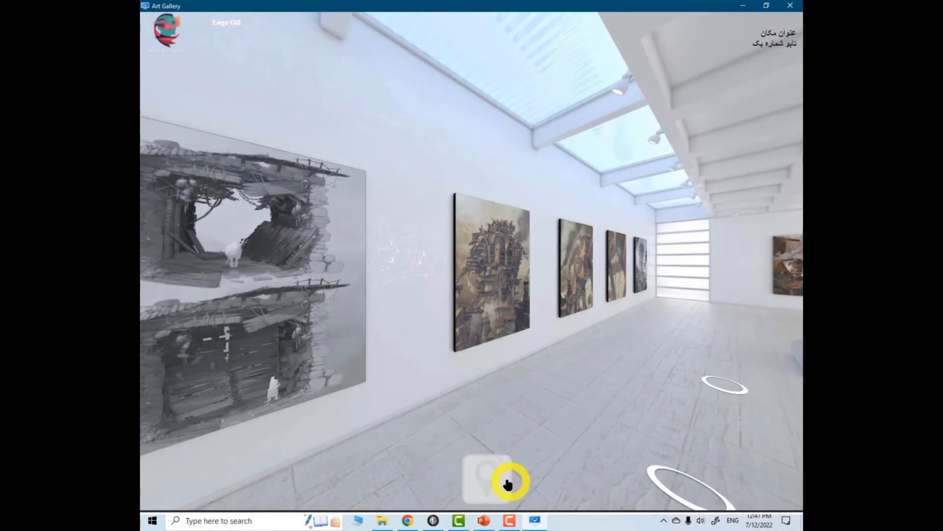
mouse_move(532, 417)
mouse_down()
mouse_move(681, 499)
mouse_move(659, 512)
mouse_move(613, 512)
mouse_move(573, 390)
mouse_move(573, 301)
mouse_move(530, 497)
mouse_move(430, 485)
mouse_move(434, 473)
mouse_move(552, 487)
mouse_up()
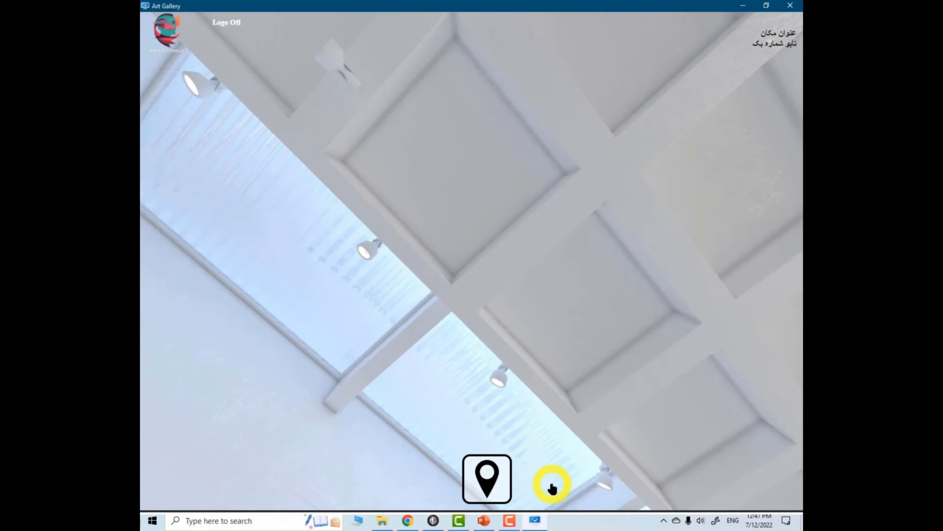
click(488, 478)
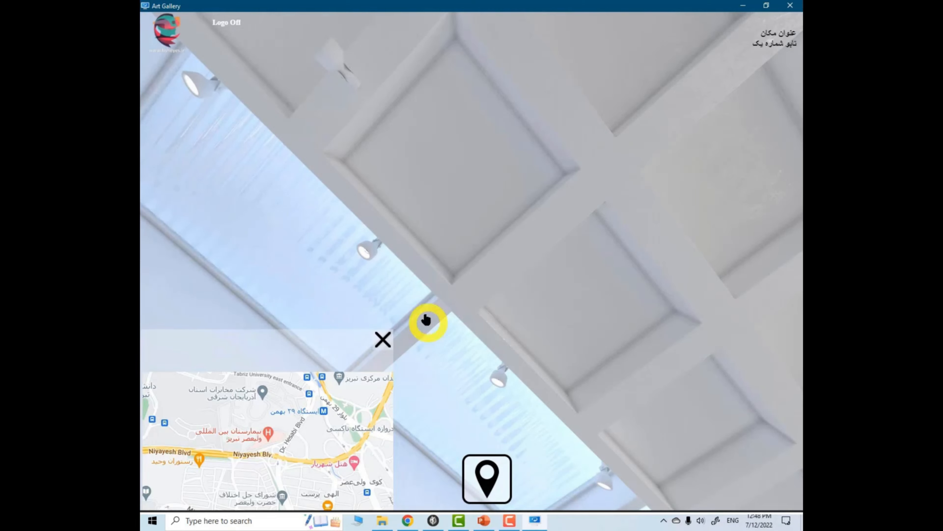
click(384, 340)
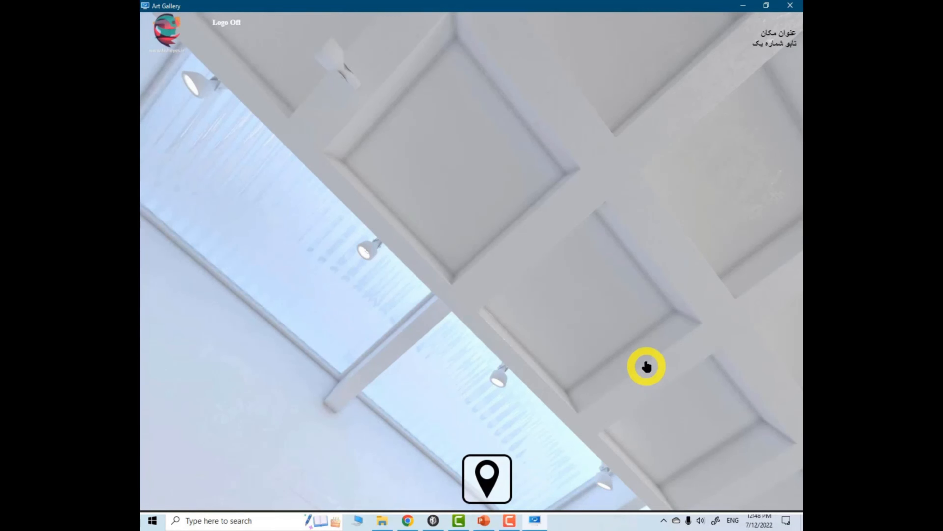
drag(646, 366, 638, 417)
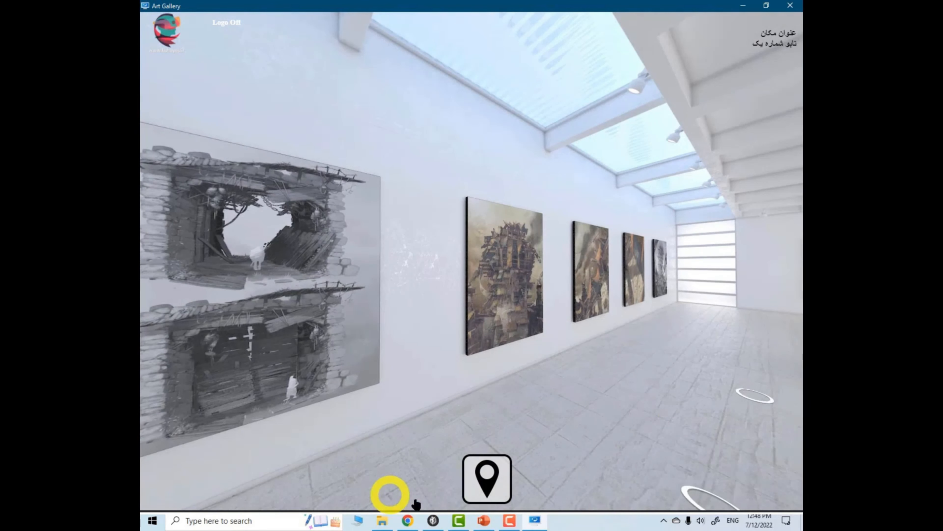
Step: Switch the Location button's mode to Toggle, accepting deletion of its existing action, and check its state styles
click(433, 521)
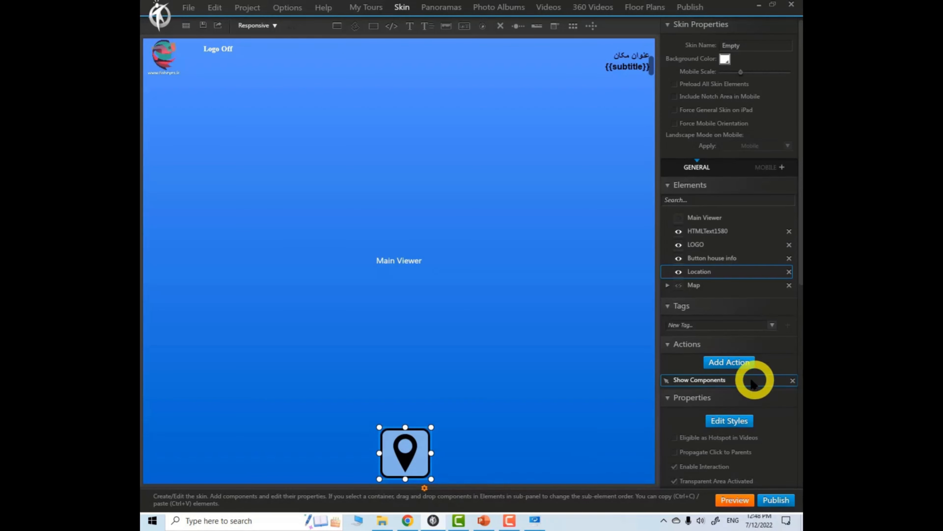
drag(800, 248, 798, 346)
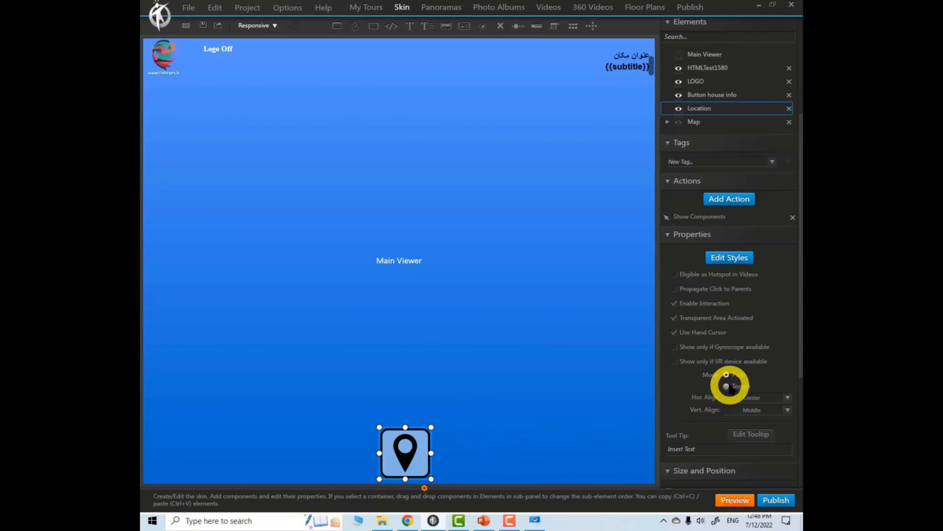
click(727, 387)
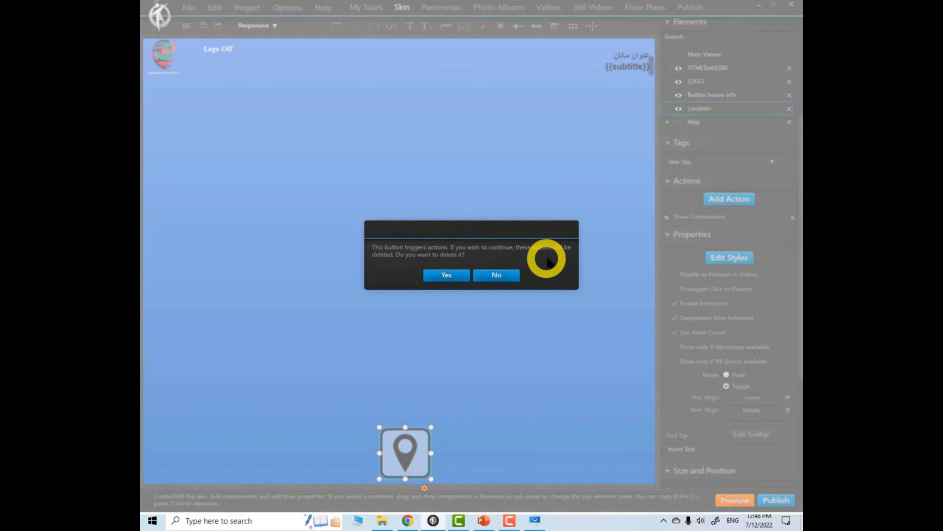
click(460, 277)
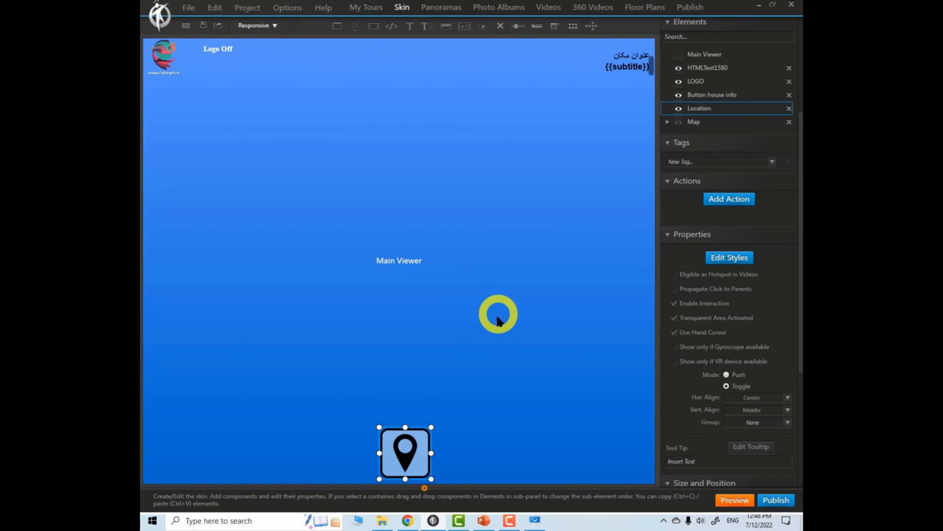
click(739, 260)
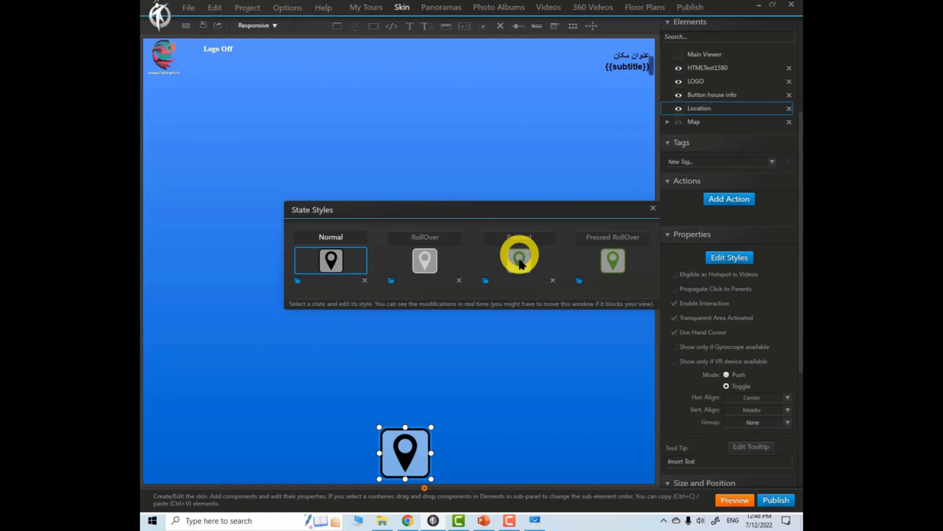
click(653, 208)
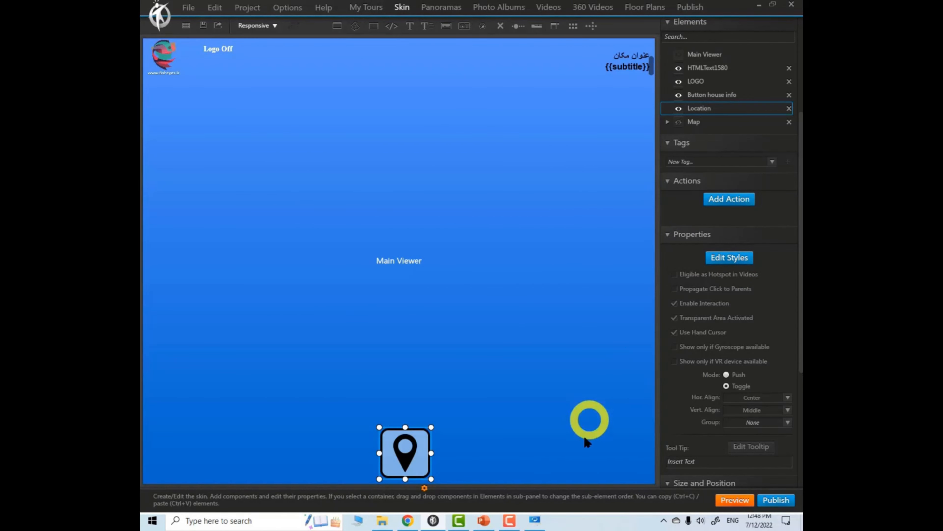
Step: Add an On Click action to the toggle Location button that shows the Map container with the Slide - Bottom effect
click(729, 198)
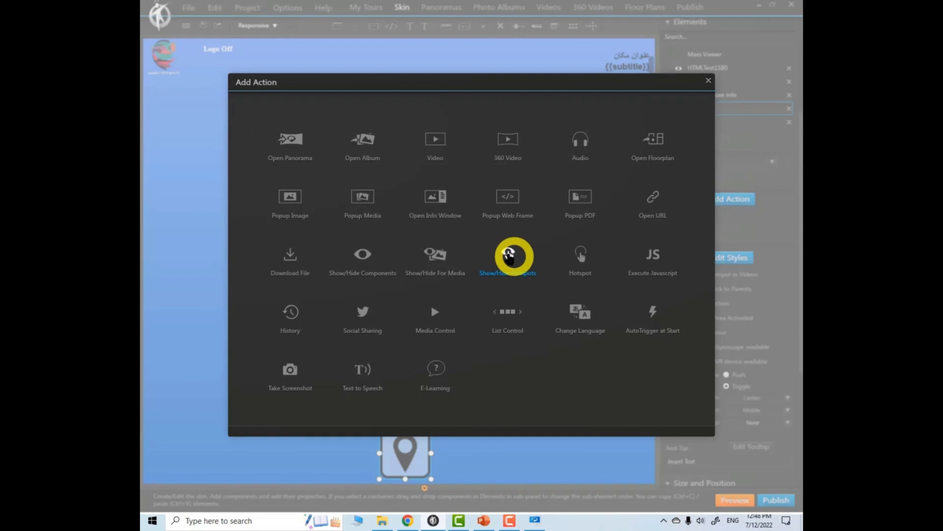
click(366, 273)
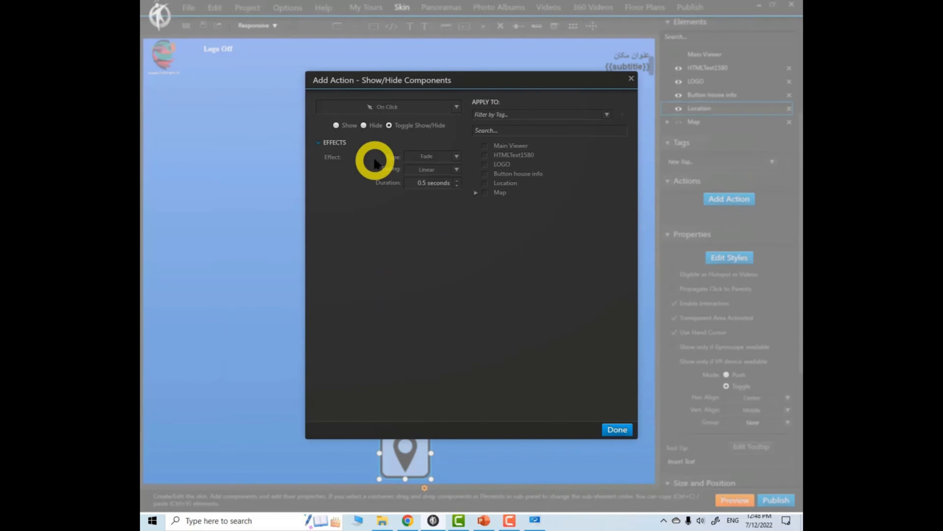
click(336, 125)
click(457, 171)
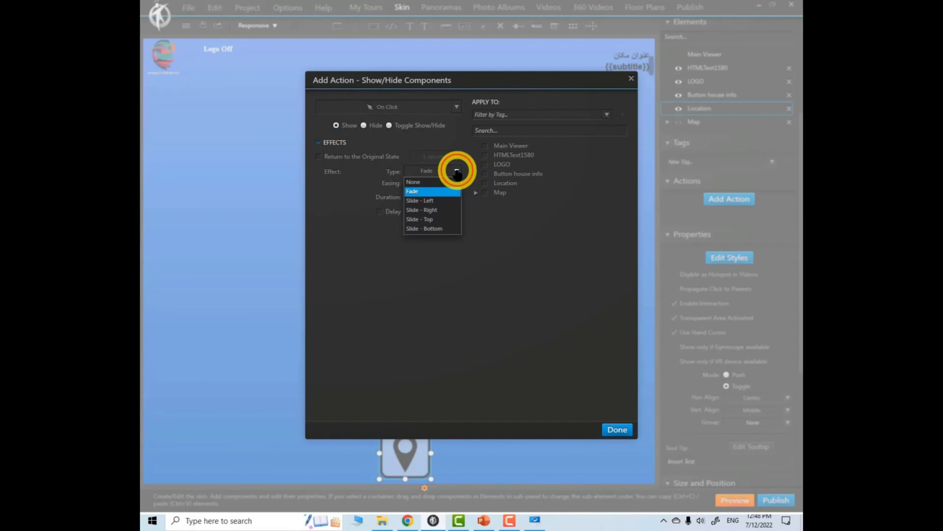
click(423, 228)
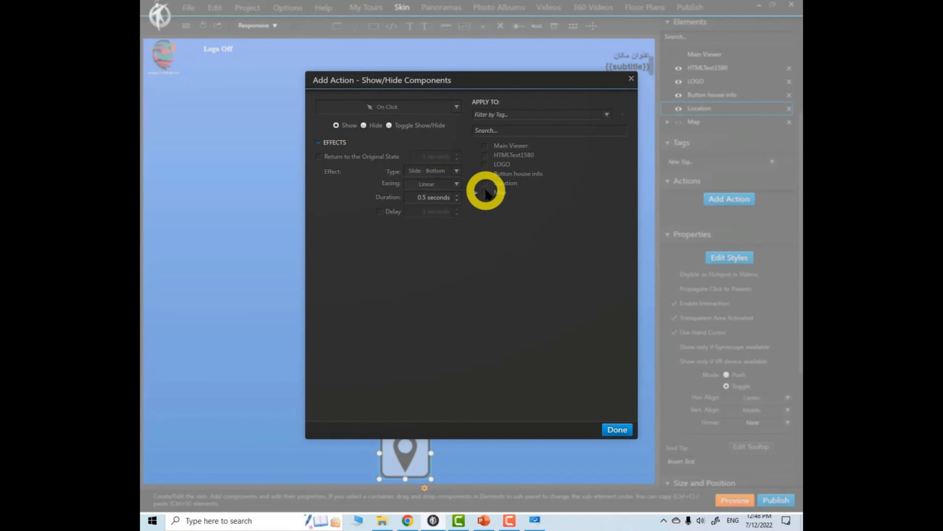
click(618, 430)
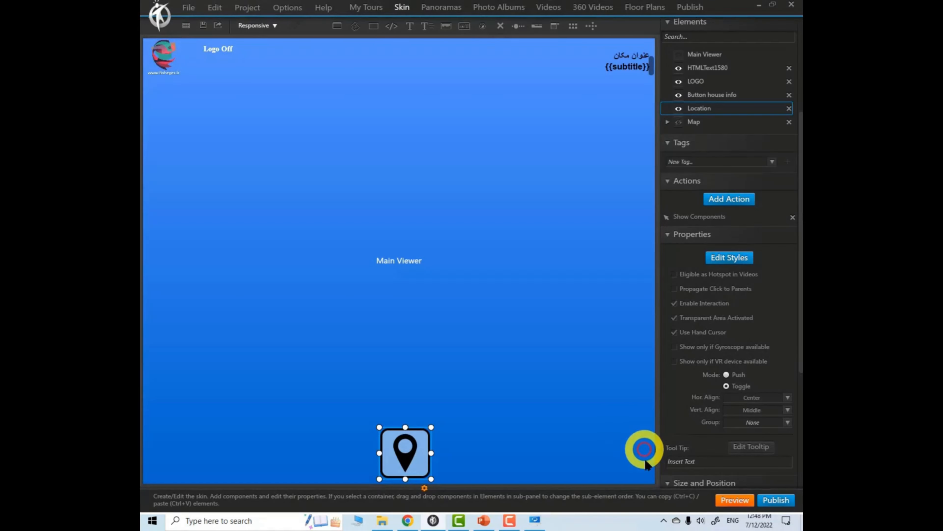
Step: Preview the tour and test the toggle Location button by opening, closing and reopening the map
click(737, 501)
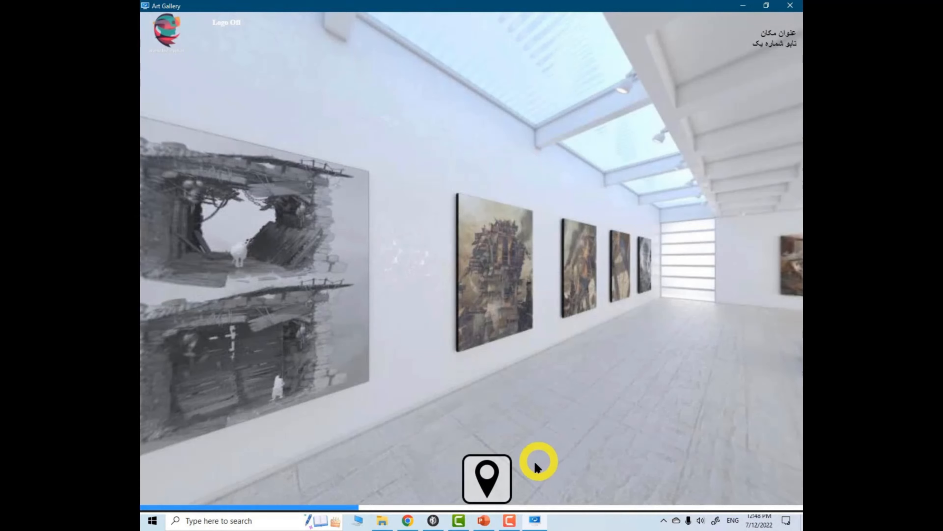
click(494, 481)
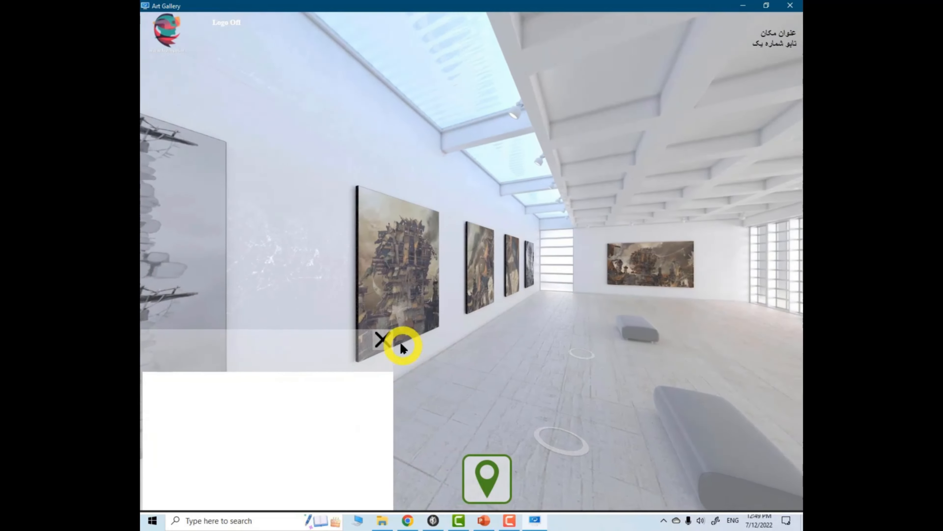
click(385, 343)
click(500, 475)
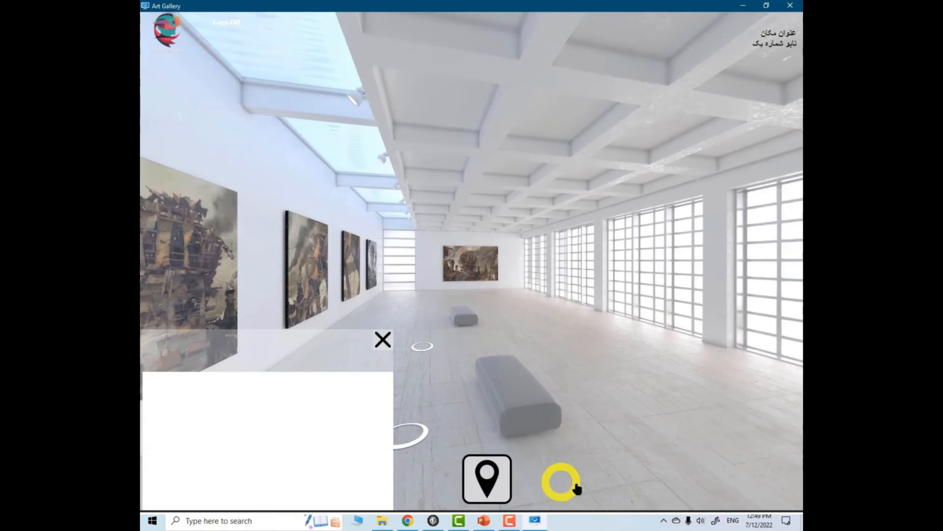
Step: Assign the light grey Location-hover image to the Location button's Pressed RollOver state
click(433, 521)
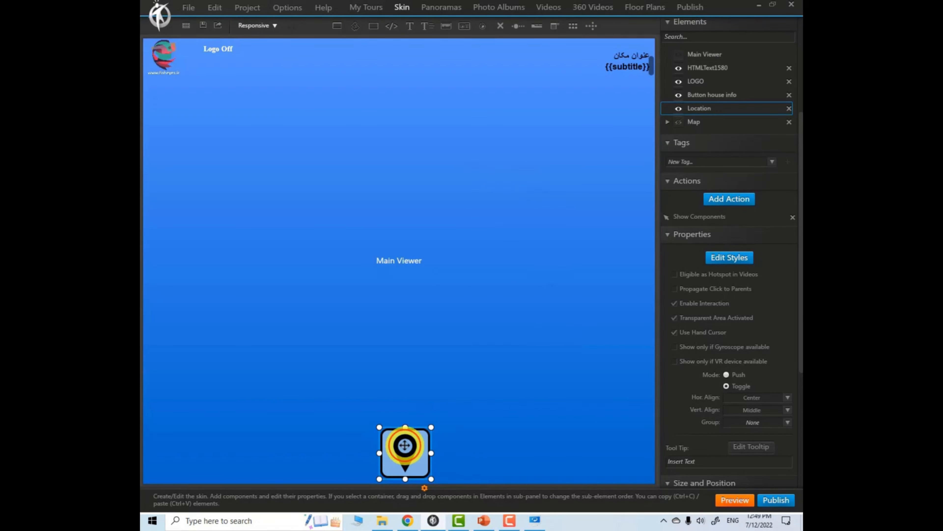
click(738, 260)
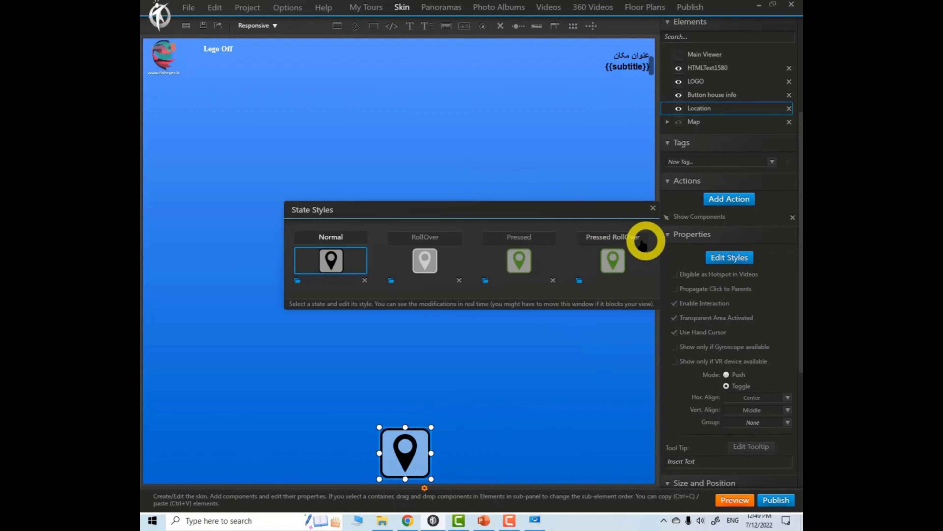
click(579, 281)
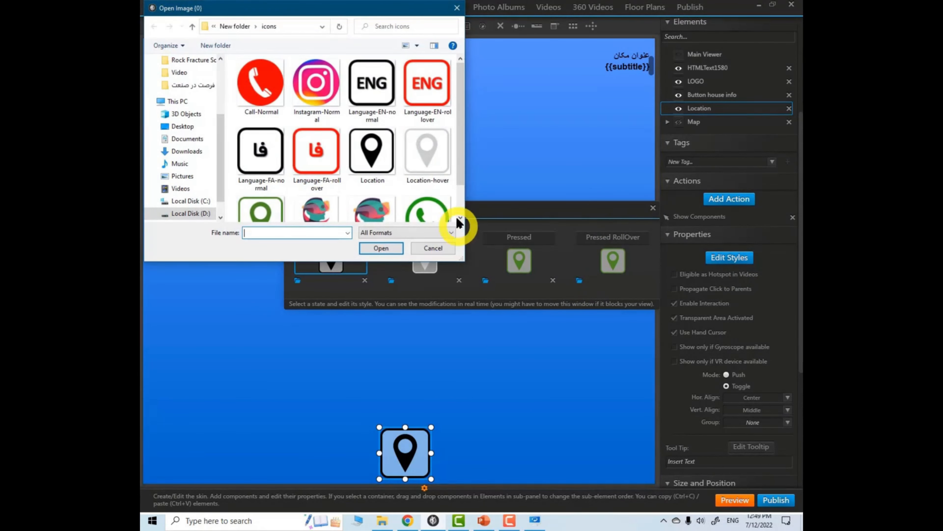
click(380, 247)
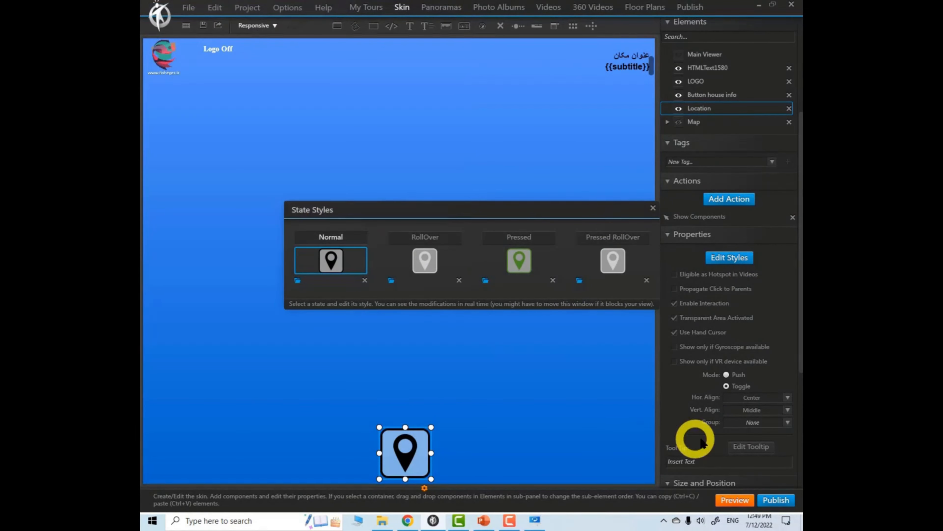
Step: Preview the tour, test the Location button's map and the Logo Off toggle, and close the preview
click(734, 502)
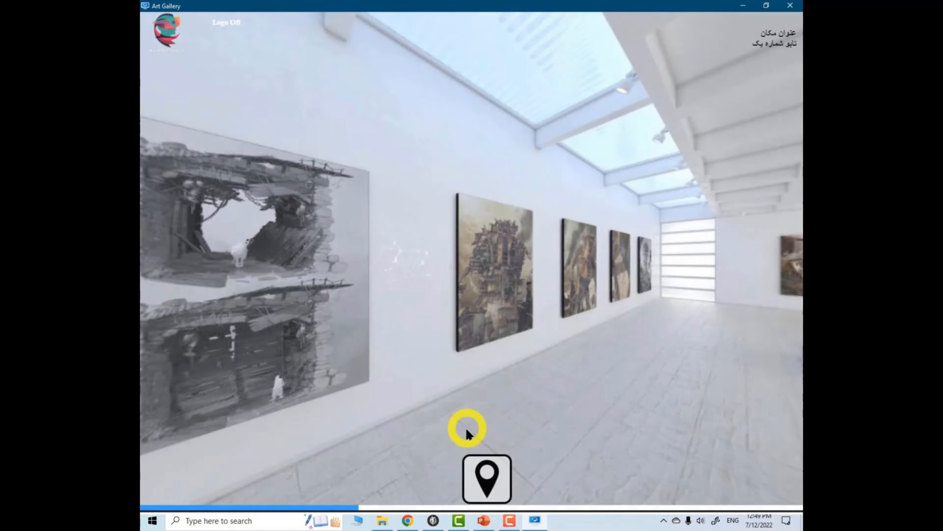
click(488, 480)
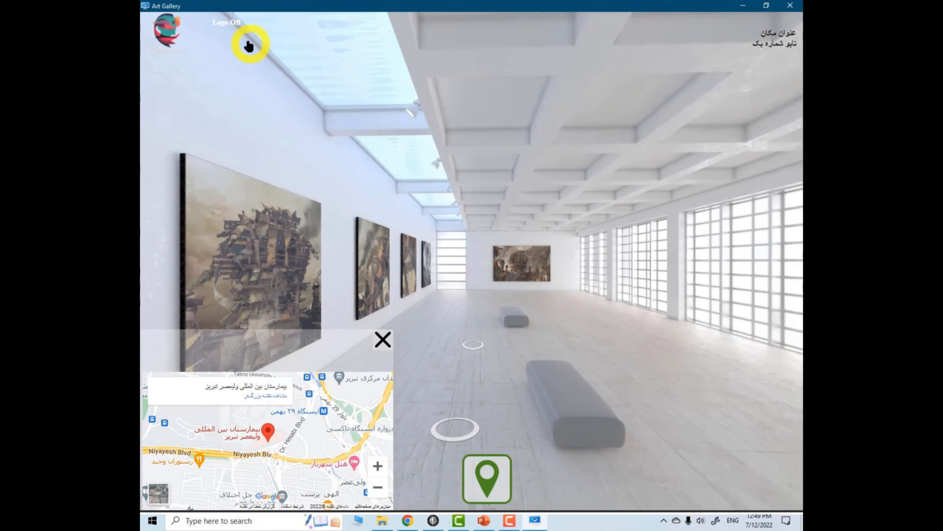
click(228, 23)
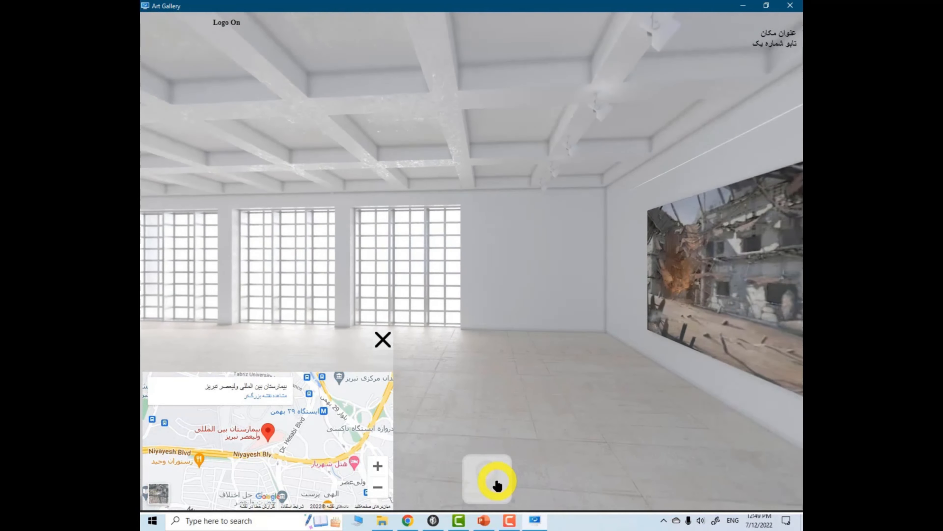
click(790, 6)
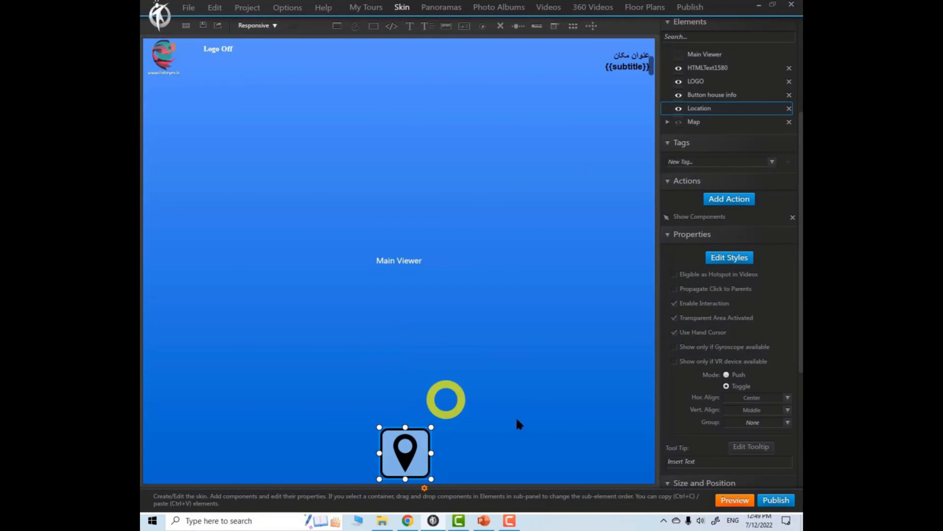
Step: Switch the Location button to Push mode, accepting action deletion, and add an On Click action showing Map with the Slide - Bottom effect
click(726, 374)
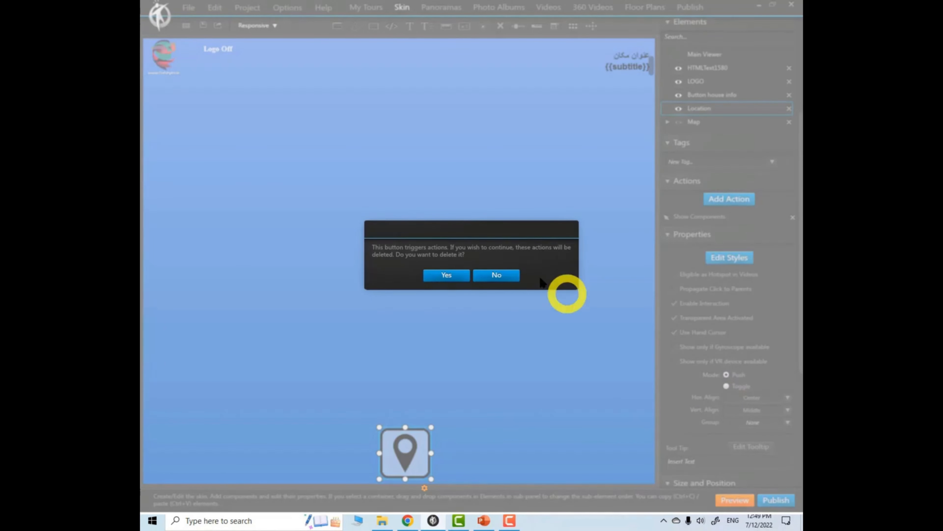
click(453, 275)
click(730, 198)
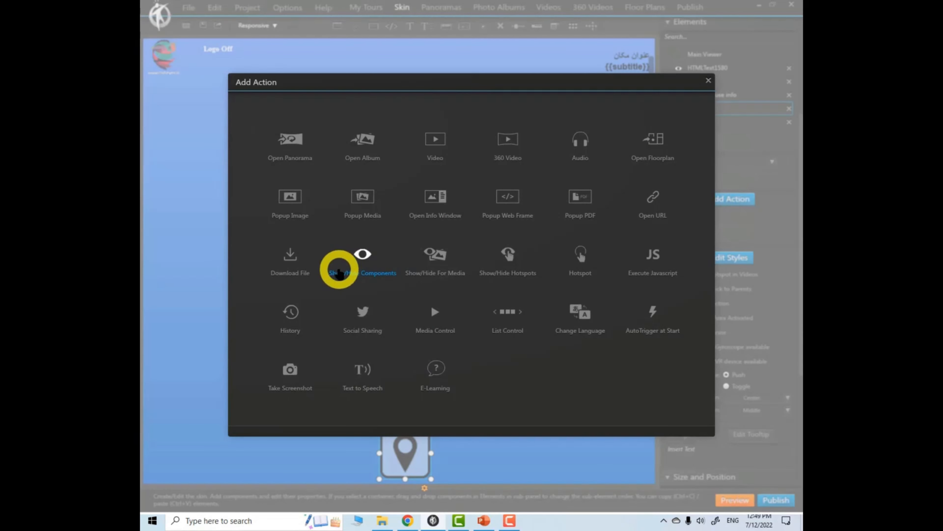
click(346, 266)
click(336, 125)
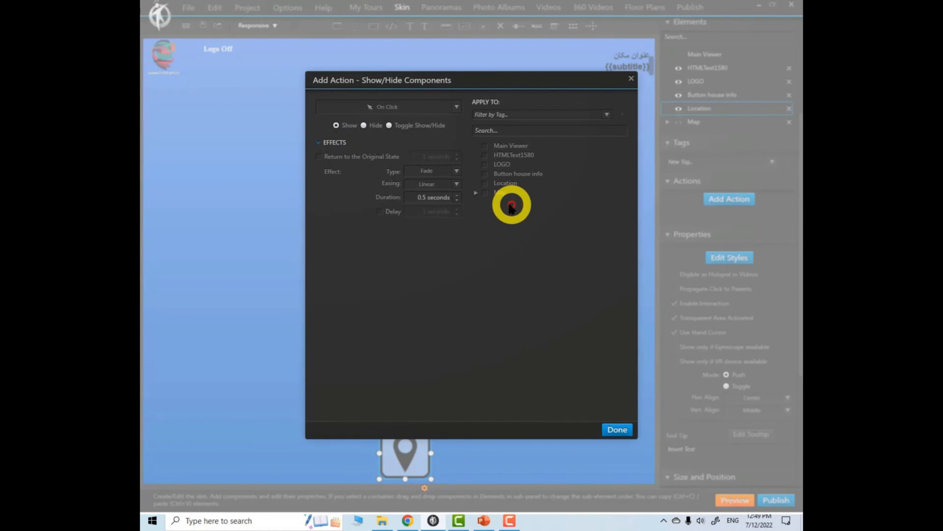
click(452, 171)
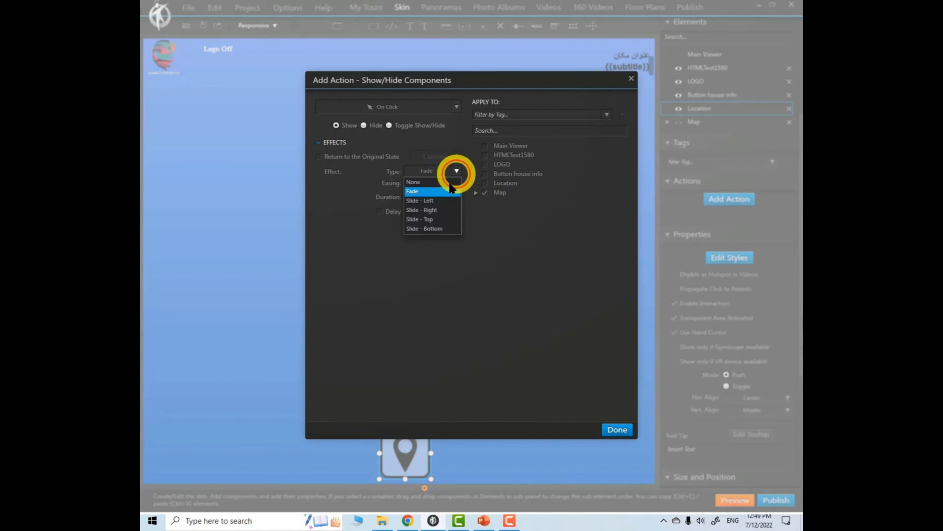
click(426, 229)
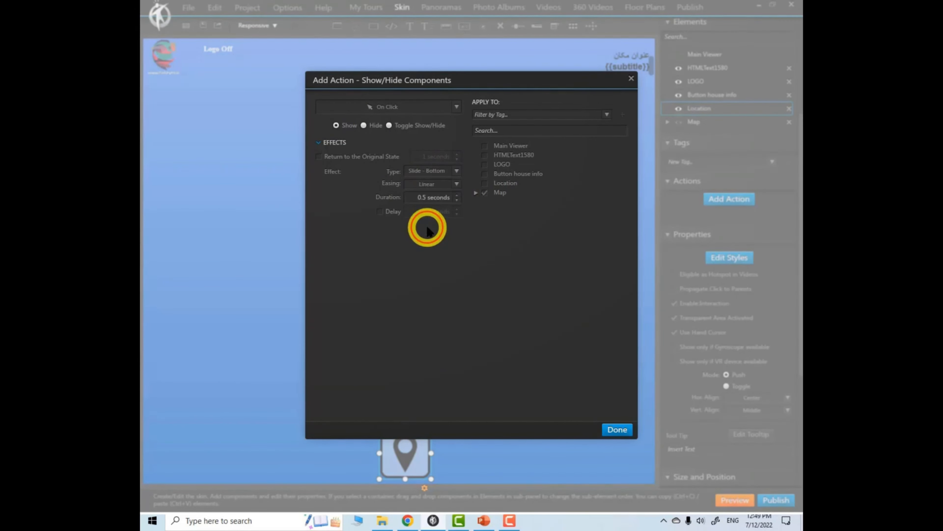
click(618, 430)
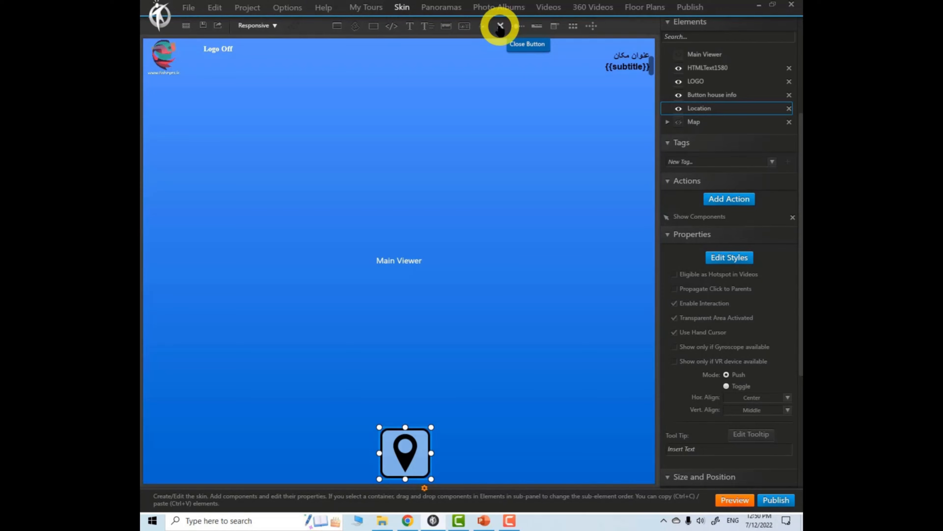
Step: Try out a Close Button in the upper middle of the skin, reviewing its state styles and properties, and delete it
drag(500, 26, 412, 158)
click(729, 434)
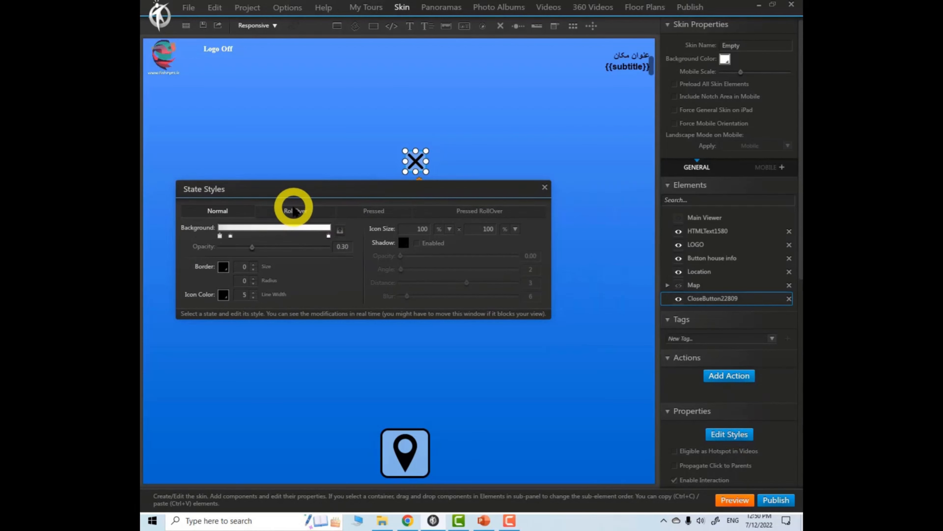
click(288, 214)
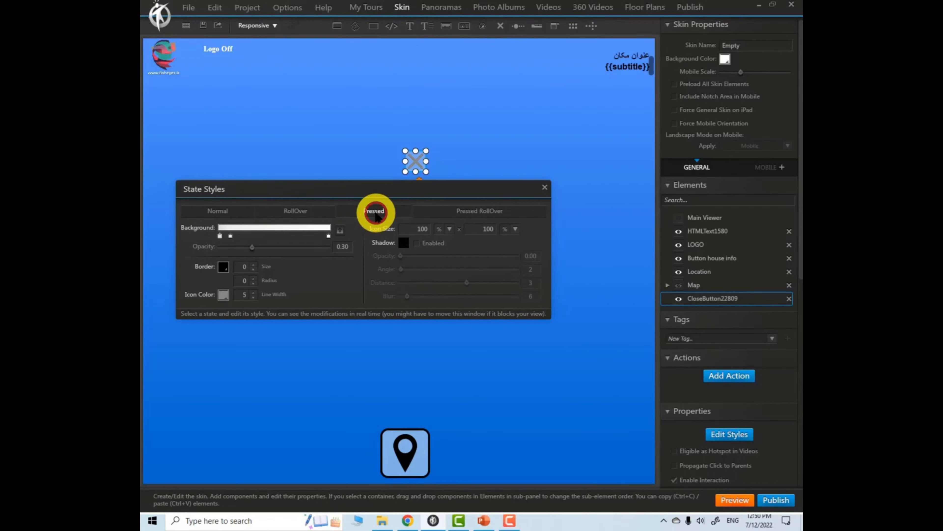
click(376, 212)
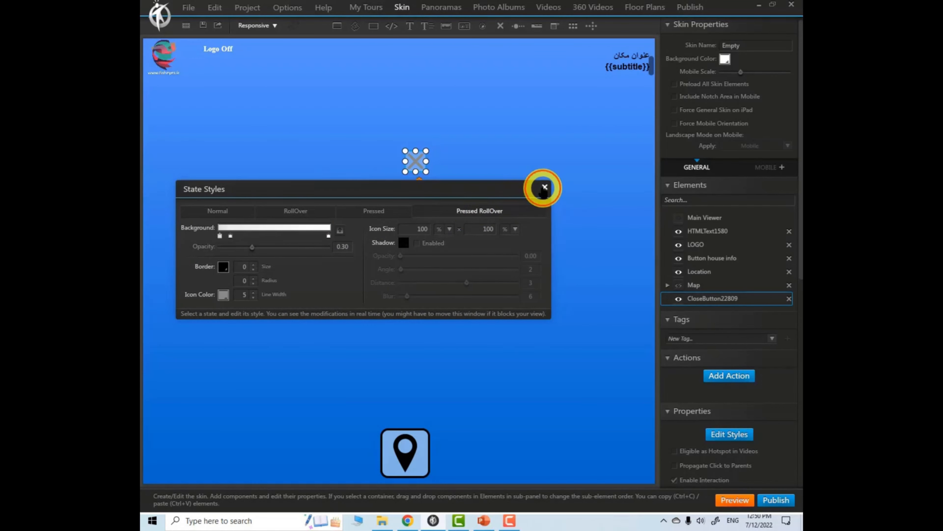
click(544, 187)
scroll(737, 381, down, 10)
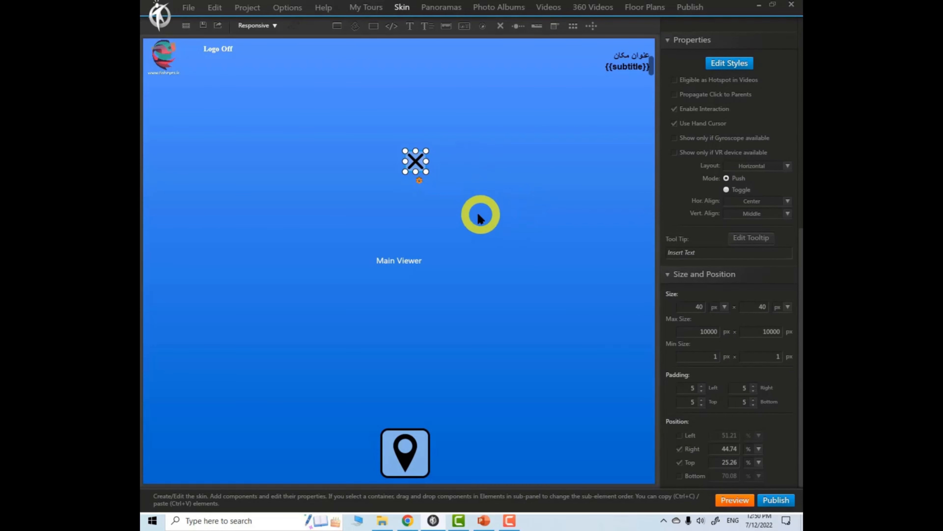
scroll(755, 309, up, 10)
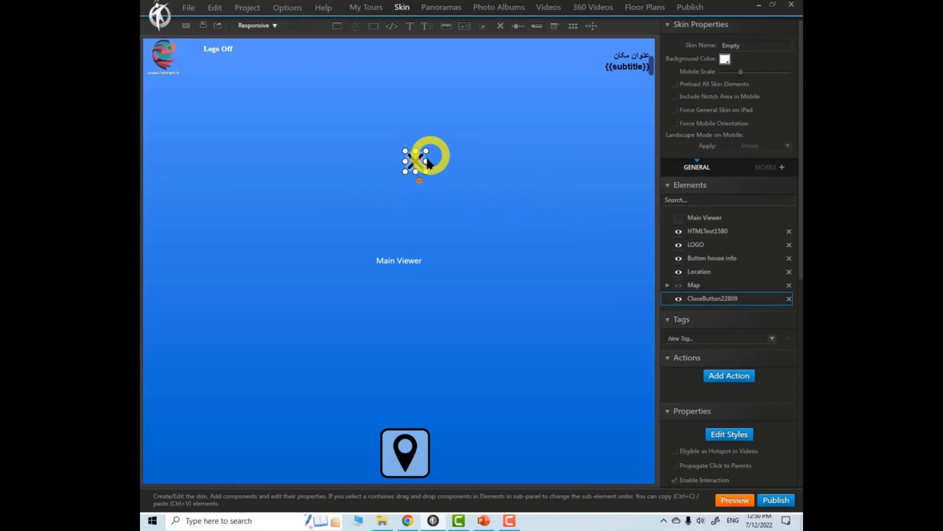
click(789, 298)
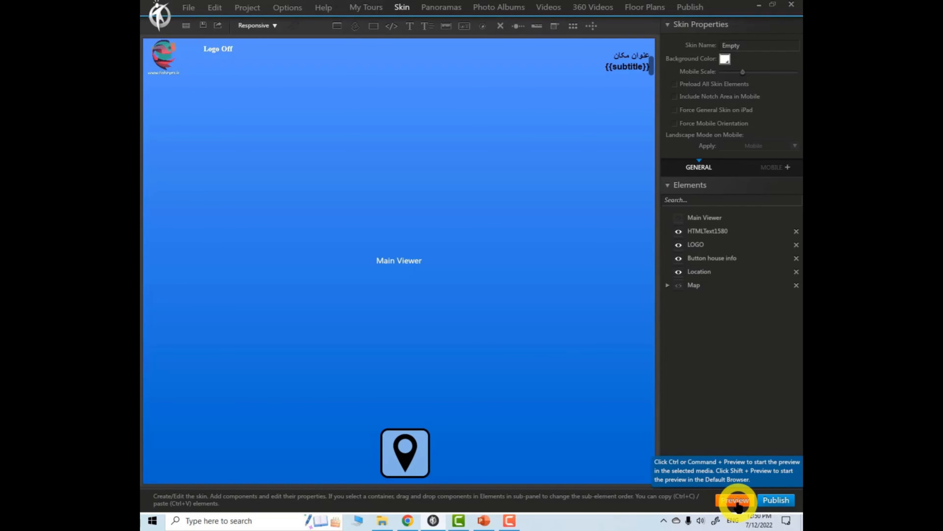
Step: Preview the tour twice in the default browser to examine how it loads, and return to the skin editor
shift+click(736, 500)
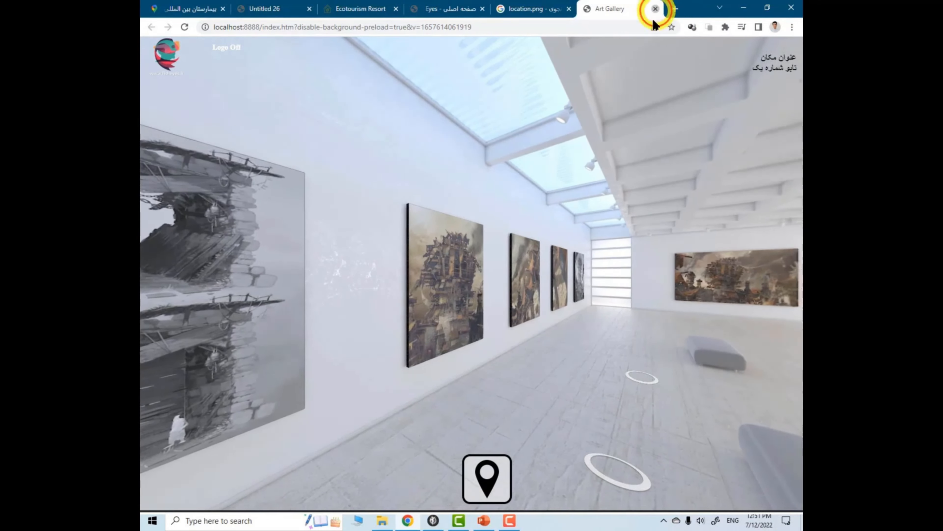
click(656, 9)
click(433, 521)
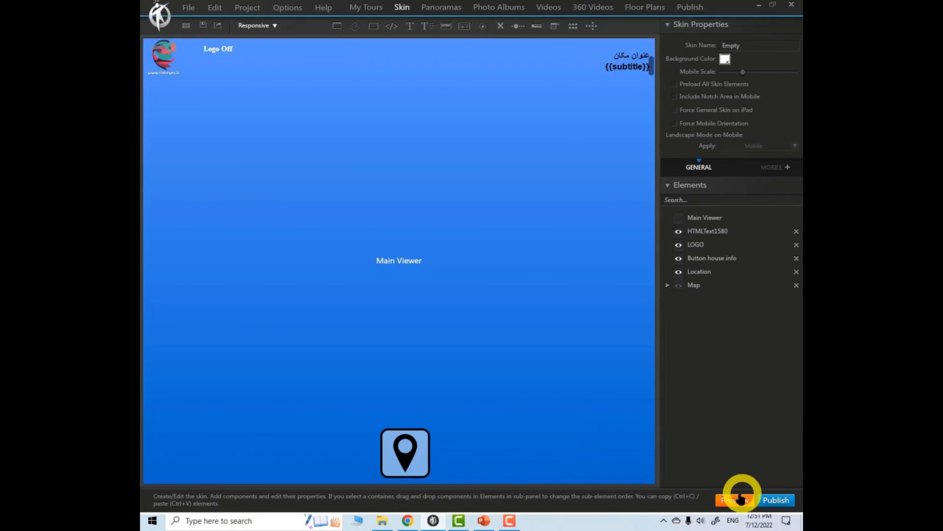
key(shift)
shift+click(736, 500)
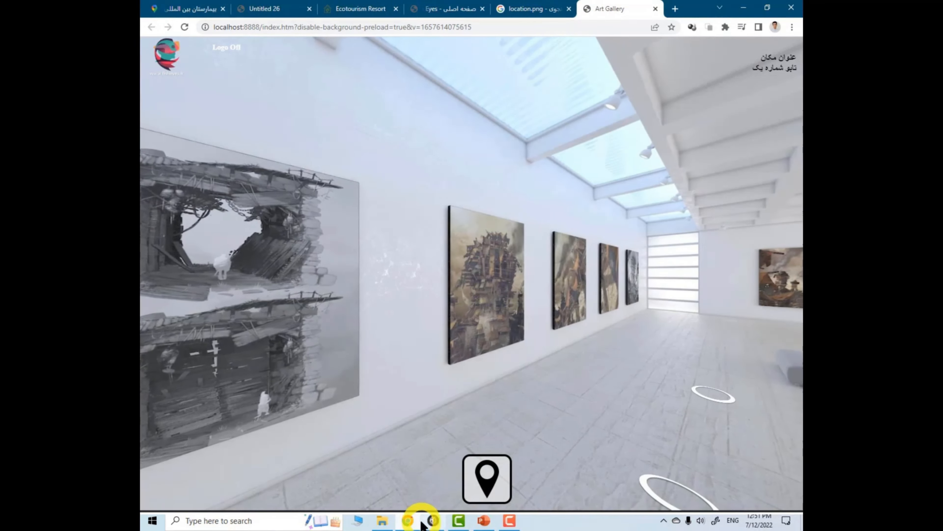
click(433, 520)
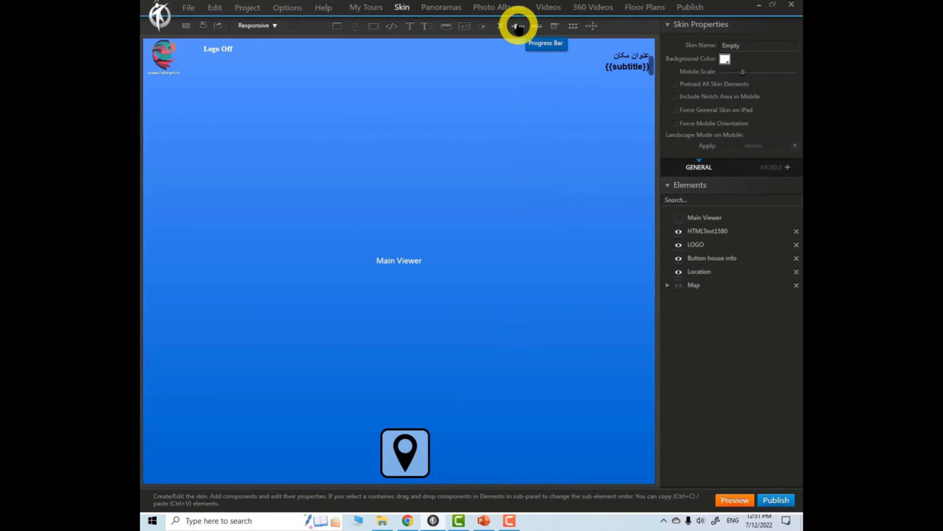
Step: Add a Progress Bar to the skin, positioned across the full width just above the Main Viewer label
drag(518, 26, 347, 226)
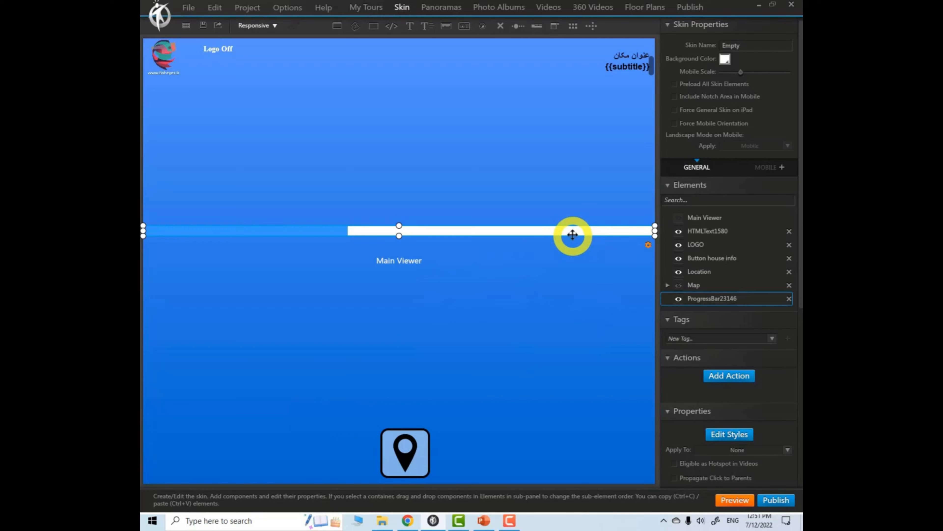
drag(569, 230, 596, 245)
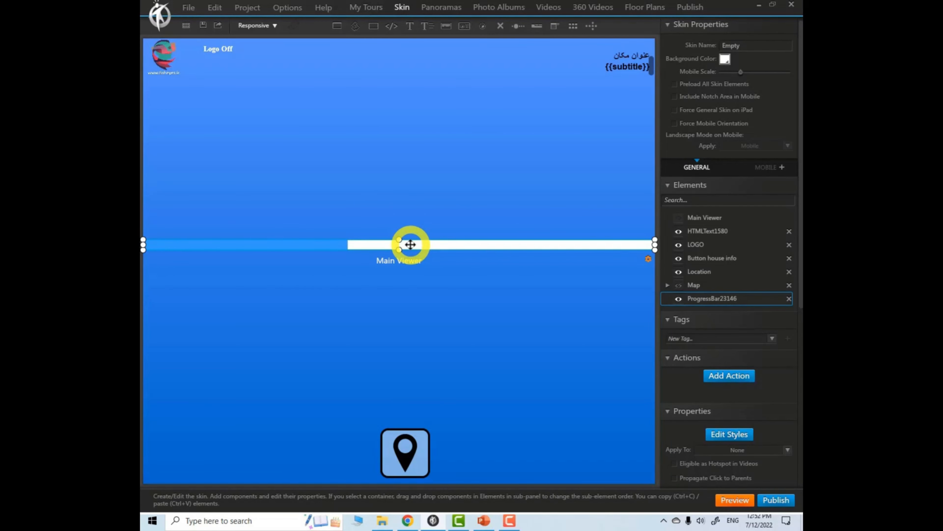
drag(430, 245, 434, 233)
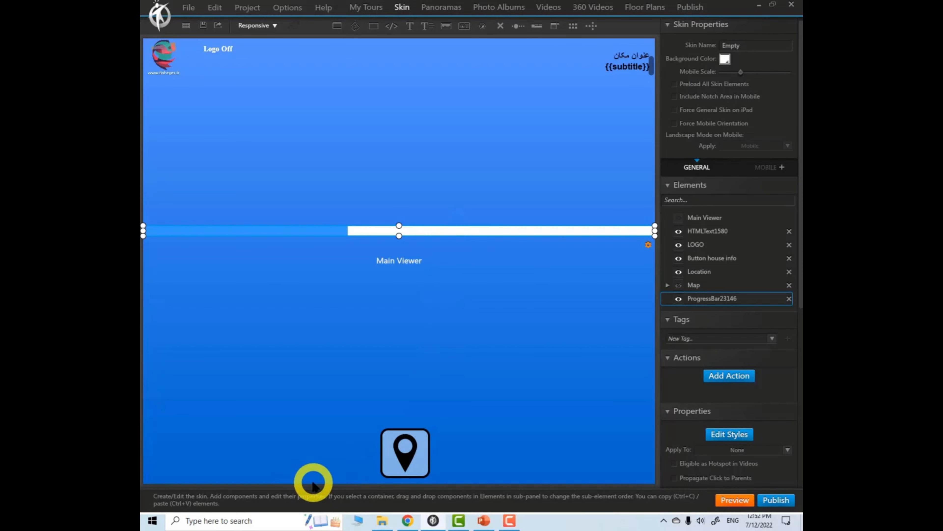
Step: Apply the progress bar to the Main Viewer and move it up to just below the logo and subtitle
drag(799, 143, 799, 260)
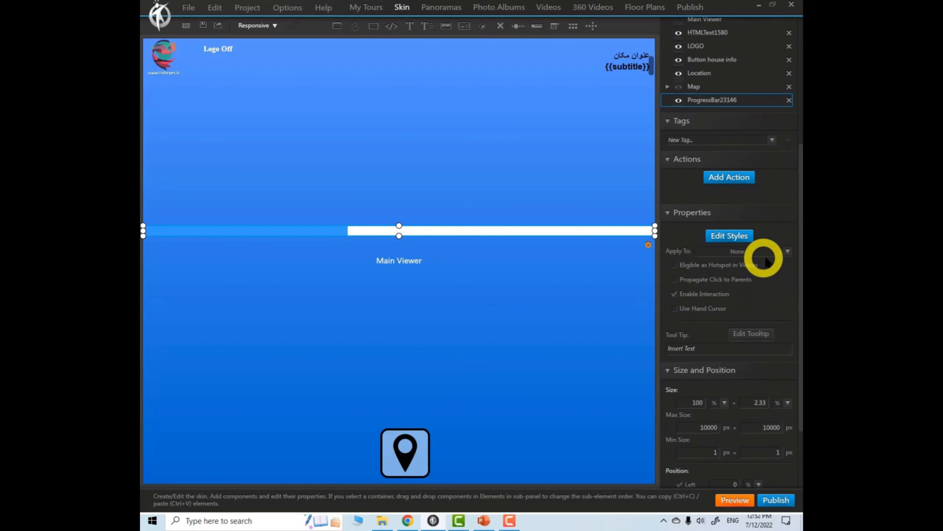
click(788, 253)
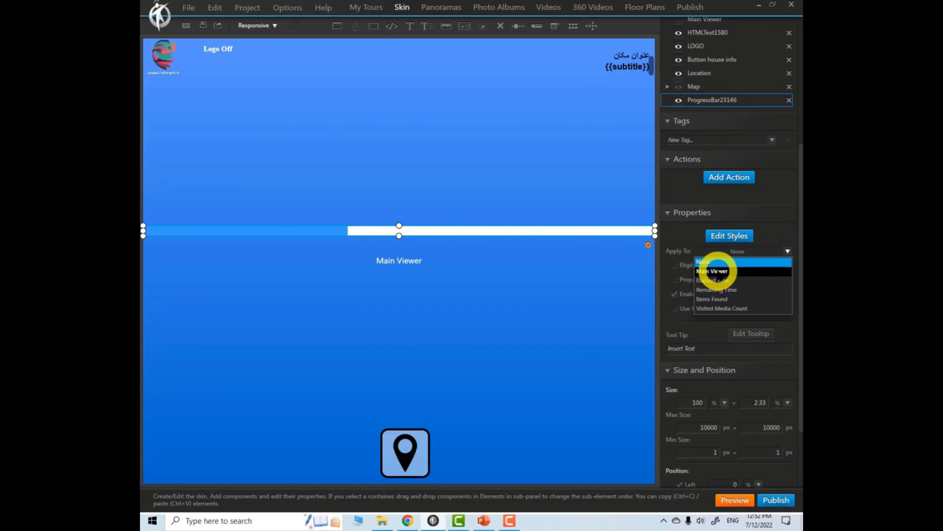
click(717, 271)
drag(562, 228, 595, 95)
Step: Set the progress bar's Bar Background colour to red and check it in a tour preview
click(729, 237)
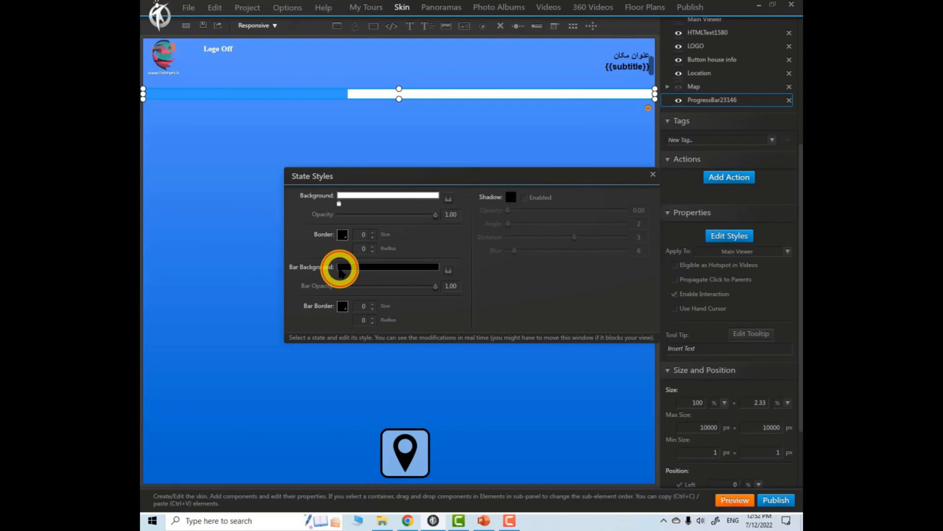
click(342, 274)
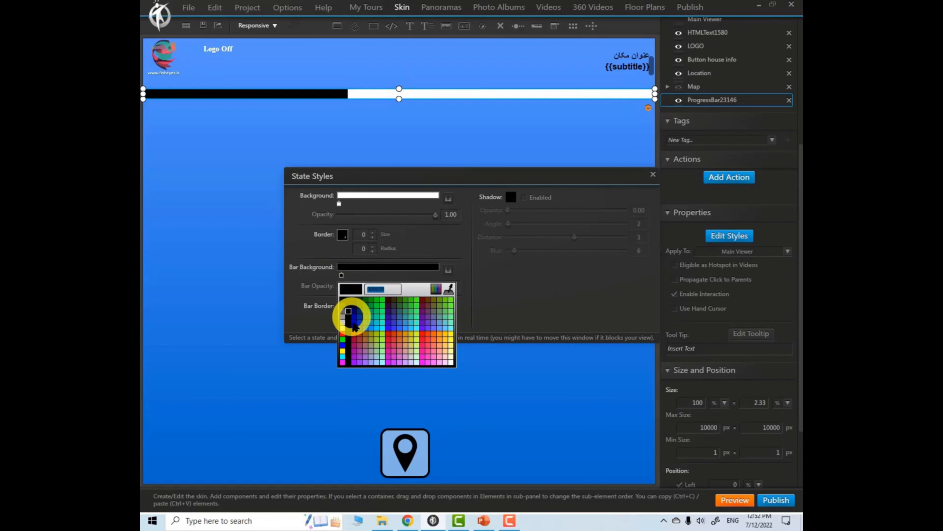
click(342, 333)
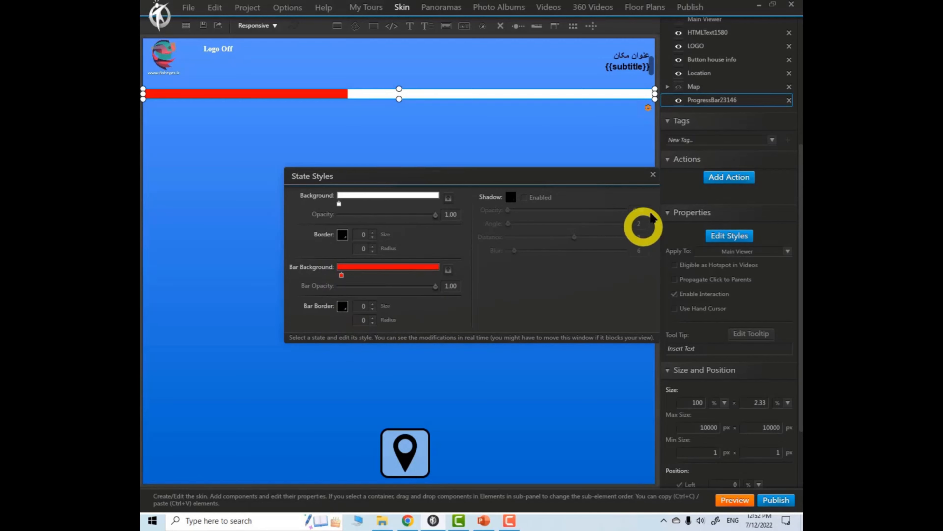
click(653, 175)
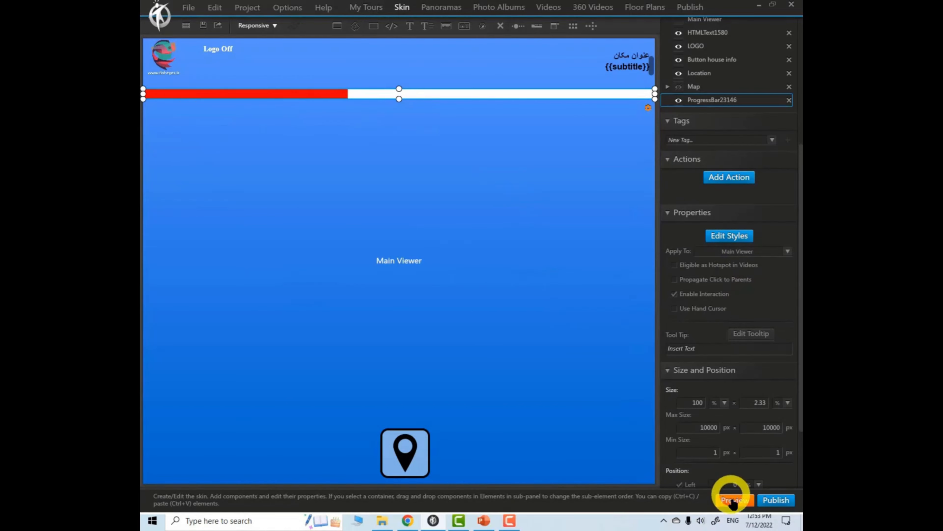
click(740, 501)
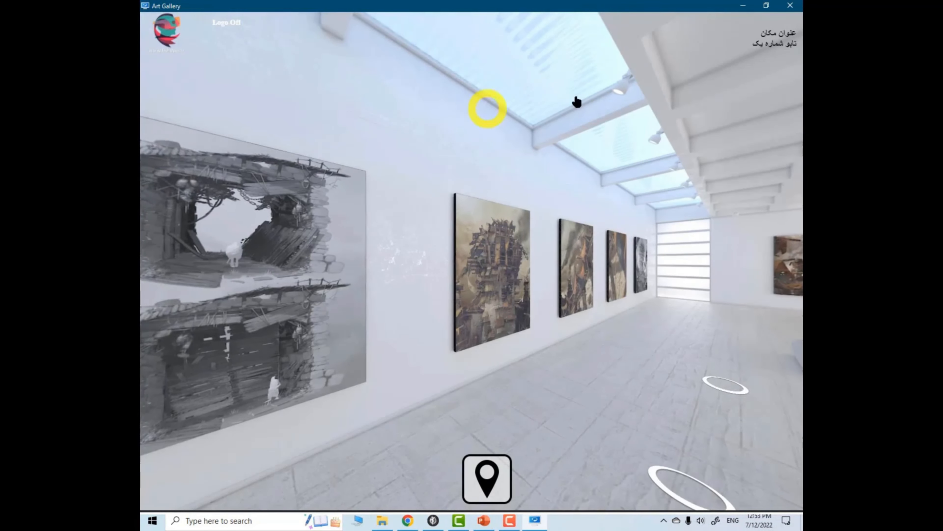
click(789, 6)
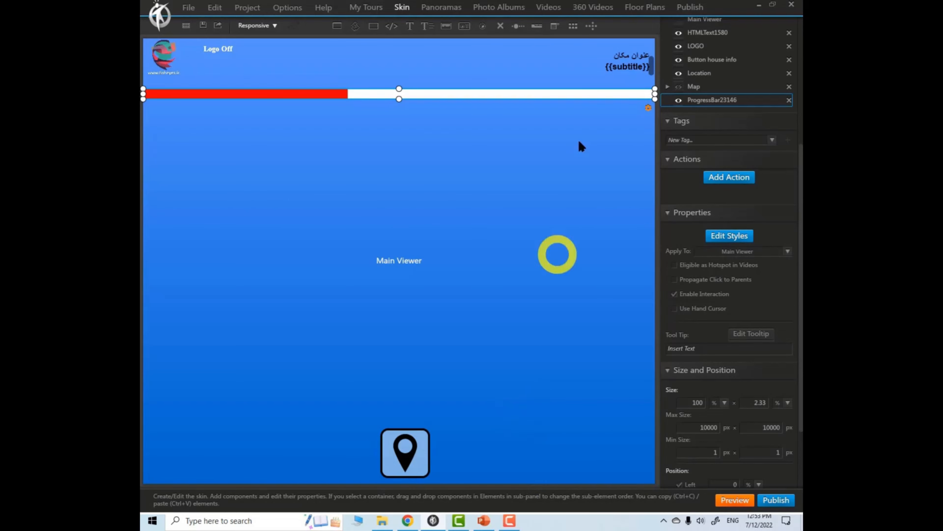
Step: Examine the Loading screen settings for publishing and preview the tour in the browser, closing the extra preview tab
click(689, 6)
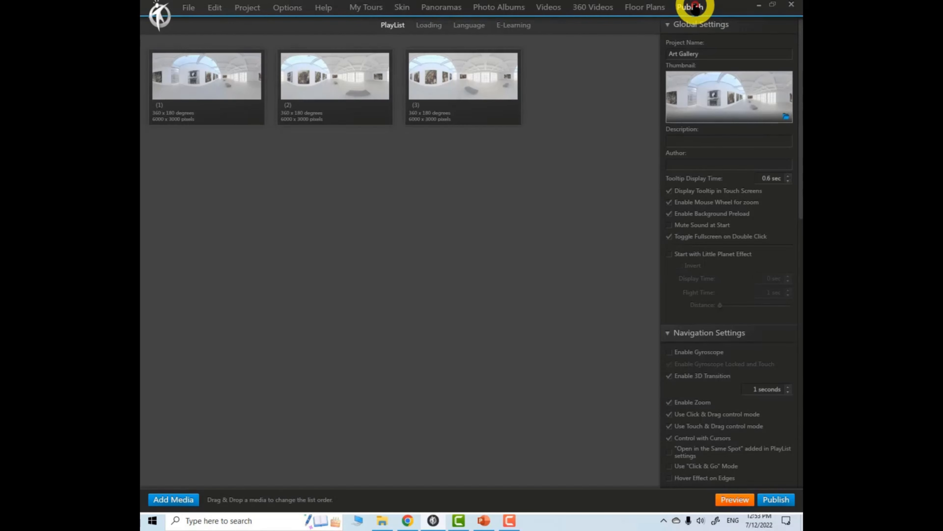
click(427, 26)
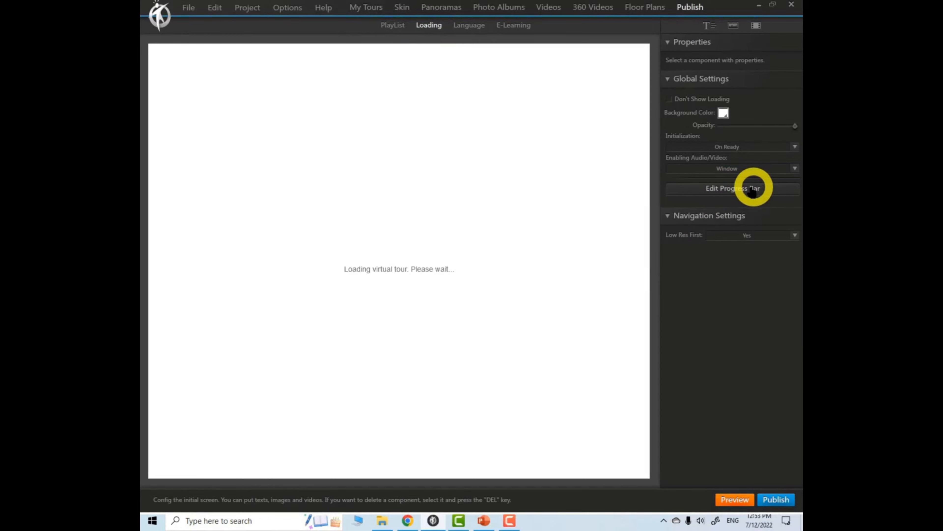
click(735, 499)
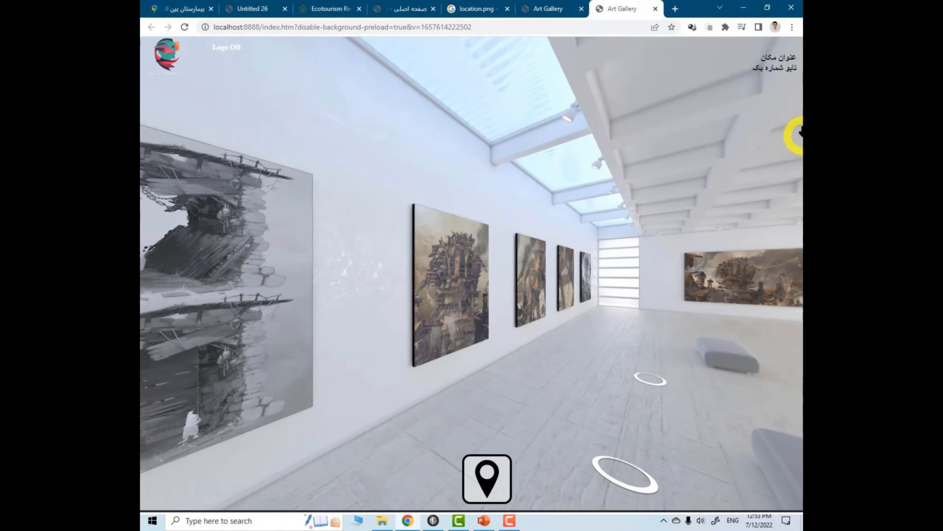
click(581, 8)
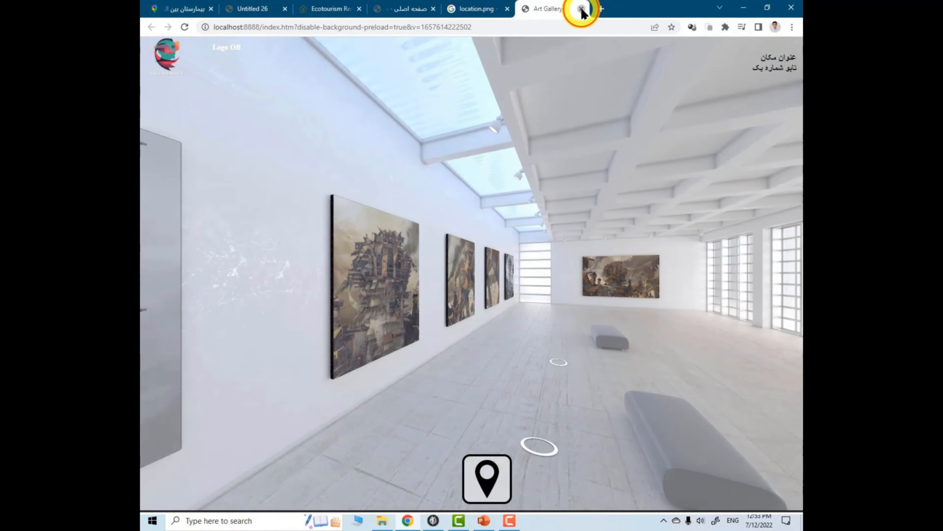
Step: Close the tour preview and examine the progress bar's Apply To options and the E-Learning publishing settings
click(596, 9)
click(743, 7)
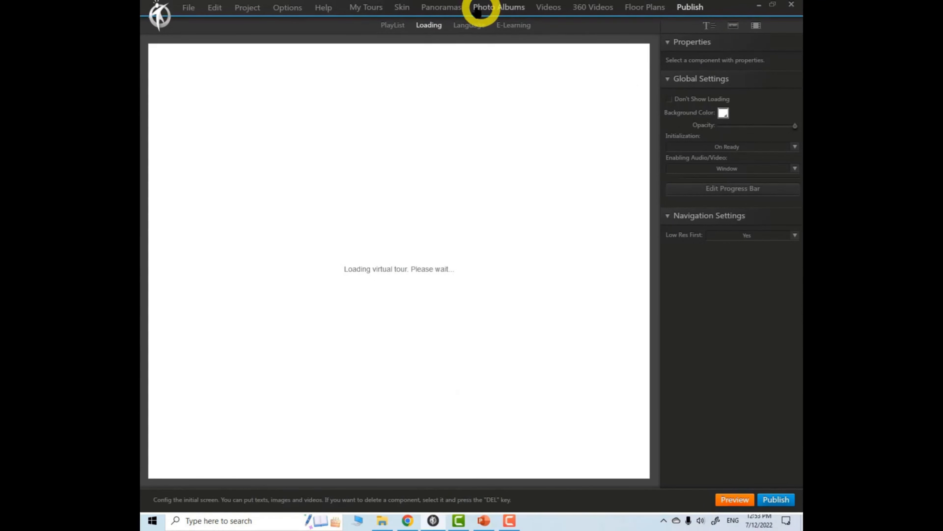
click(402, 8)
click(447, 97)
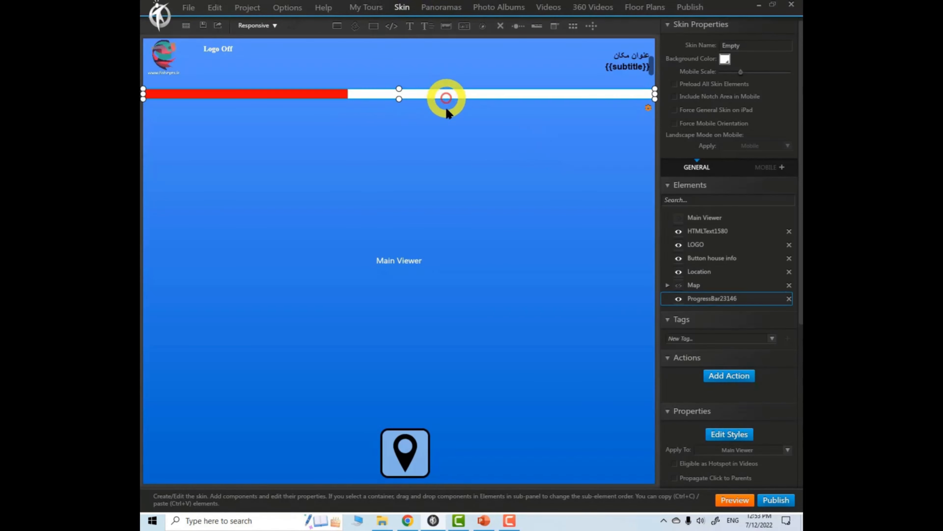
scroll(793, 233, down, 4)
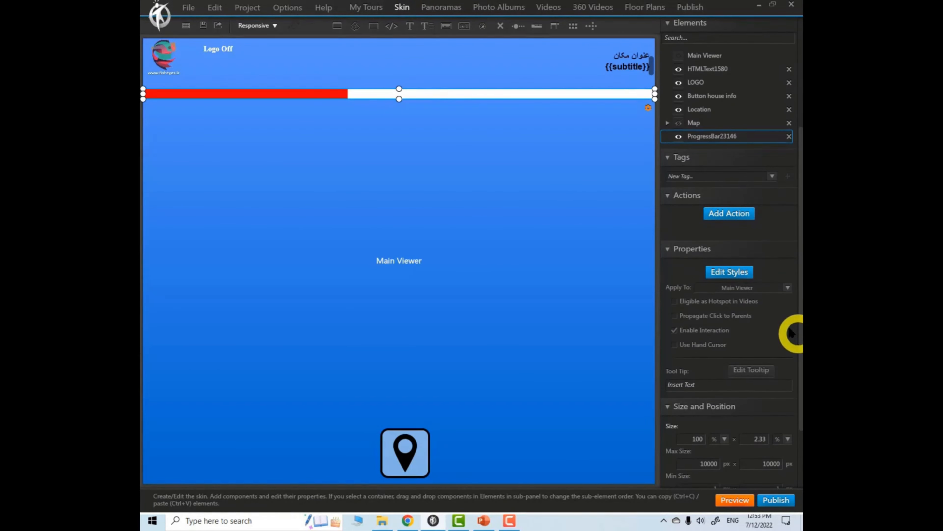
click(787, 287)
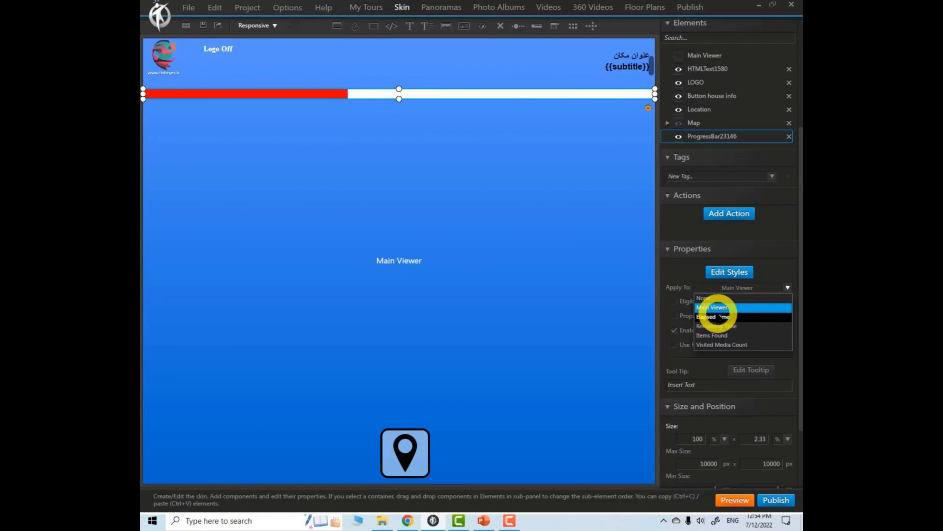
click(697, 6)
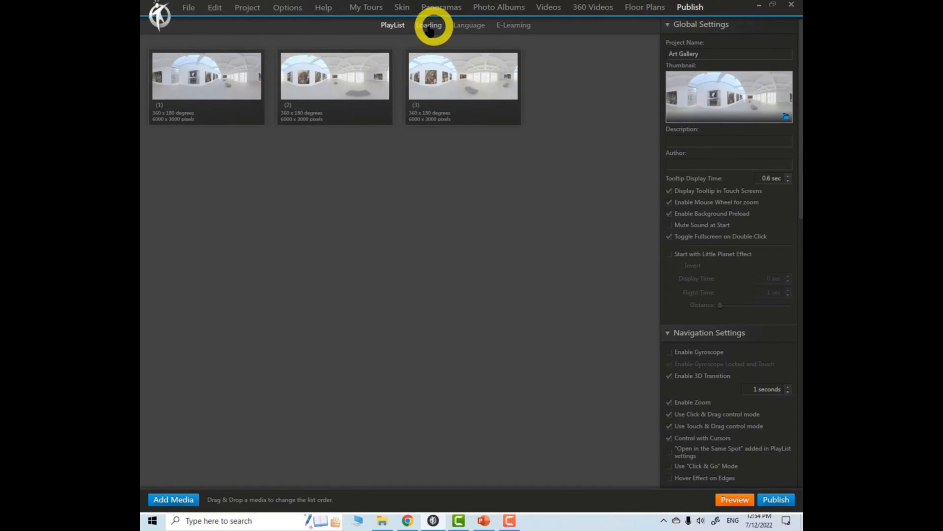
click(513, 26)
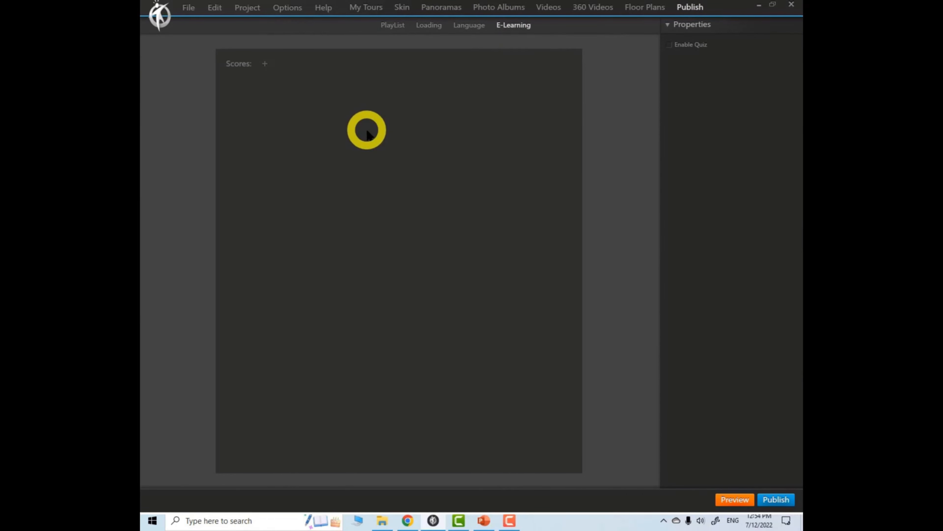
Step: Delete the red progress bar from the skin
click(402, 7)
click(457, 96)
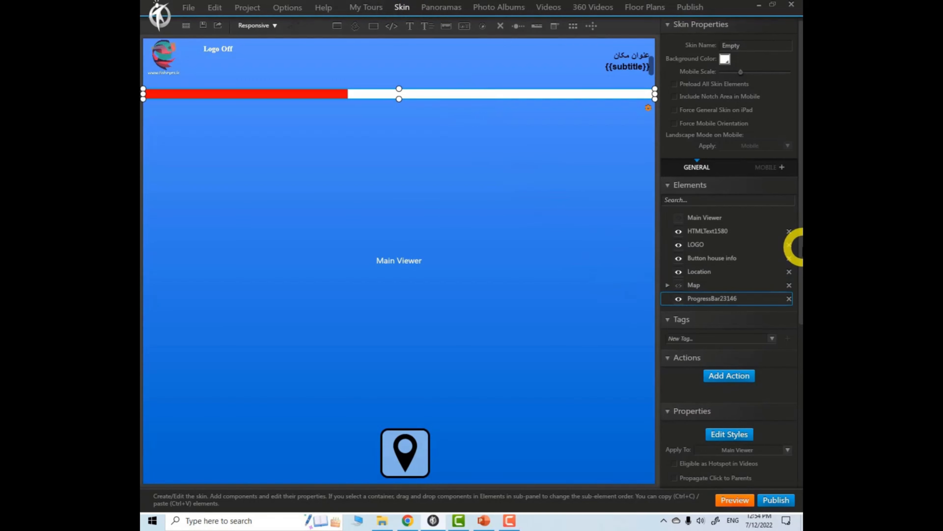
click(788, 299)
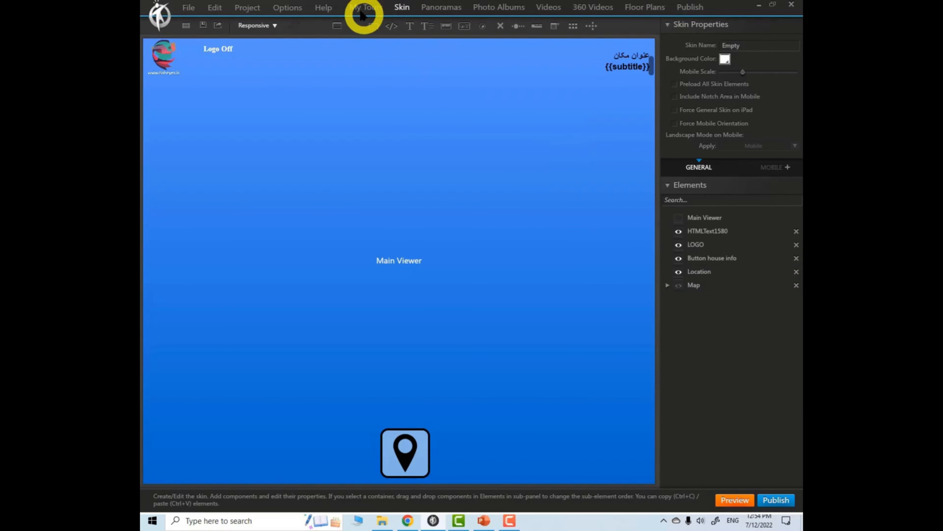
Step: Add the orange-brown tab panel from the library to the skin and move it up, centred above the Location button
click(536, 26)
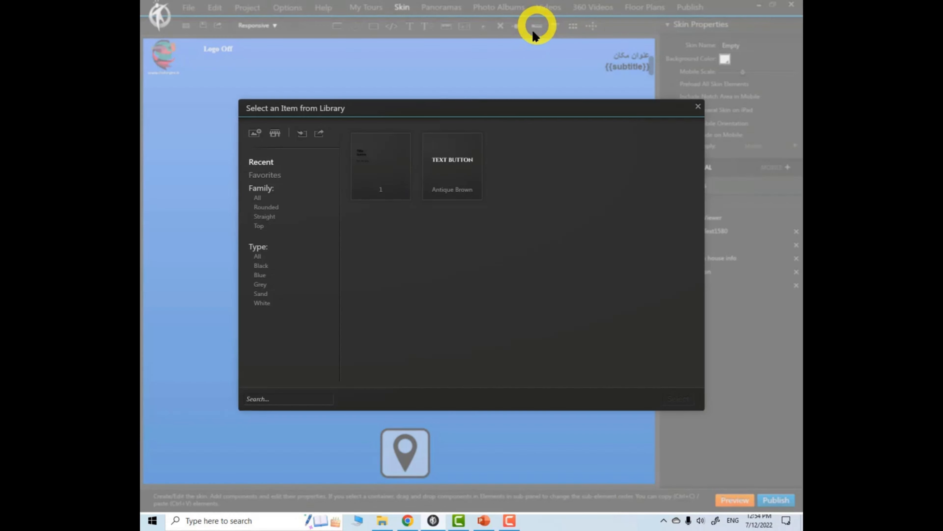
click(257, 198)
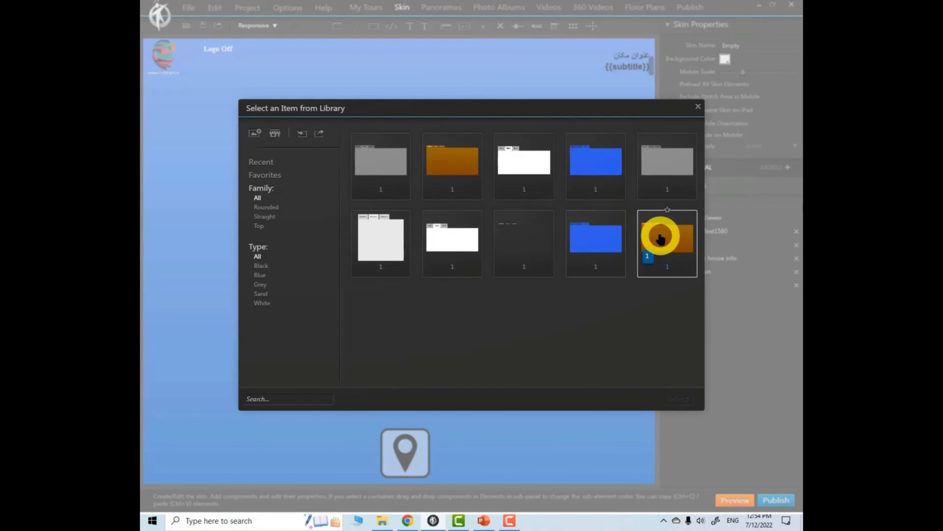
click(675, 397)
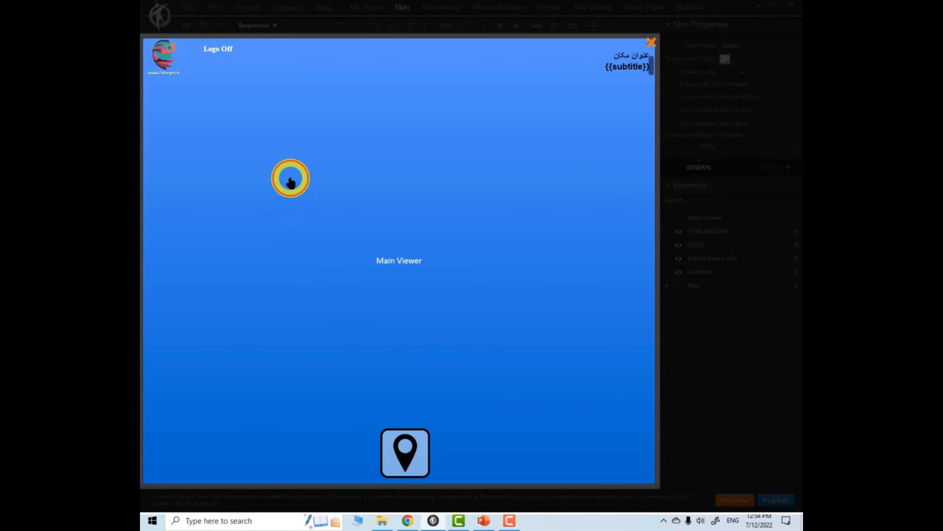
click(290, 178)
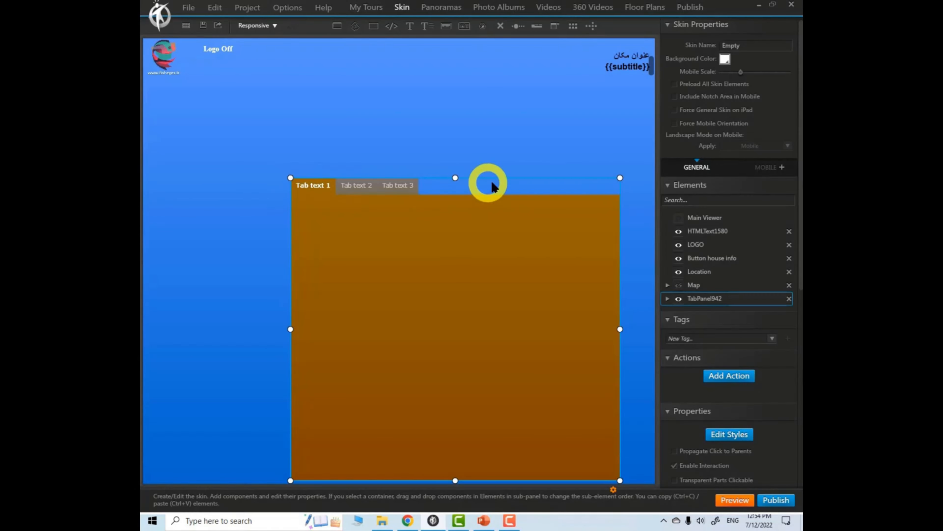
drag(537, 178, 492, 89)
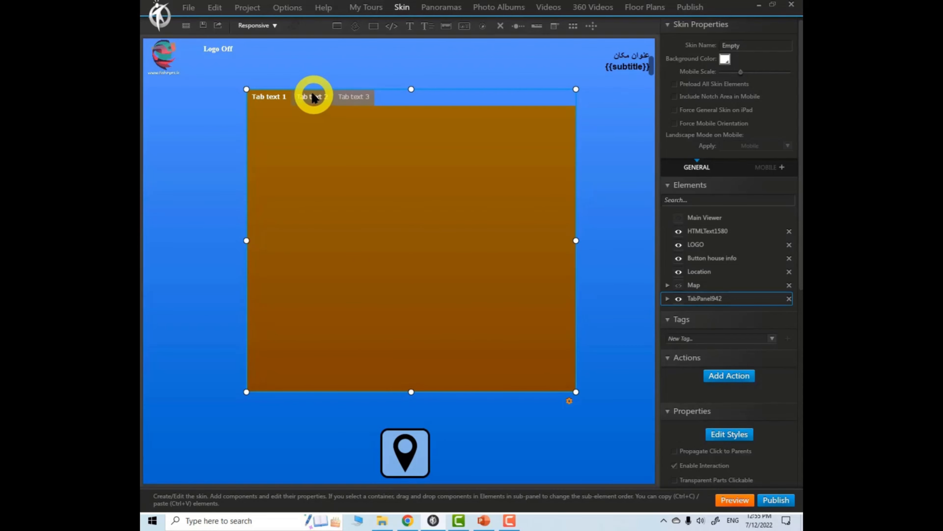
Step: Switch to Chrome and open the HFC-UMA sample tour from the virtual tours page of the Fish Eyes website
click(408, 521)
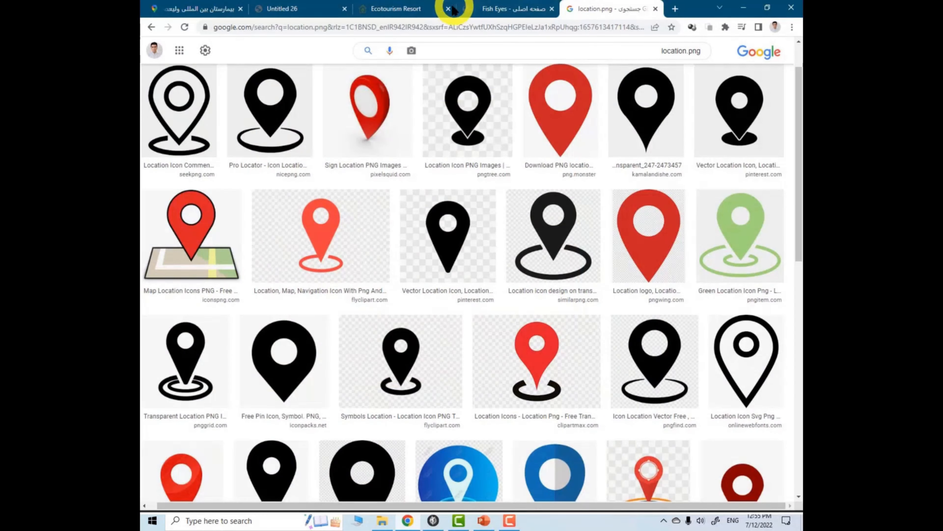
click(502, 10)
mouse_move(509, 63)
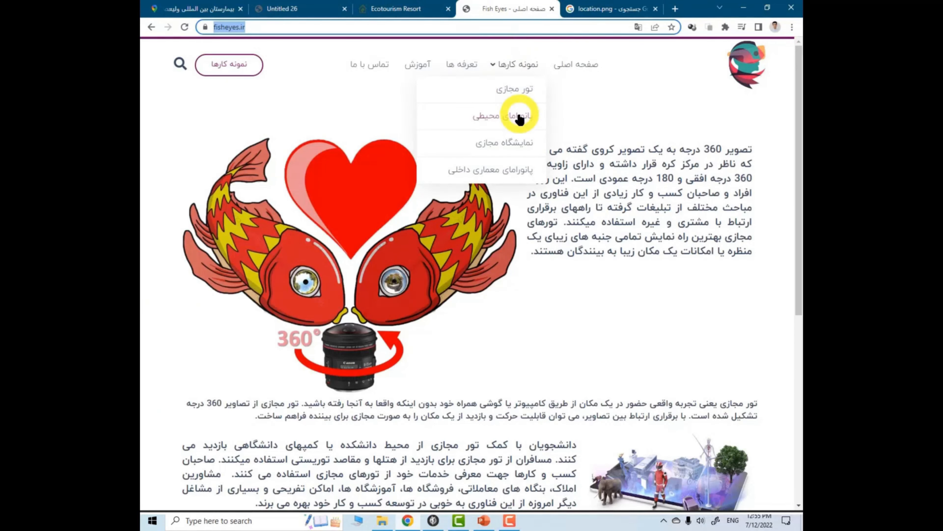
click(517, 91)
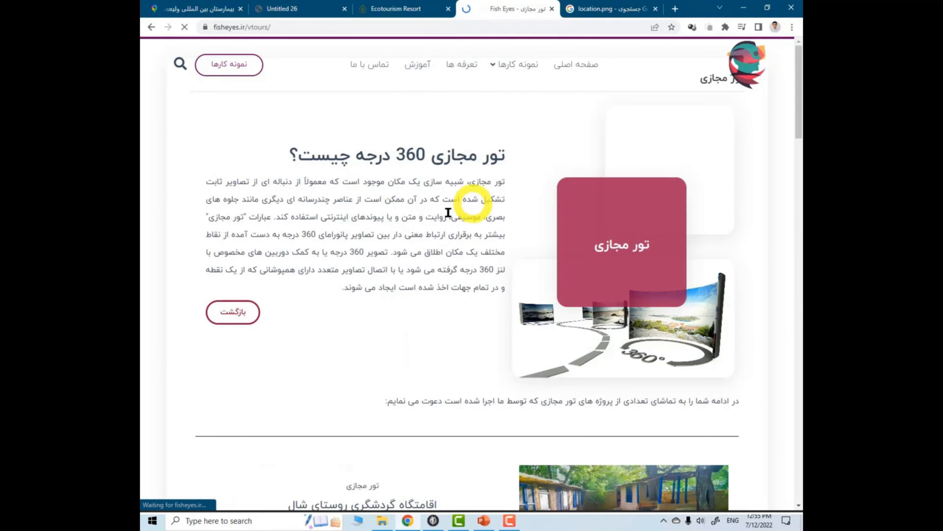
scroll(463, 208, down, 5)
scroll(460, 209, down, 2)
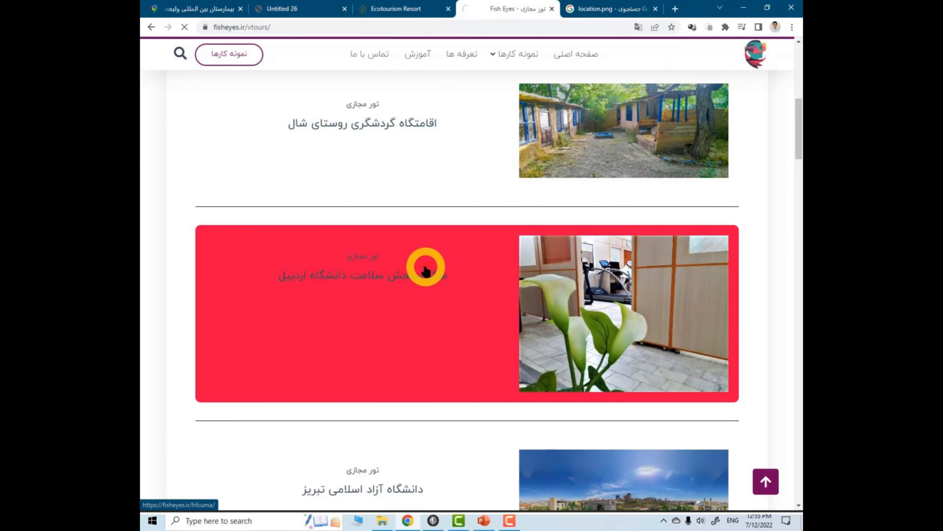
click(425, 271)
click(386, 434)
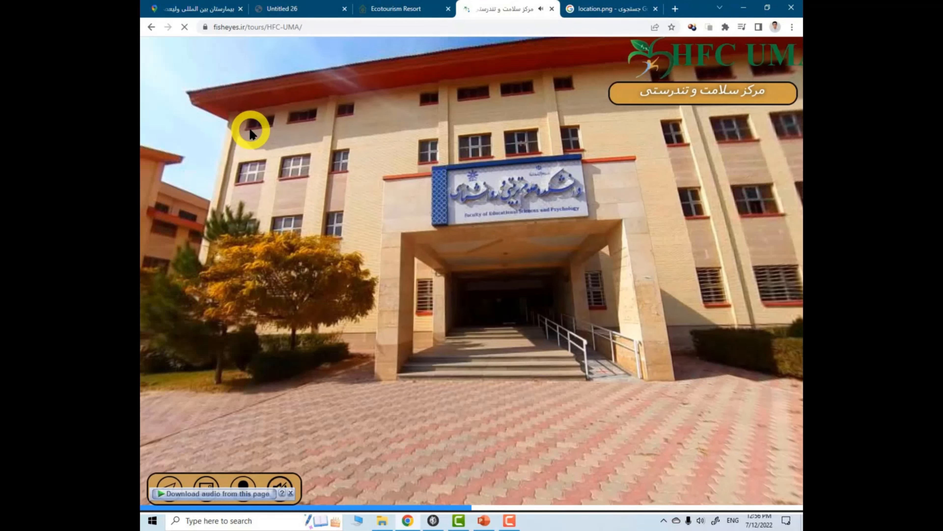
Step: Dismiss the audio download prompt, open the tour's tabbed services window and view the content of each tab
click(291, 493)
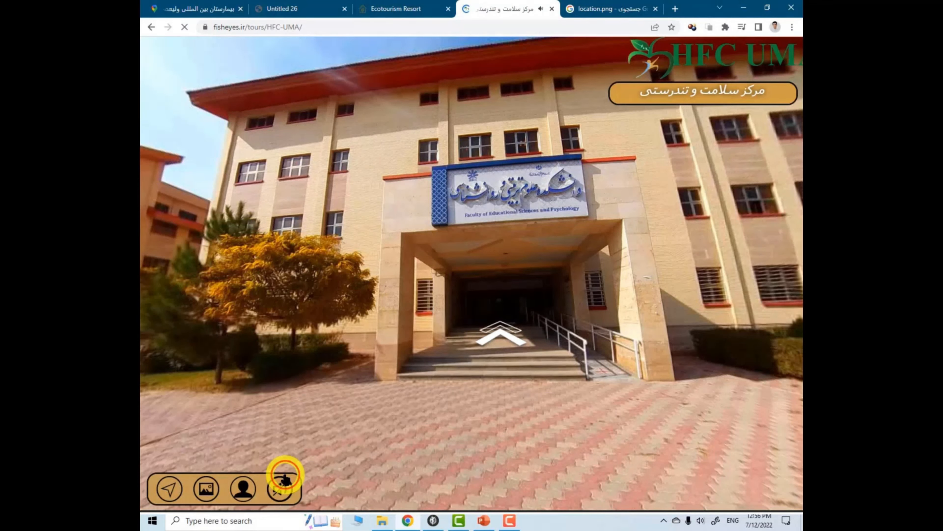
click(207, 489)
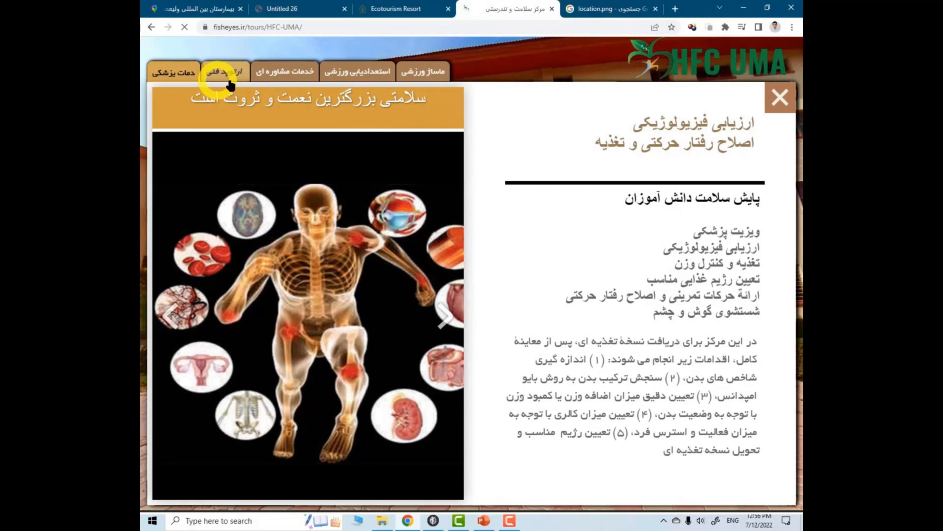
click(238, 72)
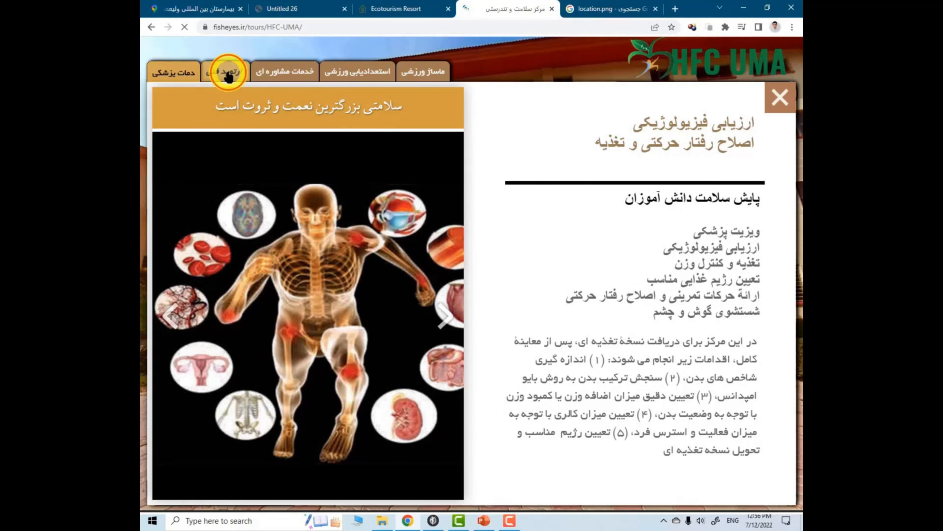
click(291, 75)
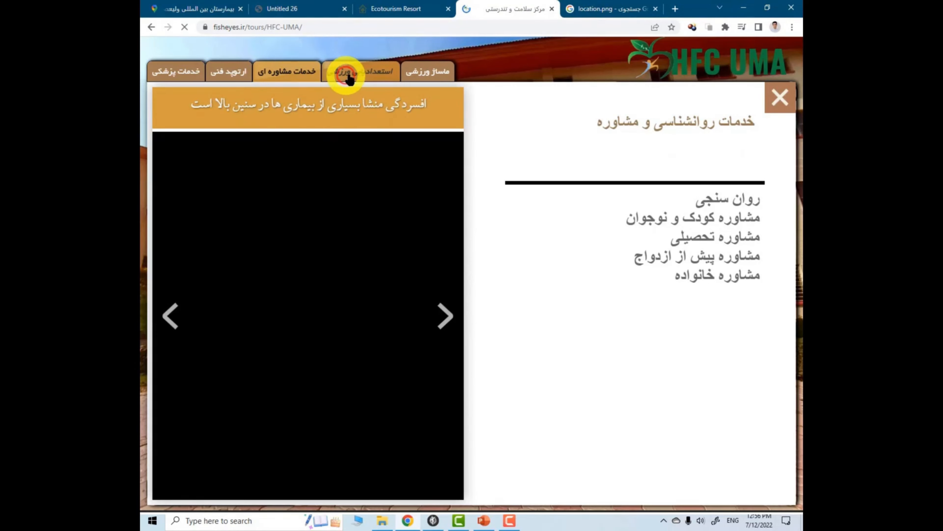
click(343, 74)
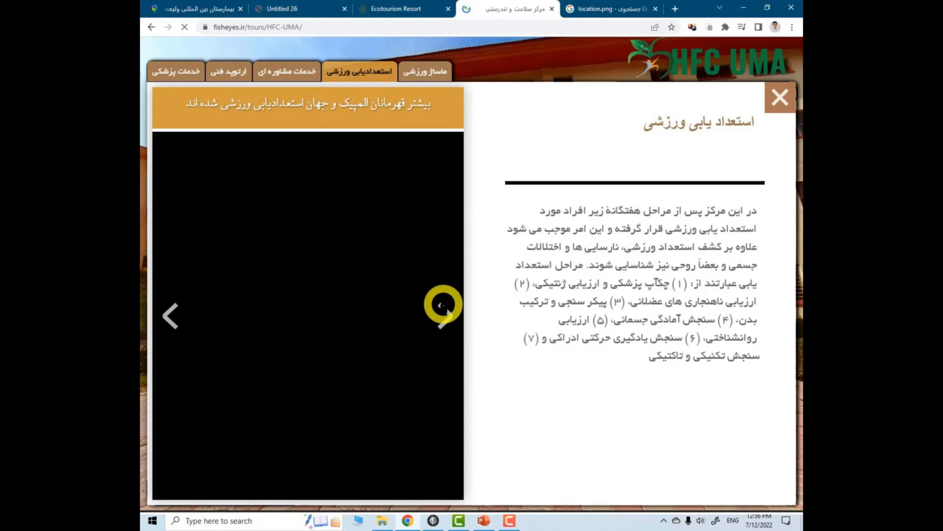
click(424, 70)
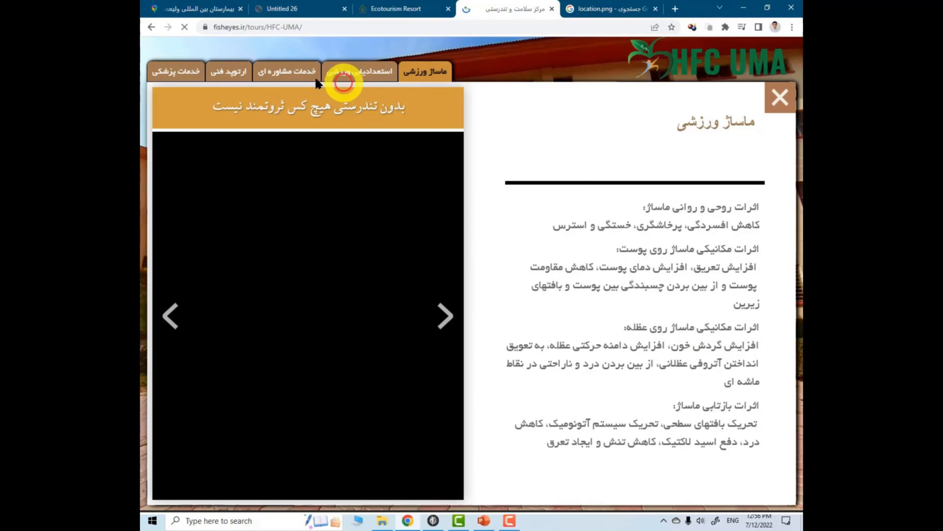
click(164, 71)
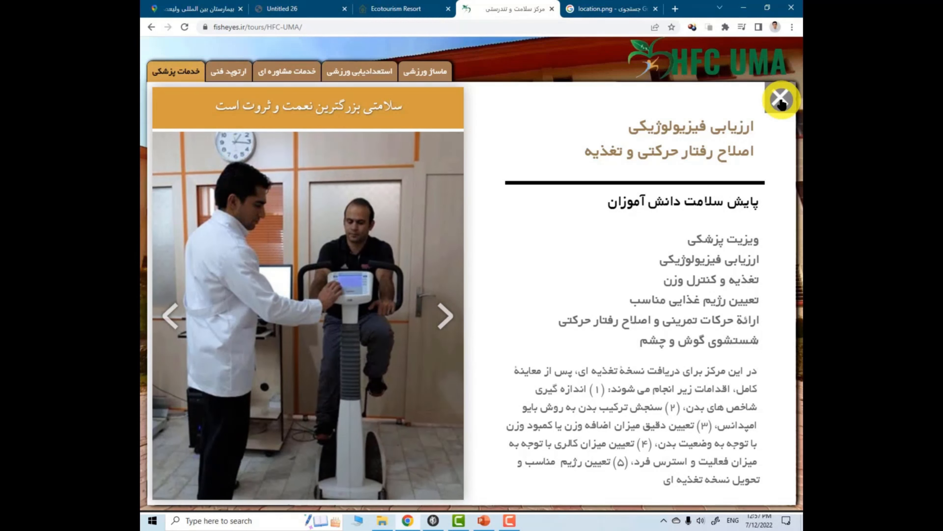
Step: Switch back to 3DVista and examine the tab panel's properties and its State Styles settings
click(433, 520)
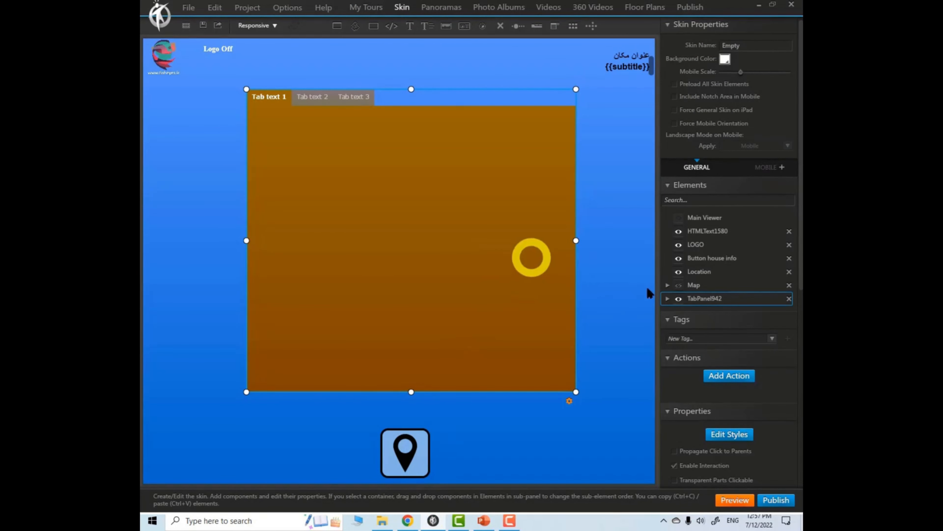
drag(801, 175, 798, 332)
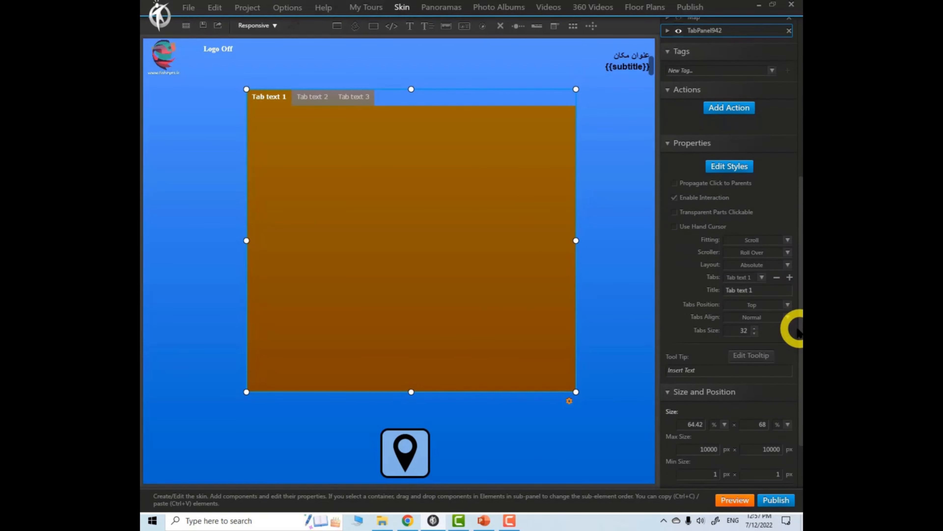
click(728, 164)
drag(489, 193, 413, 179)
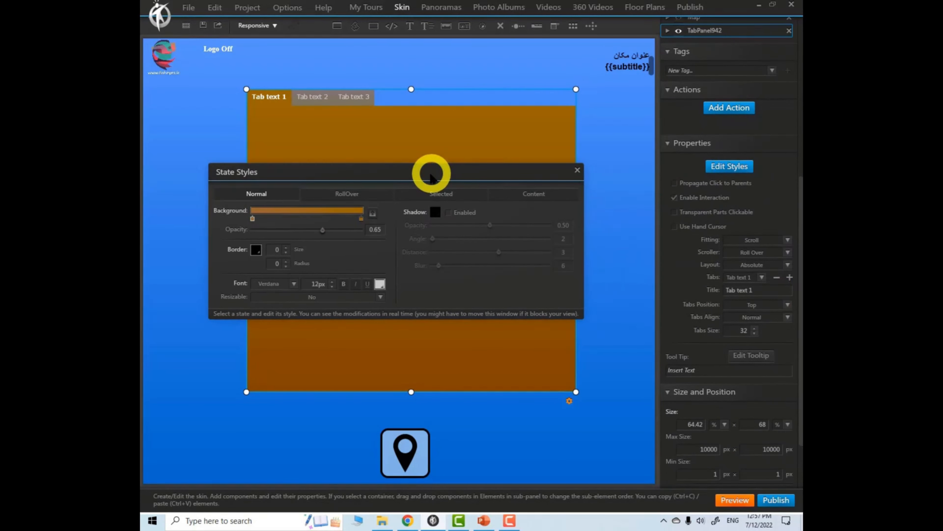
click(577, 170)
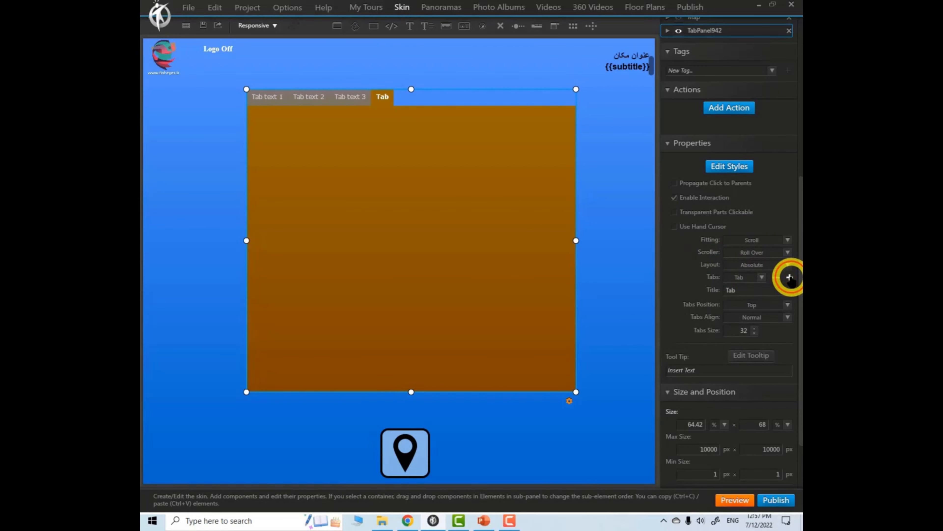
Step: Add three tabs to the tab panel and remove Tab text 2 and one of the added tabs
click(790, 277)
click(789, 277)
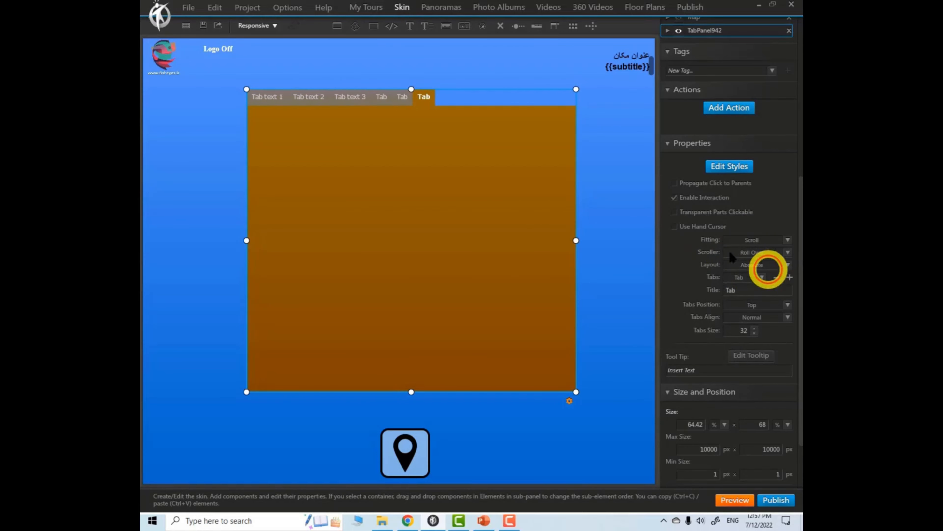
click(776, 278)
click(776, 278)
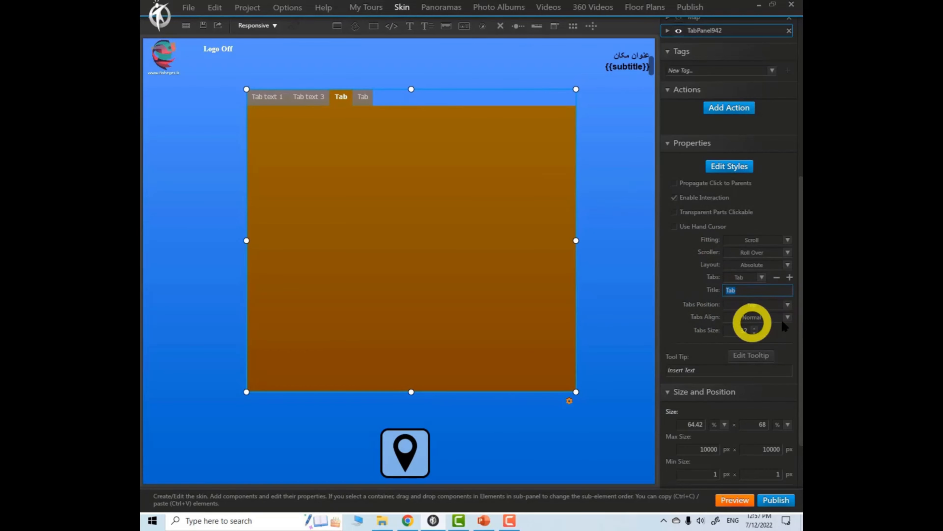
Step: Try the Right option for the panel's Tabs Position and return it to Top
click(787, 305)
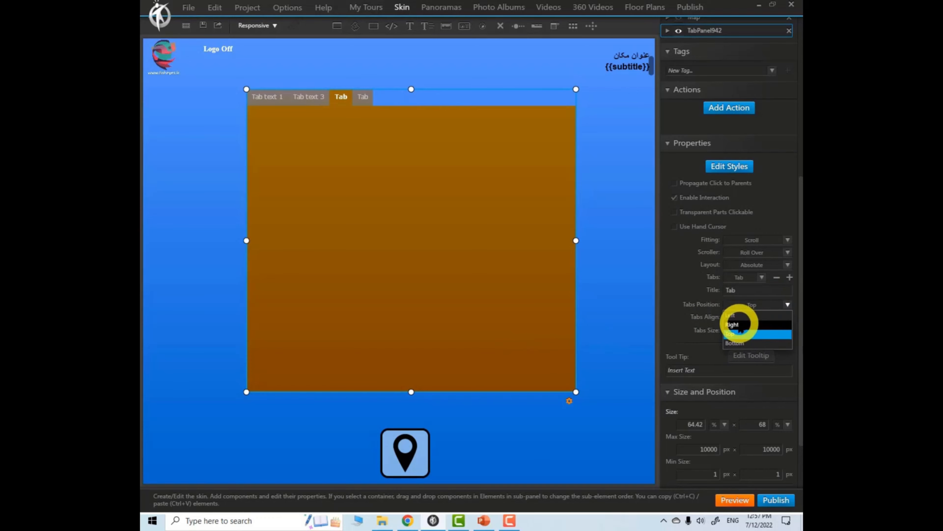
click(736, 324)
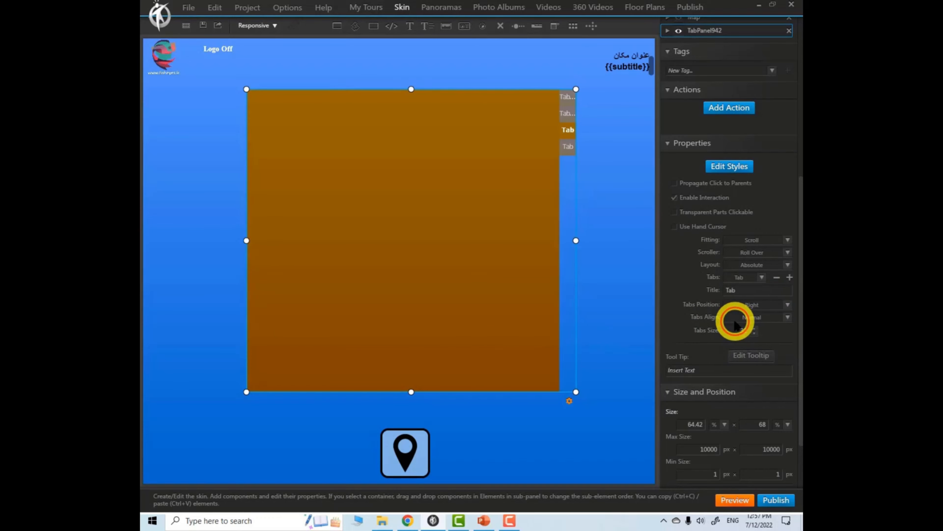
click(788, 305)
click(739, 330)
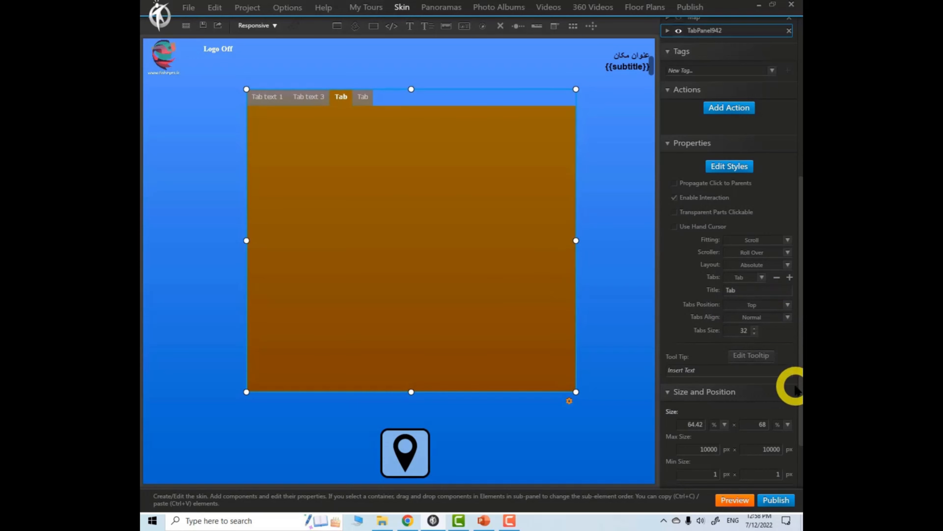
Step: Set the tab panel's Tabs Align to Inverse and its Tabs Size to 40
click(787, 317)
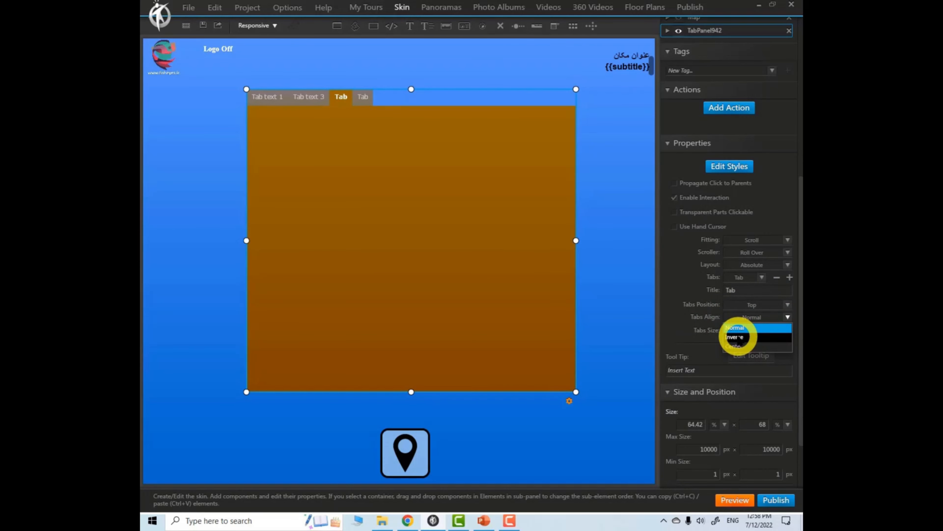
click(738, 337)
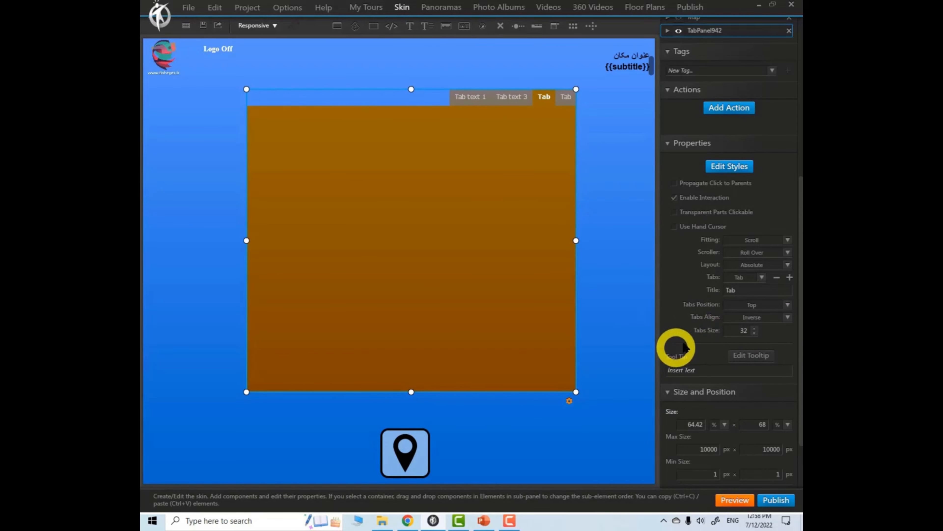
click(755, 330)
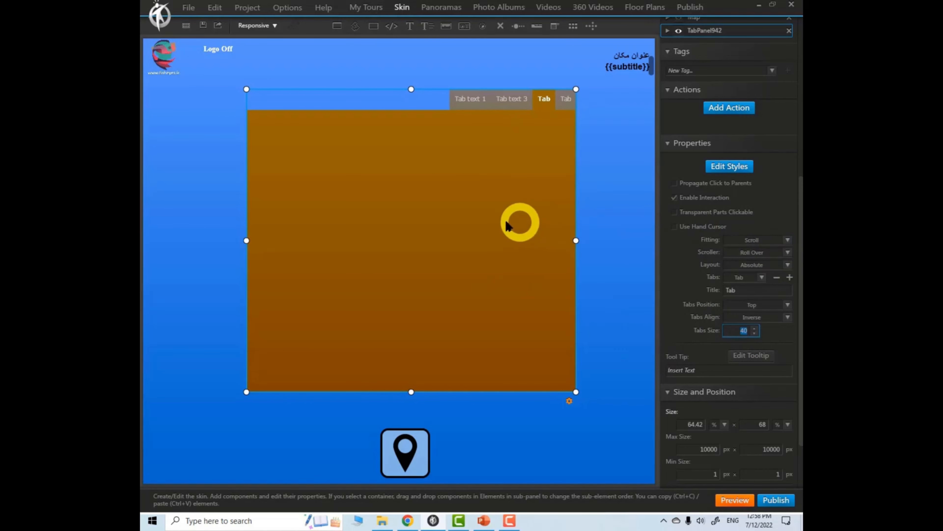
Step: Check the tab panel's Scroller options, keeping Roll Over, and delete the tab panel from the skin
click(788, 253)
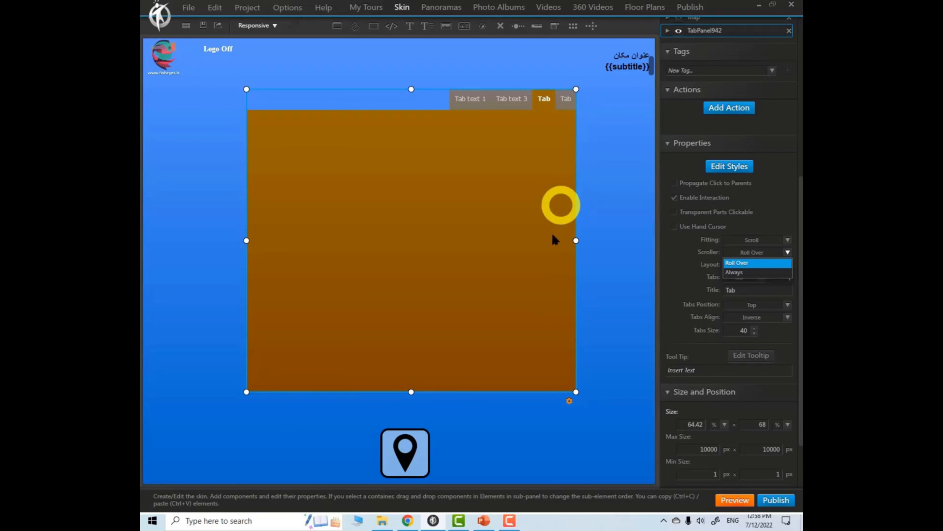
click(467, 257)
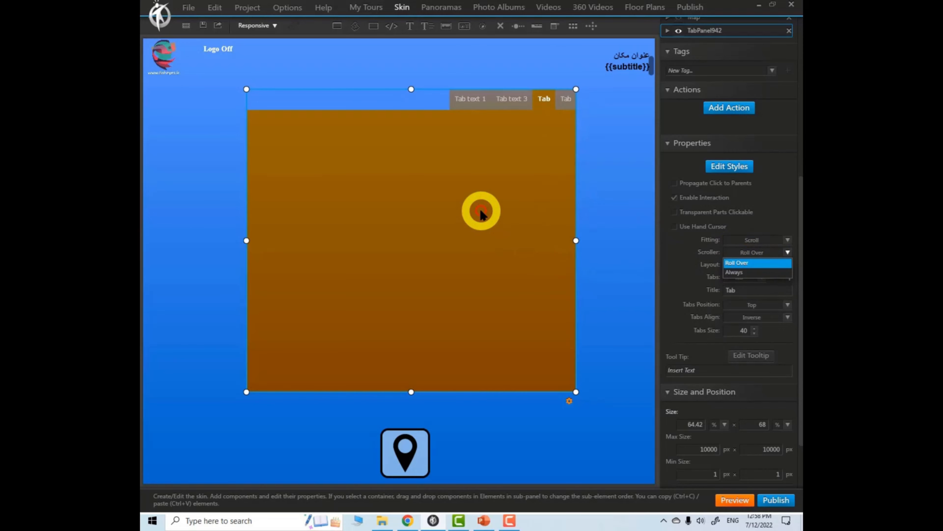
click(761, 262)
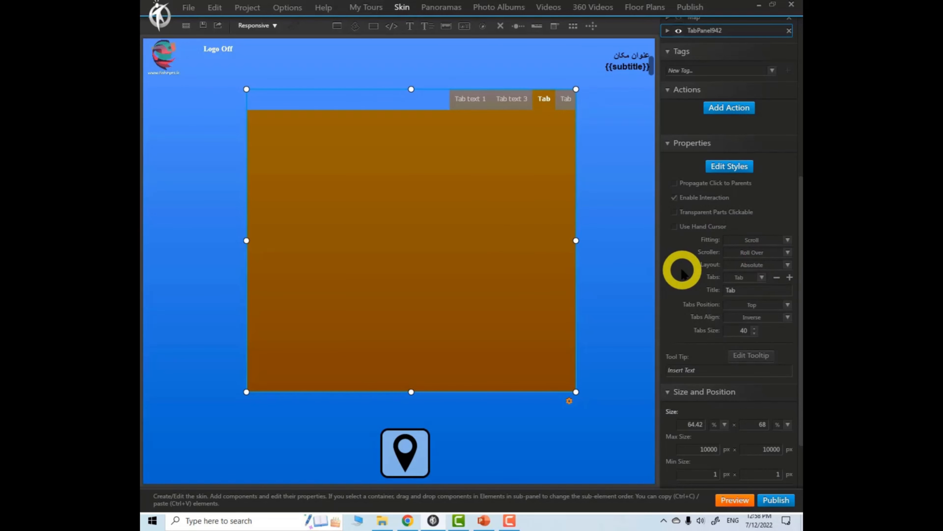
drag(798, 219, 798, 111)
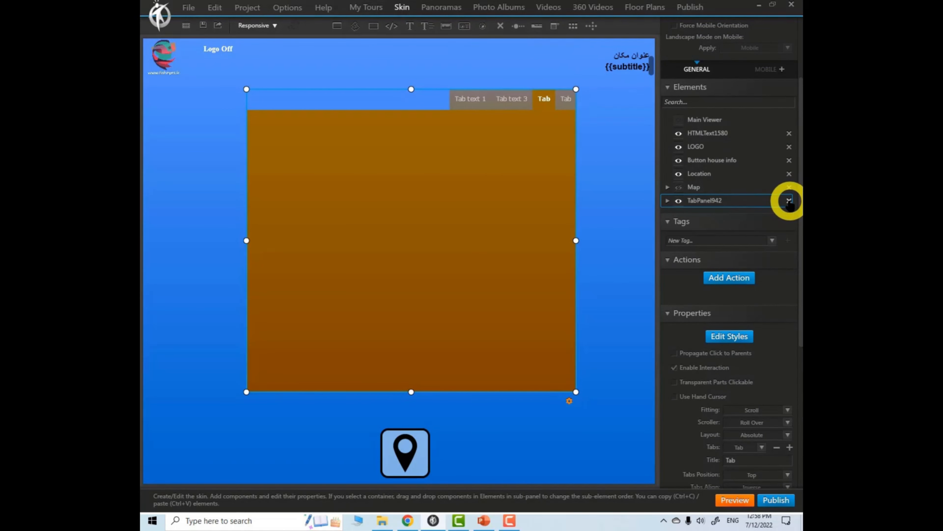
click(789, 201)
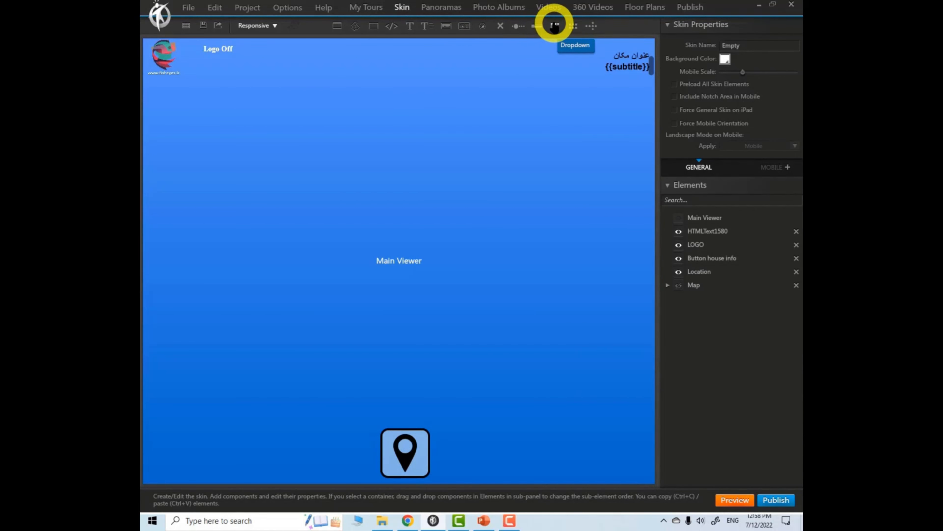
Step: Add the solid grey Squared dropdown from the library and place it near the upper centre of the main viewer
click(554, 25)
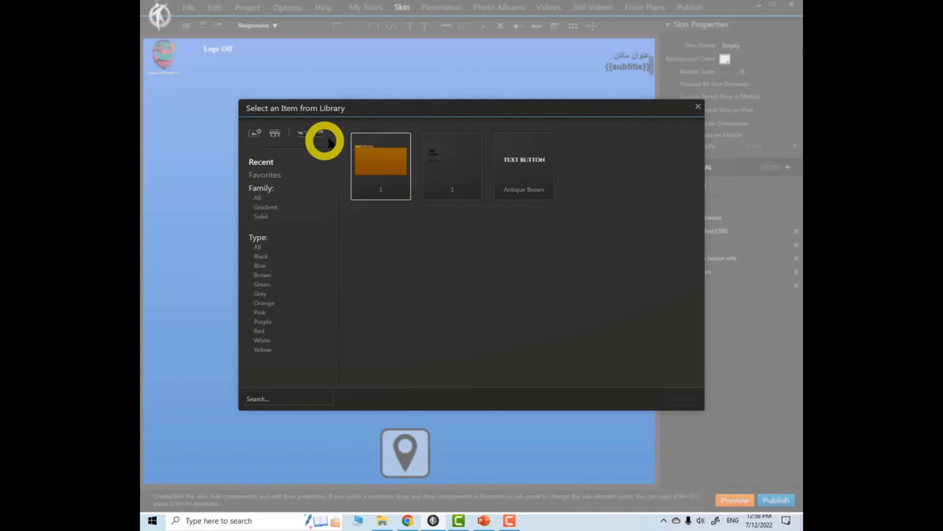
click(253, 198)
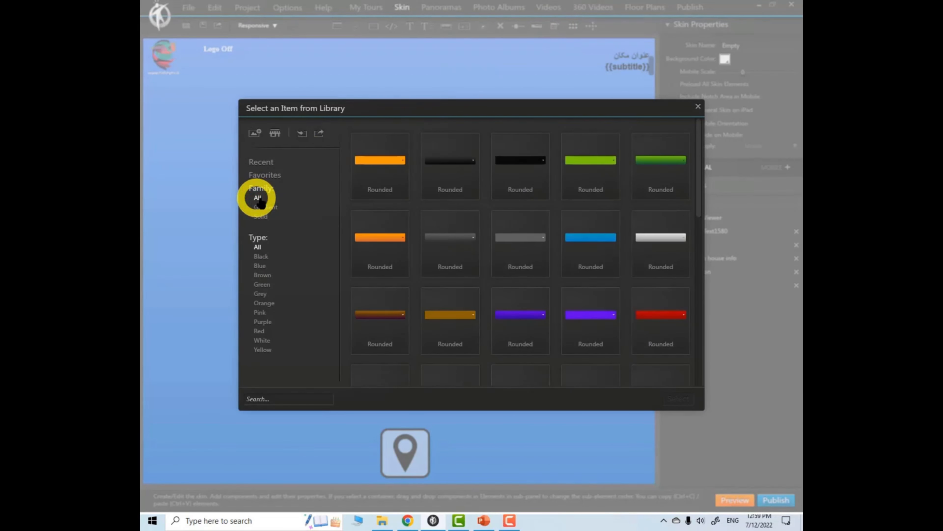
drag(697, 150, 695, 326)
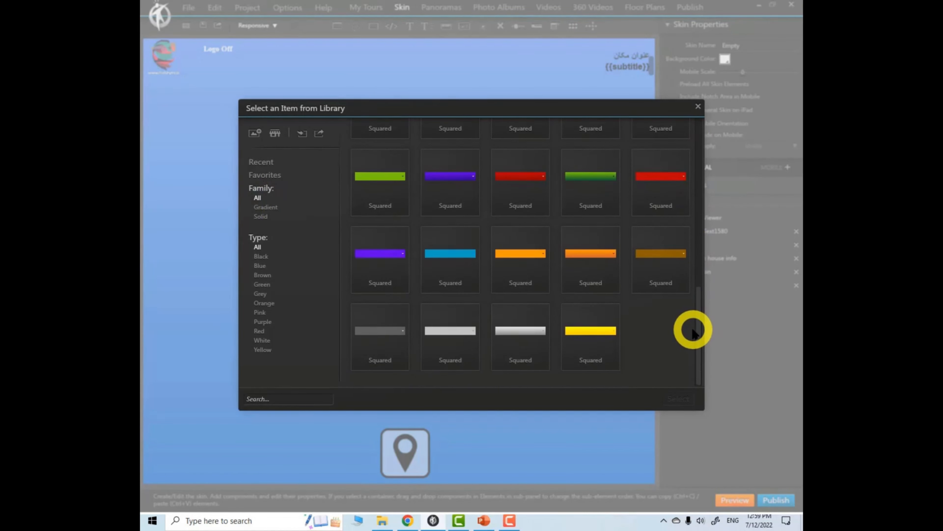
click(383, 330)
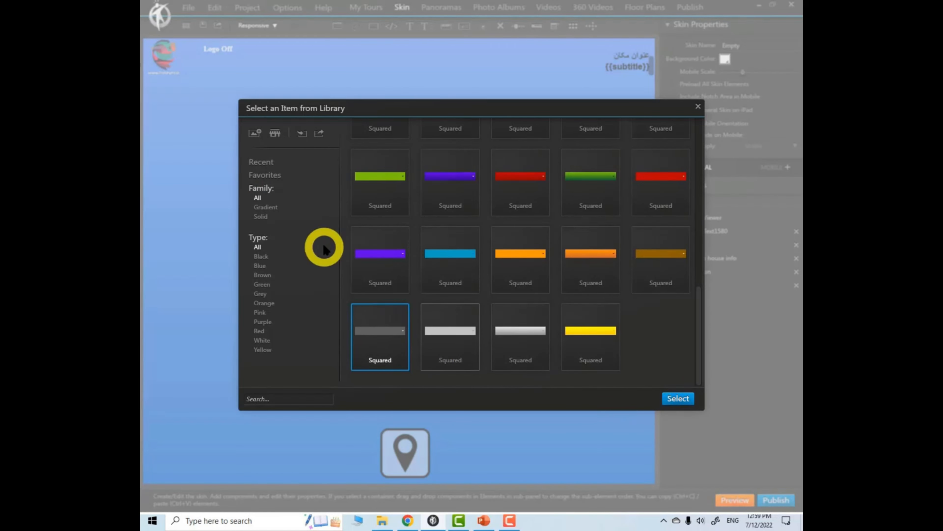
click(678, 398)
click(458, 170)
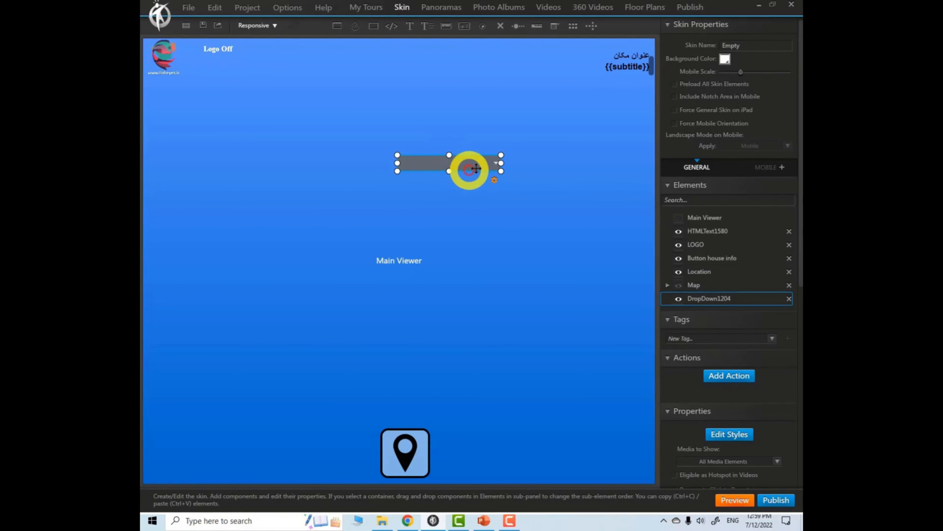
drag(433, 160, 448, 118)
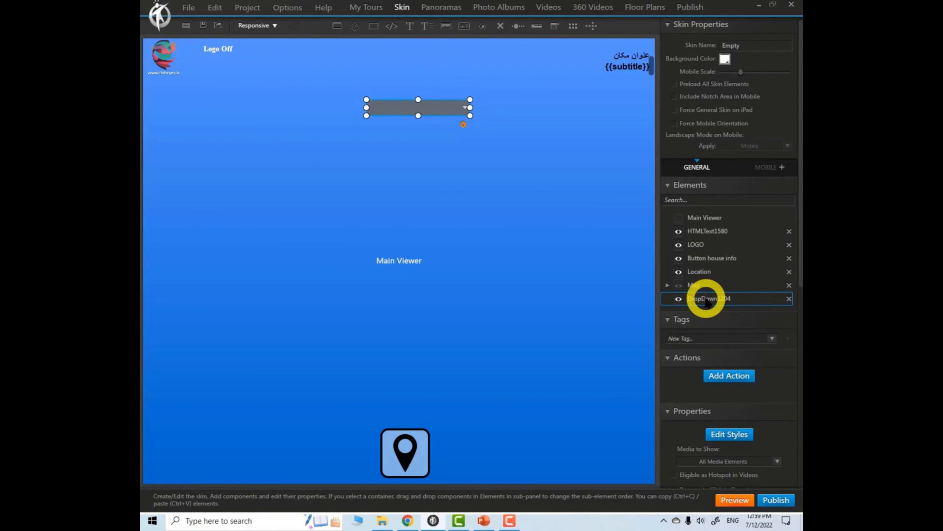
Step: Examine the dropdown's properties and its State Styles settings
drag(796, 237, 793, 318)
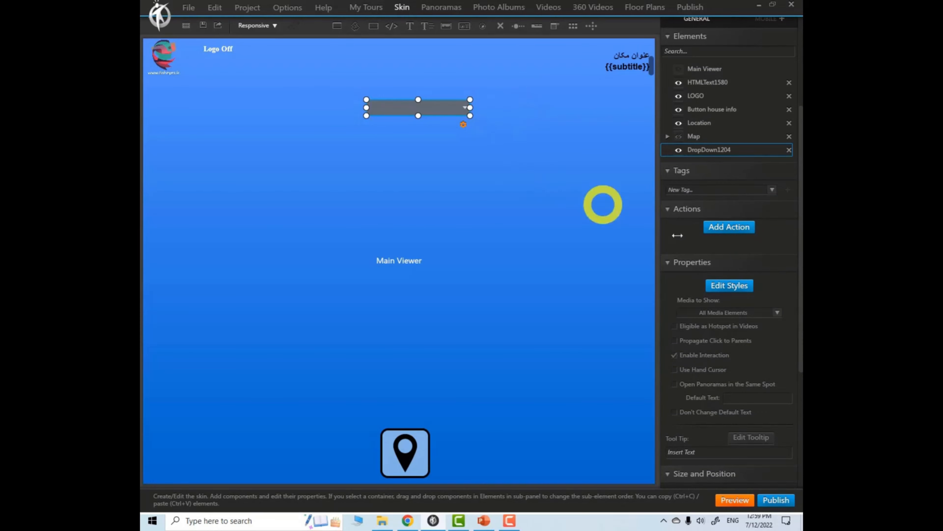
click(741, 287)
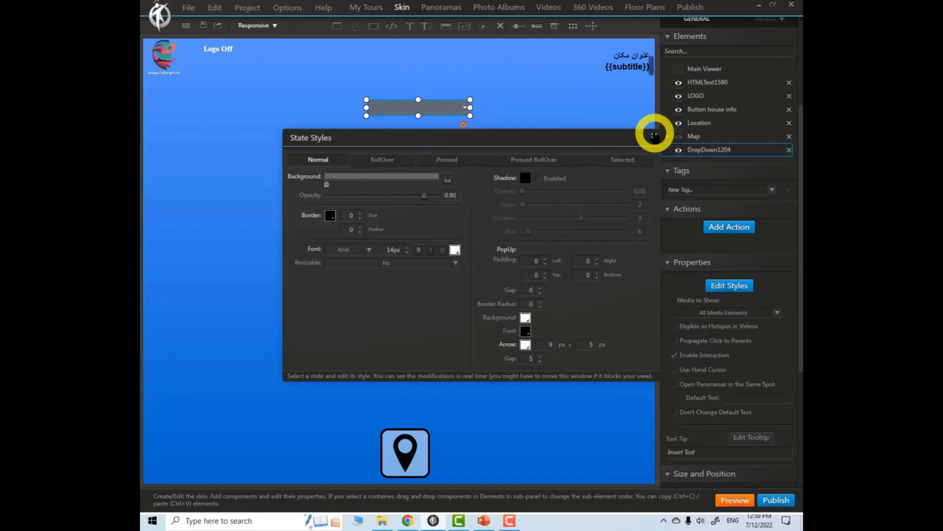
click(655, 137)
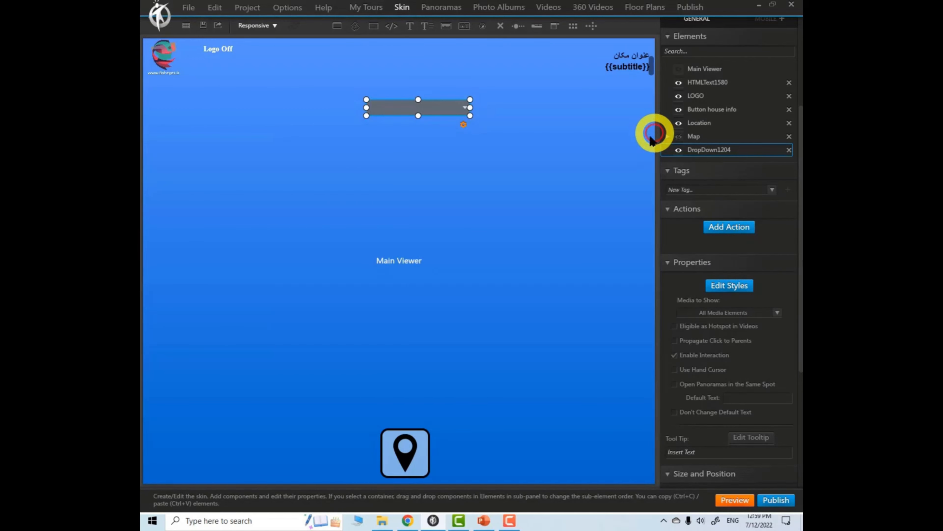
Step: Set the dropdown's Media to Show to Custom and open its media selection
click(777, 312)
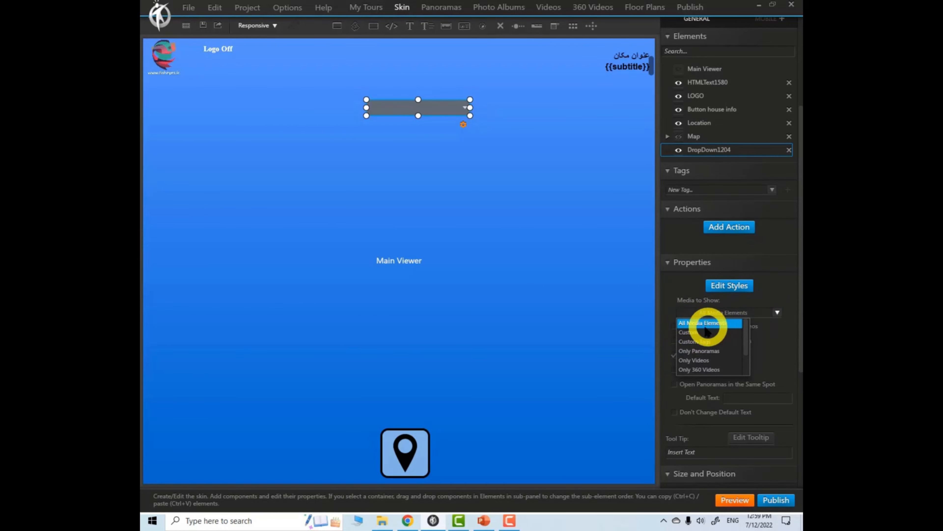
click(691, 333)
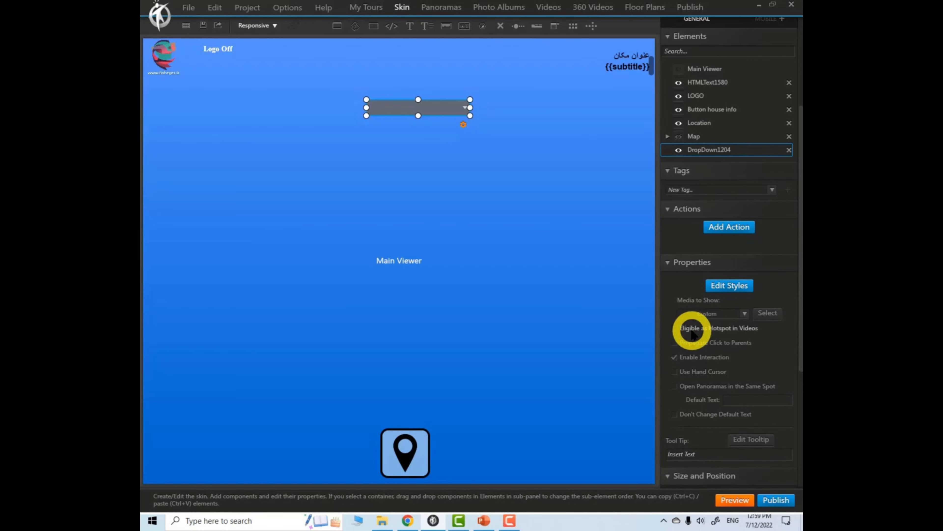
click(767, 314)
Step: Try selecting a range of panoramas and all media elements for the dropdown, and clear the whole selection
click(313, 169)
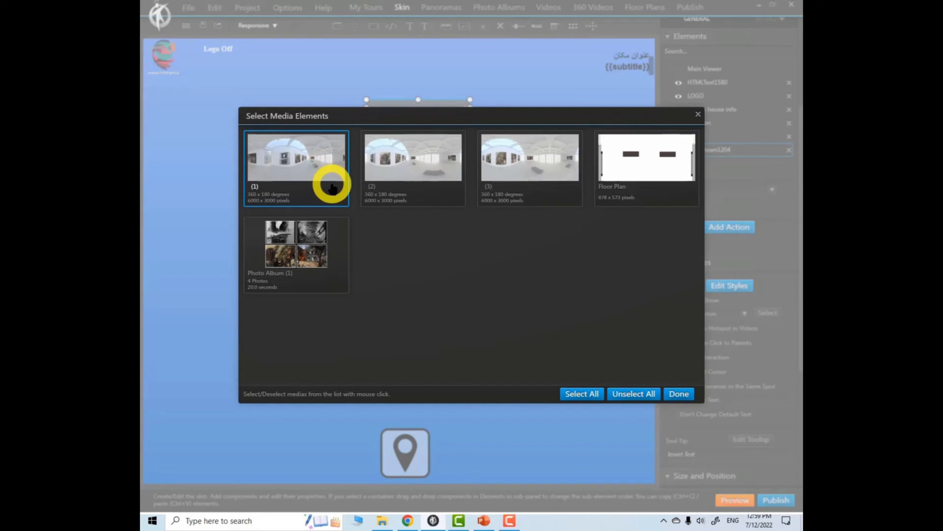
shift+click(529, 163)
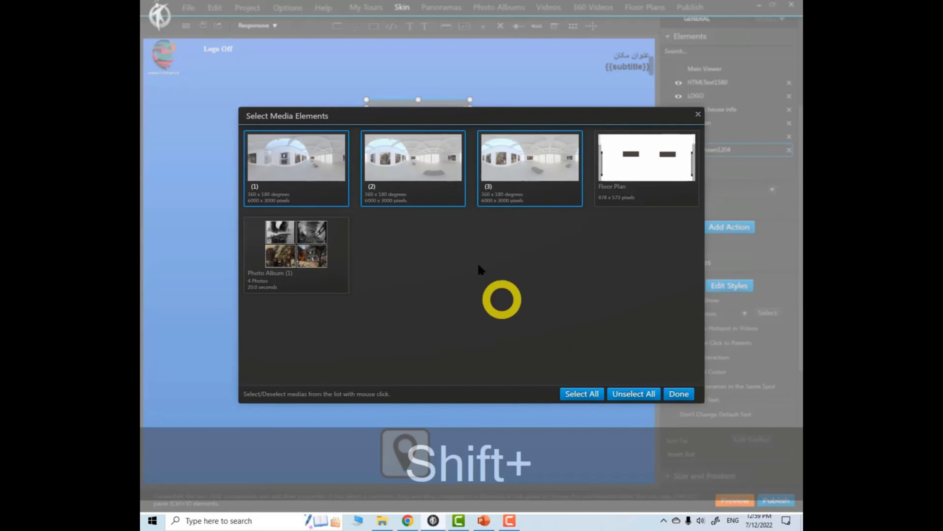
ctrl+click(433, 190)
click(589, 396)
click(579, 396)
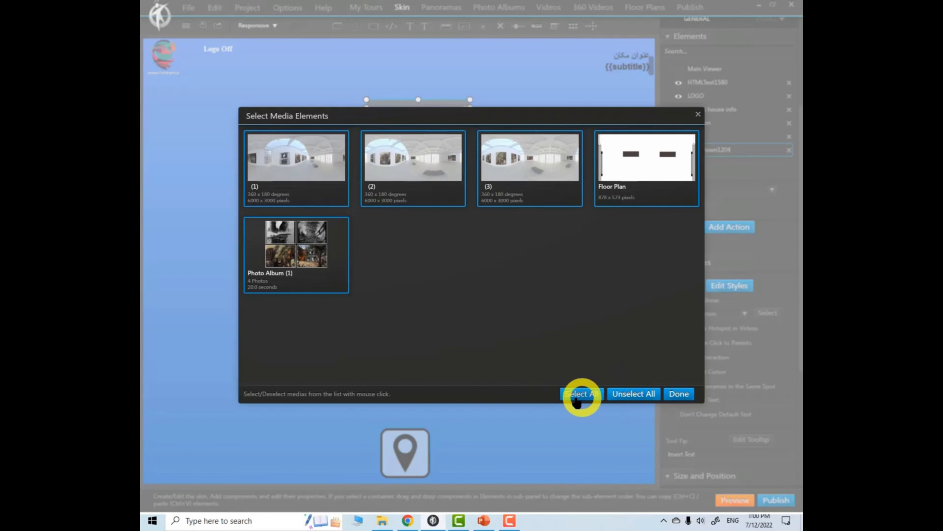
click(635, 394)
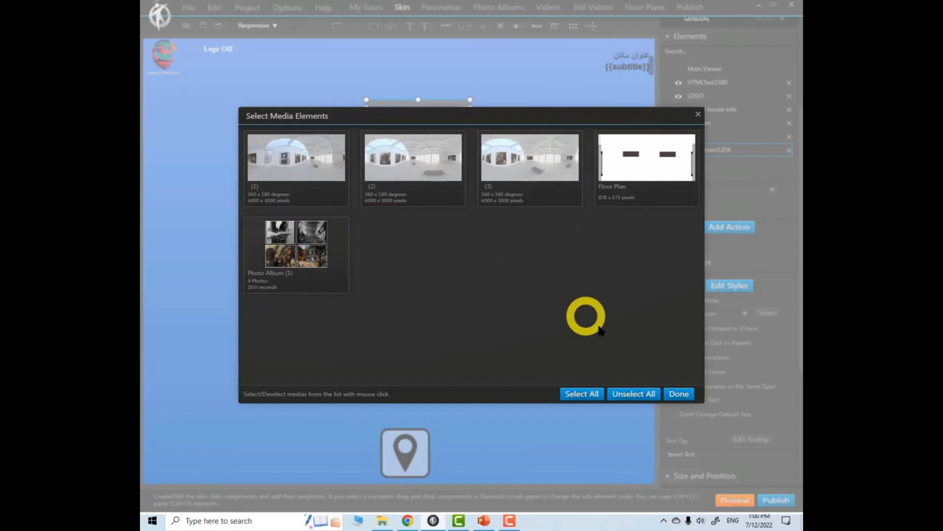
Step: Choose panoramas (1) and (3) as the dropdown's custom media
click(299, 164)
click(528, 177)
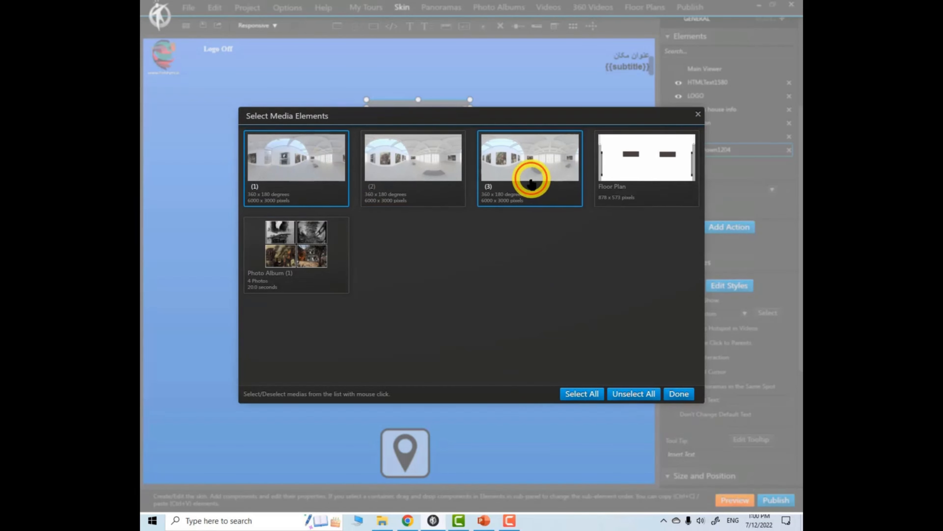
click(684, 397)
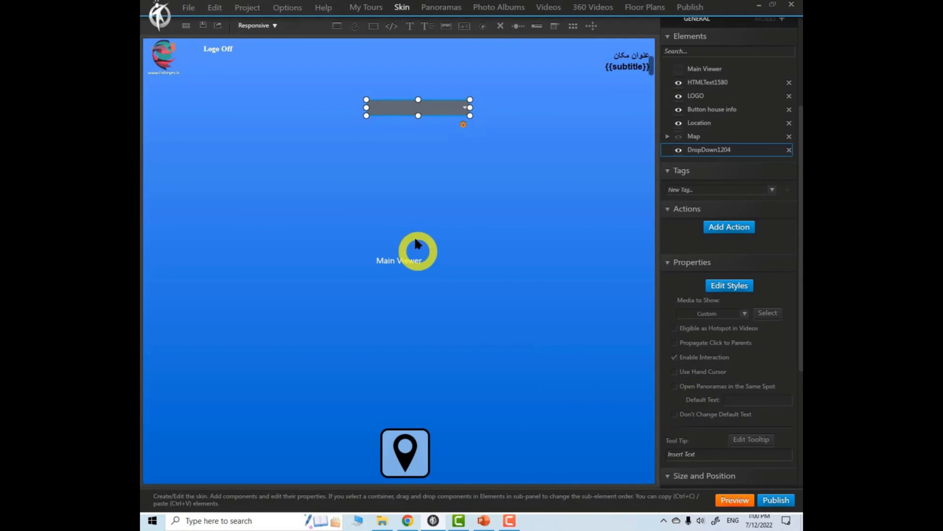
Step: Preview the tour, test the dropdown by switching to panorama (3), and look around the scene
click(736, 500)
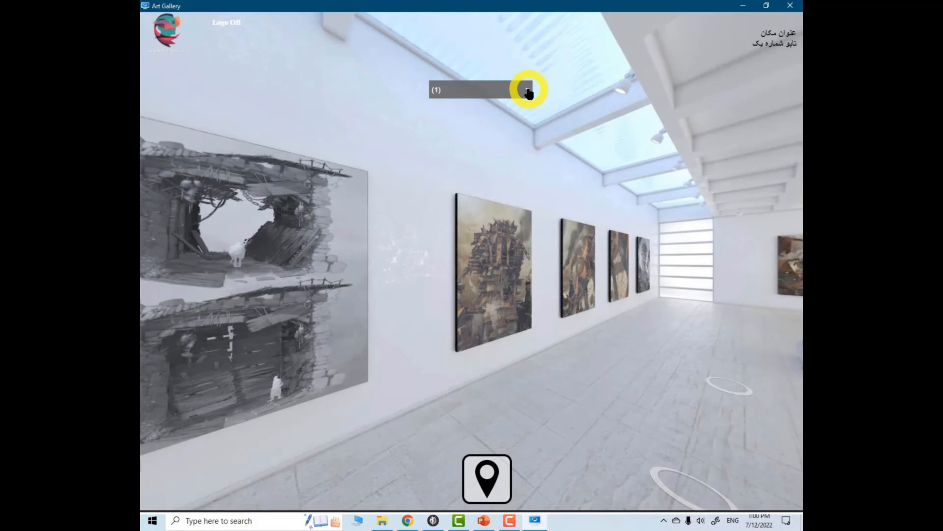
click(527, 91)
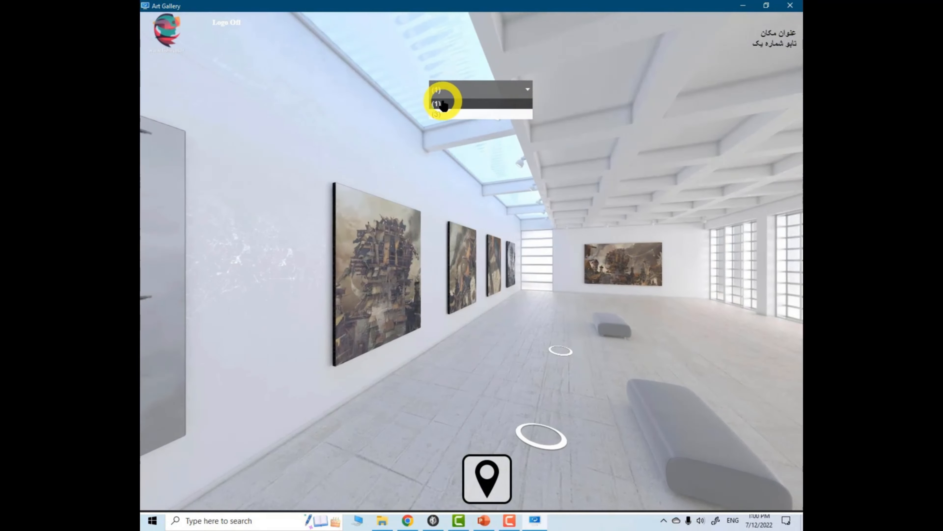
click(440, 113)
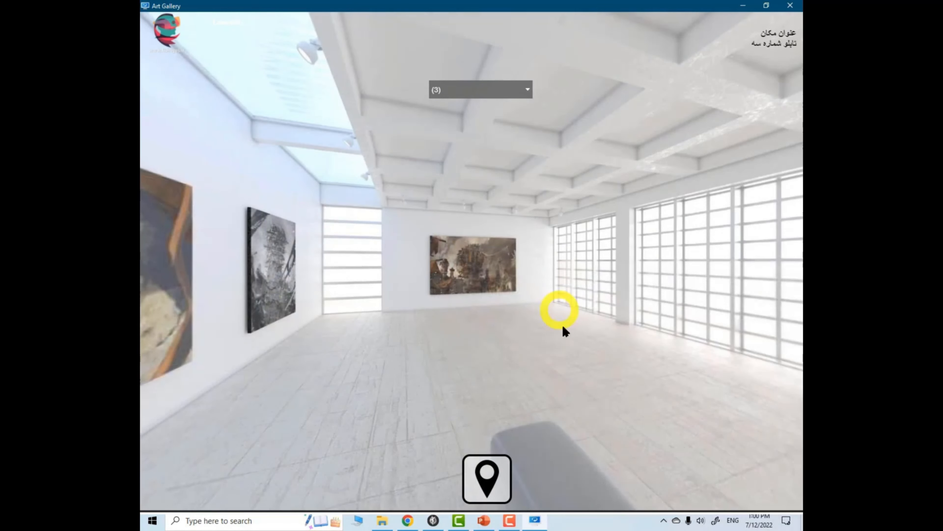
click(527, 90)
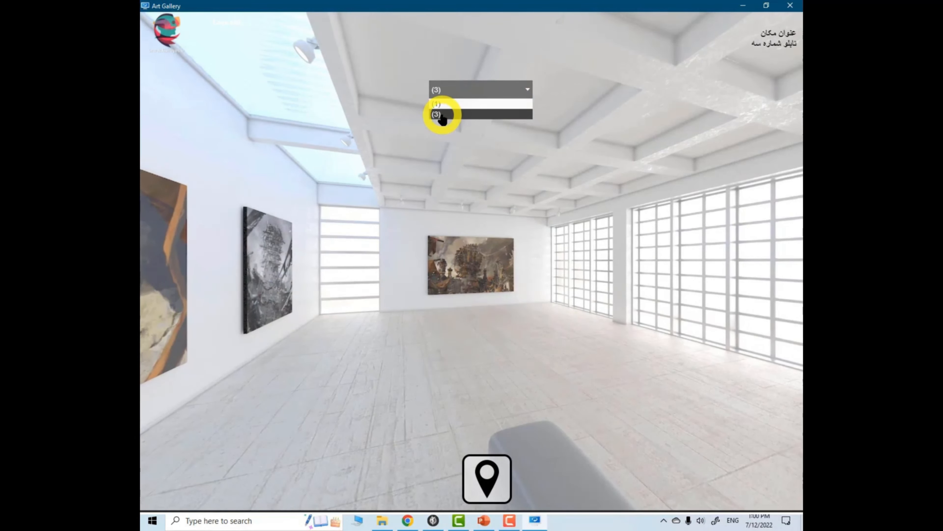
click(468, 185)
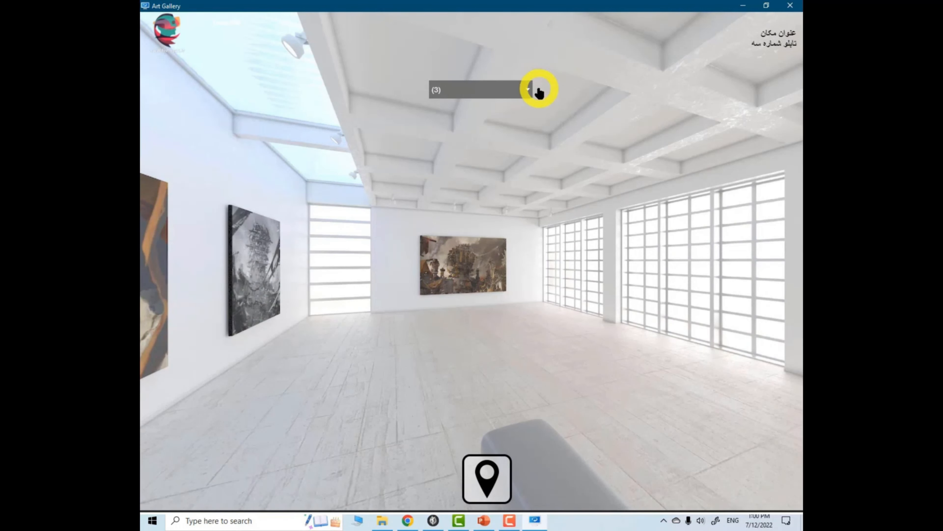
drag(382, 249, 557, 216)
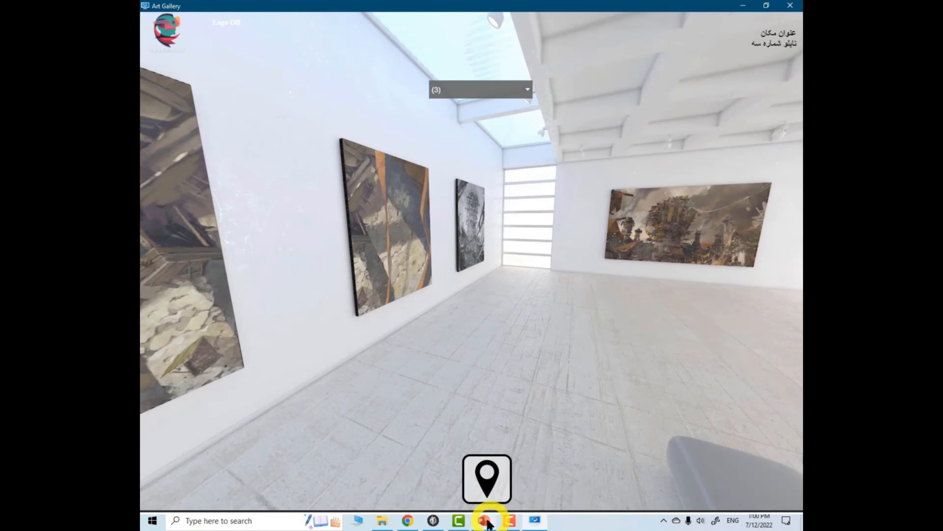
Step: Style the dropdown's Selected state with a black popup background and a yellow popup font
click(433, 520)
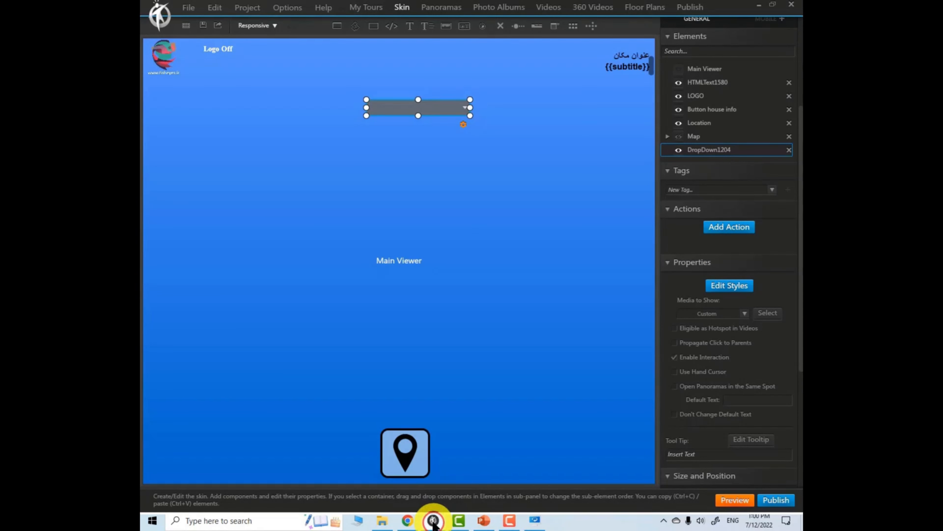
click(730, 285)
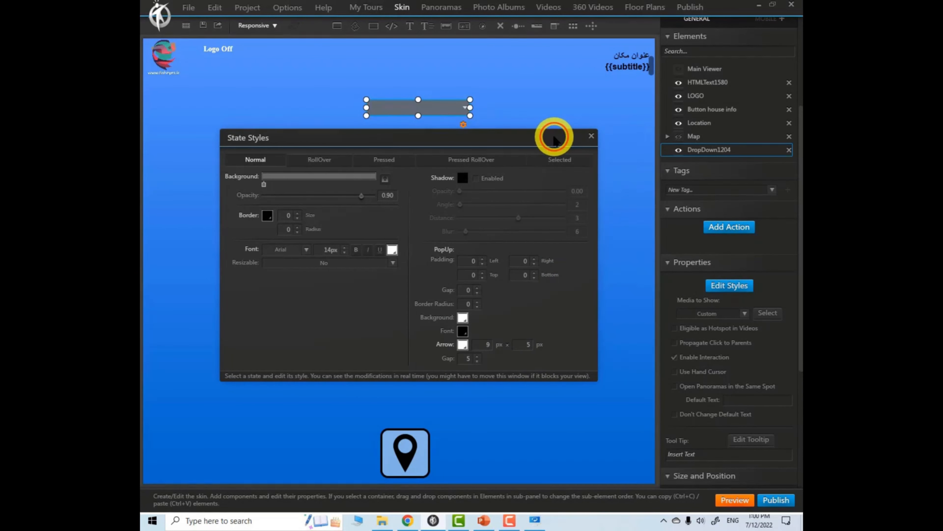
click(560, 159)
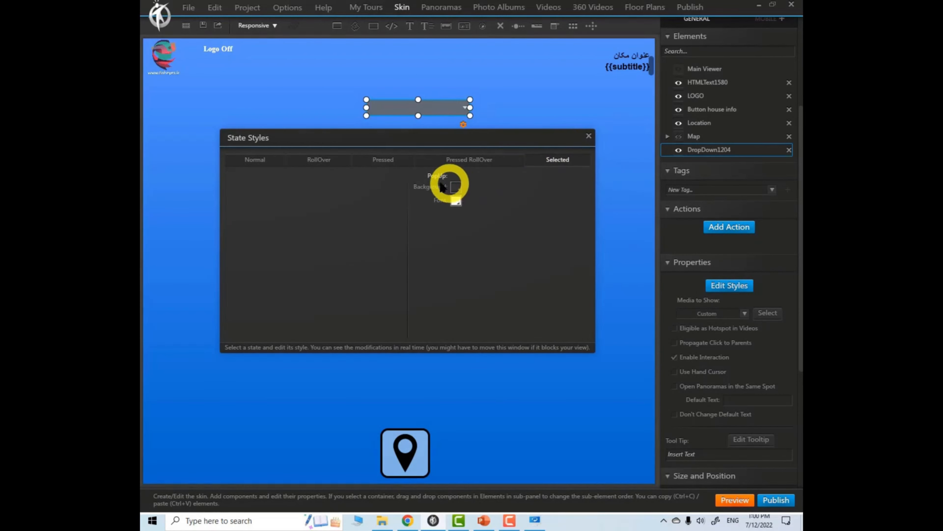
click(457, 187)
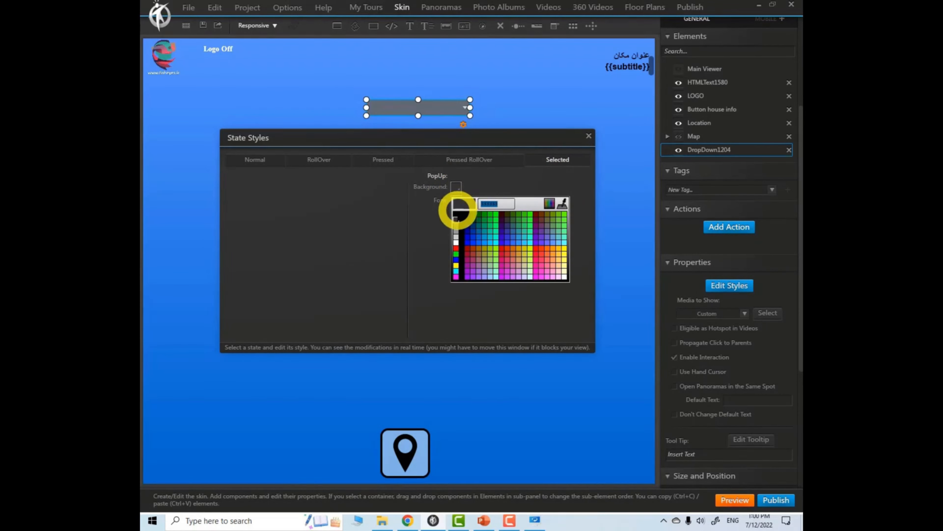
click(458, 213)
click(456, 201)
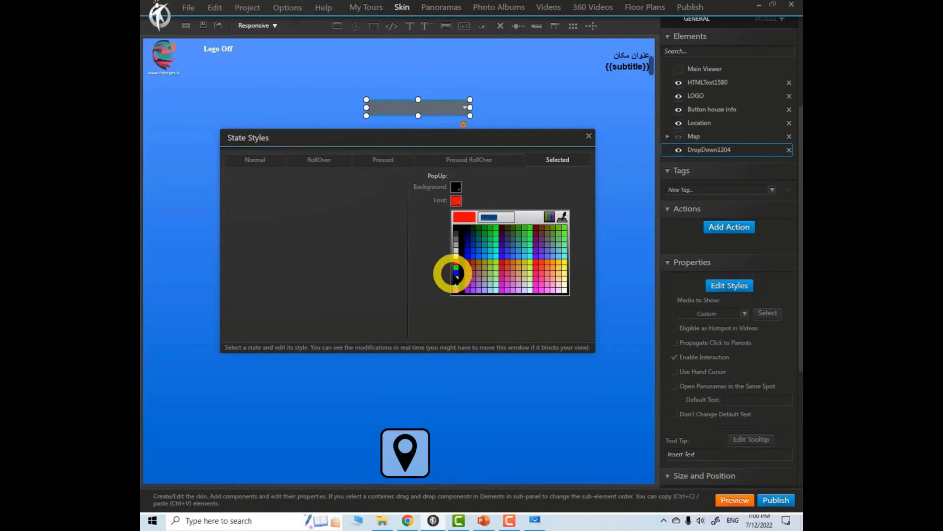
click(456, 279)
click(588, 136)
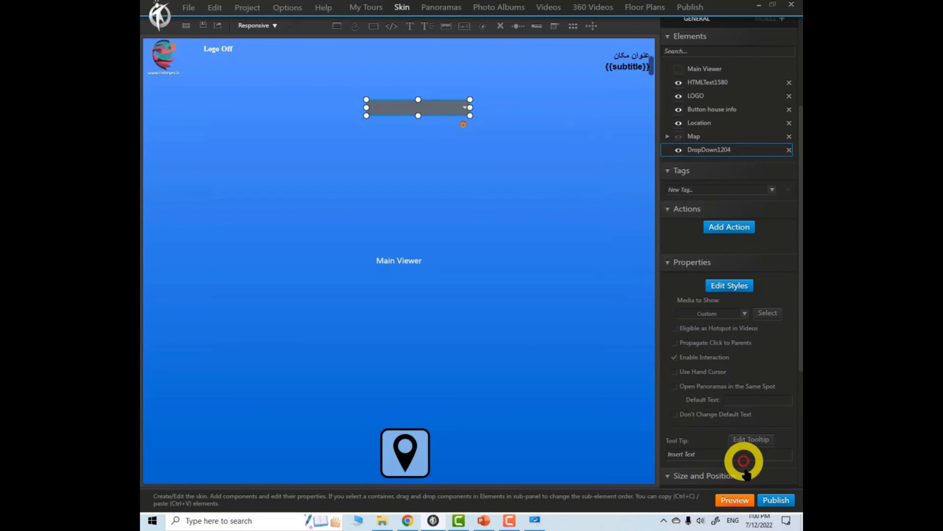
Step: Preview the tour, switch to panorama (3) with the dropdown, check its selected-item colours, and close the preview
click(734, 499)
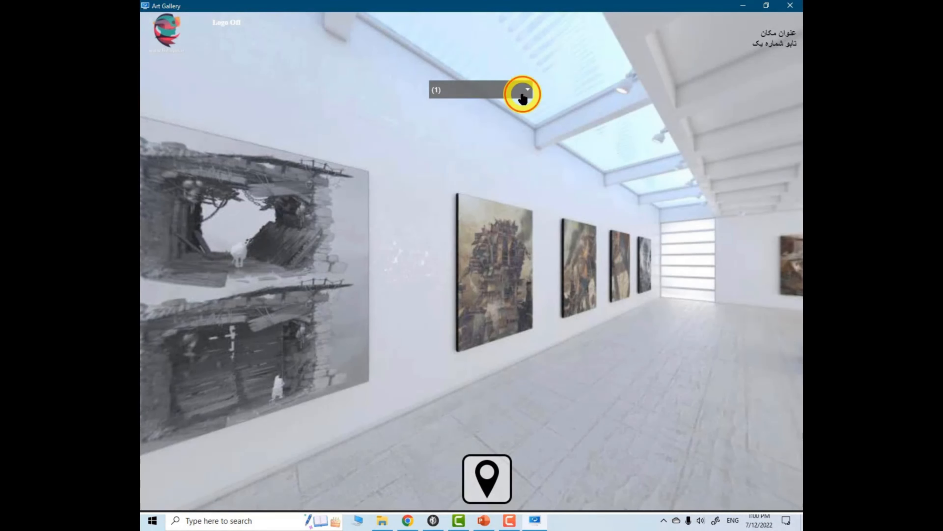
click(523, 99)
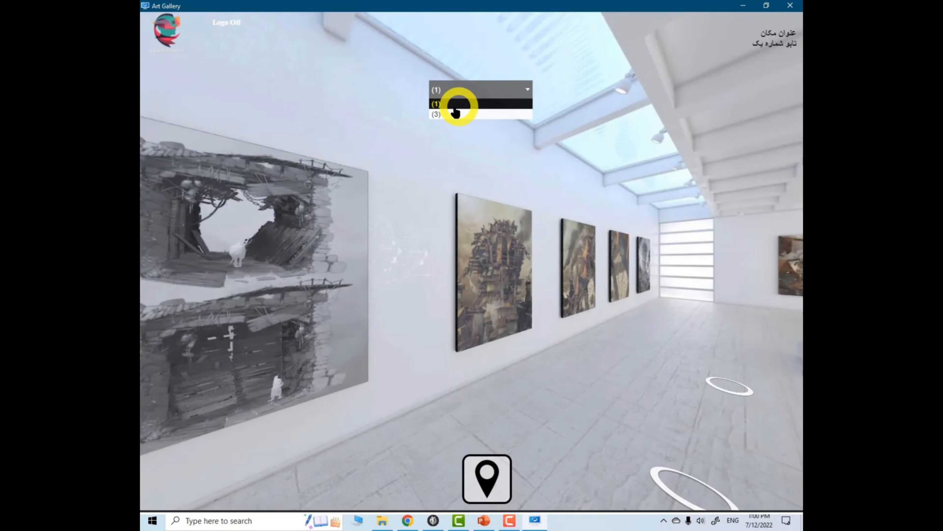
click(439, 113)
click(519, 97)
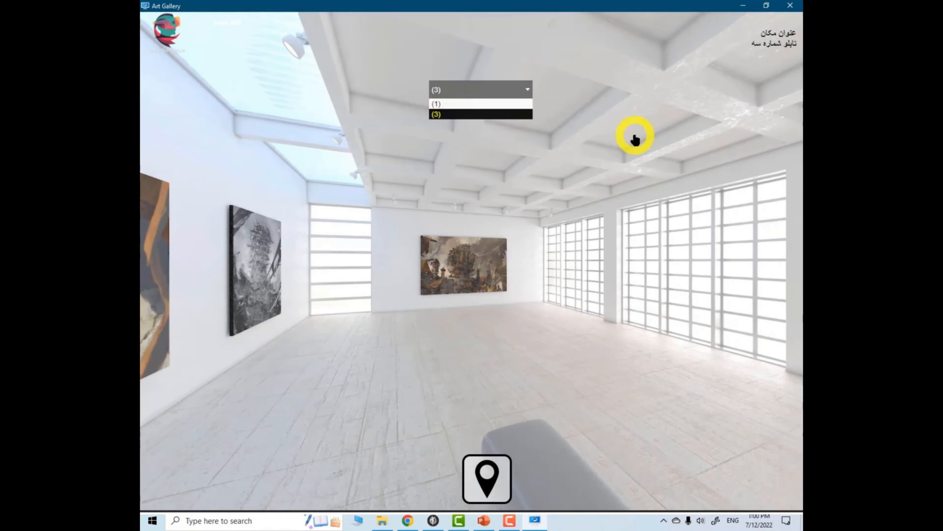
click(792, 6)
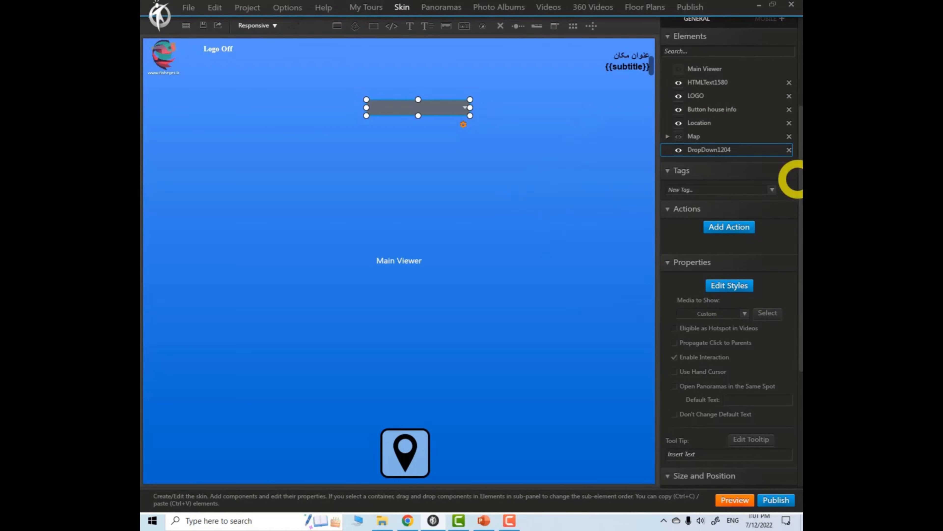
Step: Delete the dropdown and add a squared horizontal Panel Strong thumbnail list near the middle of the skin
click(789, 150)
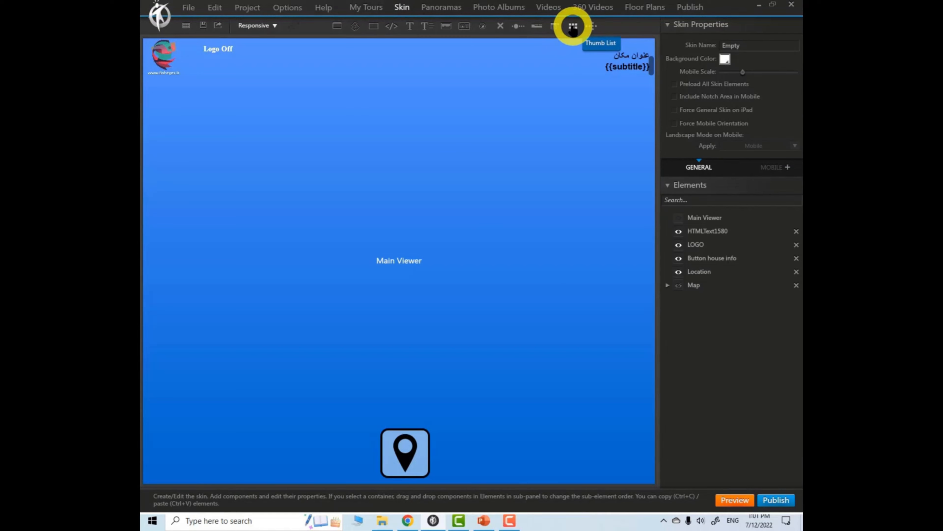
click(574, 26)
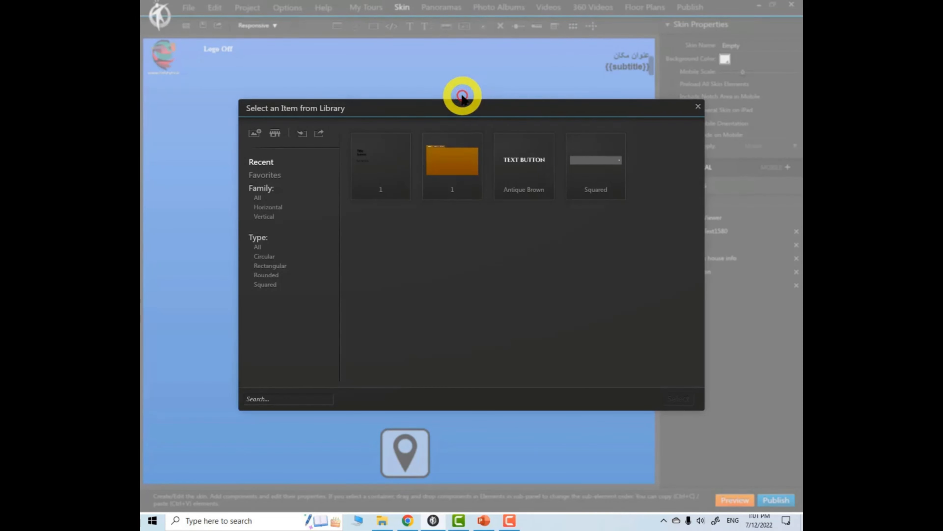
click(257, 198)
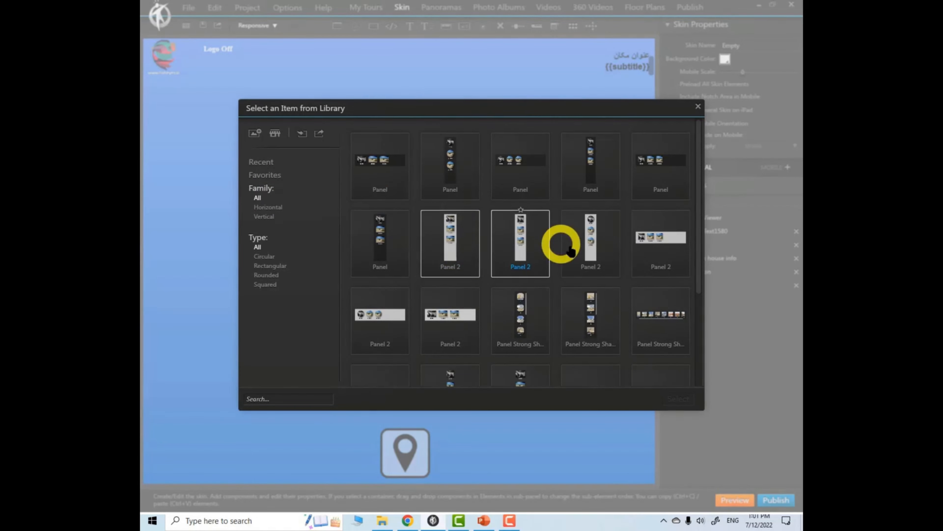
click(261, 256)
click(270, 266)
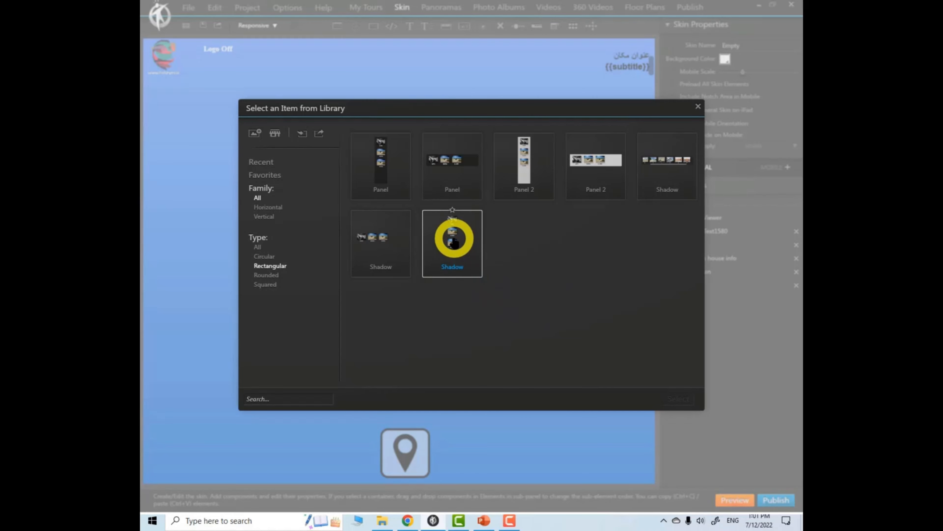
click(265, 284)
click(381, 240)
click(675, 399)
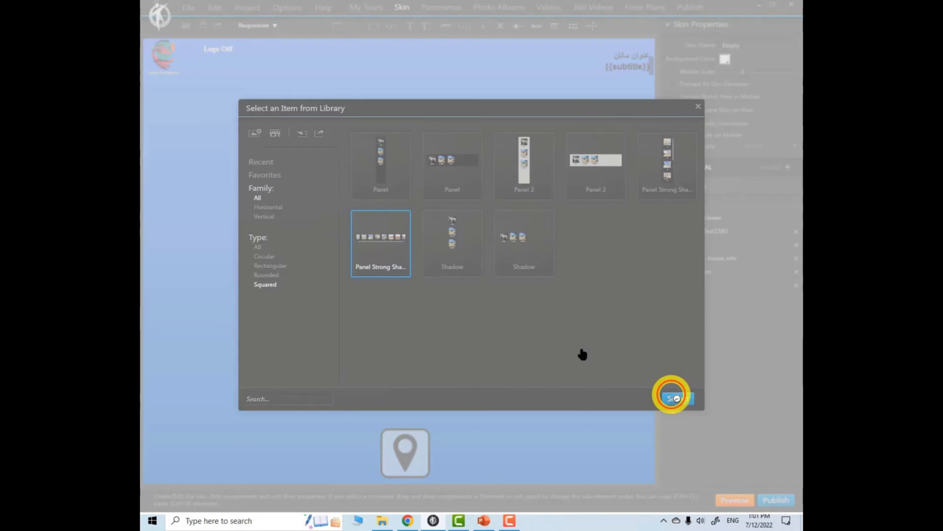
click(325, 258)
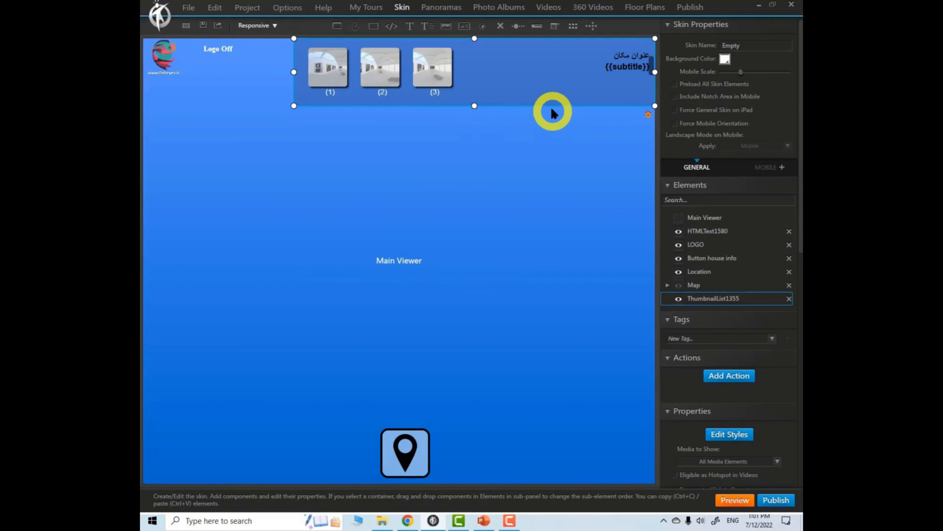
drag(555, 106, 469, 241)
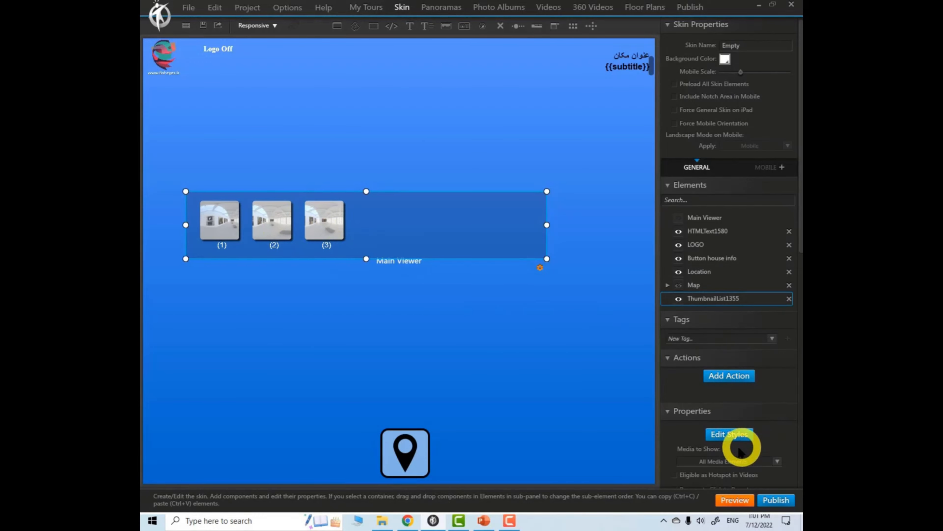
Step: Set the thumbnail list's Media to Show to Custom with all media elements, and place the list at the lower left above the location button
drag(799, 181, 799, 297)
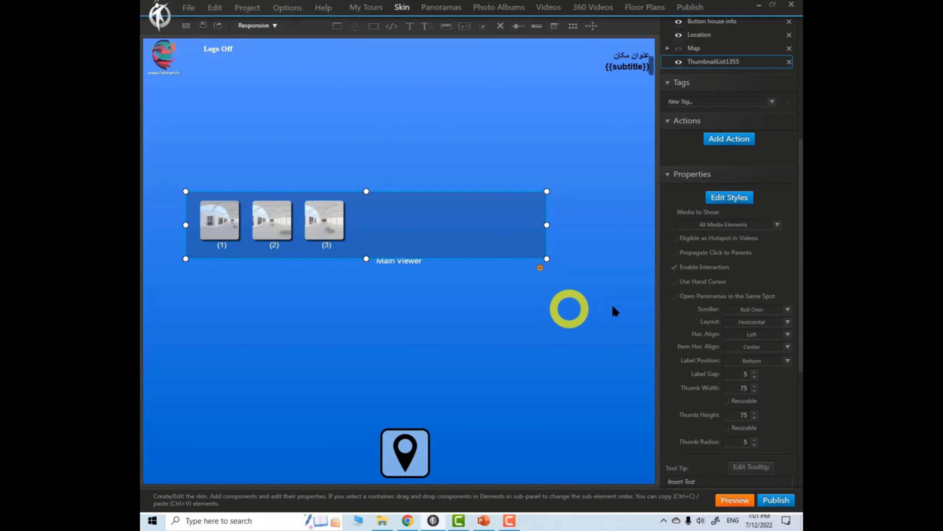
click(778, 224)
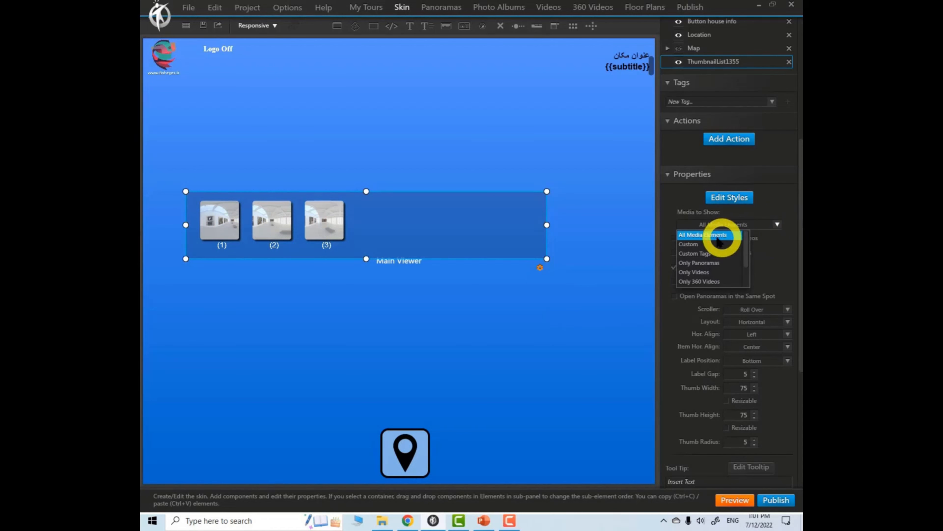
click(688, 244)
click(773, 225)
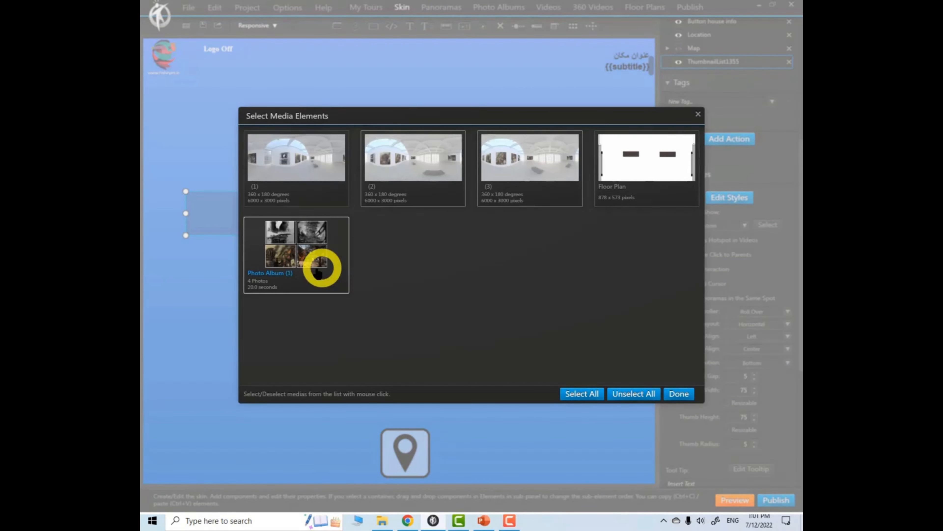
click(299, 154)
click(574, 391)
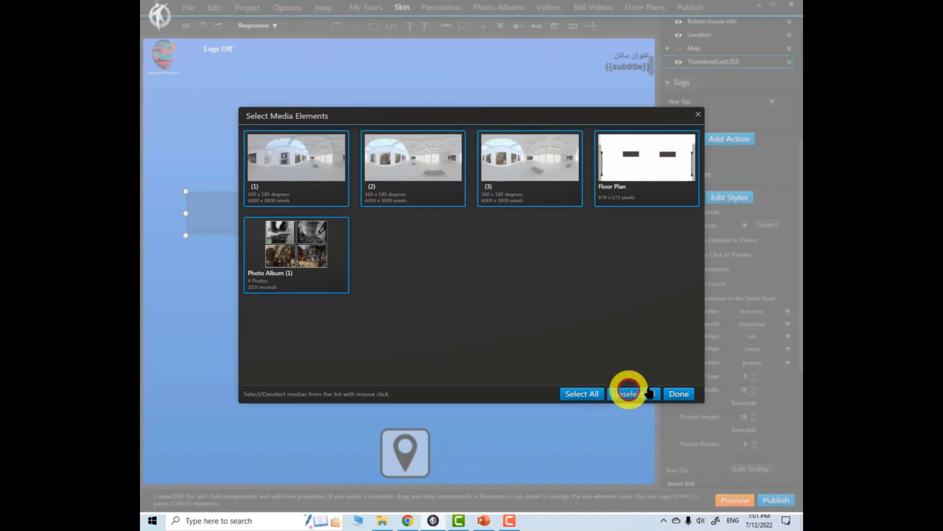
click(679, 394)
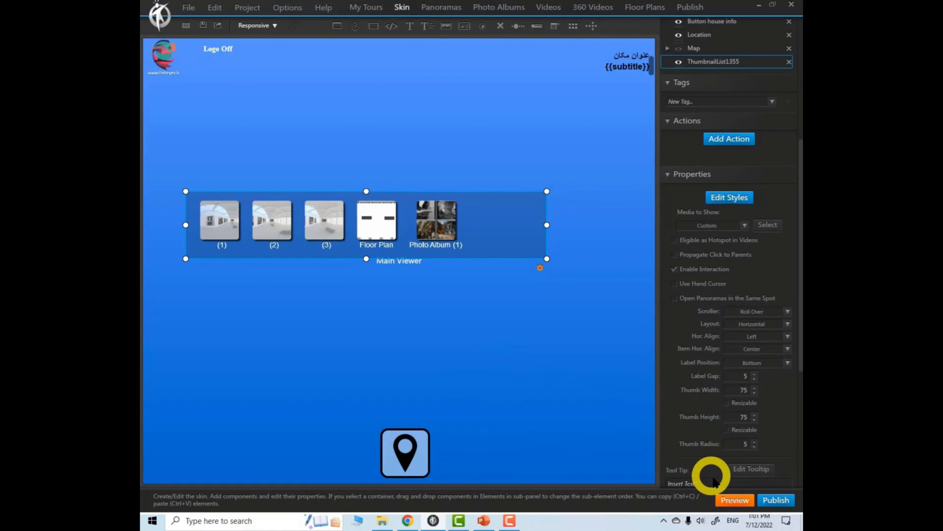
drag(527, 266, 462, 412)
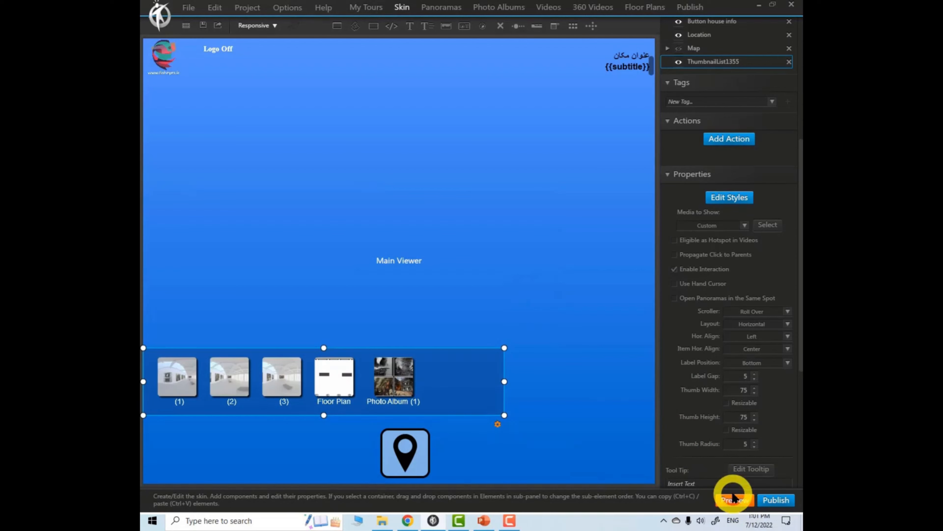
Step: Preview the tour, test the Photo Album (1), Floor Plan and panorama (2) thumbnails, and close the preview
click(735, 500)
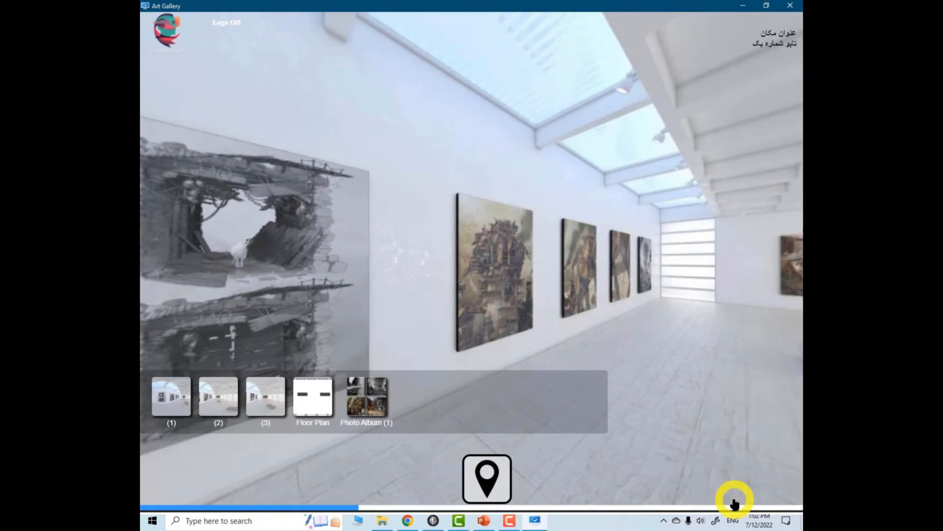
click(367, 397)
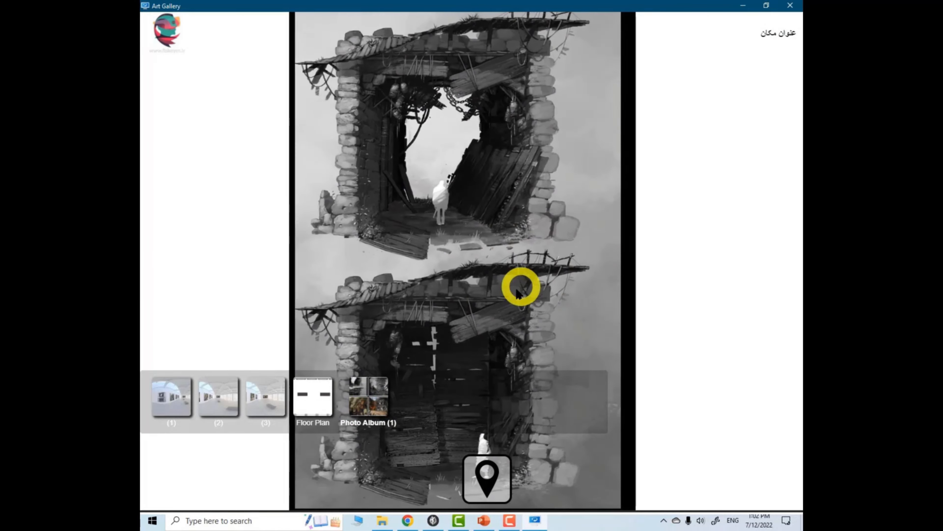
click(304, 404)
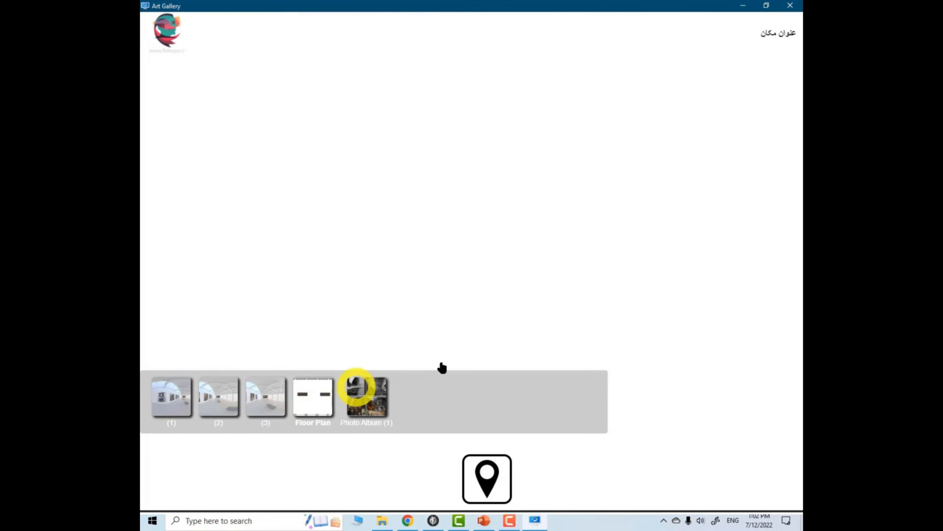
click(228, 396)
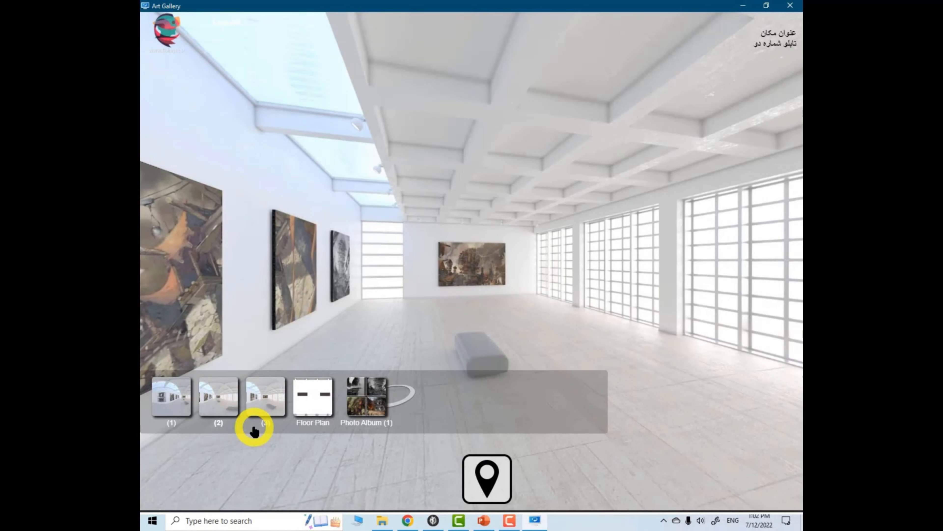
drag(554, 279, 580, 242)
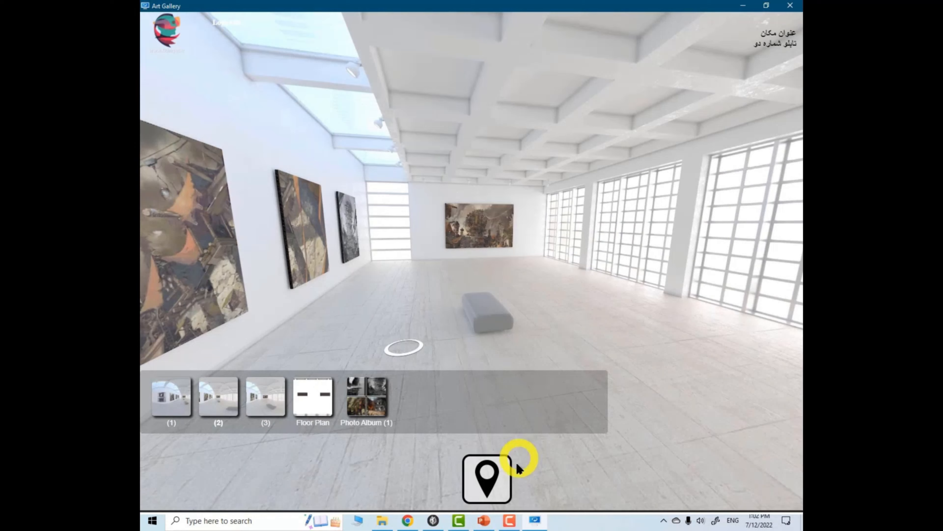
key(alt+F4)
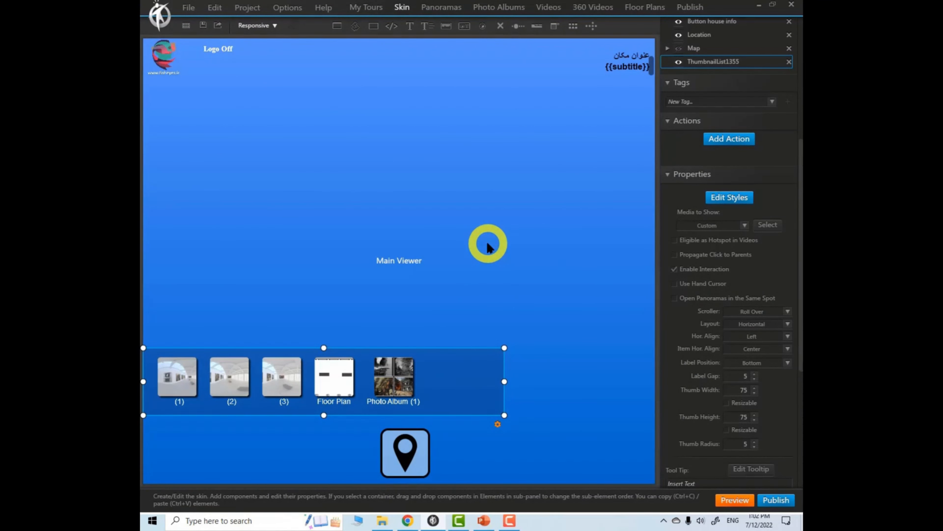
Step: Move the thumbnail list to the bottom-left corner of the skin so that it overlaps the location button
drag(493, 349, 485, 405)
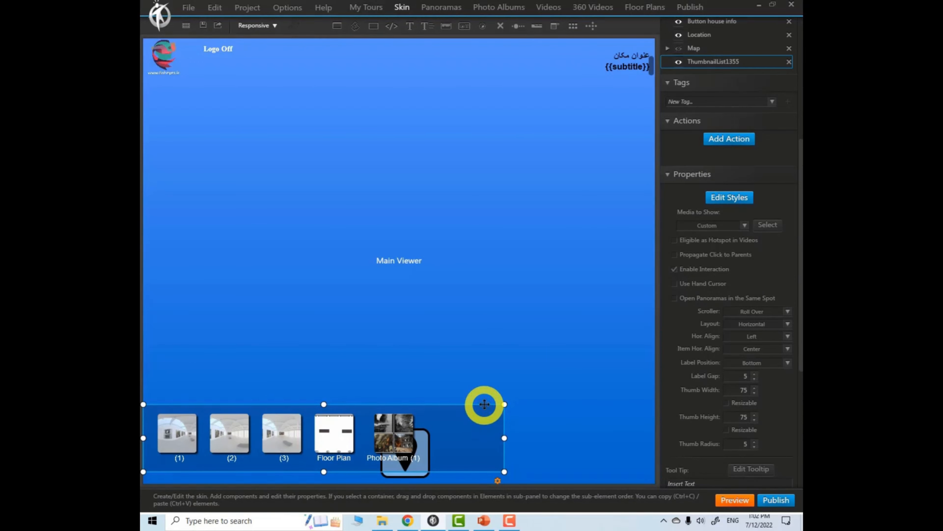
drag(799, 274, 799, 149)
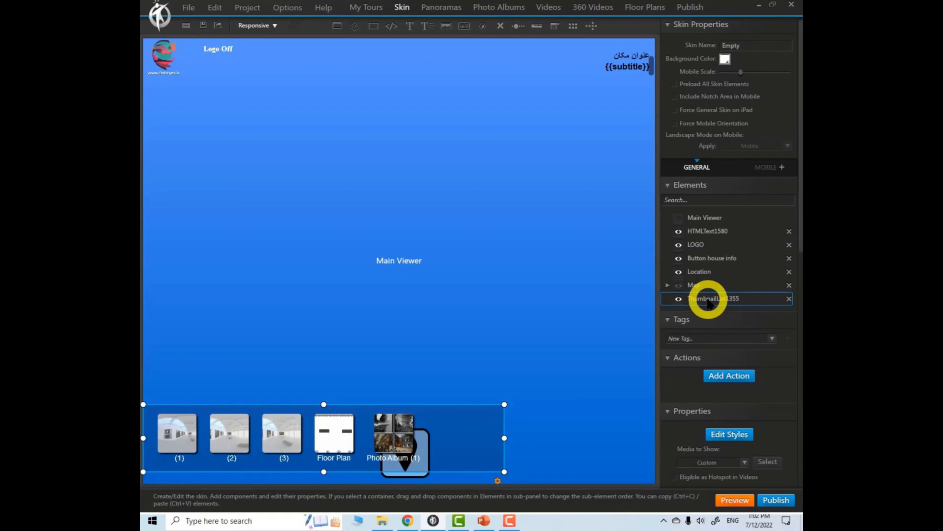
drag(504, 415, 507, 329)
click(705, 271)
click(706, 299)
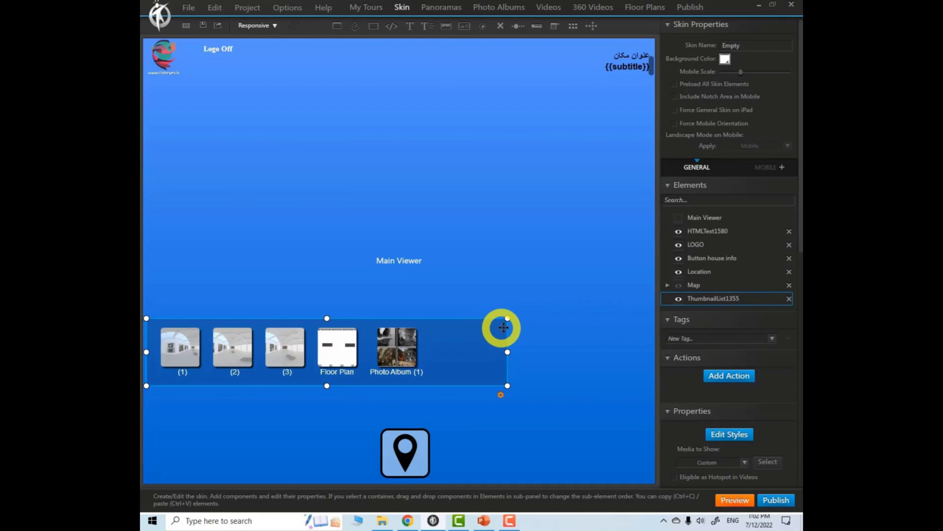
drag(508, 327, 489, 430)
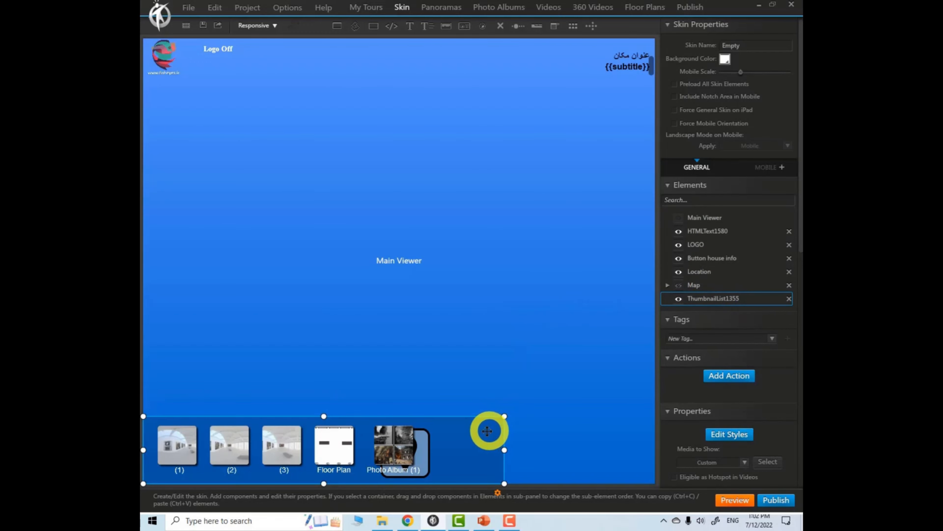
Step: Preview the tour and test whether the location button overlapped by the thumbnail list responds
click(735, 500)
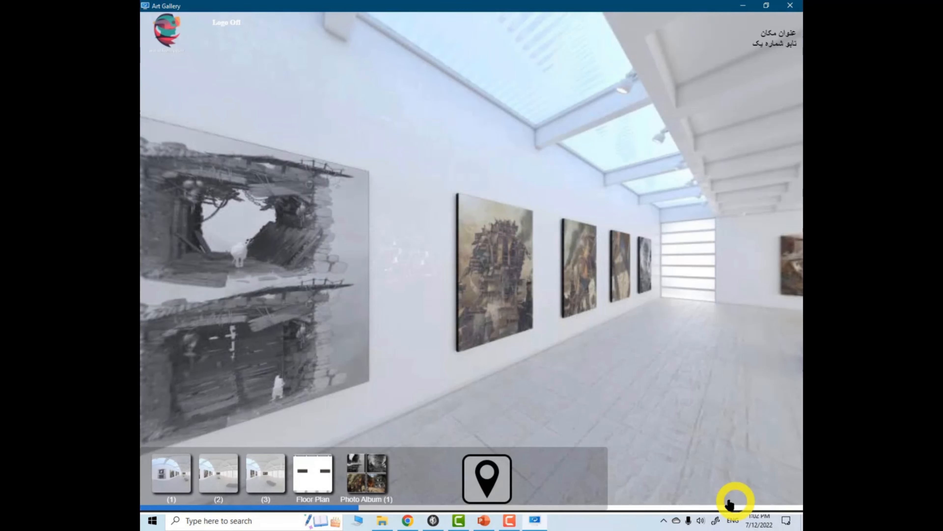
click(489, 476)
click(488, 474)
click(493, 470)
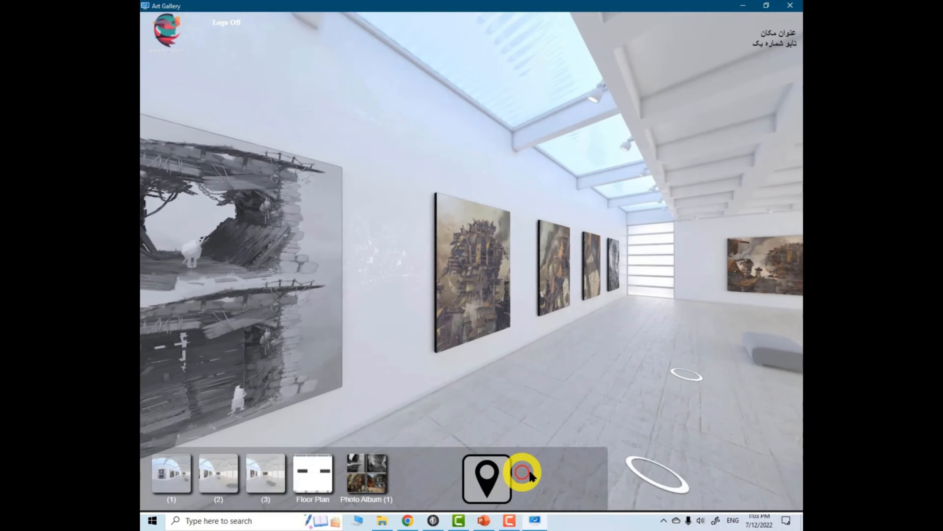
Step: Close the preview and try to move the Location element below the thumbnail list in the skin's element order
click(790, 6)
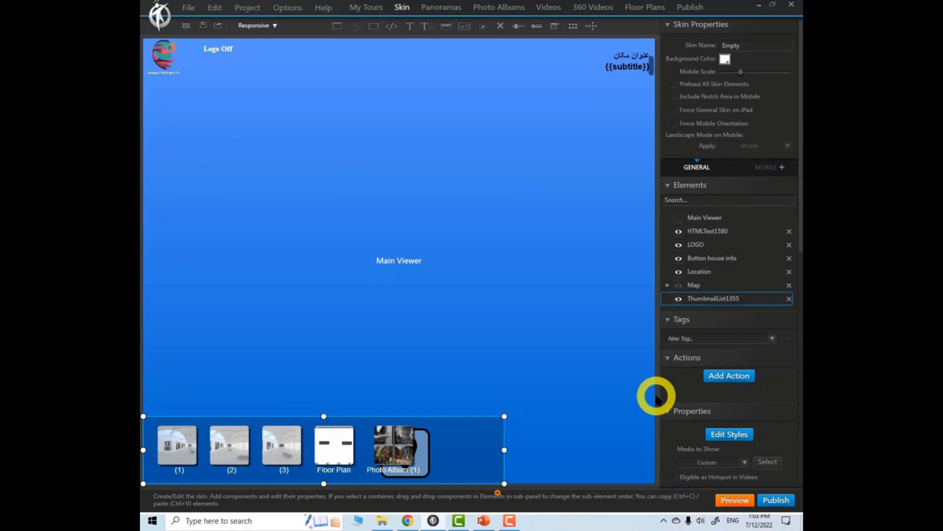
click(701, 272)
drag(695, 275, 678, 313)
drag(706, 284, 711, 292)
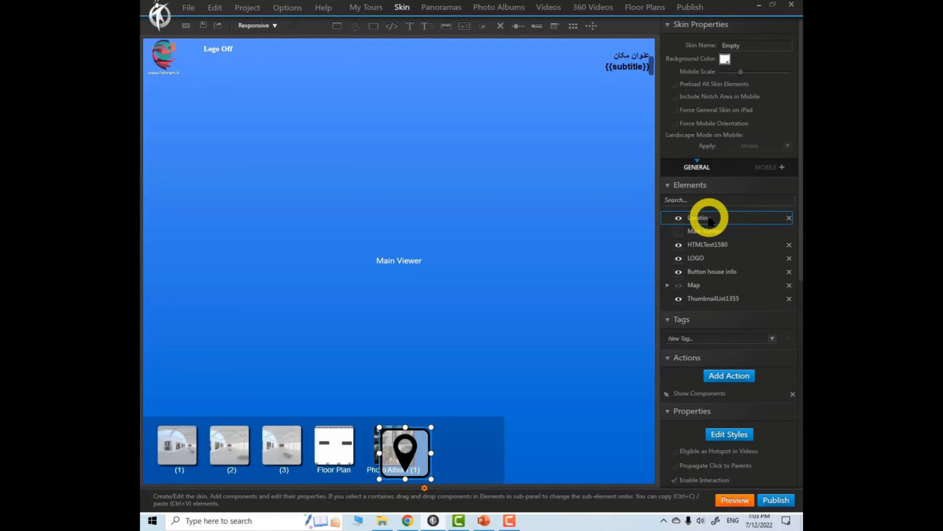
drag(703, 219, 696, 297)
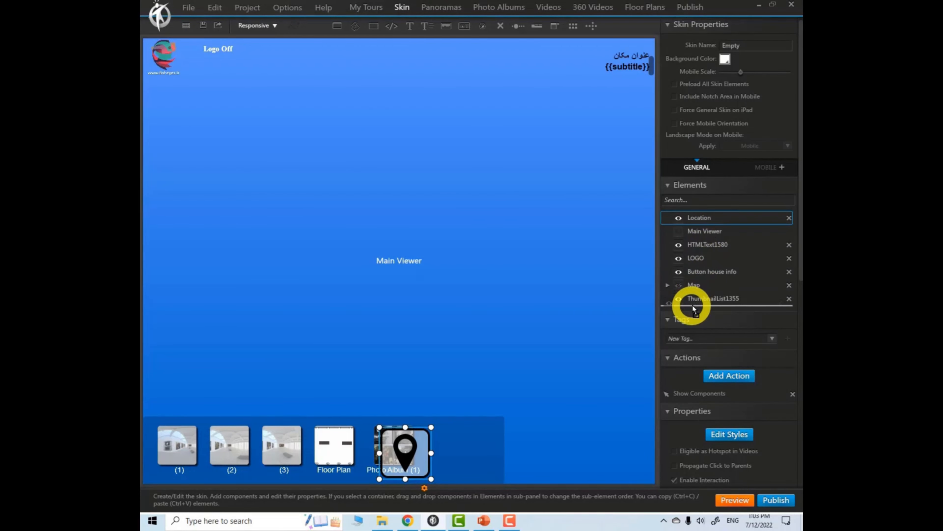
drag(695, 304, 703, 218)
Step: Copy and paste the Location button so it comes after the thumbnail list in the element order, and delete the extra copy
key(ctrl+c)
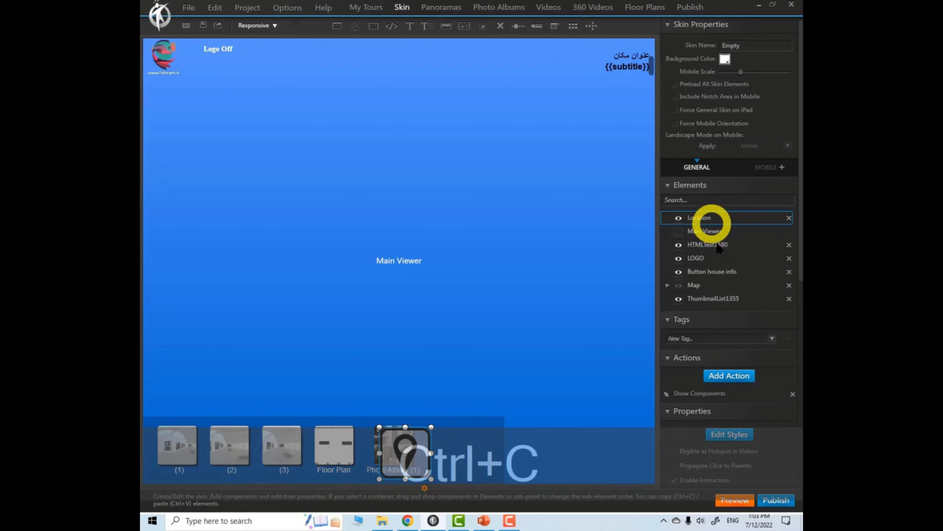
click(697, 299)
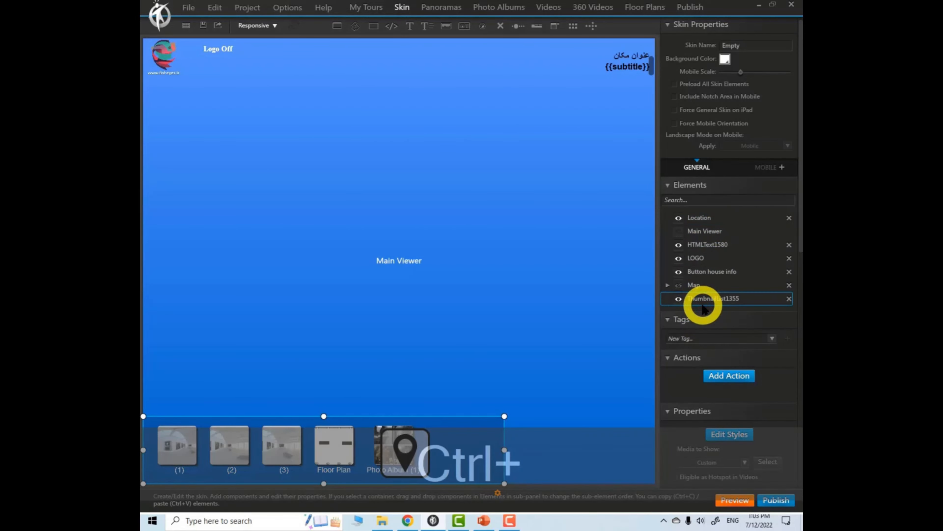
key(ctrl+v)
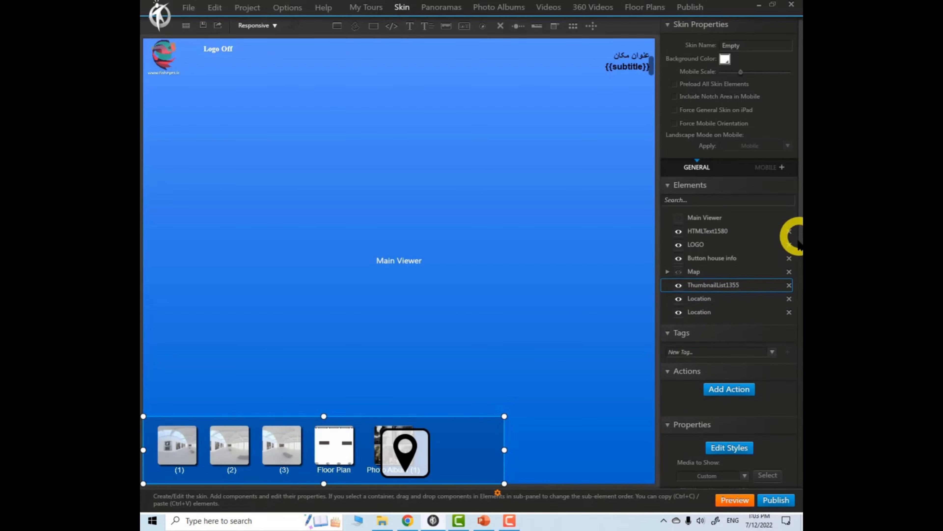
click(703, 313)
click(789, 312)
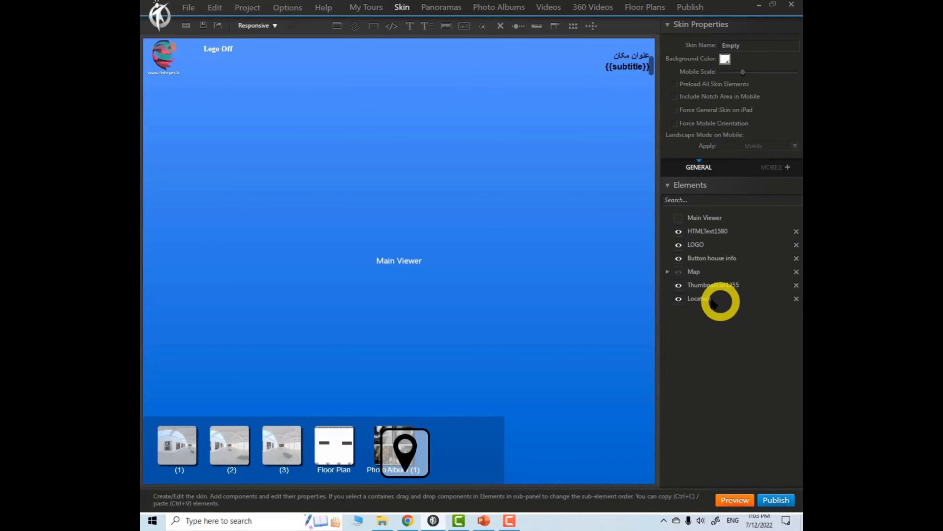
Step: Preview the tour and test the panorama (2) thumbnail with the location button layered above the thumbnail list
click(721, 303)
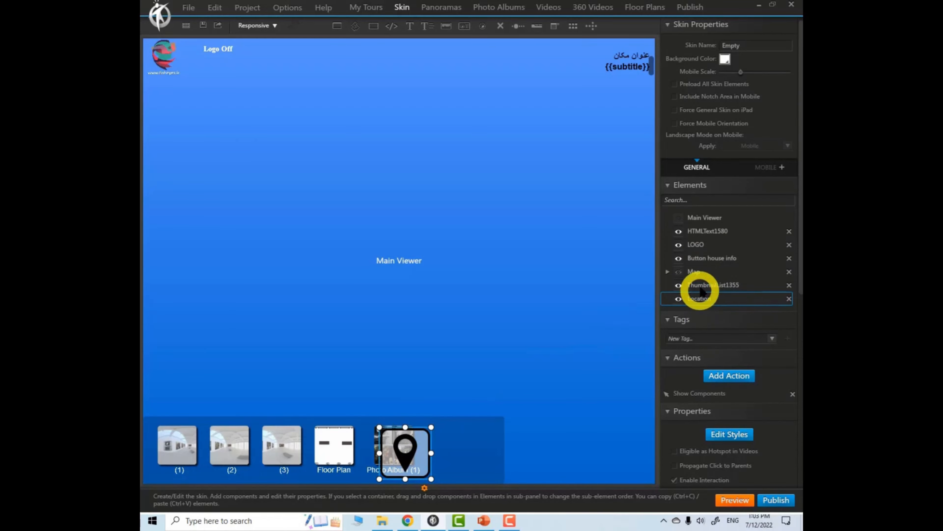
click(734, 500)
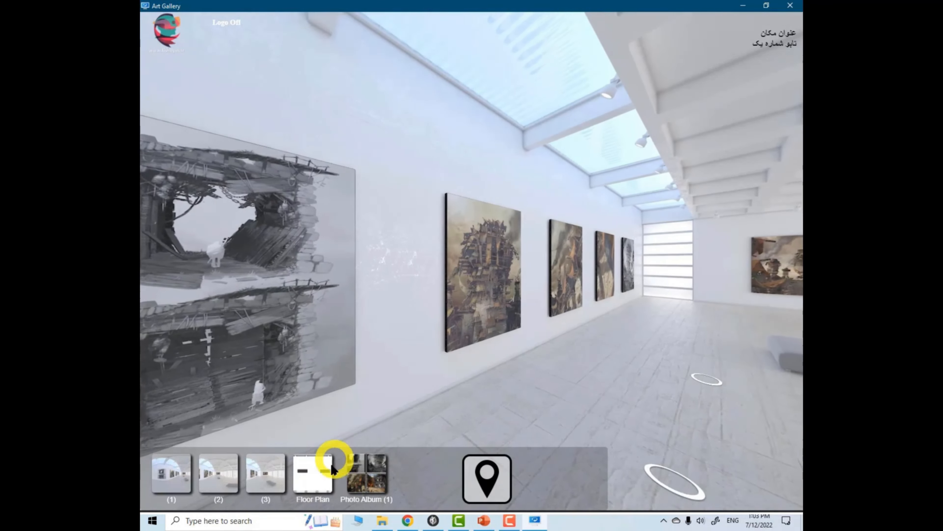
click(219, 476)
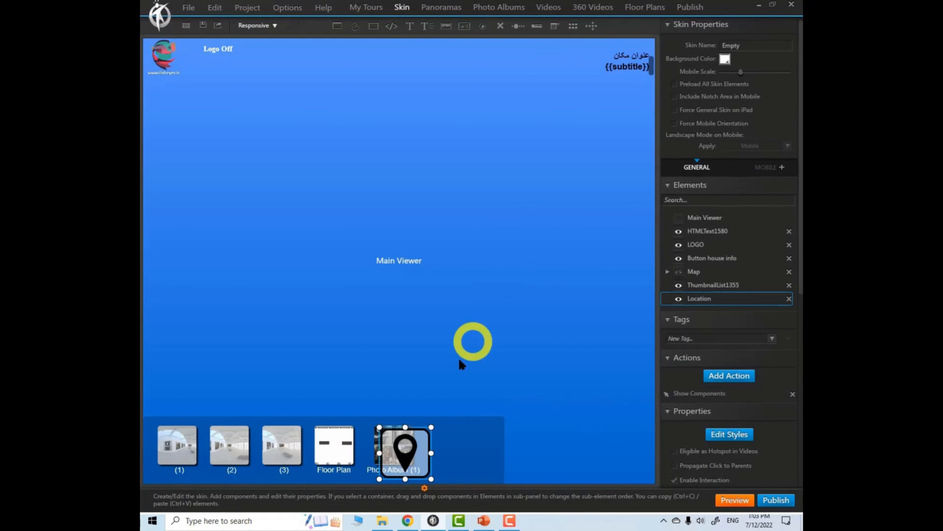
Step: Delete the thumbnail list from the skin
click(518, 455)
click(482, 448)
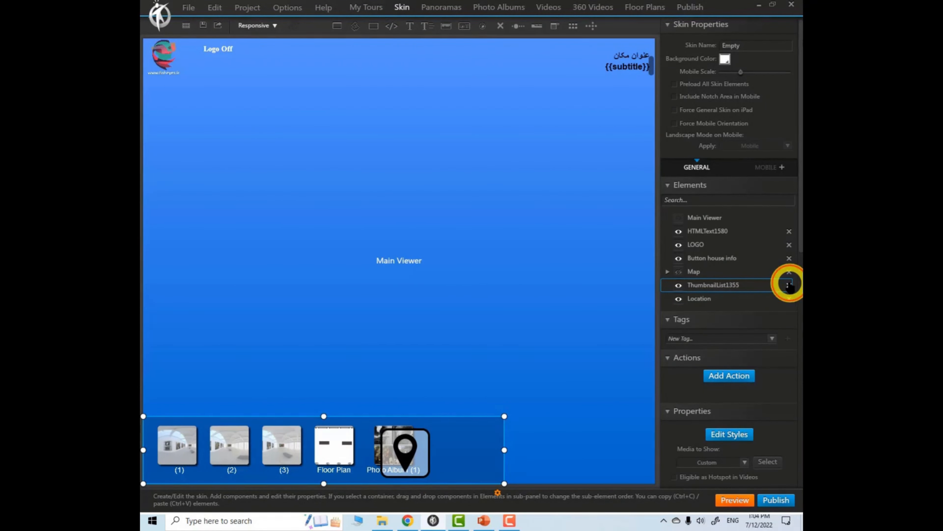
click(790, 285)
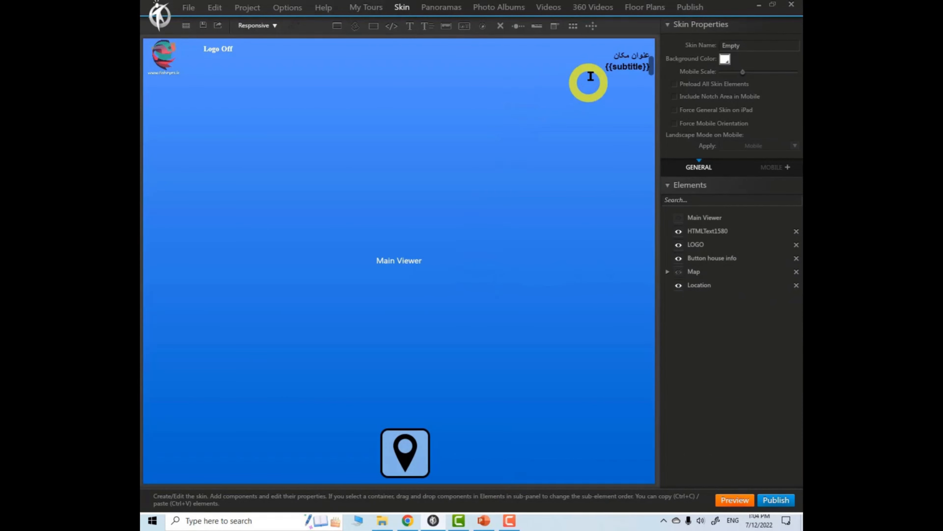
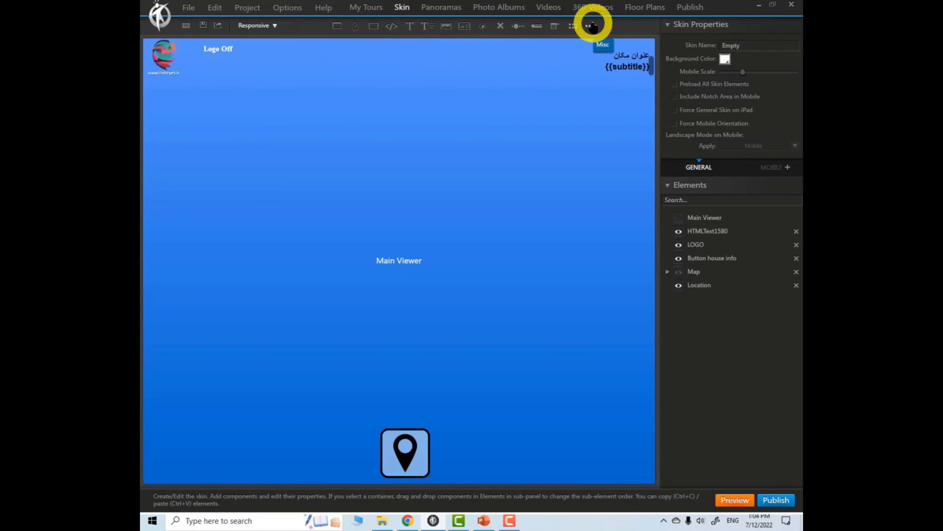
Step: Browse the Misc library's All and Button Set families and the full icon button library without adding anything
click(591, 26)
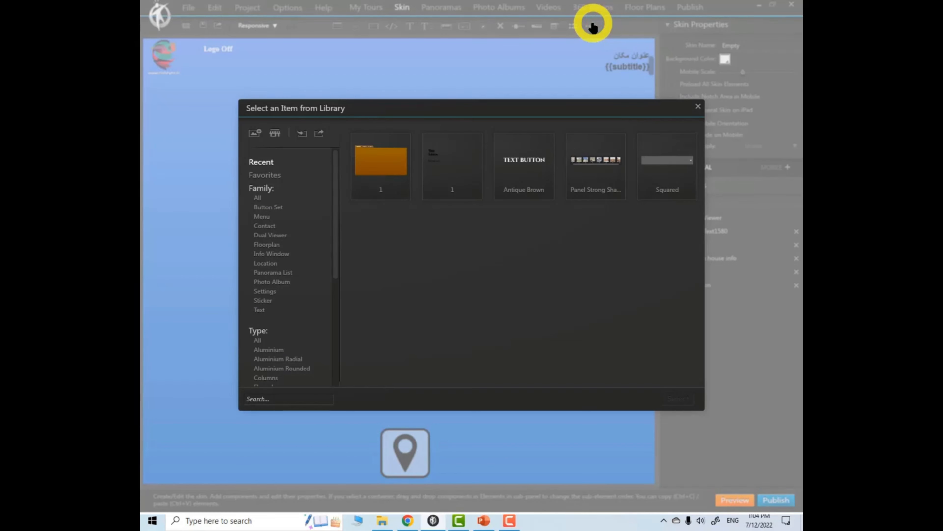
click(259, 198)
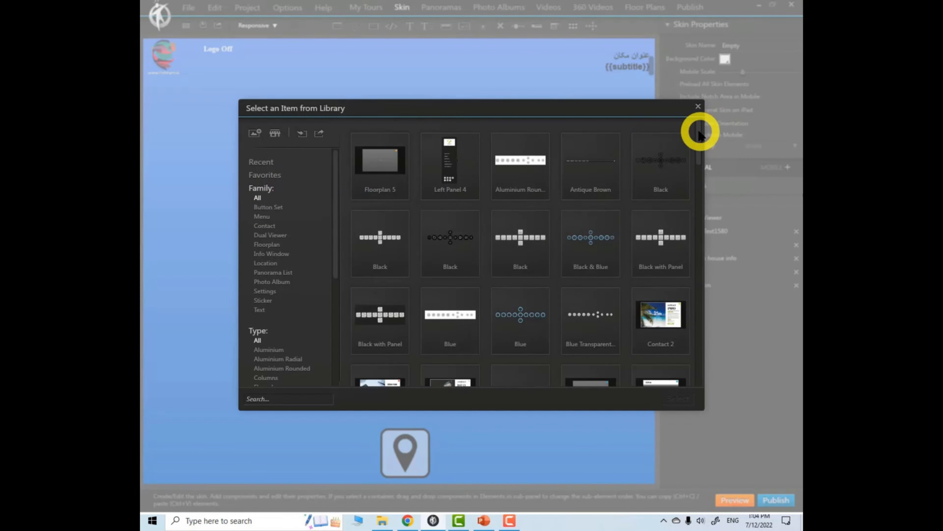
mouse_move(699, 128)
mouse_down()
mouse_move(701, 301)
mouse_move(700, 128)
mouse_up()
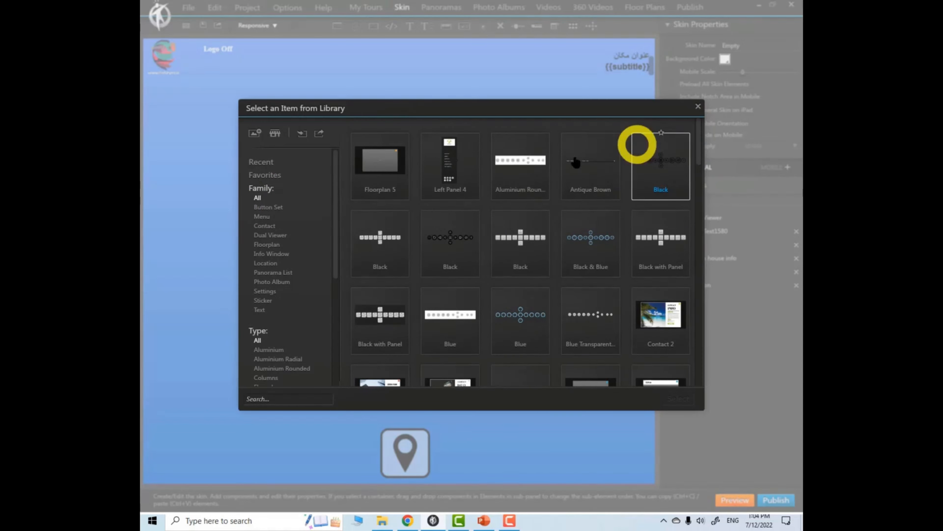
click(270, 207)
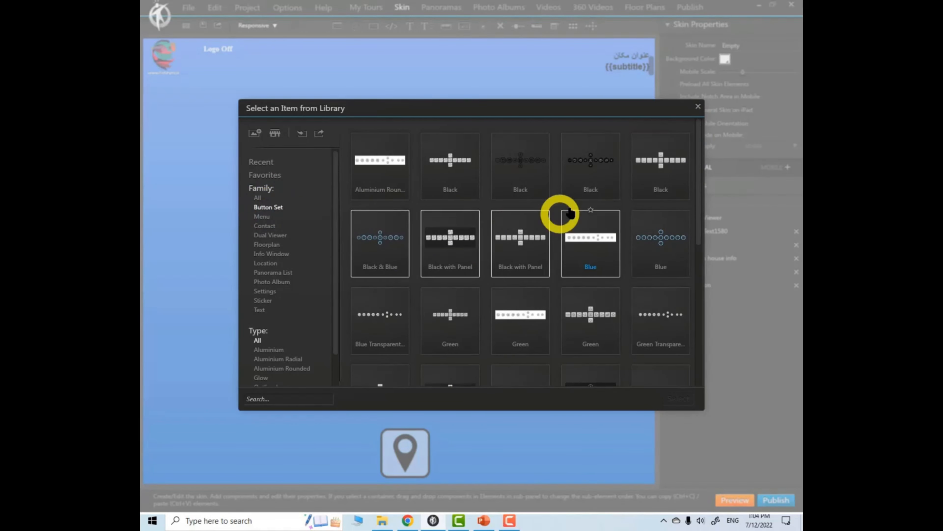
drag(699, 152, 698, 303)
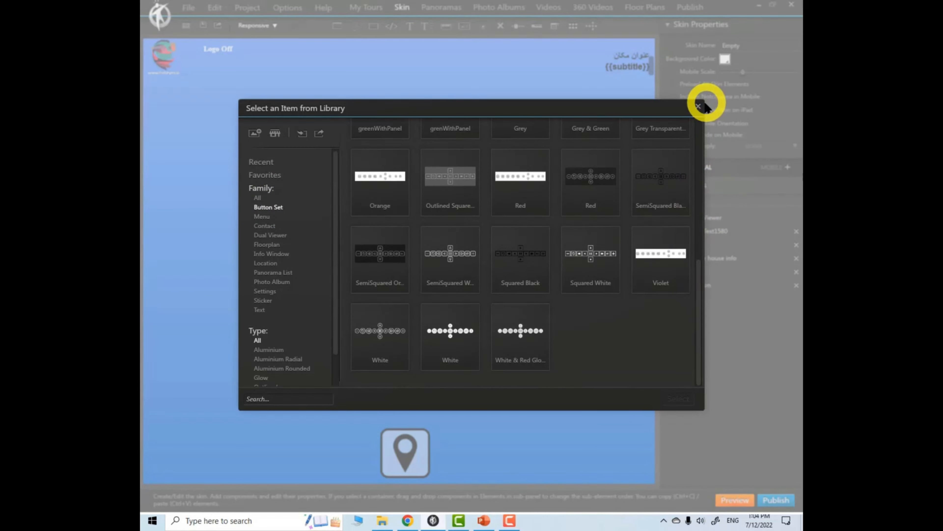
click(698, 107)
click(483, 26)
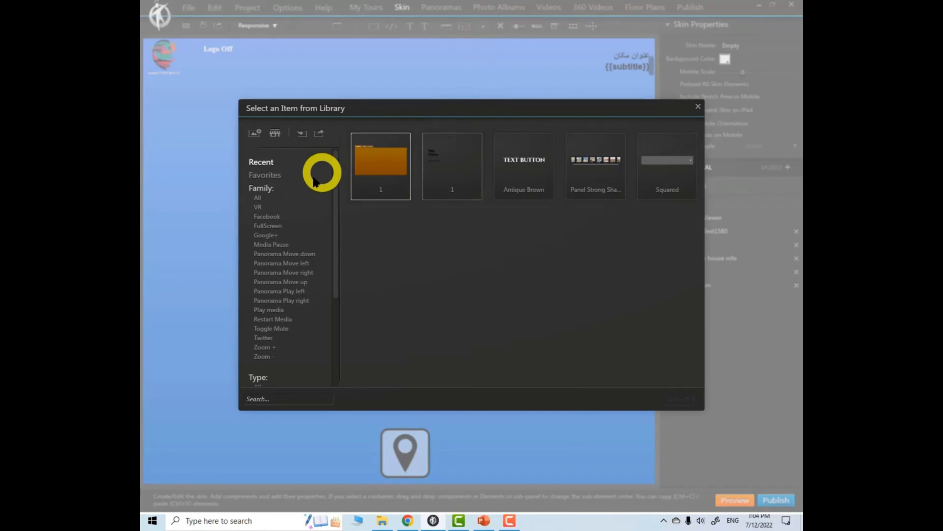
click(258, 198)
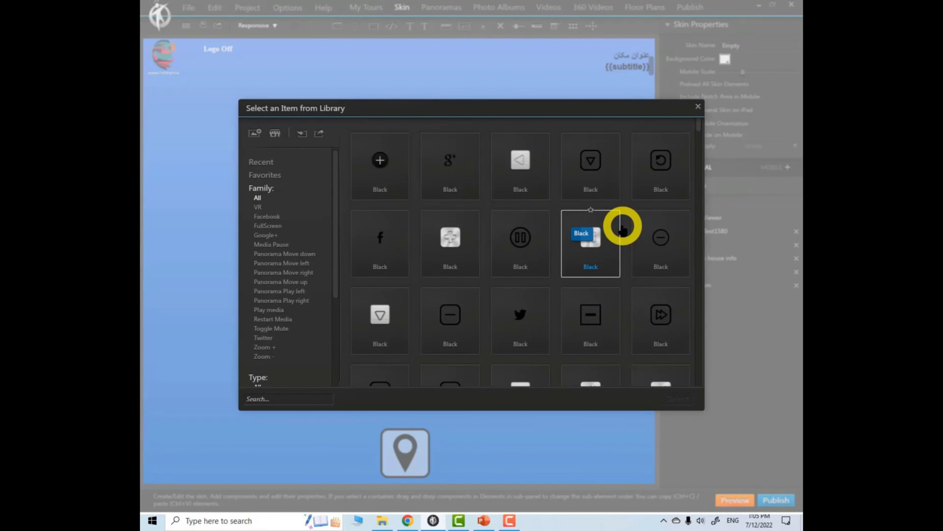
click(698, 106)
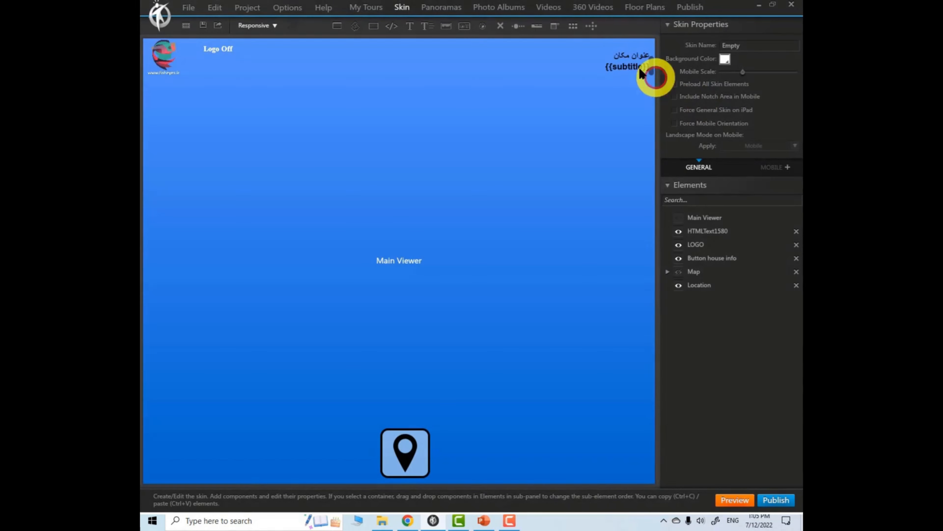
Step: Add the Blue round button set from the Misc library's Button Set family and place it centred just above the location button
click(592, 25)
click(267, 207)
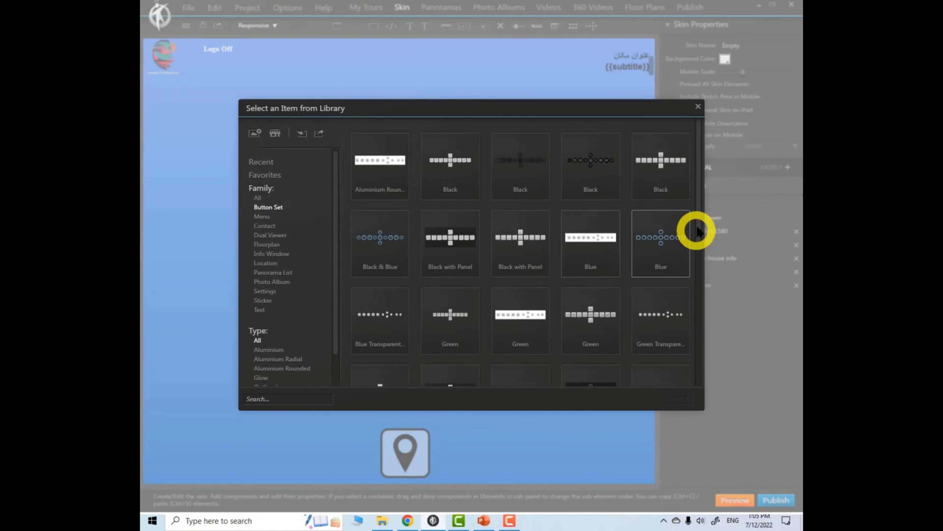
click(665, 238)
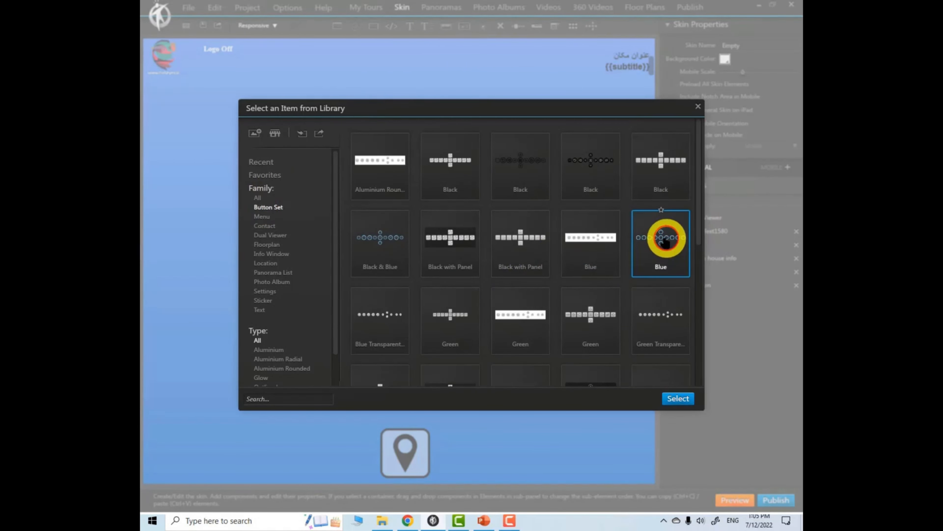
click(676, 399)
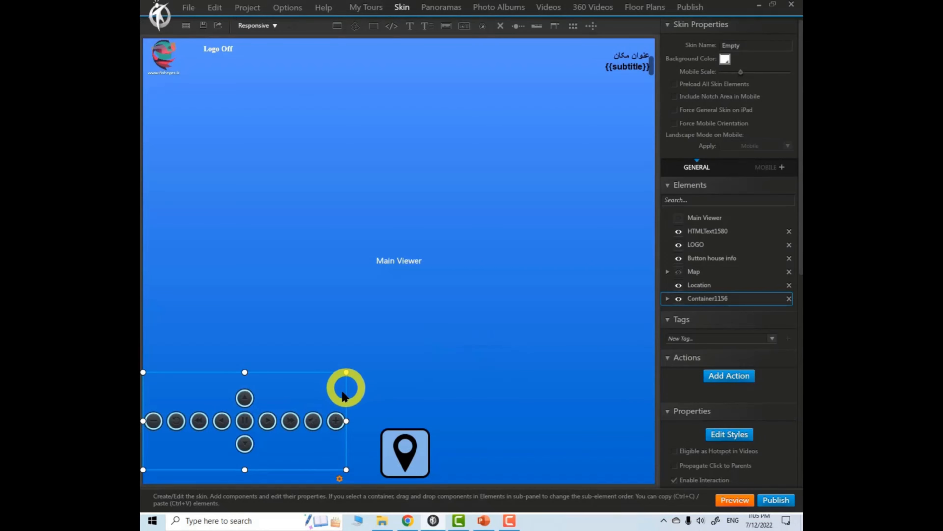
drag(352, 378, 514, 342)
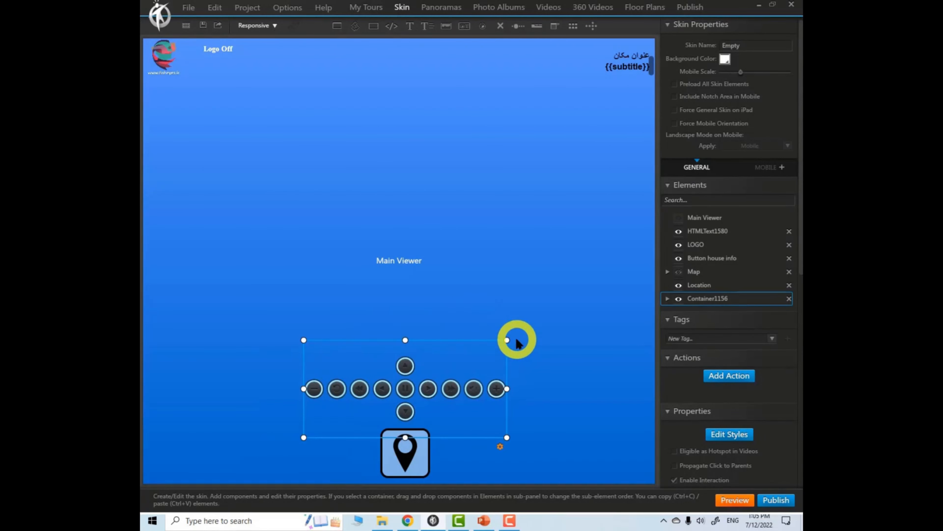
click(539, 342)
Step: Preview the tour, test the button set's movement, rotation, pause and zoom controls, and close the preview
click(737, 500)
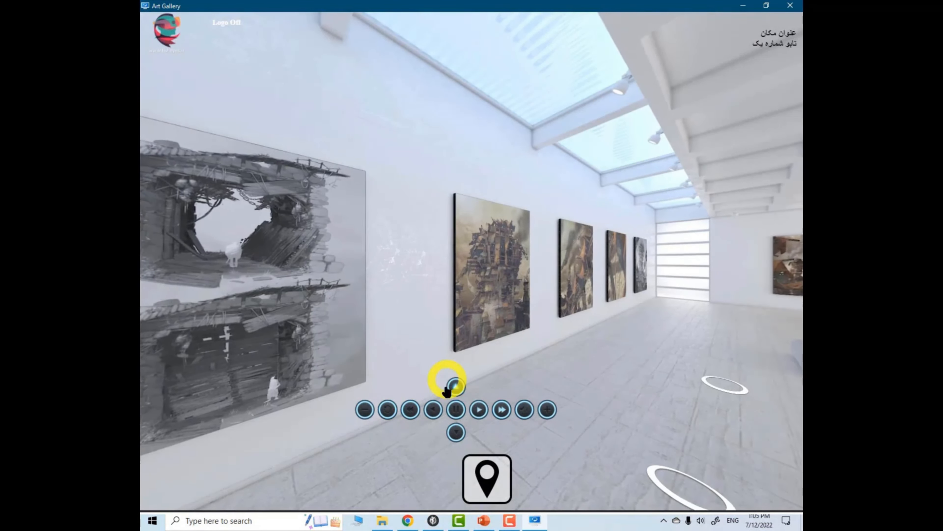
click(479, 410)
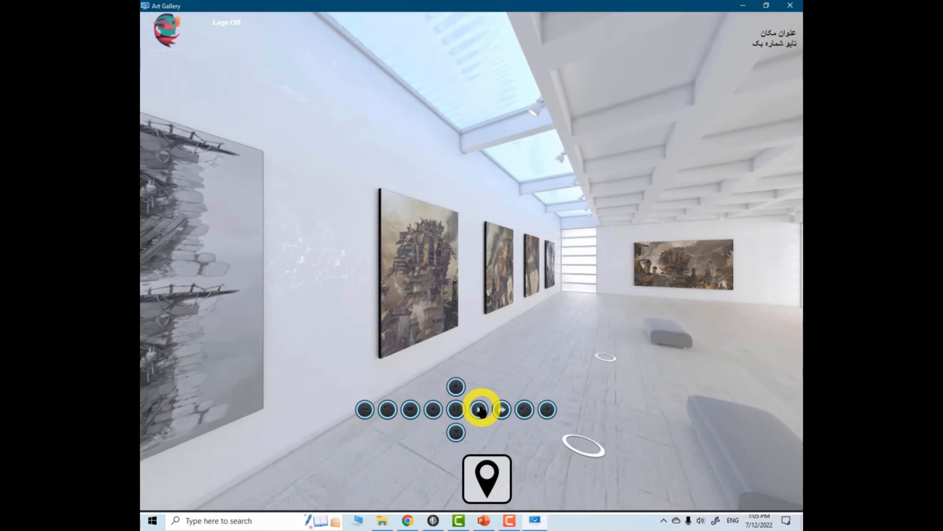
click(456, 387)
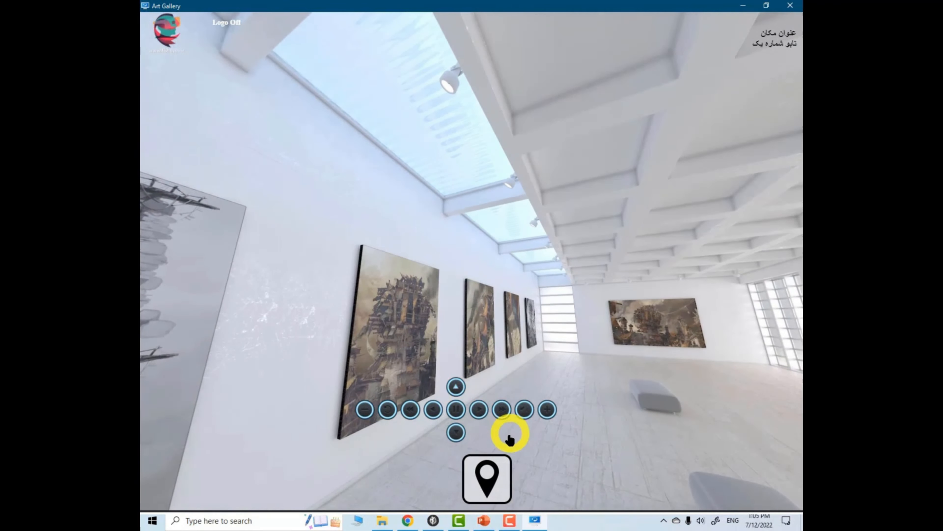
click(501, 410)
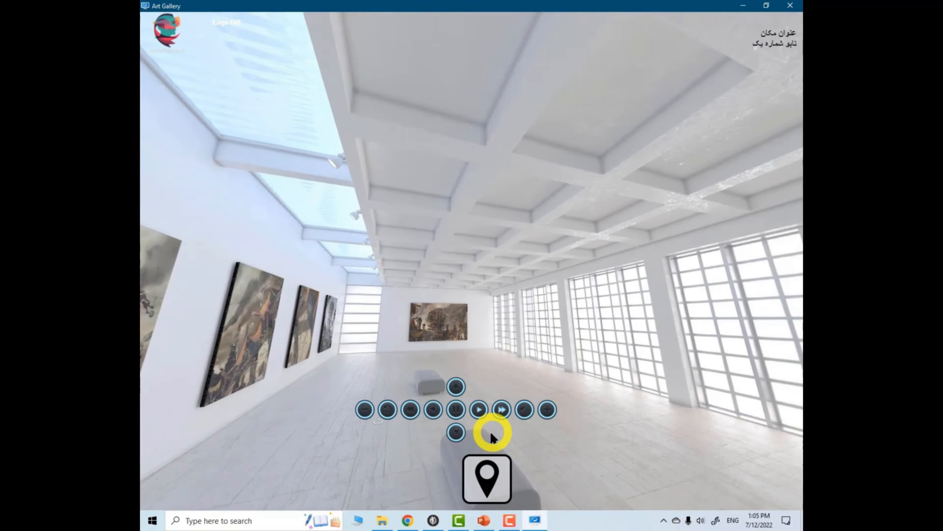
click(546, 409)
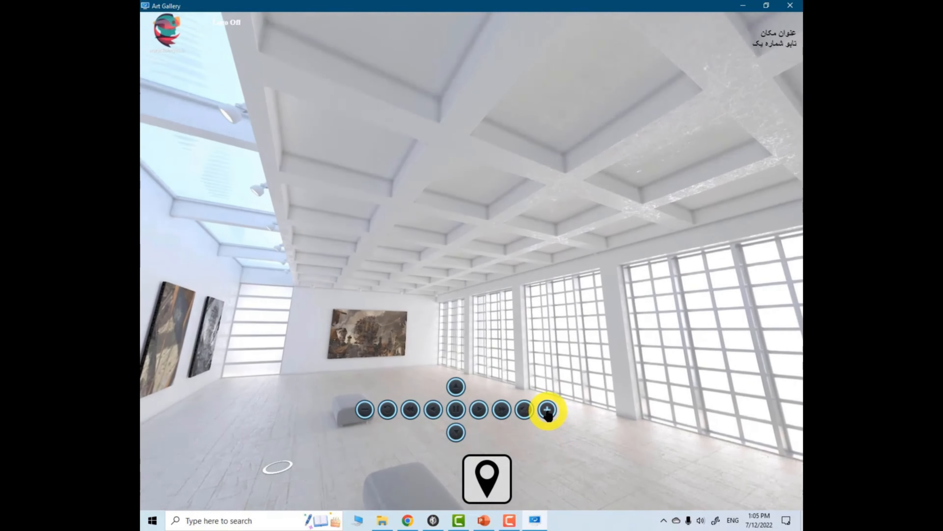
click(460, 414)
click(457, 409)
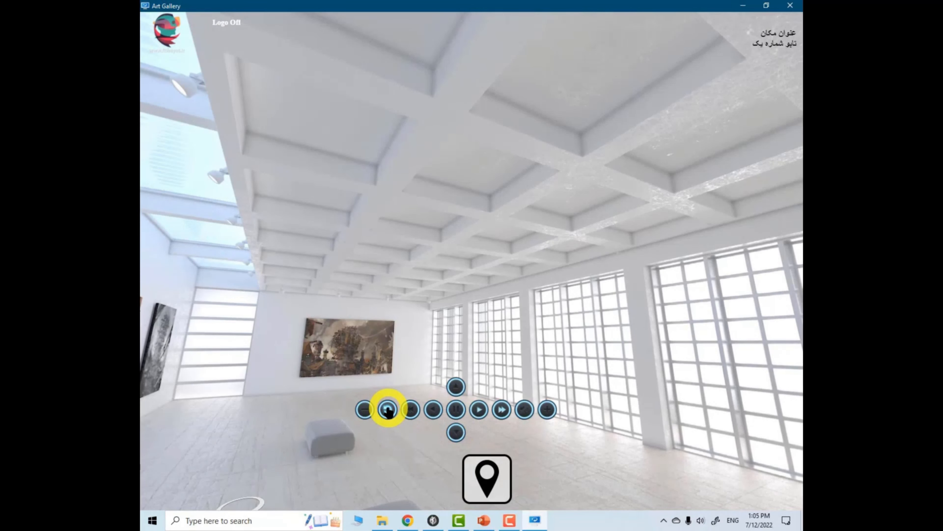
click(388, 410)
drag(679, 431, 690, 337)
click(370, 409)
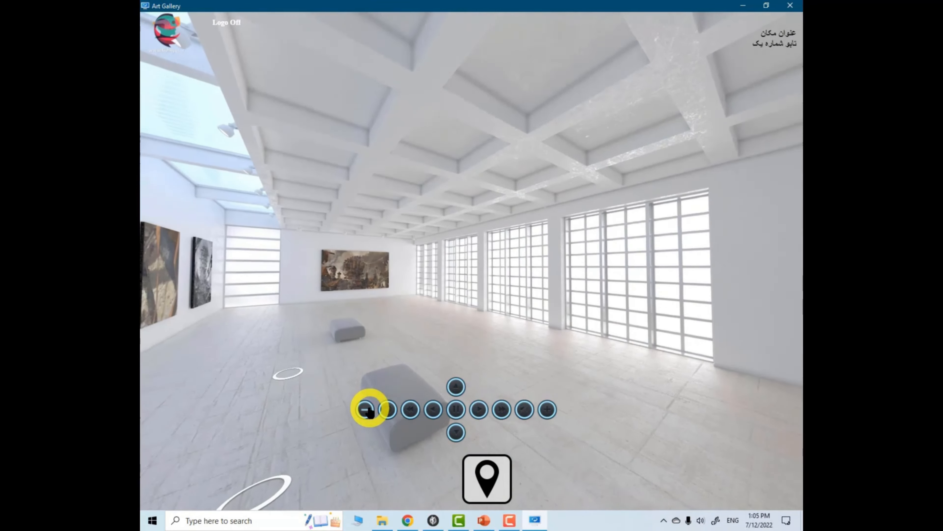
click(458, 407)
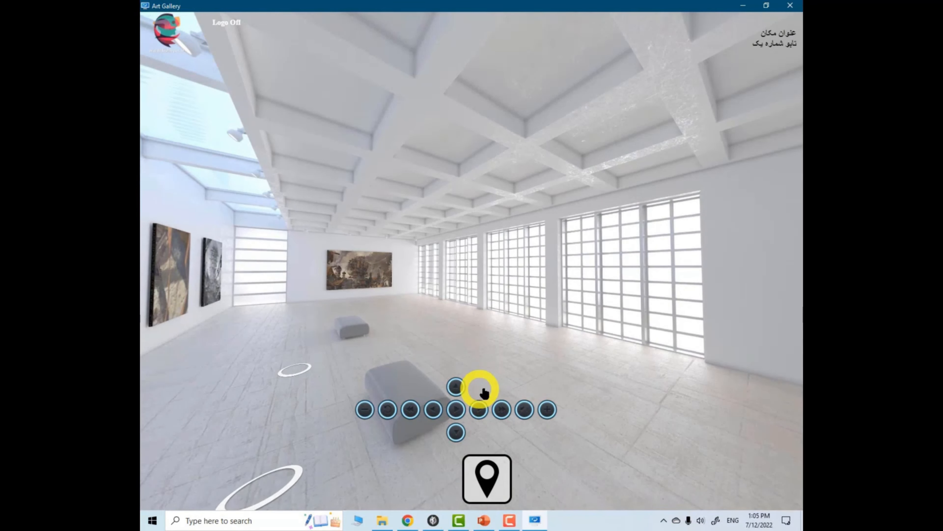
click(788, 7)
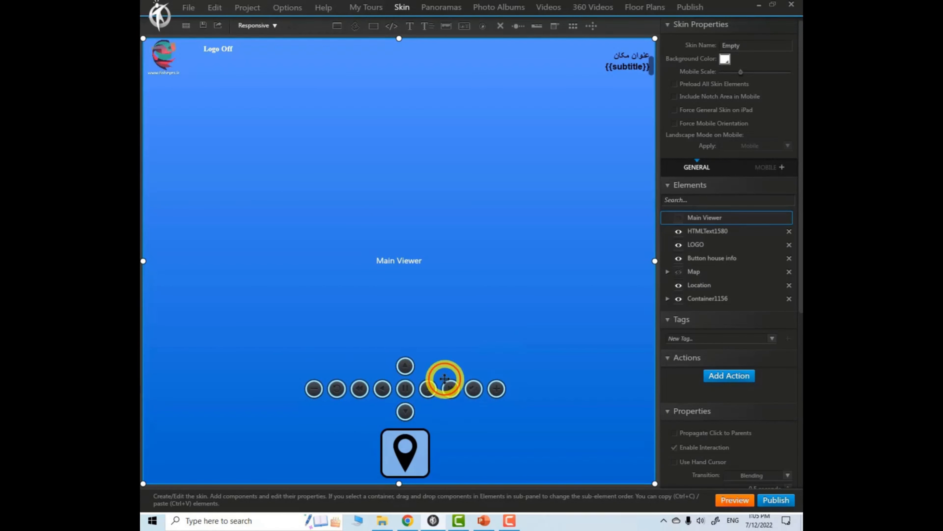
Step: Select the button set's container and check its child elements in the element list
click(445, 379)
click(461, 354)
click(671, 298)
click(668, 300)
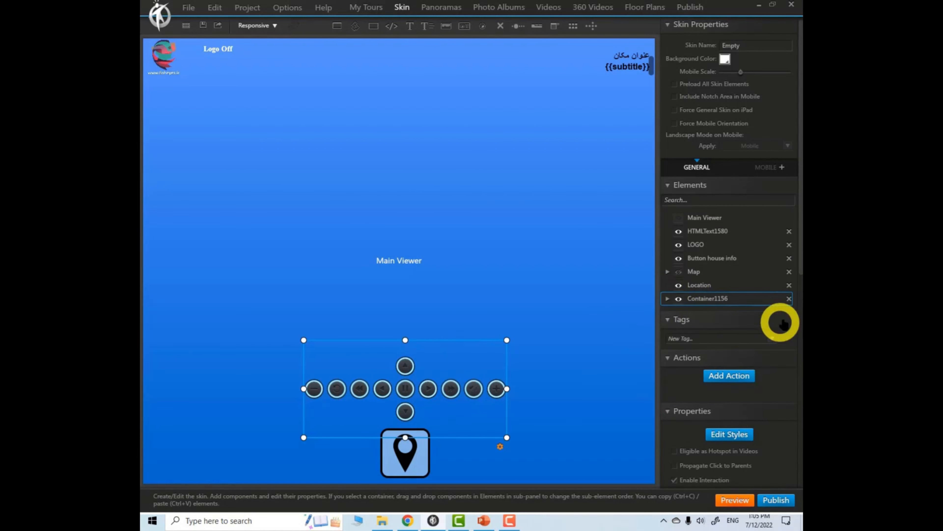
Step: Delete the round button set container and add the Real Estate Blue menu from the library's Menu family
click(787, 298)
click(591, 26)
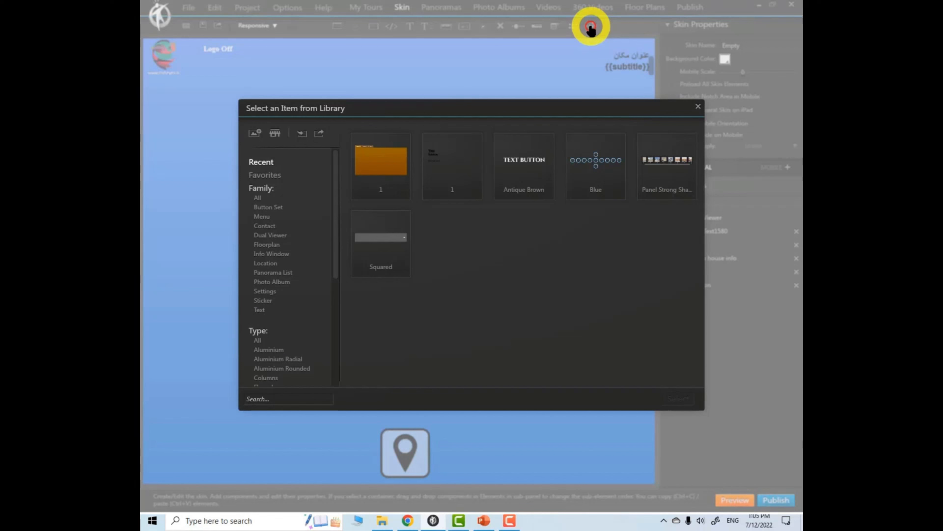
click(261, 216)
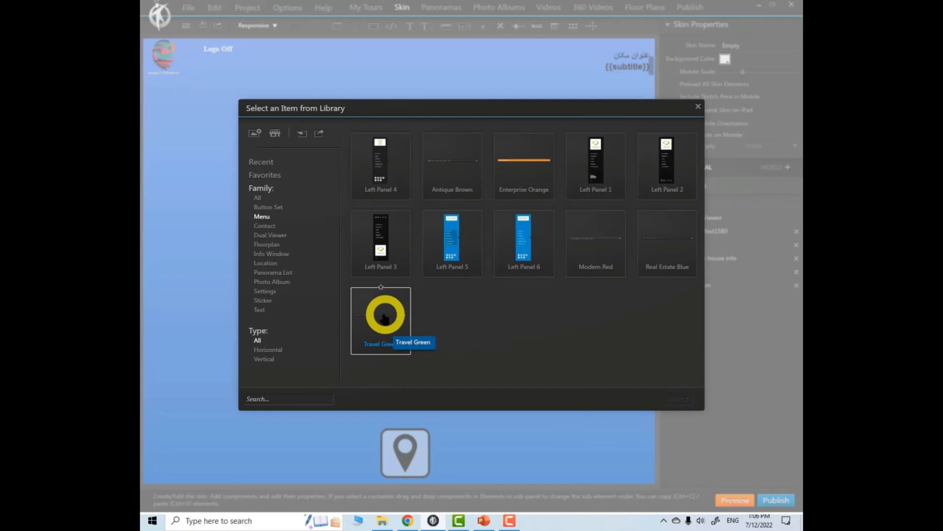
click(385, 325)
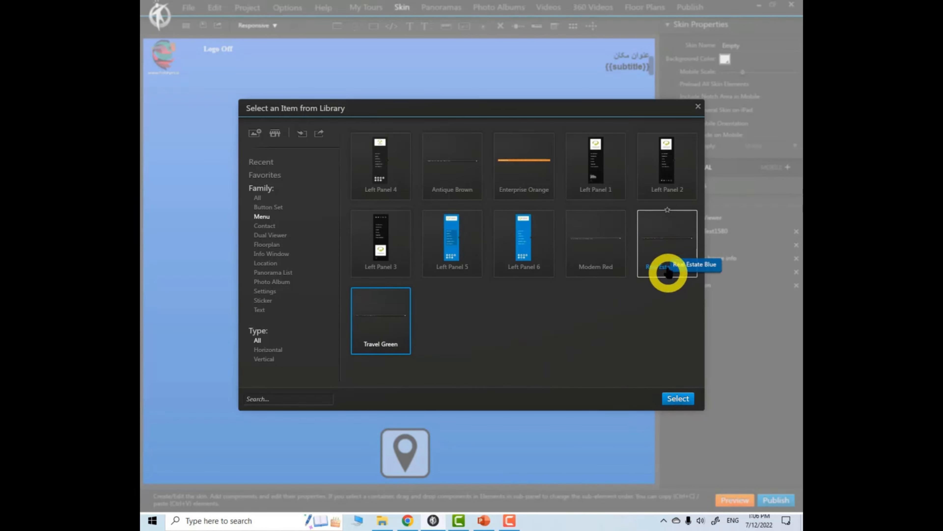
click(664, 243)
click(683, 400)
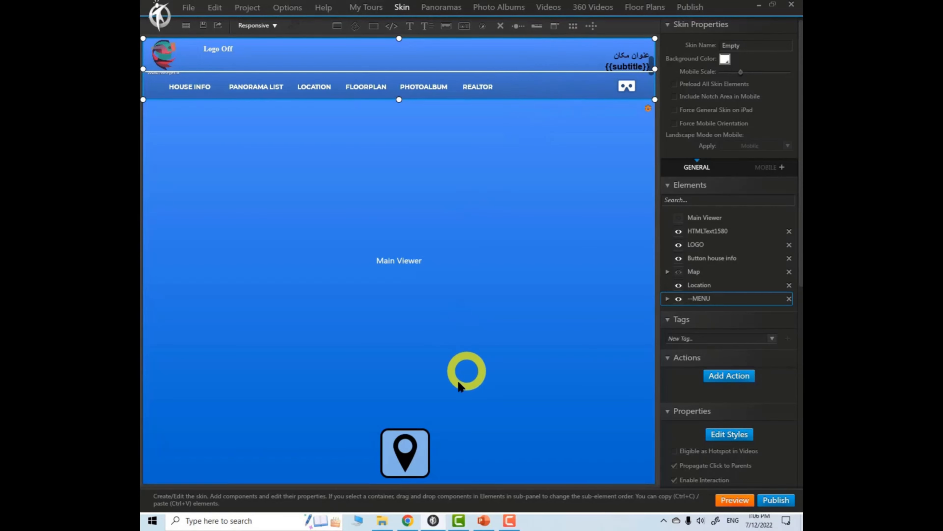
Step: Delete the Location and Map elements and move the menu bar to the lower edge of the skin
click(419, 455)
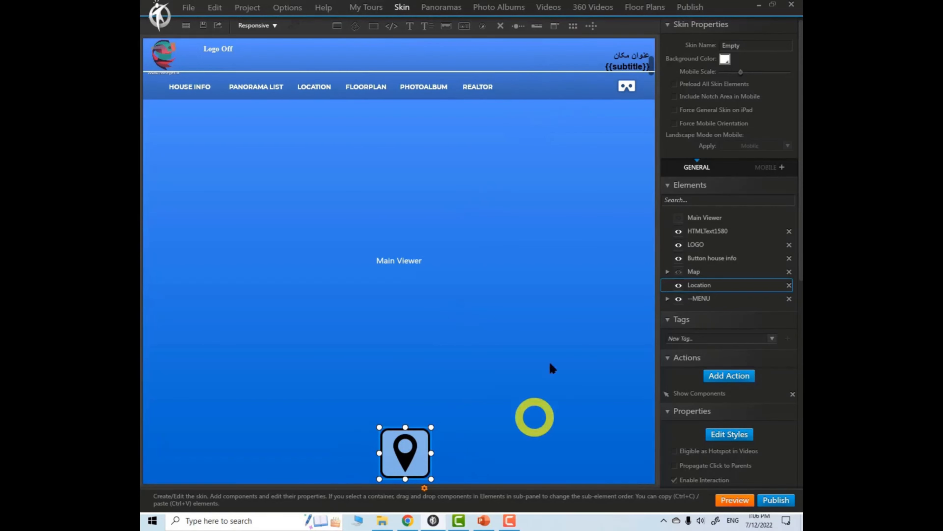
click(789, 285)
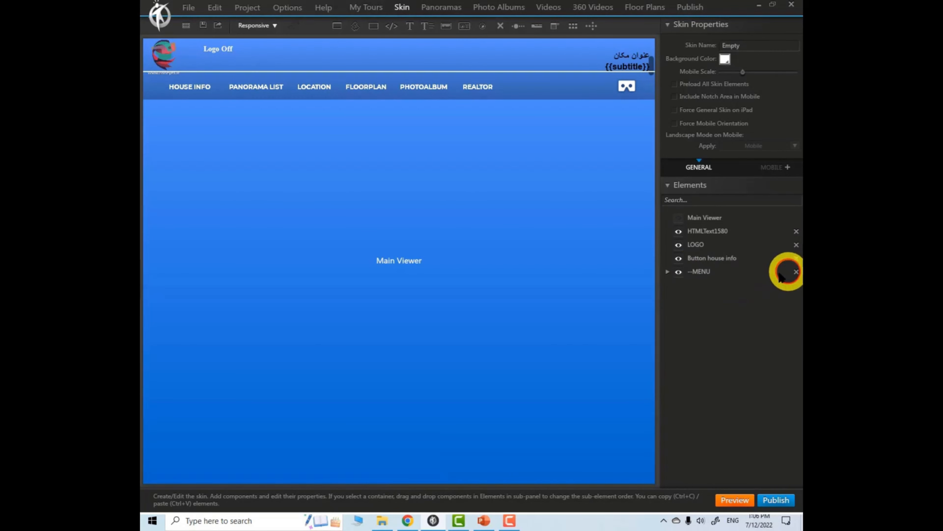
click(701, 271)
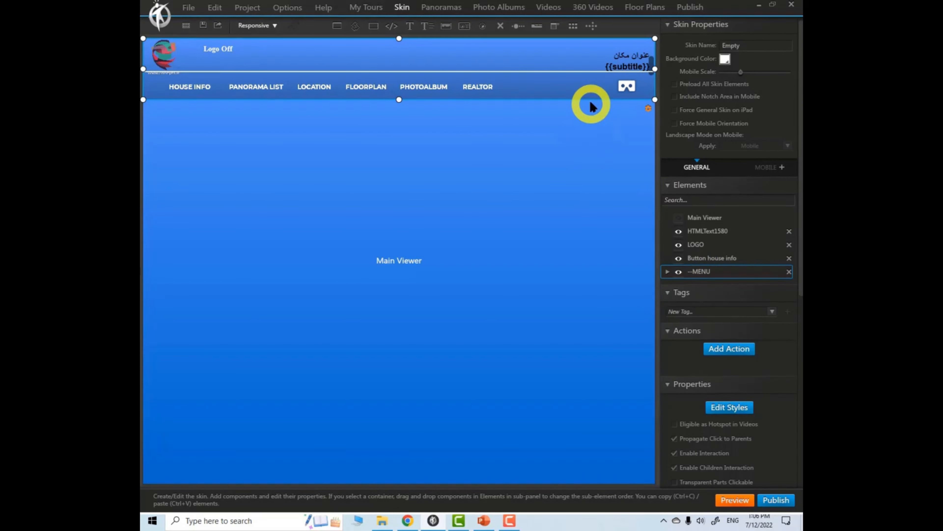
drag(596, 98, 596, 488)
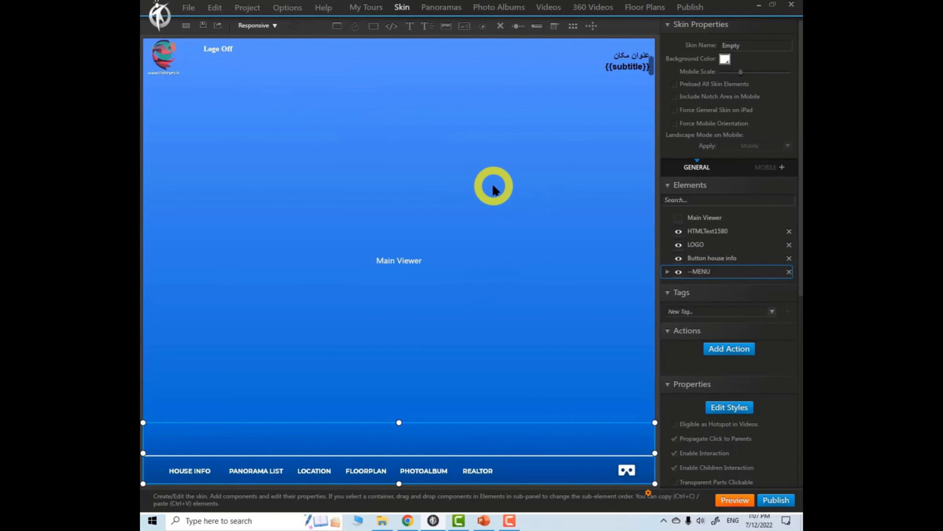
click(495, 189)
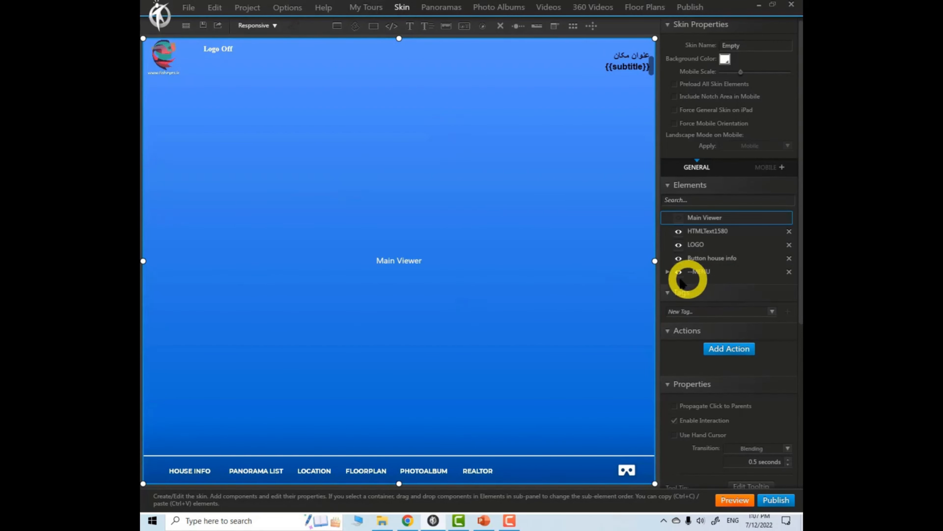
Step: Rename the --MENU container as --MyMENU and select its white line child element
click(668, 272)
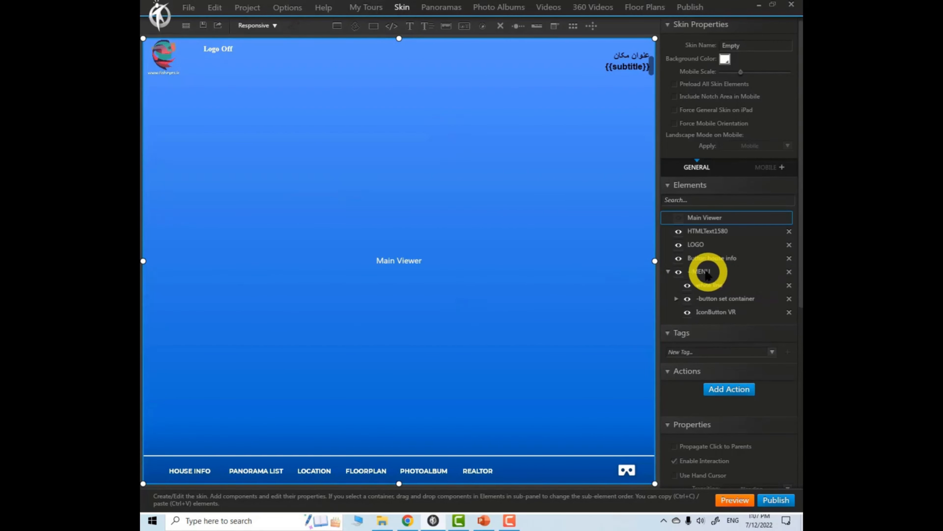
click(726, 273)
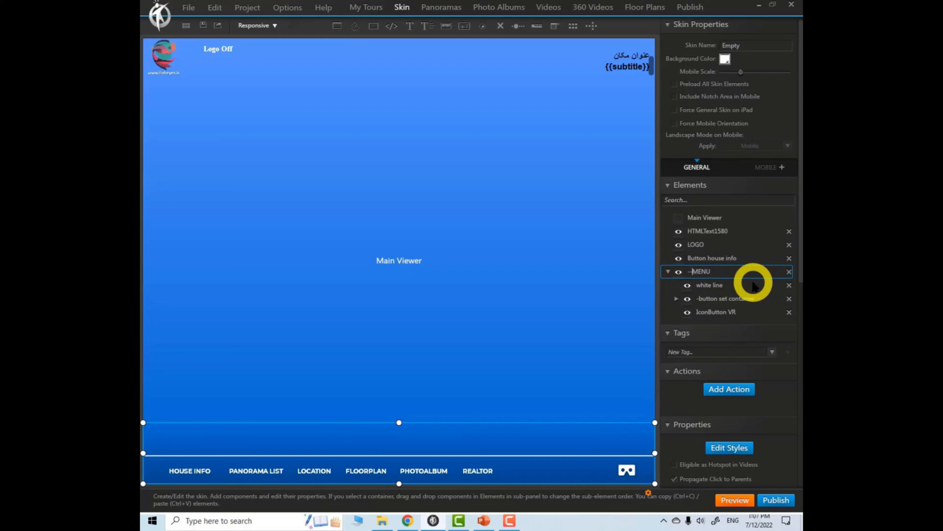
text(My)
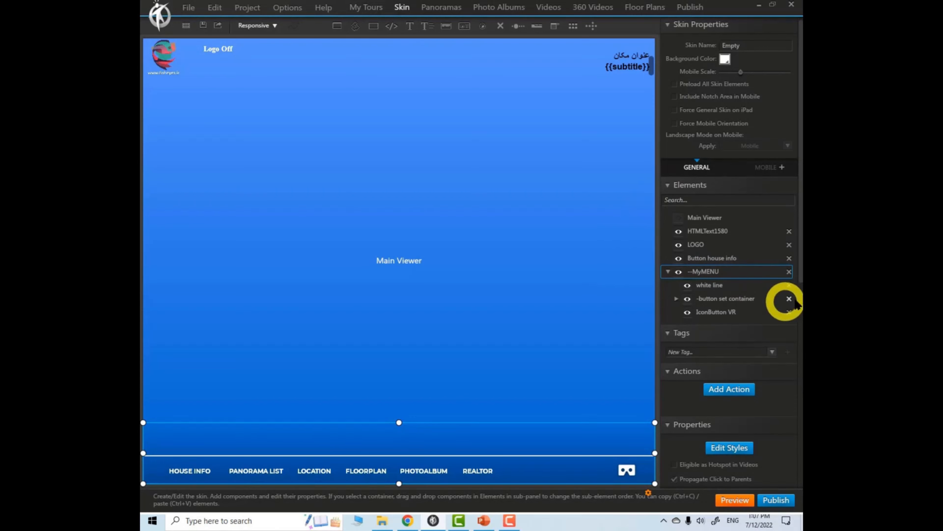
click(704, 287)
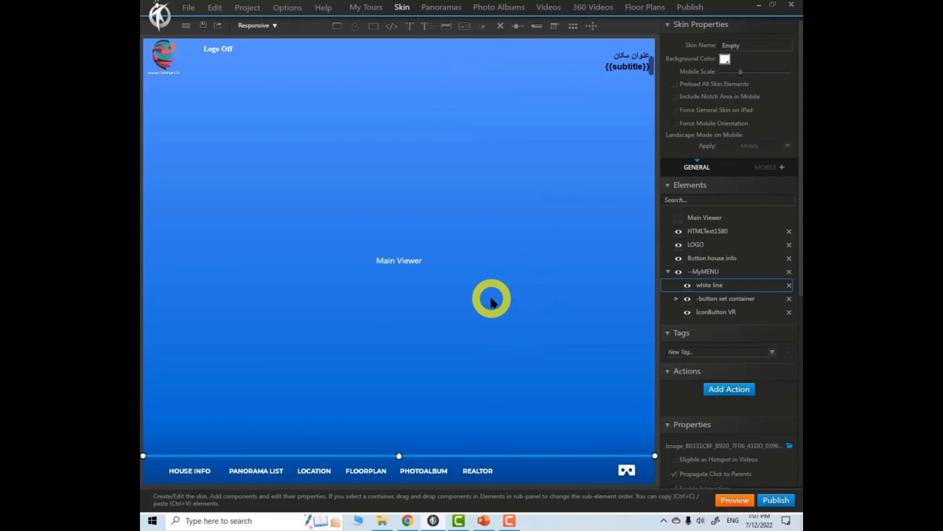
Step: Switch to PowerPoint and draw a white horizontal line about 6.69 inches long above the location icons
click(484, 520)
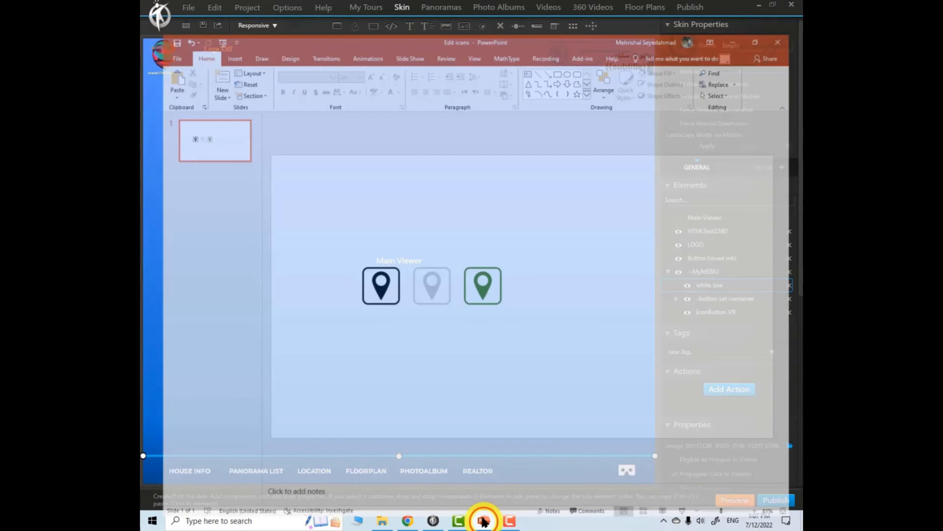
click(538, 41)
drag(313, 168, 580, 168)
click(433, 54)
click(405, 143)
Step: Save the line as a PNG picture named White Line in the icons folder
right_click(580, 168)
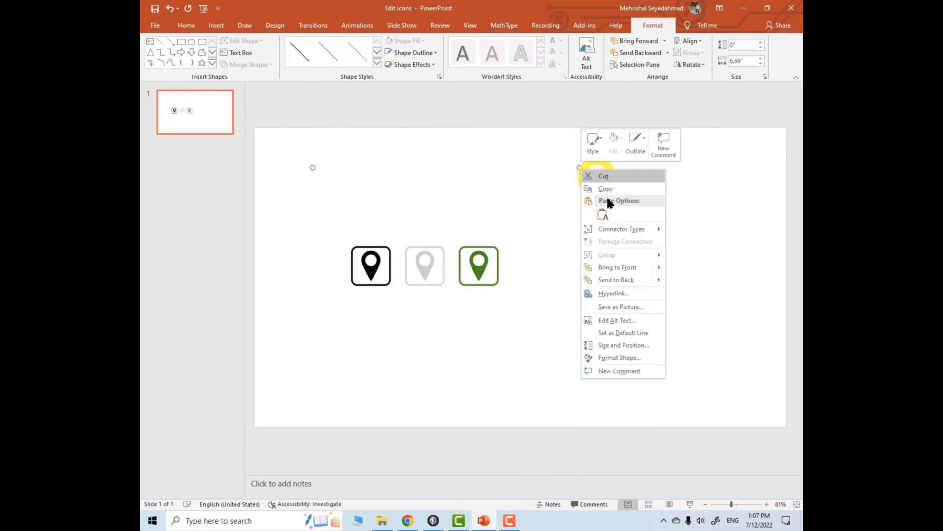
click(621, 306)
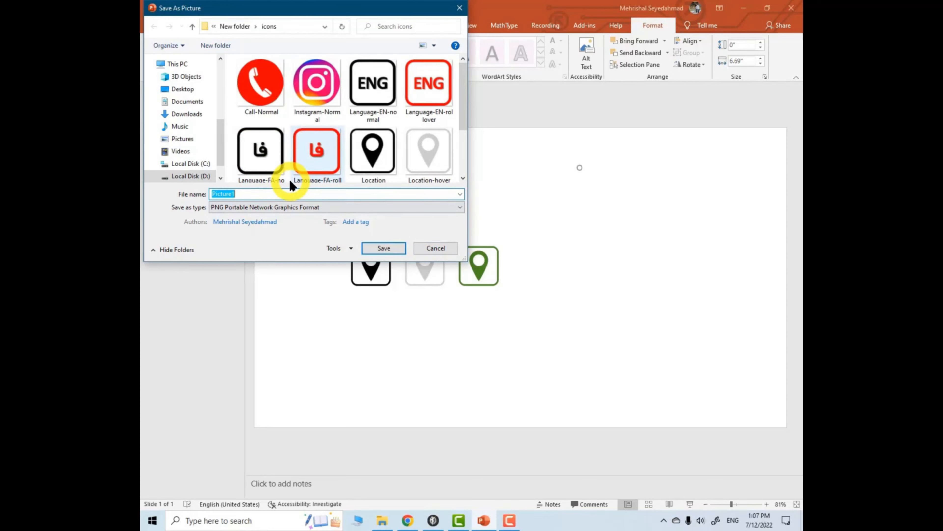
text(W)
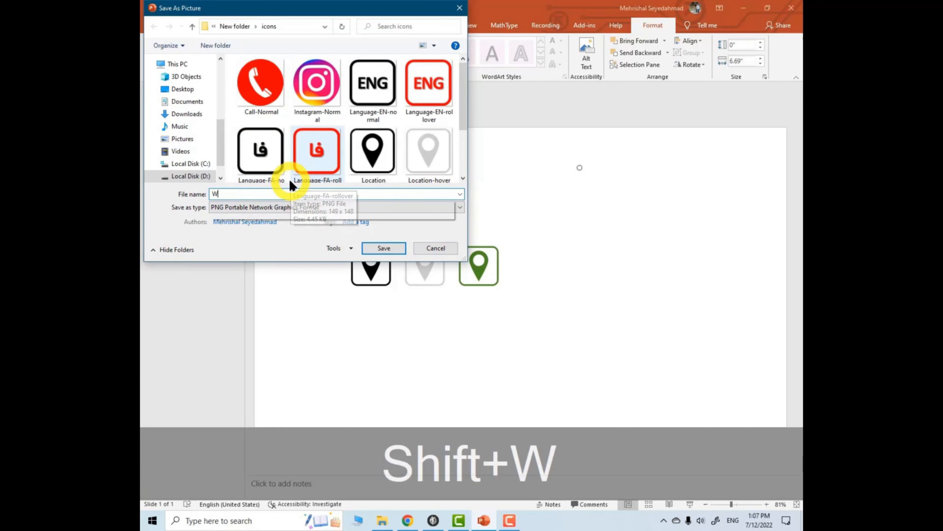
text(hite)
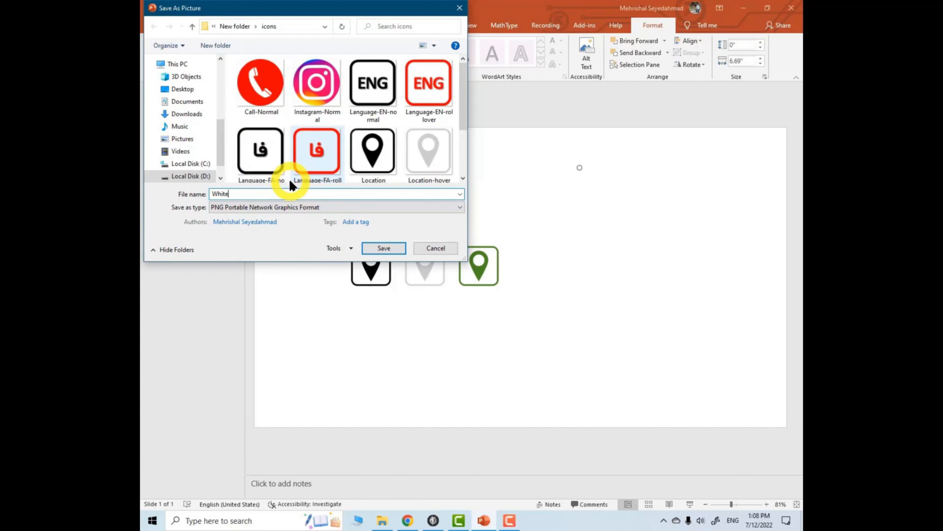
text( Line)
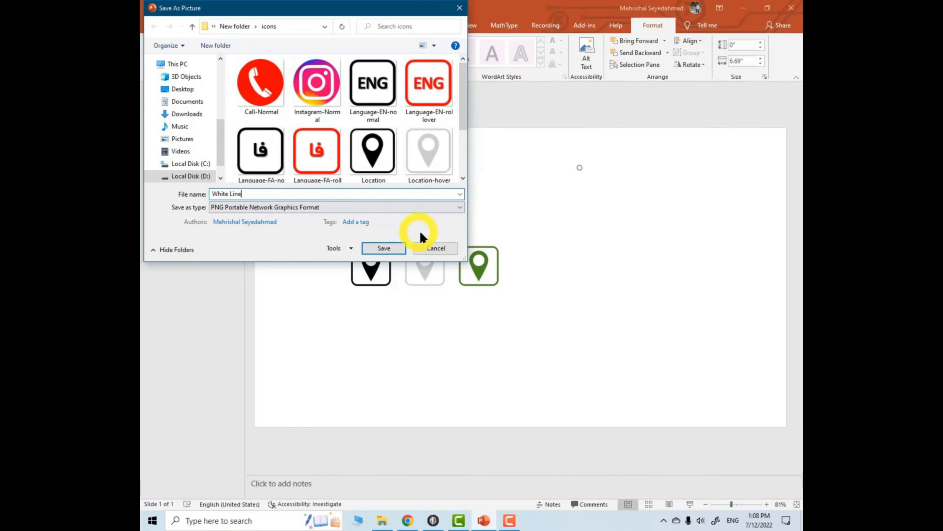
click(383, 248)
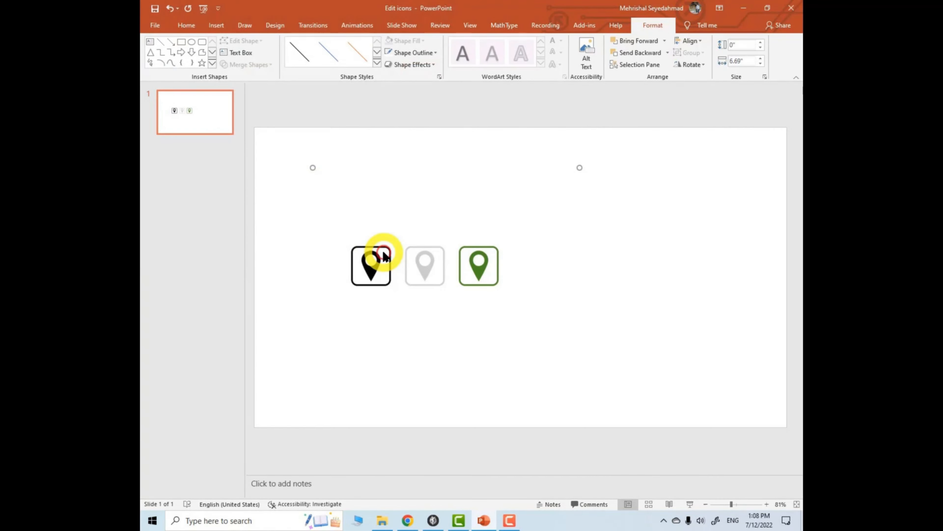
Step: Switch back to 3DVista and add the White Line picture to the skin as an image element
click(743, 8)
click(451, 207)
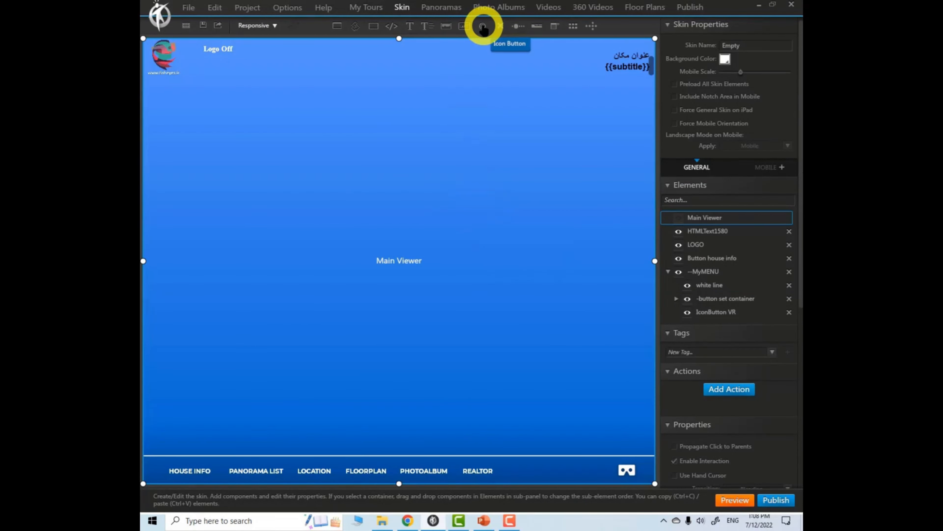
click(447, 26)
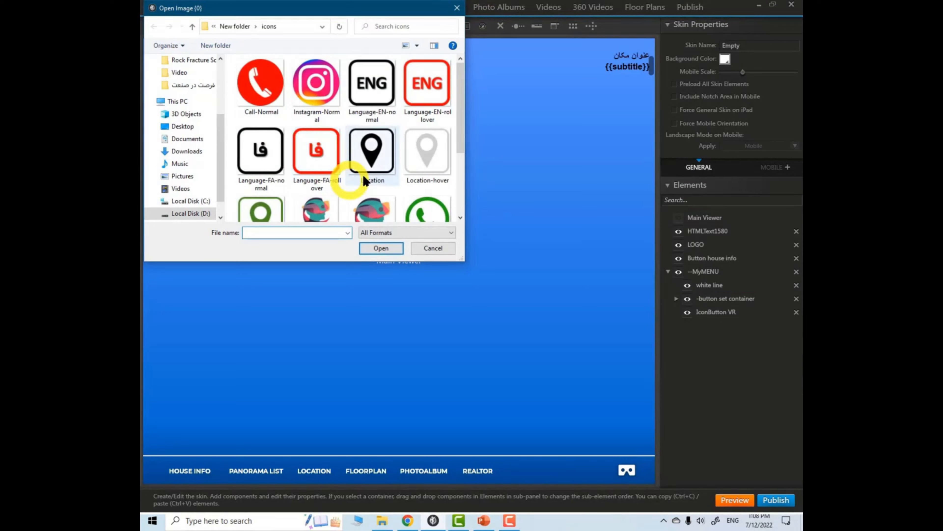
scroll(345, 179, down, 3)
click(262, 201)
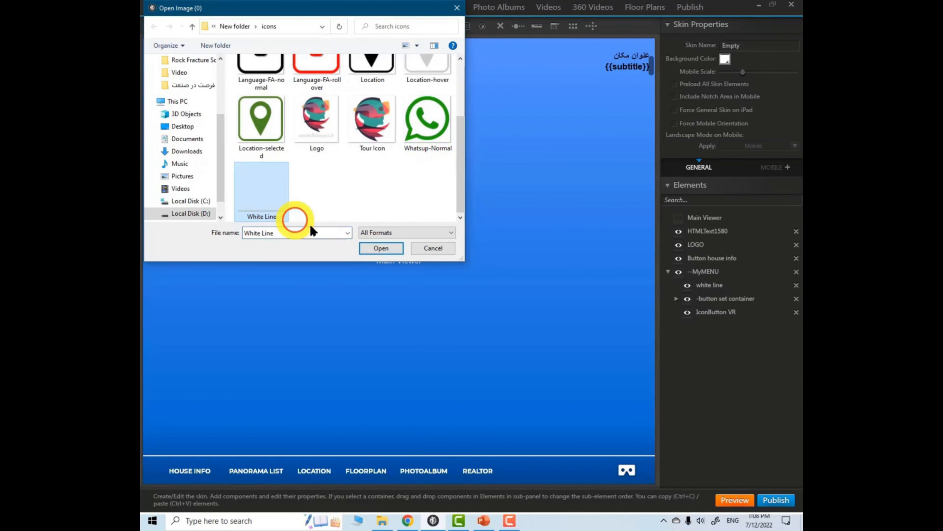
click(383, 248)
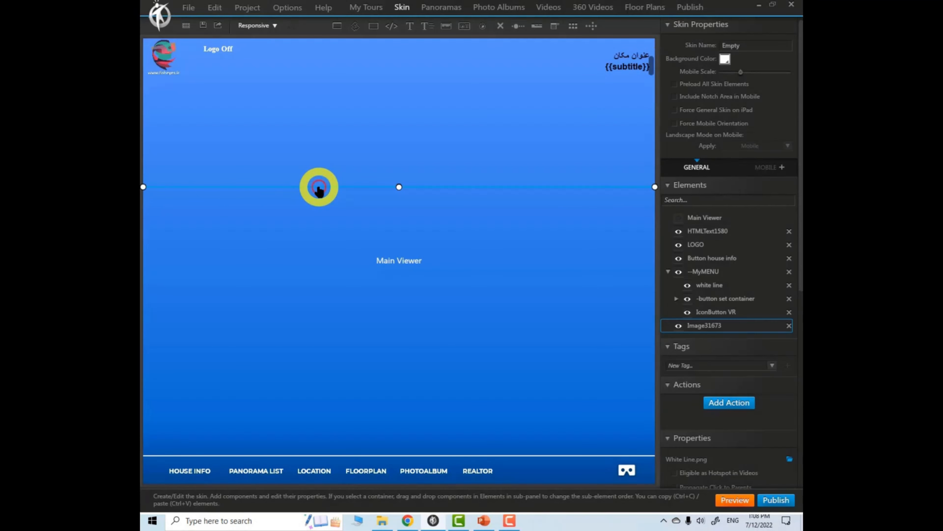
Step: Rename the added line image element as White Line
click(431, 318)
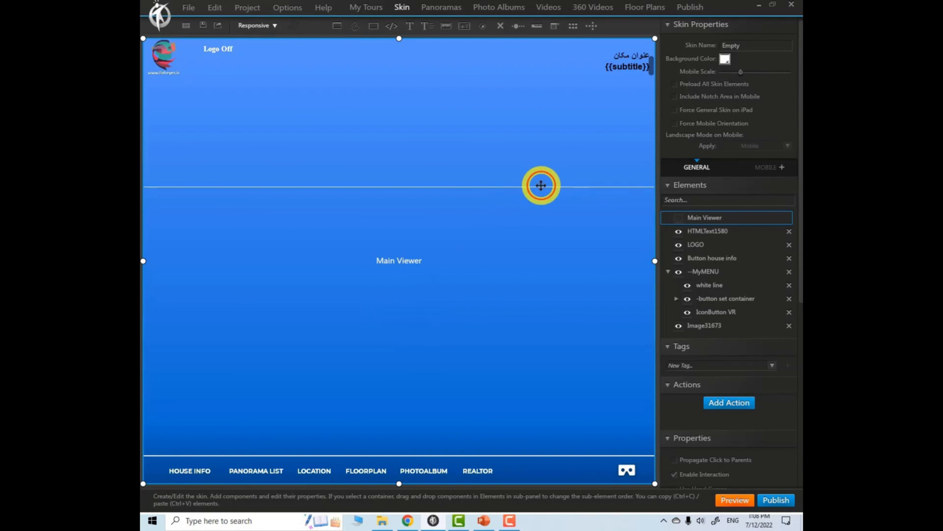
click(705, 327)
click(708, 327)
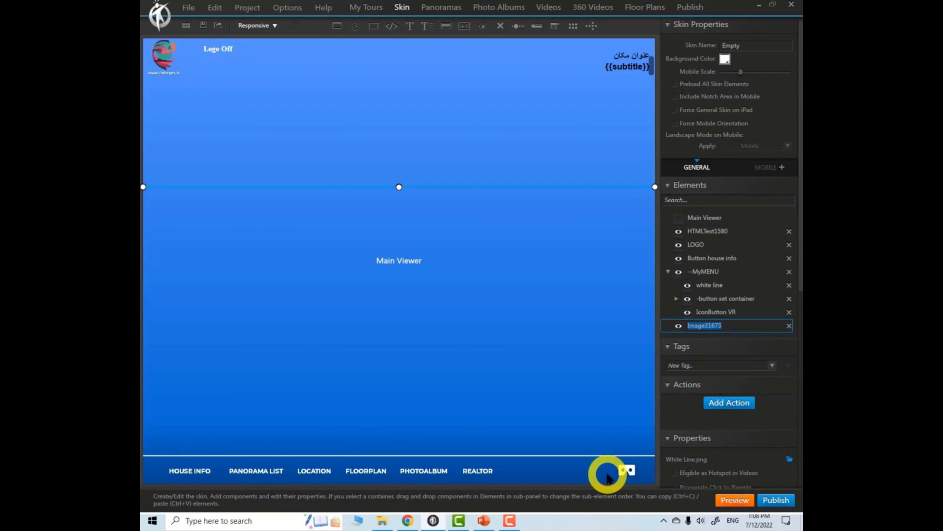
text(White Line)
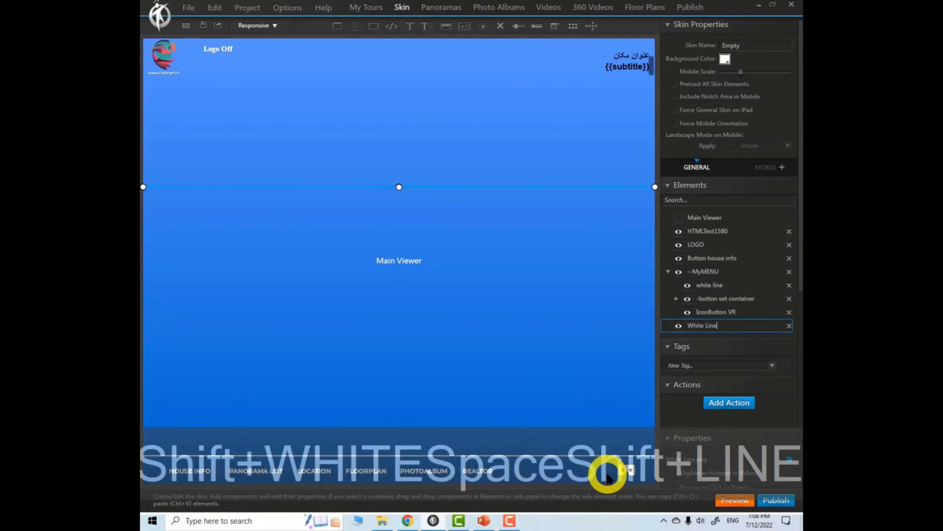
key(Return)
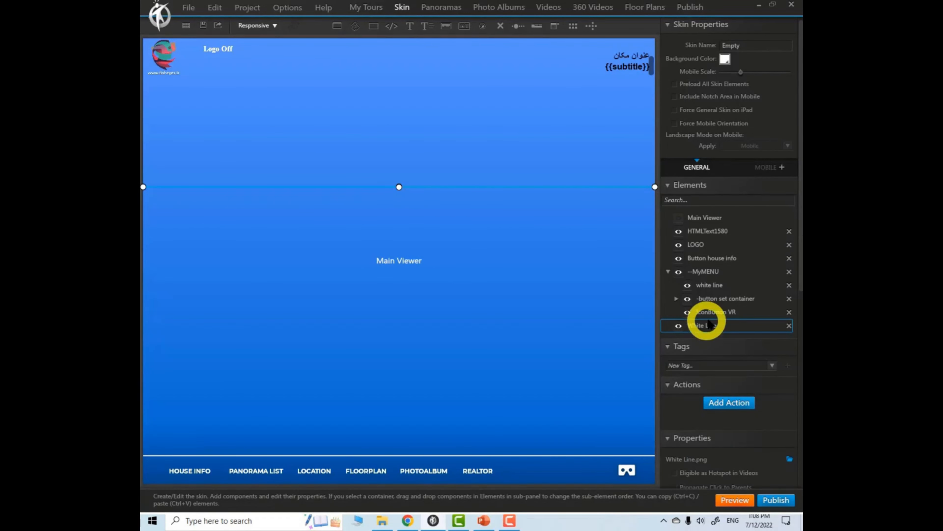
Step: Compare the added White Line image with the menu's own line and delete the added image
click(496, 454)
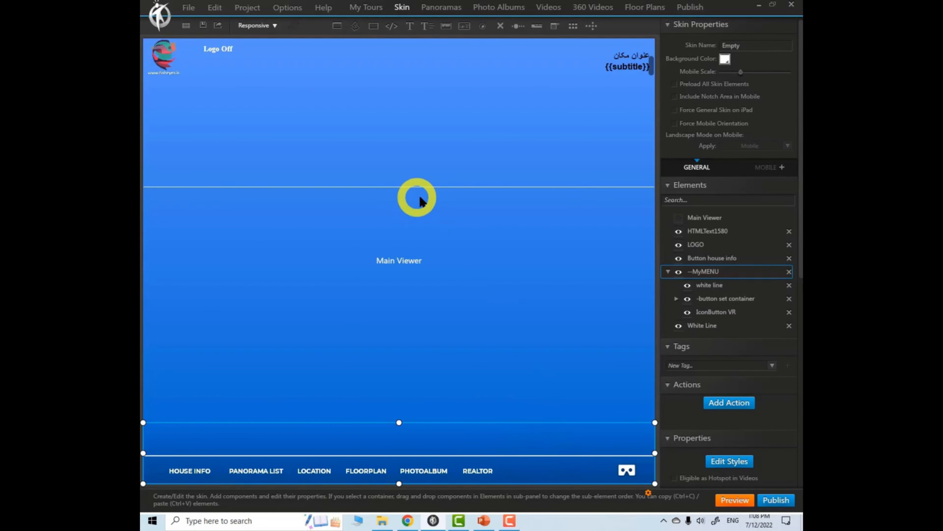
click(426, 187)
click(788, 326)
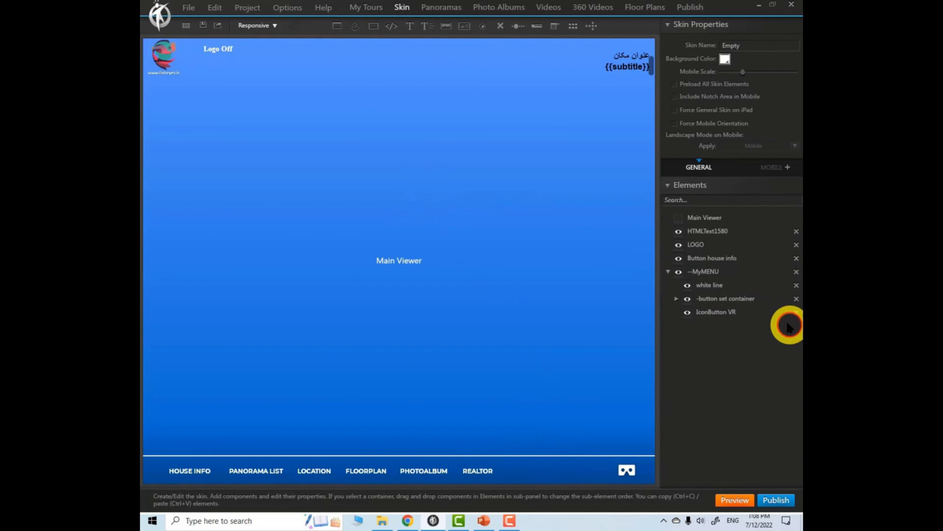
Step: Examine the --MyMENU container's structure, including the button set container, its child buttons, the house info button and the VR icon button
click(494, 459)
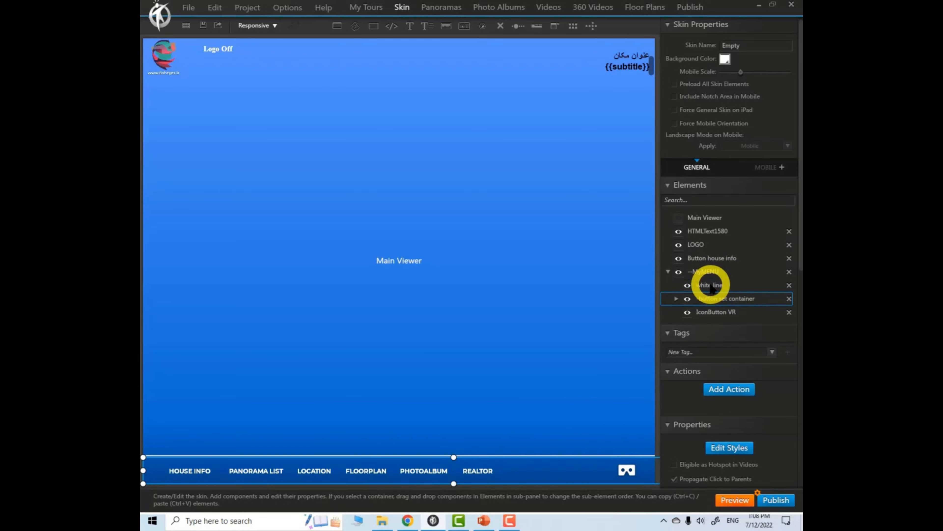
click(704, 271)
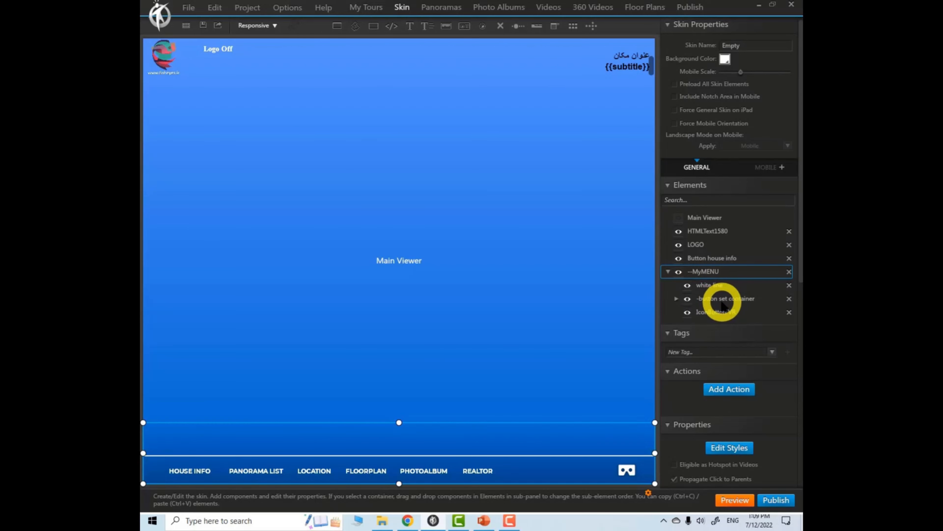
click(720, 299)
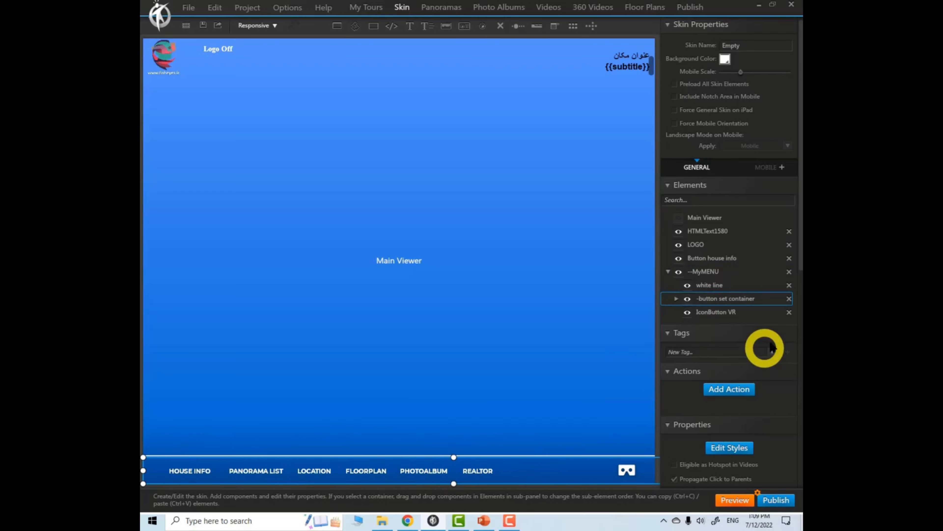
click(721, 314)
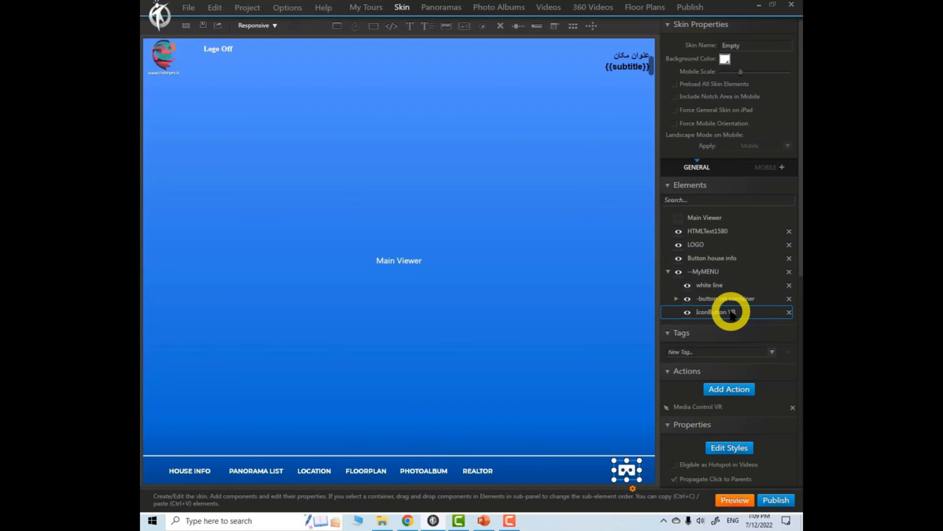
click(723, 300)
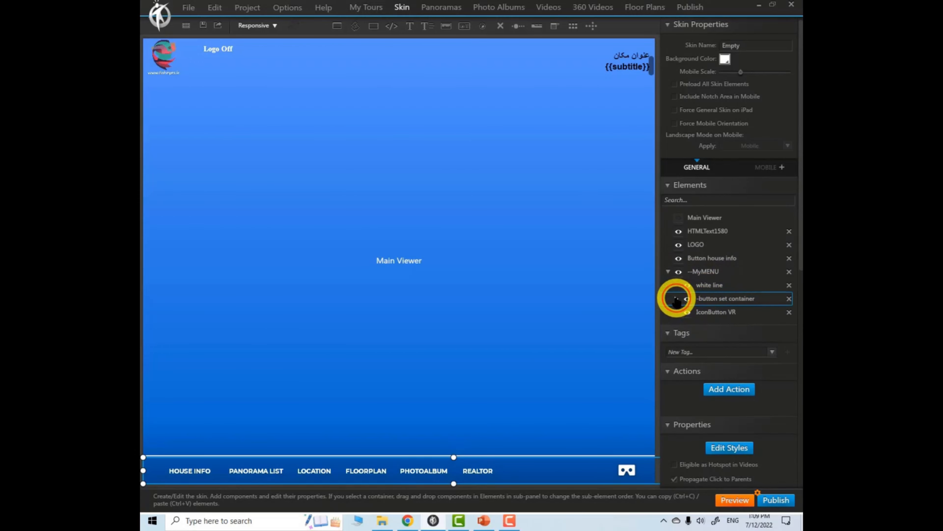
click(676, 299)
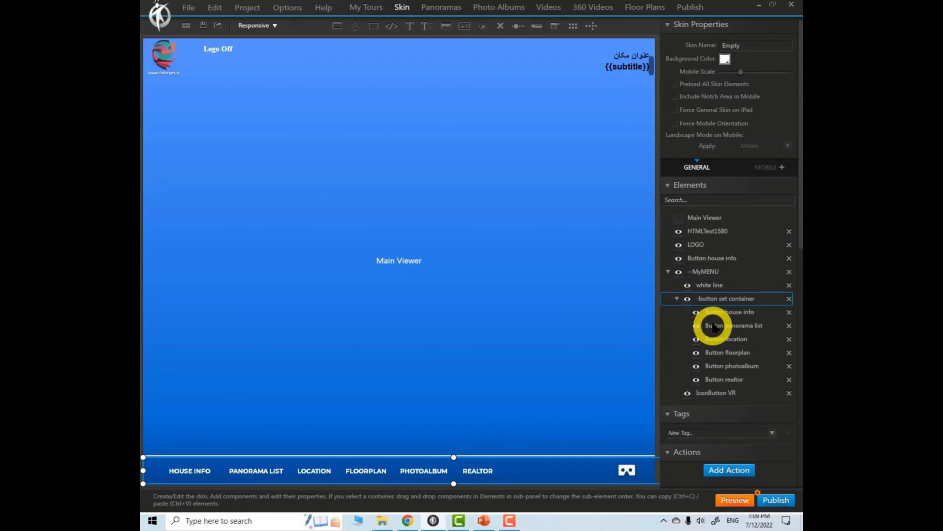
click(731, 298)
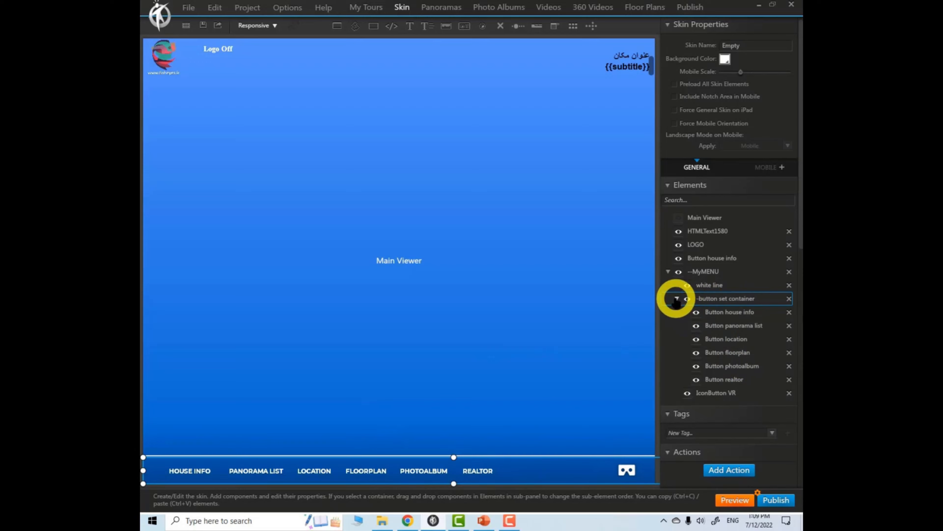
click(676, 298)
click(716, 314)
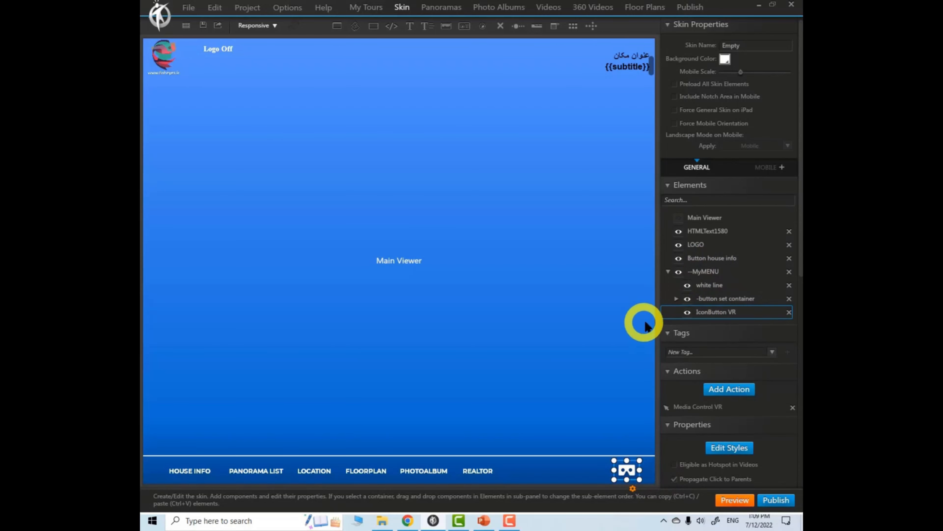
click(676, 299)
click(730, 313)
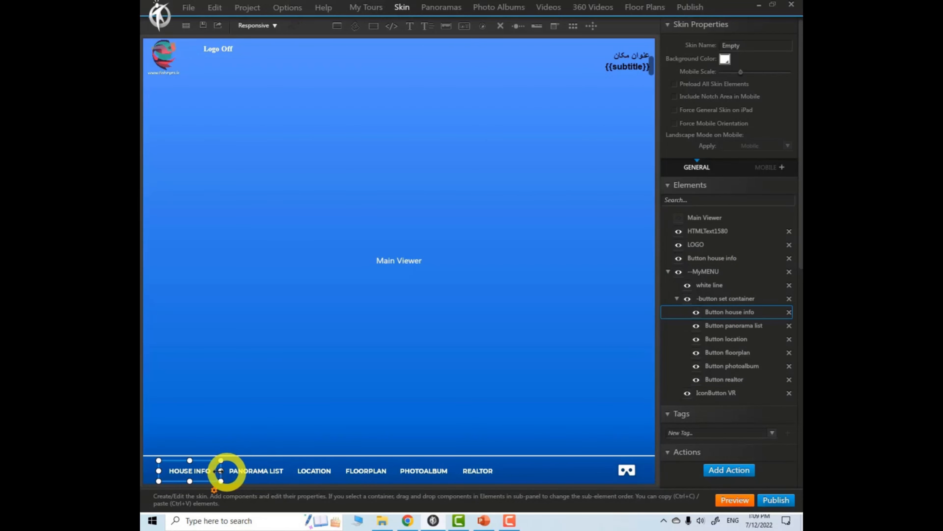
Step: Change the label of the house info button in the menu container to GALLERY INFO
click(714, 313)
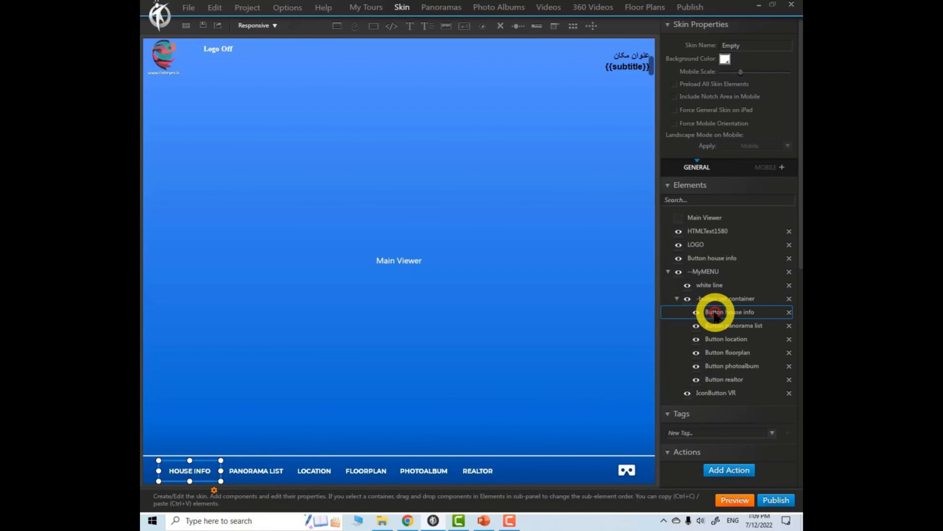
double_click(734, 313)
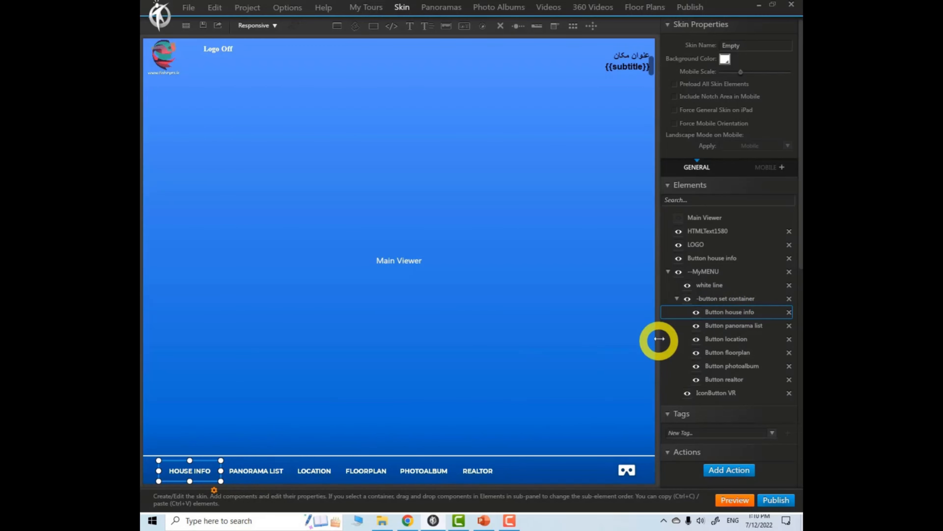
drag(798, 178, 799, 351)
click(729, 201)
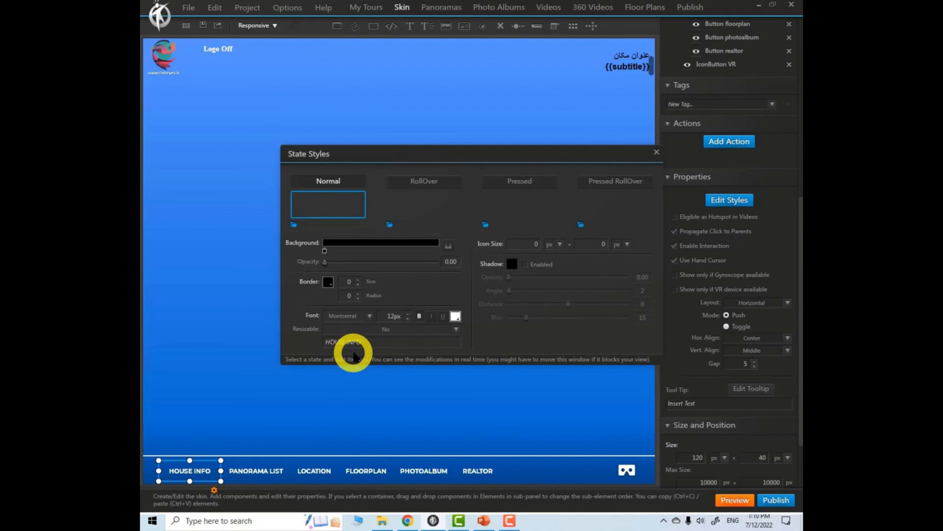
double_click(335, 341)
key(Caps_Lock)
text(GALL)
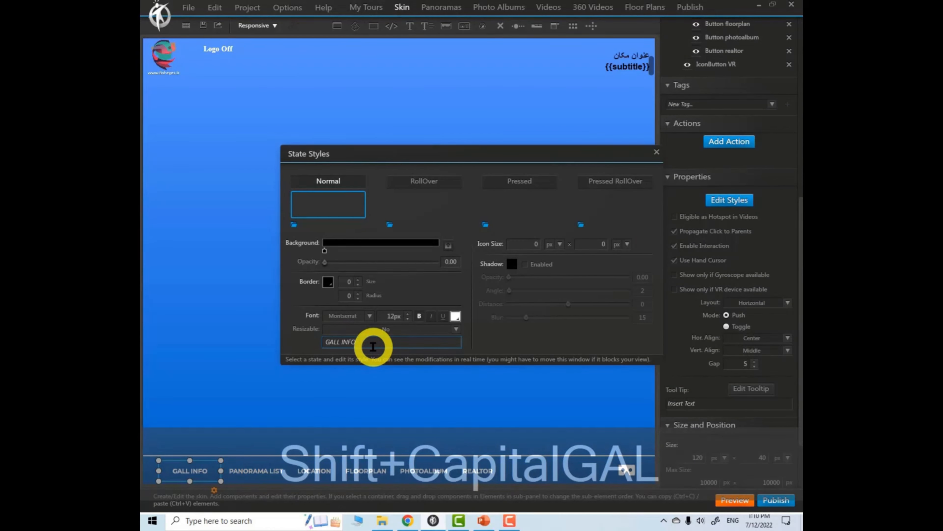
text(ERY)
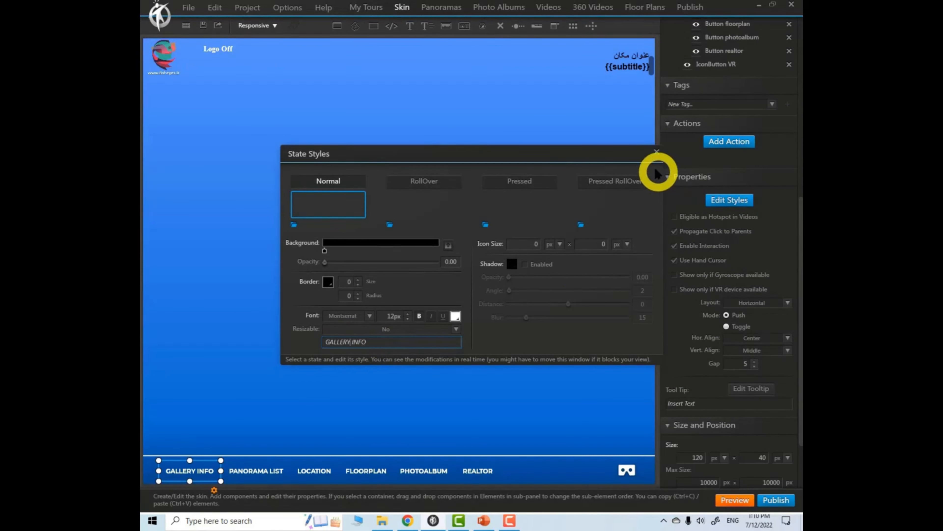
click(657, 151)
Step: Delete the realtor button from the menu's button set container
click(248, 472)
click(313, 471)
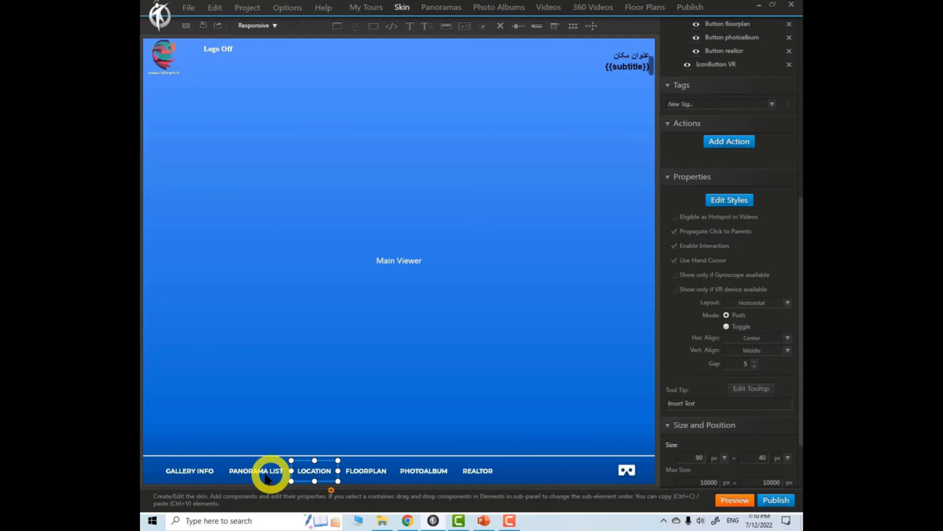
click(357, 472)
click(421, 474)
click(476, 470)
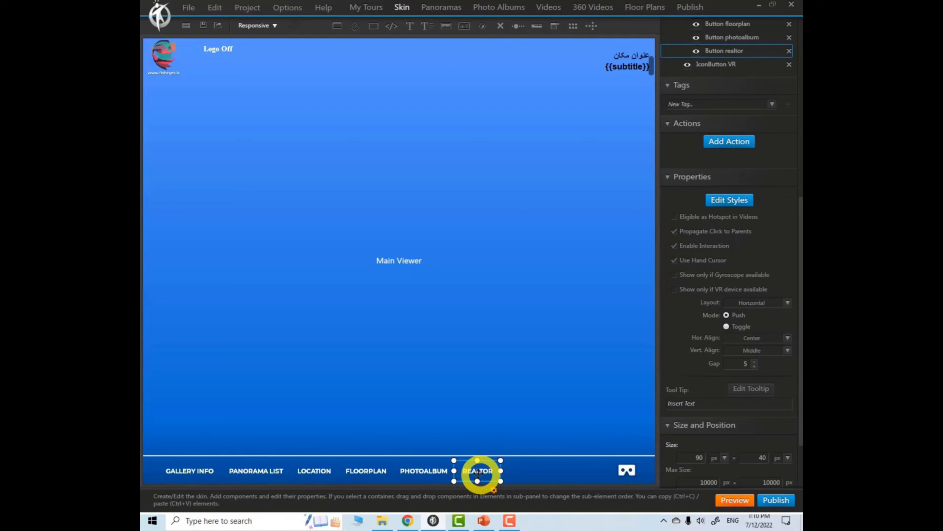
click(789, 51)
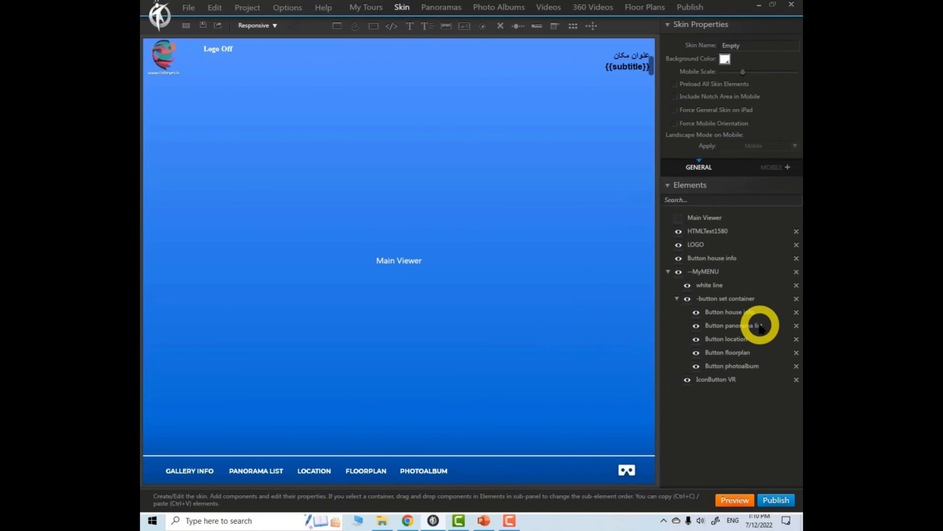
click(505, 469)
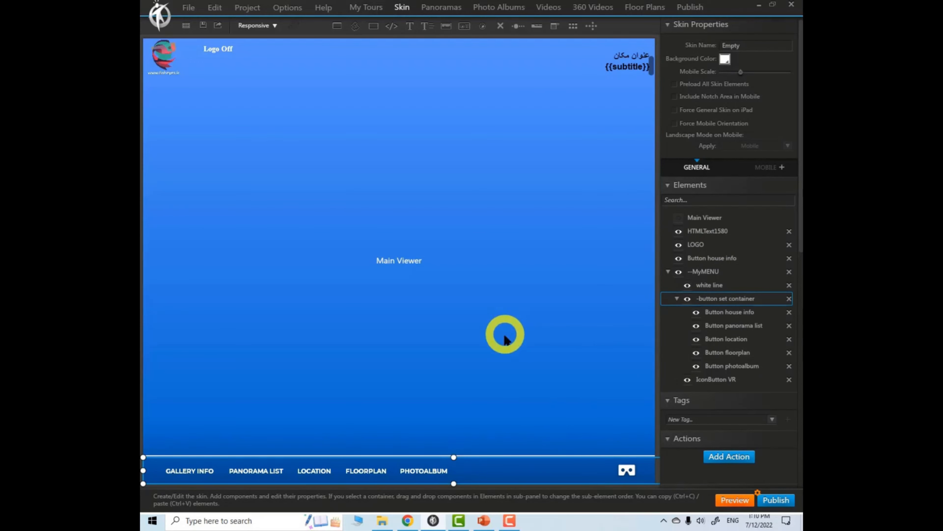
click(467, 450)
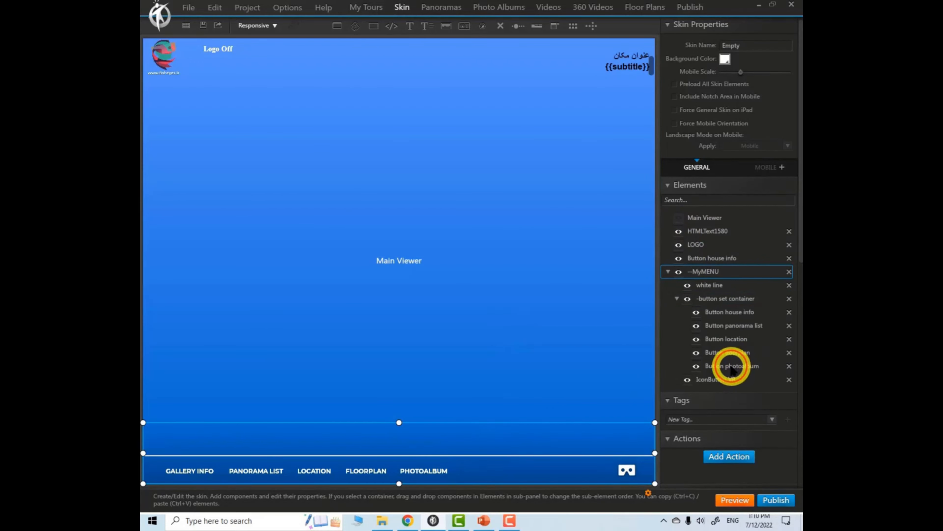
click(737, 366)
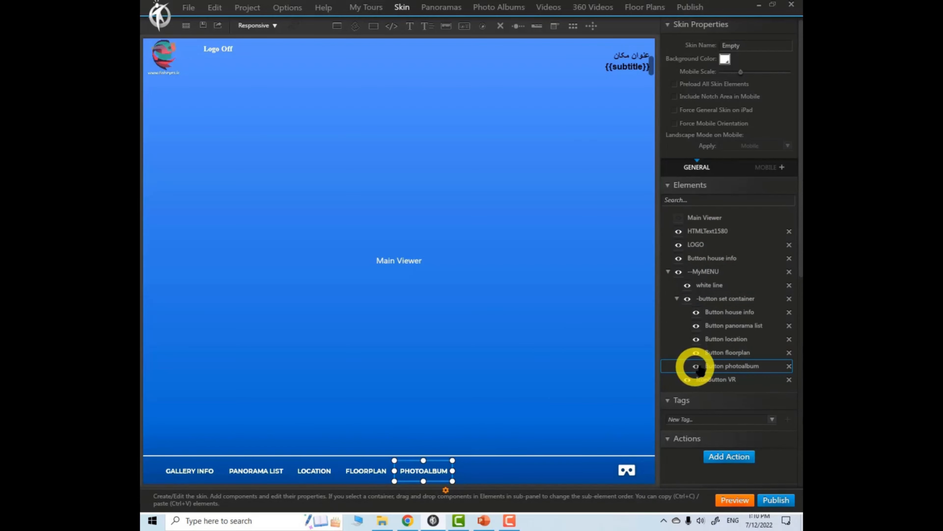
click(677, 299)
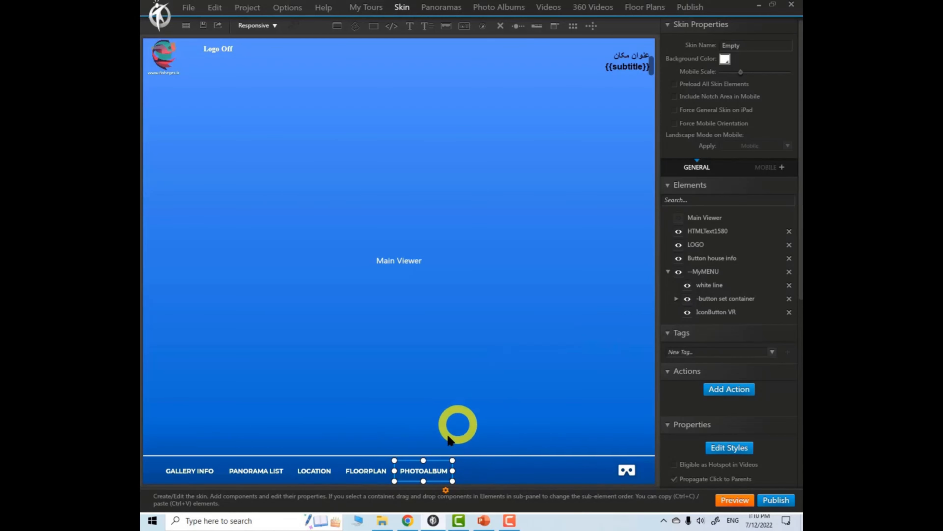
click(724, 391)
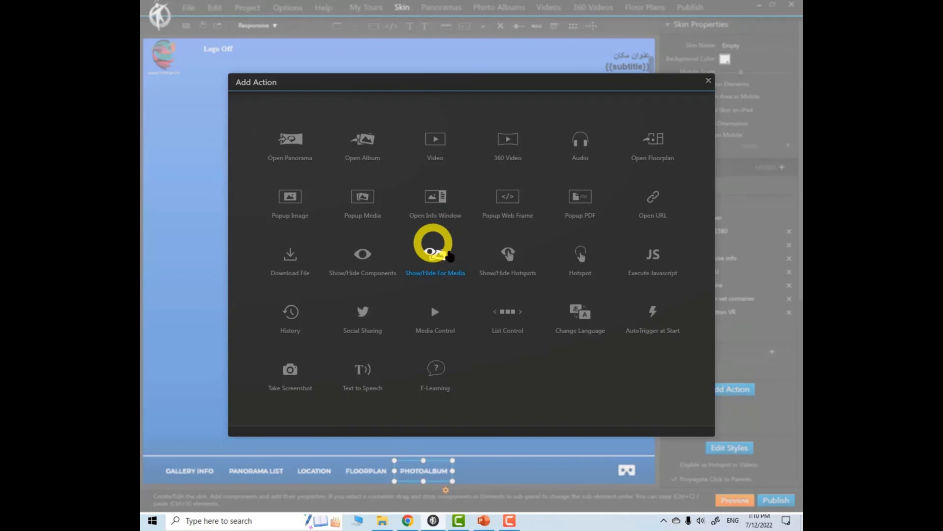
click(708, 80)
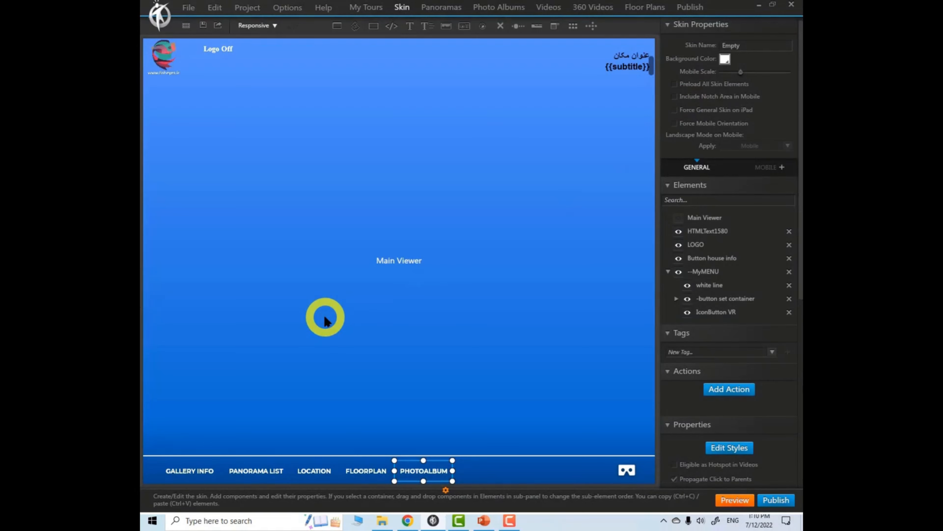
Step: Insert the Contact 4 template from the library's Contact family into the main viewer
click(504, 202)
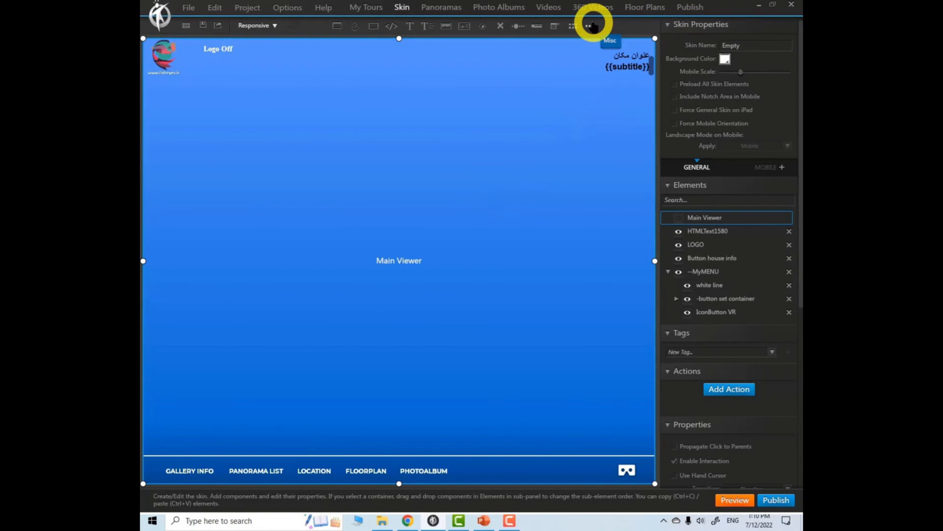
click(593, 25)
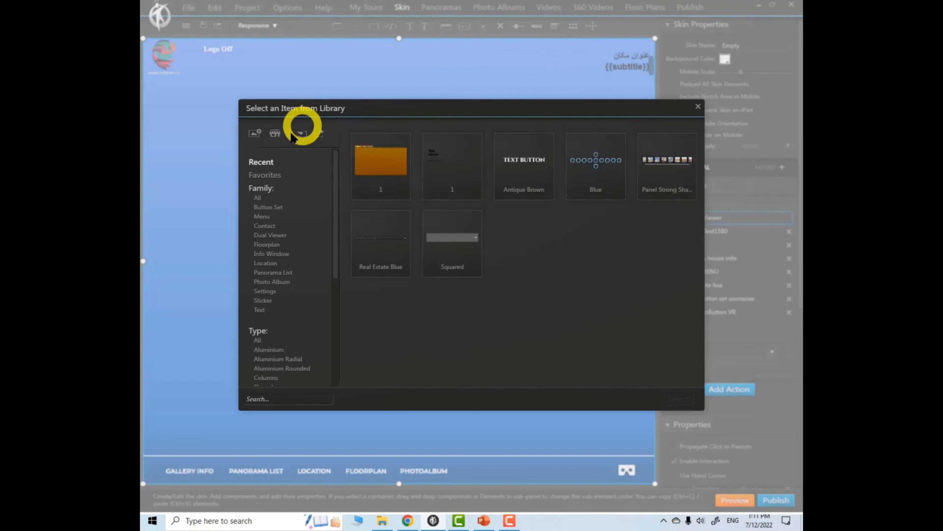
click(258, 197)
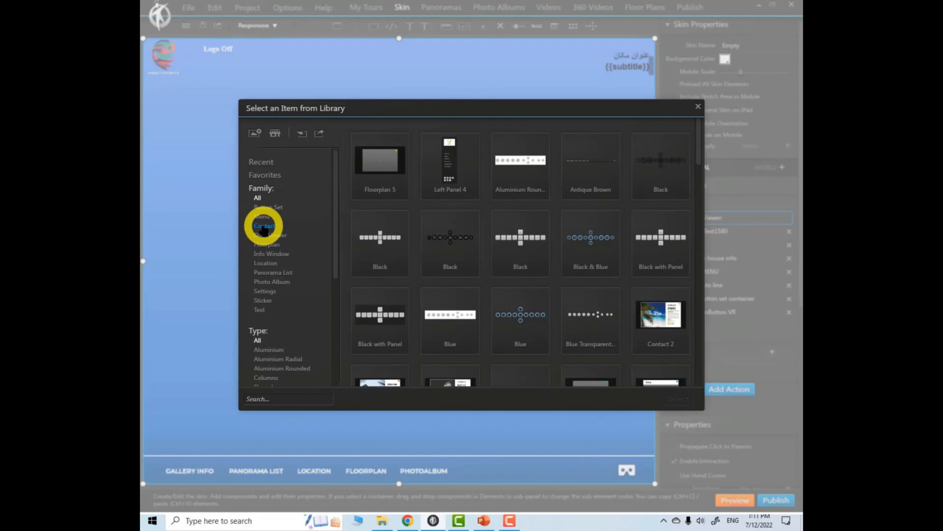
click(264, 226)
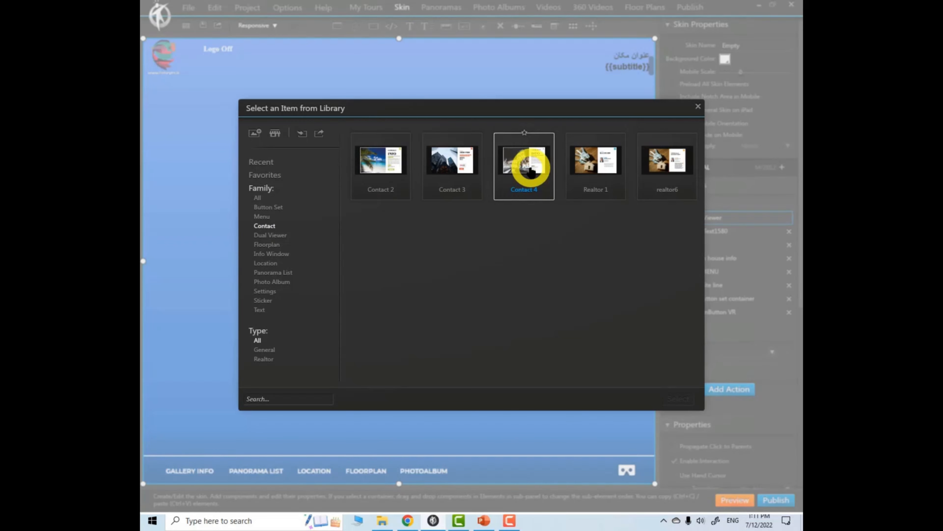
click(530, 172)
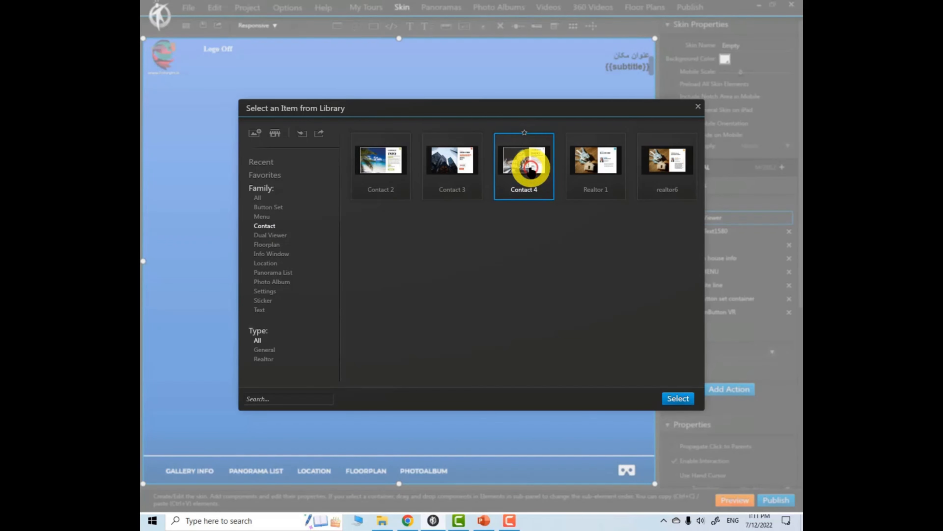
click(680, 399)
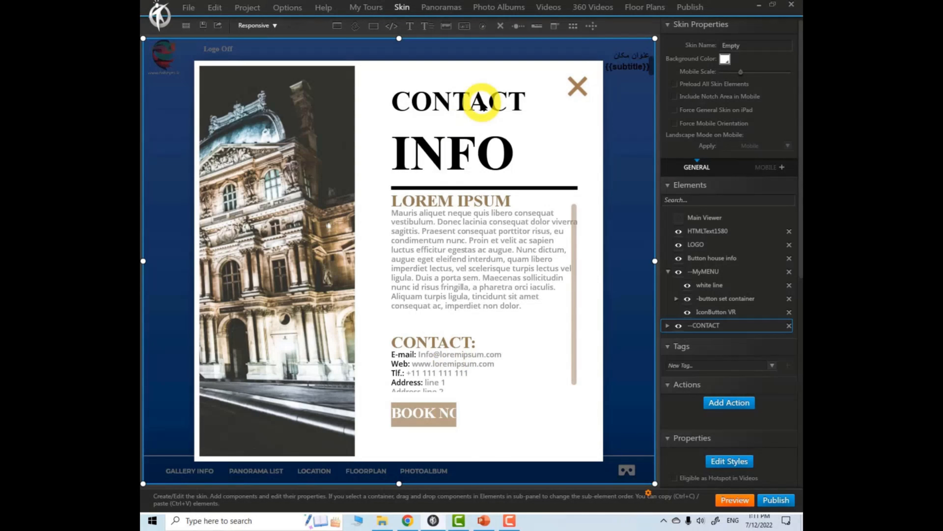
Step: Replace the word CONTACT in the inserted window's main heading with GALLERY
click(460, 98)
click(455, 152)
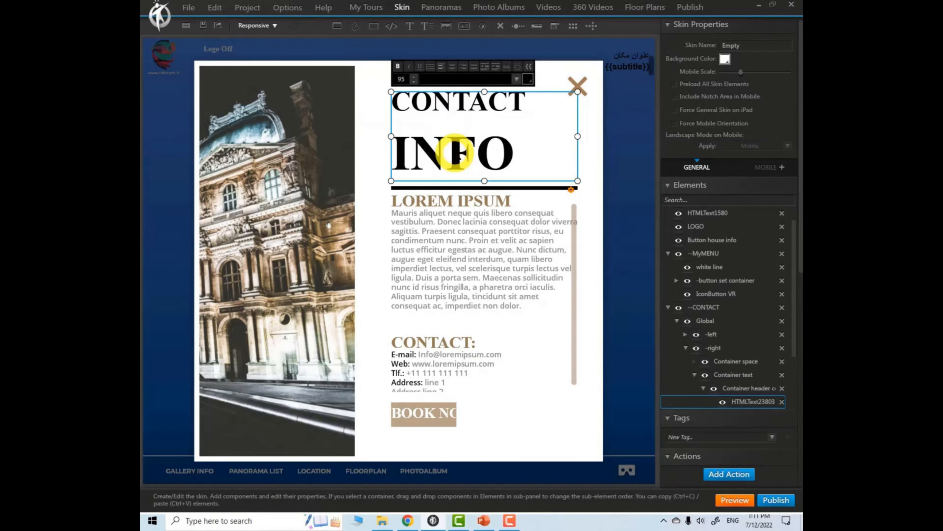
click(437, 102)
click(458, 136)
drag(798, 238, 795, 316)
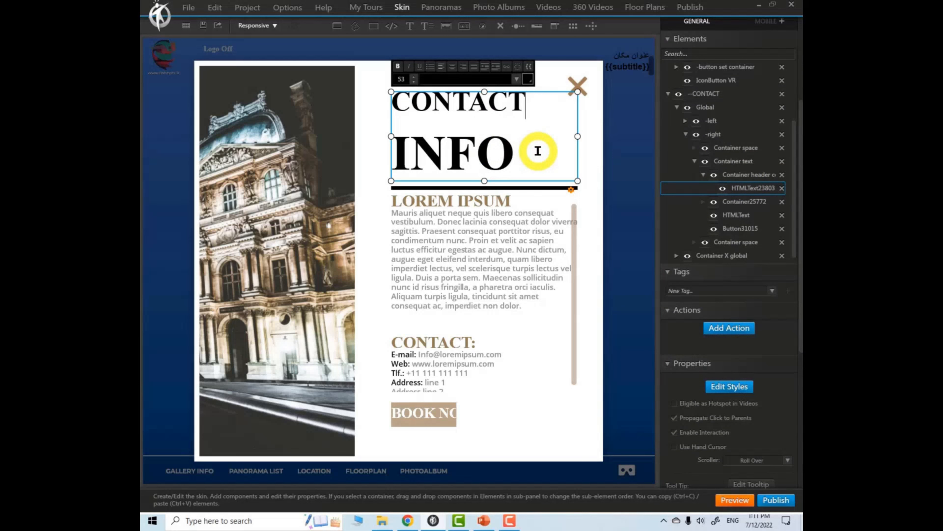
key(shift+Left)
key(shift+Left)
key(shift+Left)
key(shift+Left)
key(shift+Left)
key(shift+Left)
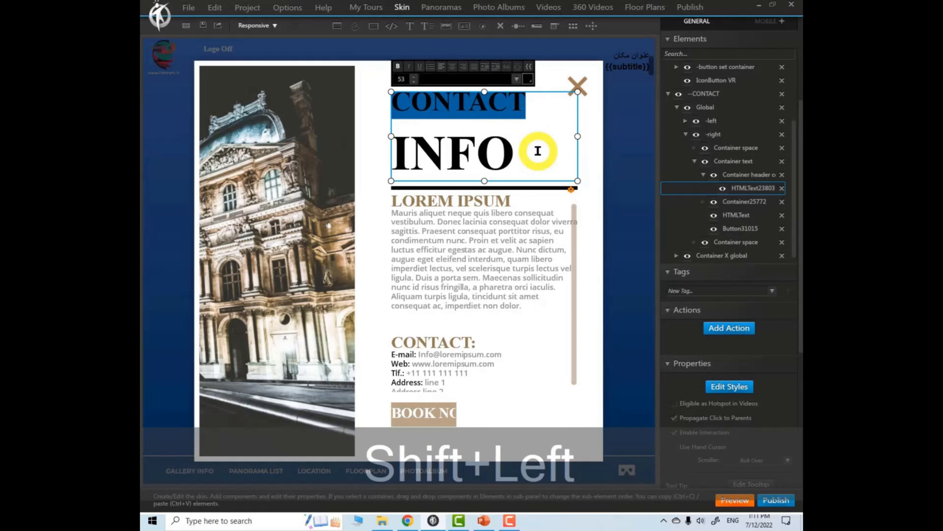
text(GALLERY)
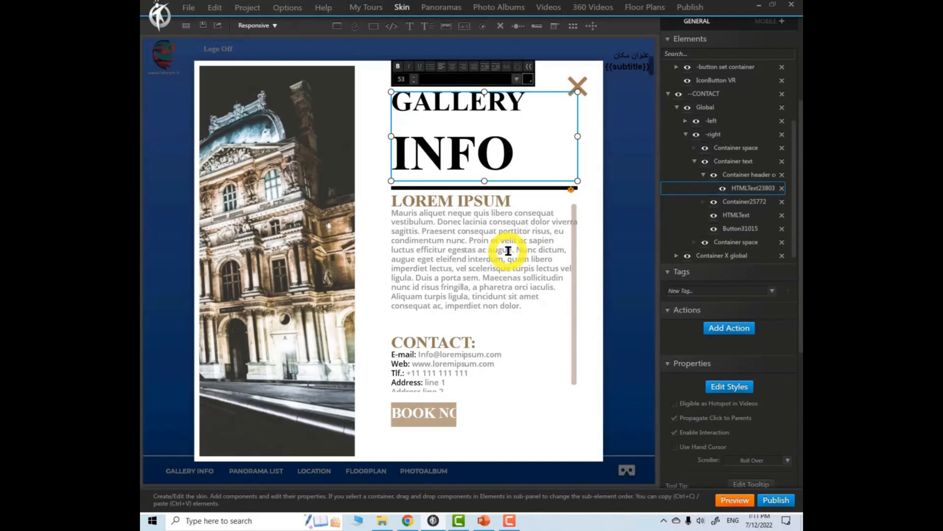
Step: Add an icon button using the Call-Normal image above the booking button and shrink its height to fit the info window
click(494, 248)
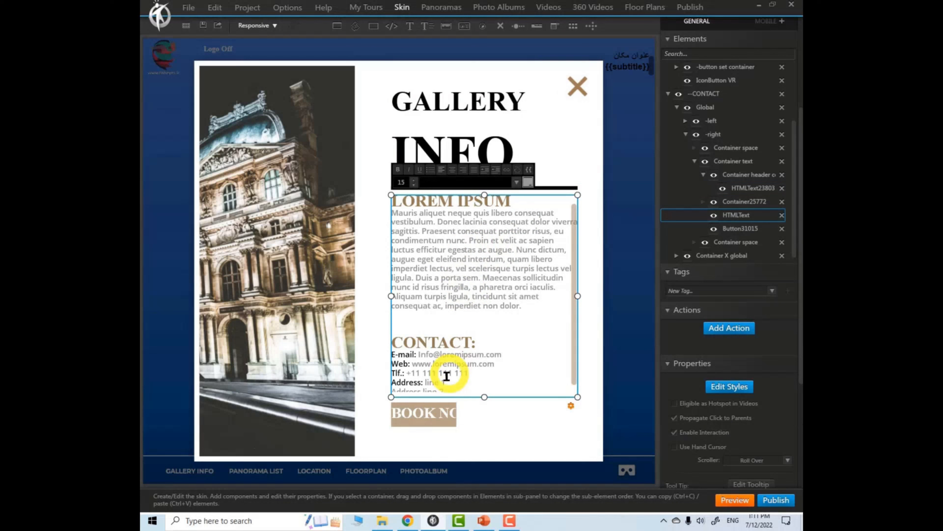
click(459, 421)
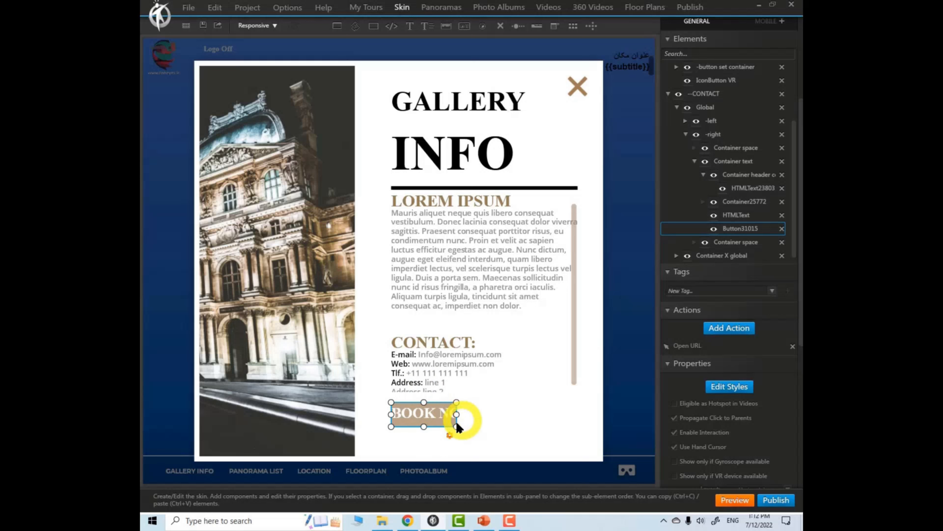
click(482, 27)
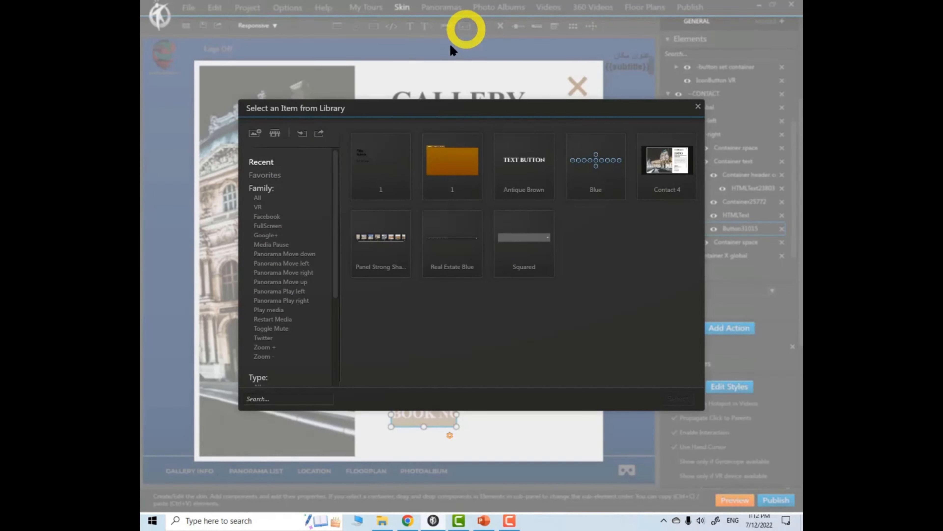
click(255, 132)
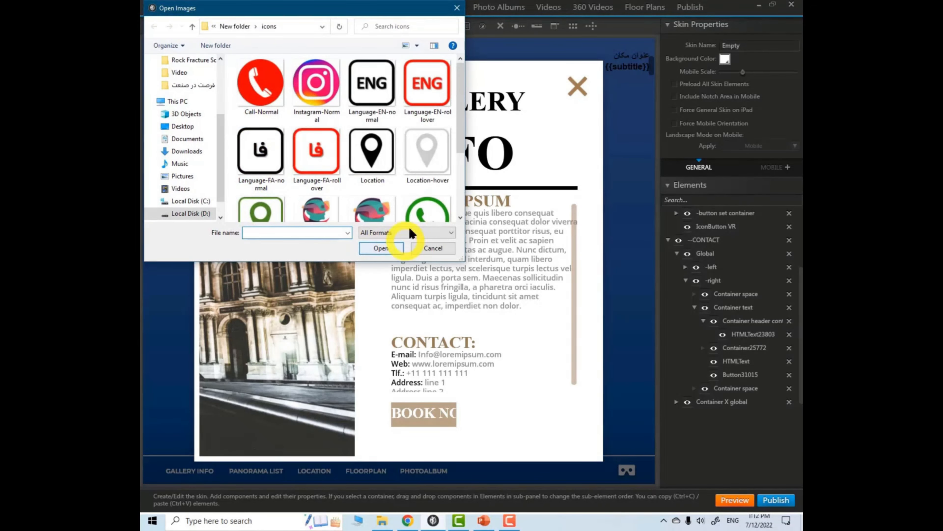
click(256, 92)
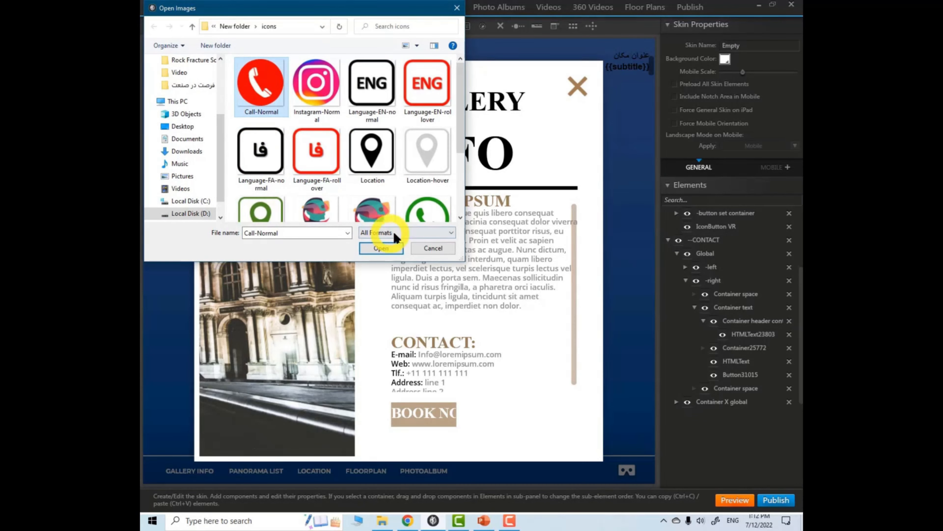
click(379, 248)
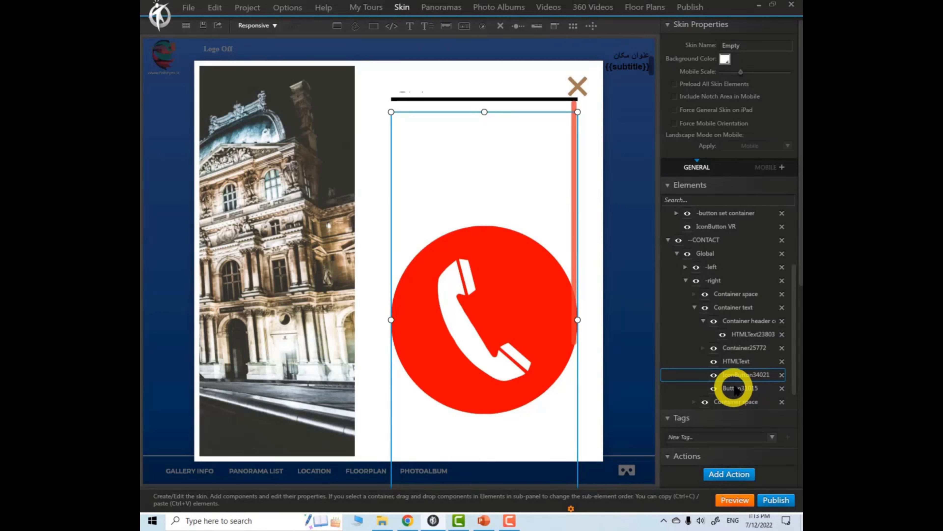
drag(485, 111, 484, 359)
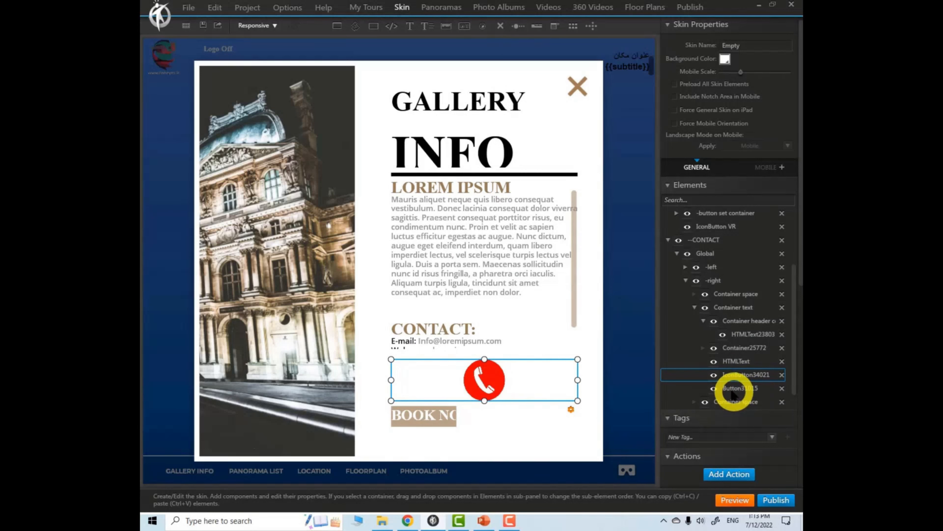
Step: Examine how the divider, call icon and booking button are nested in the contact window's text container
click(747, 349)
click(741, 348)
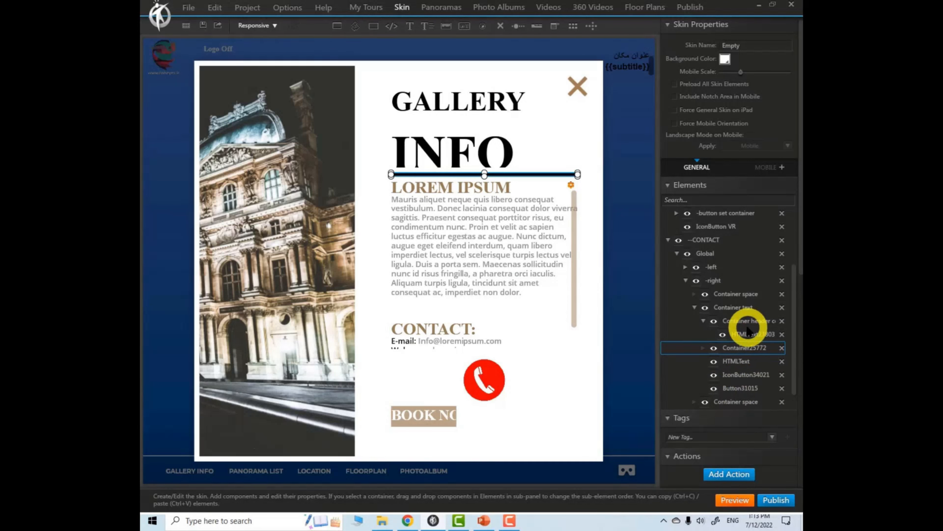
click(704, 321)
click(732, 376)
click(733, 376)
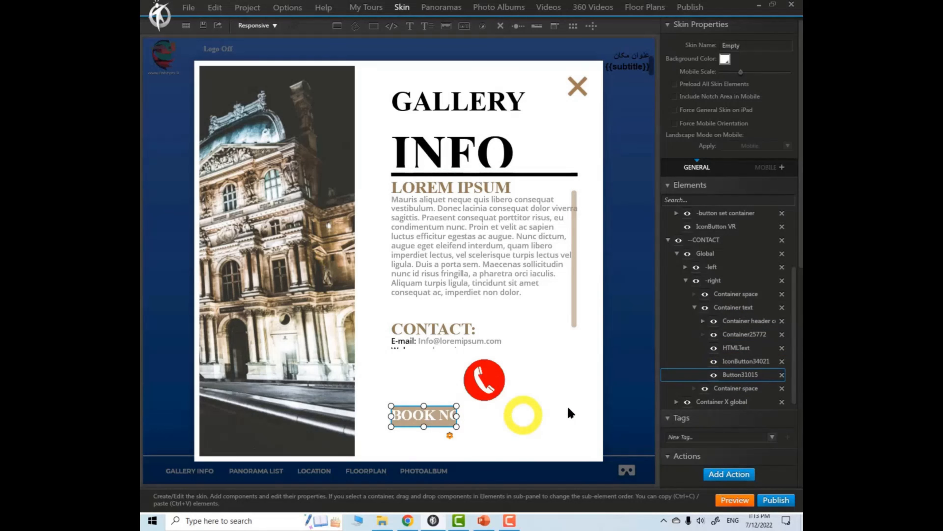
click(747, 361)
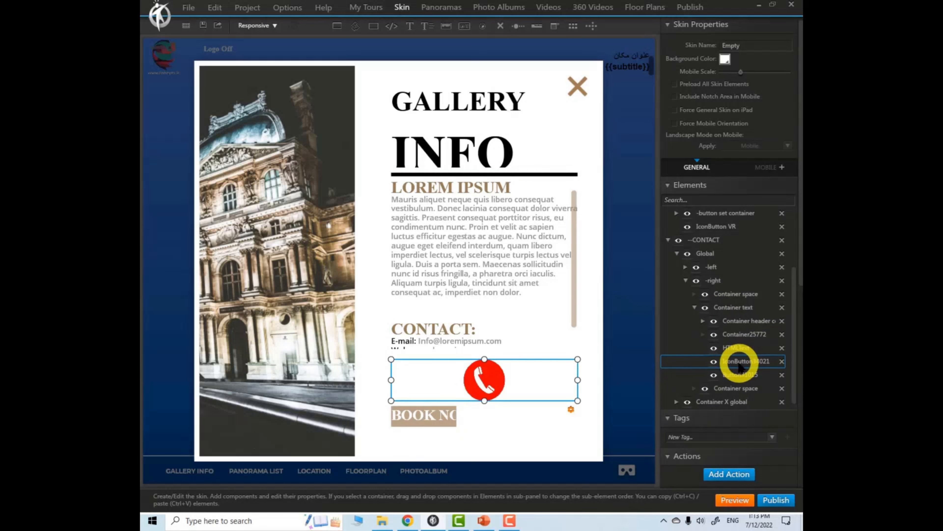
click(694, 307)
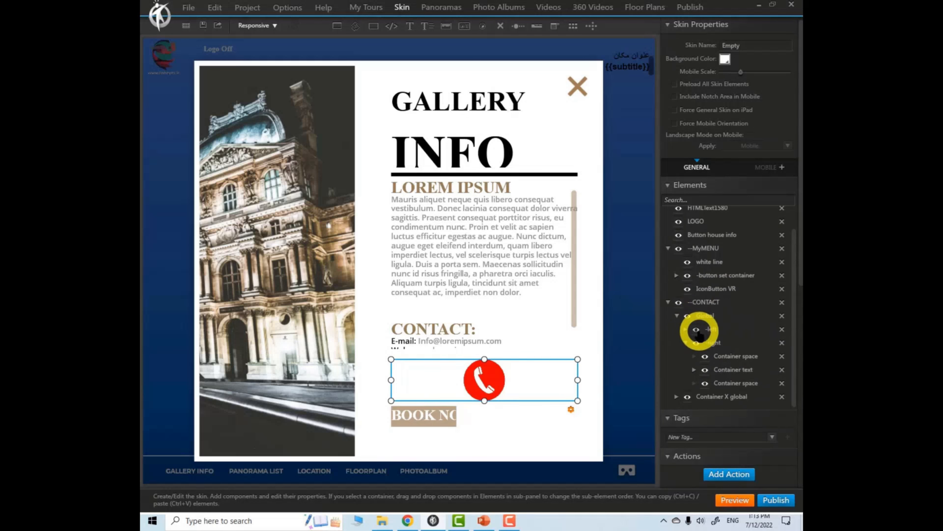
Step: Examine how the spacer and text containers are nested in the contact window's right column, along with the text container's layout properties
click(676, 315)
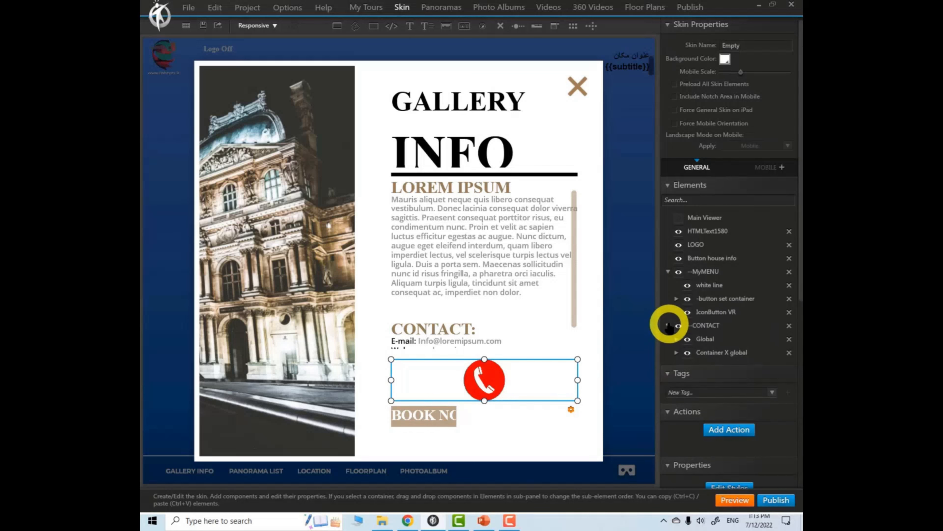
click(668, 325)
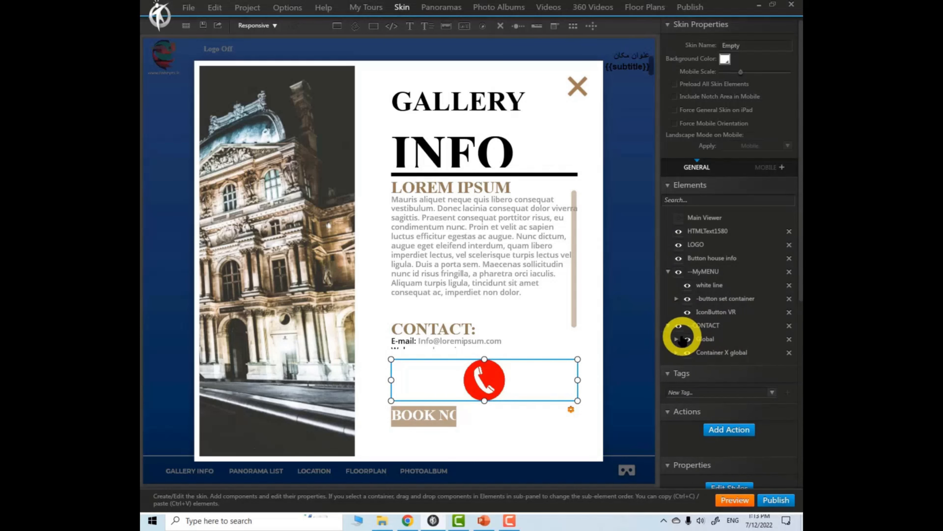
click(676, 339)
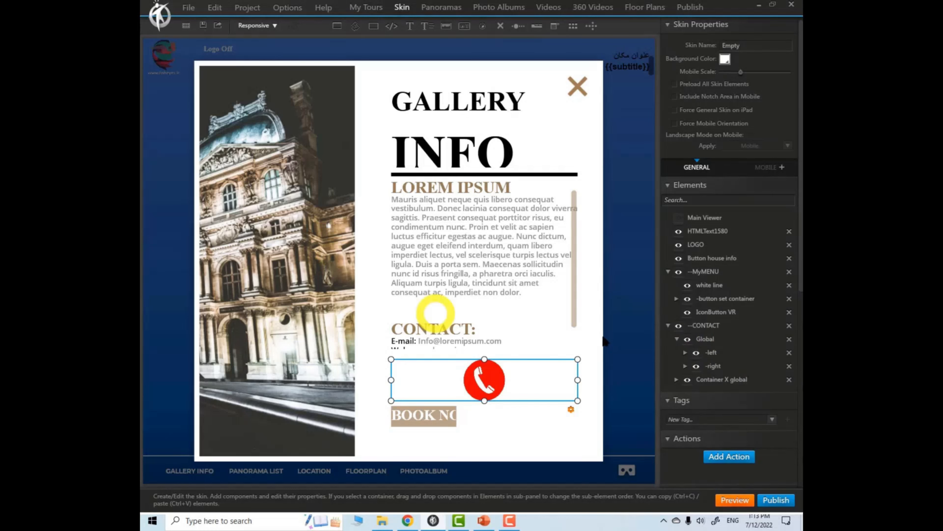
click(685, 366)
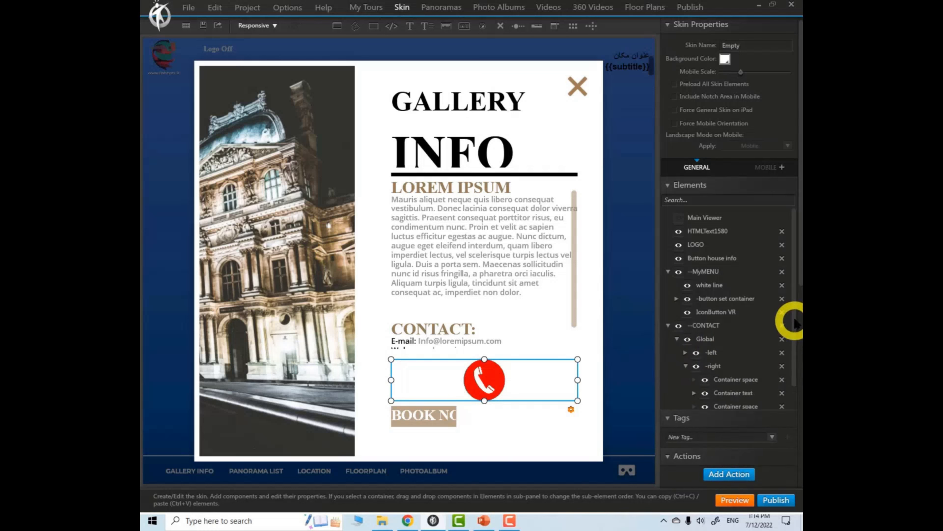
scroll(795, 282, down, 2)
scroll(795, 282, down, 3)
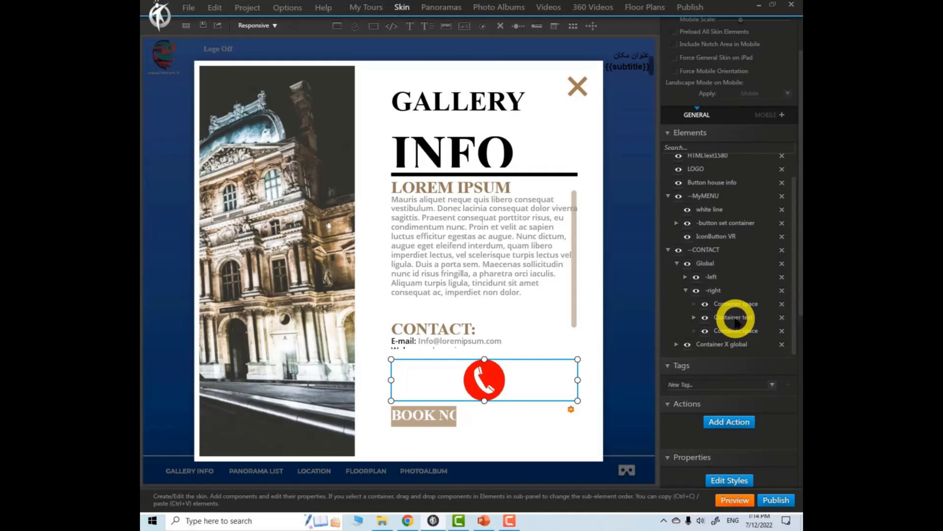
click(732, 332)
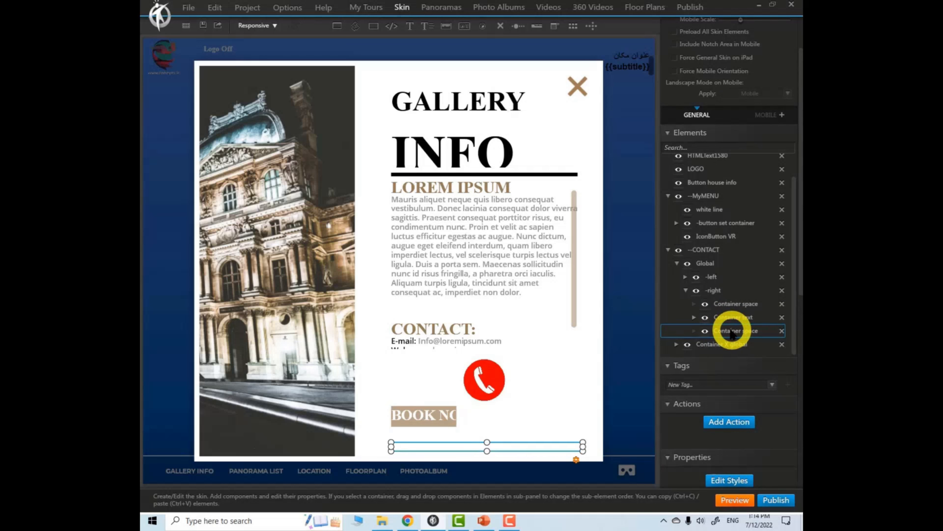
click(729, 318)
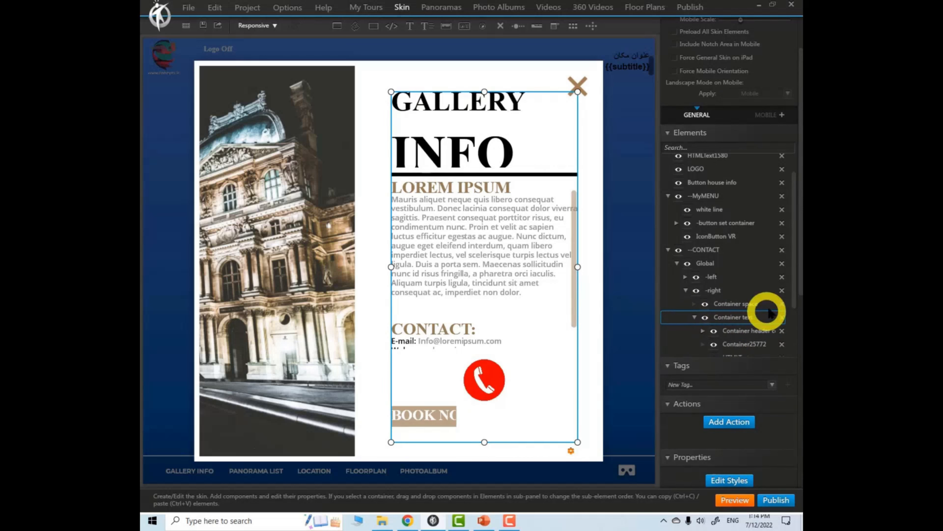
drag(794, 270, 794, 327)
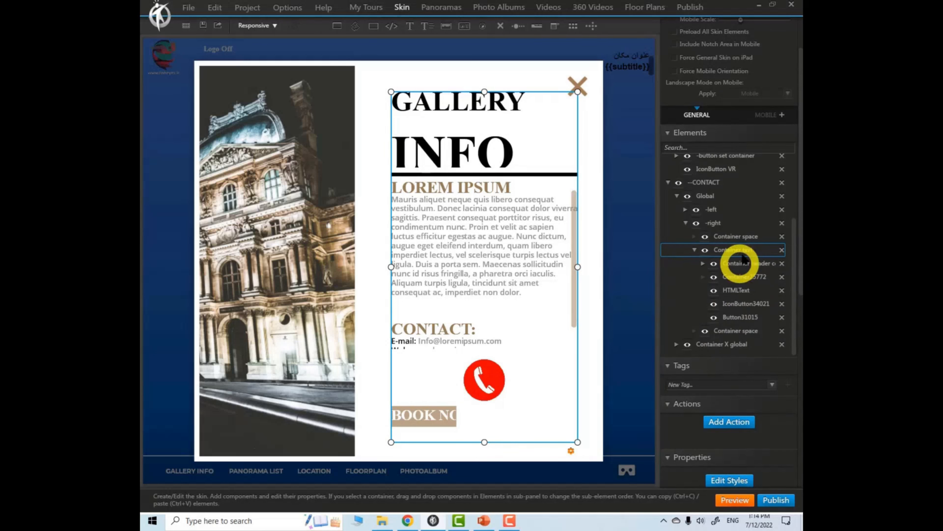
drag(794, 210, 794, 316)
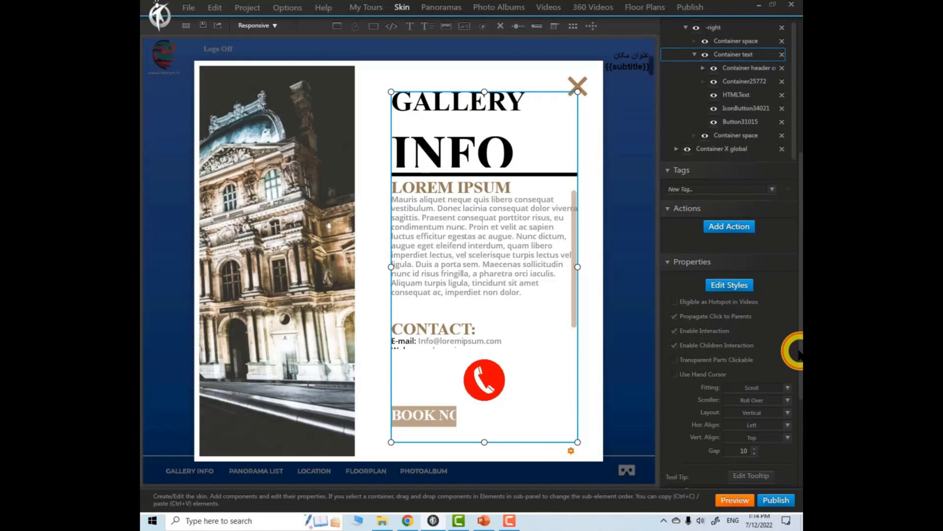
drag(795, 351, 795, 261)
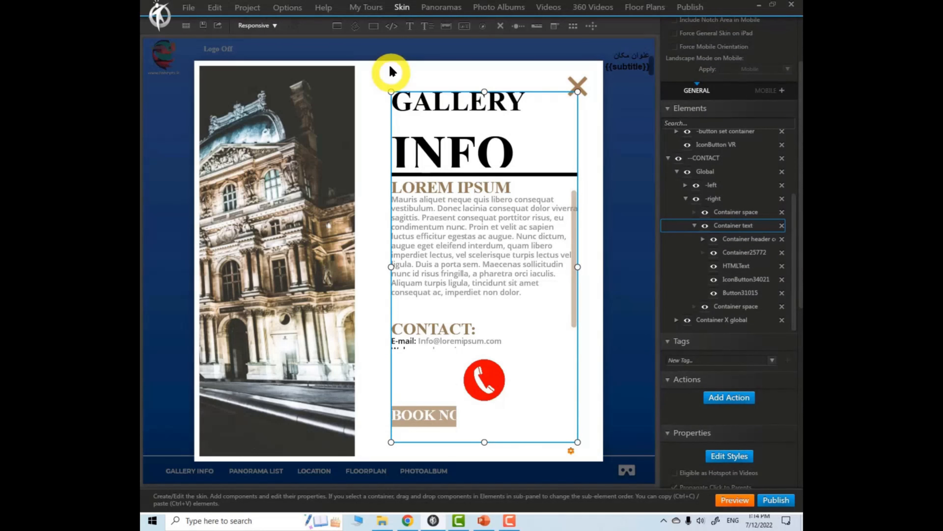
Step: Add a new container directly above the booking button and place the call icon inside it
drag(373, 28, 485, 409)
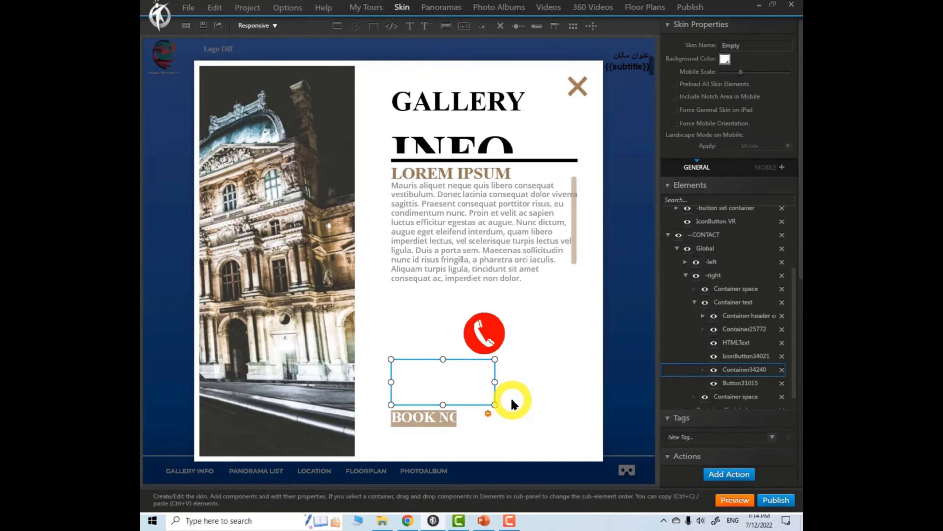
click(484, 332)
drag(482, 331, 449, 380)
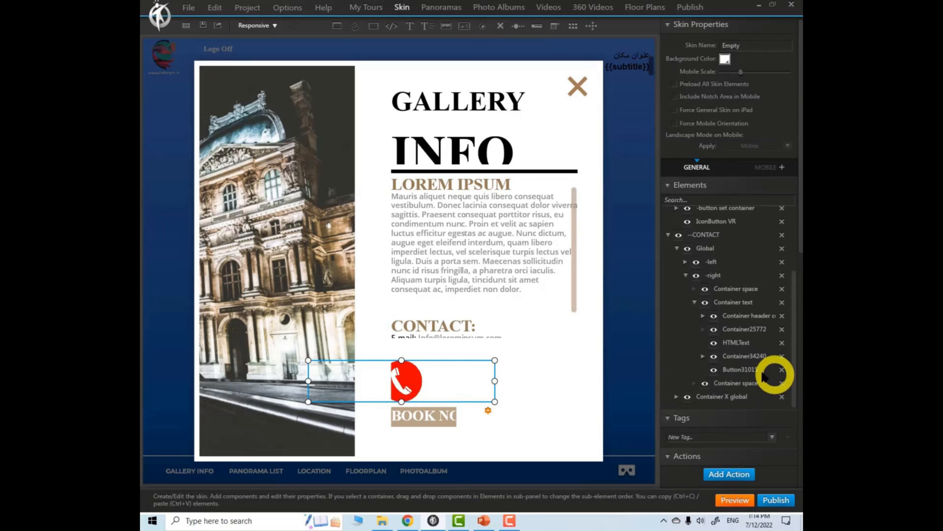
Step: Move the booking button into the new container that holds the call icon
click(742, 356)
click(740, 370)
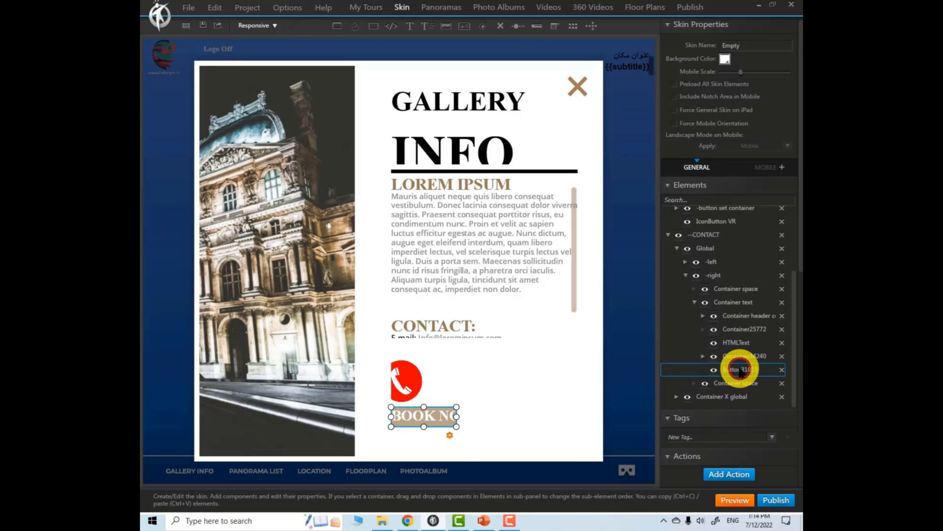
drag(740, 371, 746, 359)
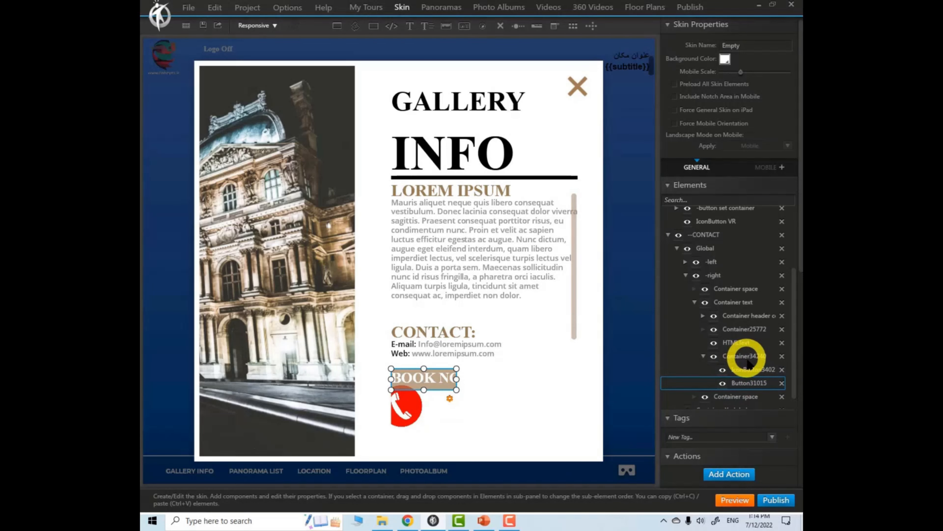
Step: Set the layout of the container holding the call icon and booking button to Horizontal
click(746, 357)
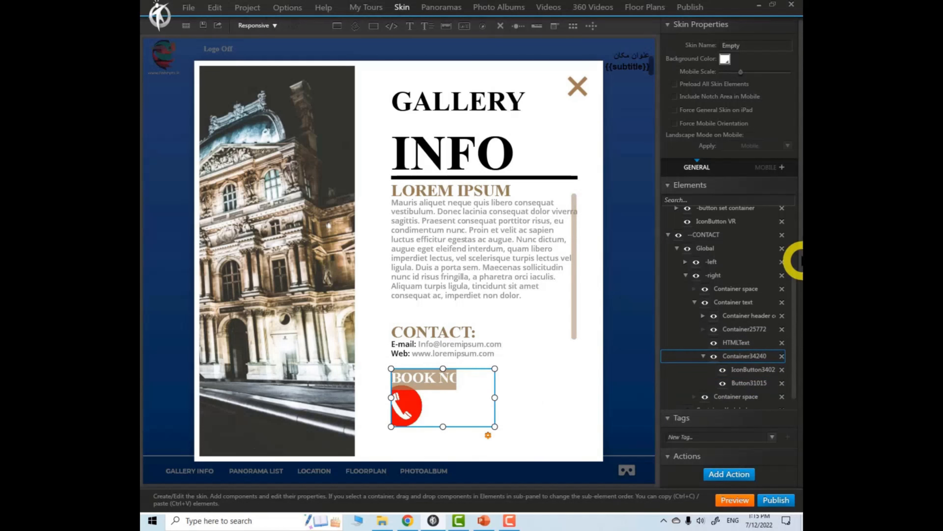
drag(801, 248, 790, 372)
click(788, 409)
click(747, 429)
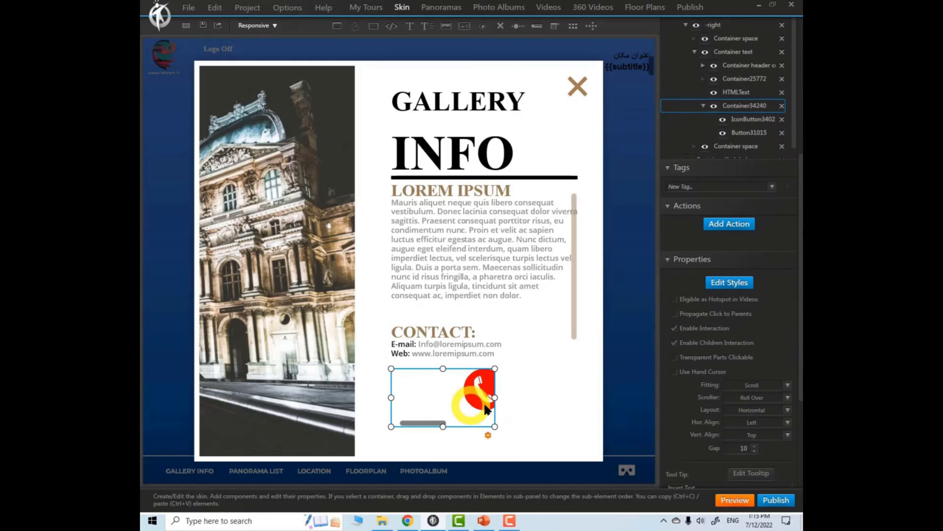
Step: Widen the icon container to about 99.72% of the text column and set its height to 50 px
drag(495, 397, 584, 407)
drag(799, 251, 797, 344)
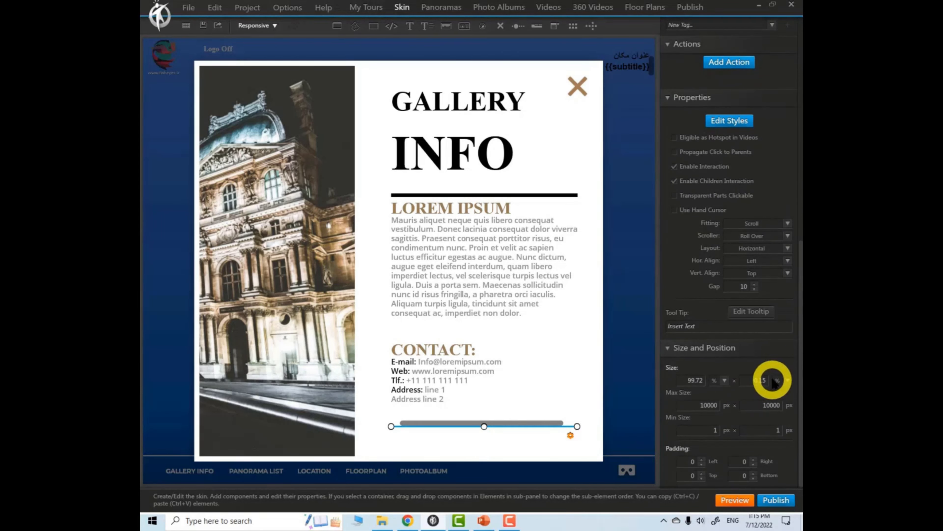
click(788, 381)
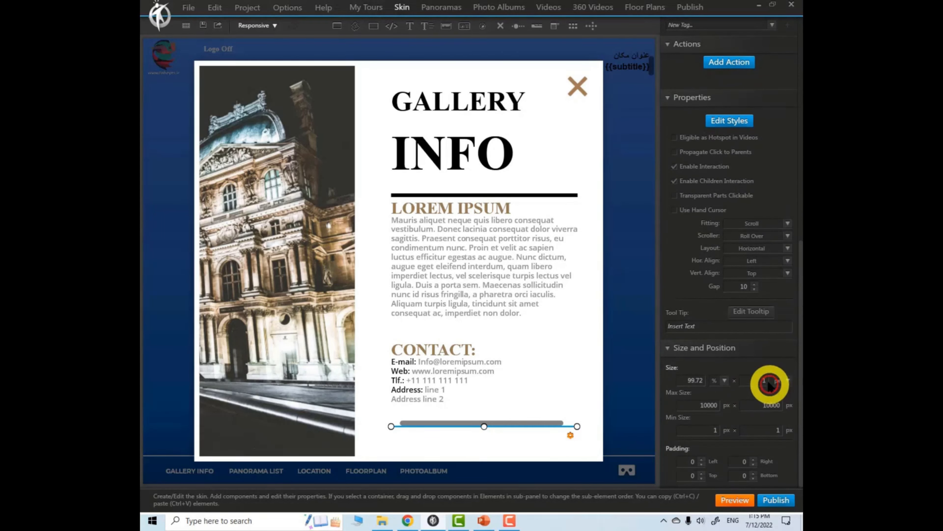
click(762, 388)
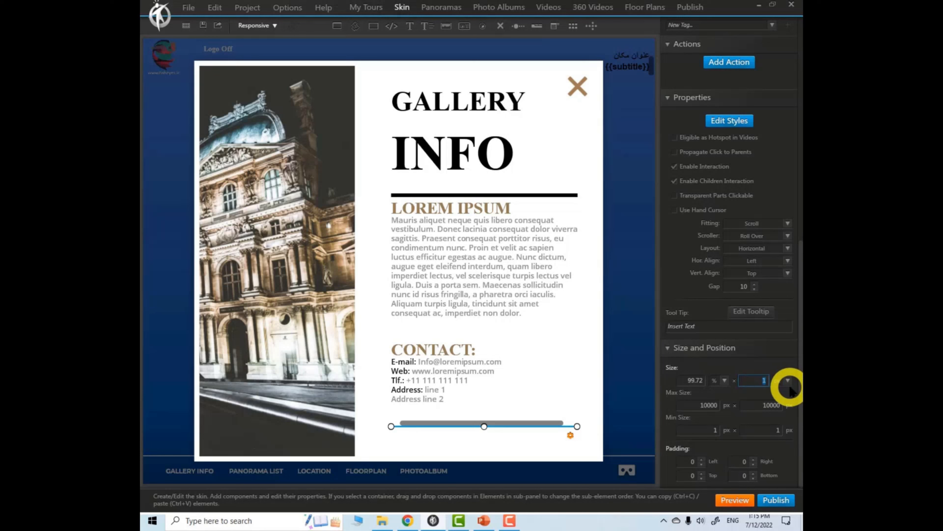
text(20)
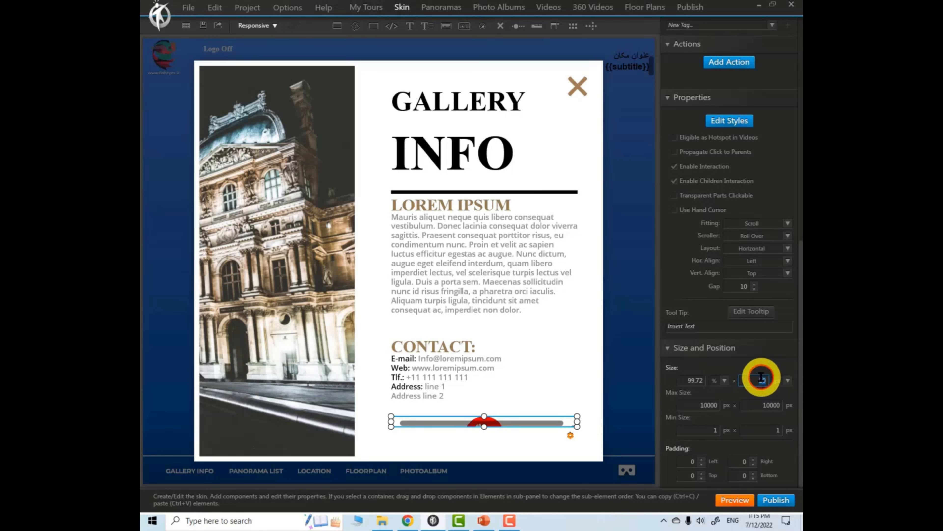
text(50)
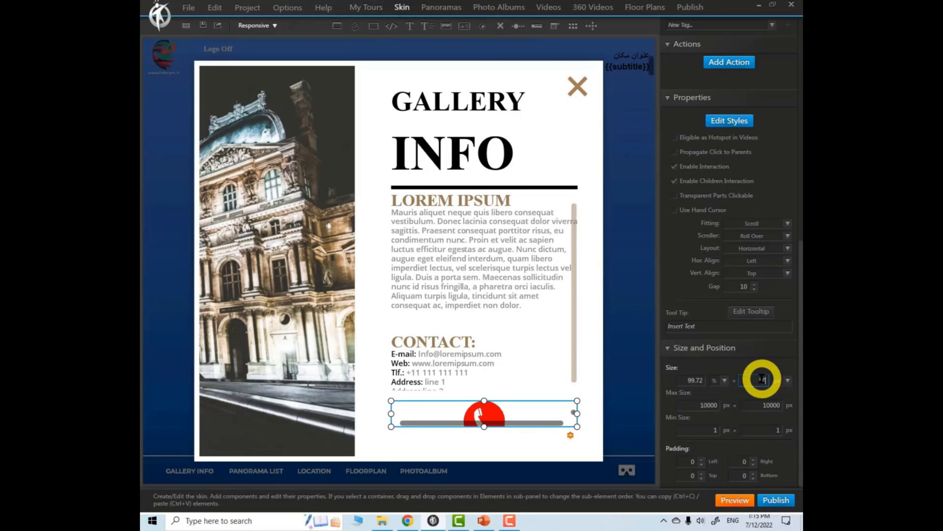
Step: Insert a second icon button into the icon container, using another image from the icons folder
drag(799, 358, 798, 227)
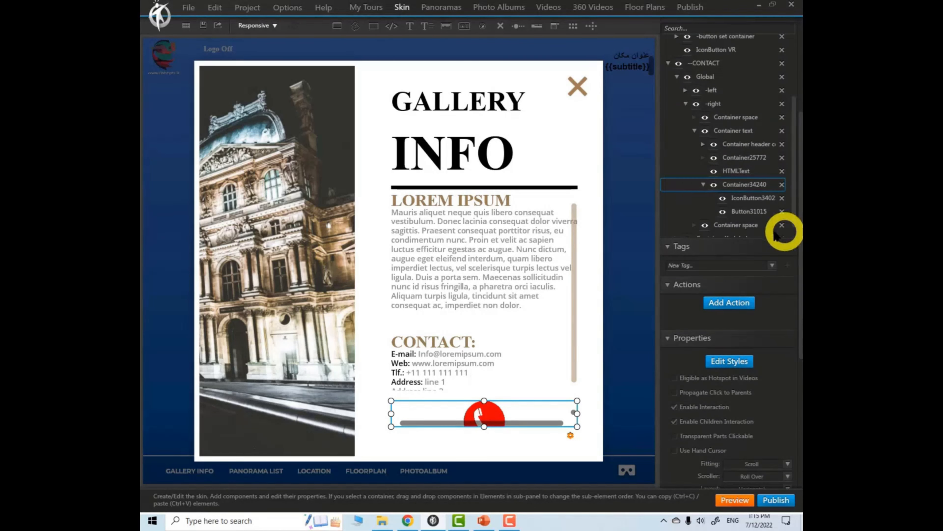
click(749, 212)
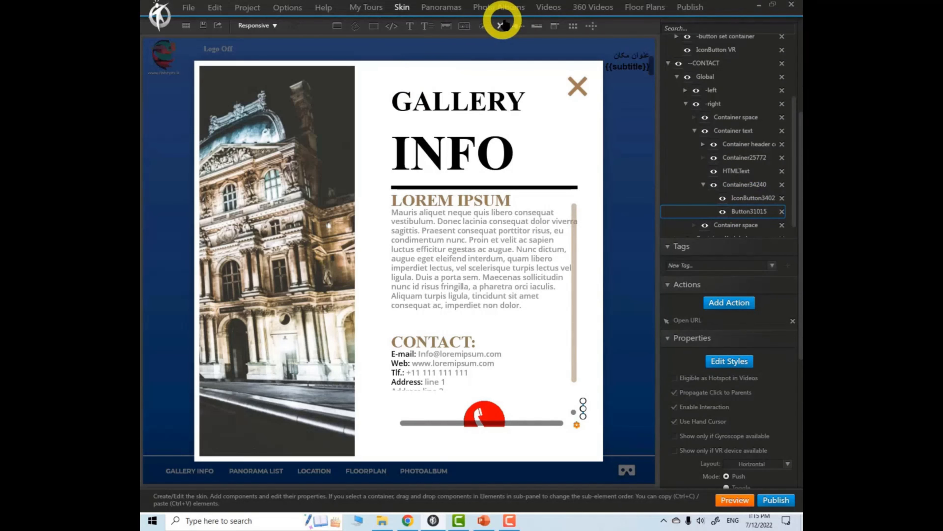
click(484, 27)
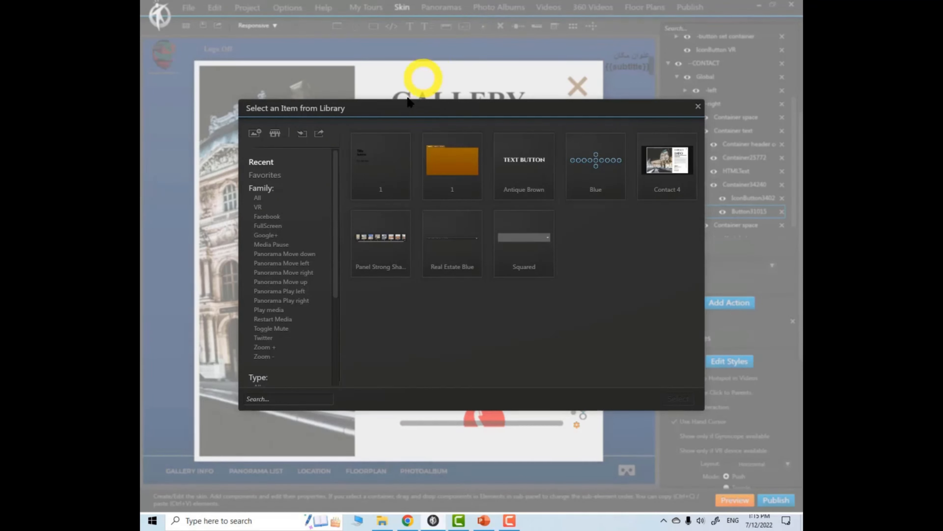
click(250, 133)
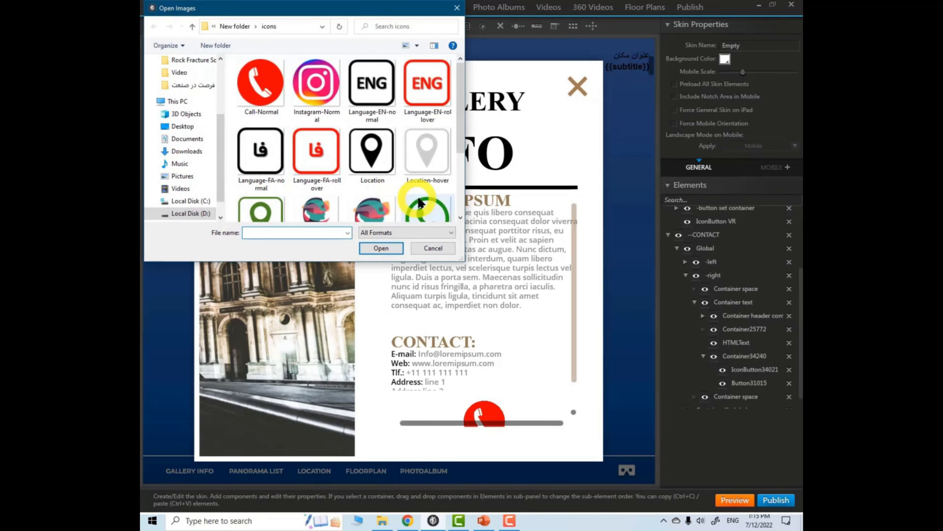
scroll(460, 143, down, 2)
click(433, 166)
click(382, 248)
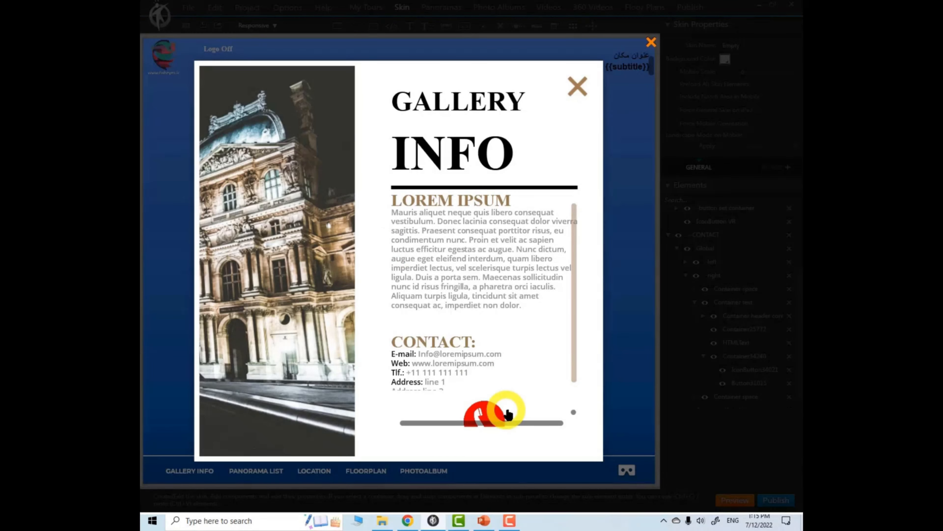
click(513, 408)
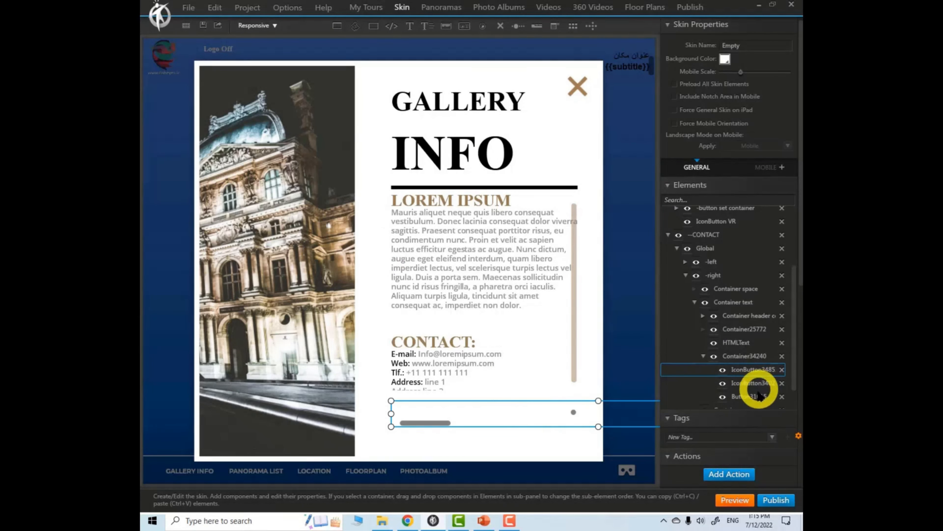
Step: Delete the booking button from the icon container, keeping the two icon buttons
click(745, 397)
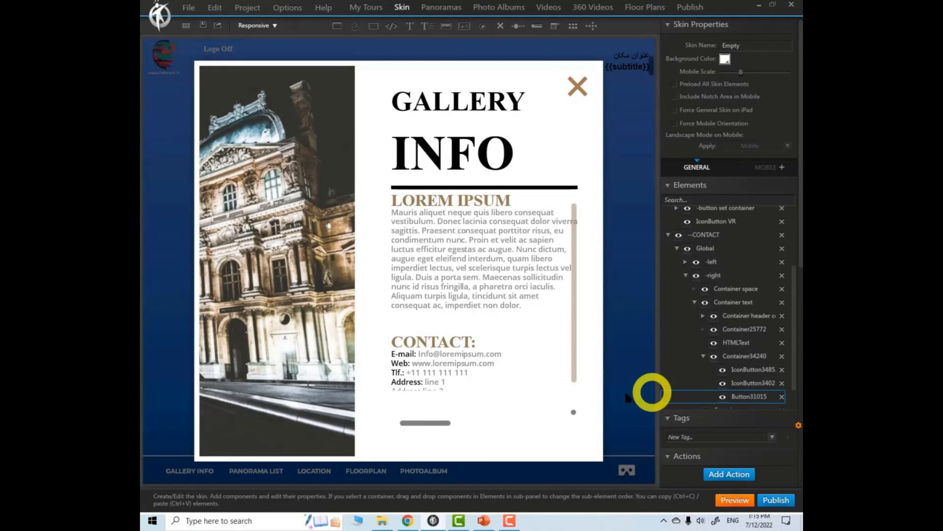
scroll(737, 373, down, 1)
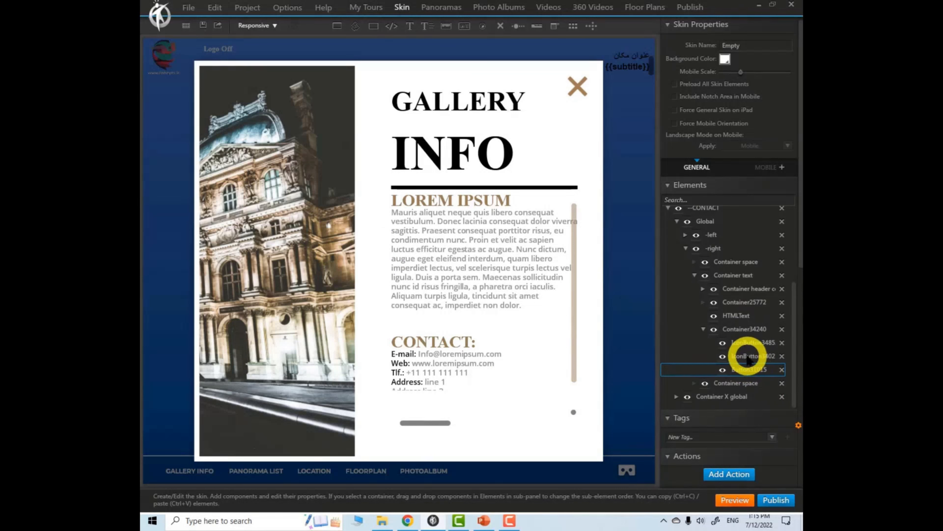
click(748, 343)
click(745, 369)
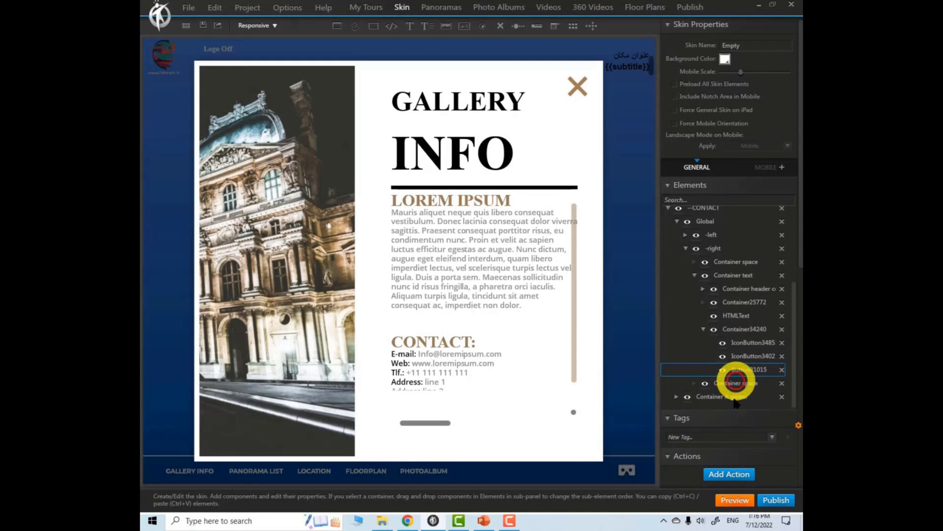
click(782, 369)
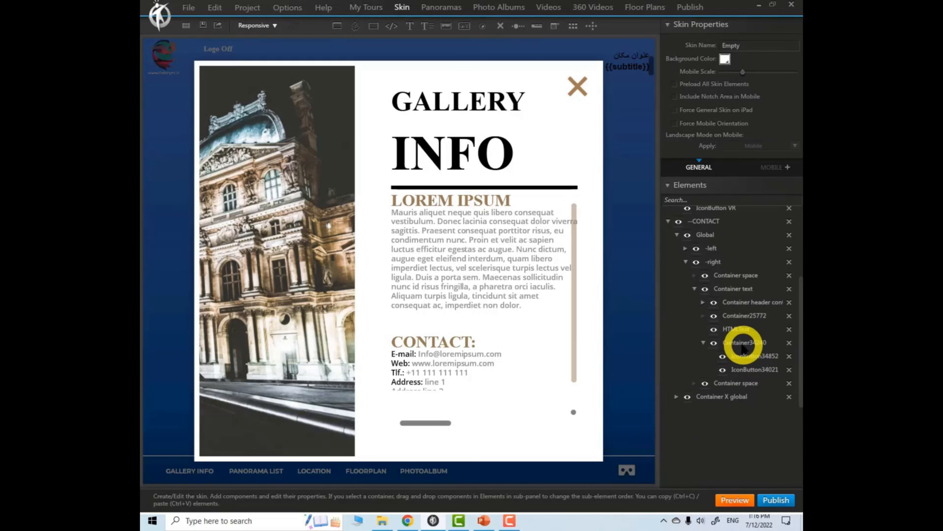
Step: Examine the areas covered by the icon container, text container, header container and divider in the contact window
click(709, 342)
click(703, 343)
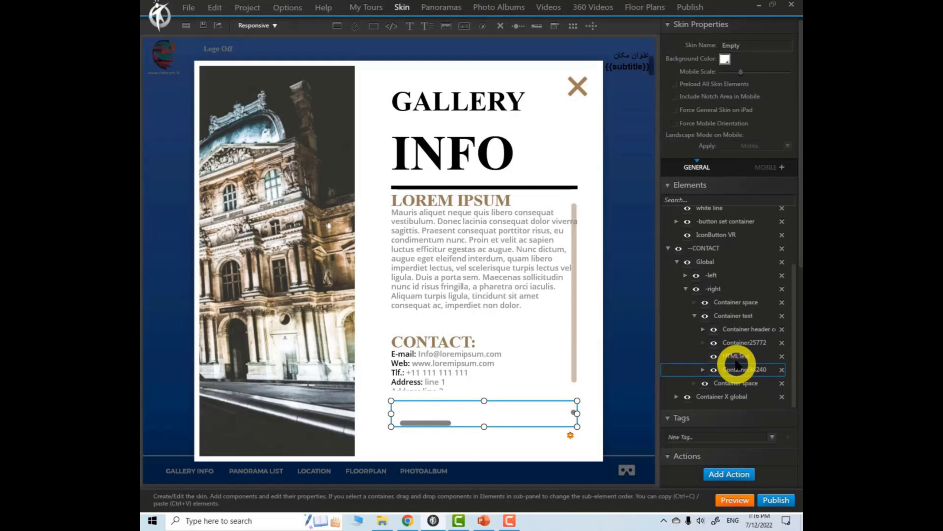
click(731, 316)
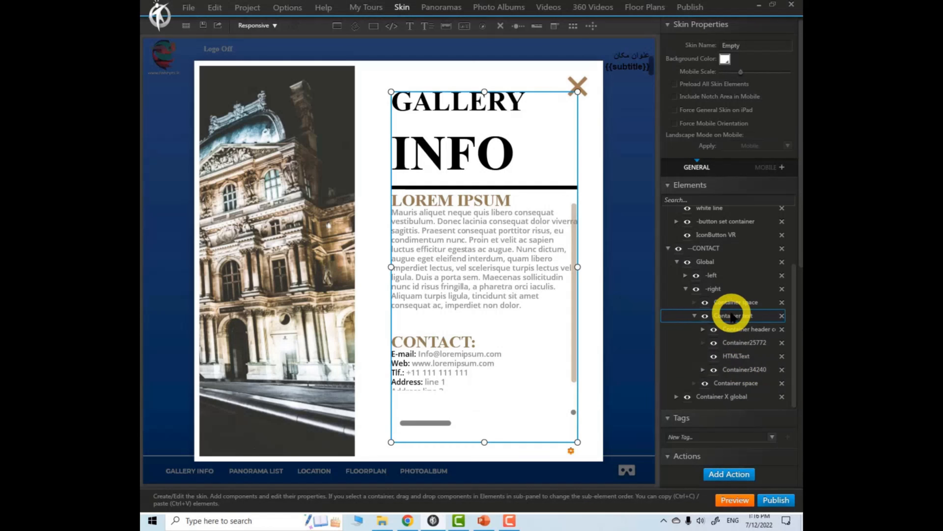
click(741, 330)
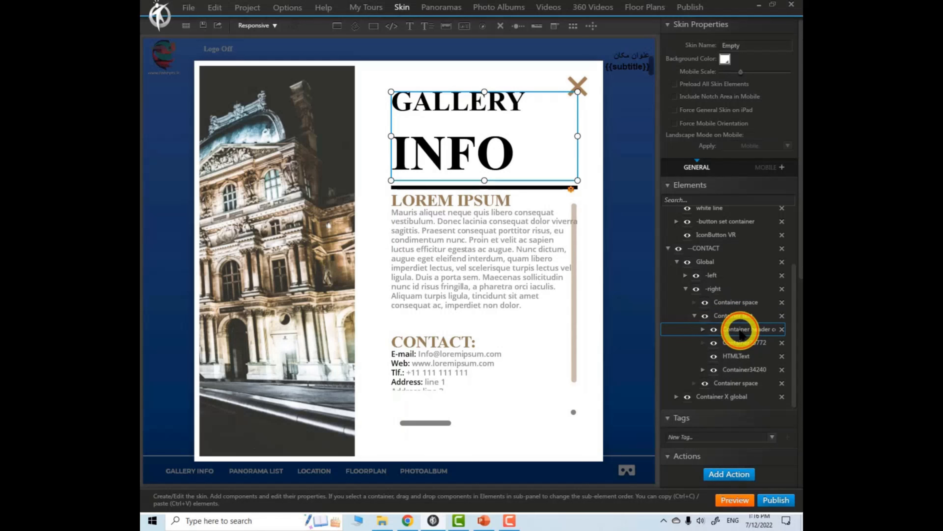
click(745, 342)
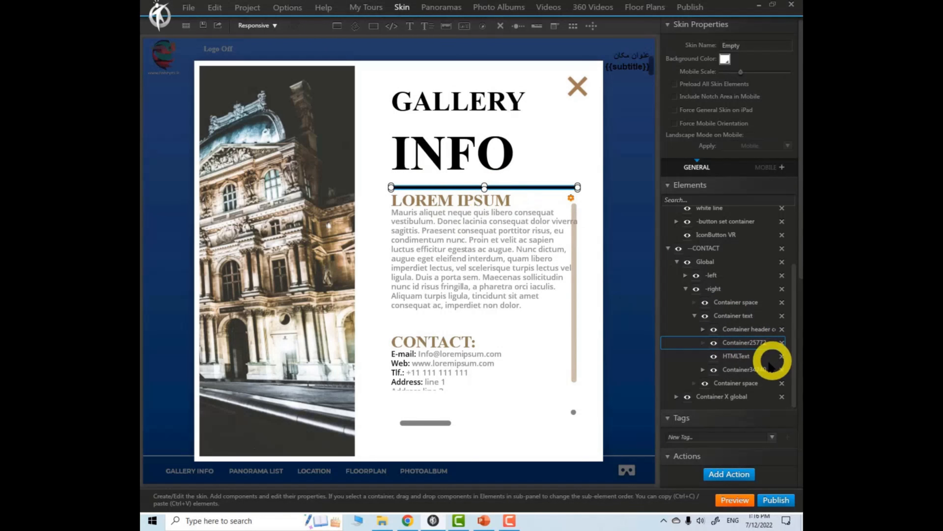
Step: Delete the spacer container below the text container in the contact window's text column
click(739, 357)
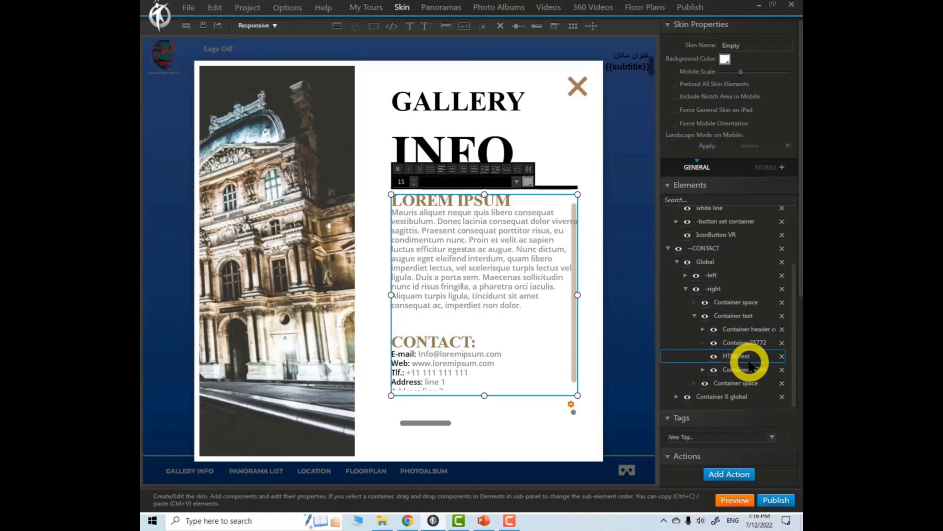
click(737, 370)
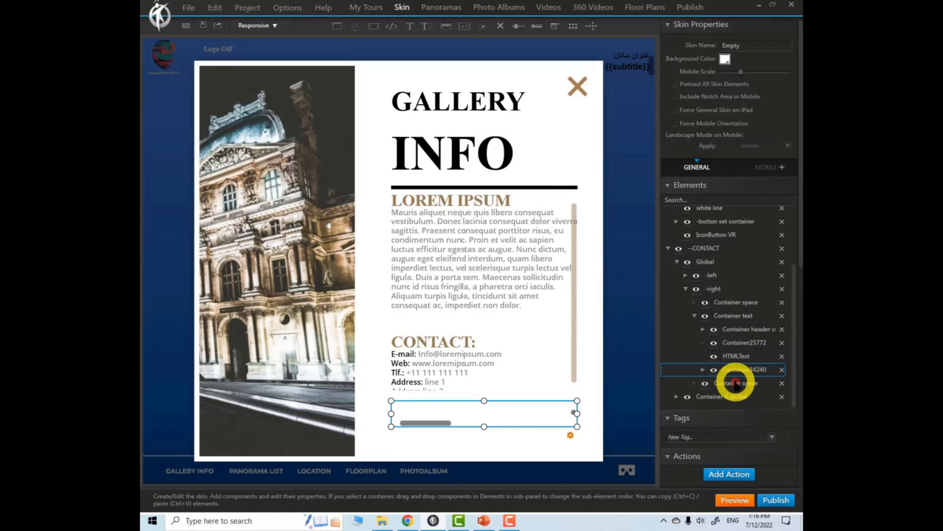
click(729, 383)
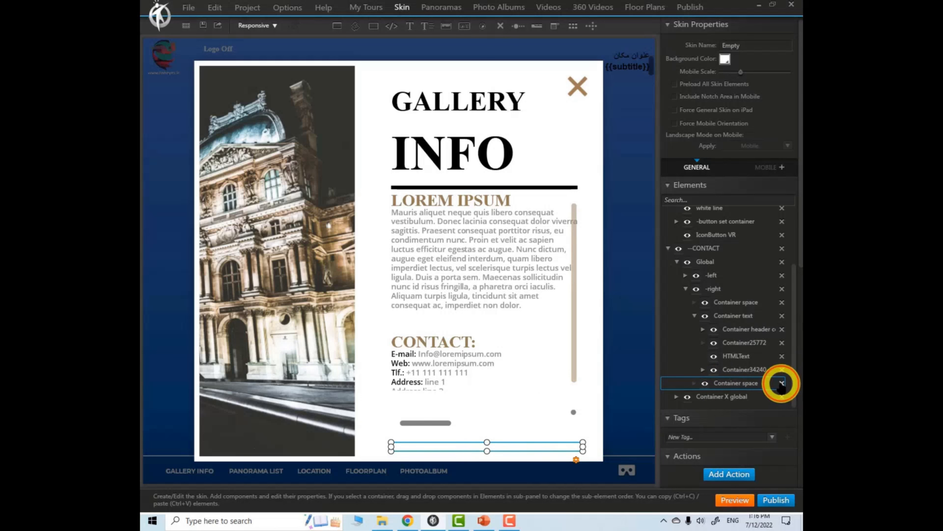
click(781, 383)
click(748, 384)
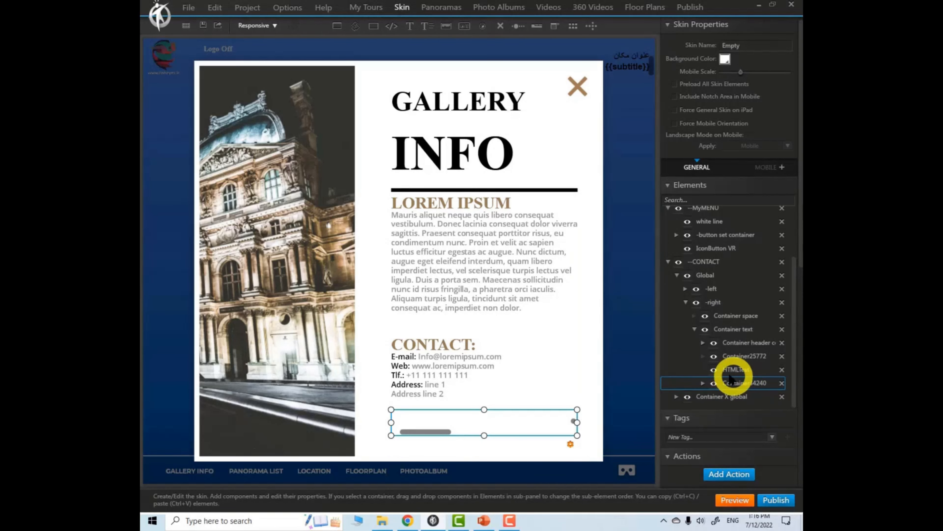
Step: Set the height of the HTML text block in the text container to 60%
click(735, 369)
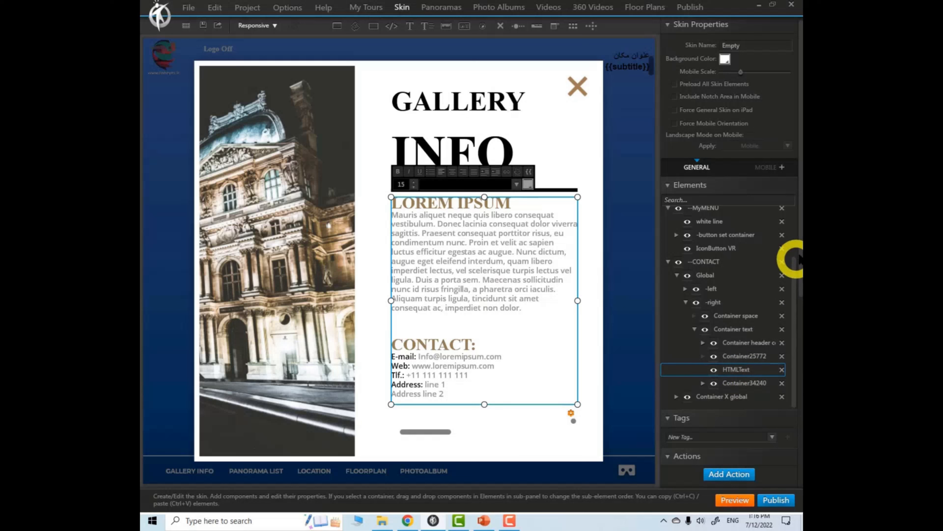
drag(794, 249, 796, 436)
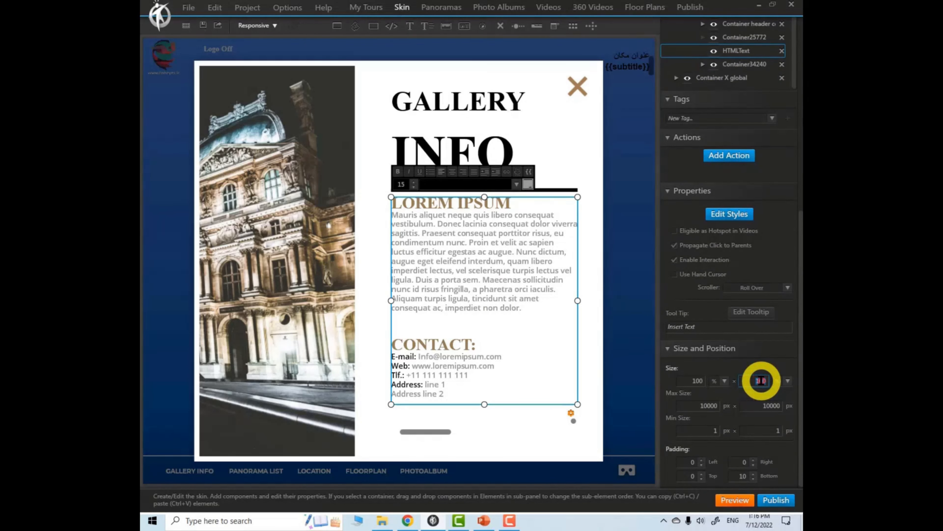
key(Return)
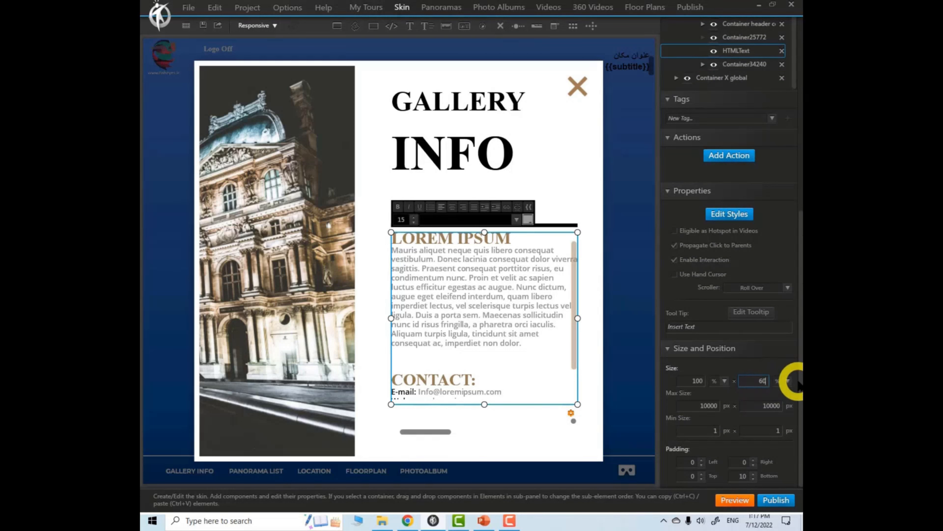
Step: Switch the icon container's height from pixels to percent and set it to 10%
drag(798, 363, 799, 264)
click(744, 227)
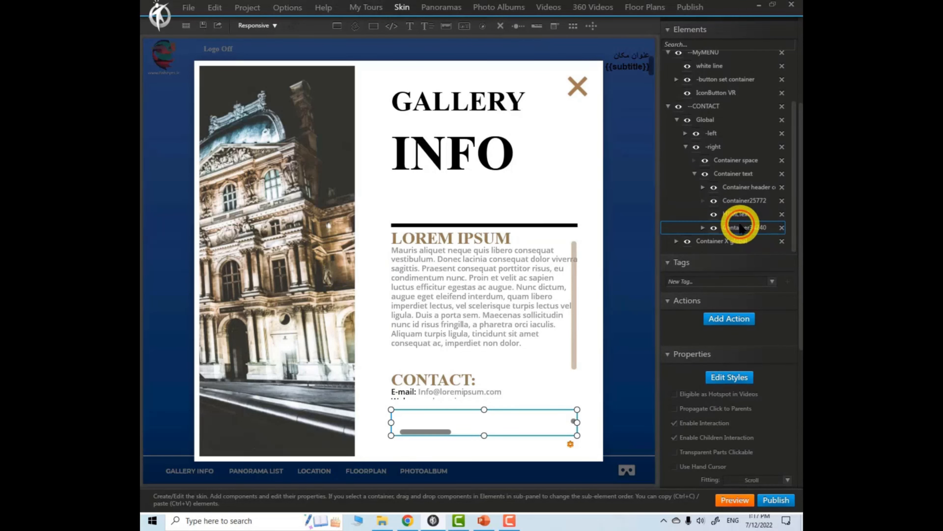
drag(799, 234, 797, 379)
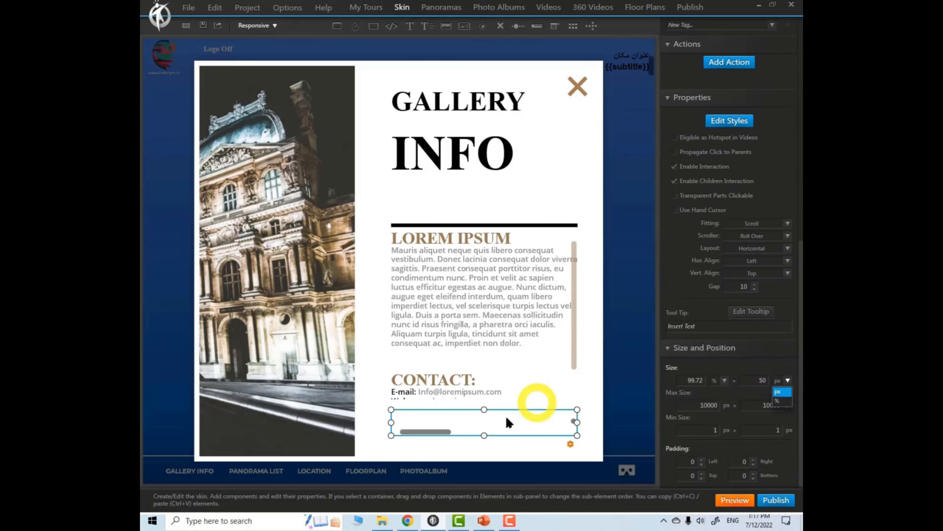
click(775, 402)
click(761, 380)
text(10)
Step: Set the height of the header container holding the GALLERY INFO title to 38%
drag(795, 378, 796, 211)
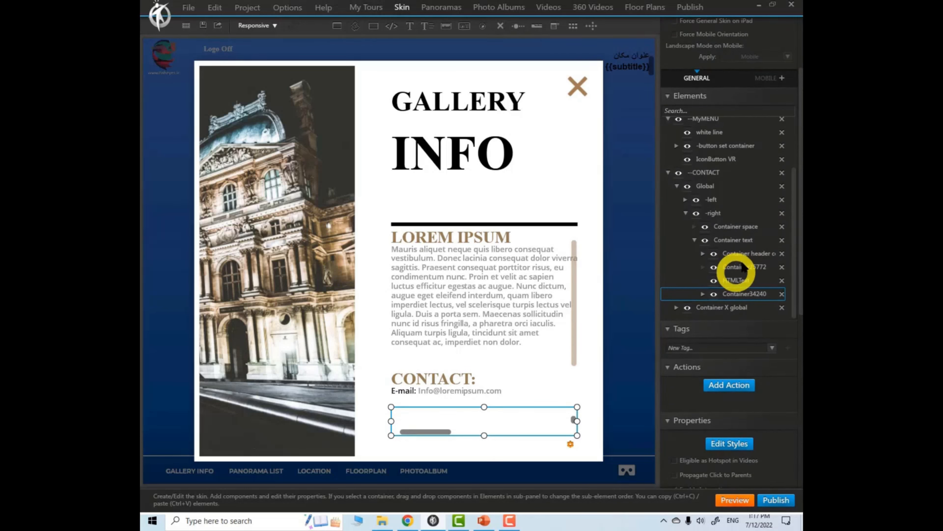
click(754, 254)
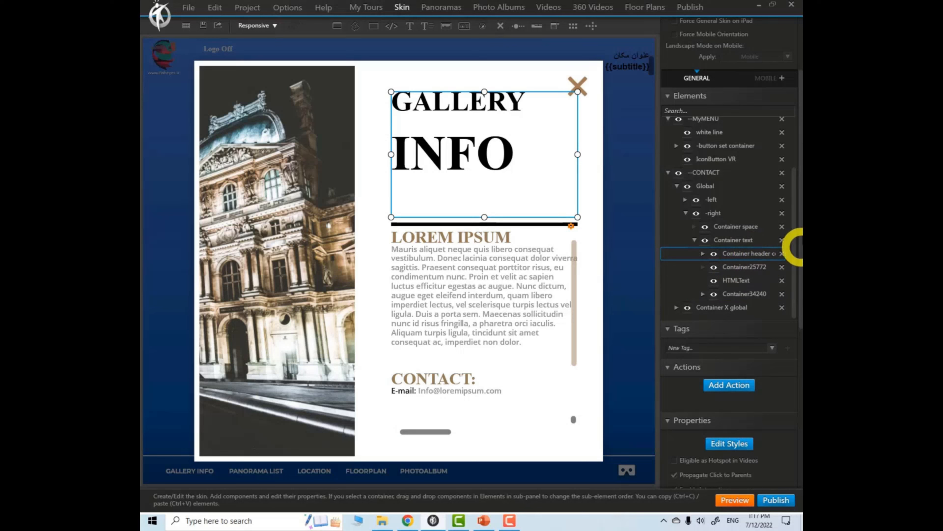
drag(797, 228, 796, 370)
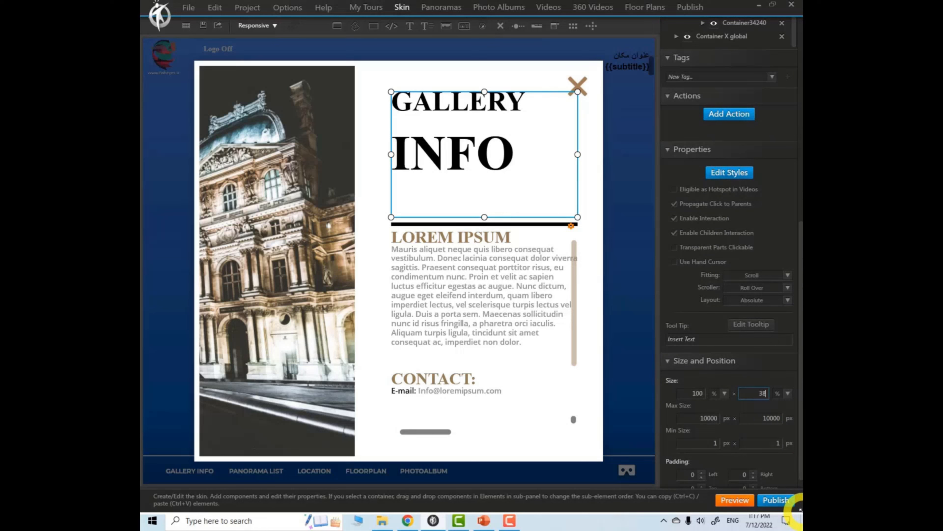
key(Return)
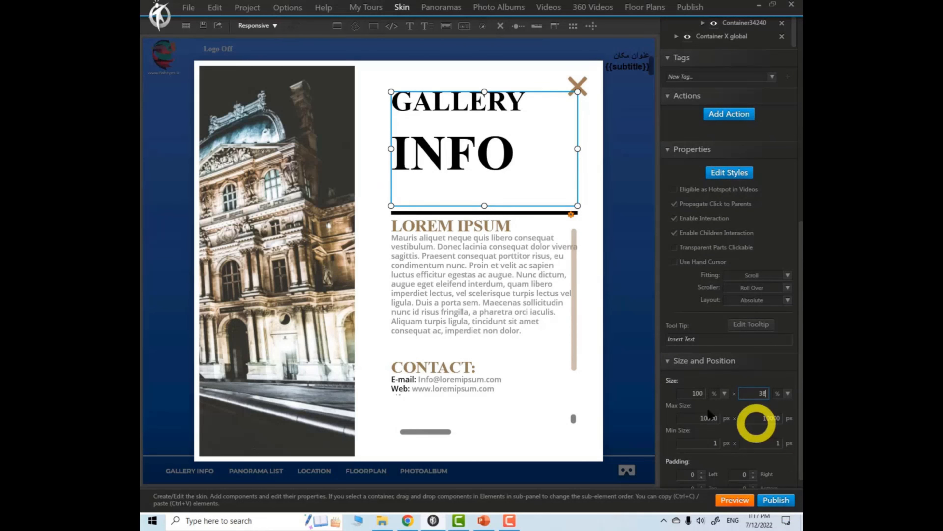
Step: Switch the black divider container's height to percent and set it to 1%
drag(793, 355, 796, 225)
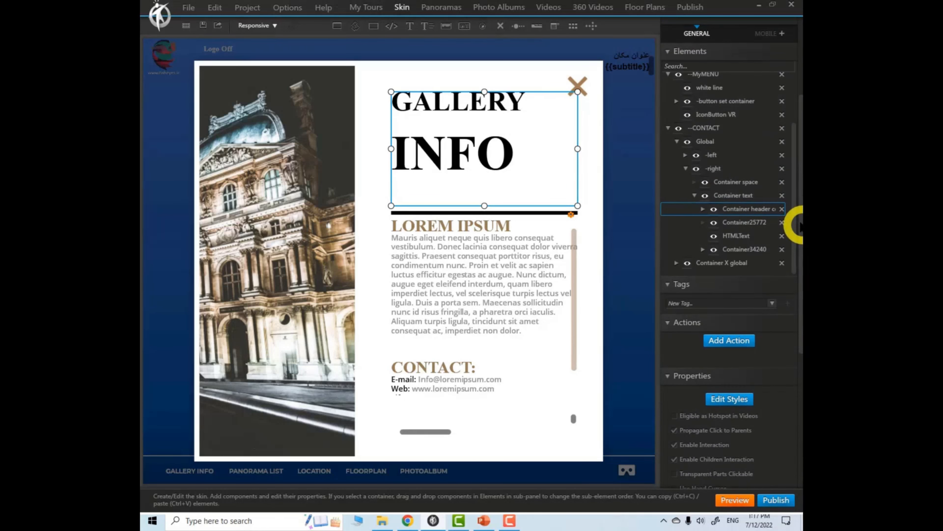
click(750, 223)
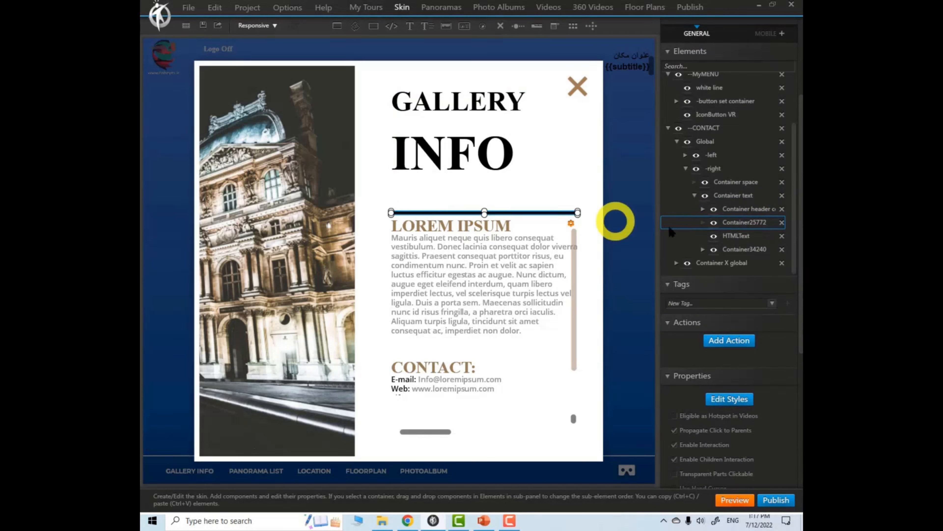
drag(796, 277, 791, 407)
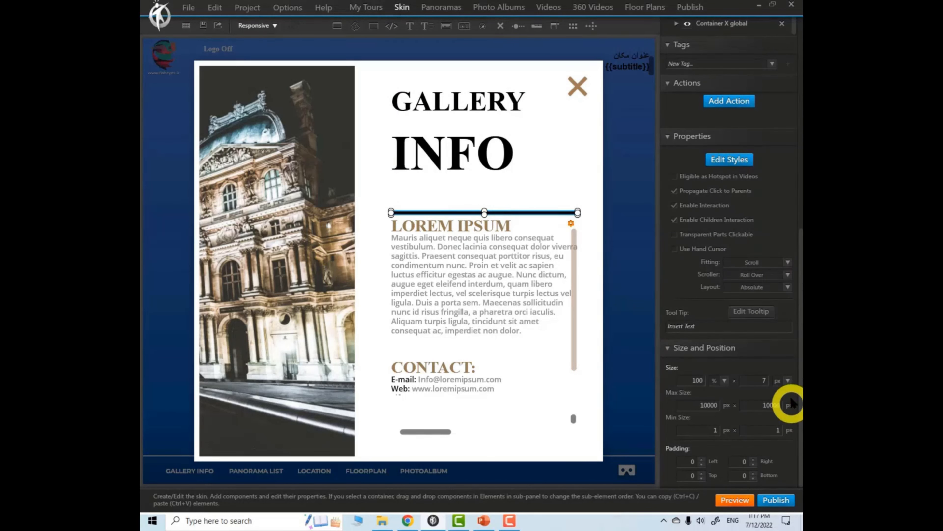
click(778, 401)
click(764, 379)
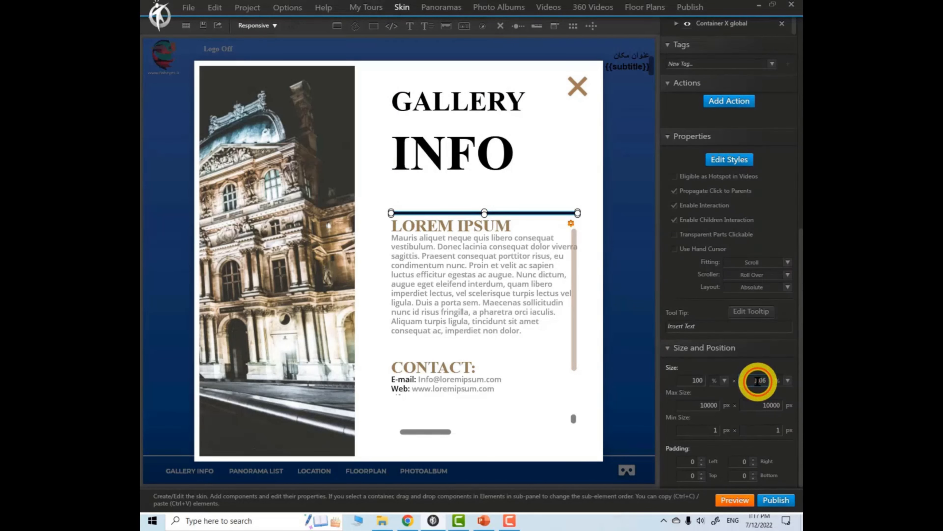
text(1)
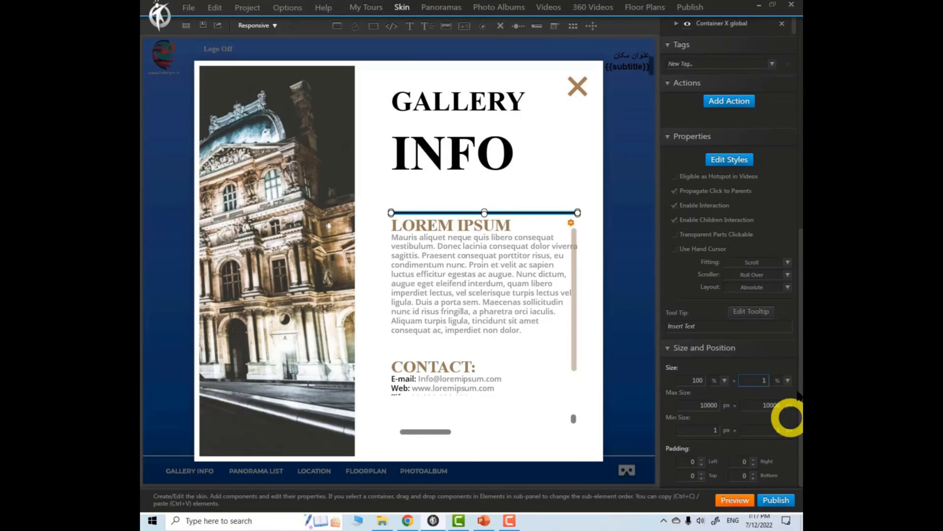
Step: Resize the icon container to 100% width and 11% height
drag(801, 296, 802, 220)
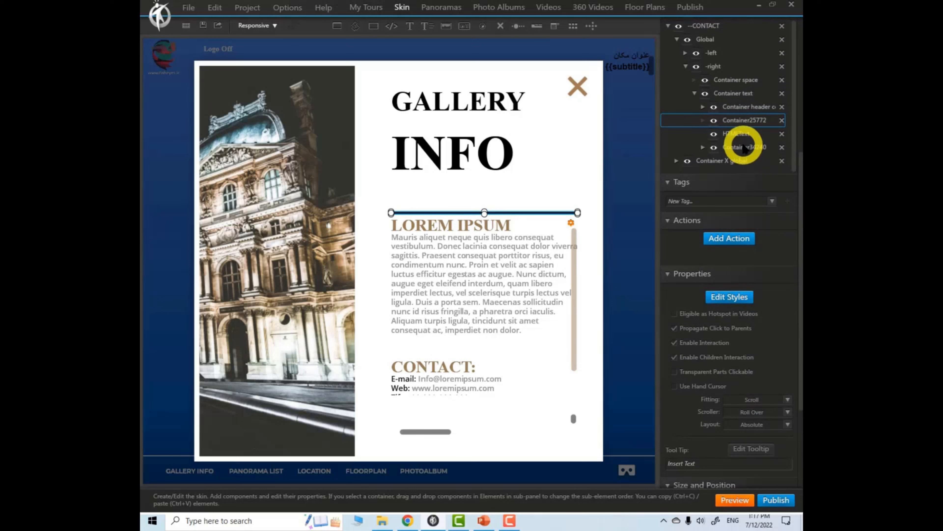
click(760, 147)
scroll(797, 258, down, 4)
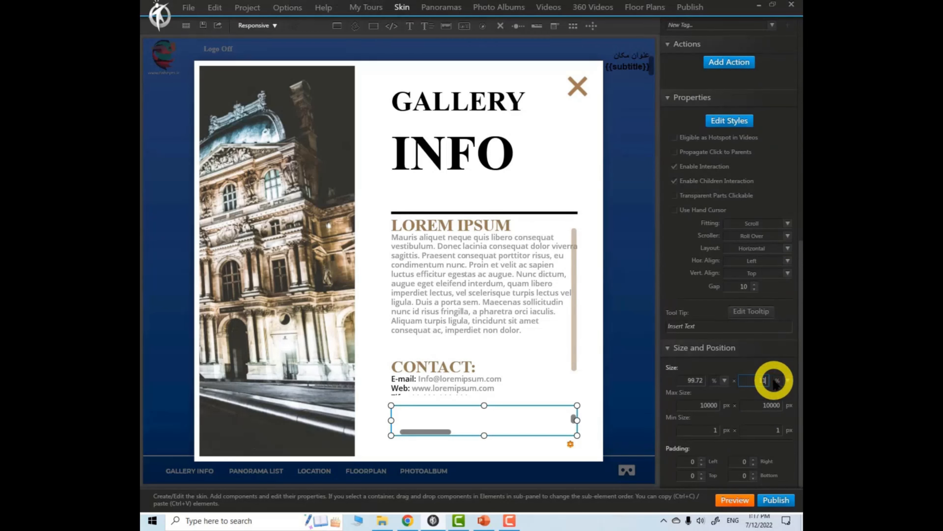
key(Return)
click(697, 380)
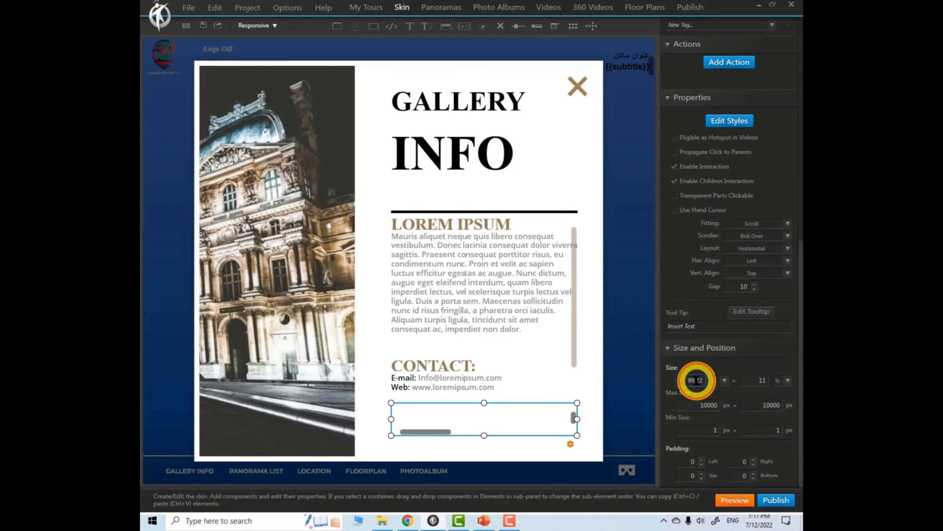
text(10)
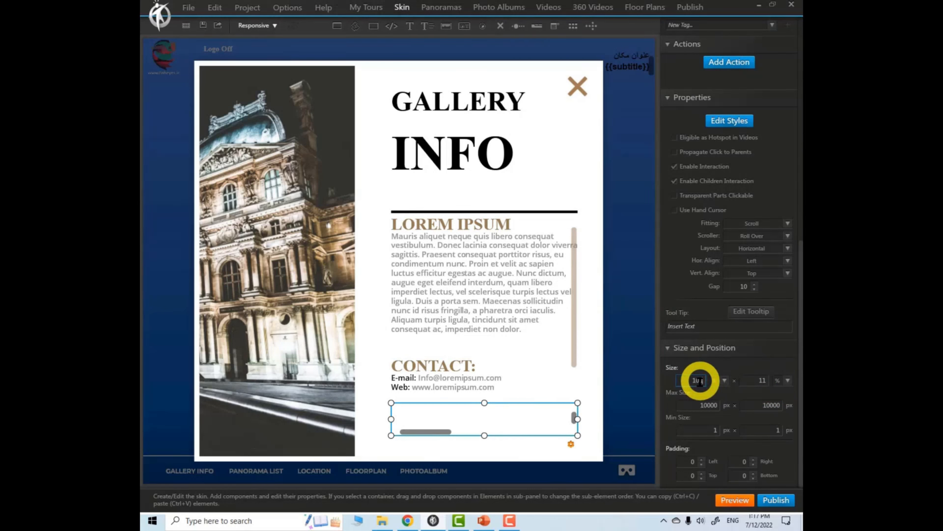
text(0)
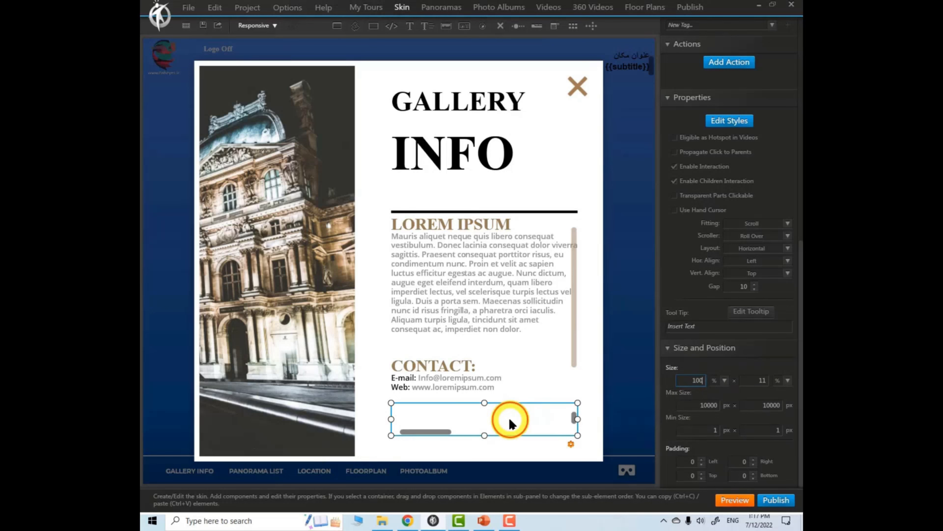
Step: Size the first icon button in the icon container in percent, with 50% width and 100% height
click(578, 422)
scroll(793, 335, up, 5)
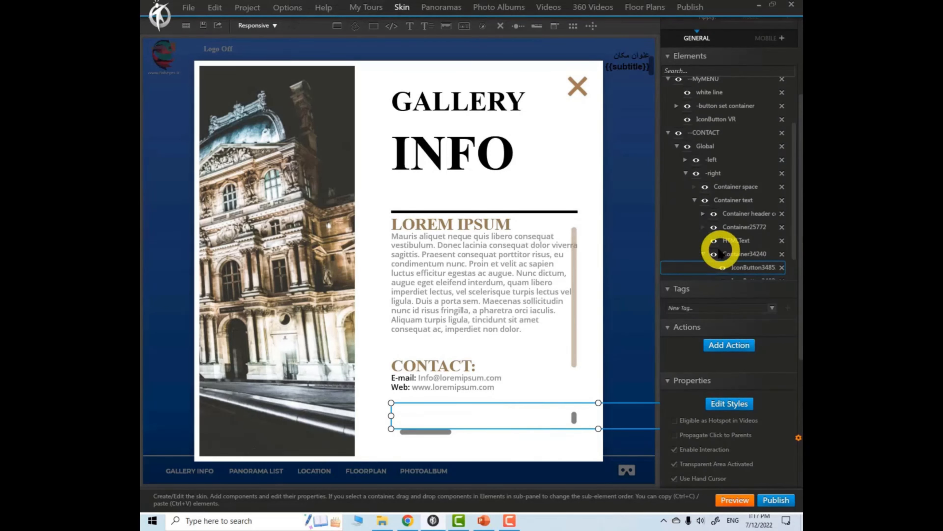
click(735, 254)
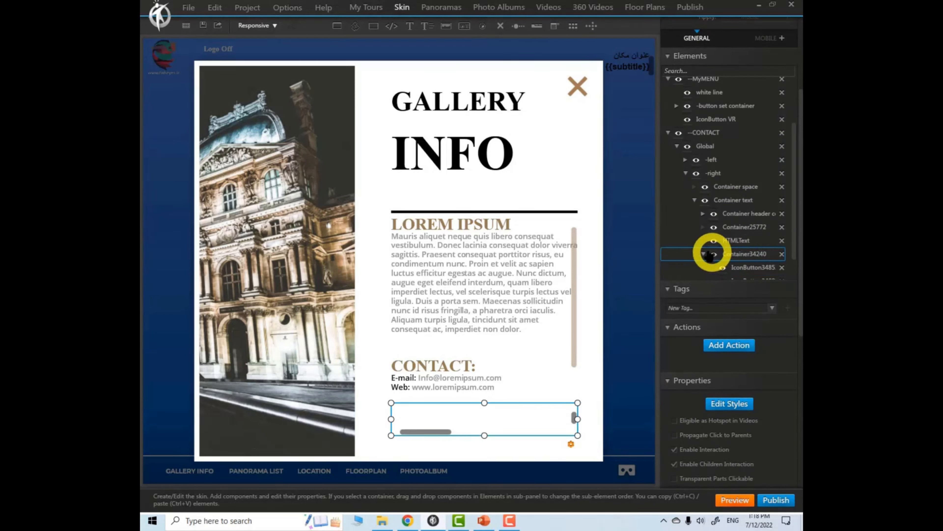
scroll(791, 245, down, 2)
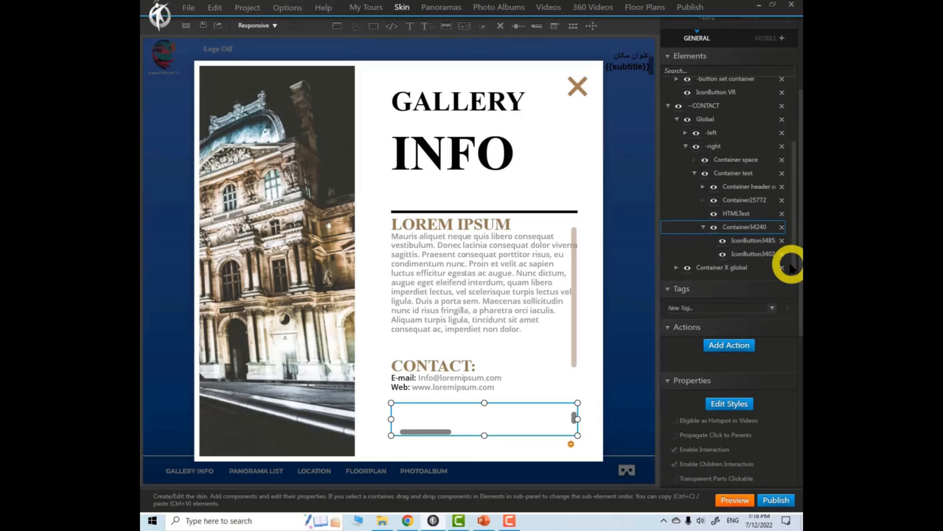
click(747, 241)
drag(791, 225, 792, 375)
click(725, 427)
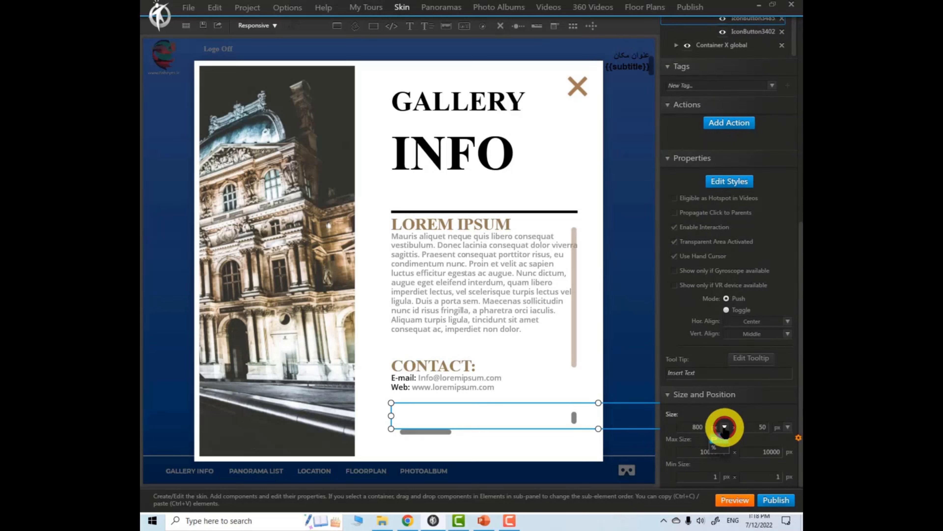
click(715, 444)
click(749, 427)
click(787, 427)
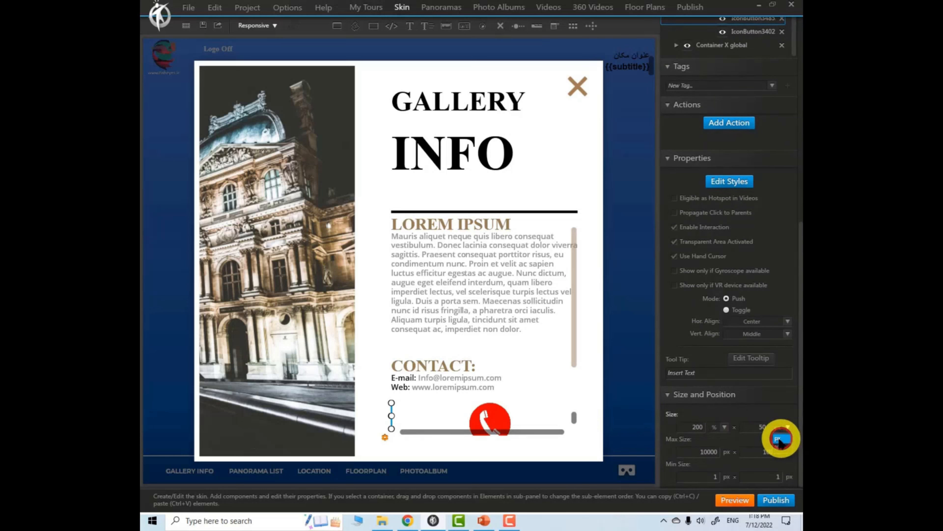
click(779, 445)
click(687, 432)
click(699, 427)
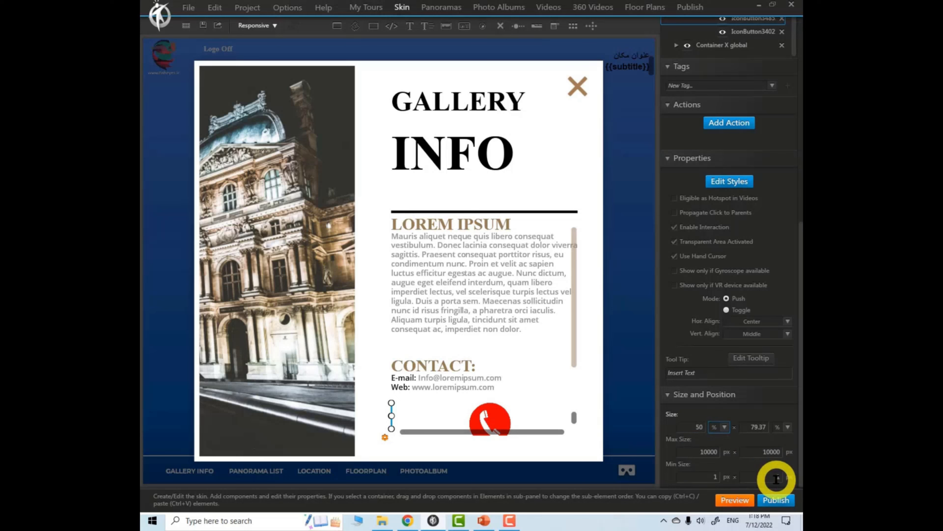
click(756, 426)
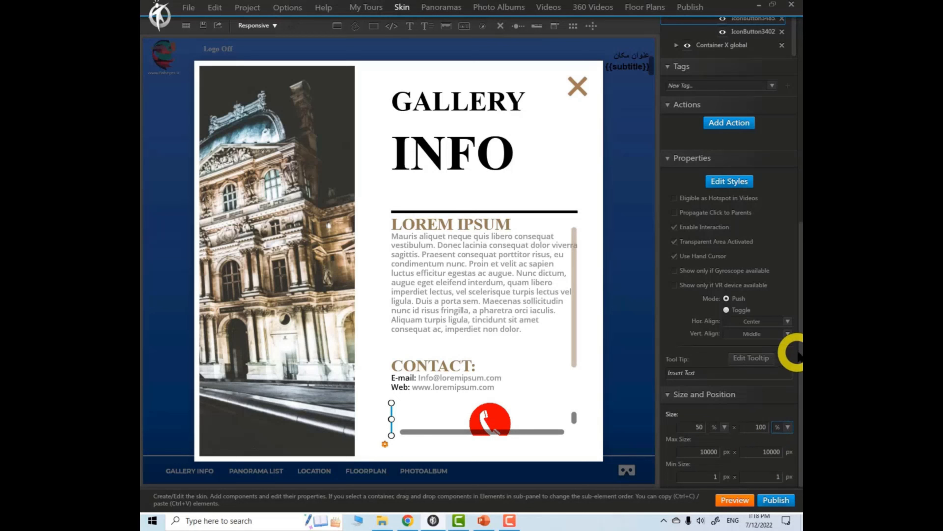
Step: Size the red phone icon button in percent too, with 50% width and 100% height
scroll(788, 342, up, 5)
click(749, 215)
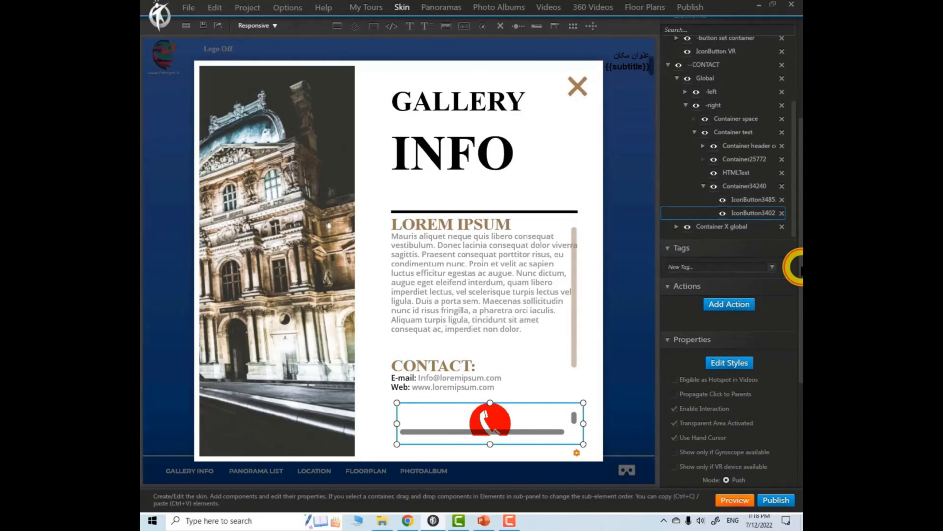
scroll(790, 264, down, 5)
click(723, 426)
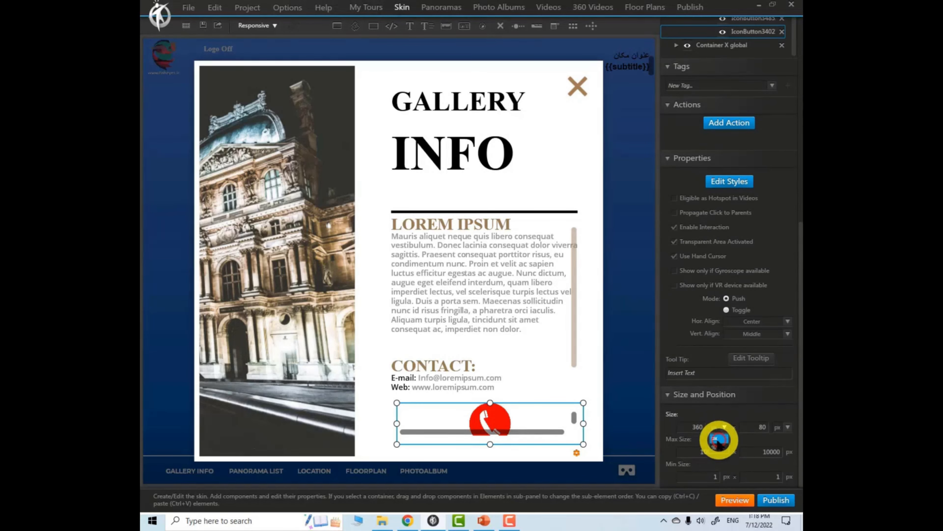
click(718, 441)
drag(695, 426, 705, 429)
text(50)
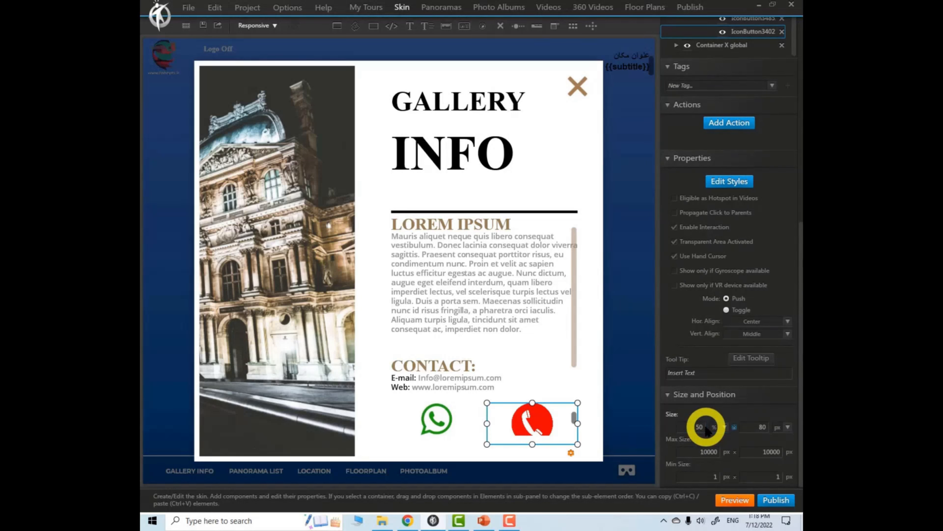
click(788, 428)
click(782, 440)
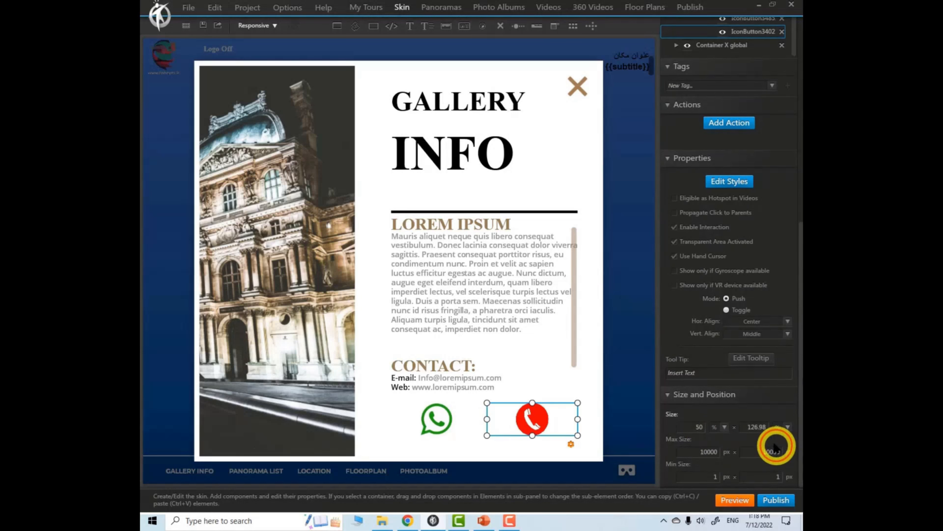
drag(755, 429, 777, 428)
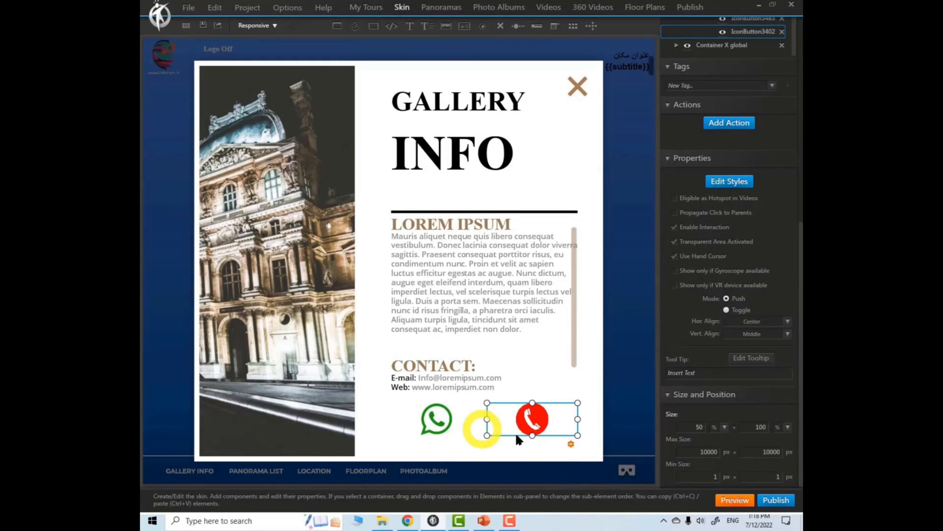
Step: Set the gap of the horizontal container holding the WhatsApp and phone icons to 0
click(447, 422)
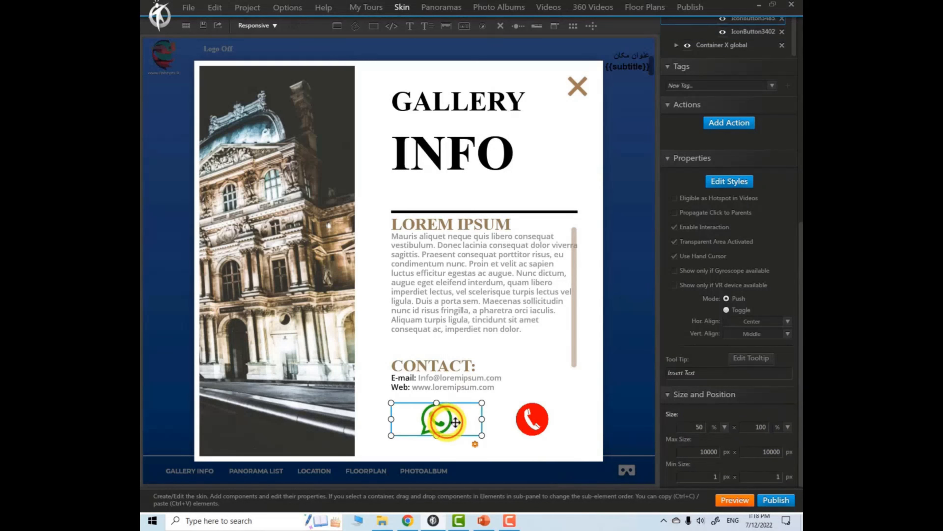
click(520, 419)
click(426, 425)
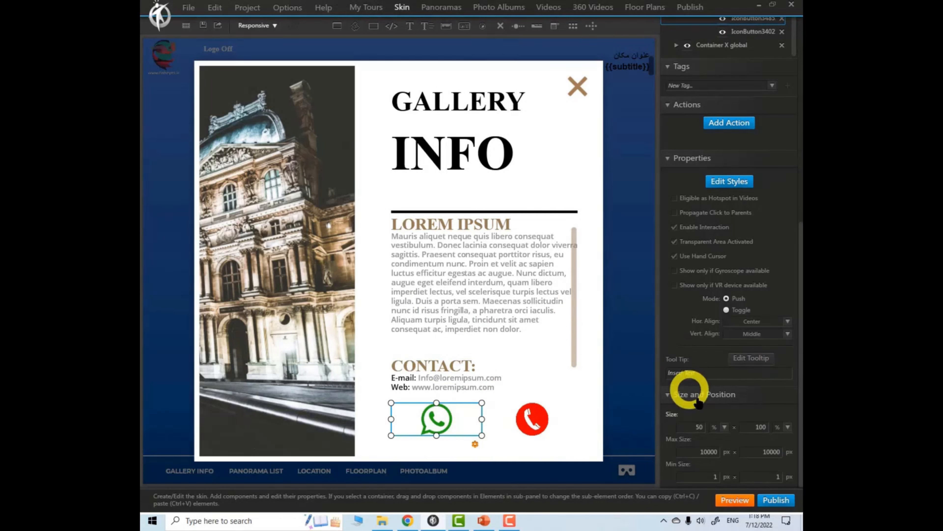
scroll(791, 335, up, 4)
click(743, 150)
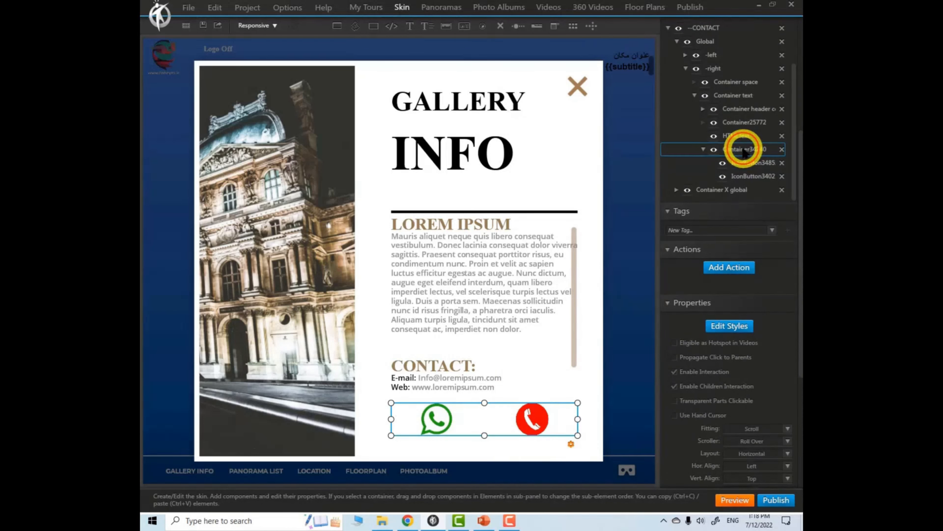
scroll(793, 297, down, 5)
click(781, 282)
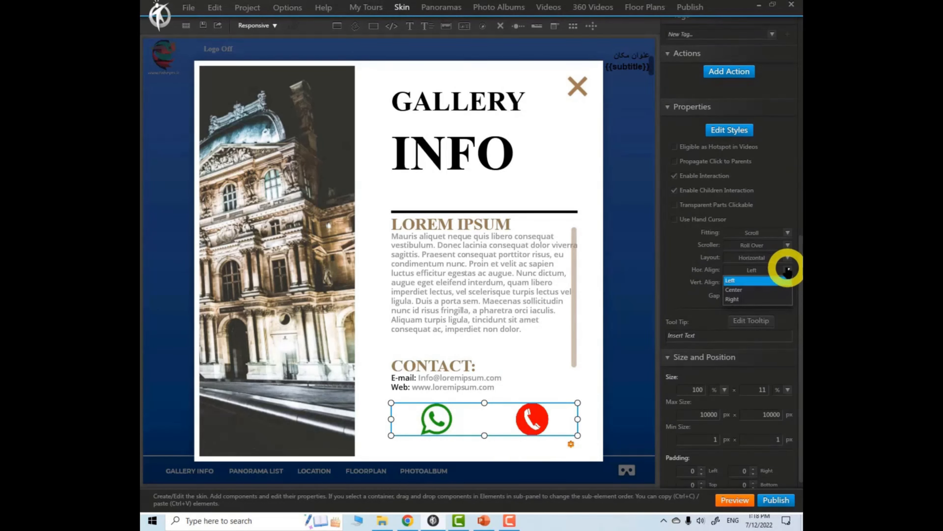
click(756, 270)
click(786, 282)
click(764, 297)
click(755, 299)
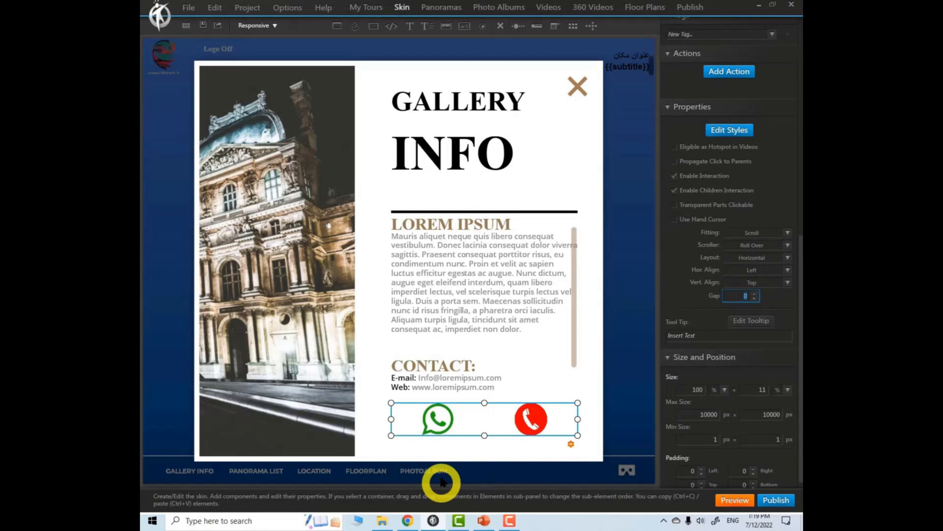
click(490, 317)
Step: Add an icon button with the Instagram-Normal image inside the container that holds the WhatsApp and phone icons
click(437, 419)
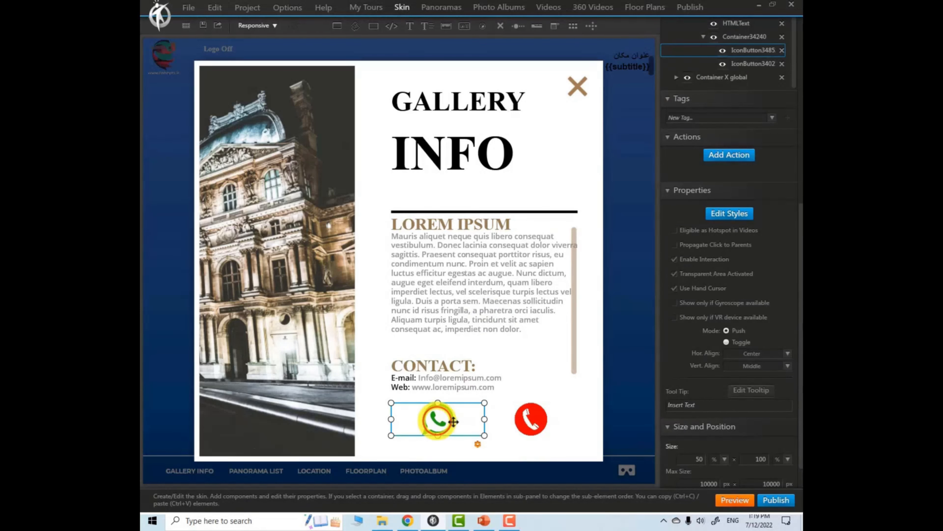
click(528, 428)
click(449, 420)
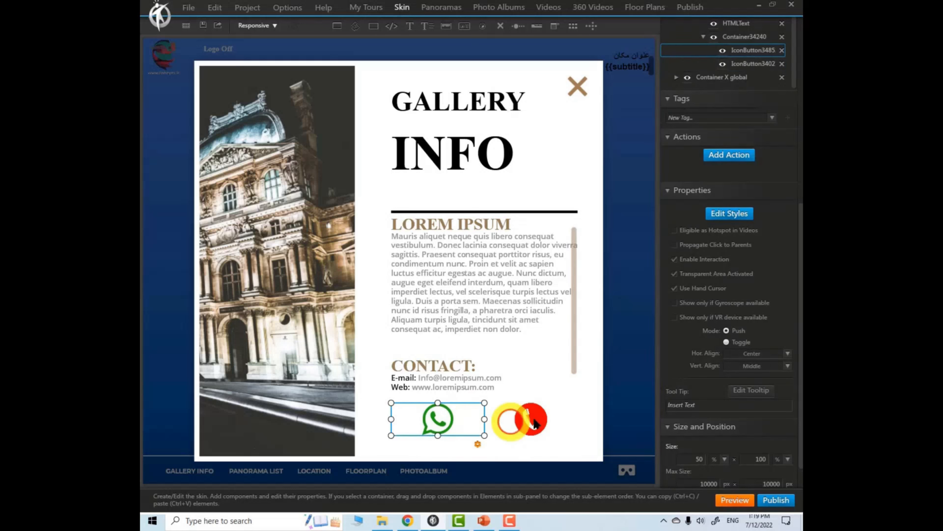
drag(795, 247, 796, 164)
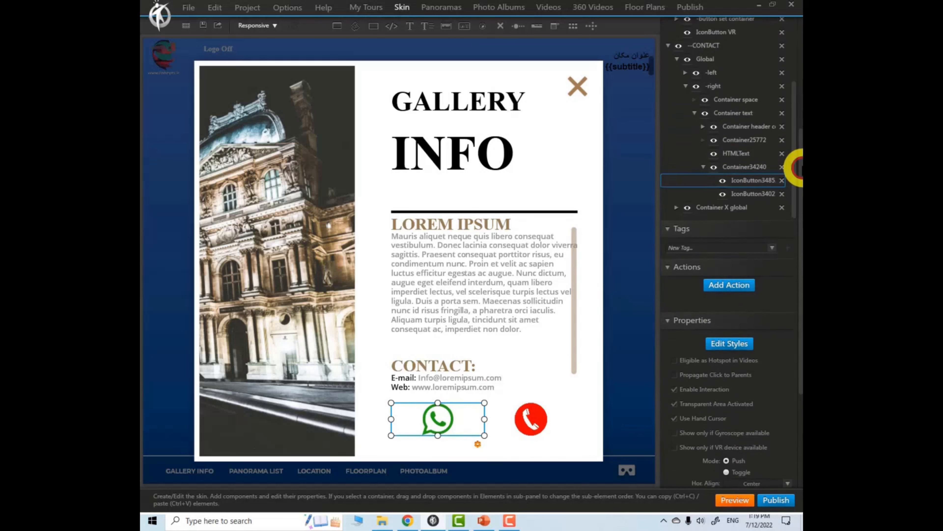
click(742, 179)
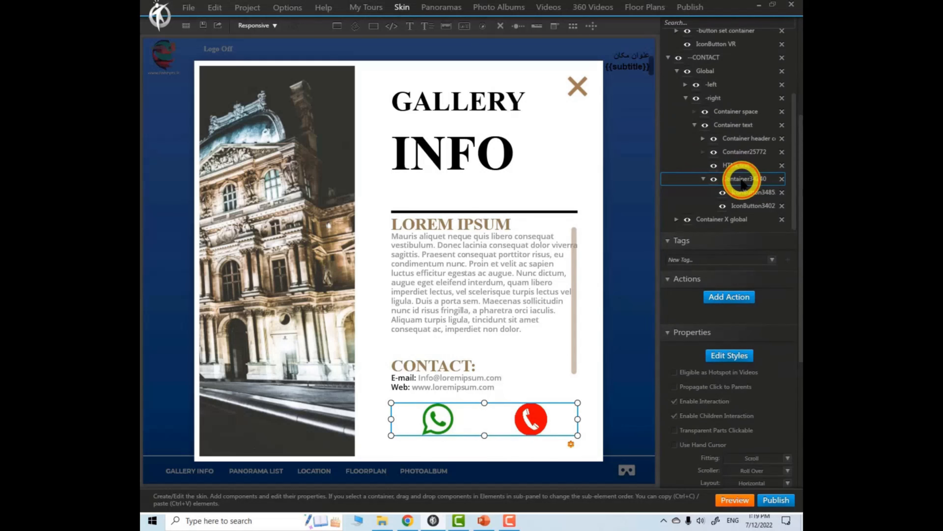
click(482, 27)
click(254, 130)
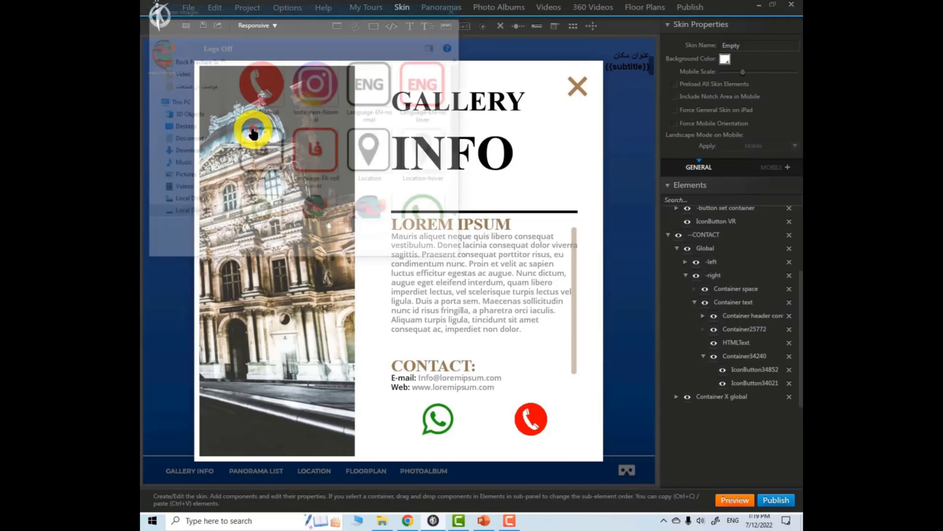
click(314, 86)
click(385, 247)
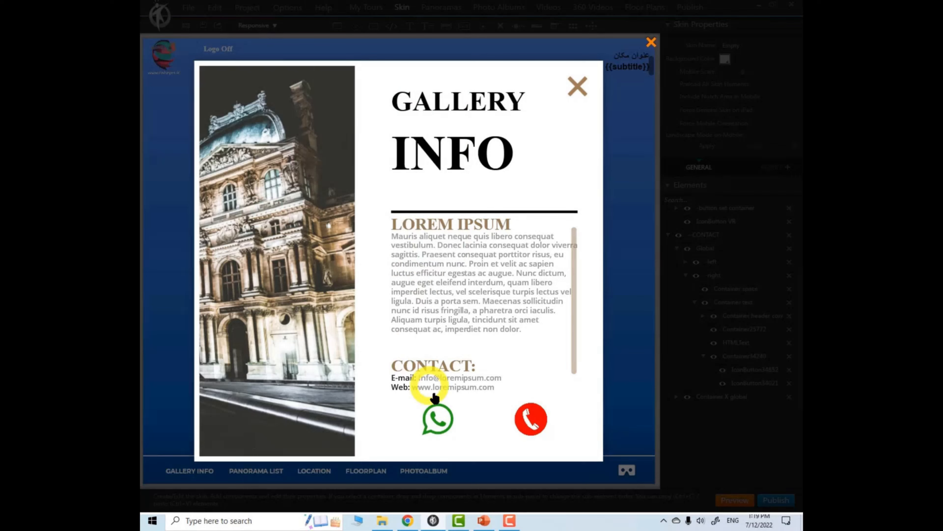
click(476, 419)
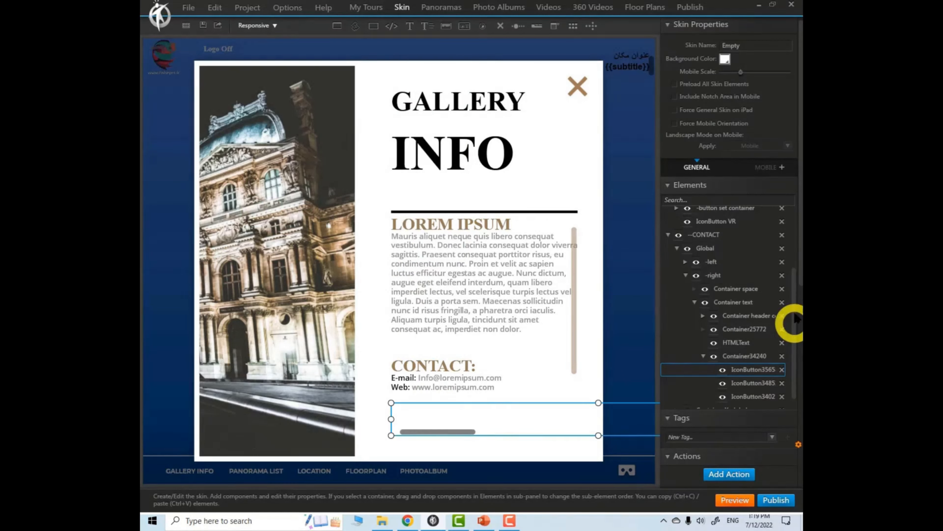
Step: Size the new Instagram icon button in percent, with 33% width and 100% height
scroll(792, 323, down, 1)
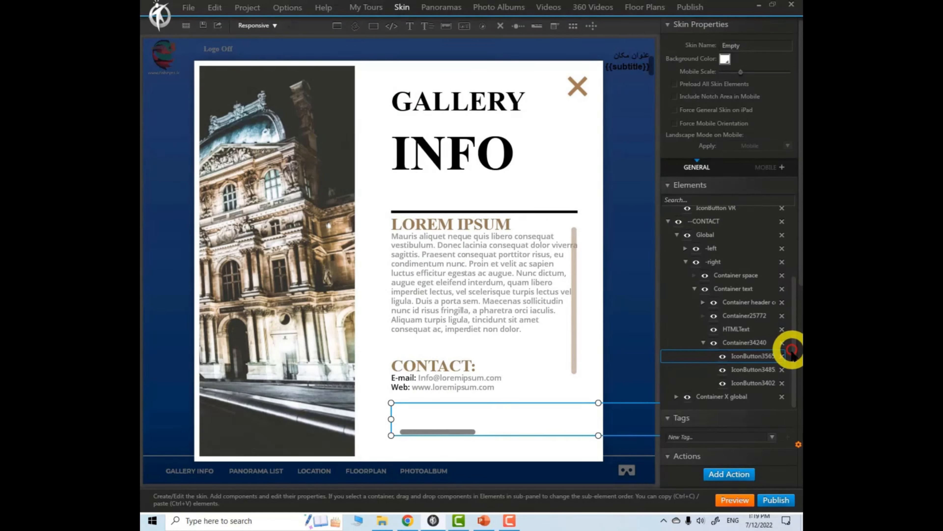
scroll(793, 302, down, 5)
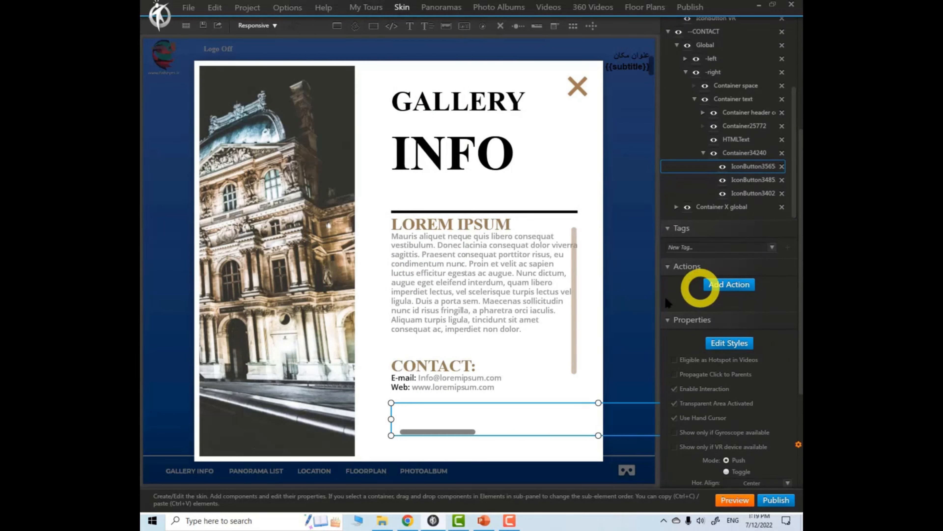
click(772, 180)
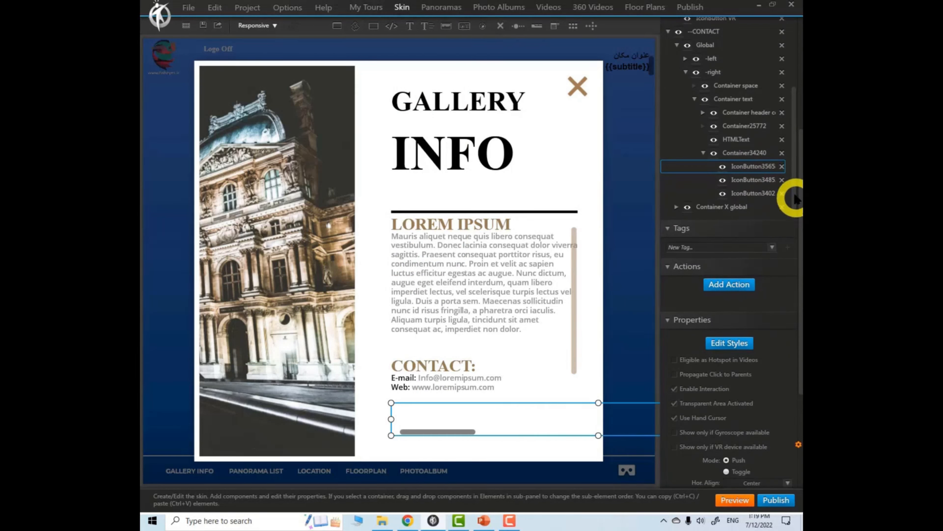
scroll(790, 224, down, 4)
click(724, 431)
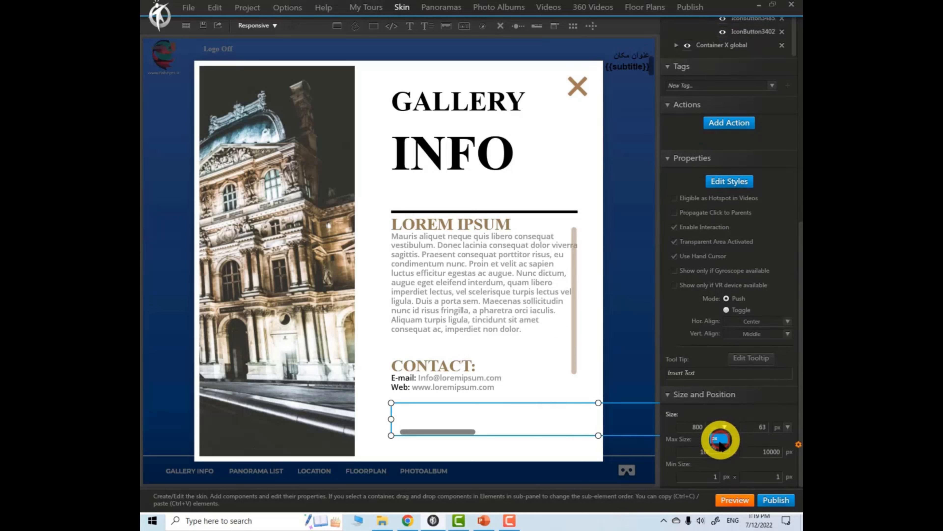
click(715, 449)
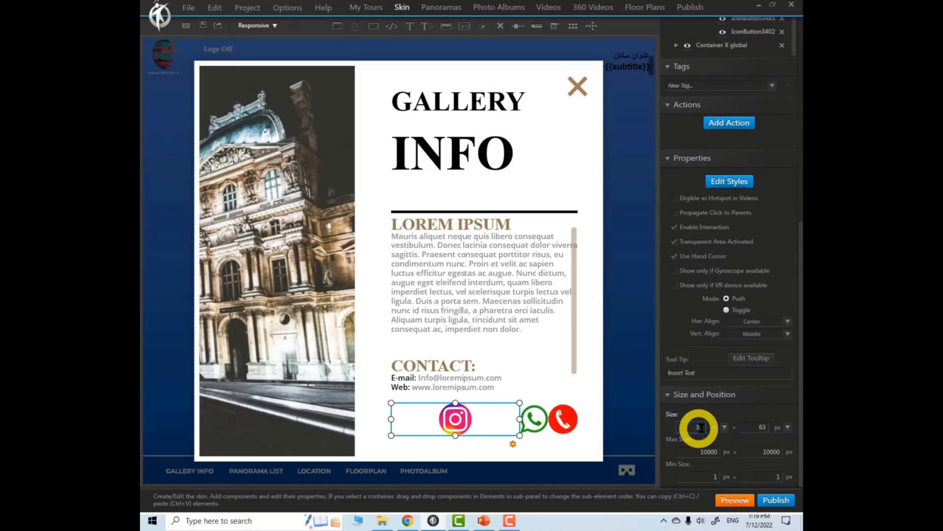
key(Return)
click(784, 428)
click(779, 447)
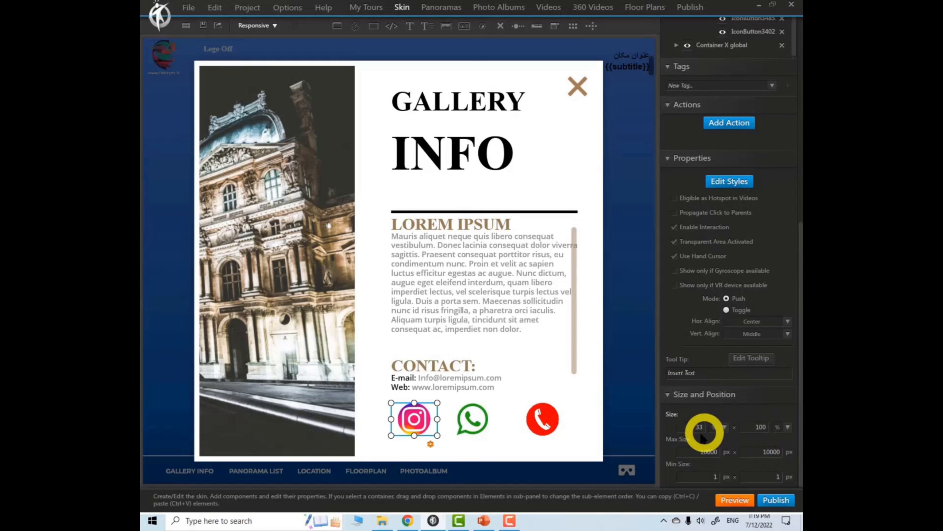
Step: Set the widths of the WhatsApp and phone icon buttons to 33% each
click(466, 416)
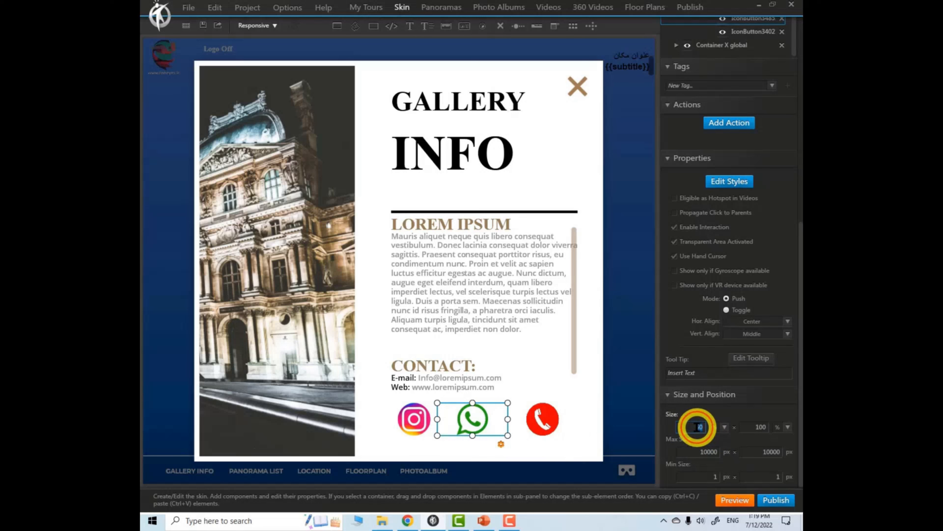
key(Return)
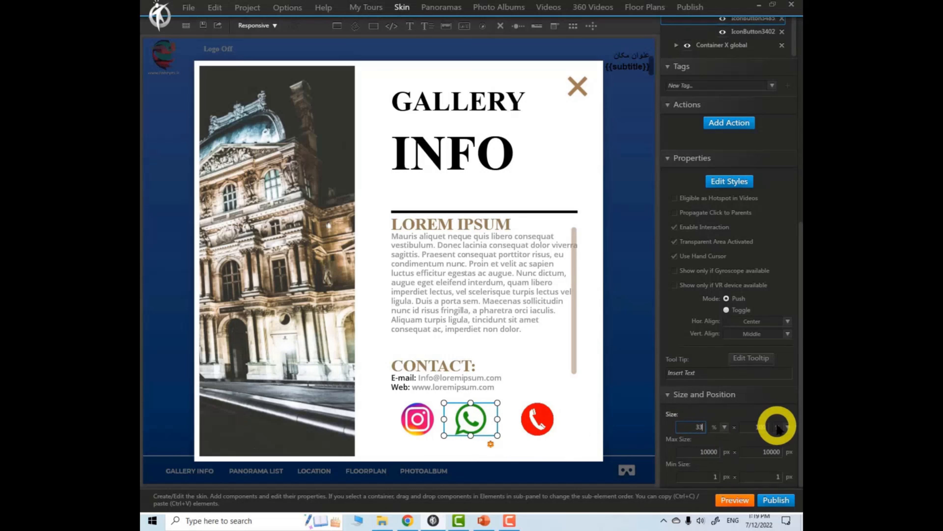
click(562, 423)
click(702, 429)
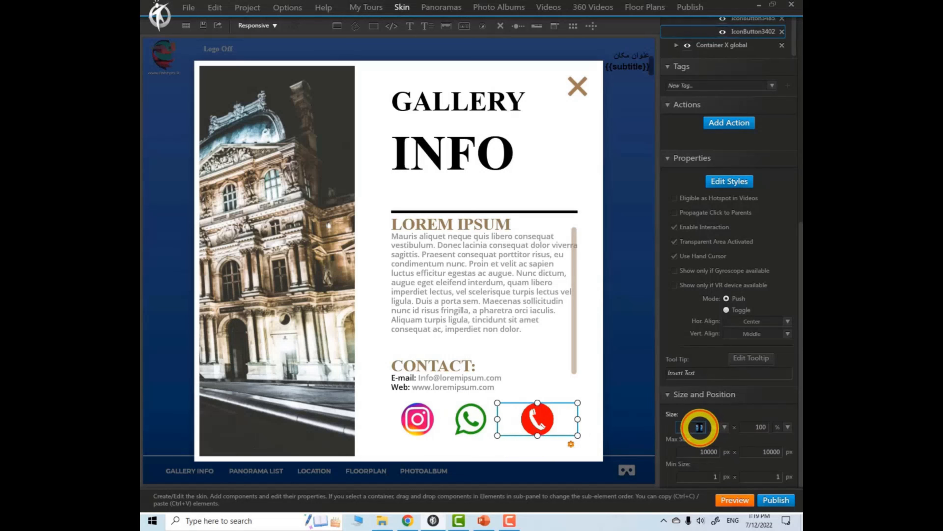
text(33)
key(Return)
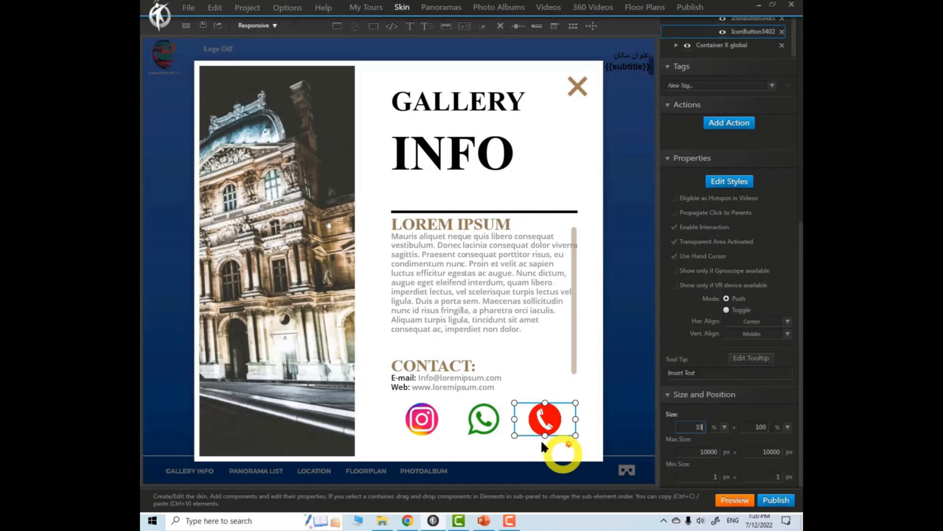
click(704, 452)
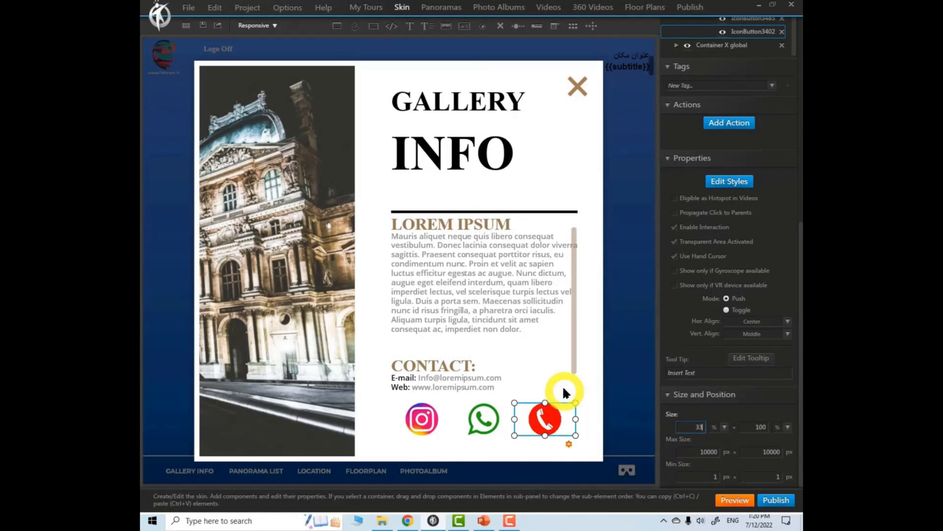
click(521, 350)
Step: Reorder the icon container's elements so the phone icon comes first, before the Instagram and WhatsApp icons
click(422, 418)
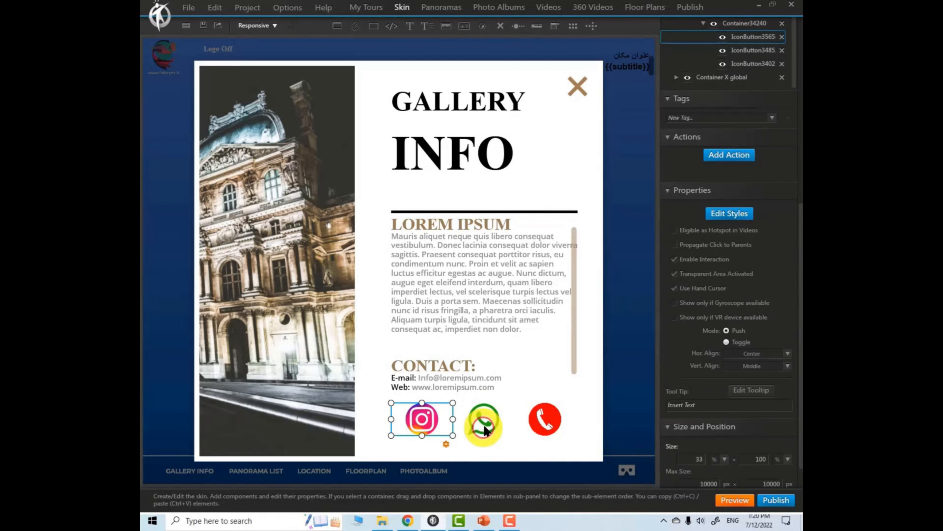
click(538, 420)
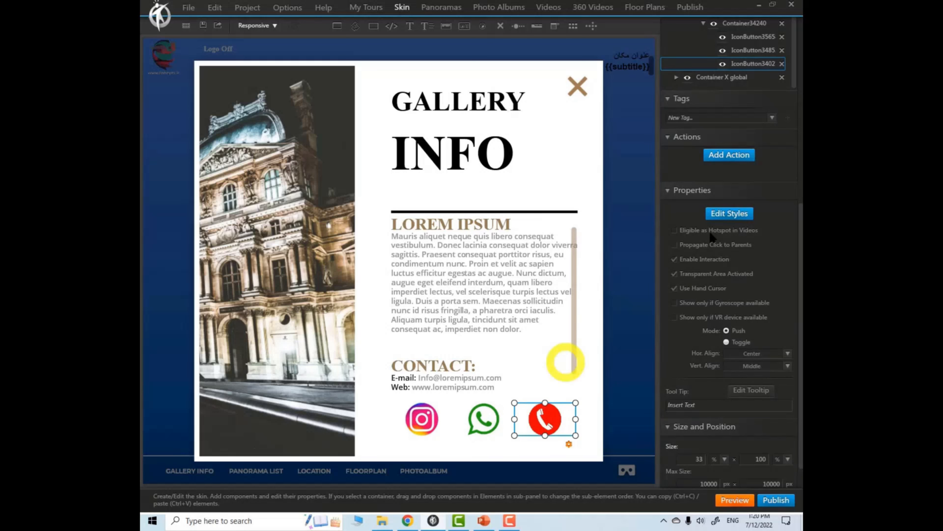
mouse_move(756, 66)
mouse_down()
mouse_move(758, 42)
mouse_move(754, 51)
mouse_up()
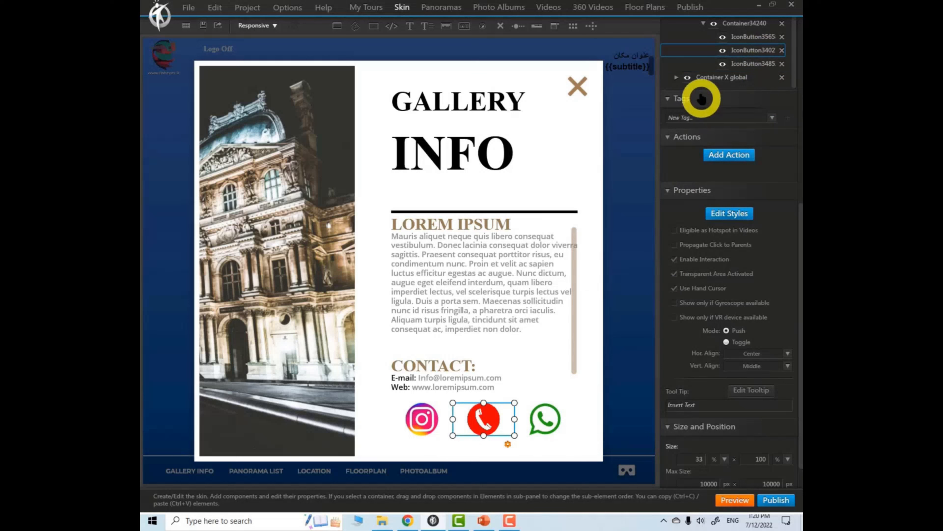
drag(753, 52, 754, 38)
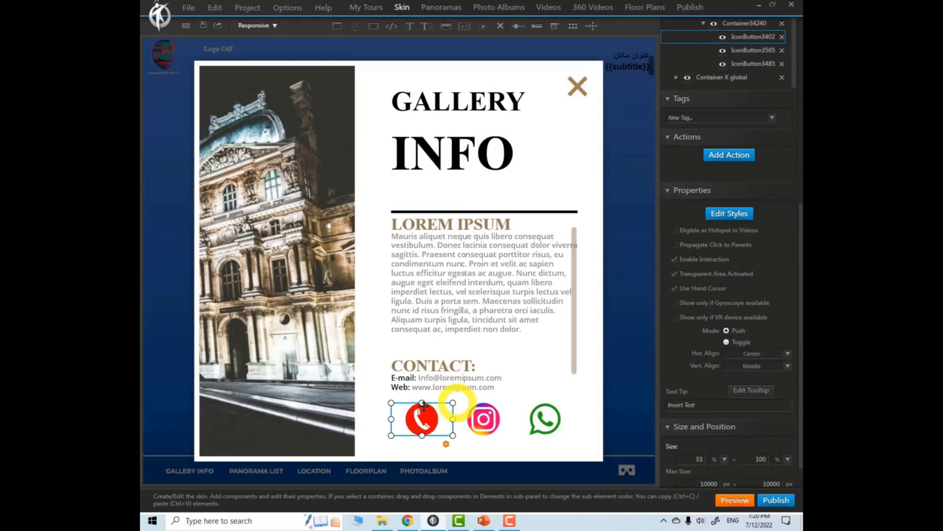
Step: Give the phone icon an on-click Open URL action that opens a tel: link with the contact's phone number in a new tab
drag(800, 292, 801, 223)
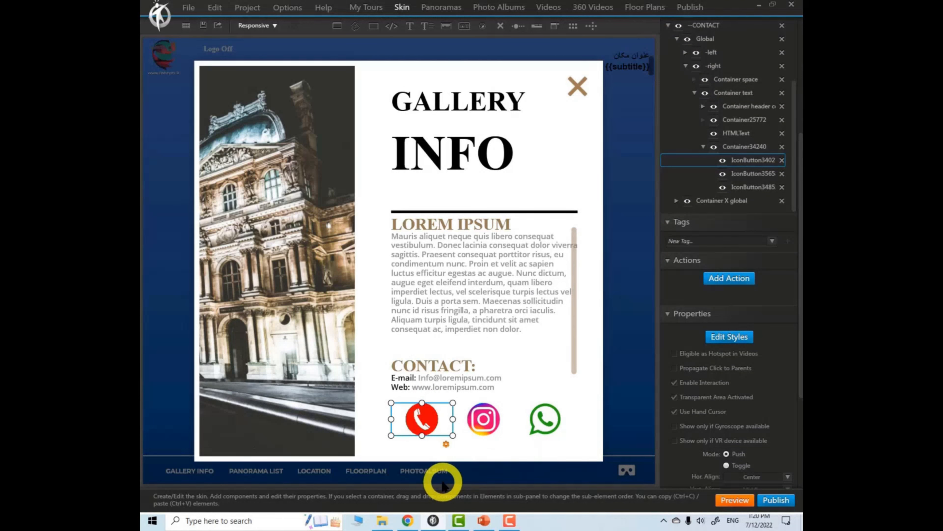
click(735, 279)
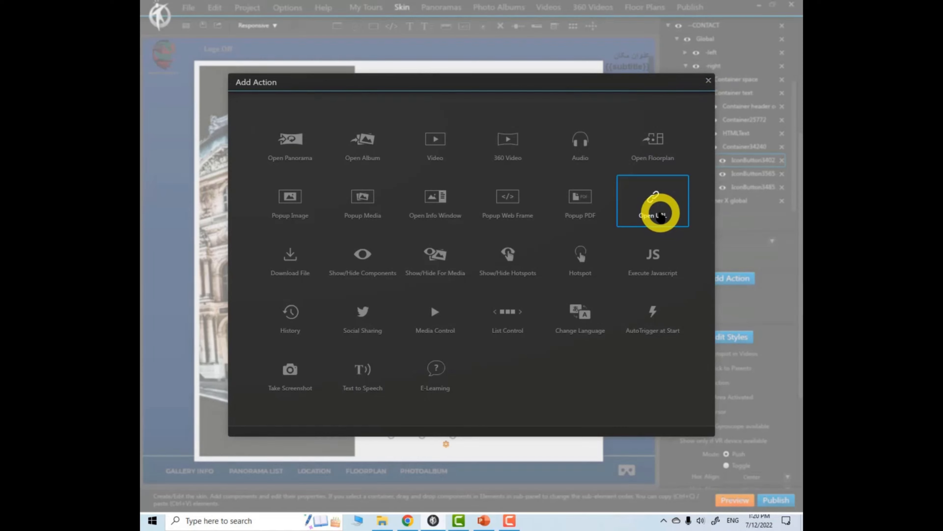
click(660, 216)
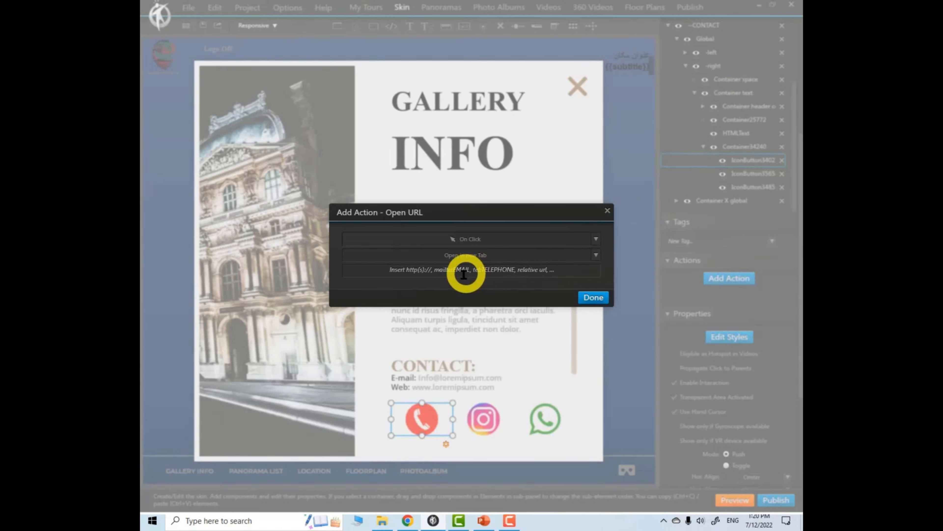
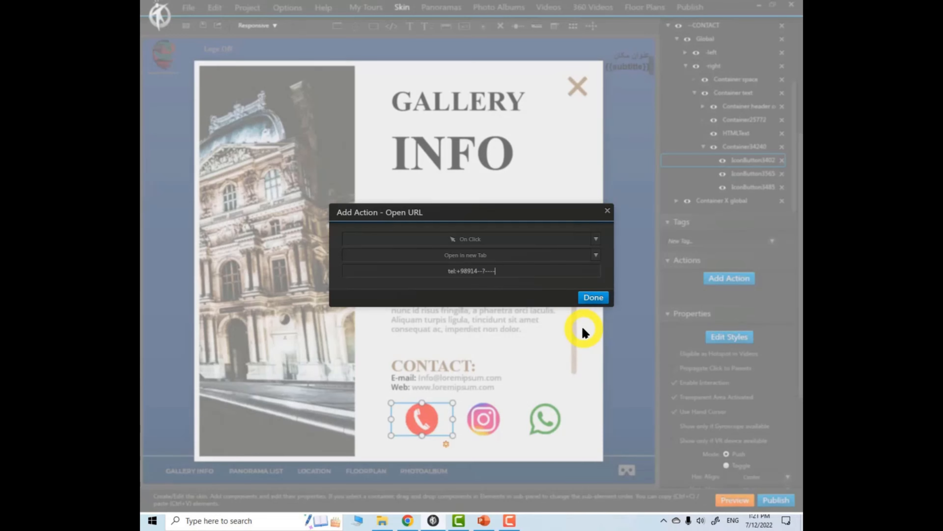
click(594, 298)
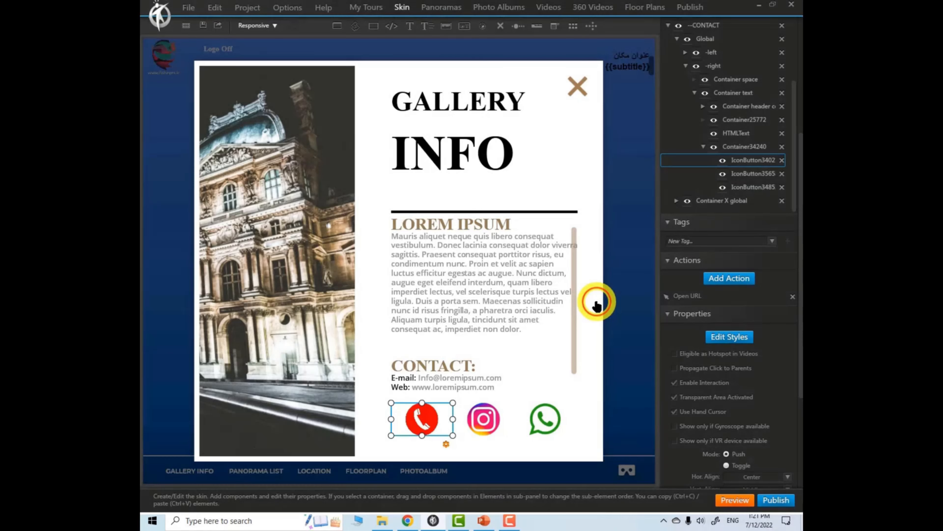
Step: Select the Instagram icon and copy the Instagram profile link from the Links text file in the icons folder
click(488, 424)
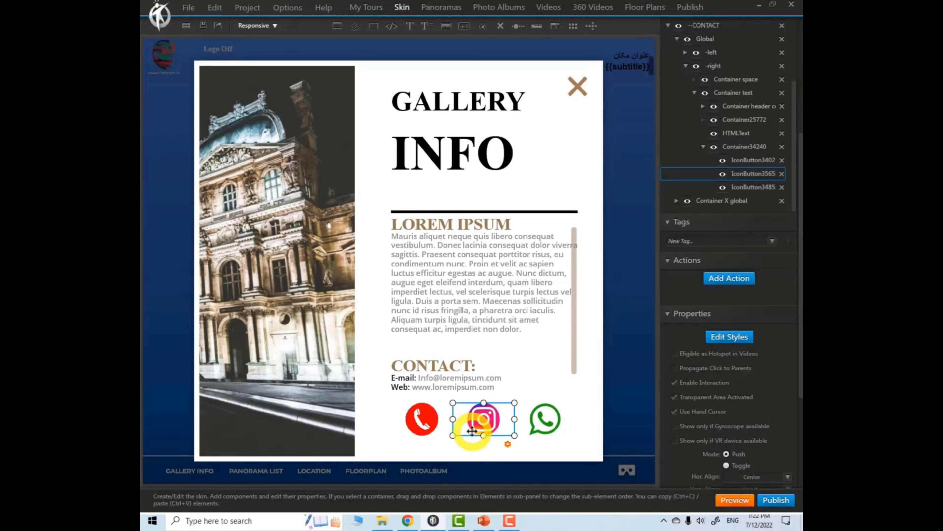
click(382, 520)
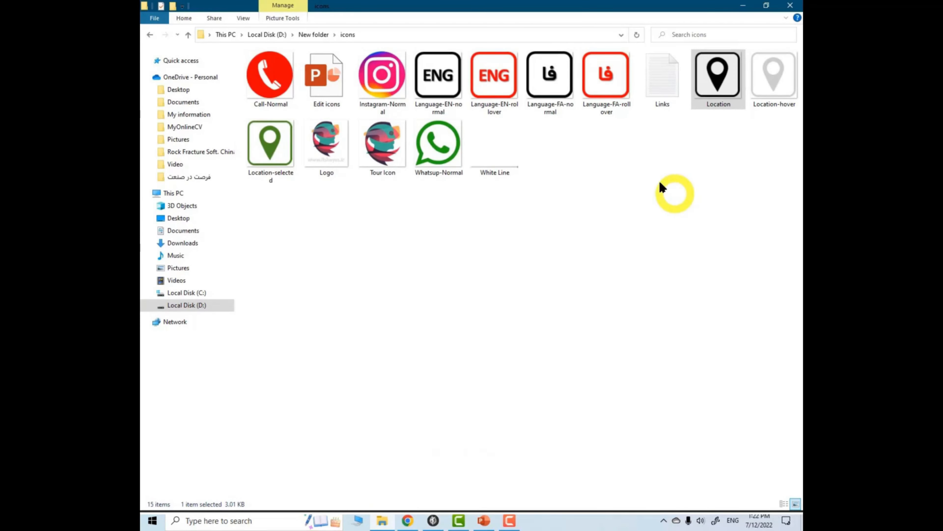
click(667, 88)
double_click(668, 88)
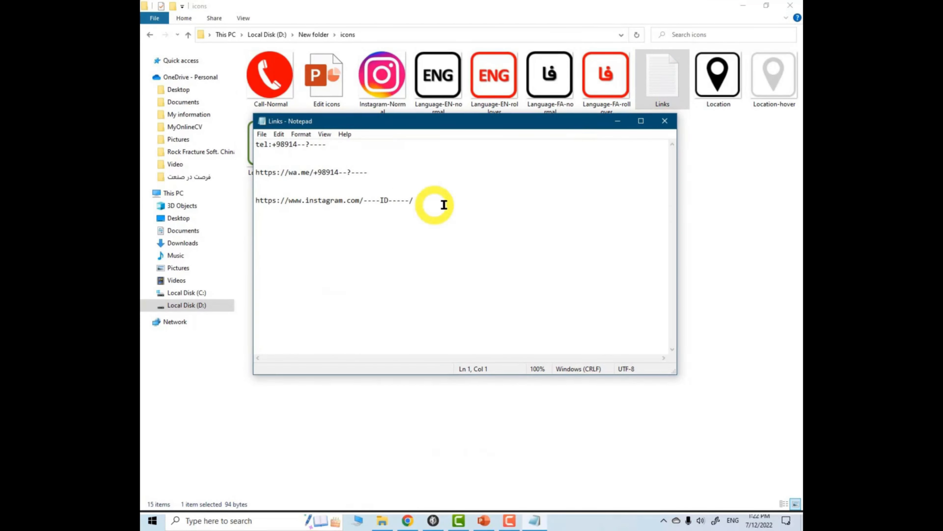
click(428, 201)
drag(427, 202, 253, 201)
key(ctrl+c)
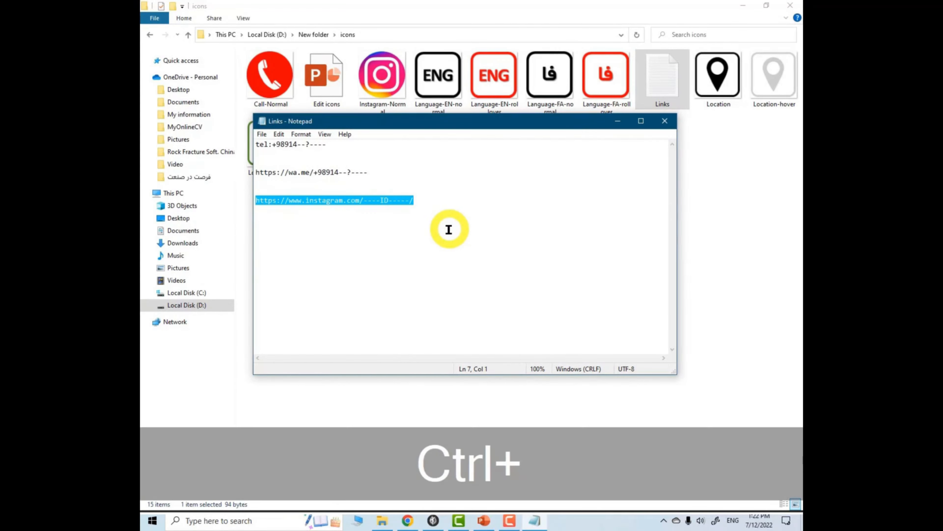
click(433, 520)
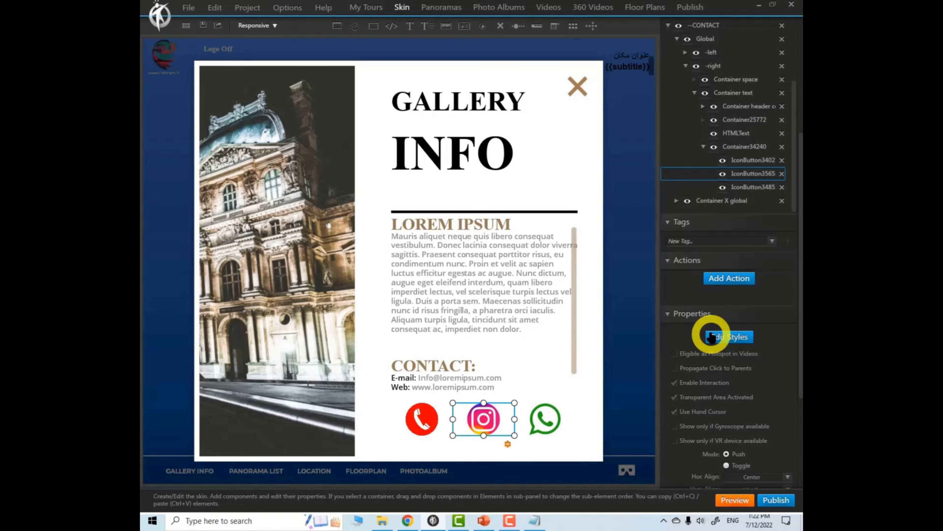
click(735, 283)
click(657, 238)
click(474, 268)
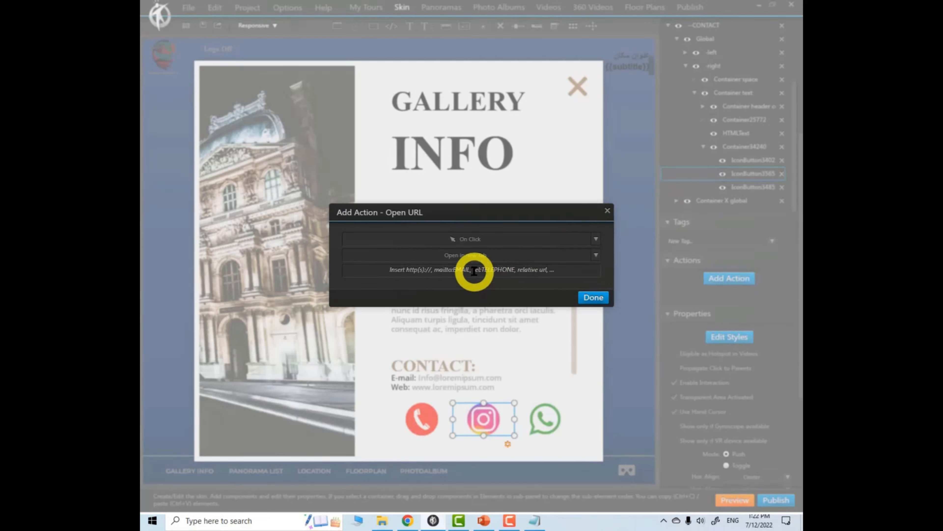
key(ctrl+v)
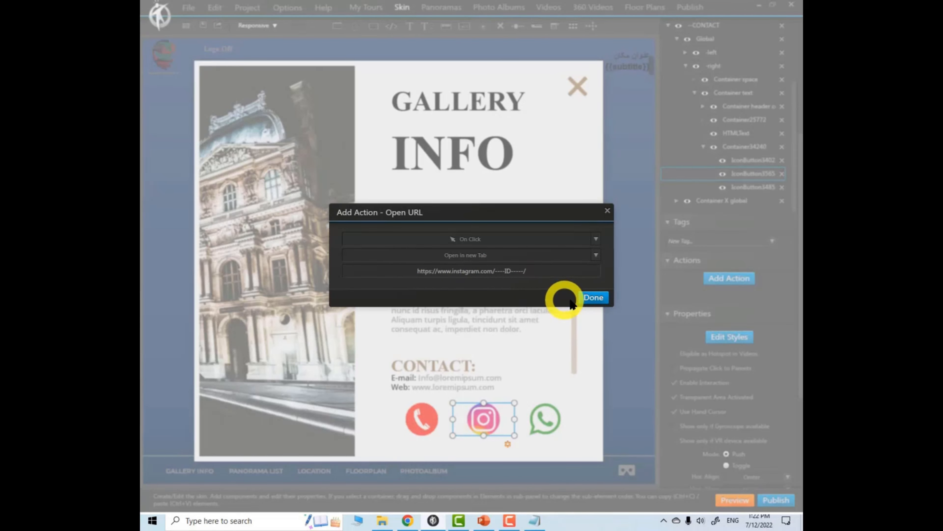
click(595, 297)
click(541, 419)
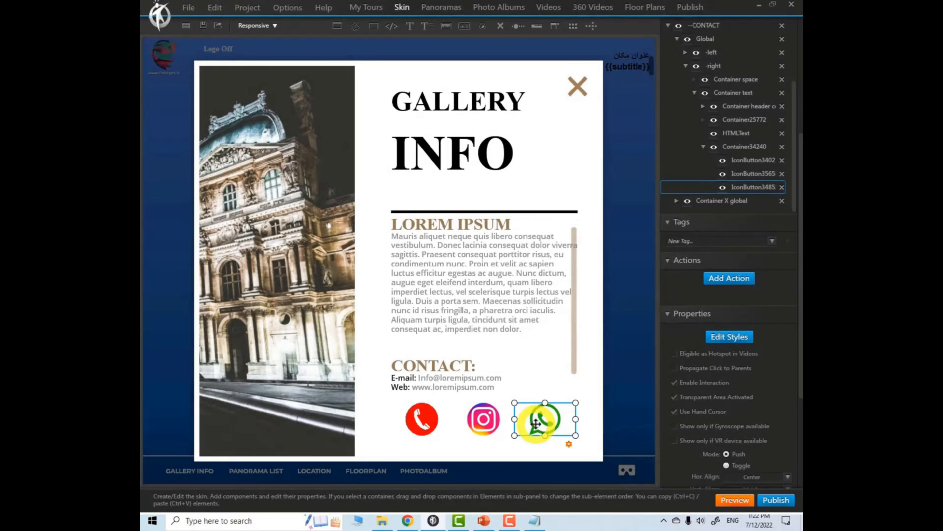
click(535, 520)
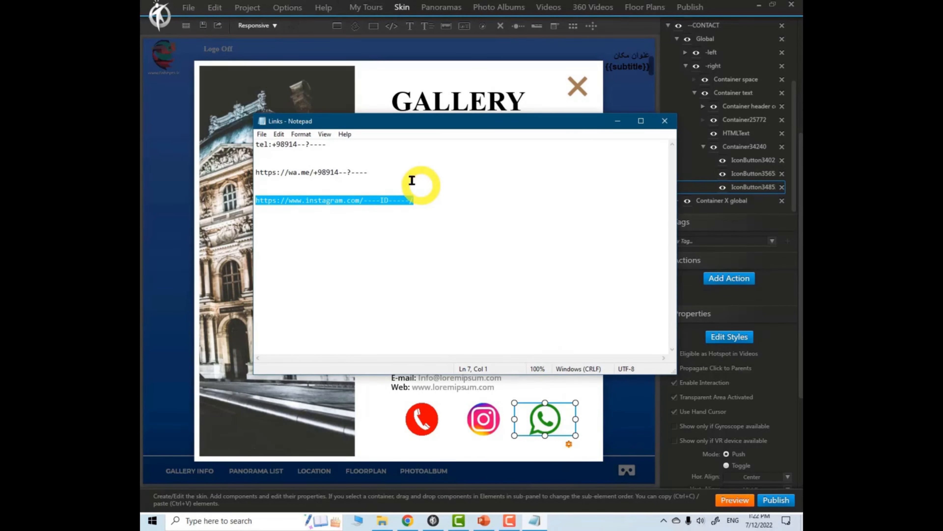
drag(368, 172, 256, 172)
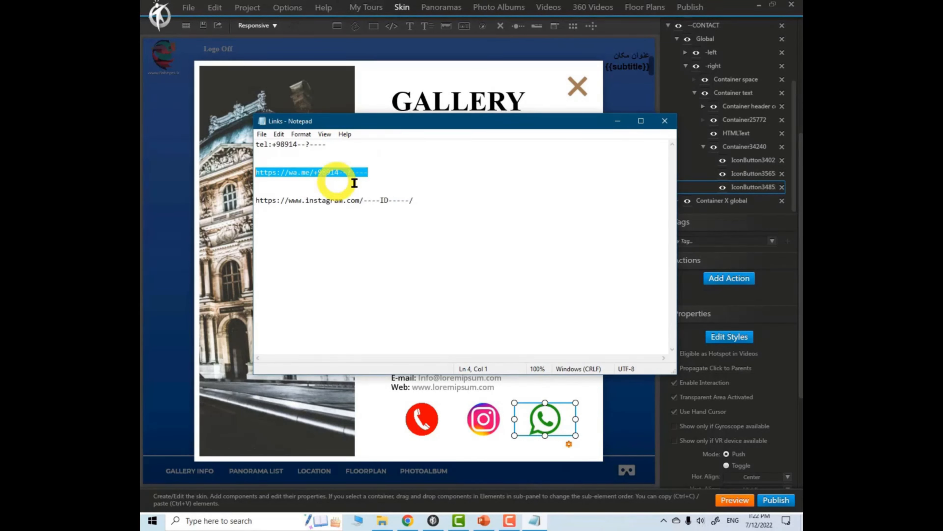
key(ctrl+c)
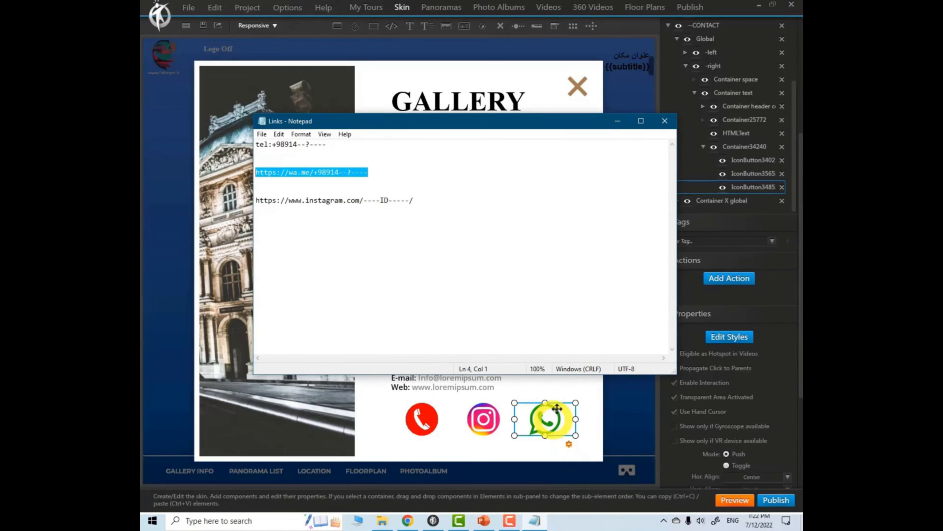
Step: Give the WhatsApp icon an on-click Open URL action with the copied wa.me link, opening in a new tab
click(548, 414)
click(729, 278)
click(654, 207)
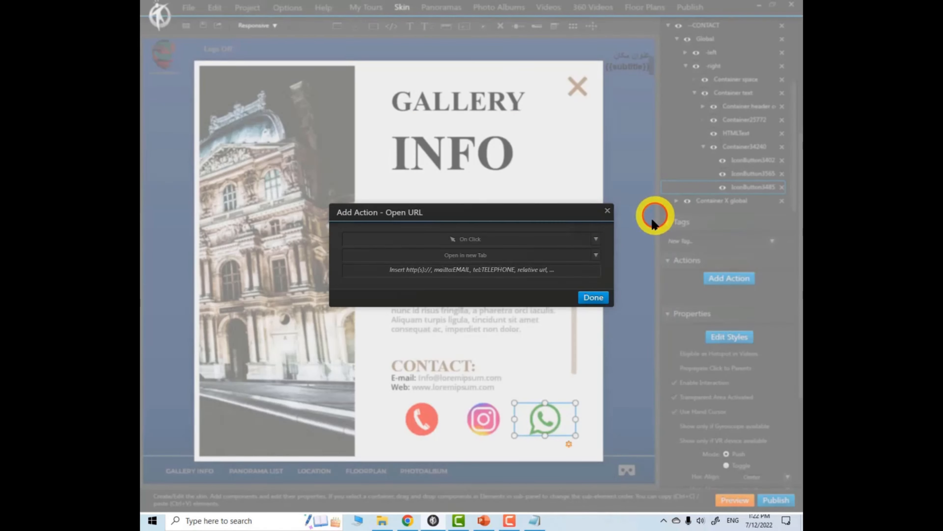
click(487, 272)
key(ctrl+v)
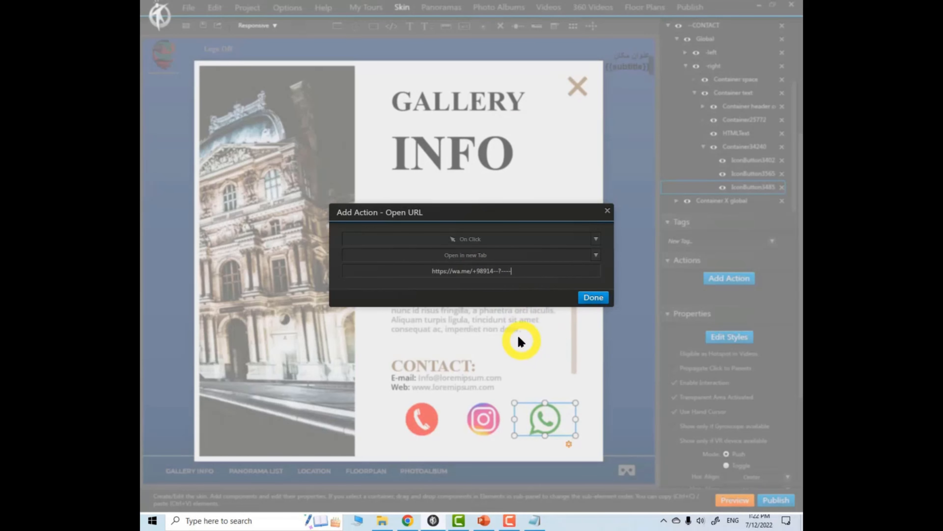
click(594, 297)
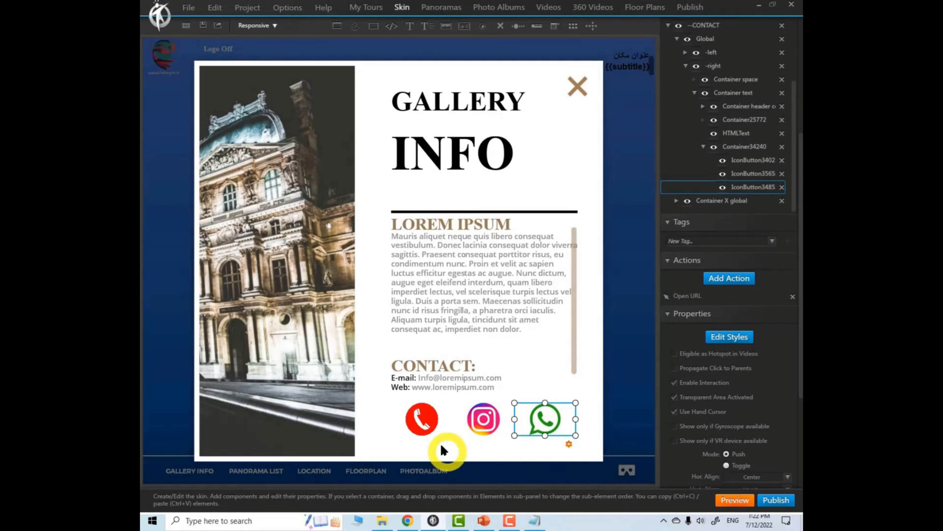
Step: Preview the tour, test the WhatsApp icon's link in the gallery info window, and return to the skin editor
click(728, 501)
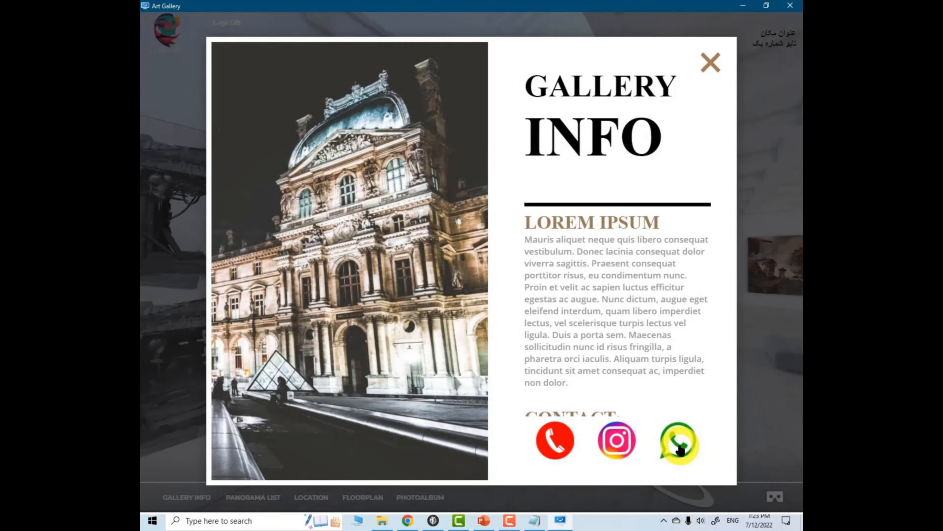
click(680, 449)
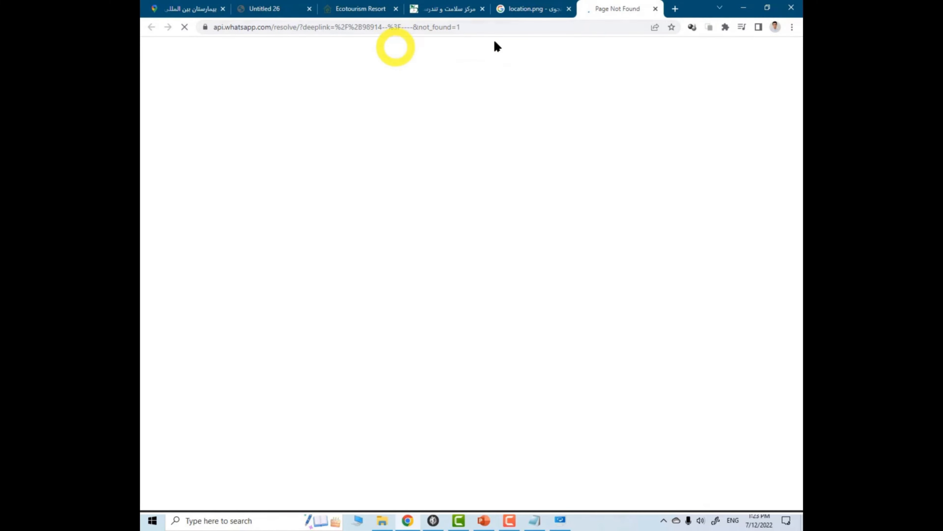
click(432, 520)
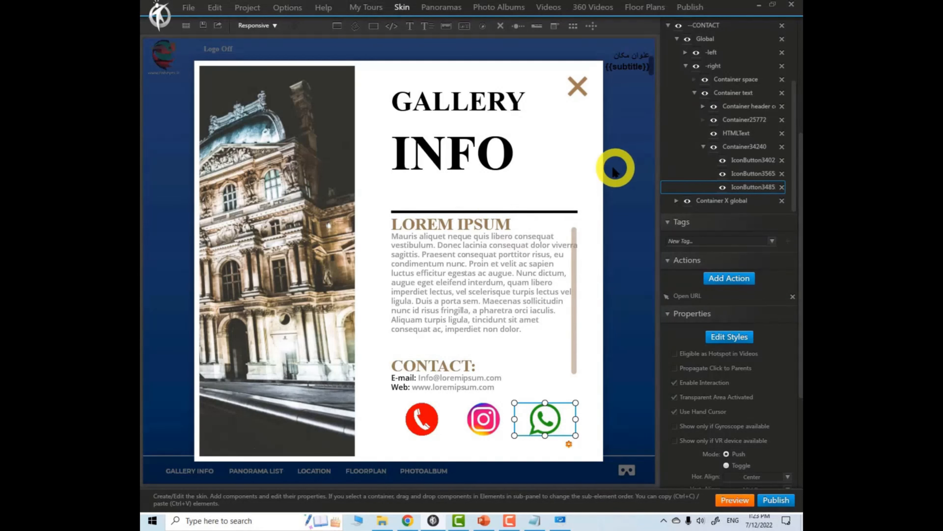
Step: Collapse the MyMENU and CONTACT groups in the component tree and make CONTACT hidden on start
click(677, 39)
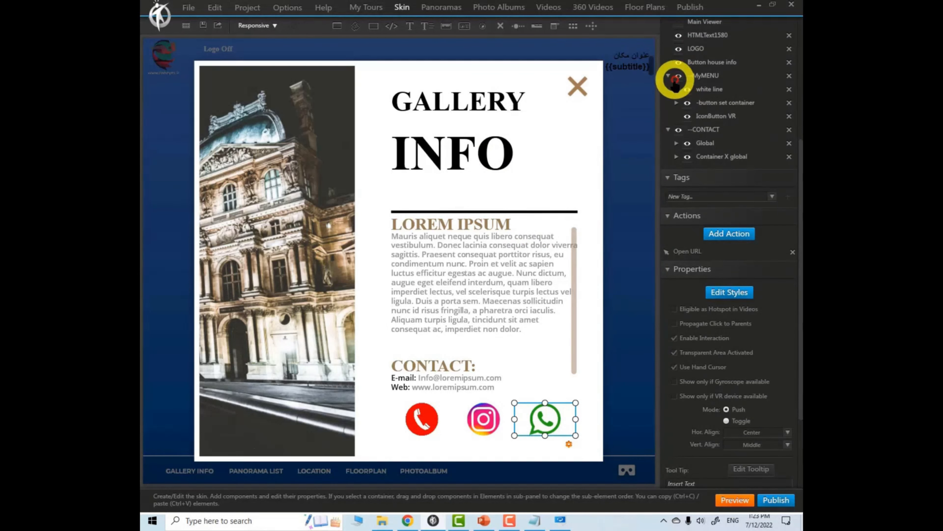
click(668, 76)
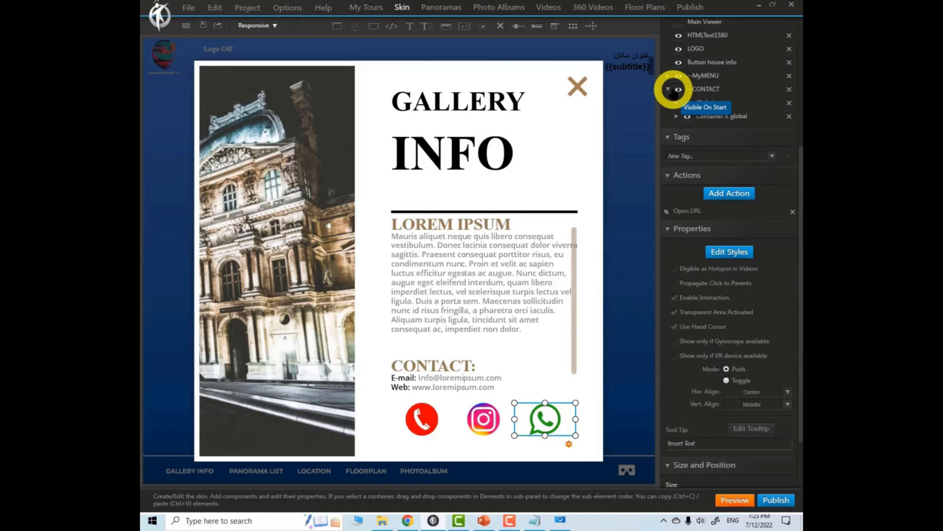
click(668, 90)
click(678, 89)
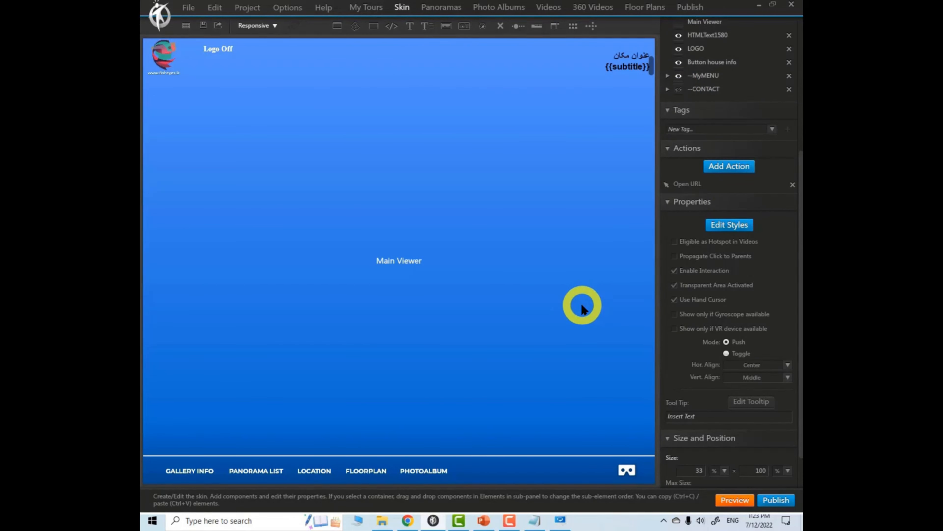
Step: Give the GALLERY INFO menu button an on-click Show/Hide Components action set to Show, applied to the CONTACT container
click(184, 474)
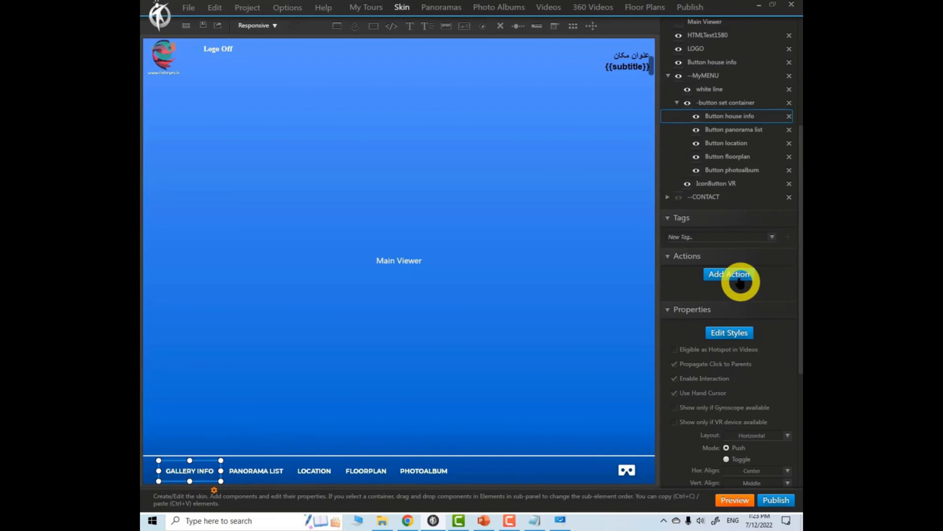
click(730, 275)
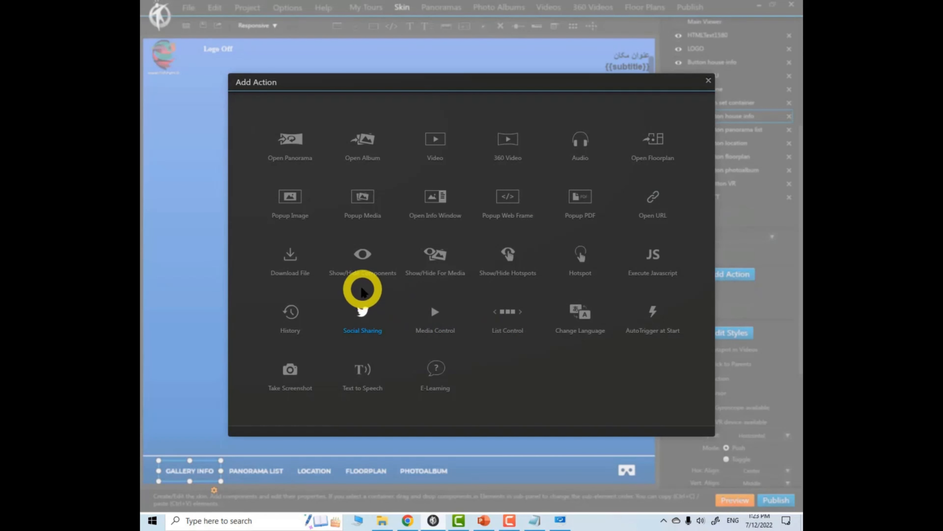
click(368, 275)
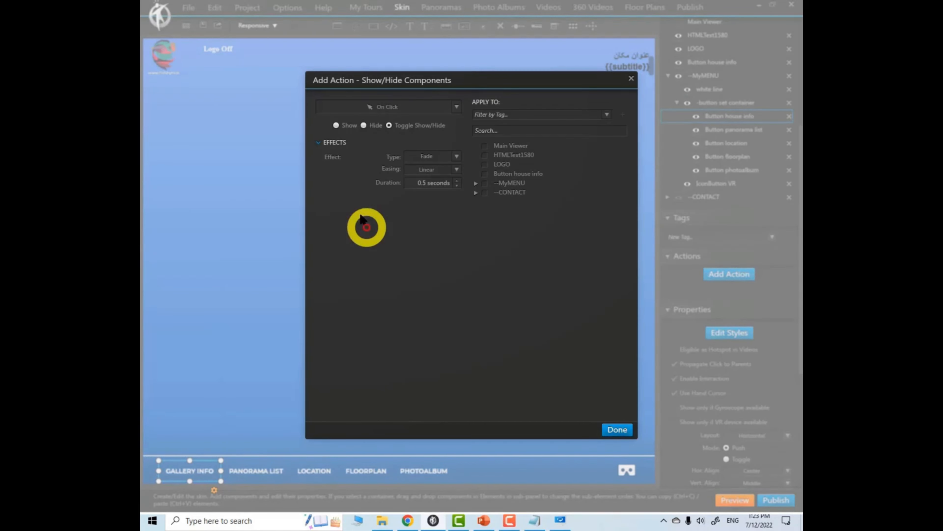
click(336, 125)
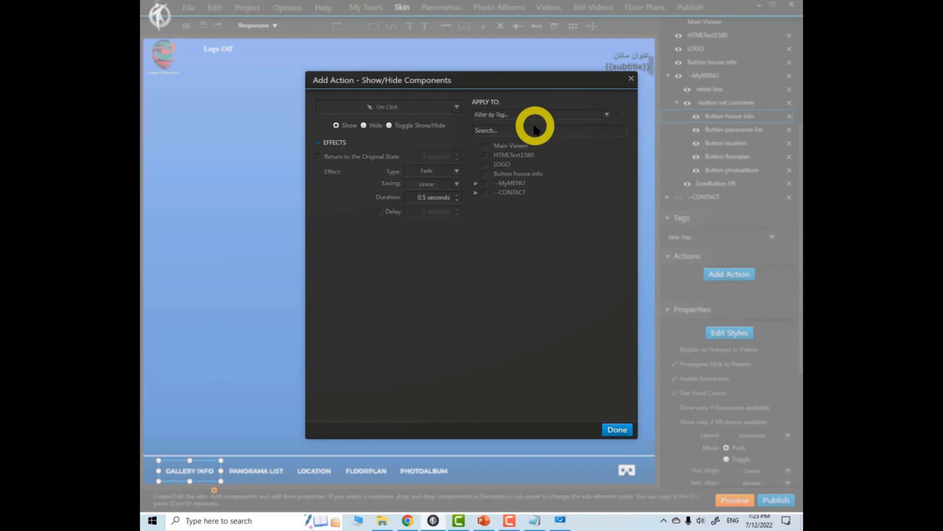
click(484, 193)
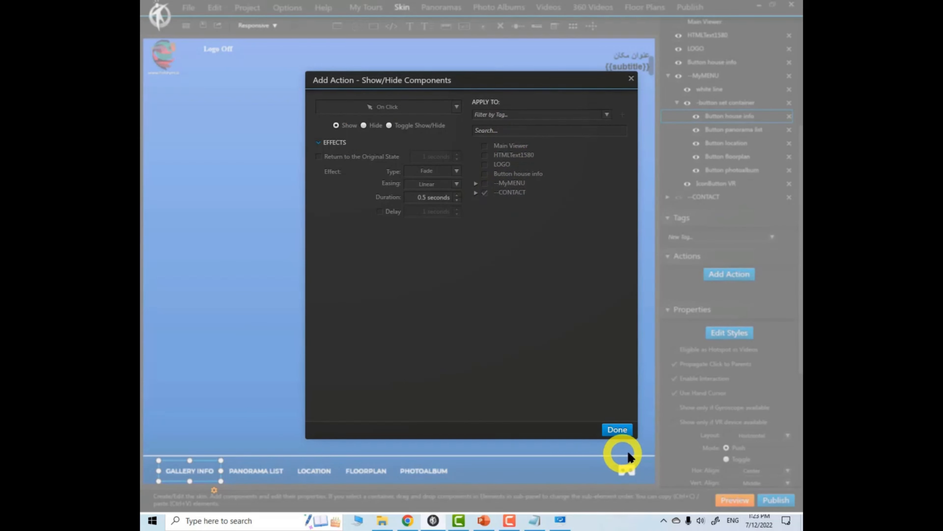
click(617, 430)
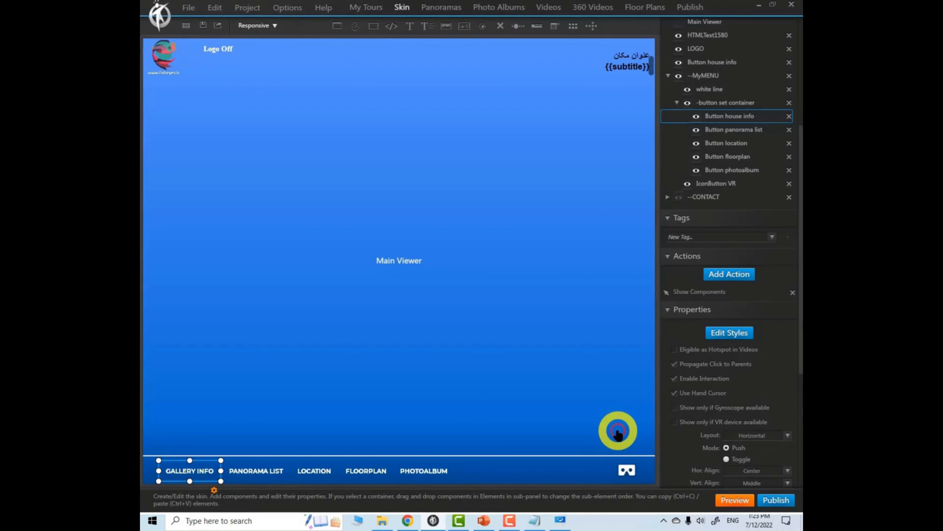
Step: Preview the tour and test opening, scrolling and closing the gallery info window from the GALLERY INFO button
click(729, 502)
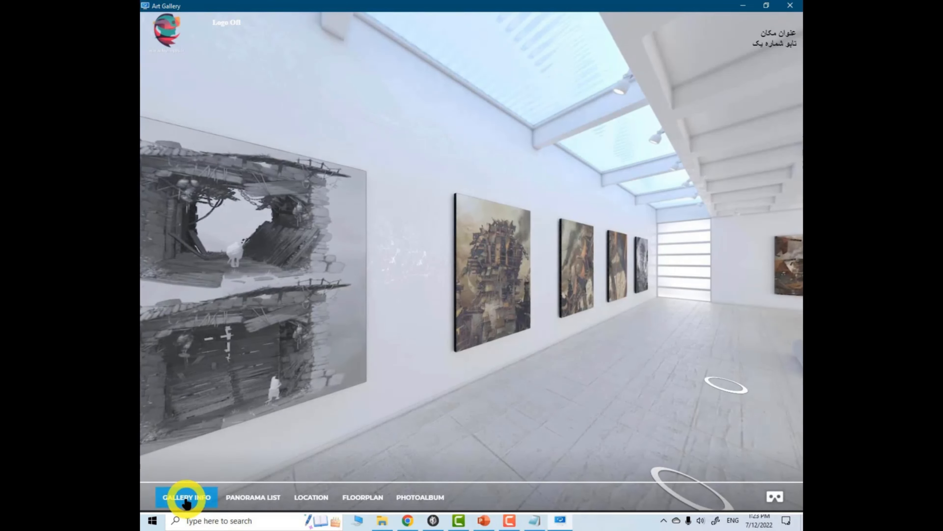
click(186, 498)
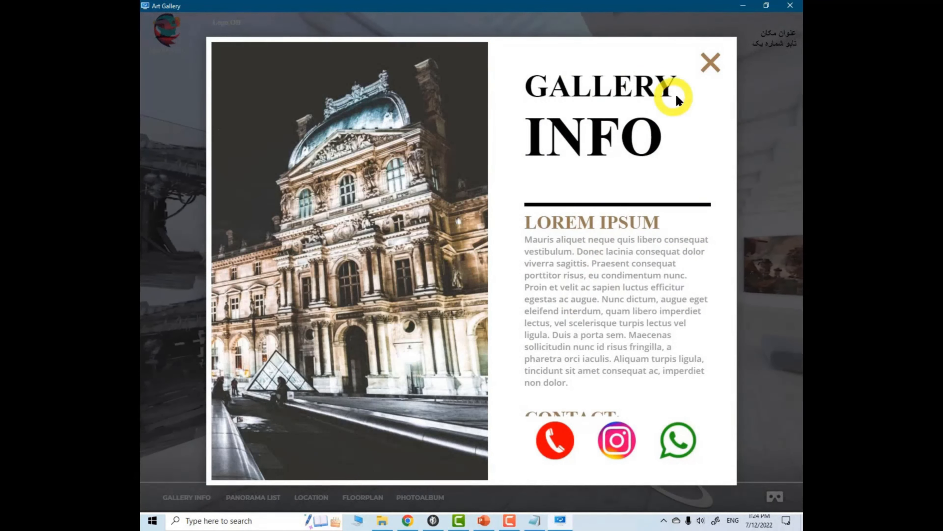
scroll(591, 275, down, 3)
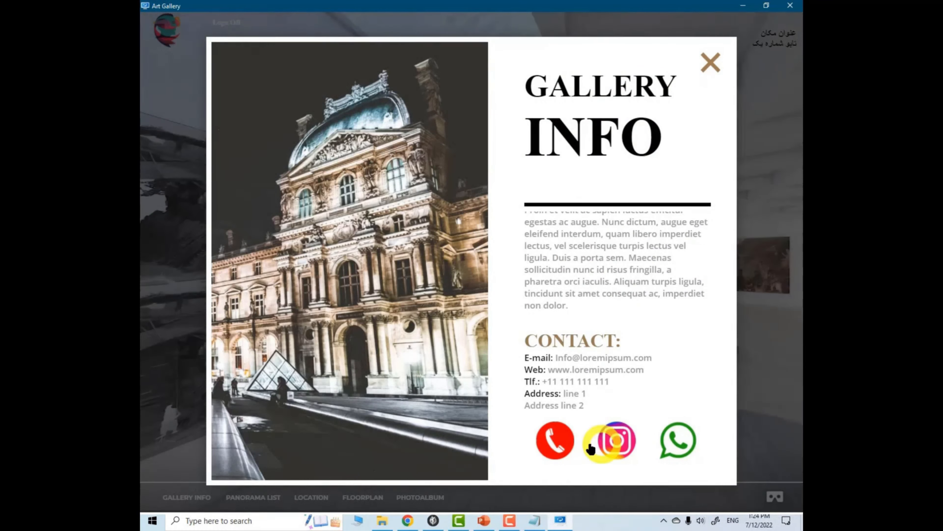
click(711, 62)
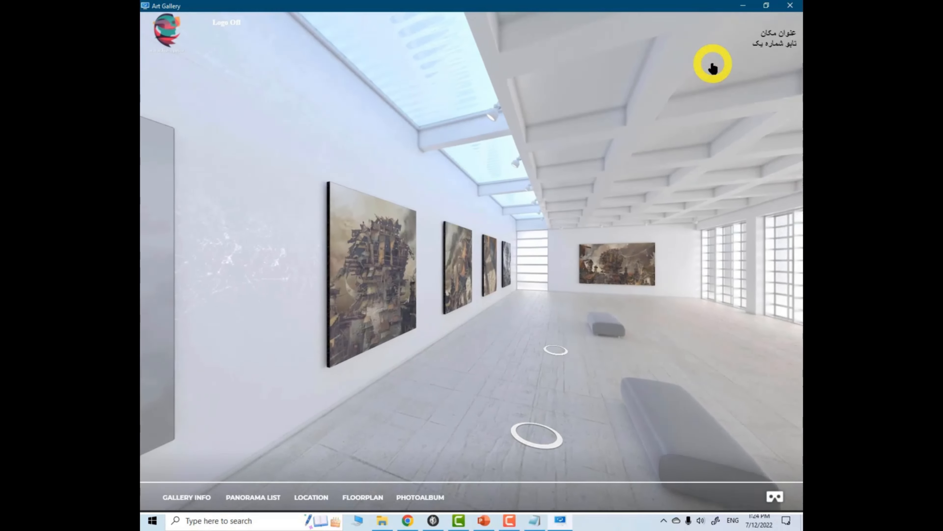
drag(307, 215, 431, 204)
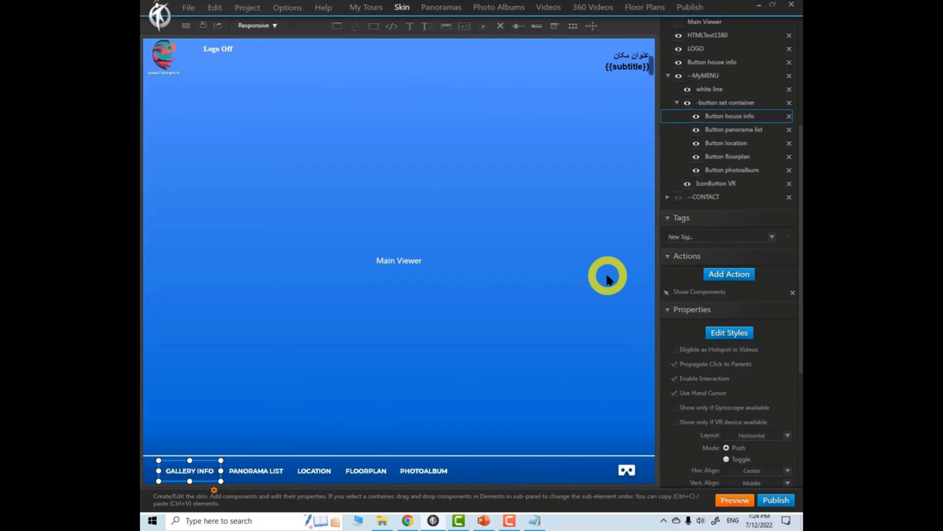
Step: Insert the Split component from the library's Dual Viewer family into the skin
click(594, 26)
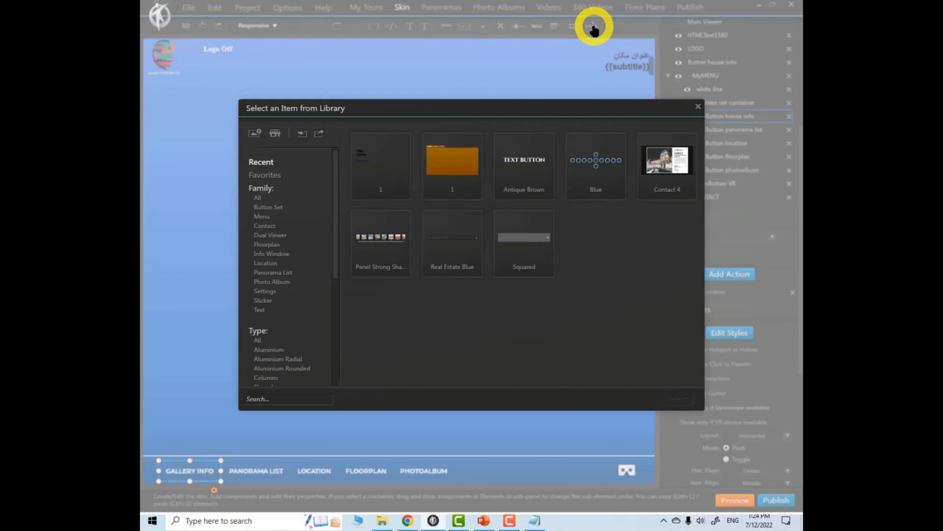
click(257, 198)
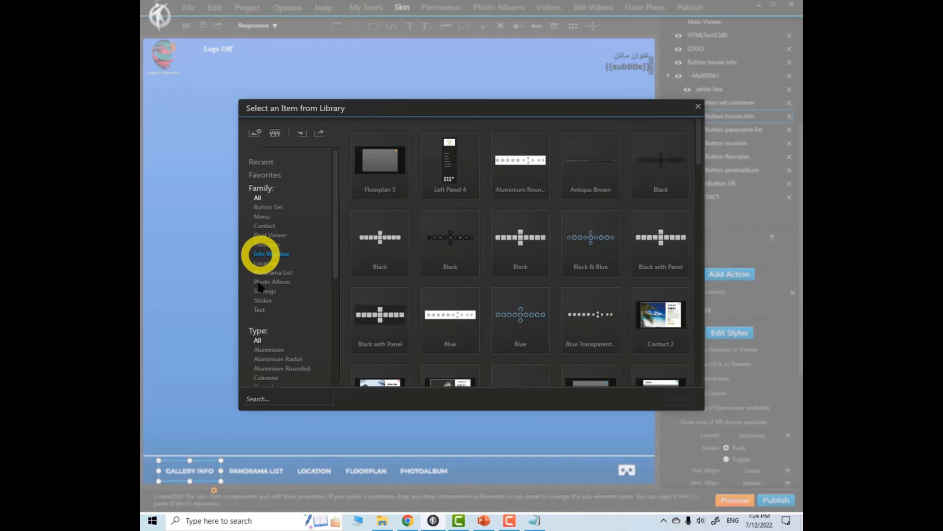
click(267, 237)
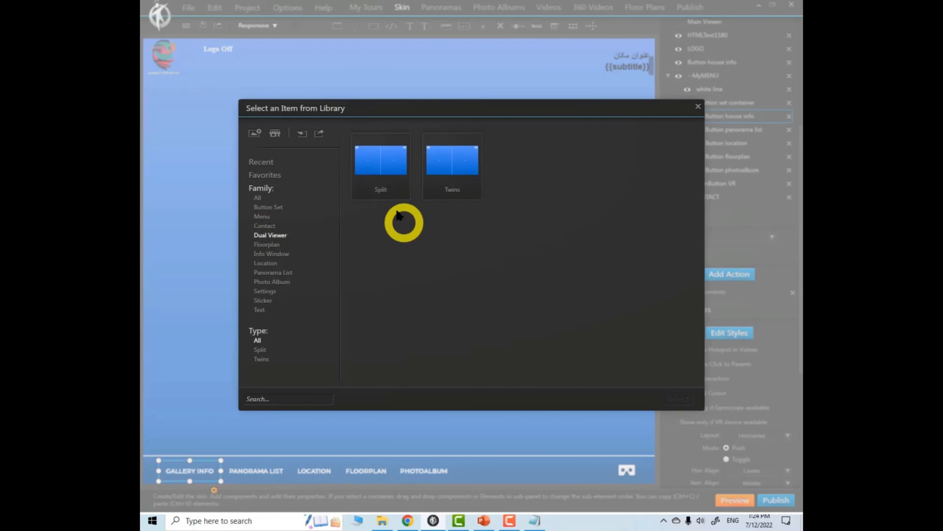
click(379, 168)
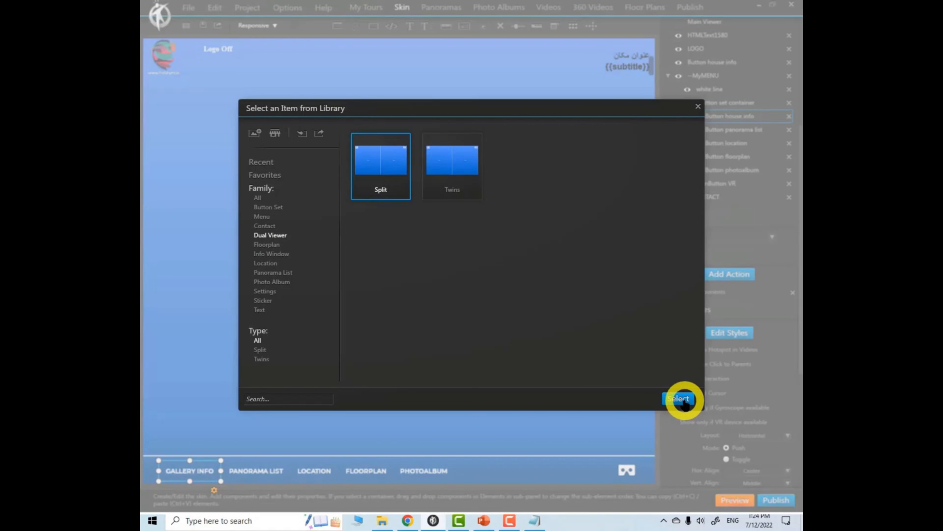
click(667, 400)
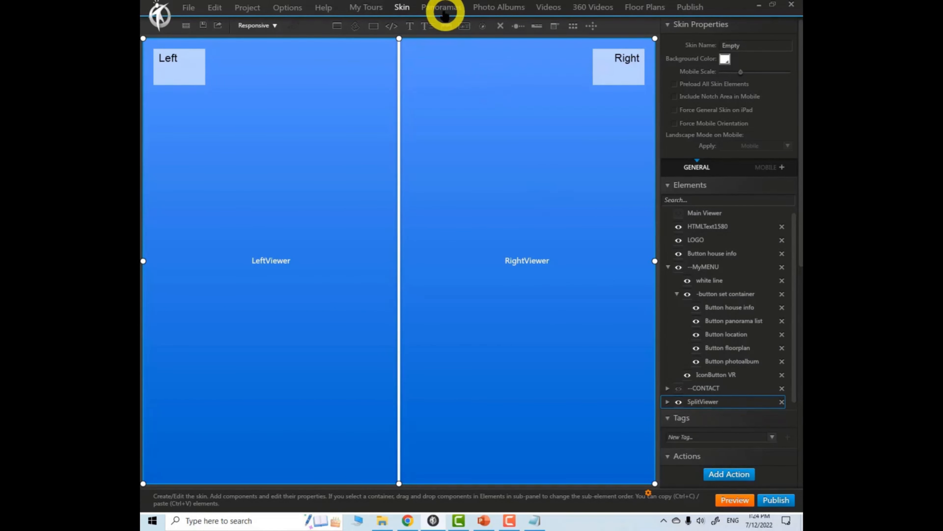
Step: Duplicate panorama (3) in the panoramas list
click(443, 10)
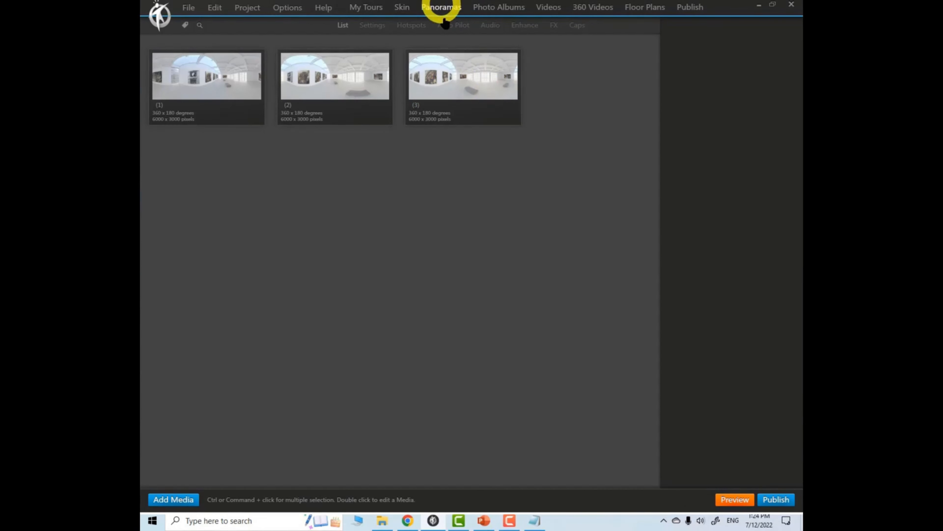
click(478, 93)
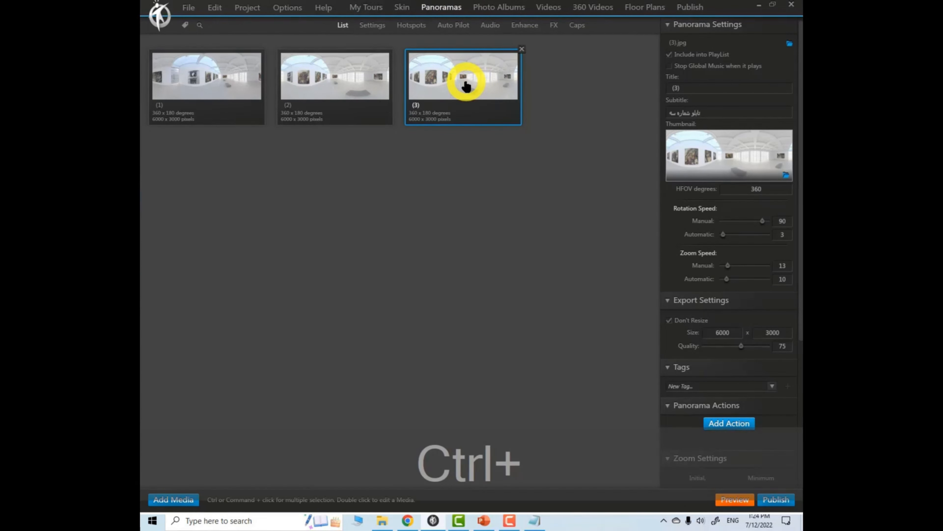
key(ctrl+c)
key(ctrl+v)
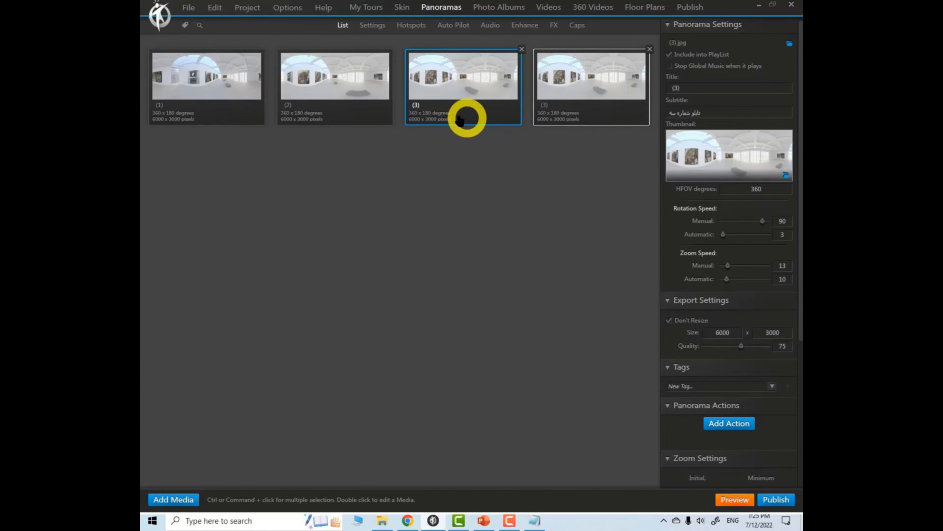
Step: In the copied panorama (3), place image (2) from Photo Albums > Album 01 as an image hotspot on the middle painting
click(571, 90)
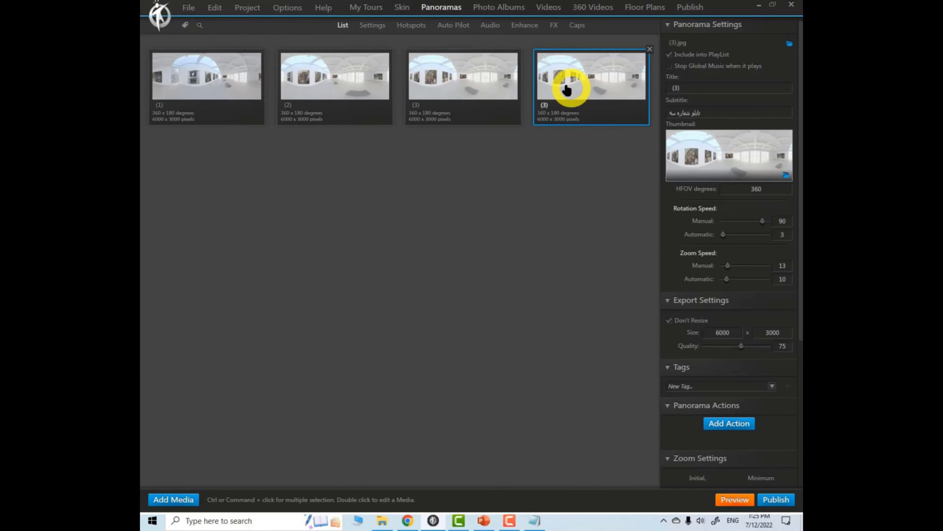
click(412, 25)
mouse_move(431, 157)
mouse_down()
mouse_move(581, 245)
mouse_move(475, 245)
mouse_move(548, 253)
mouse_move(465, 255)
mouse_move(507, 264)
mouse_up()
click(733, 32)
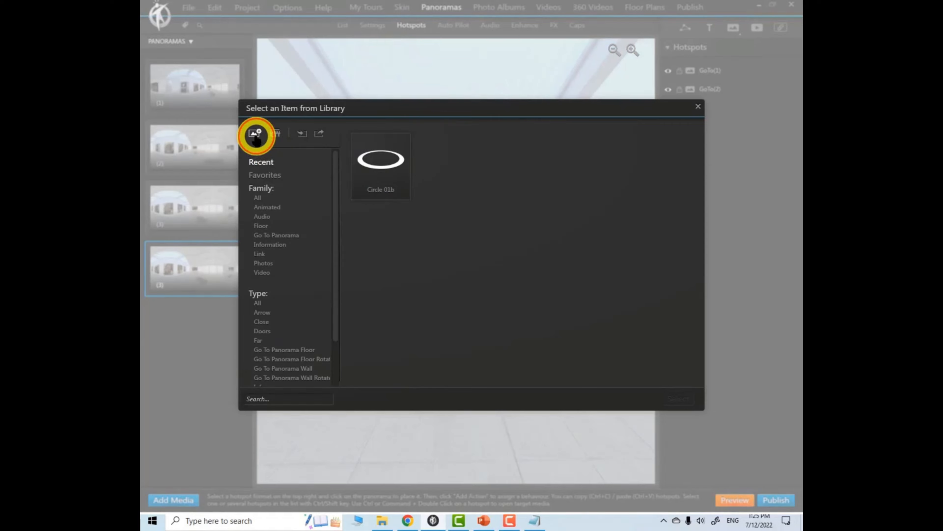
click(257, 137)
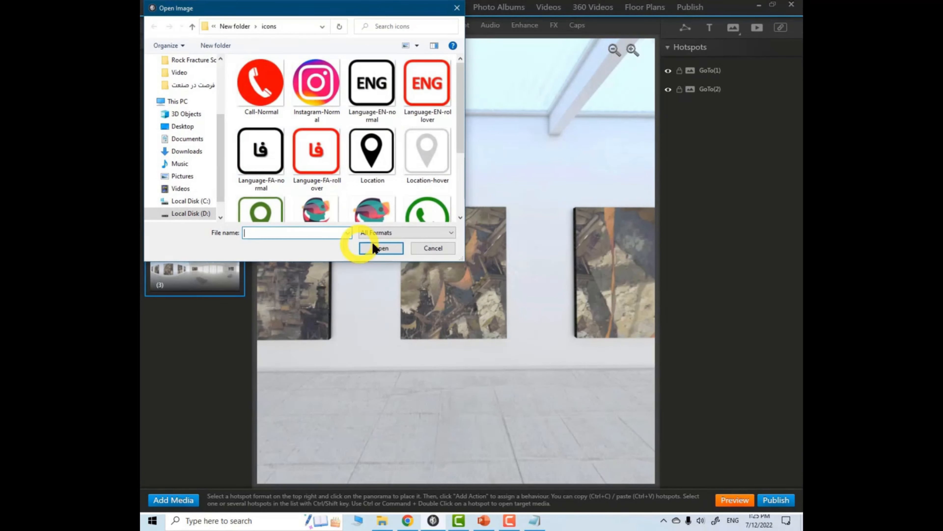
click(192, 26)
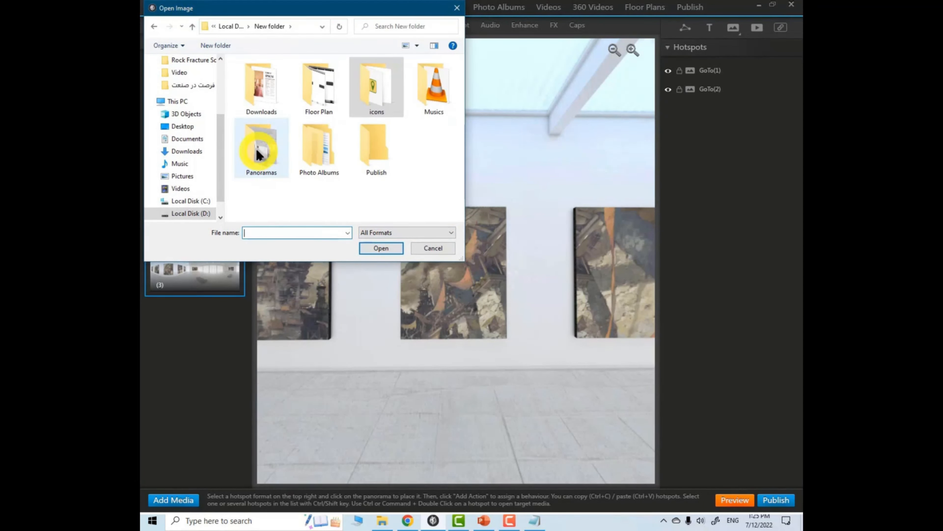
double_click(315, 149)
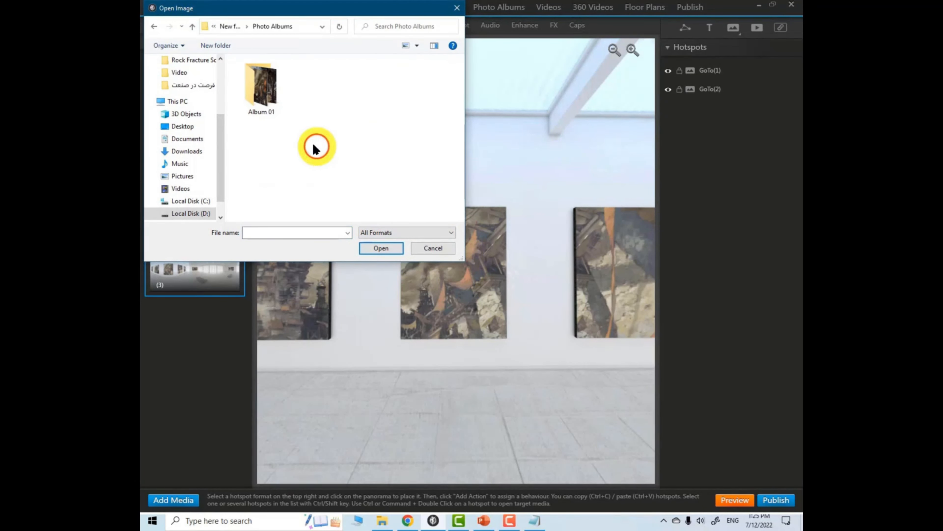
double_click(258, 85)
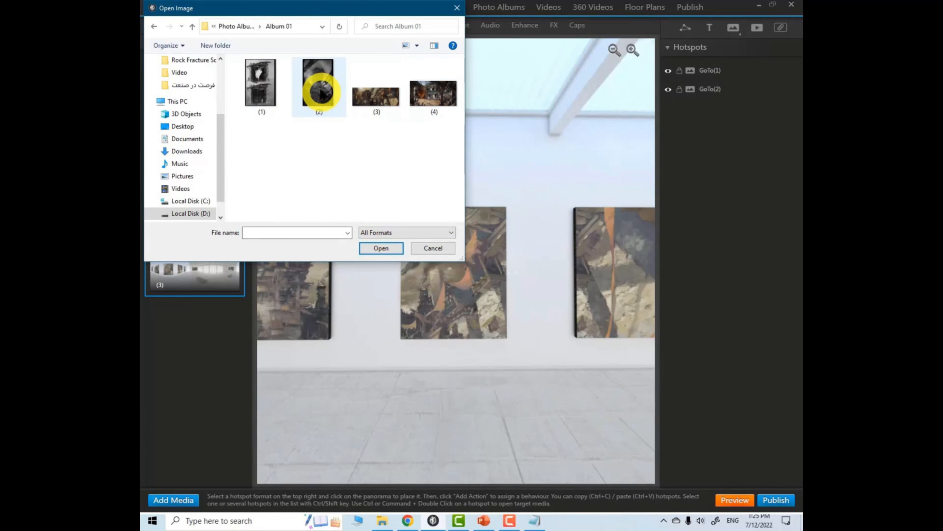
click(319, 85)
click(396, 252)
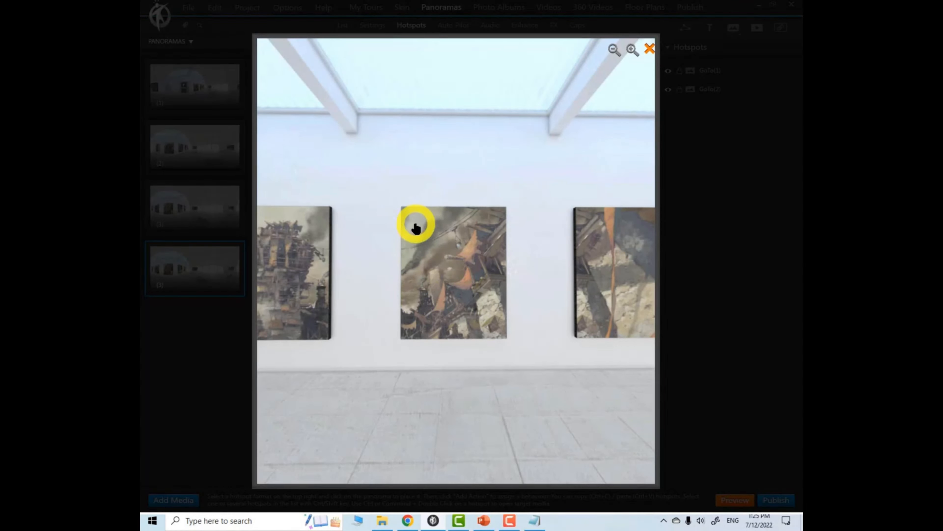
click(416, 227)
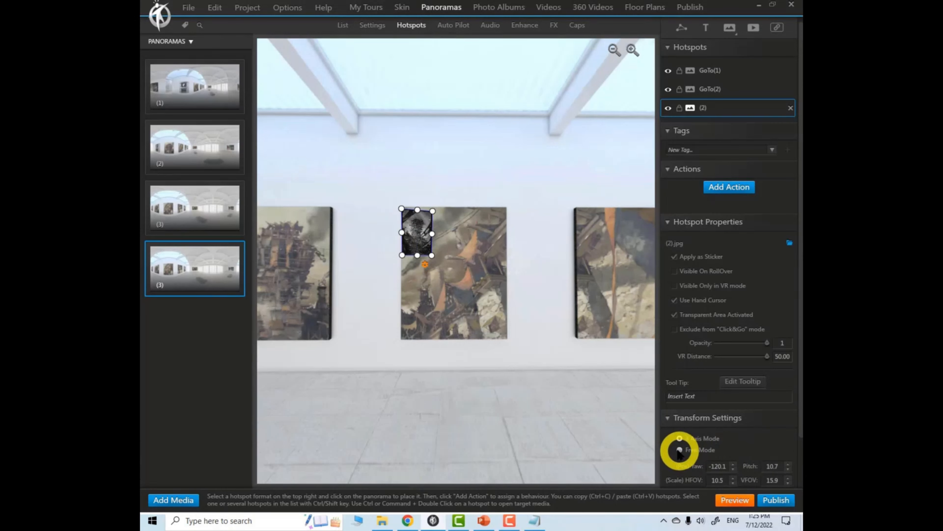
Step: Switch the image (2) hotspot to Free Mode and fit its corners to the edges of the painting
click(679, 449)
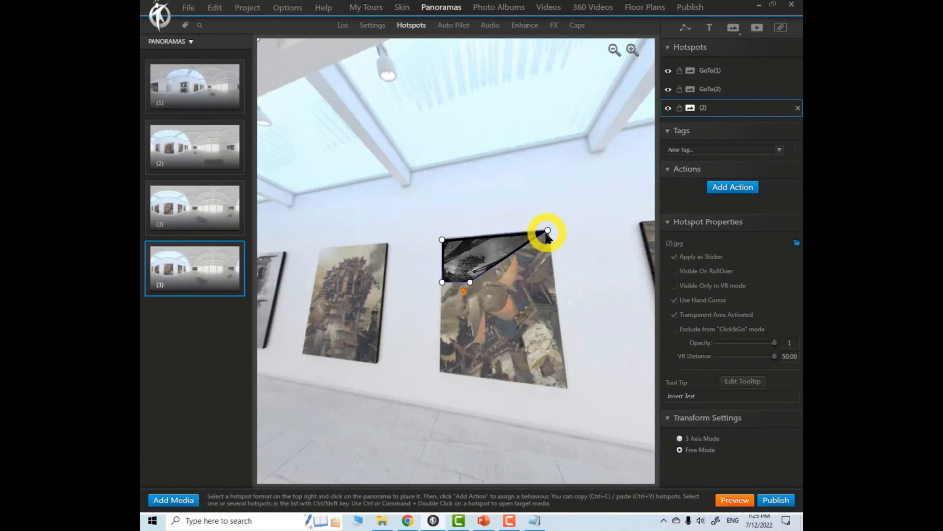
drag(500, 323, 569, 388)
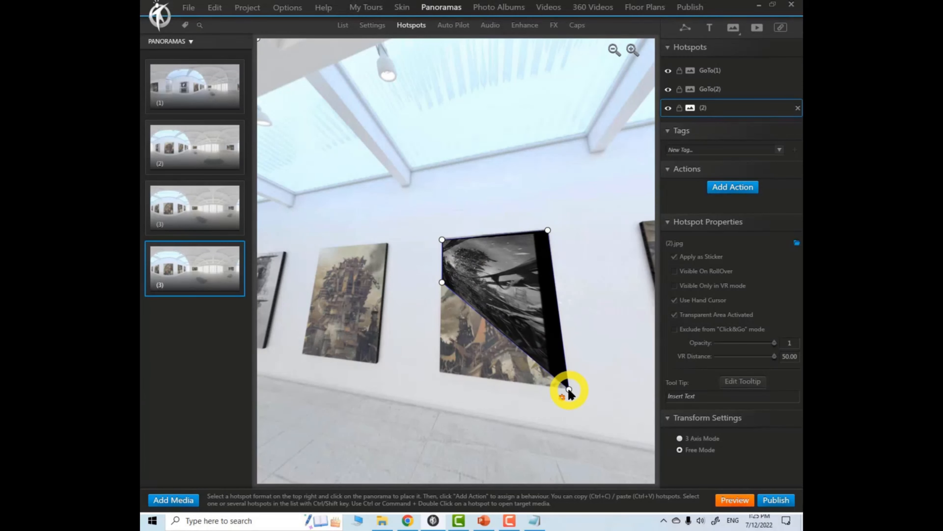
drag(442, 283, 437, 372)
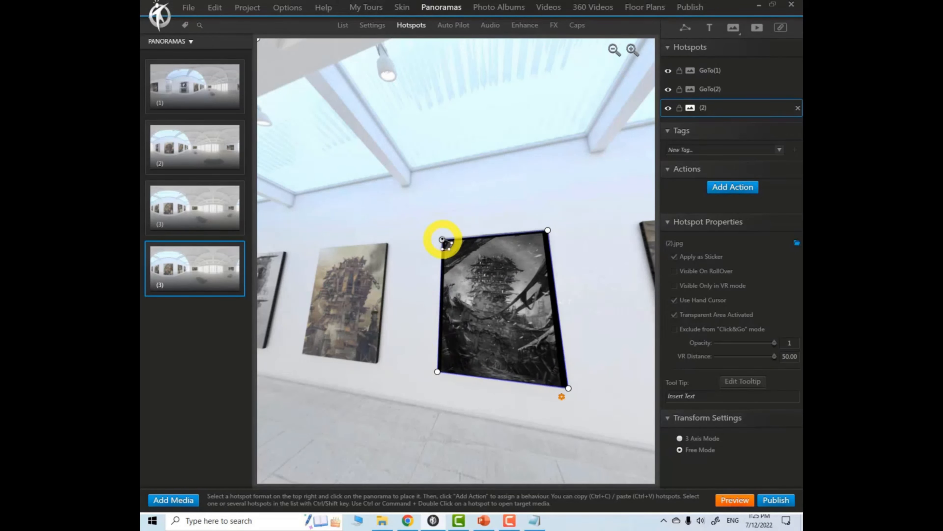
Step: Add image (4) from Album 01 as another image hotspot on a neighbouring painting in the copied panorama
drag(490, 143, 551, 214)
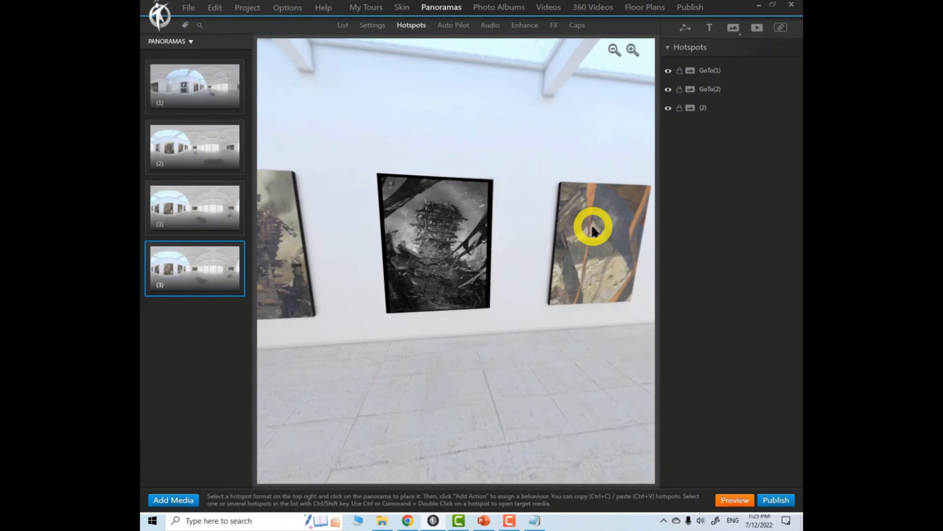
click(734, 28)
click(432, 93)
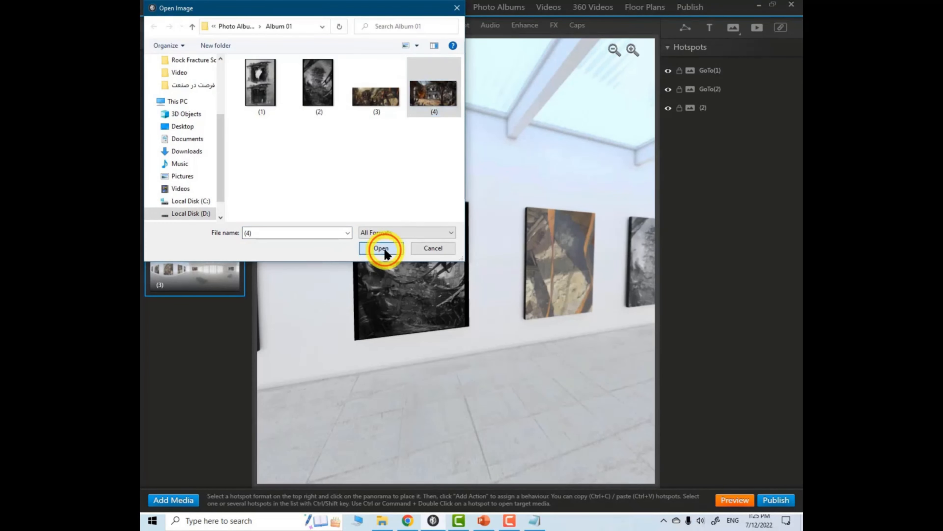
click(381, 247)
drag(527, 204, 440, 357)
click(522, 351)
click(458, 267)
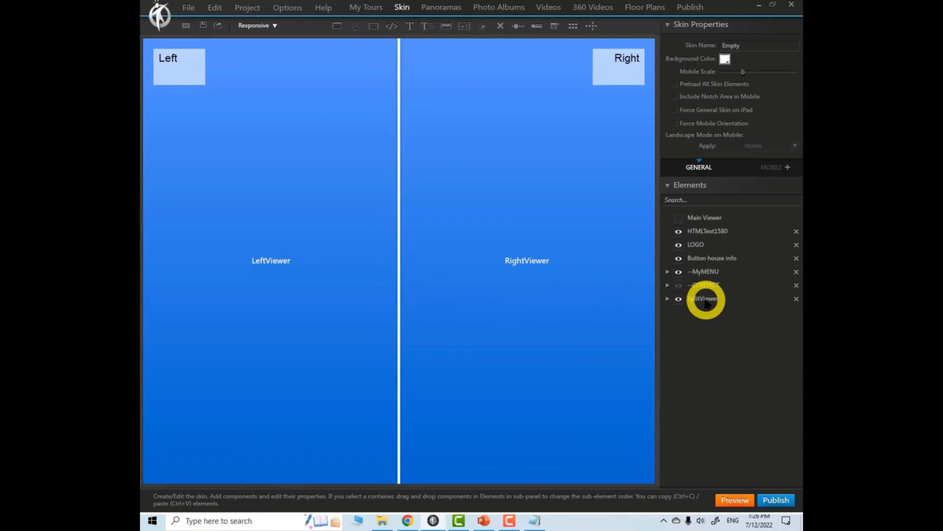
Step: Examine the SplitViewer component's structure by selecting its LeftViewer and RightViewer in turn
click(705, 299)
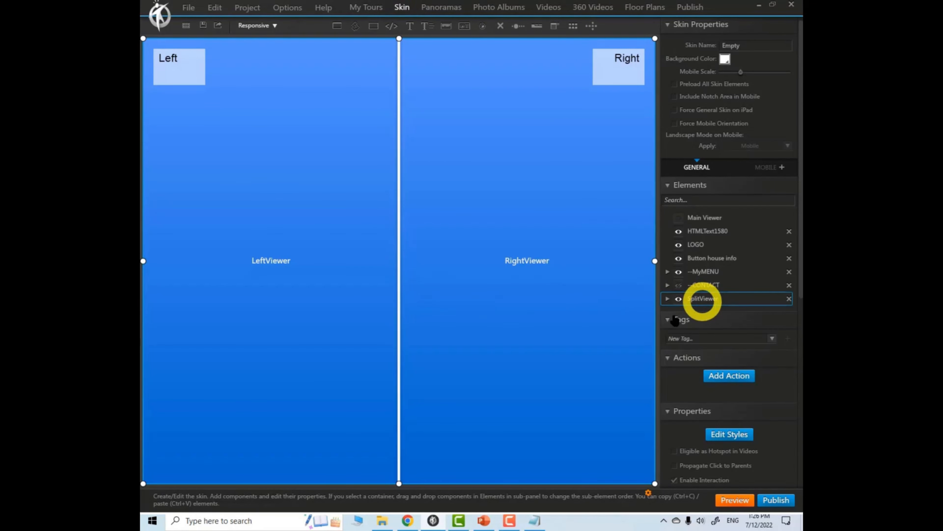
click(517, 287)
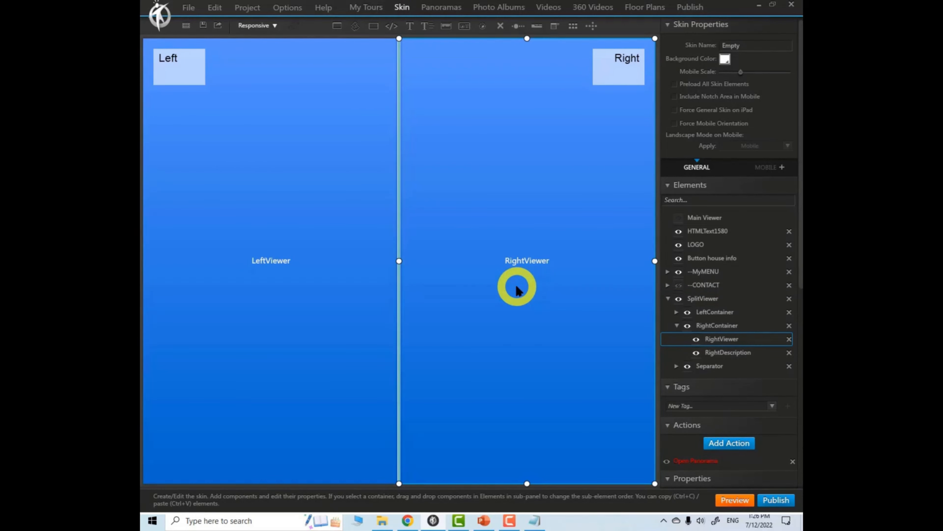
click(254, 274)
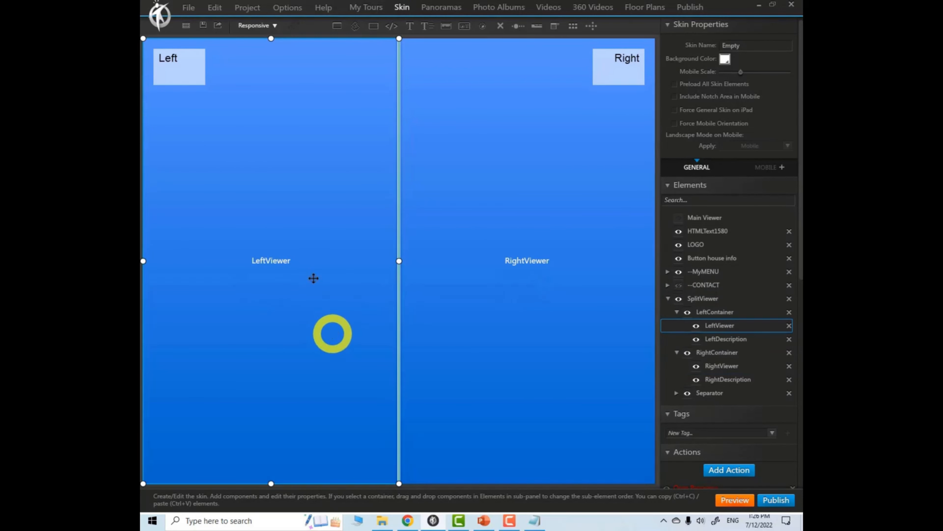
click(479, 279)
click(288, 289)
click(566, 288)
click(256, 291)
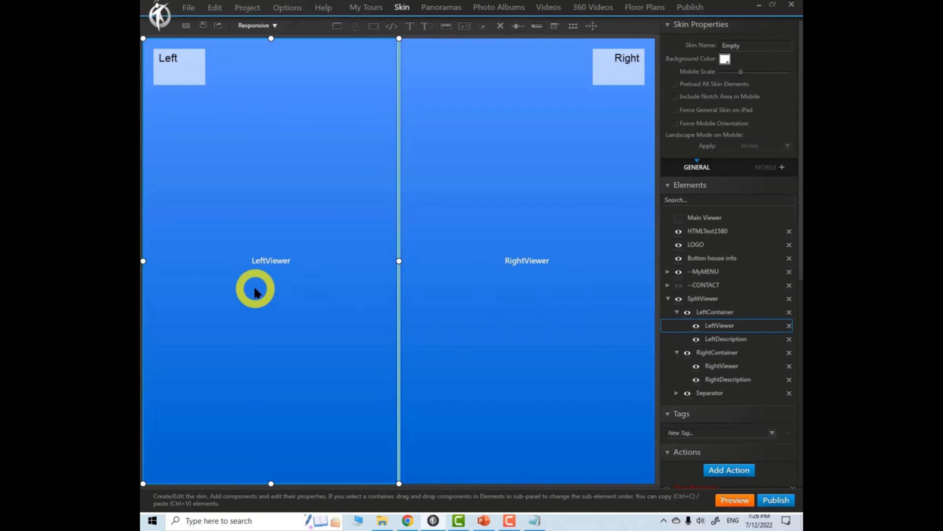
click(451, 313)
click(291, 293)
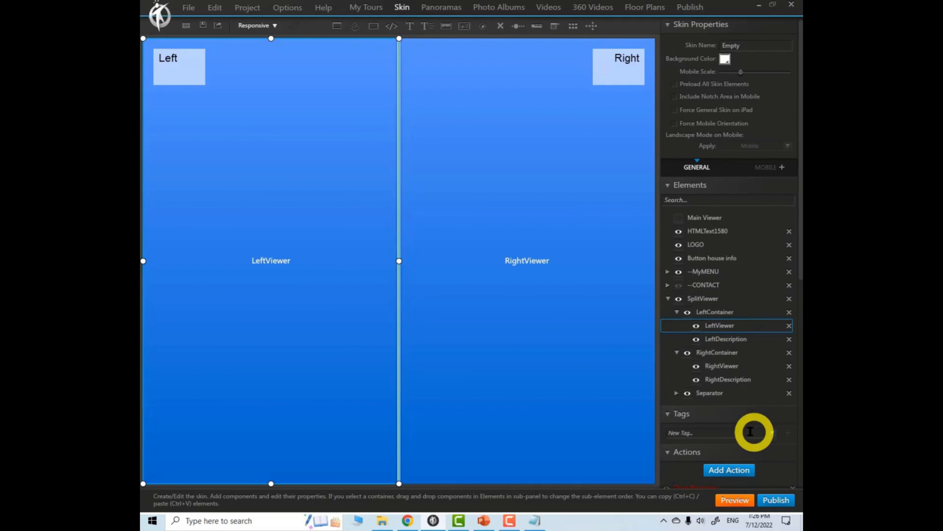
Step: Set the LeftViewer's Open Panorama action to open the original panorama (3)
click(231, 264)
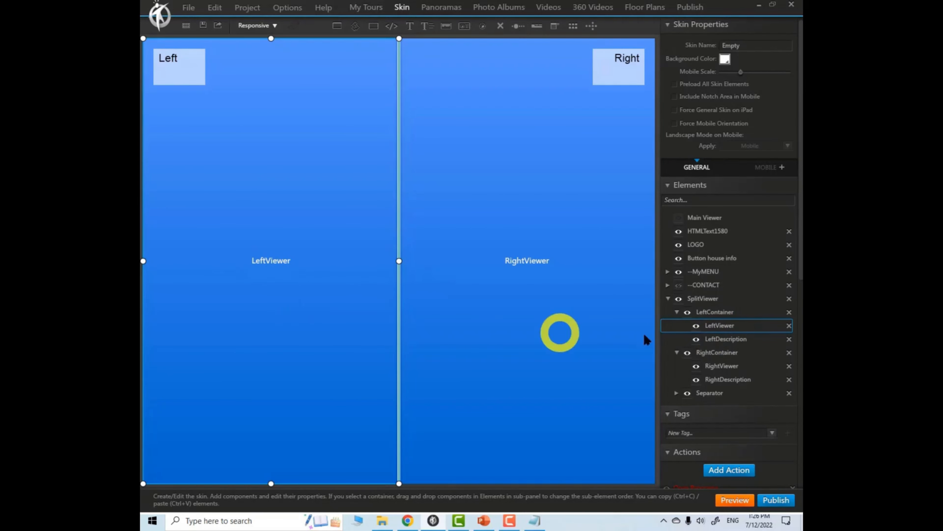
drag(793, 203, 796, 309)
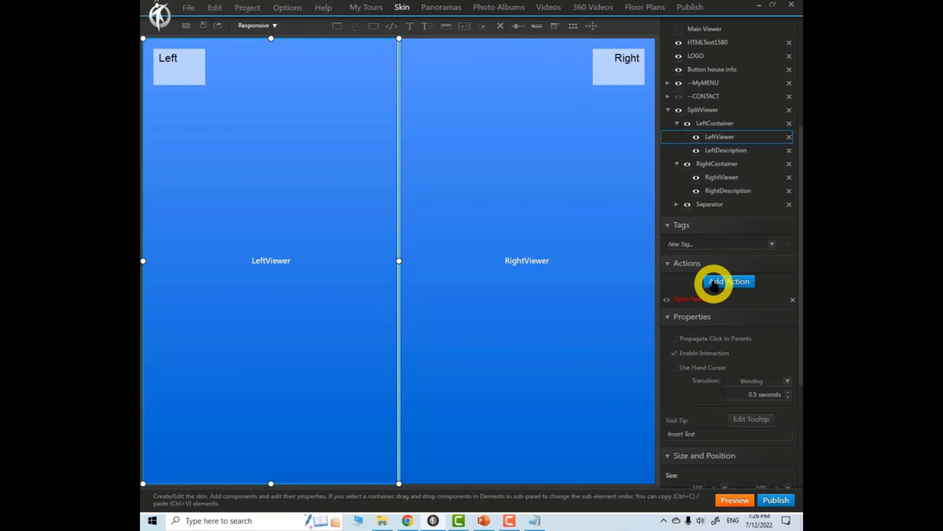
double_click(695, 300)
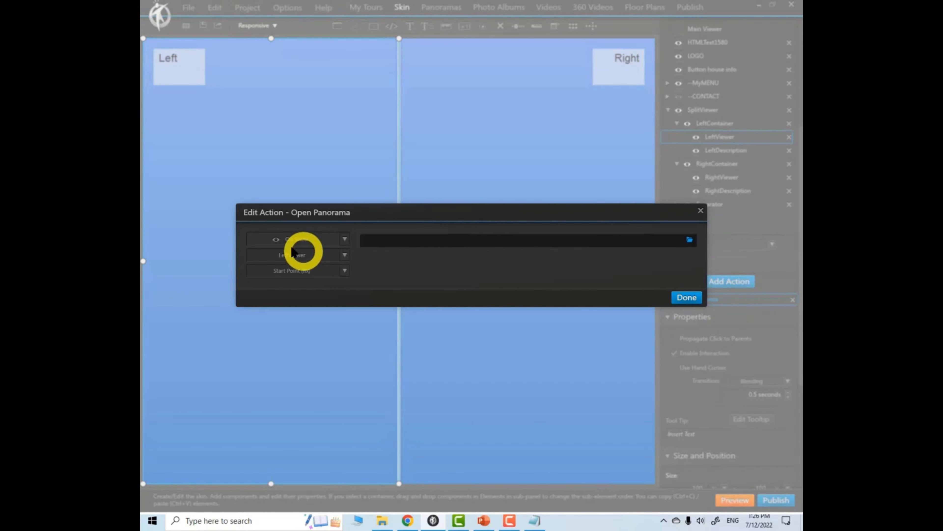
click(690, 240)
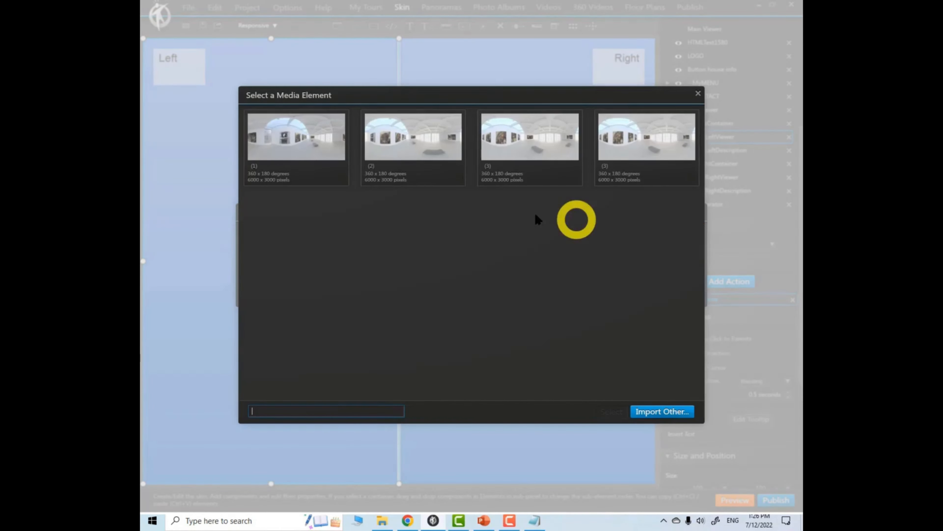
click(530, 147)
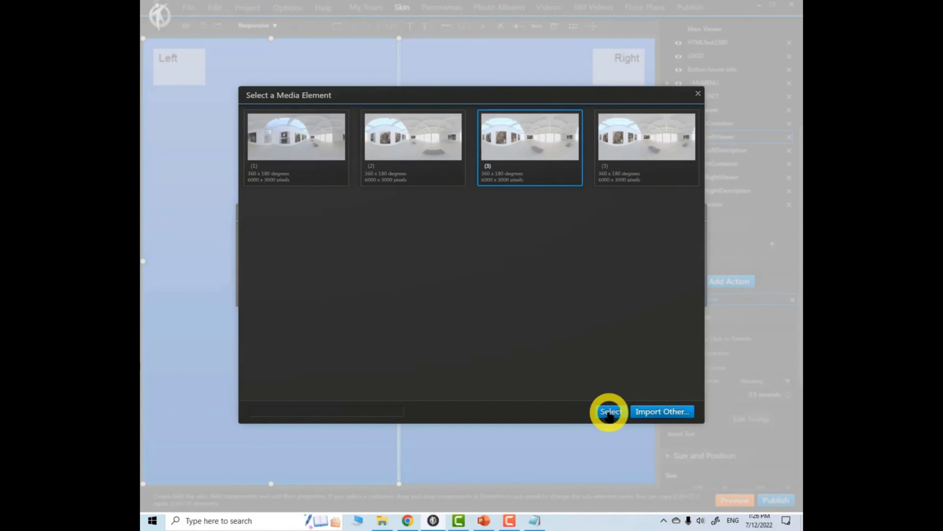
click(611, 411)
click(686, 358)
Step: Set the RightViewer's Open Panorama action to open the copied panorama (3), the last one in the media list
click(554, 251)
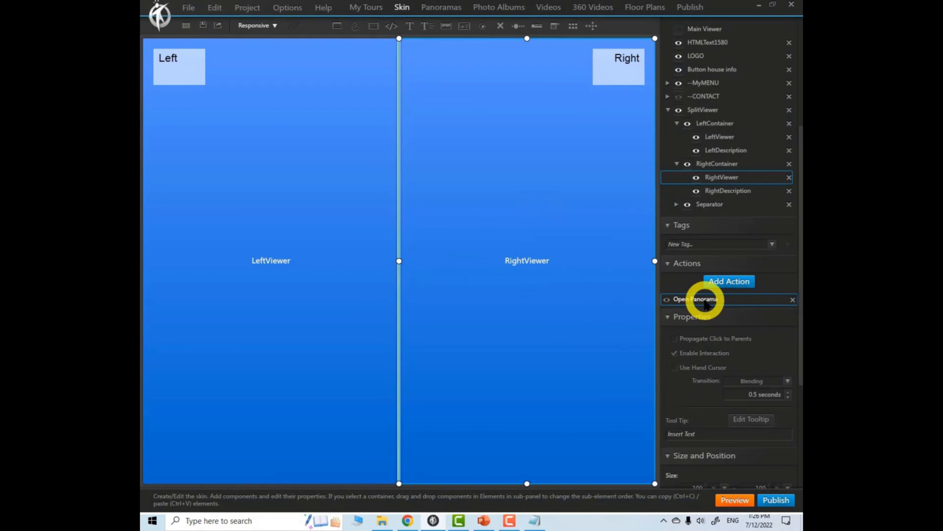
double_click(706, 300)
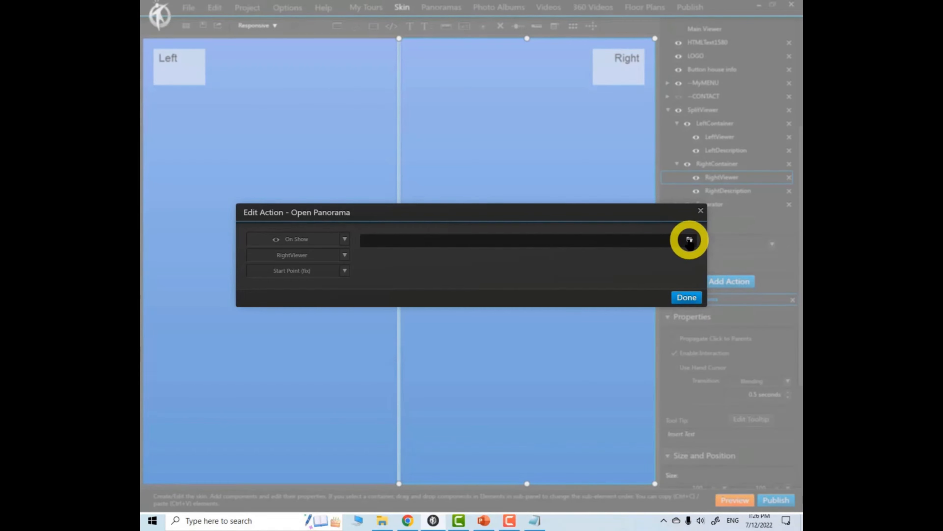
click(689, 241)
click(635, 174)
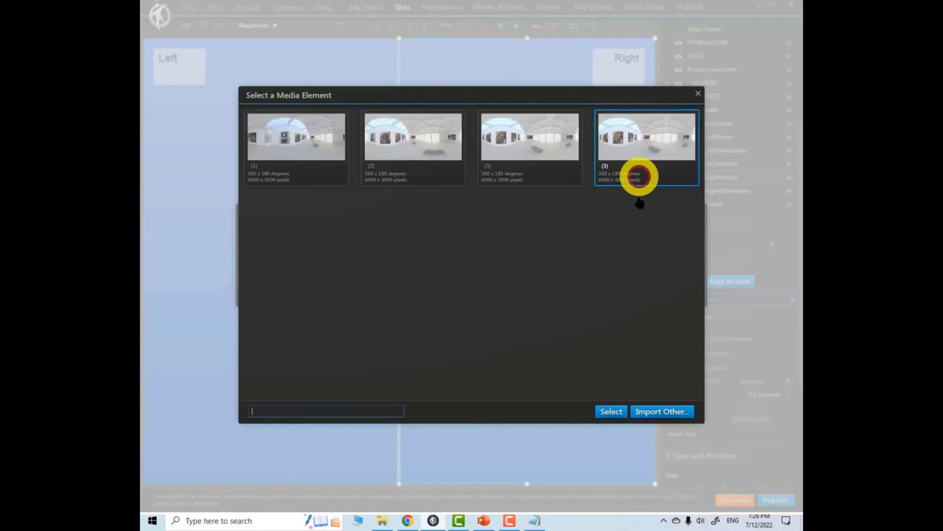
click(611, 409)
click(687, 364)
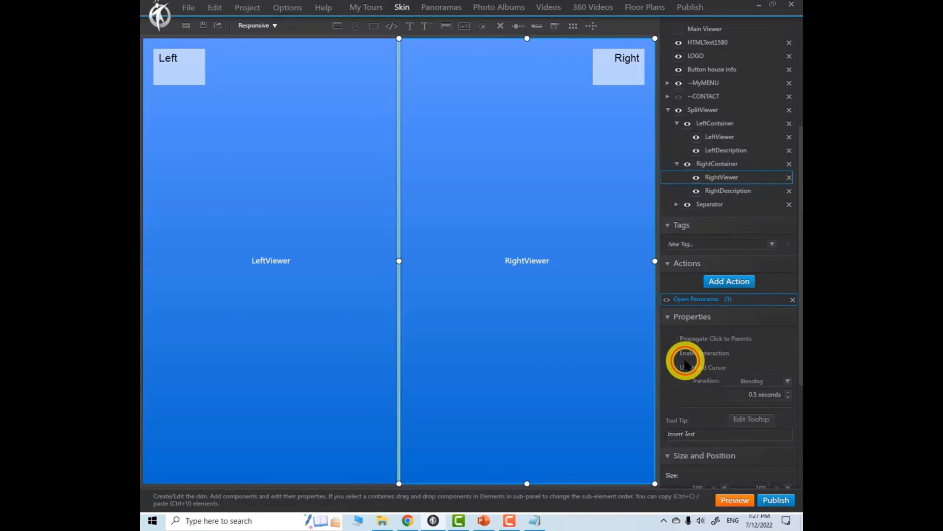
Step: Preview the split viewer, looking around the gallery in both halves and moving the separator between them
click(735, 500)
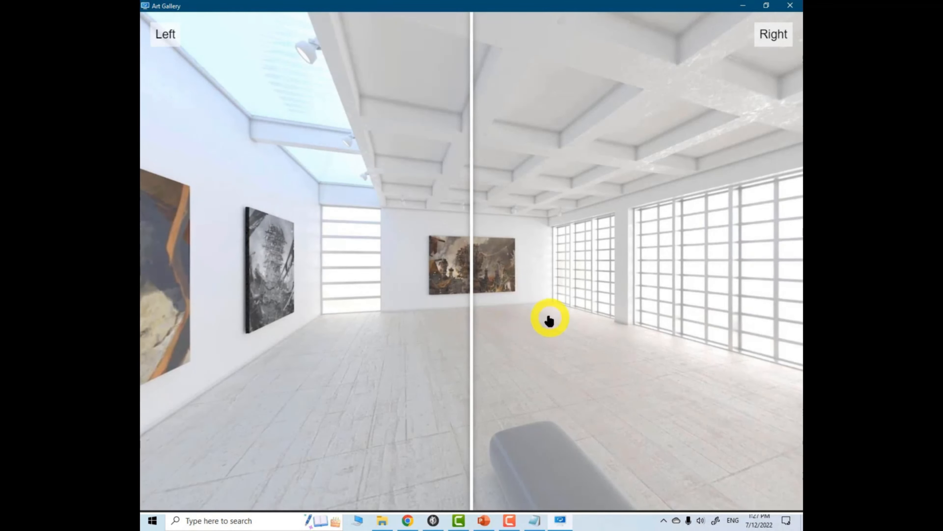
drag(543, 288, 607, 289)
mouse_move(508, 330)
mouse_down()
mouse_move(532, 334)
mouse_move(516, 343)
mouse_move(362, 307)
mouse_move(353, 319)
mouse_up()
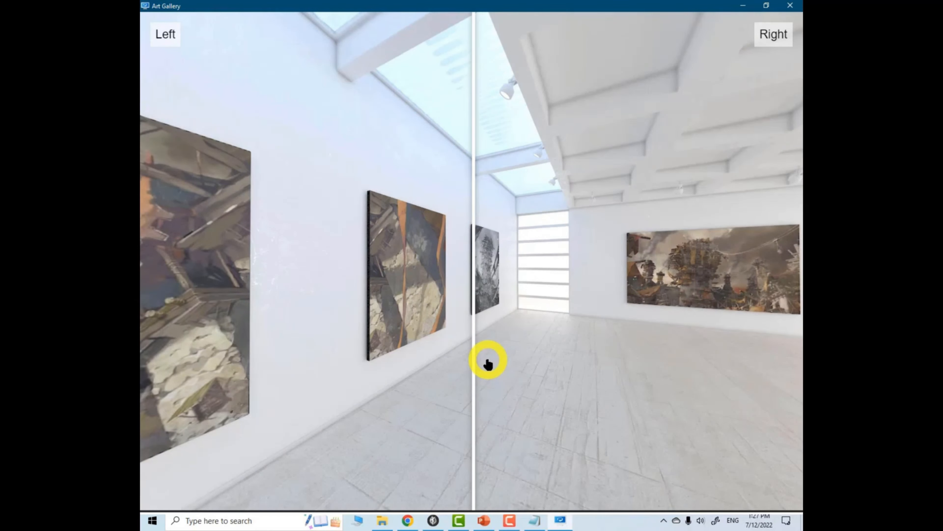
drag(537, 359, 681, 371)
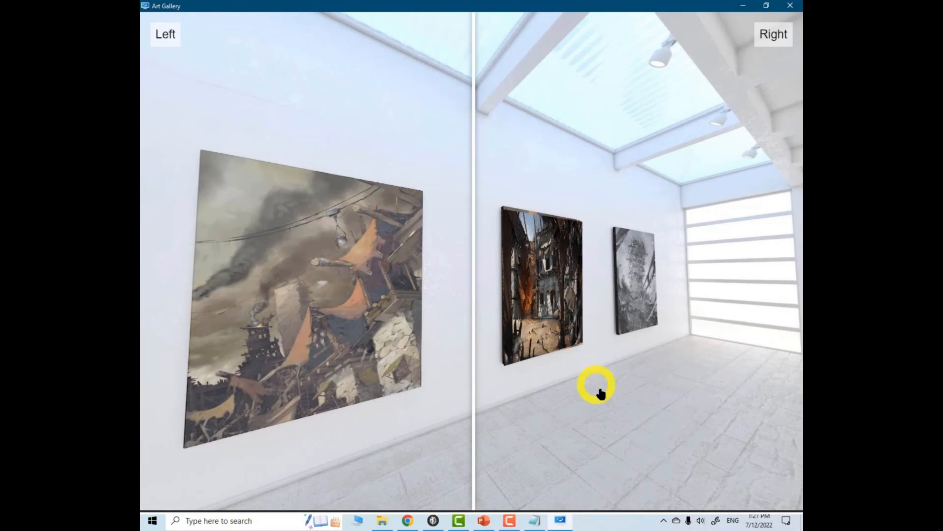
mouse_move(543, 392)
mouse_down()
mouse_move(542, 412)
mouse_move(611, 417)
mouse_move(701, 416)
mouse_move(563, 390)
mouse_move(771, 398)
mouse_move(735, 402)
mouse_move(559, 358)
mouse_up()
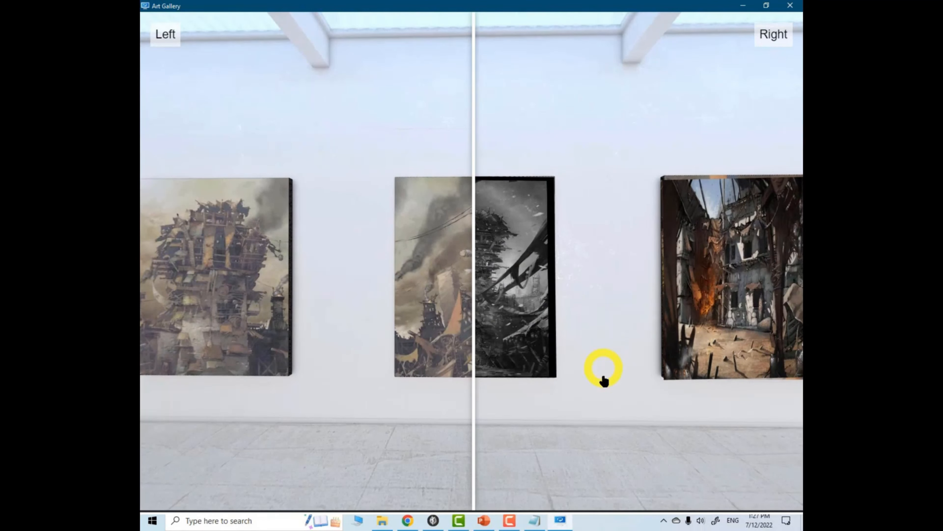
mouse_move(705, 434)
mouse_down()
mouse_move(734, 429)
mouse_move(442, 411)
mouse_move(640, 409)
mouse_up()
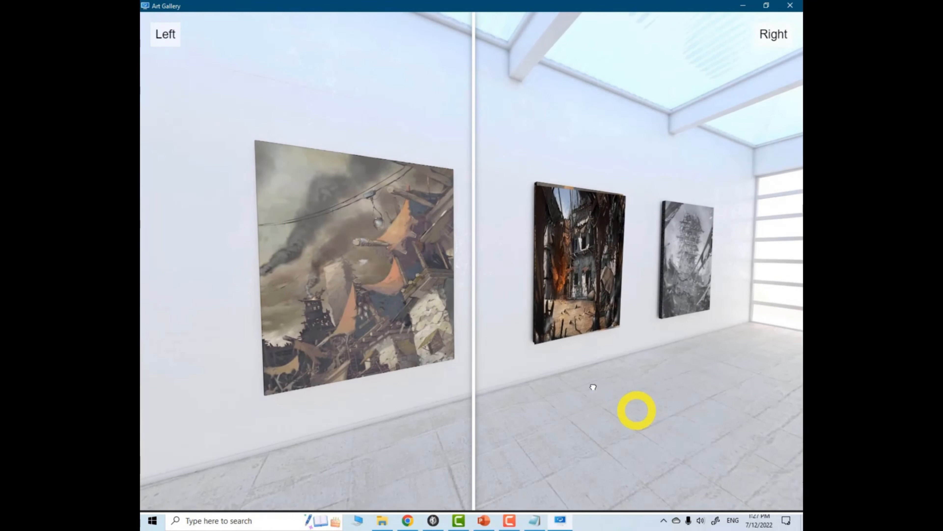
mouse_move(474, 283)
mouse_down()
mouse_move(301, 288)
mouse_move(674, 302)
mouse_move(336, 294)
mouse_move(539, 321)
mouse_move(491, 322)
mouse_up()
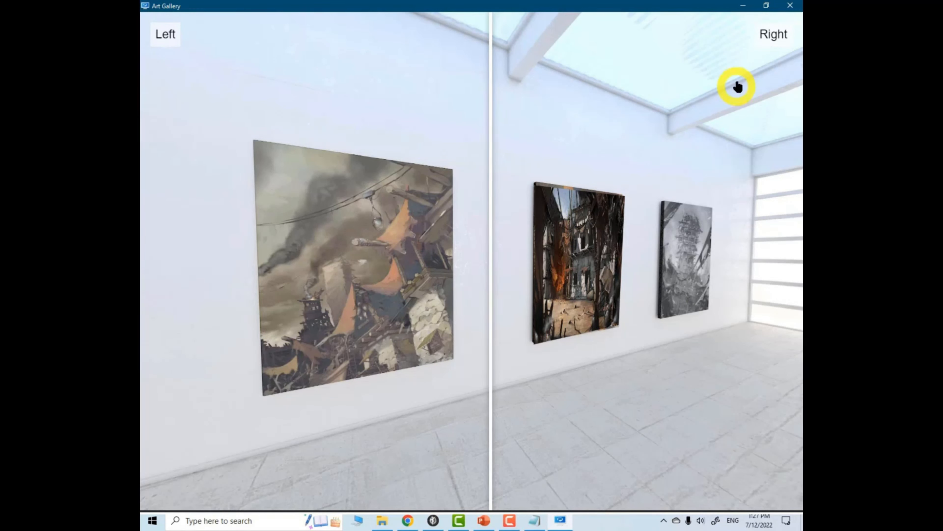
click(790, 6)
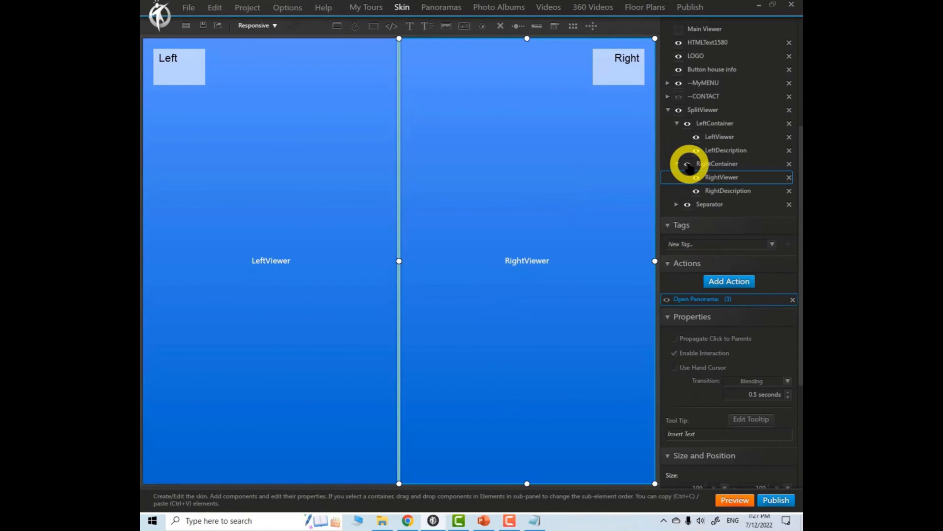
Step: Collapse the SplitViewer component's structure and make it hidden on start
click(677, 164)
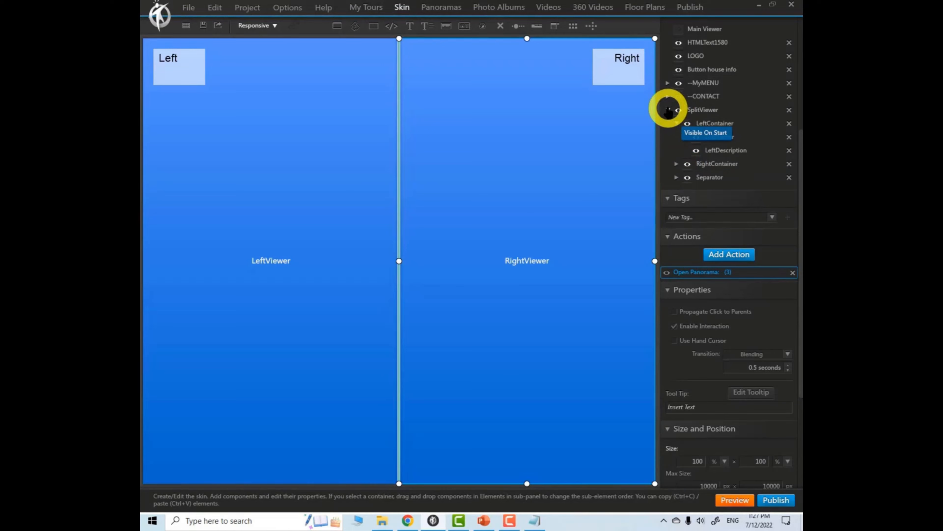
click(669, 110)
click(679, 111)
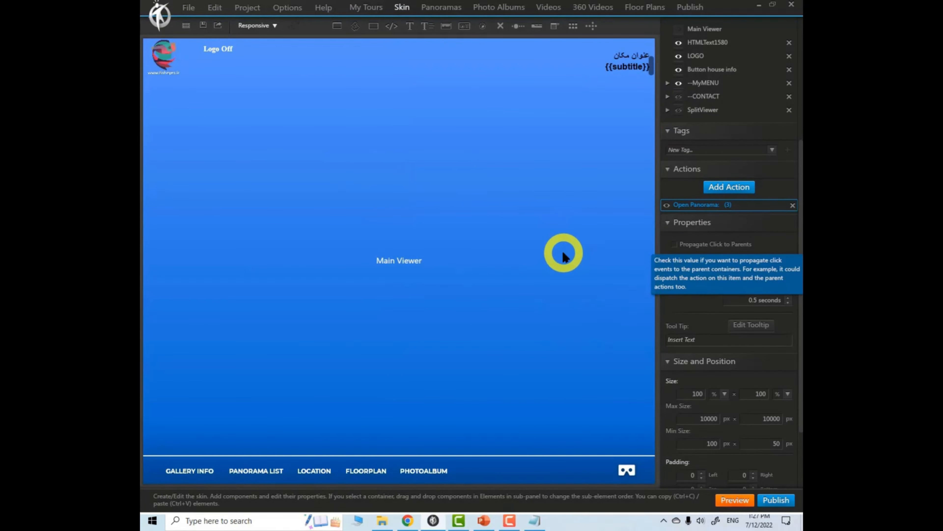
Step: Add the Floorplan 1 component from the Floorplan family of the library to the skin
click(591, 26)
click(259, 198)
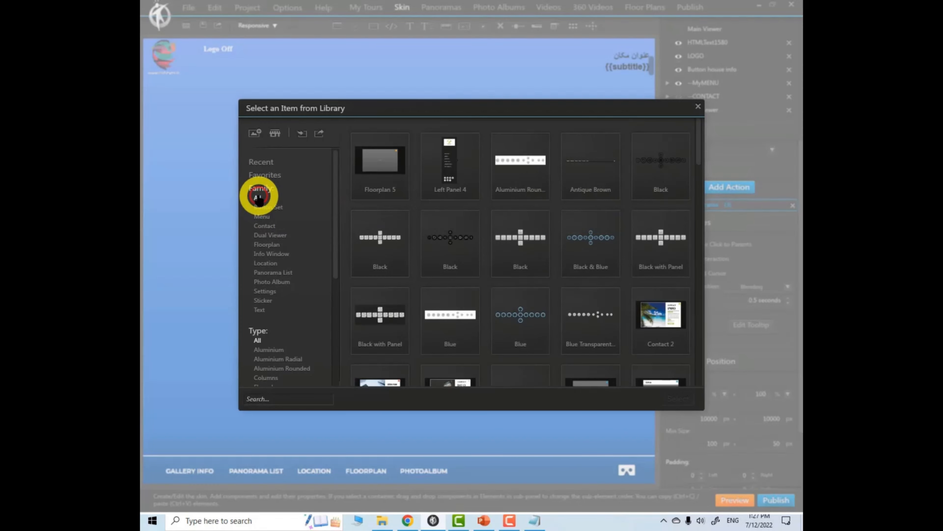
click(274, 236)
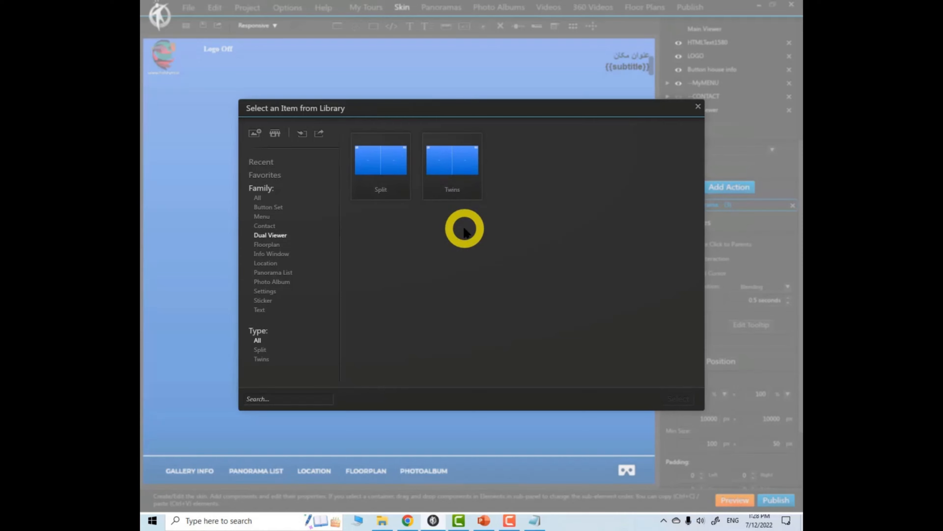
click(267, 245)
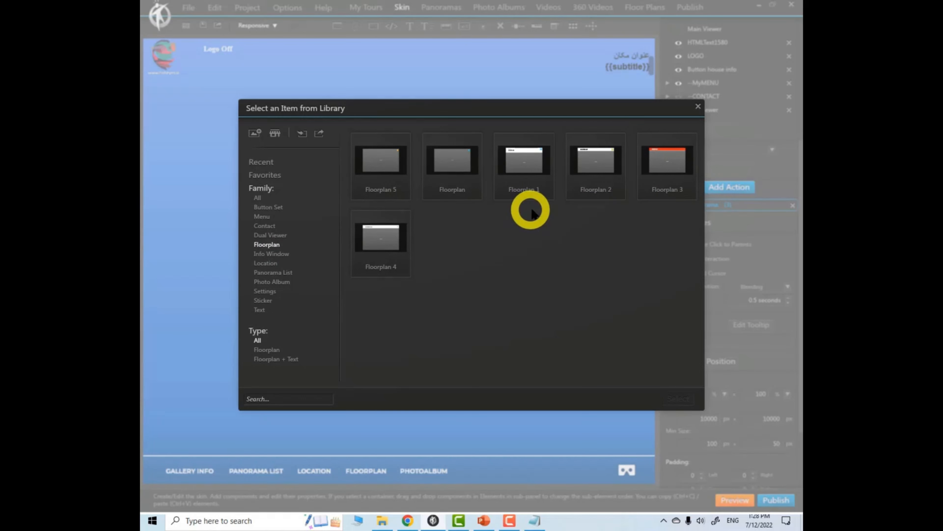
click(520, 167)
click(678, 398)
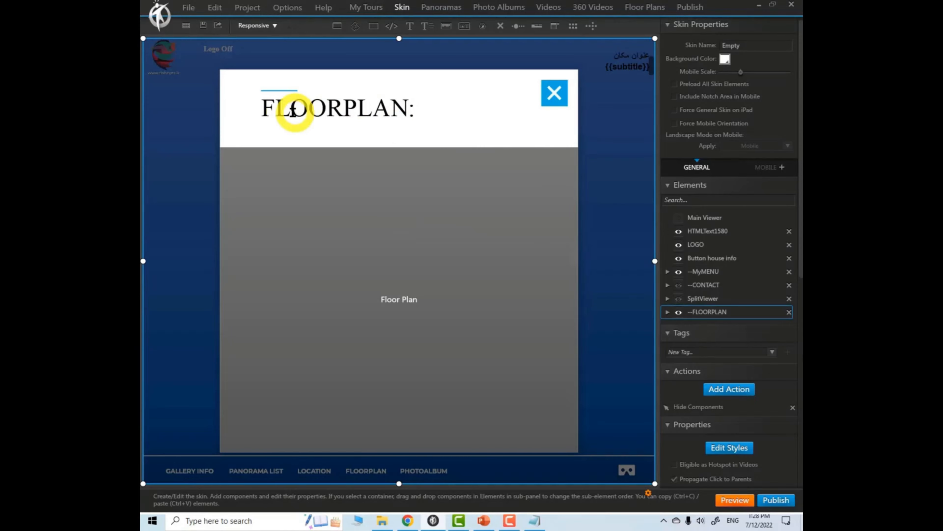
Step: Set the gallery floor plan to be seen in the new window's Floor Plan viewer
click(337, 107)
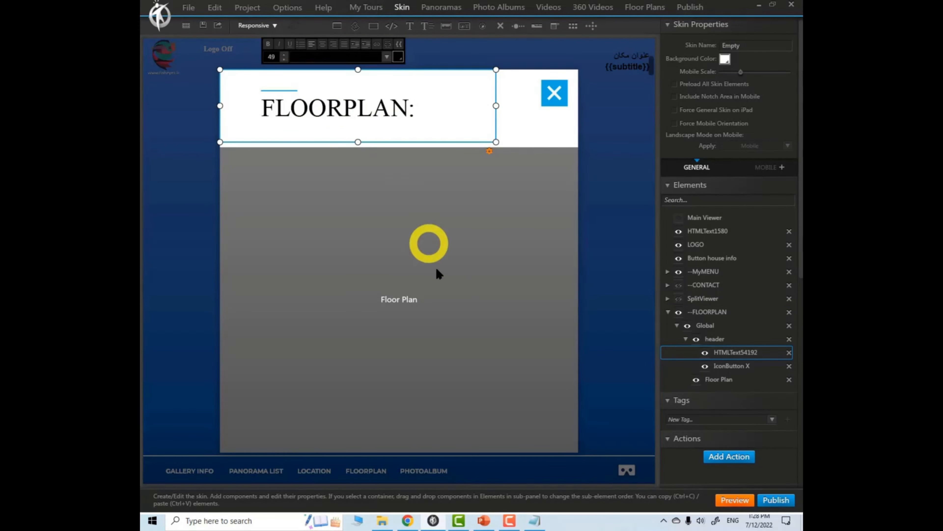
click(435, 273)
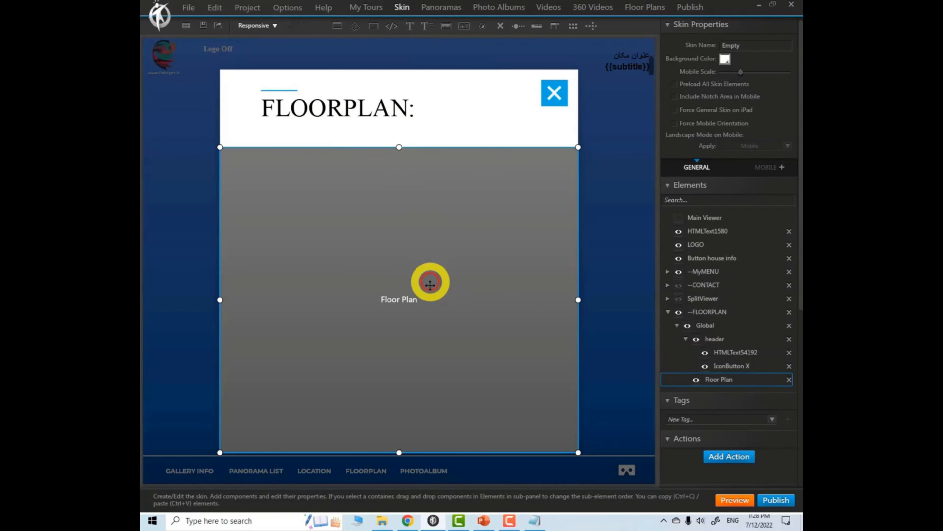
scroll(798, 332, down, 3)
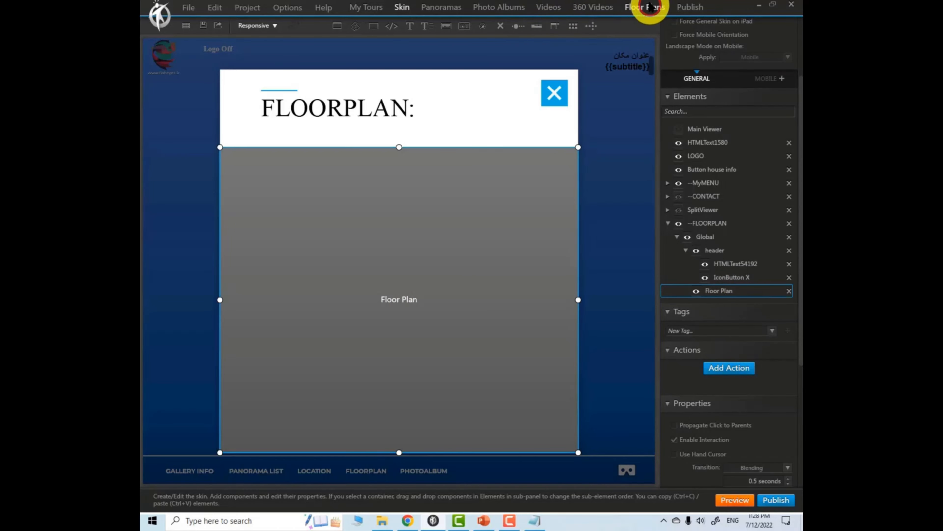
click(645, 7)
click(208, 84)
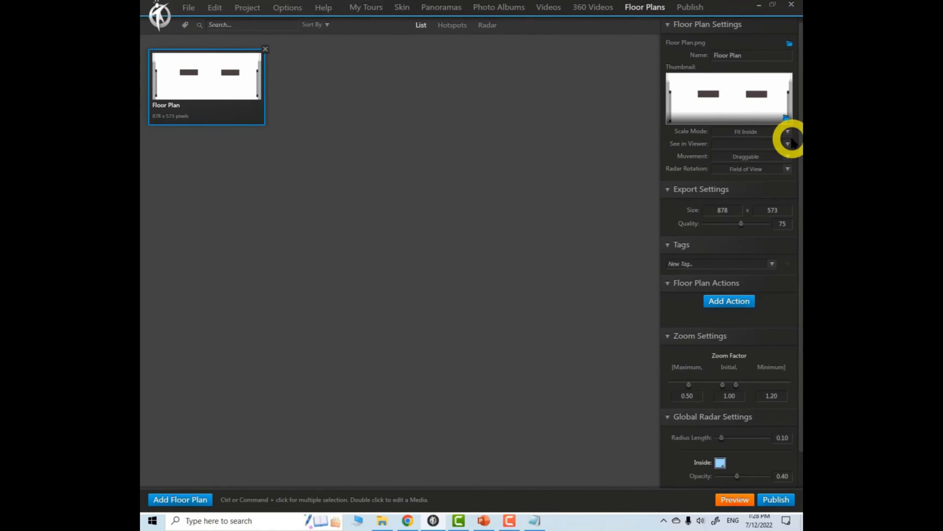
click(788, 144)
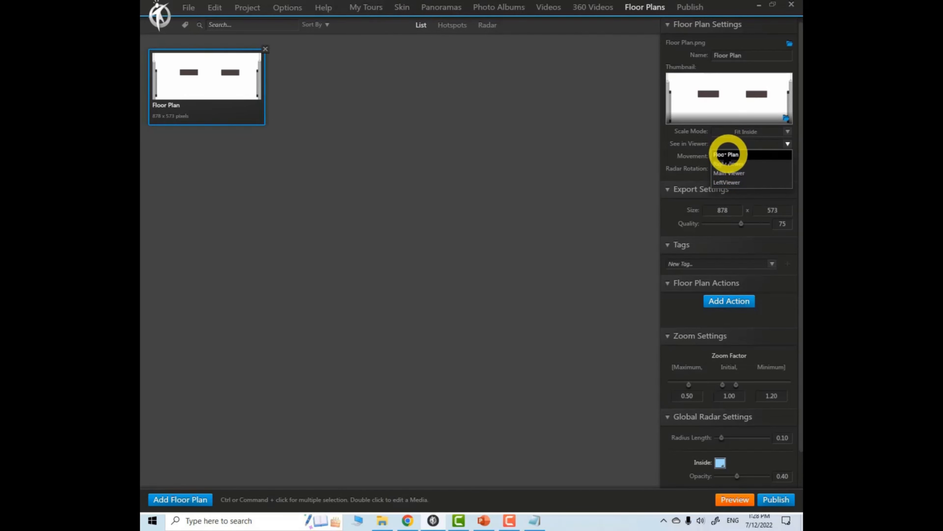
click(727, 154)
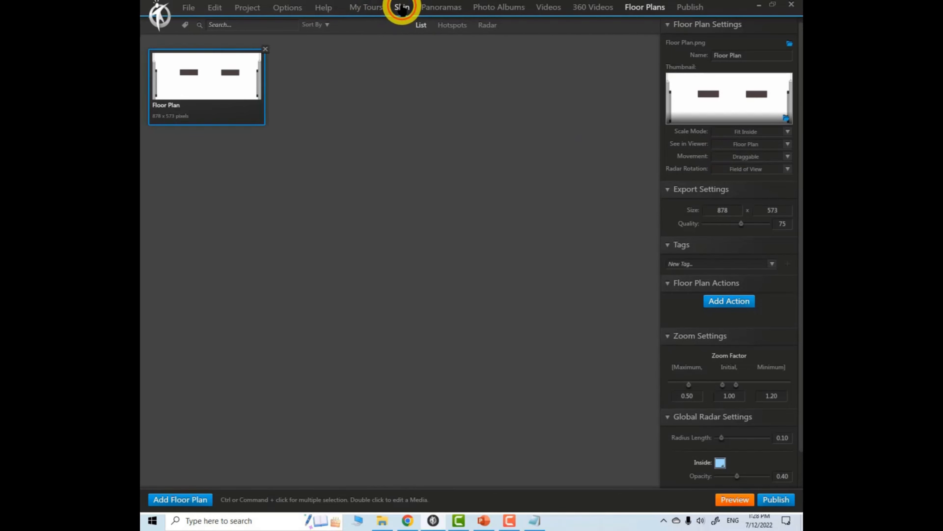
Step: Hide the --FLOORPLAN component on start and give the FLOORPLAN menu button an On Click action that shows it
click(402, 7)
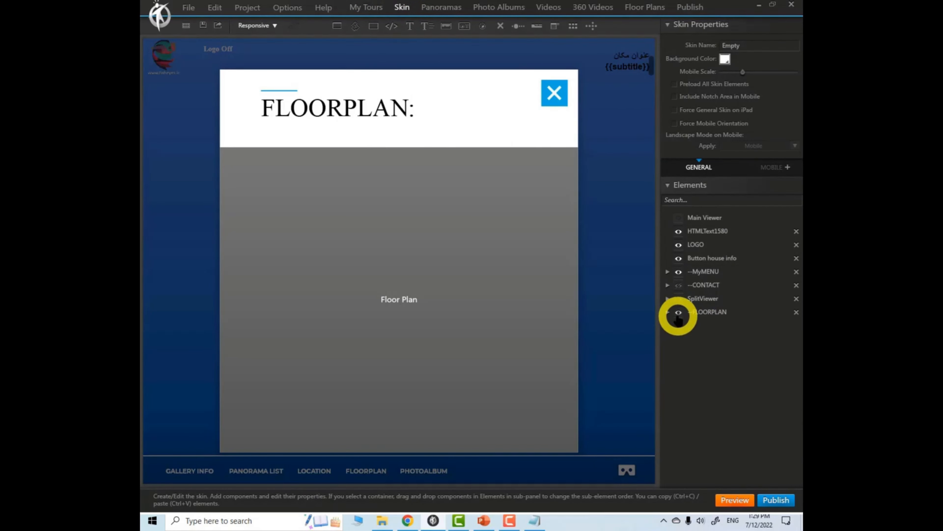
click(678, 313)
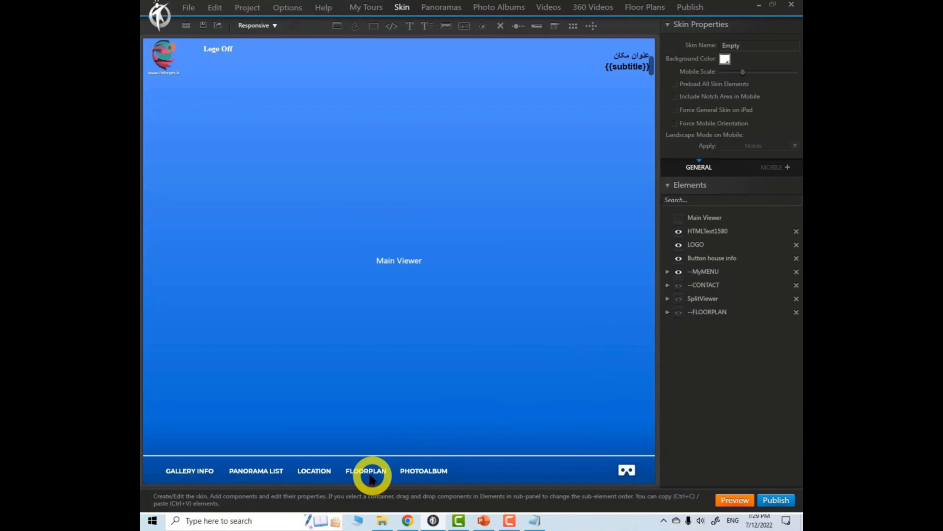
click(364, 472)
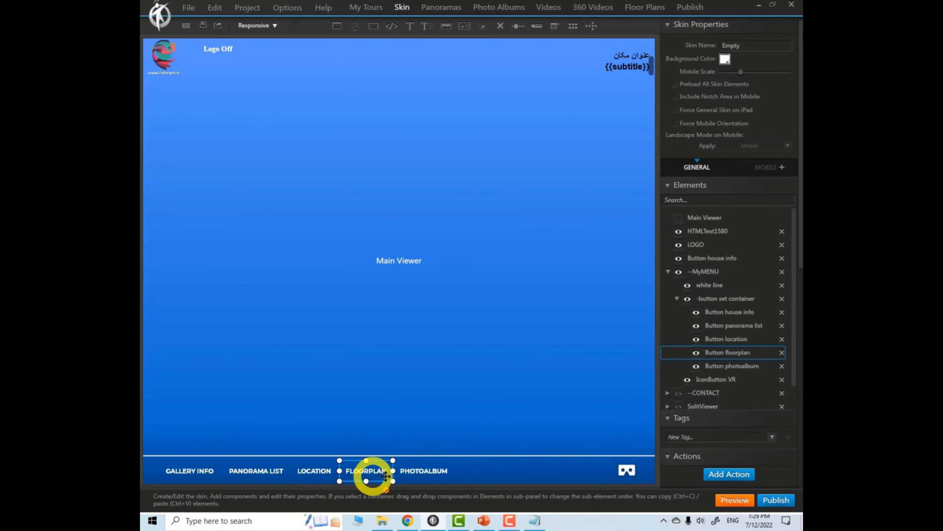
click(729, 474)
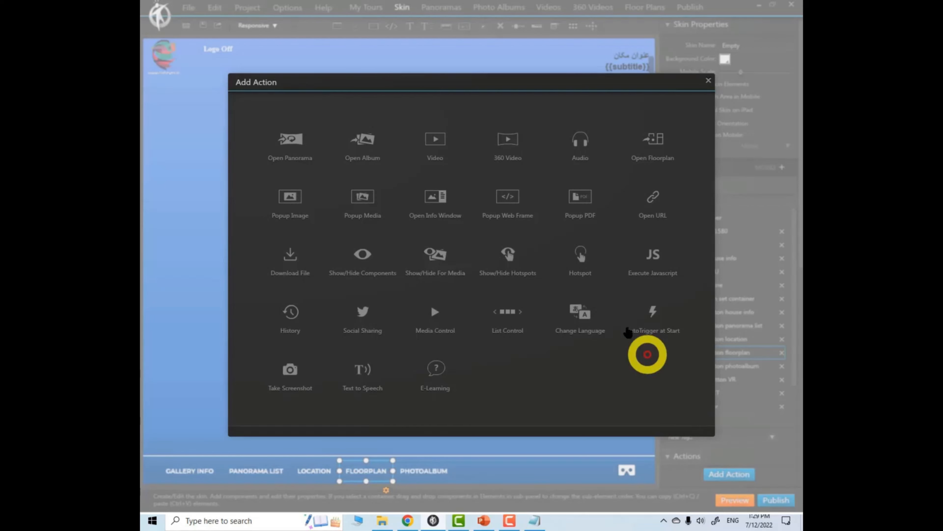
click(367, 264)
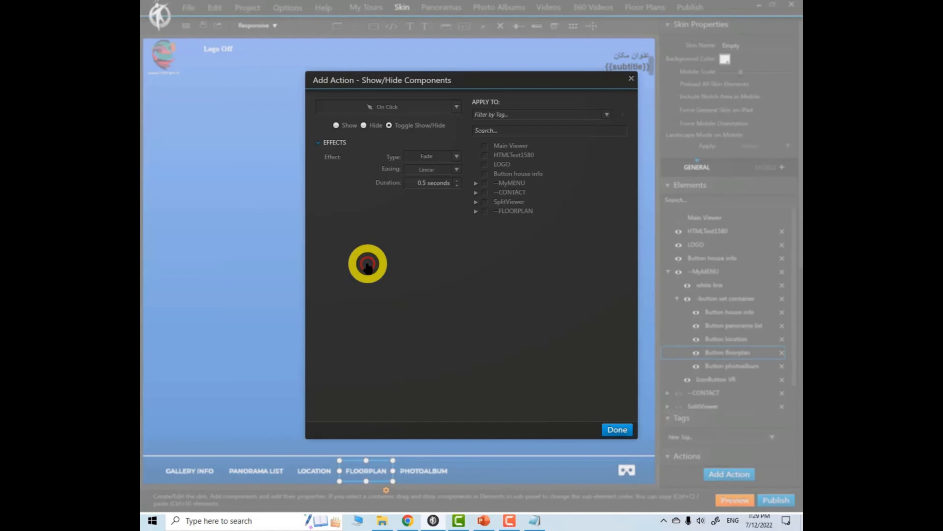
click(336, 126)
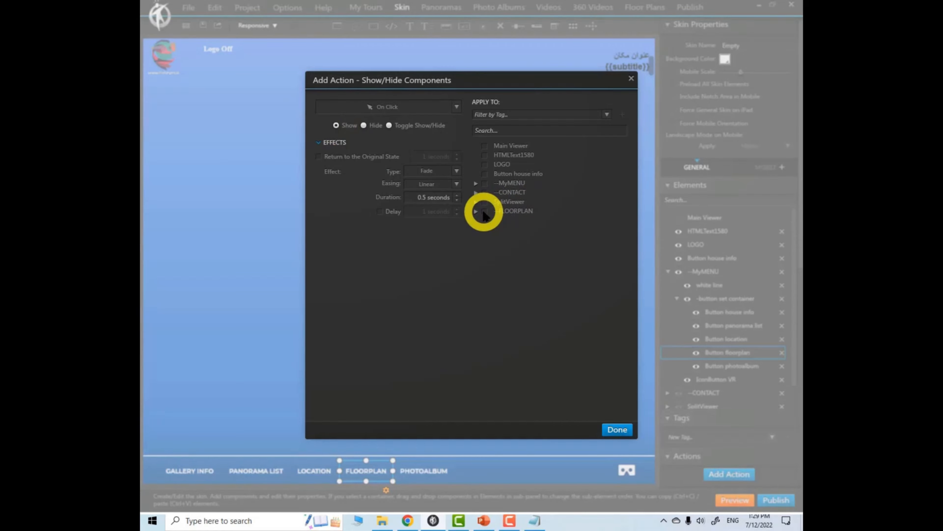
click(617, 429)
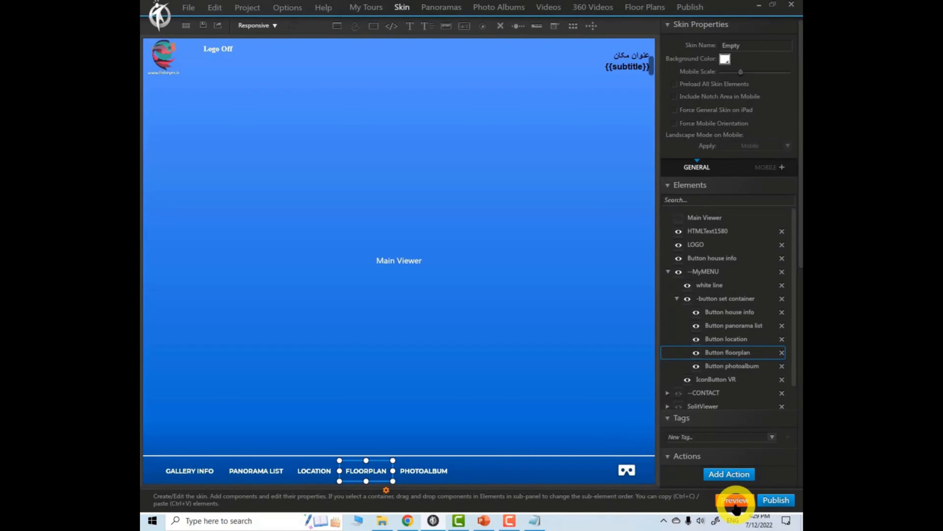
Step: Preview the tour and test opening and closing the floor plan window from the FLOORPLAN menu button
click(736, 501)
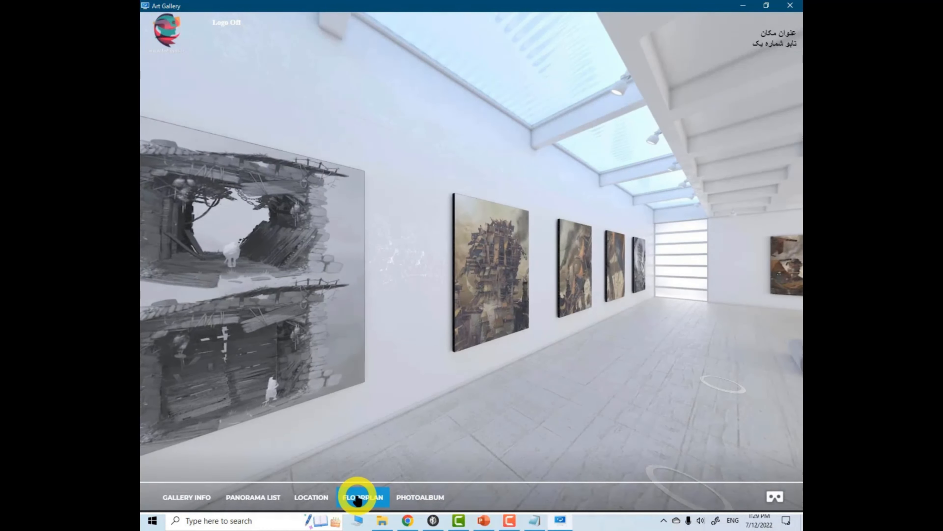
click(357, 498)
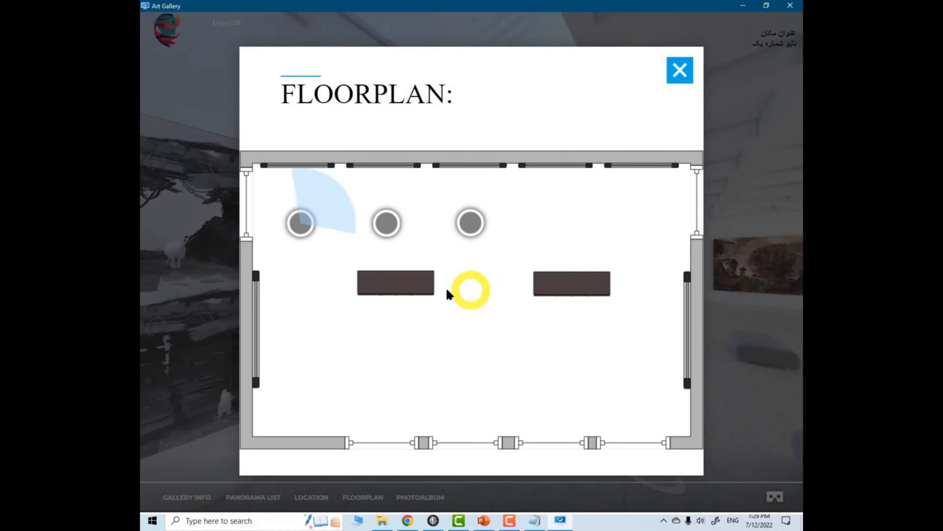
click(681, 70)
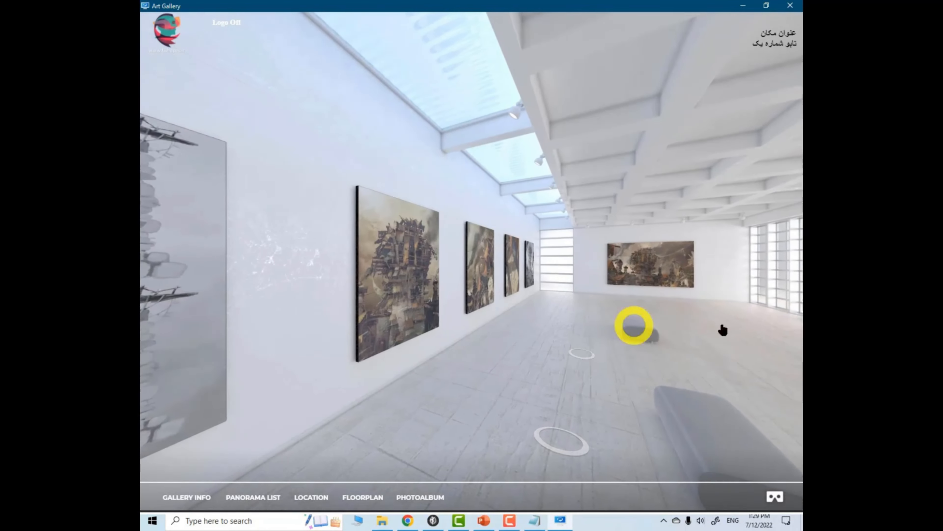
click(791, 5)
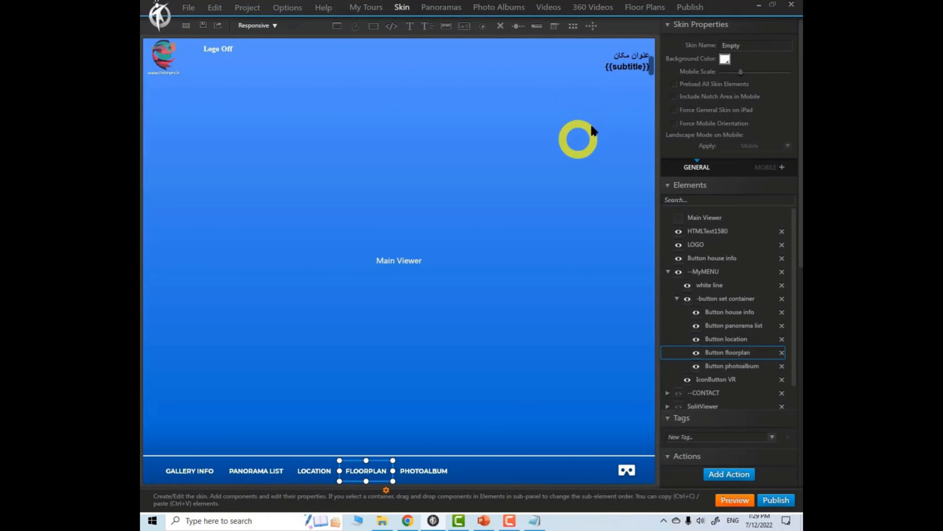
Step: Add the Location 1 component from the Location family of the library to the skin
click(592, 26)
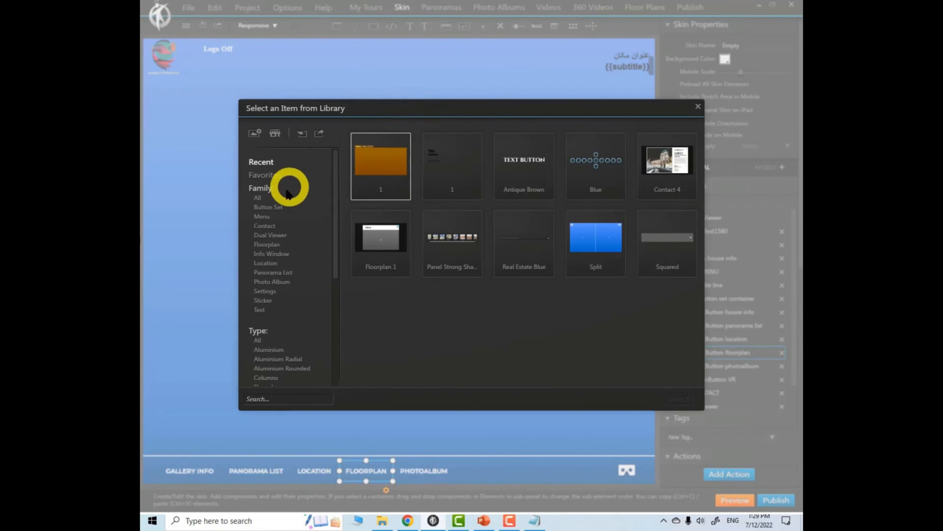
click(258, 198)
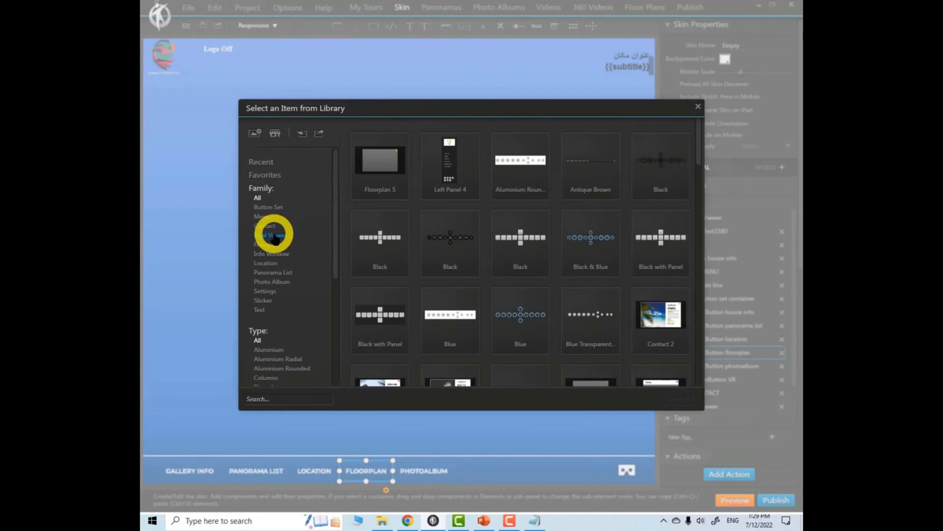
click(273, 256)
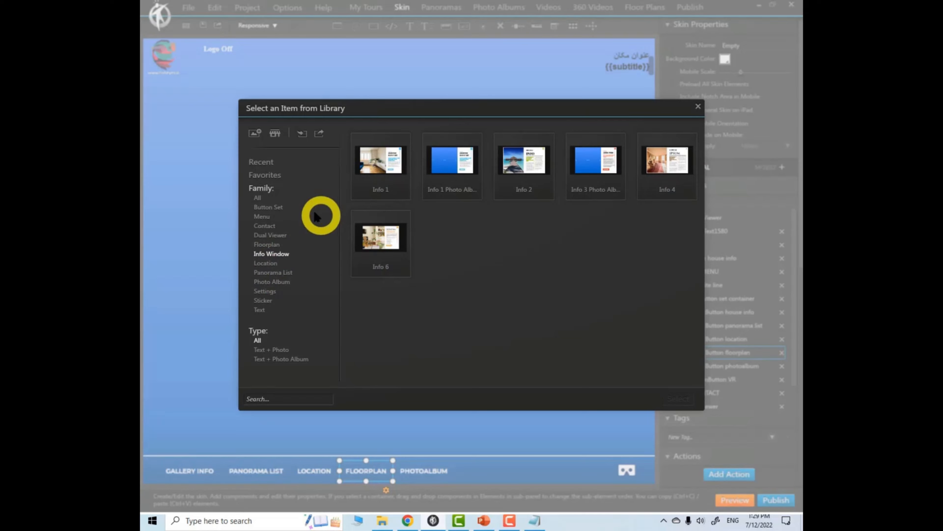
click(267, 264)
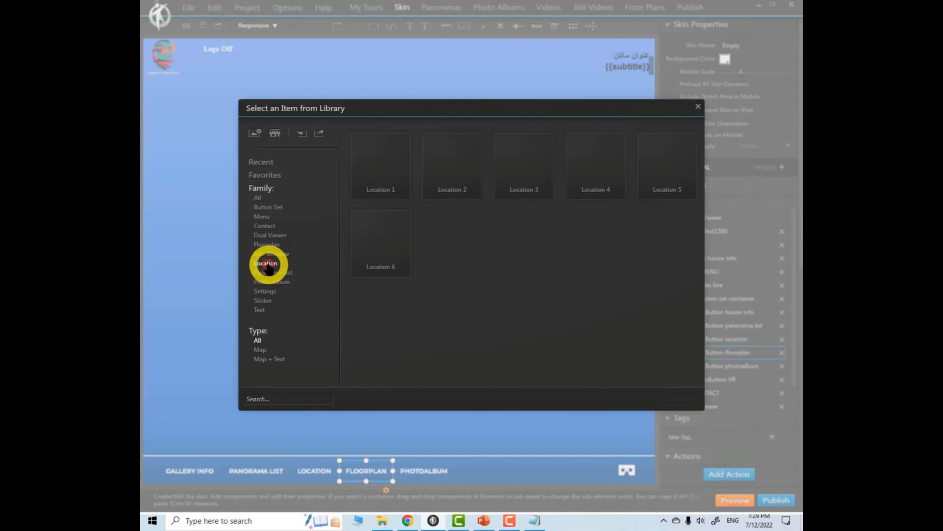
click(392, 171)
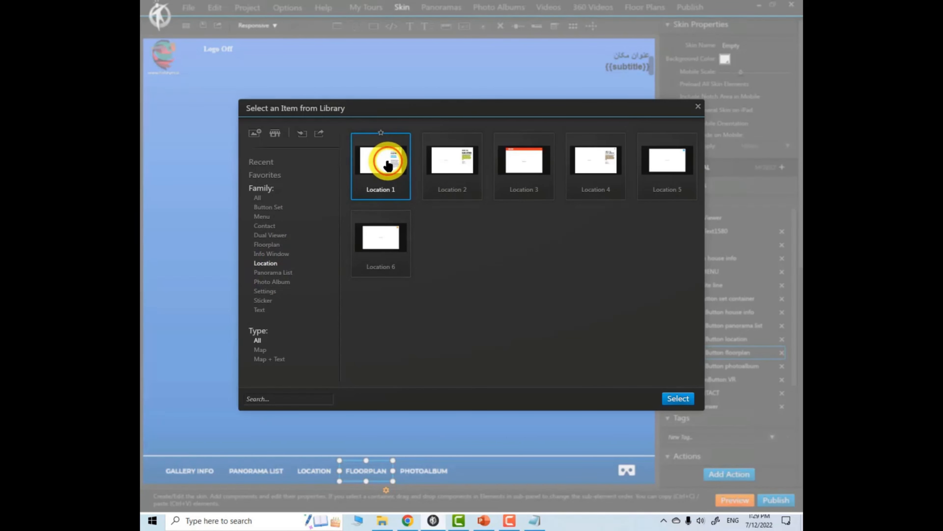
click(680, 399)
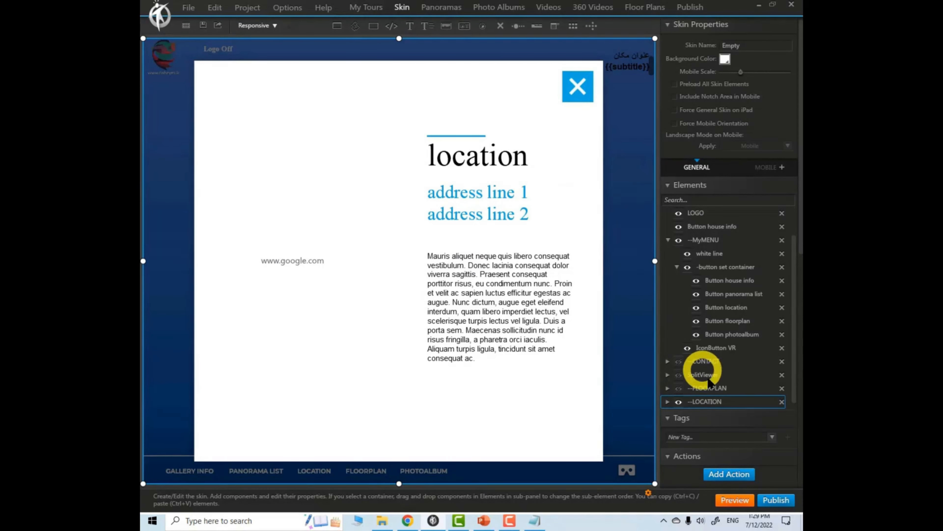
Step: Replace the location window's web frame URL with the embed HTML for Tabriz Valiasr Hospital copied from Google Maps in Chrome
scroll(799, 223, down, 4)
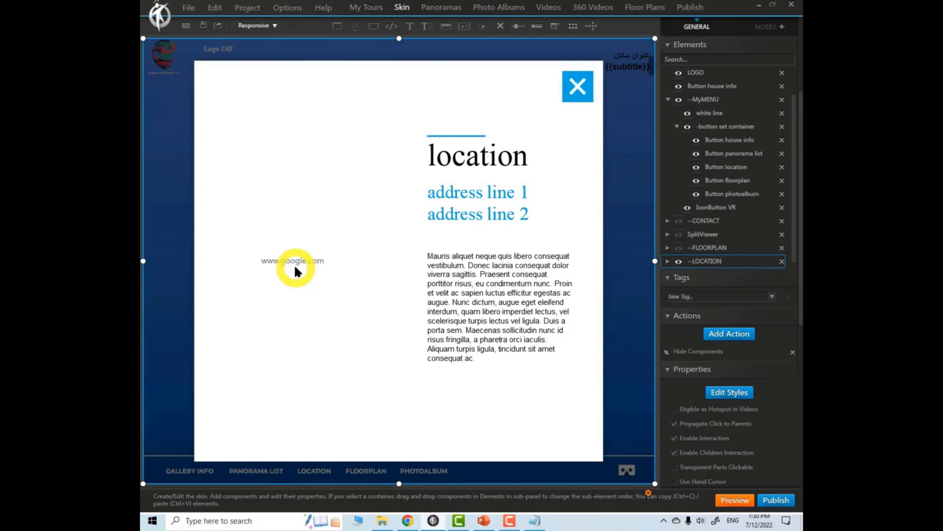
click(301, 227)
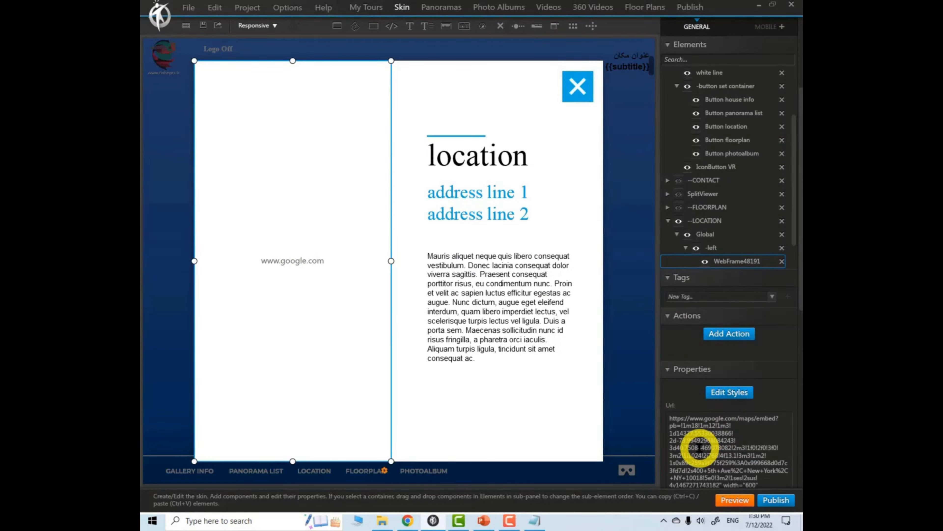
key(ctrl+a)
key(Delete)
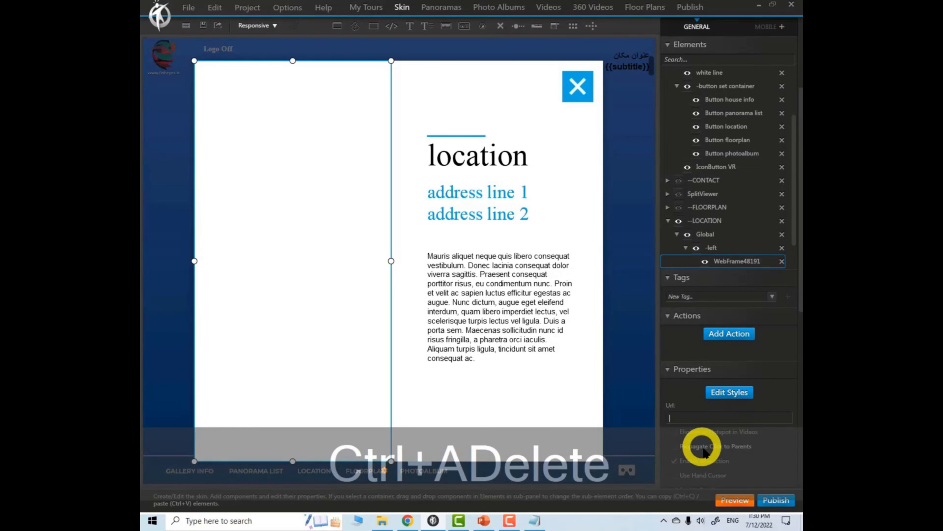
click(407, 520)
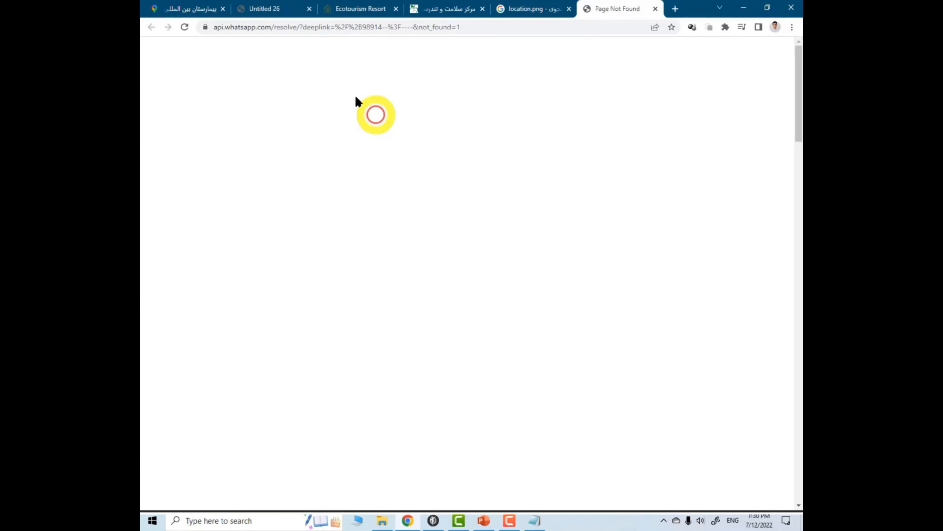
click(186, 8)
click(325, 168)
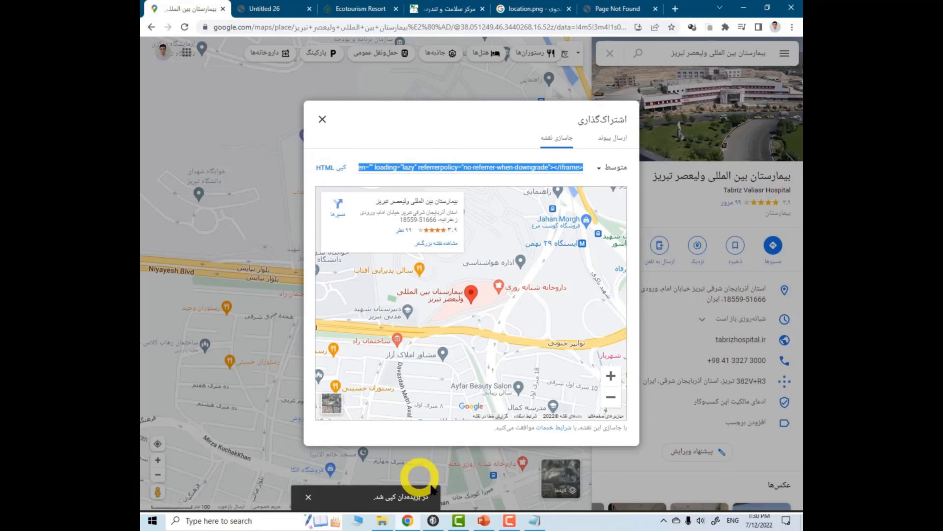
click(434, 521)
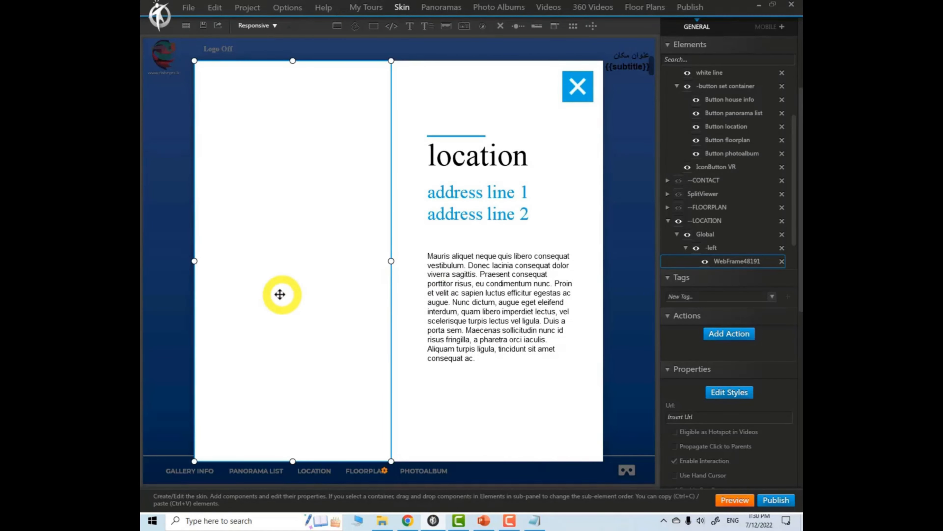
click(689, 416)
key(ctrl+v)
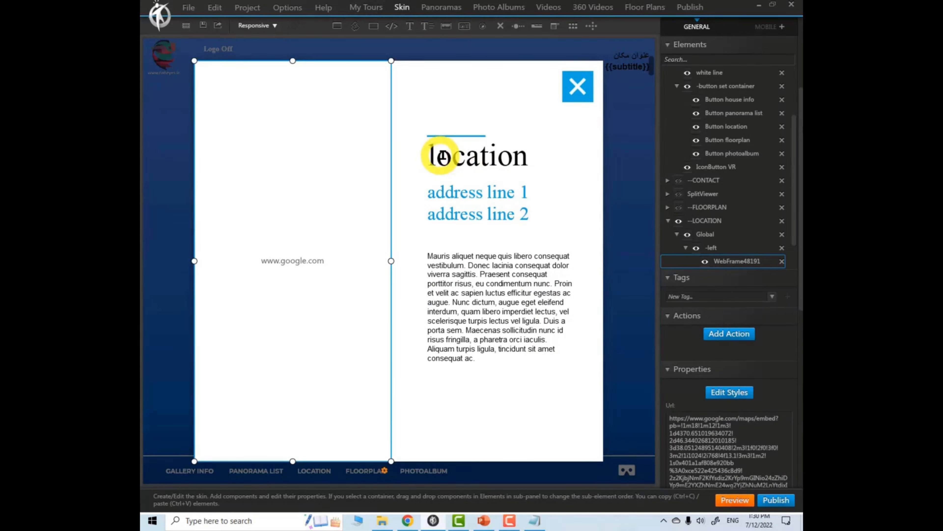
Step: Collapse the --LOCATION component in the element list and make it hidden on start
click(483, 287)
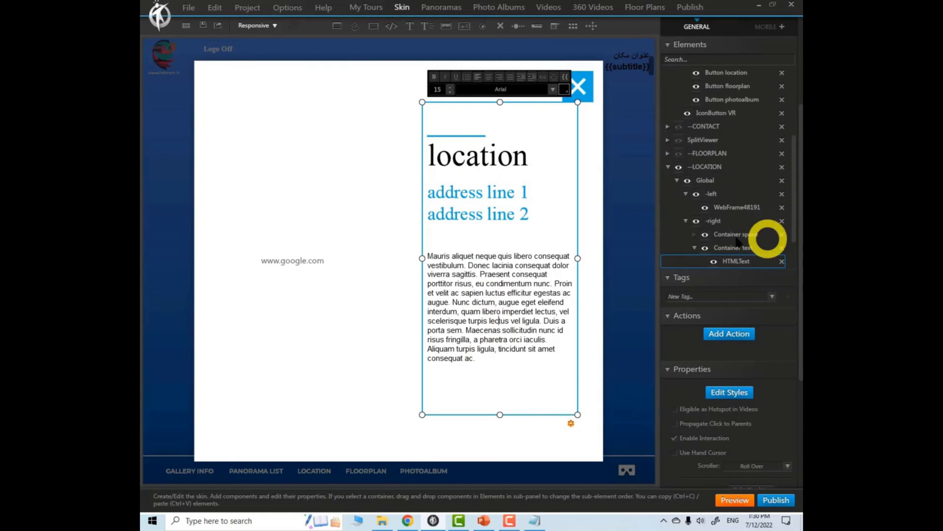
click(685, 221)
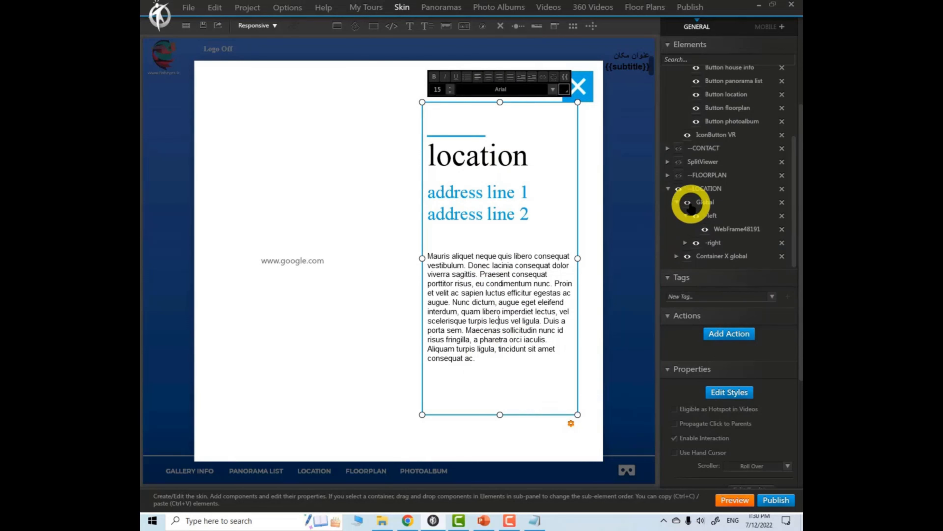
click(678, 203)
click(667, 229)
click(680, 256)
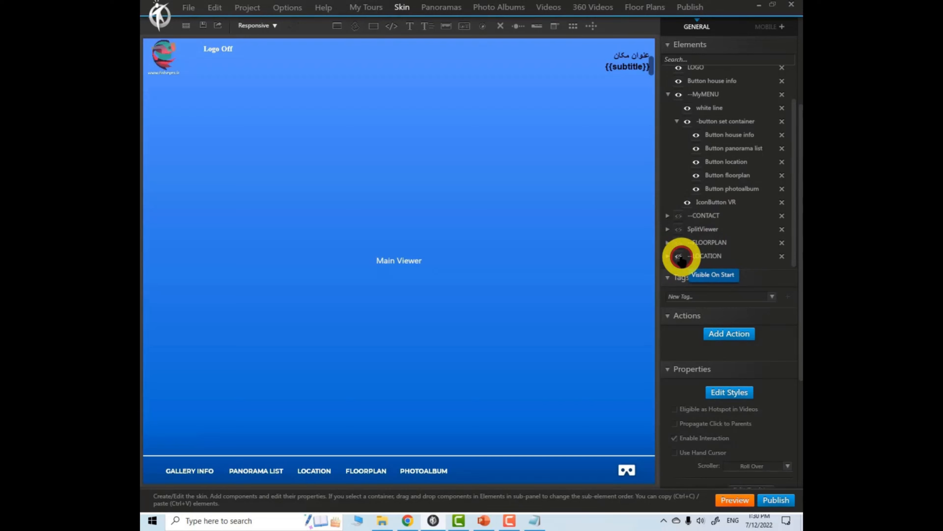
Step: Give the LOCATION menu button an On Click action that shows the --LOCATION component
click(309, 471)
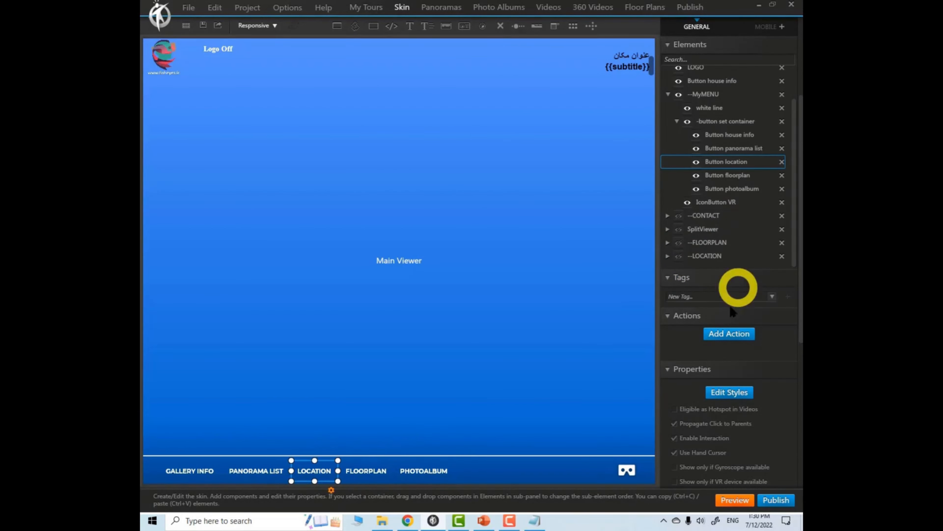
click(728, 333)
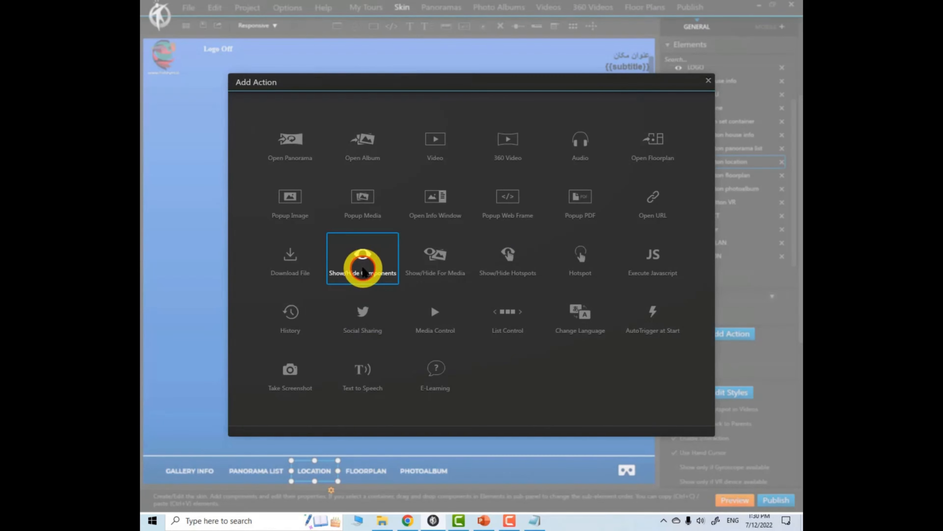
click(363, 261)
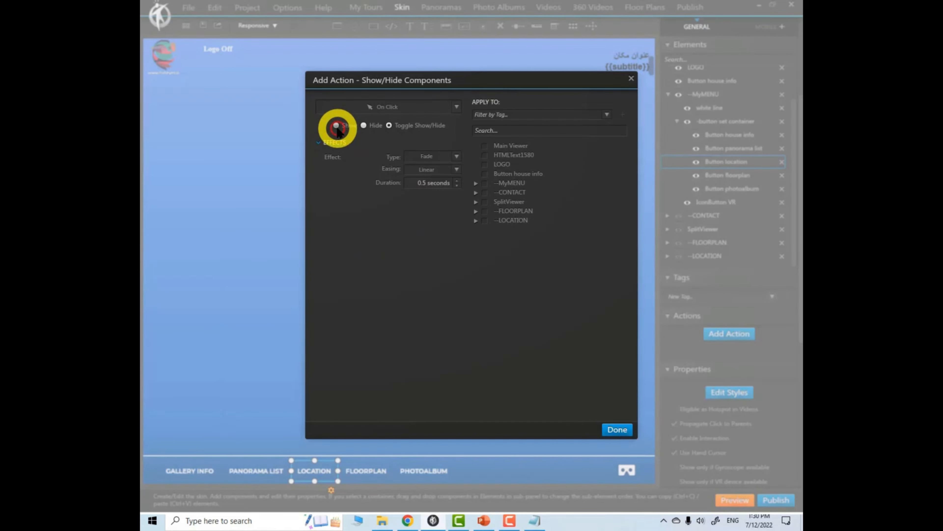
click(484, 221)
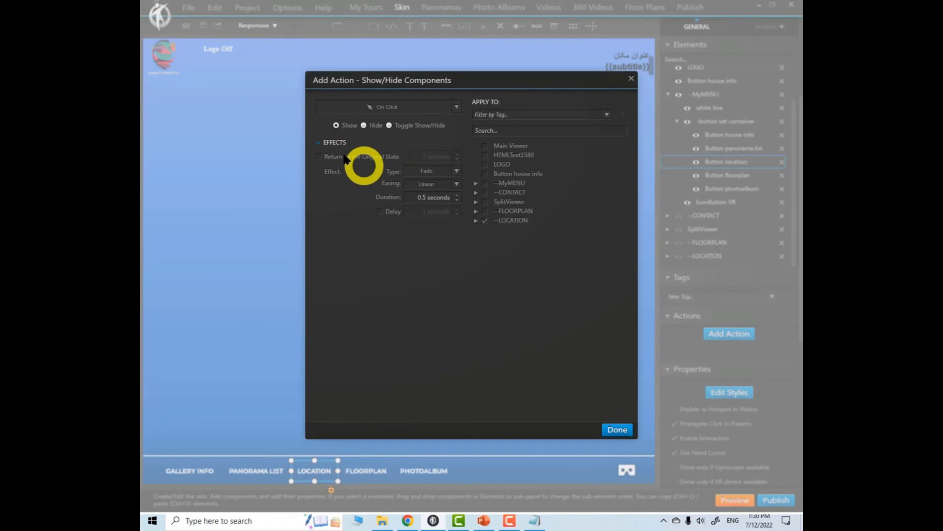
click(617, 429)
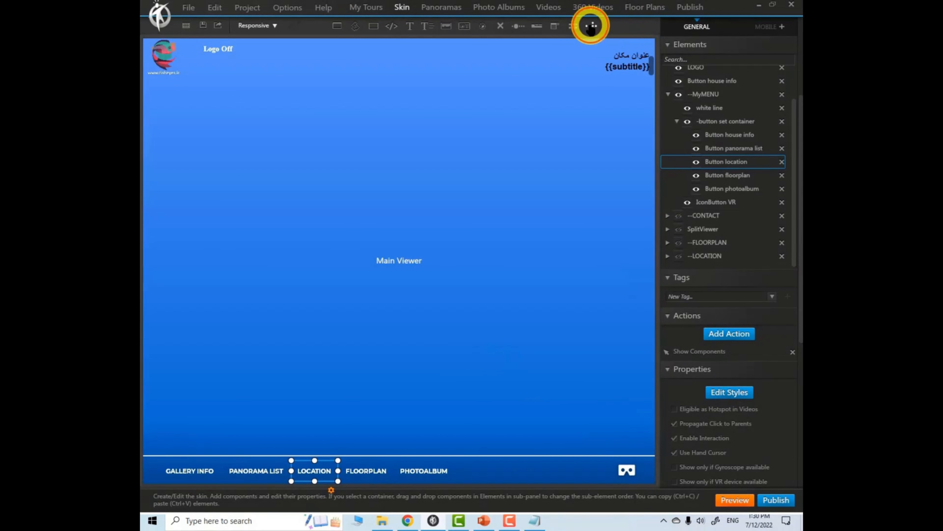
Step: Add the Panorama List 5 component from the Panorama List family of the library to the skin
click(591, 26)
click(258, 199)
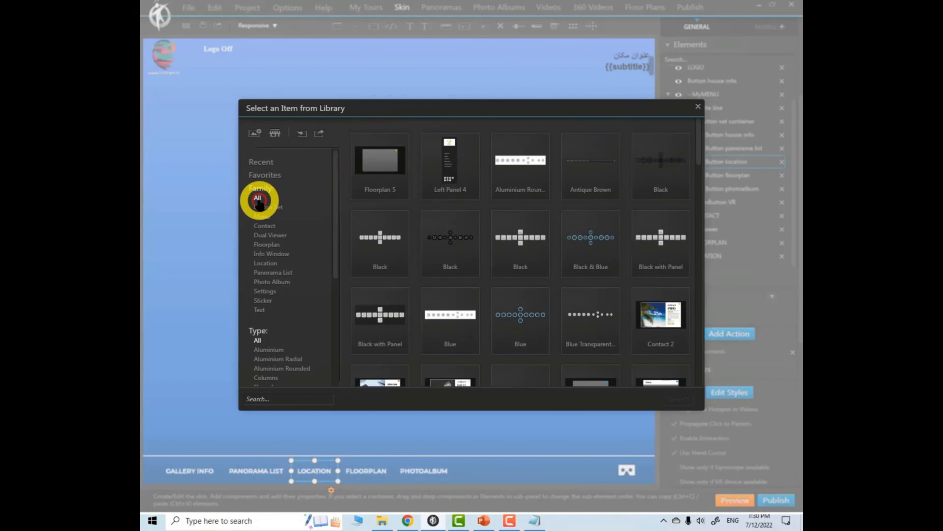
click(274, 273)
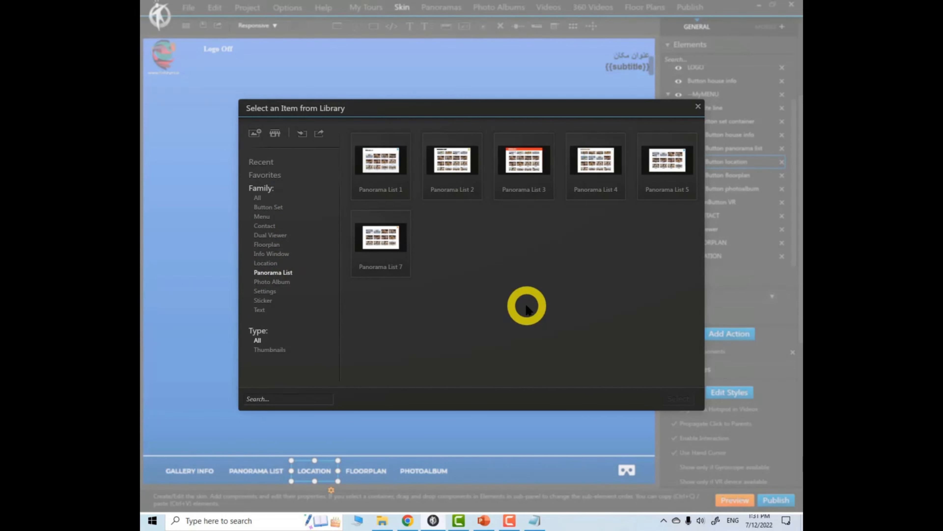
click(669, 169)
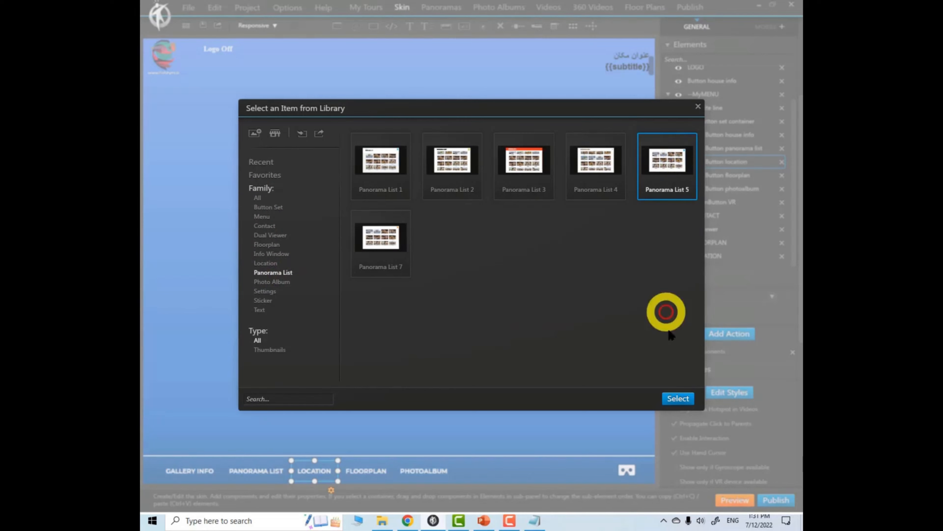
click(677, 398)
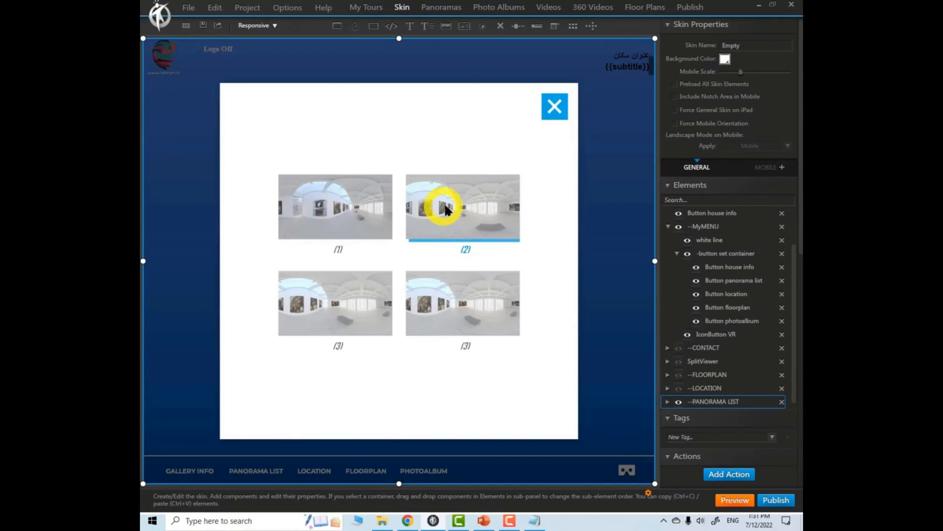
Step: Set the panorama window's thumbnail list to show Custom media, choosing panoramas (1), (2) and the first (3)
click(461, 178)
drag(794, 326, 794, 358)
drag(802, 193, 802, 301)
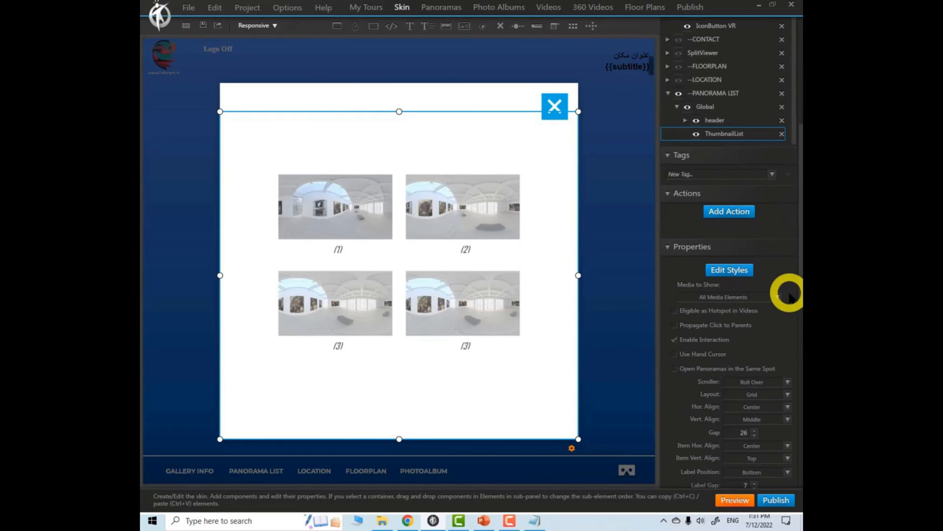
click(777, 297)
click(698, 317)
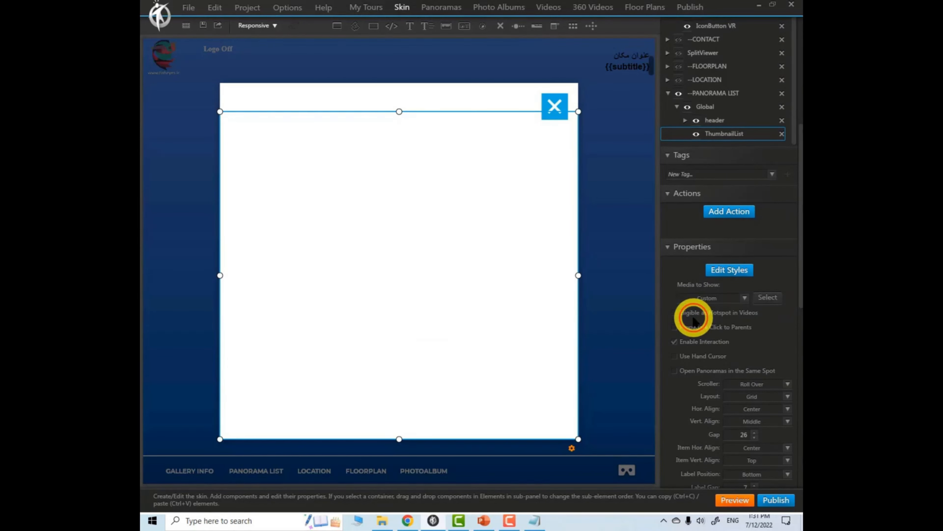
click(769, 296)
click(299, 159)
click(414, 169)
click(508, 179)
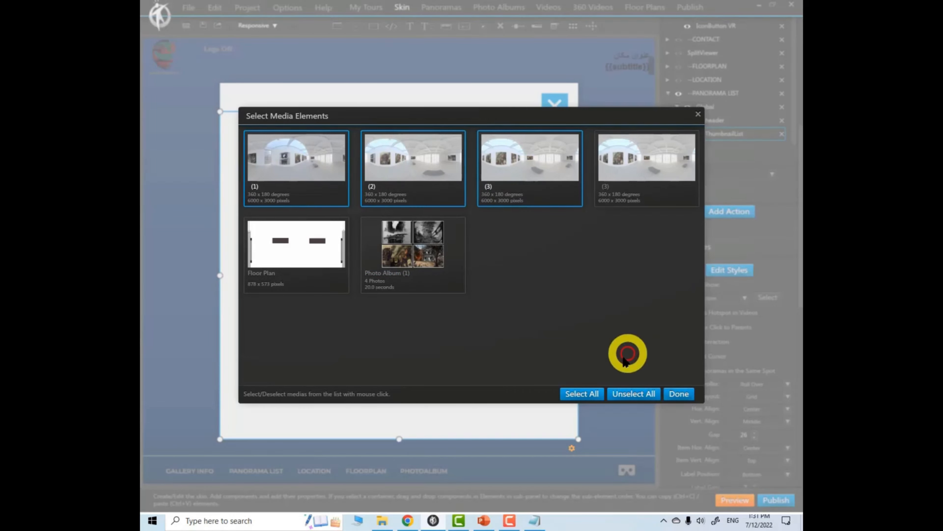
click(679, 394)
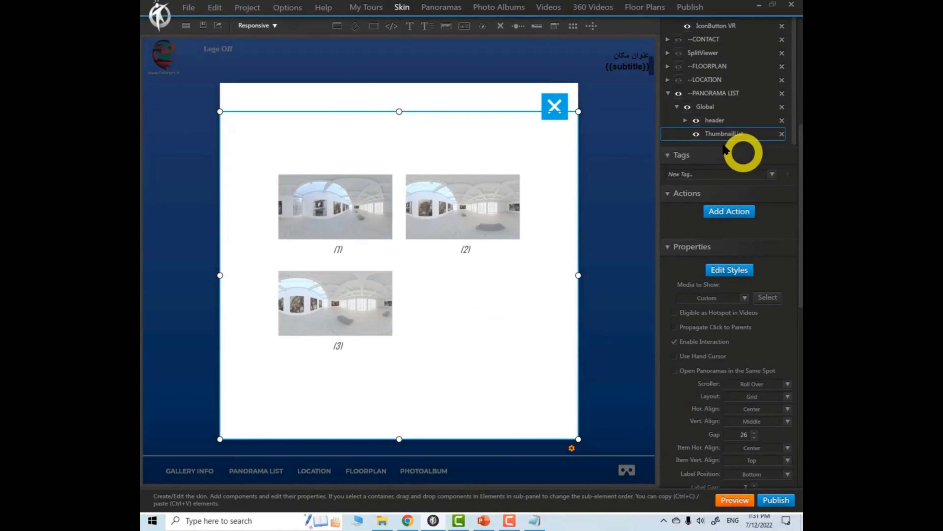
Step: Hide the --PANORAMA LIST component on start and give the PANORAMA LIST menu button an On Rollover action of type Show Components
click(668, 93)
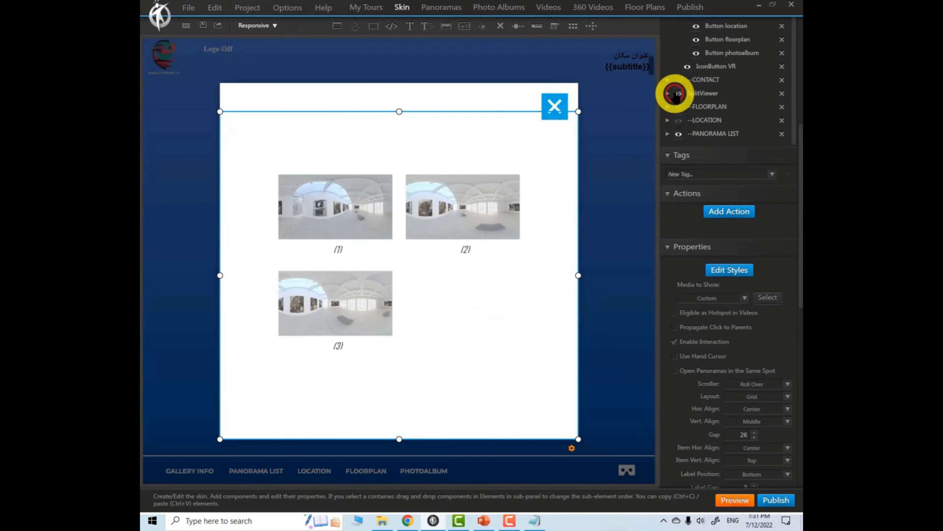
click(679, 134)
click(268, 477)
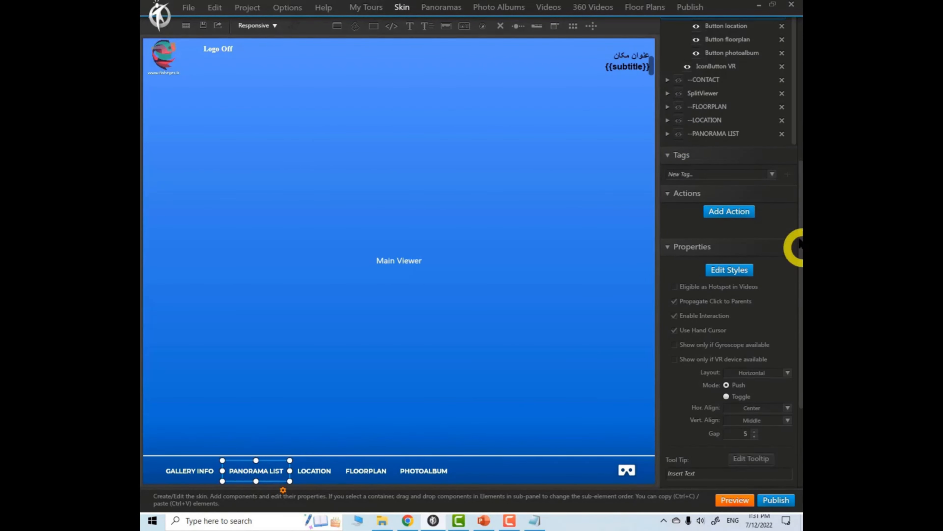
click(718, 213)
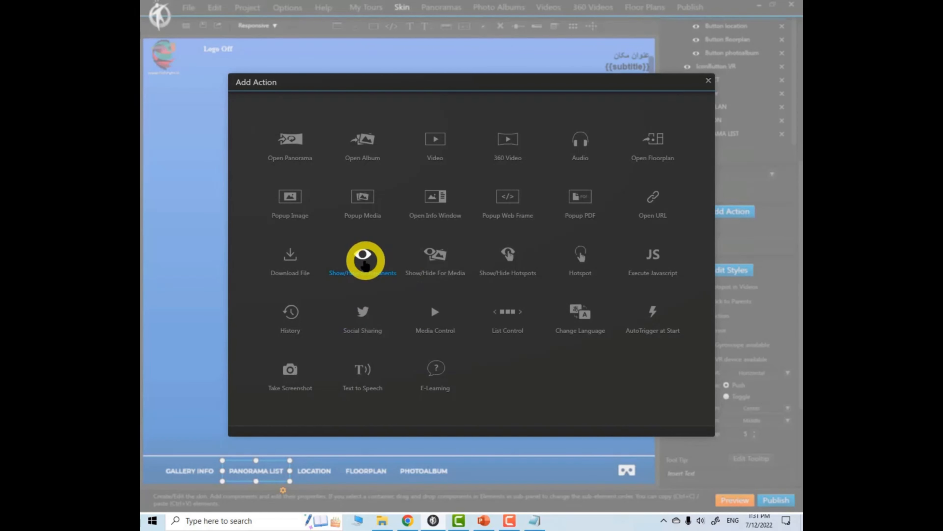
click(363, 256)
click(336, 125)
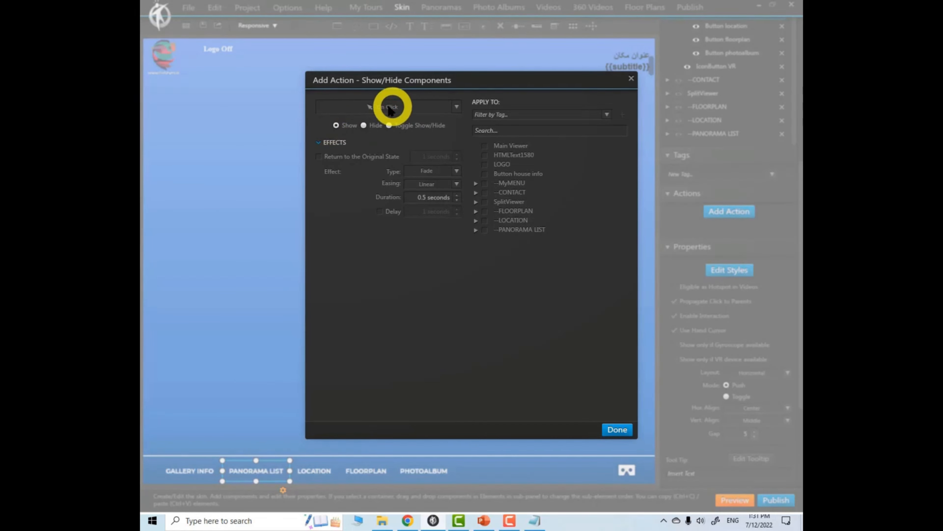
click(457, 107)
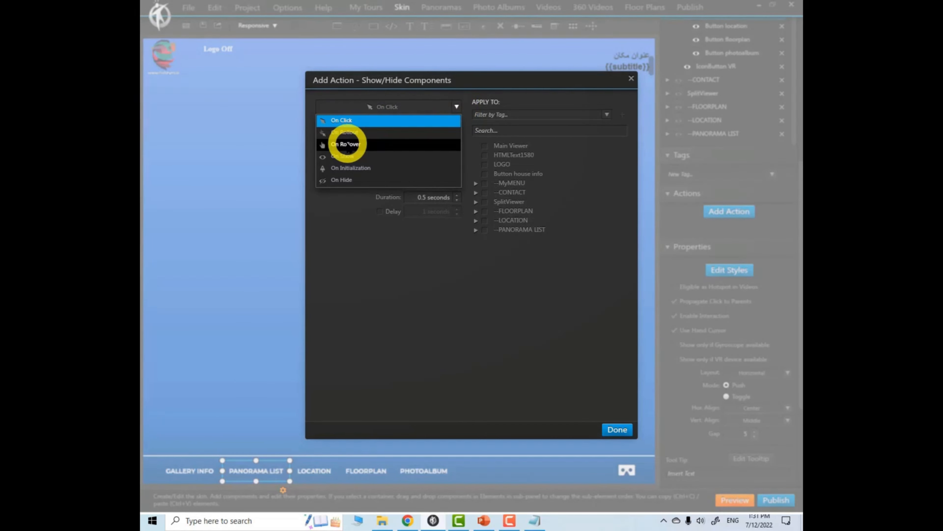
click(346, 144)
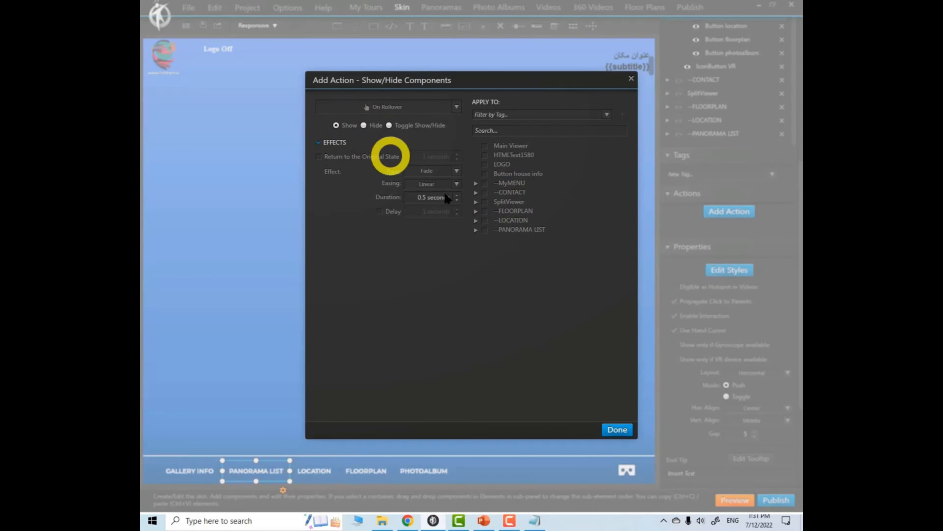
click(617, 429)
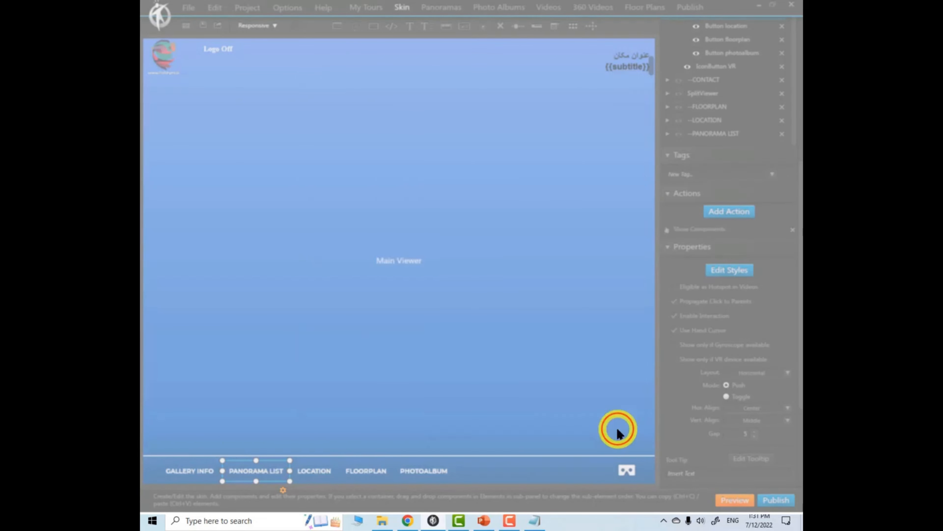
Step: Preview the tour, test opening and closing the panorama list window from its menu button twice, and close the preview
click(732, 500)
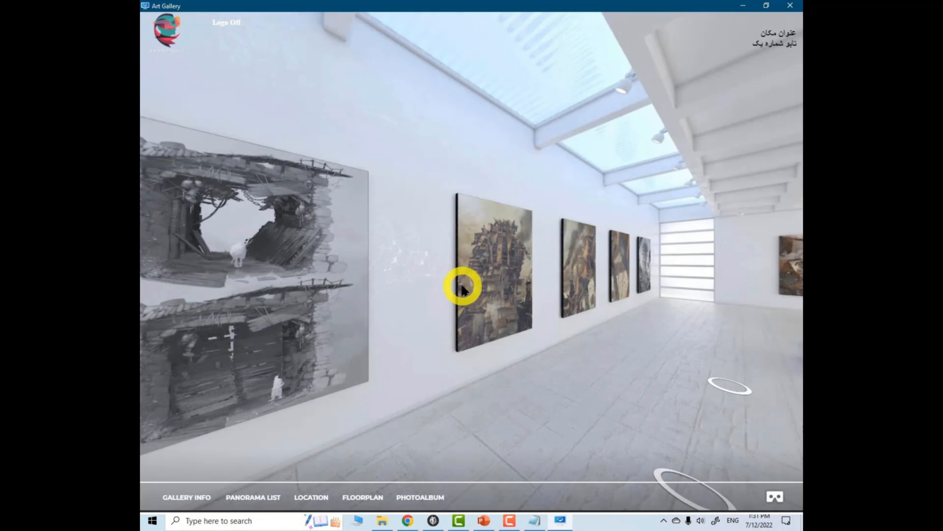
click(251, 498)
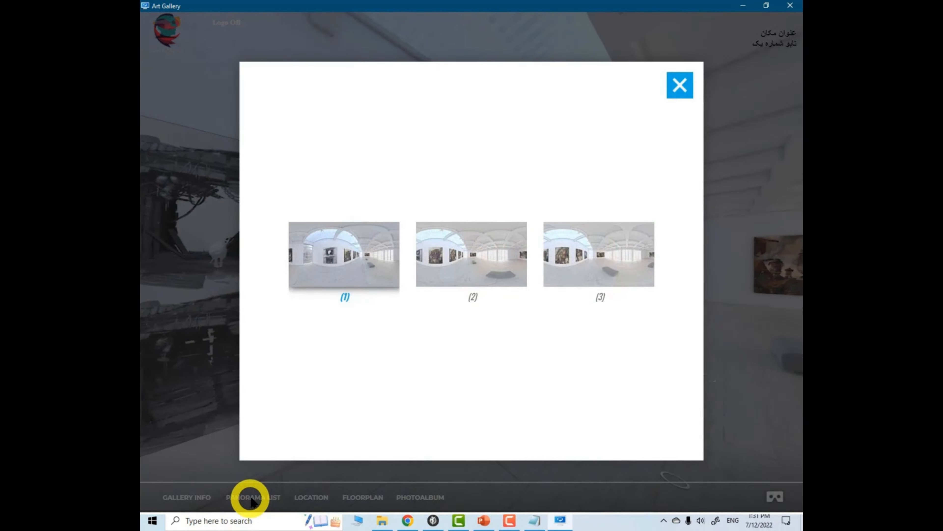
click(679, 87)
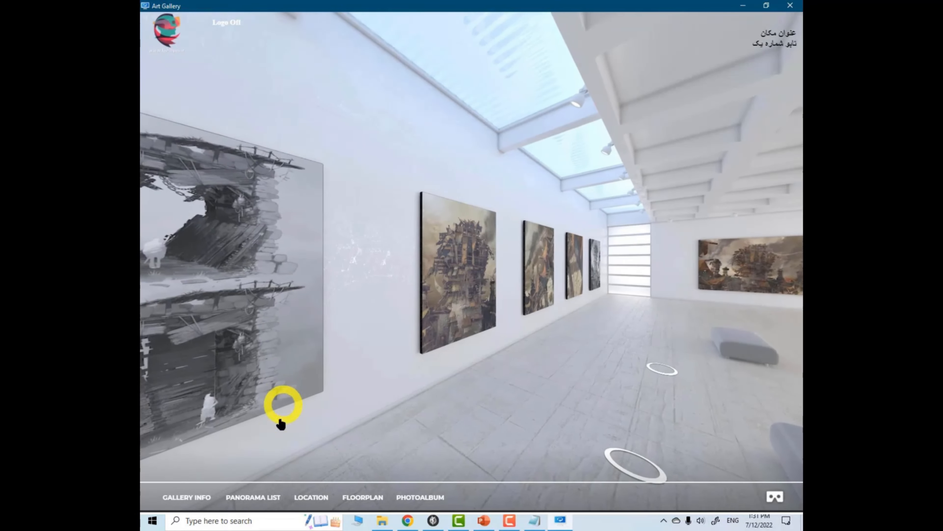
click(253, 498)
click(680, 85)
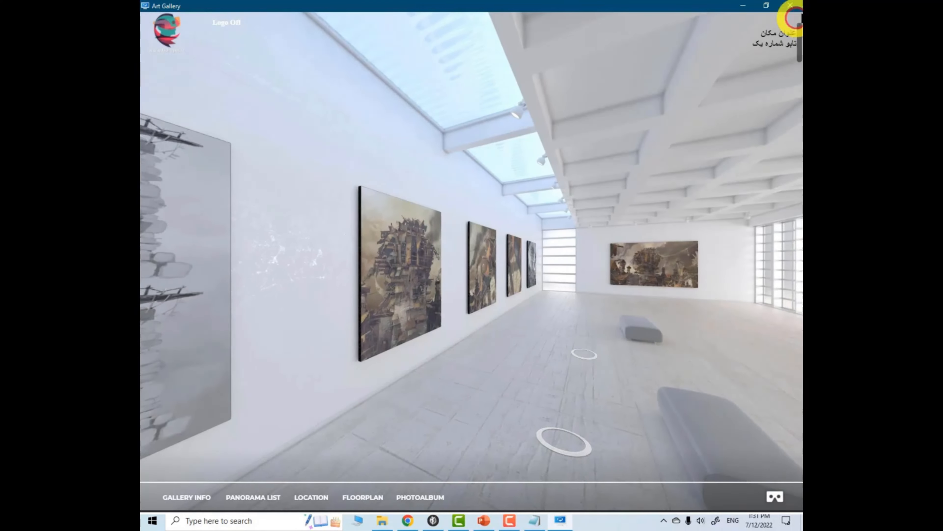
key(alt+F4)
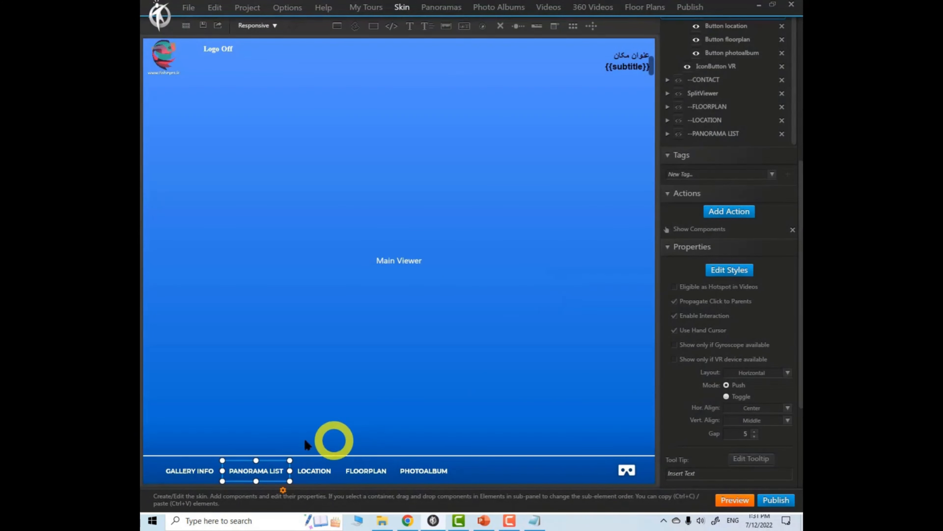
Step: Add the Photo Album 1 + text component from the Photo Album family of the library to the skin
click(594, 28)
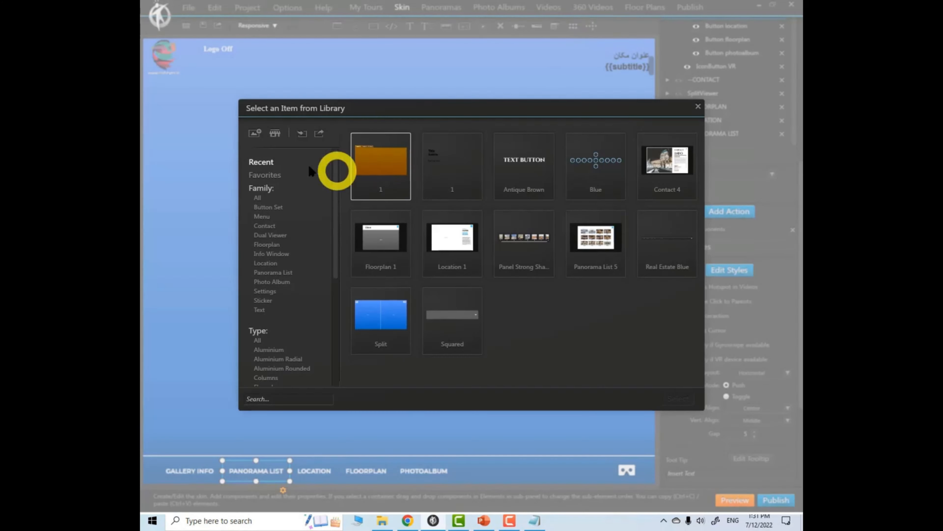
click(257, 198)
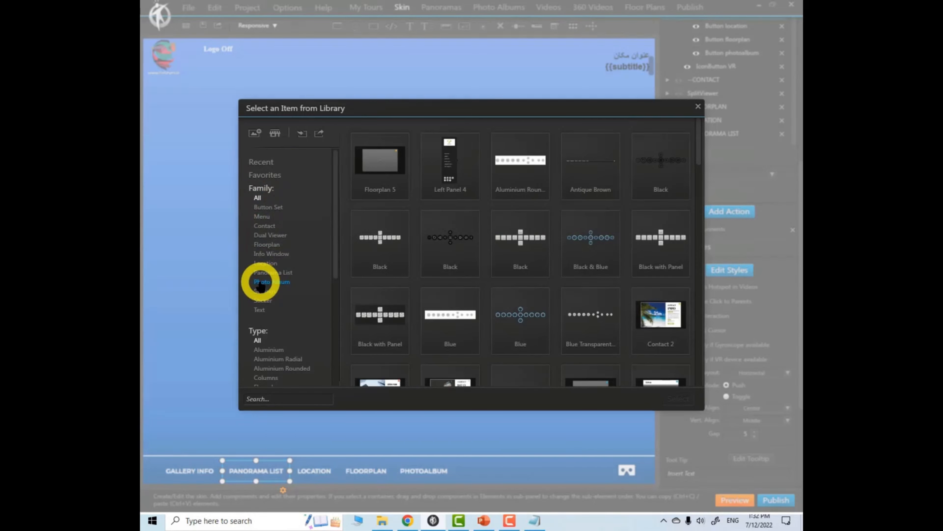
click(268, 281)
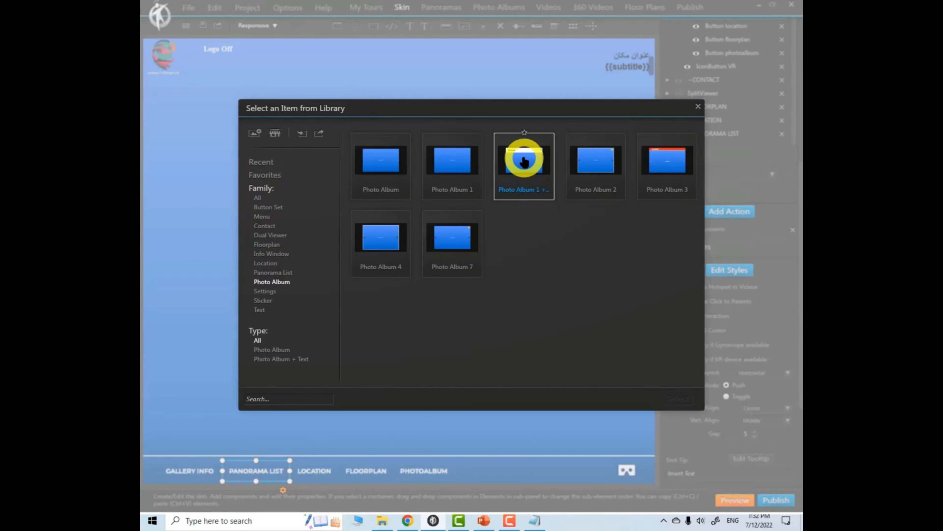
click(678, 398)
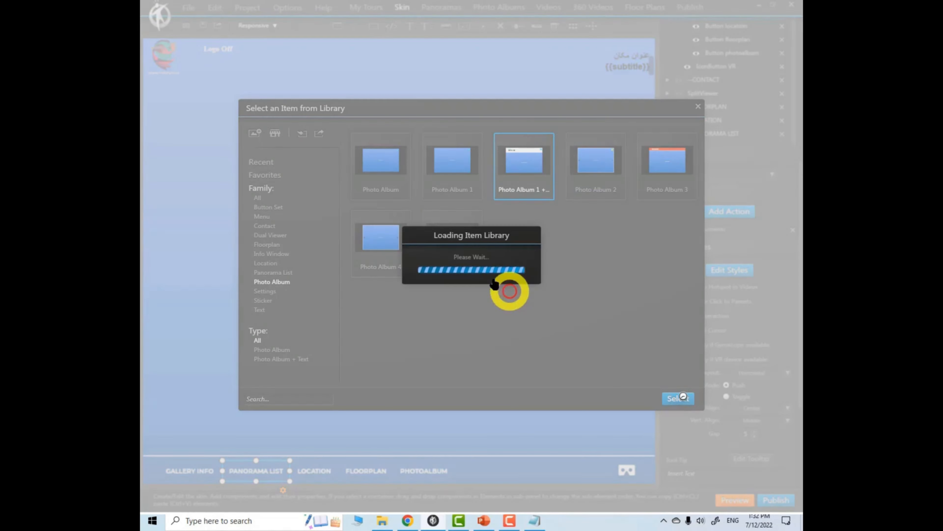
click(442, 238)
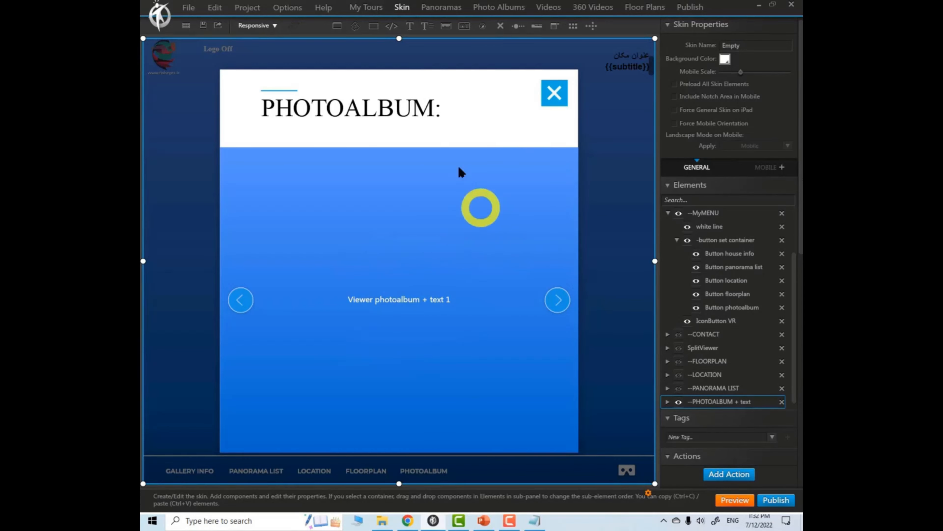
Step: Inspect the photo album window's heading, viewer and next arrow, including the arrow's Media Control action
double_click(371, 108)
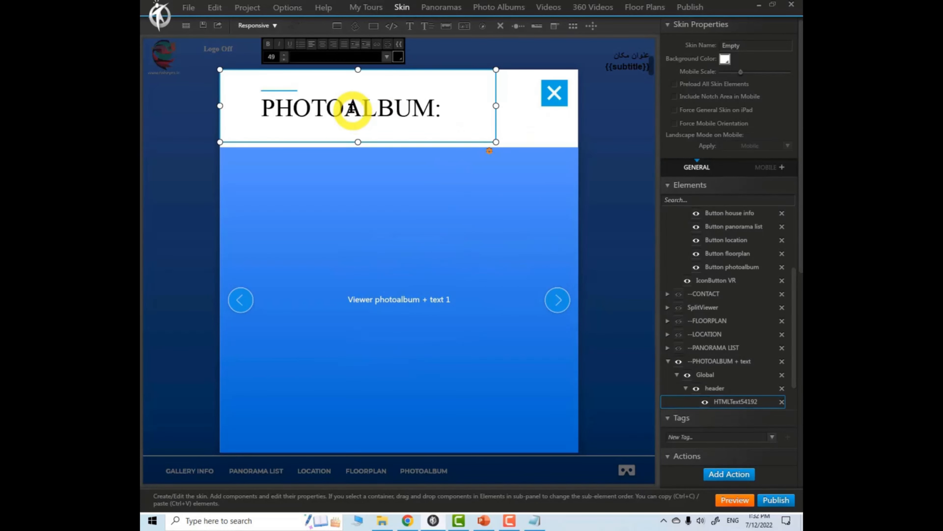
click(424, 308)
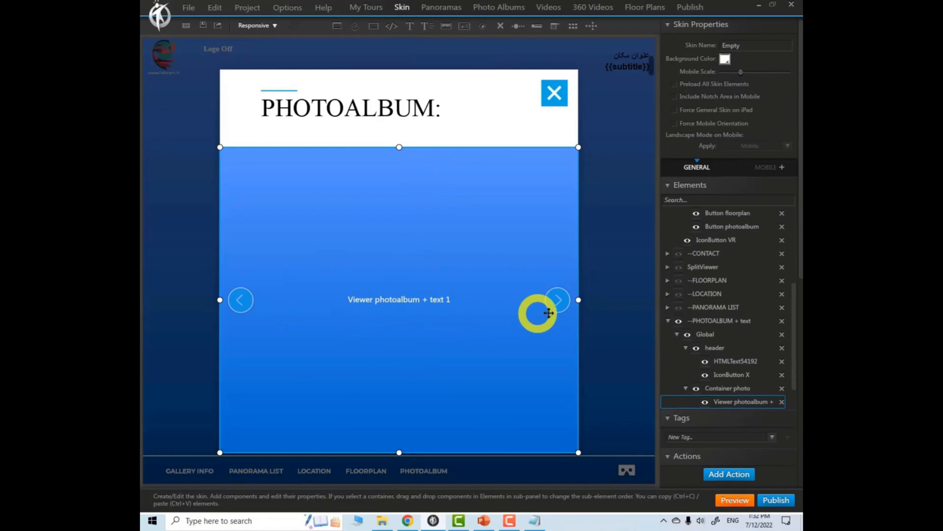
click(559, 300)
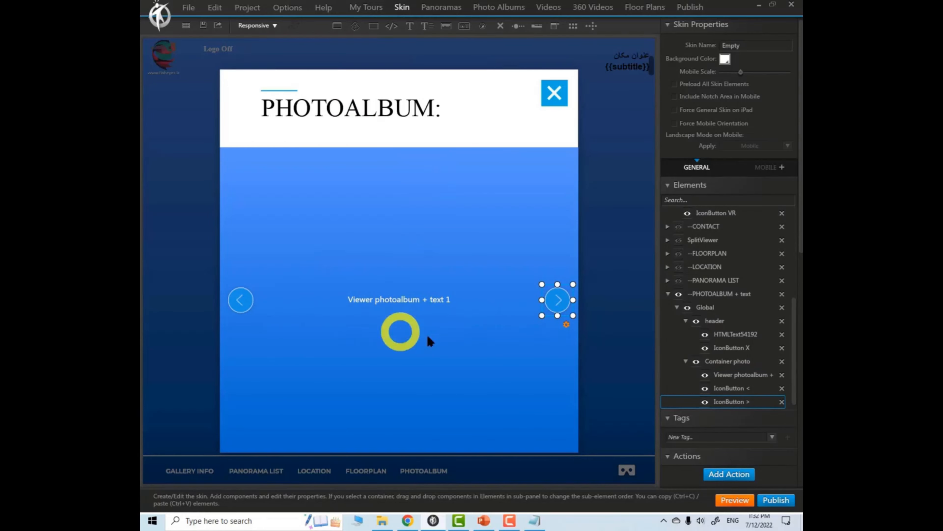
scroll(796, 277, down, 5)
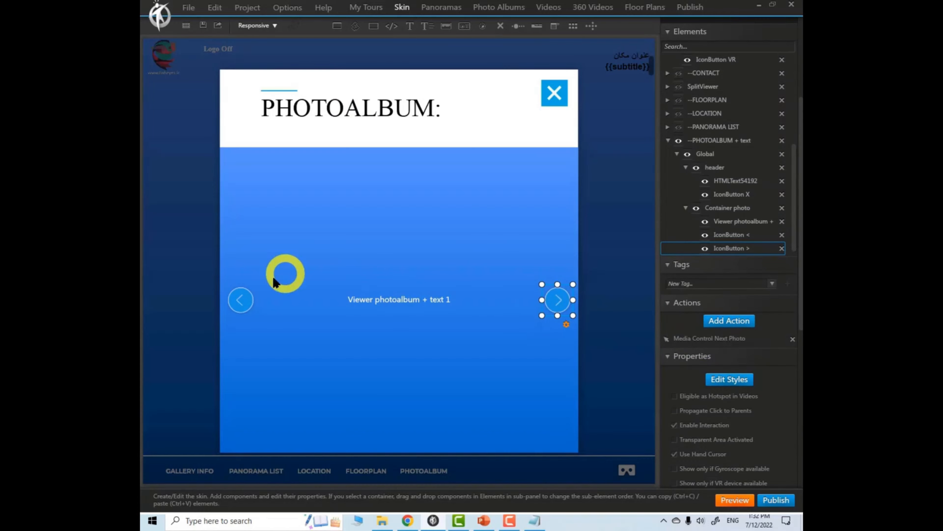
double_click(720, 338)
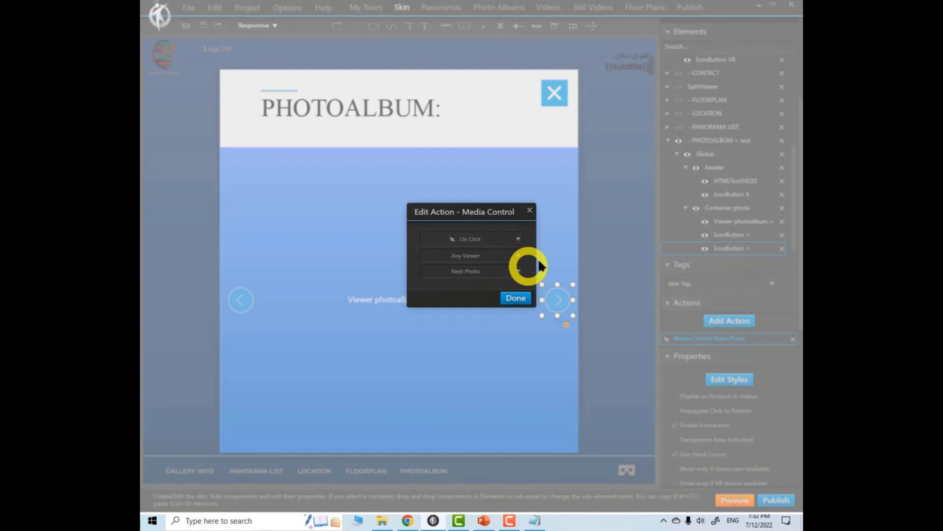
click(530, 210)
click(729, 322)
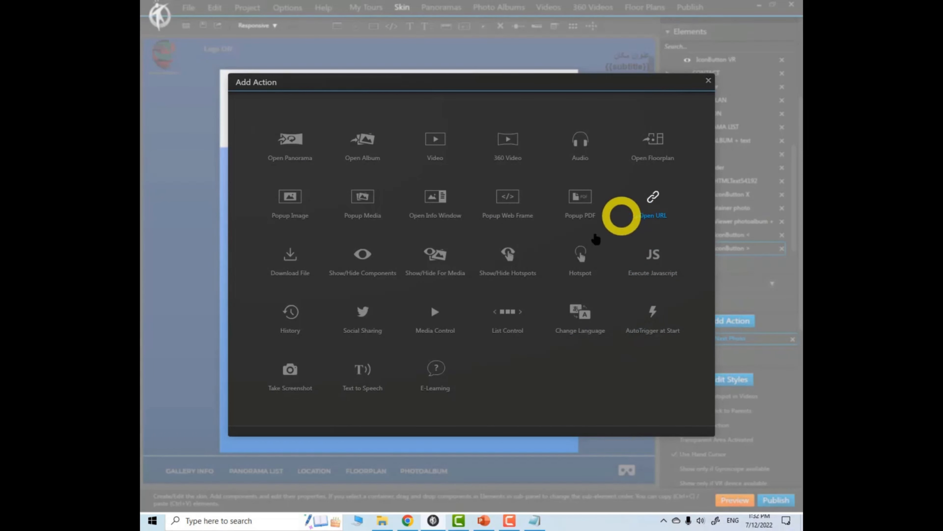
click(438, 320)
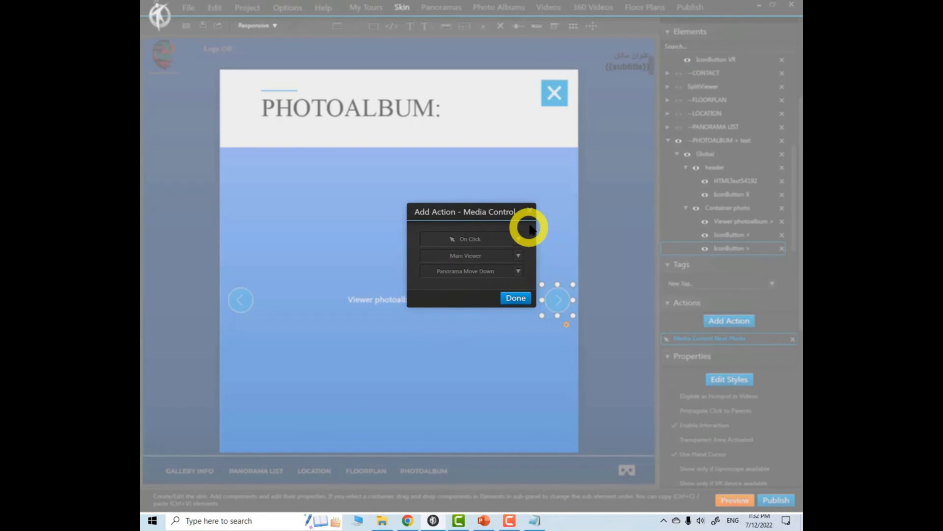
click(529, 210)
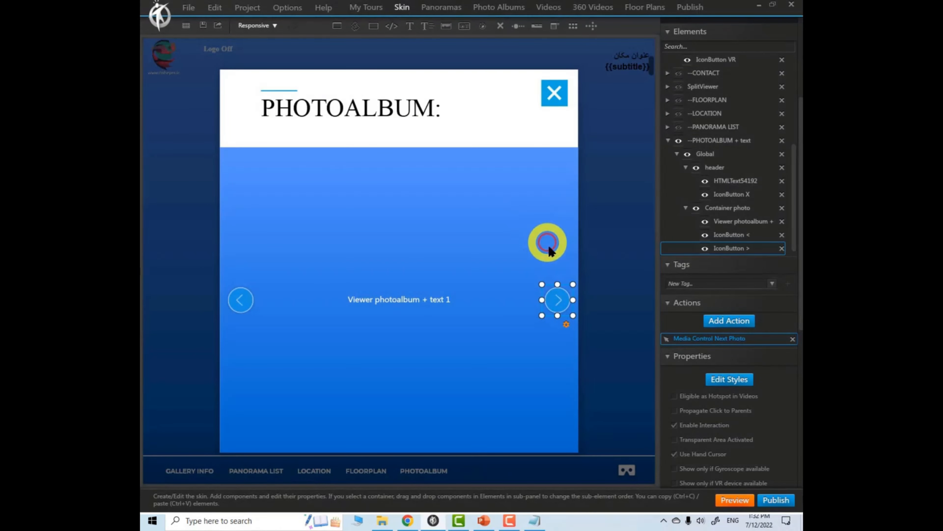
Step: Review the control options offered in the next arrow's Media Control action, and select the photo album viewer
double_click(721, 338)
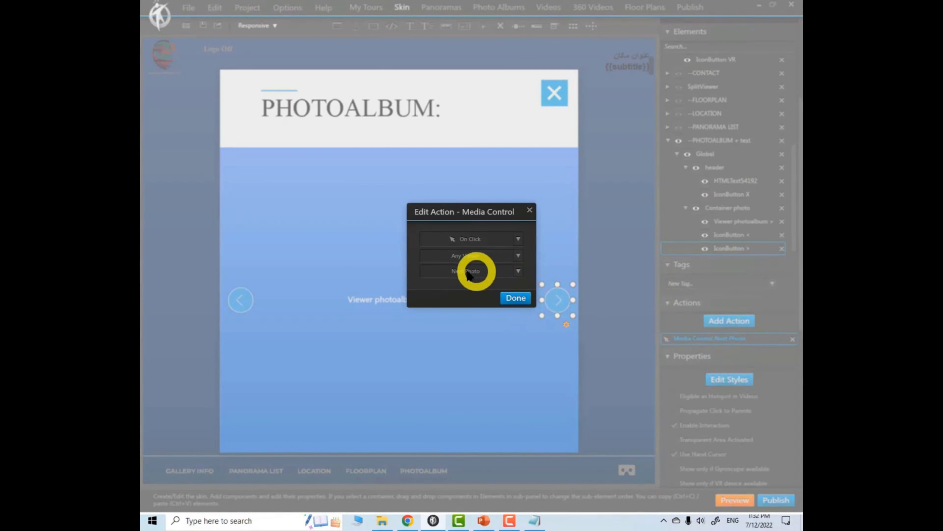
click(518, 271)
click(519, 271)
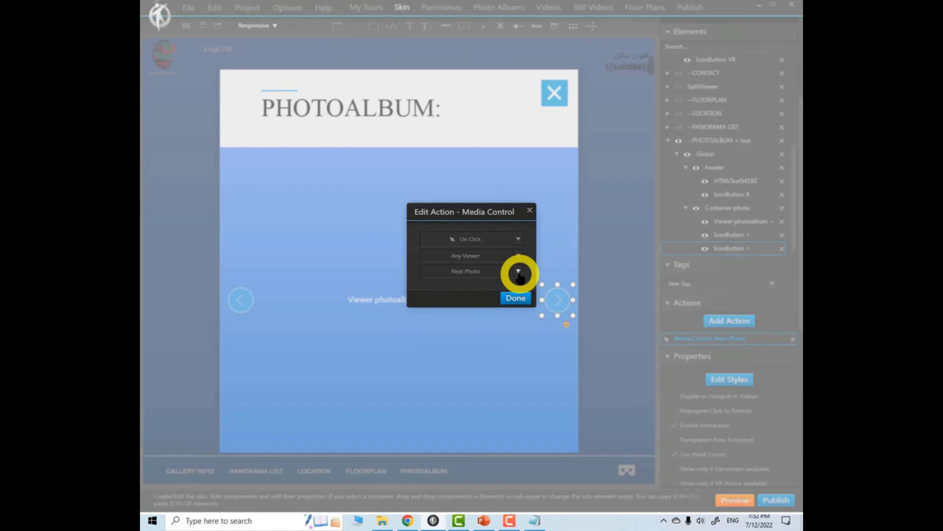
click(518, 271)
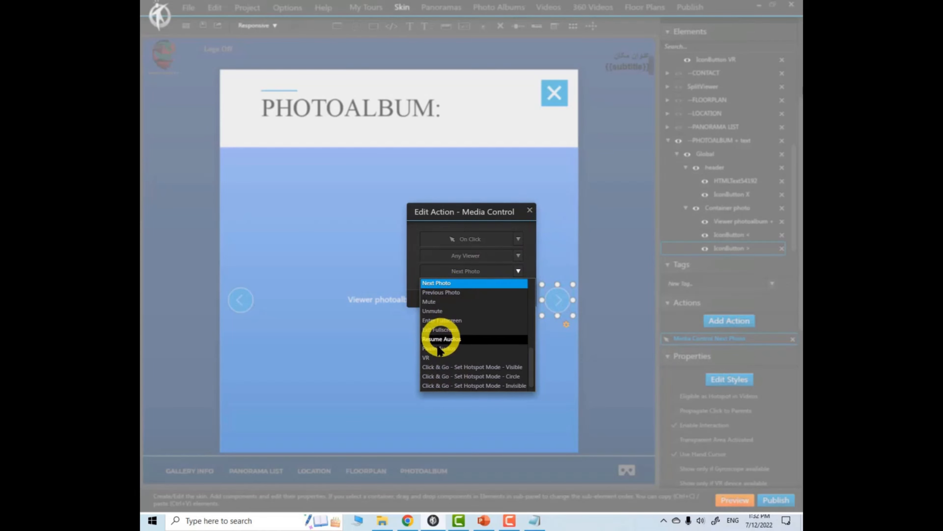
drag(532, 363, 539, 297)
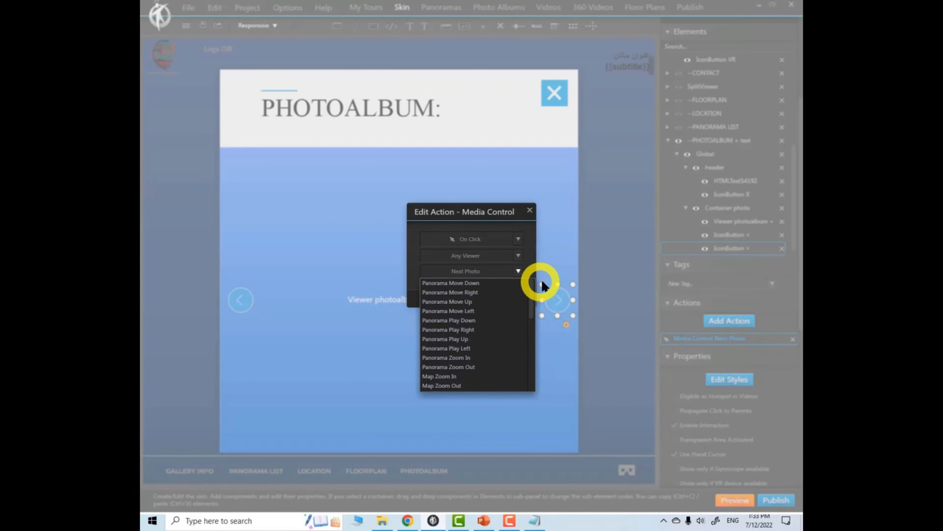
click(543, 287)
click(376, 304)
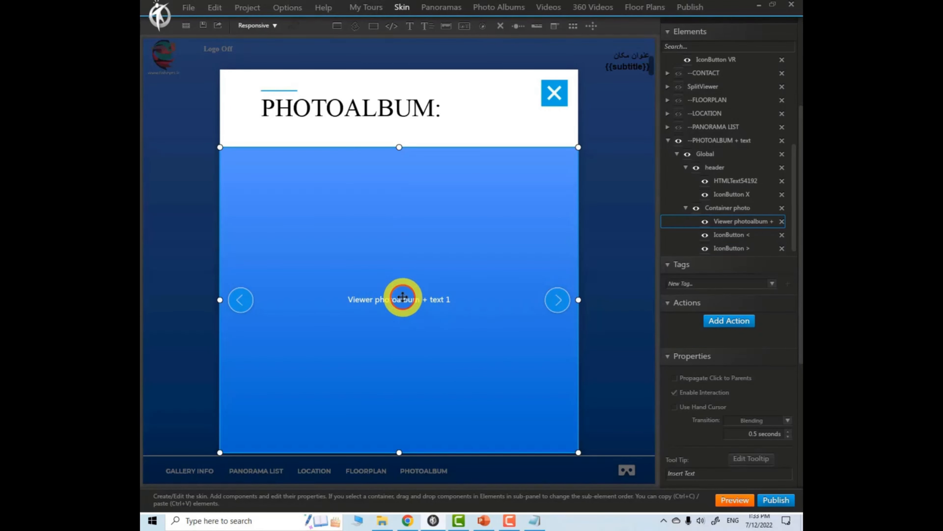
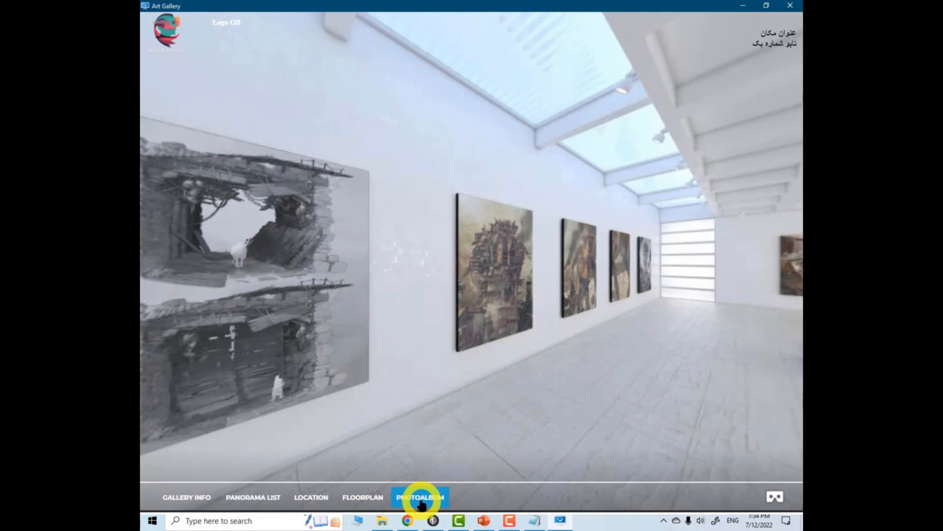
Step: Test the photo album window and its next arrow in the preview, close the window, and return to the skin editor
click(422, 499)
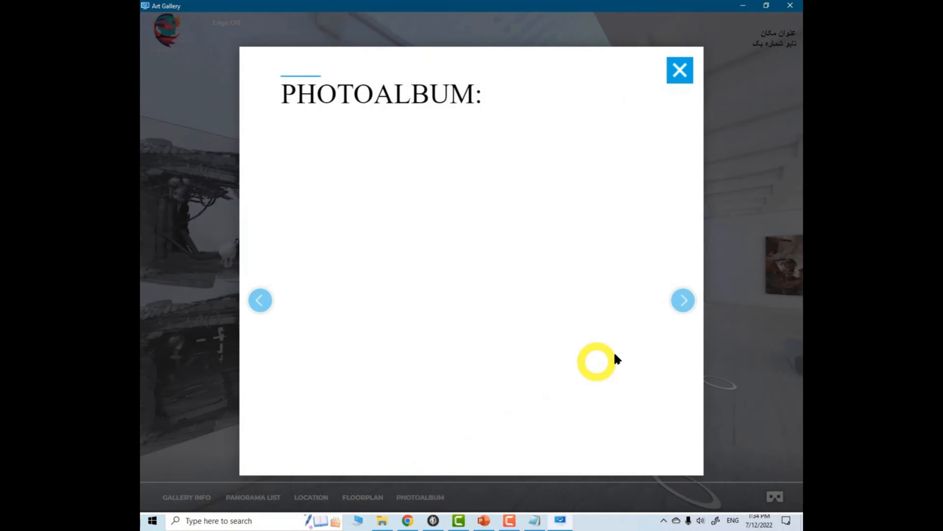
click(680, 301)
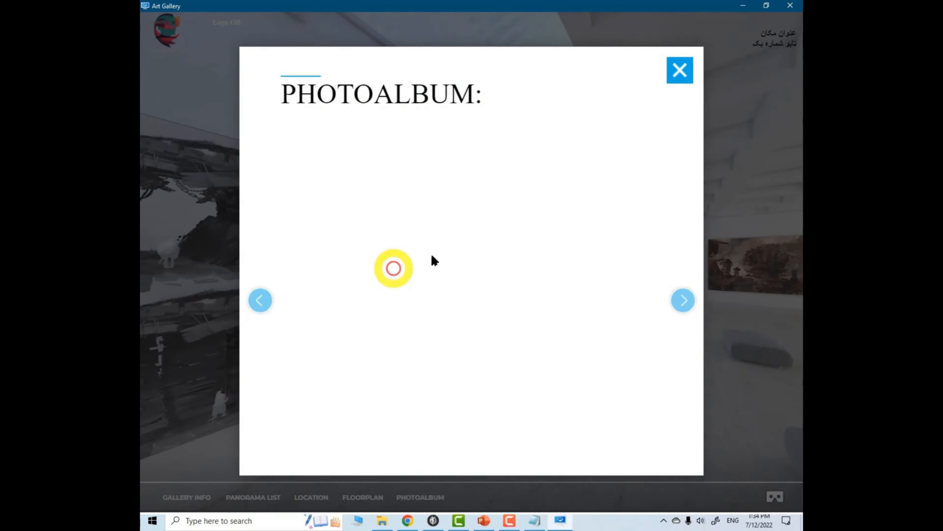
click(680, 71)
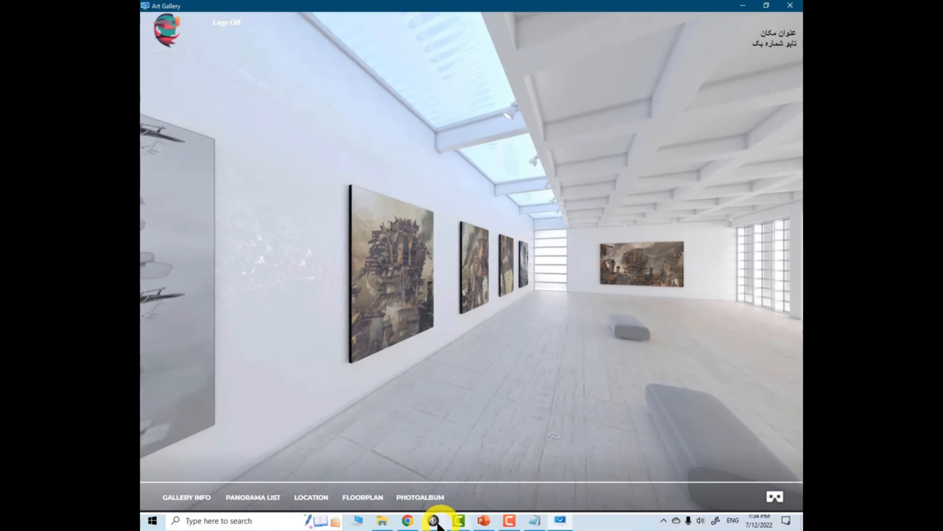
click(434, 520)
scroll(743, 308, down, 3)
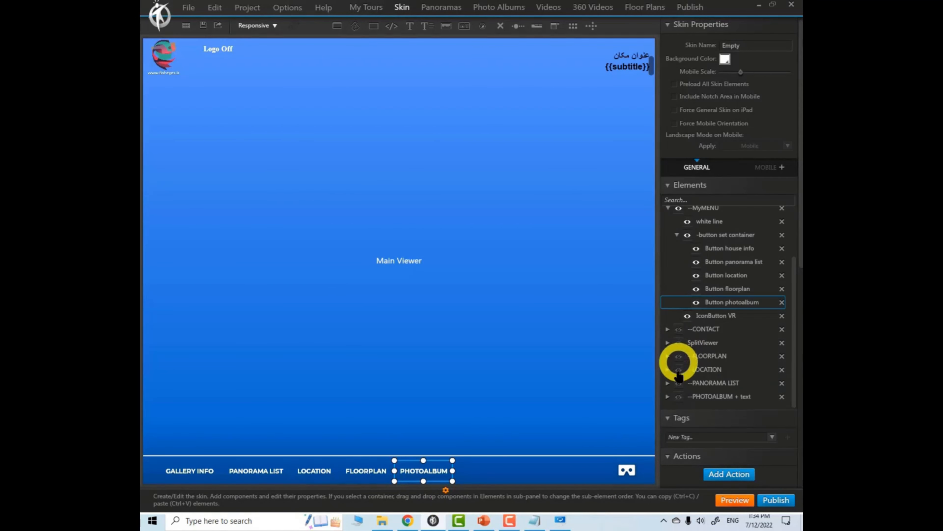
Step: Show the photo album window and start an Open Album action on its viewer, using Photo Album (1)
click(679, 397)
click(388, 302)
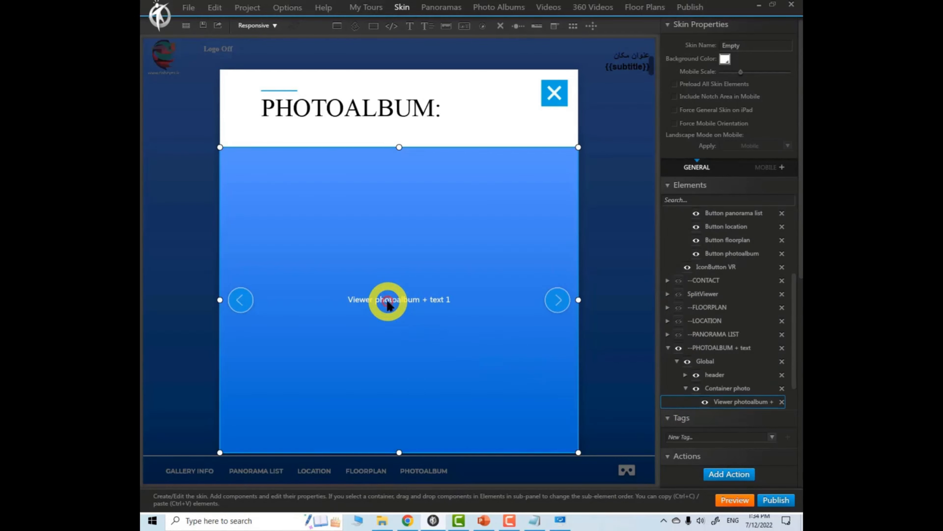
drag(789, 333, 790, 350)
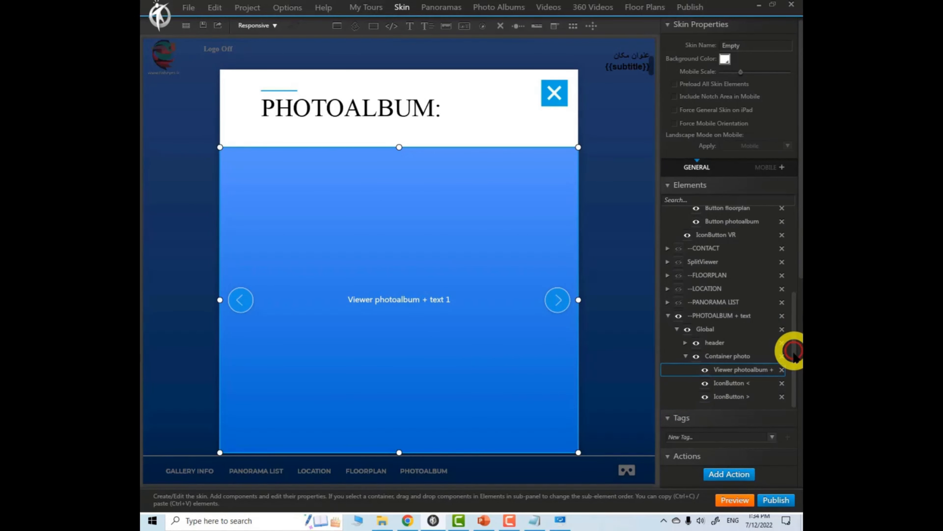
click(731, 475)
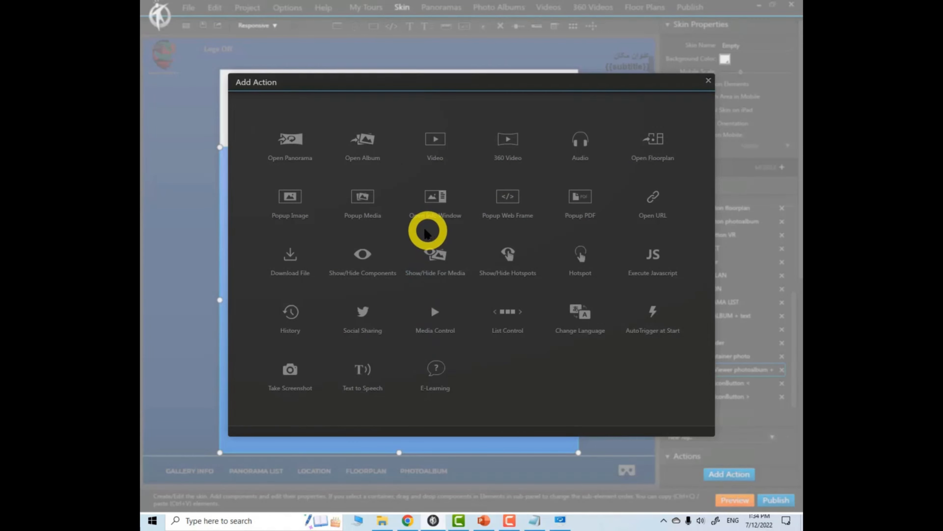
click(363, 151)
click(303, 148)
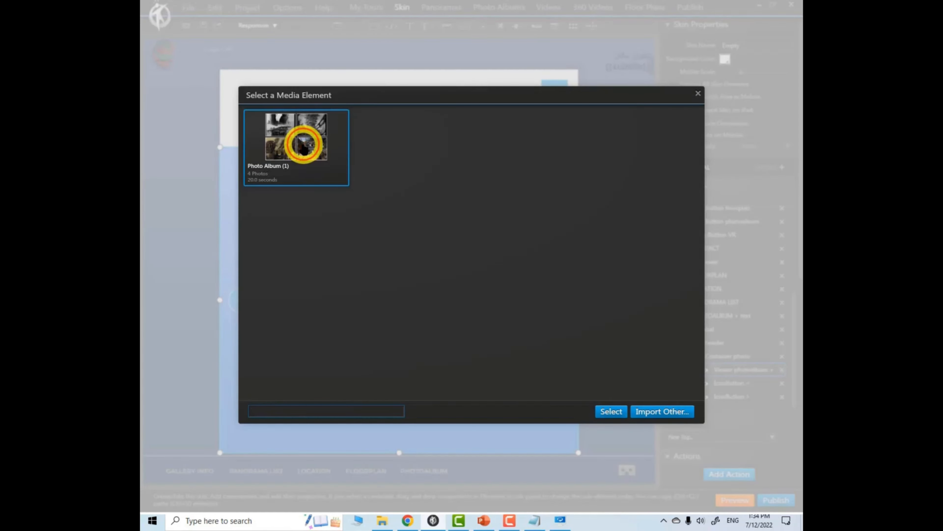
click(612, 411)
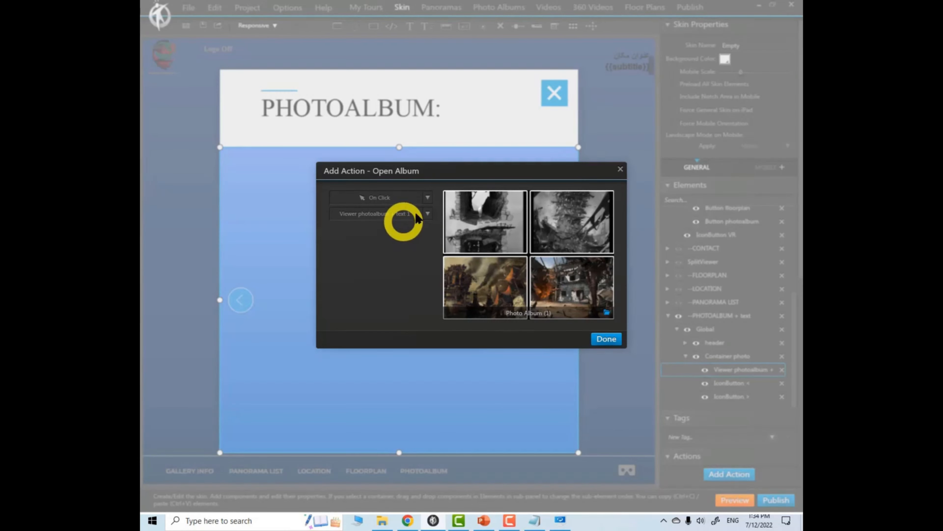
Step: Set the album action to run On Show in Viewer photoalbum + text 1, and hide the photo album window
click(427, 197)
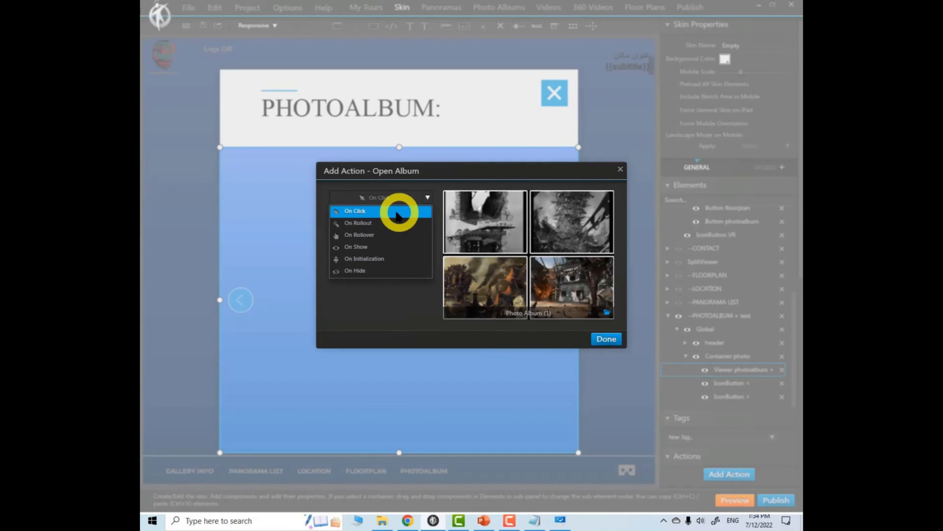
click(358, 247)
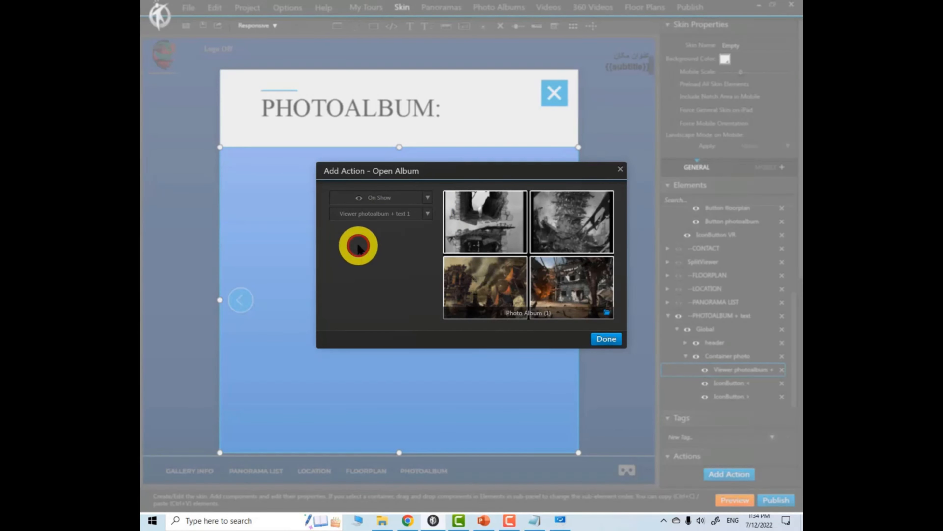
click(427, 214)
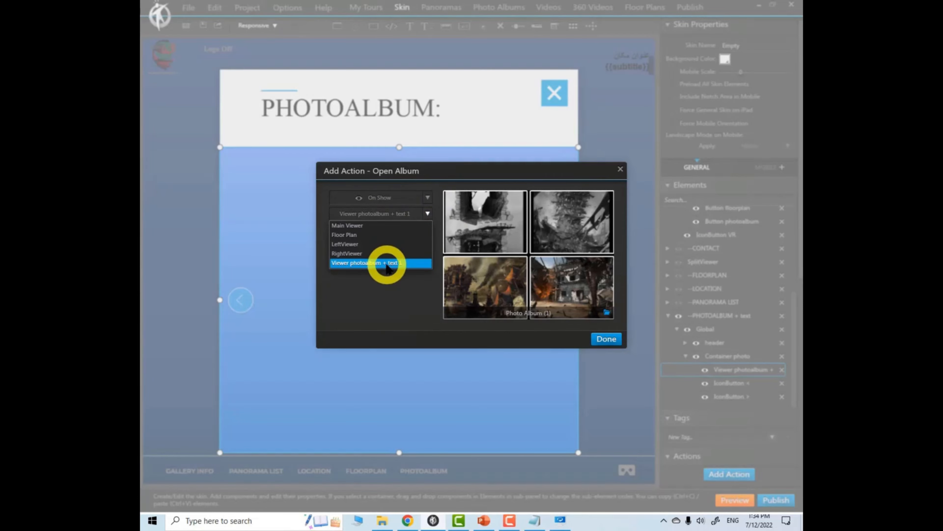
click(386, 262)
click(597, 342)
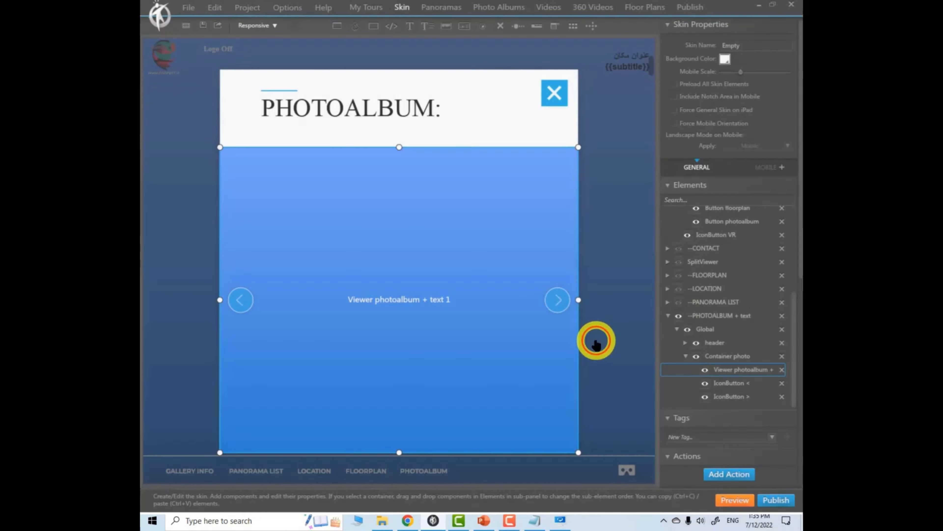
click(673, 318)
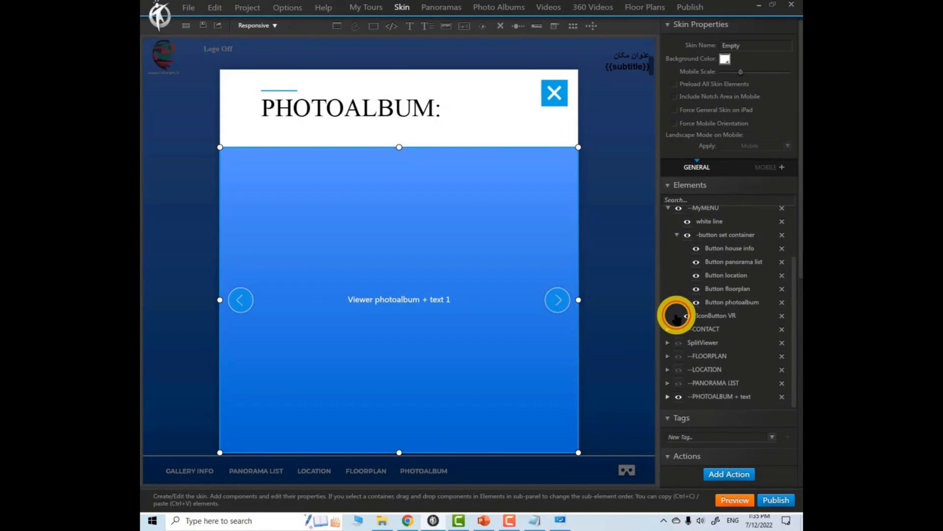
click(678, 396)
Step: Test in the preview that the photo album window opens with its pictures and pages forward, and close it
click(737, 502)
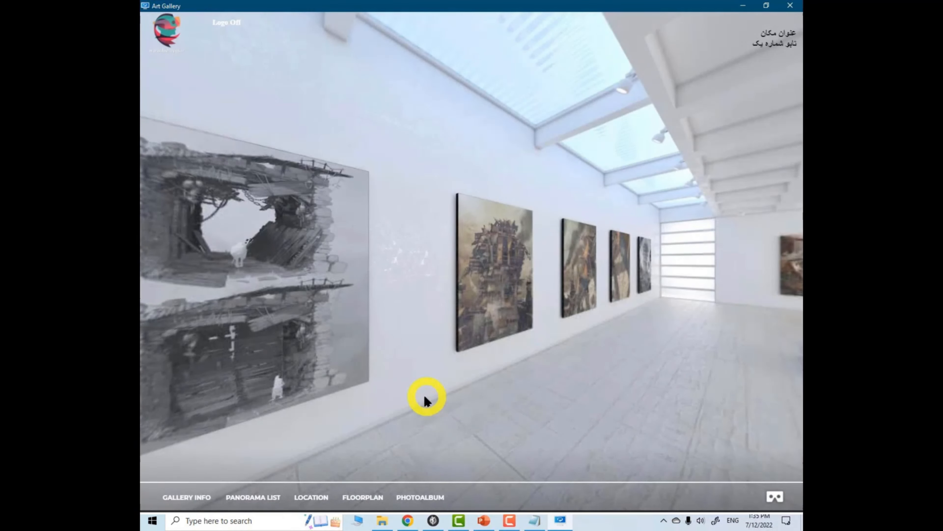
click(420, 497)
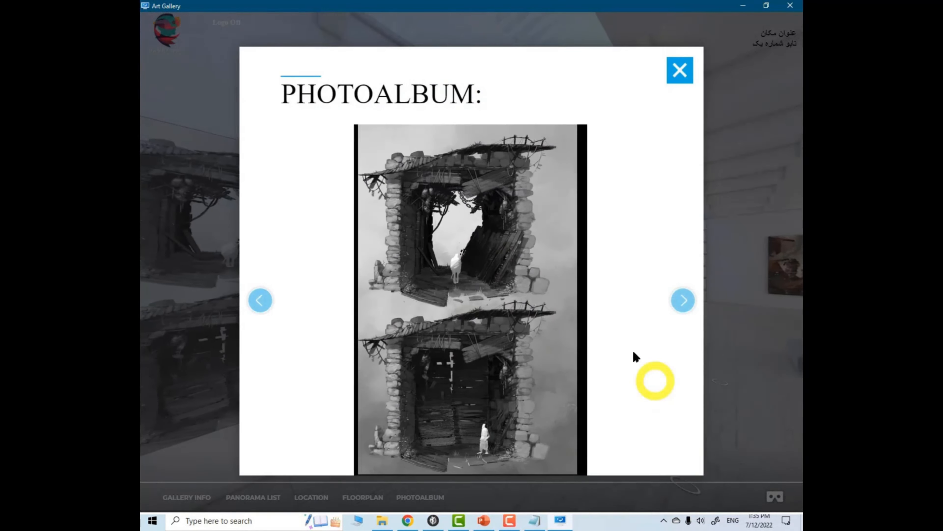
click(685, 300)
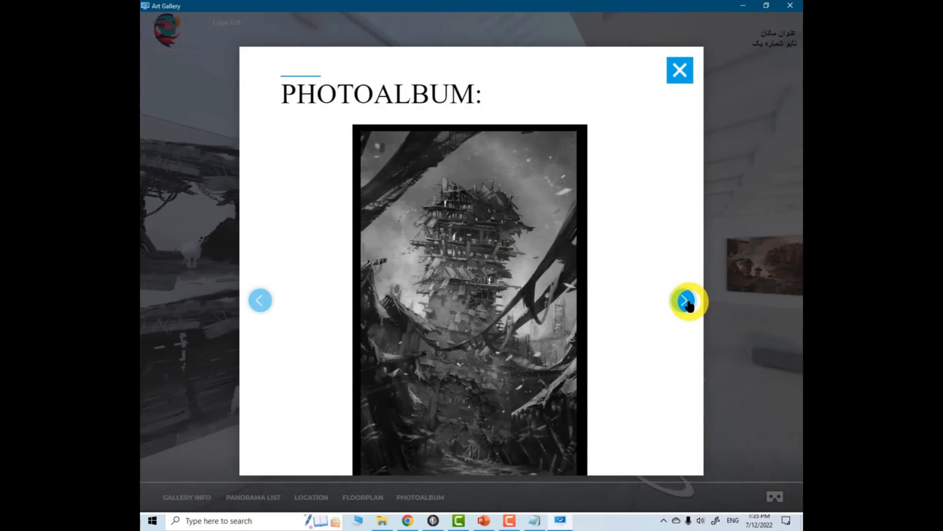
click(686, 301)
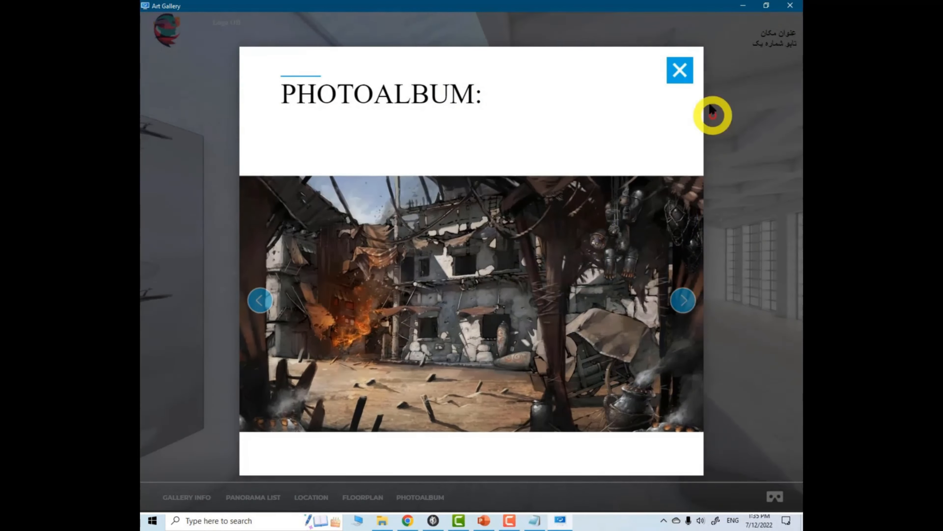
click(686, 71)
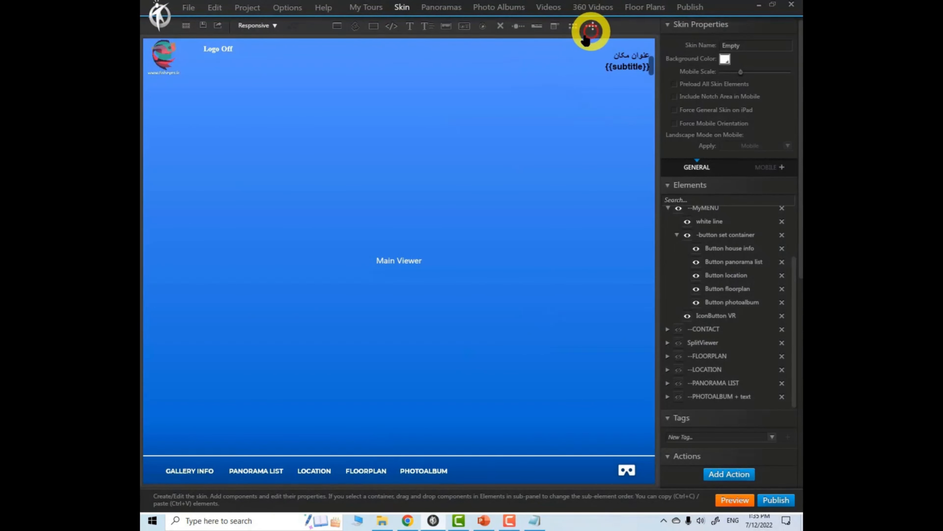
Step: Add the Settings 1 component from the library's Settings family and place it along the skin's left edge, below the logo
click(591, 29)
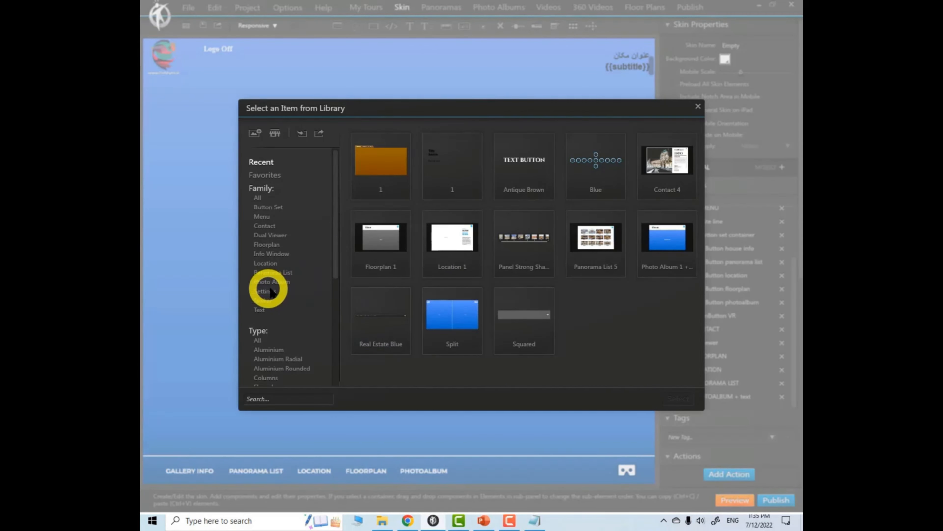
click(258, 198)
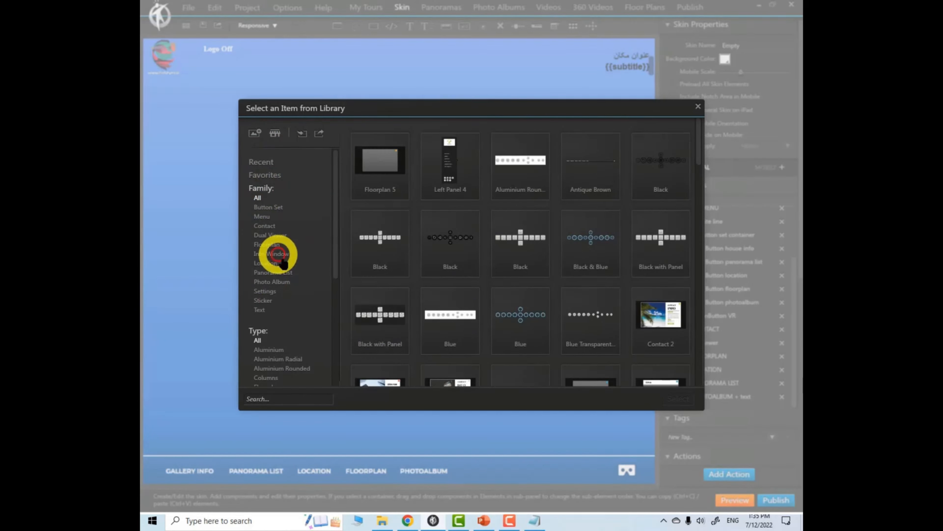
click(266, 292)
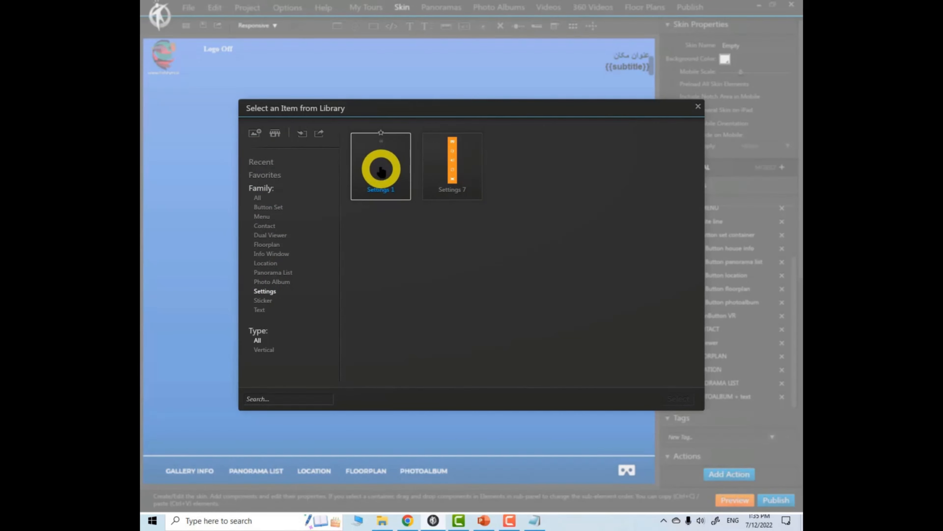
click(387, 172)
click(680, 400)
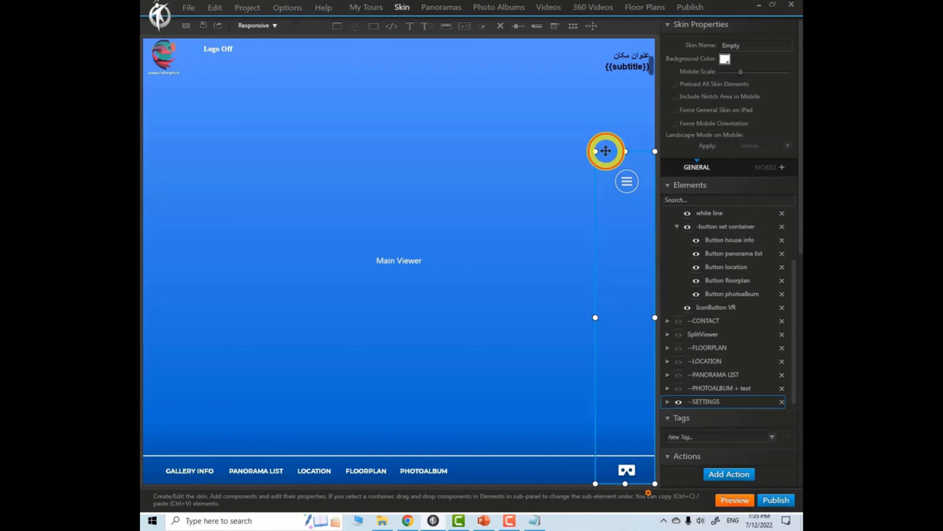
drag(606, 152, 164, 96)
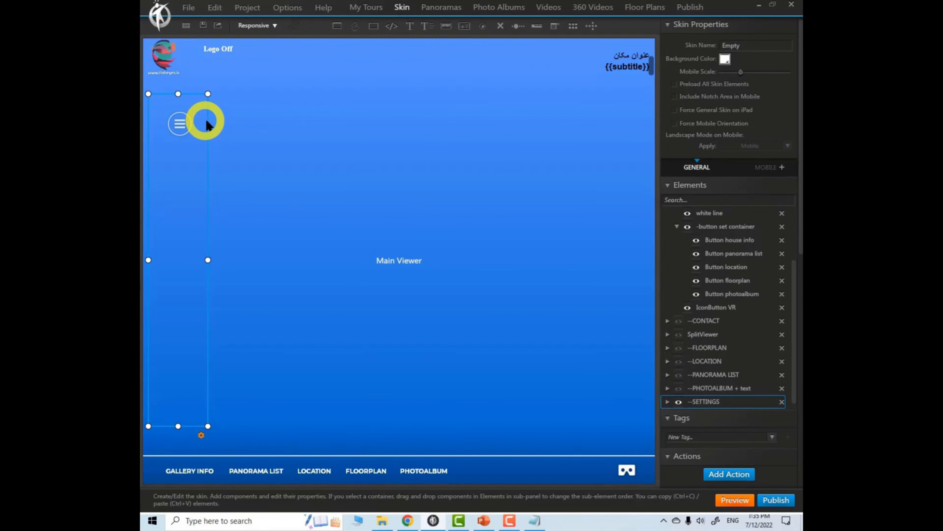
Step: Inspect the settings component's elements, temporarily showing its hidden button set
drag(794, 316, 794, 366)
click(668, 397)
drag(795, 279, 796, 327)
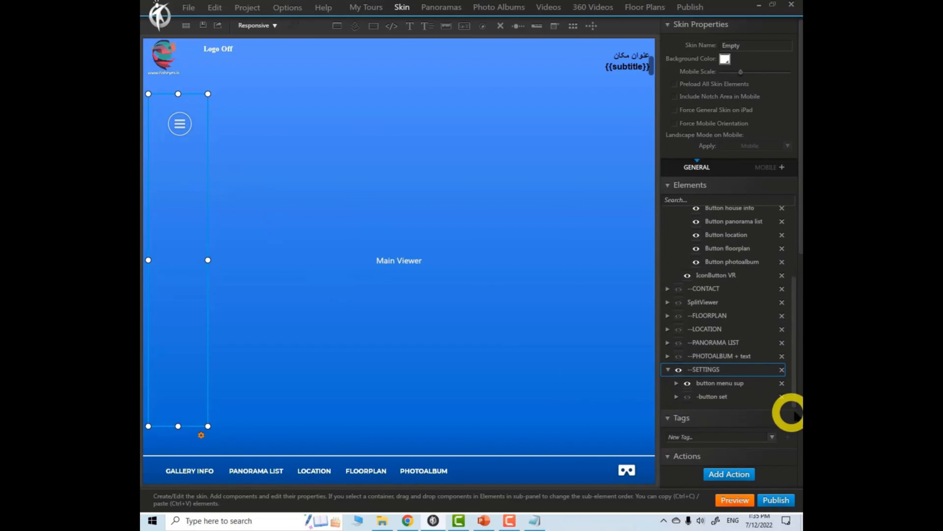
click(688, 397)
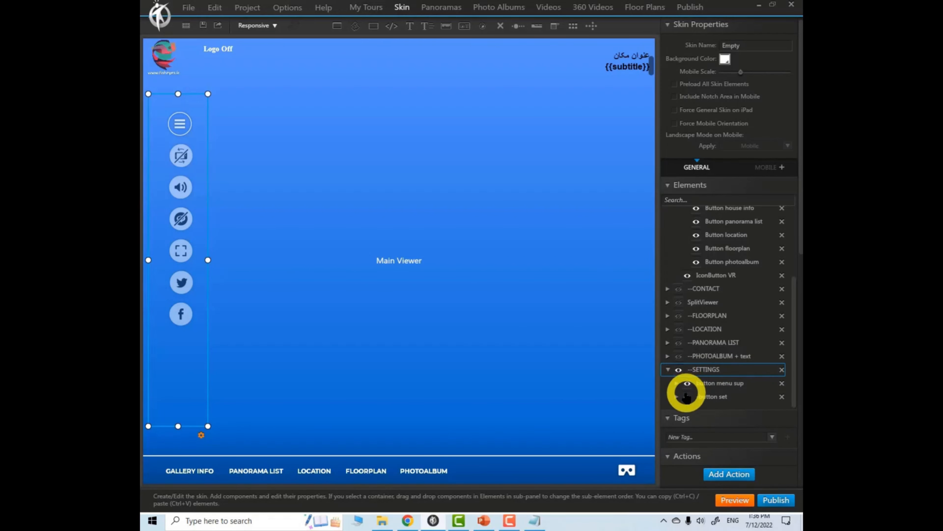
click(687, 396)
click(668, 369)
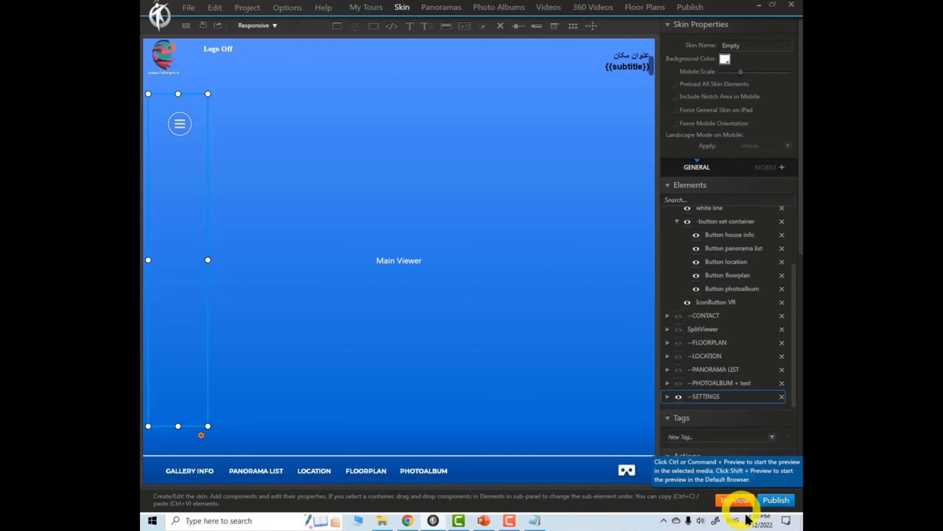
Step: Preview the tour, open the settings menu and look around the gallery panorama with its buttons shown
click(731, 500)
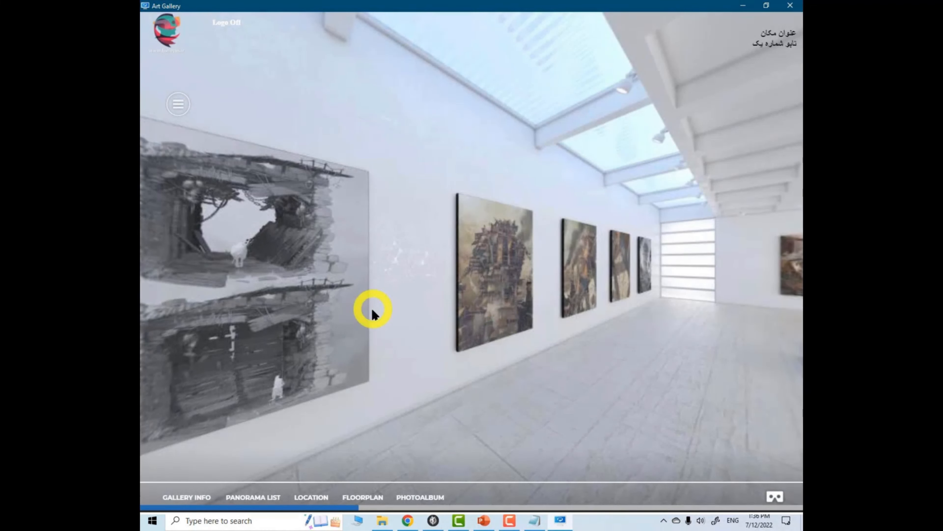
click(182, 107)
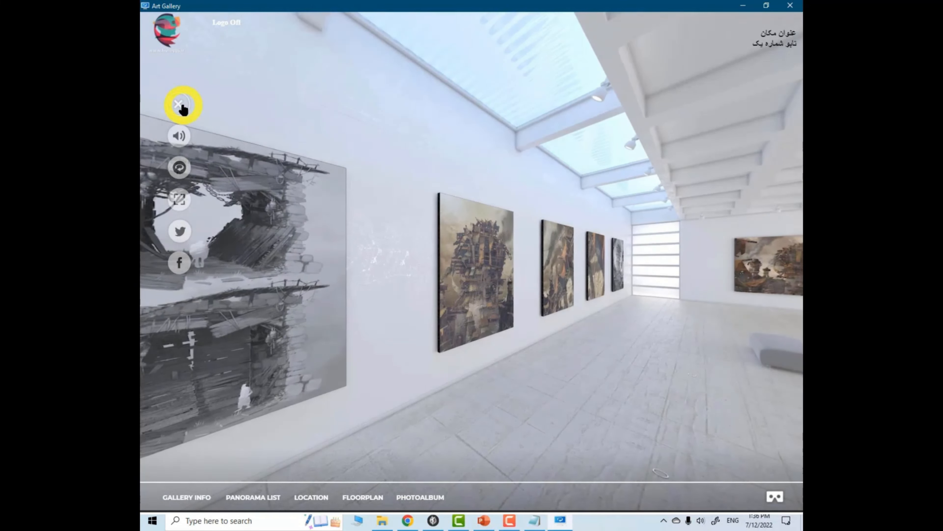
drag(337, 148, 544, 139)
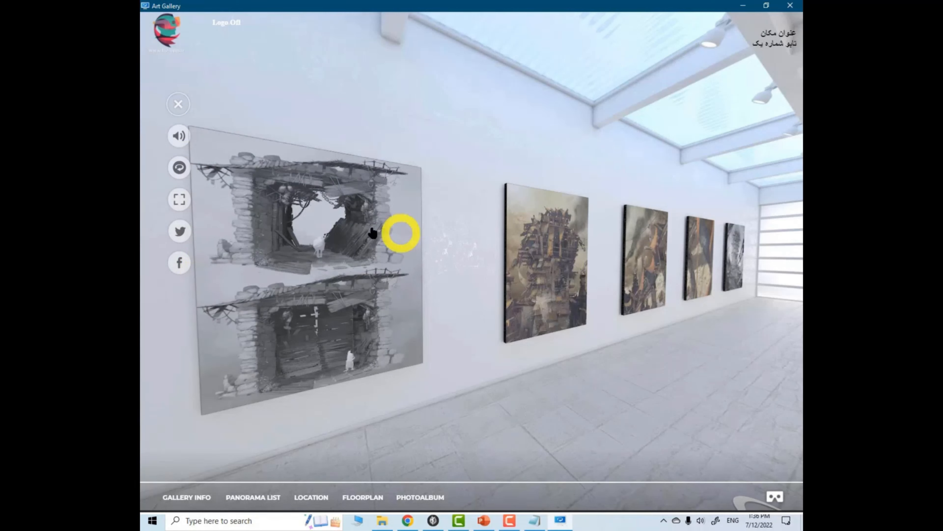
drag(316, 137, 189, 126)
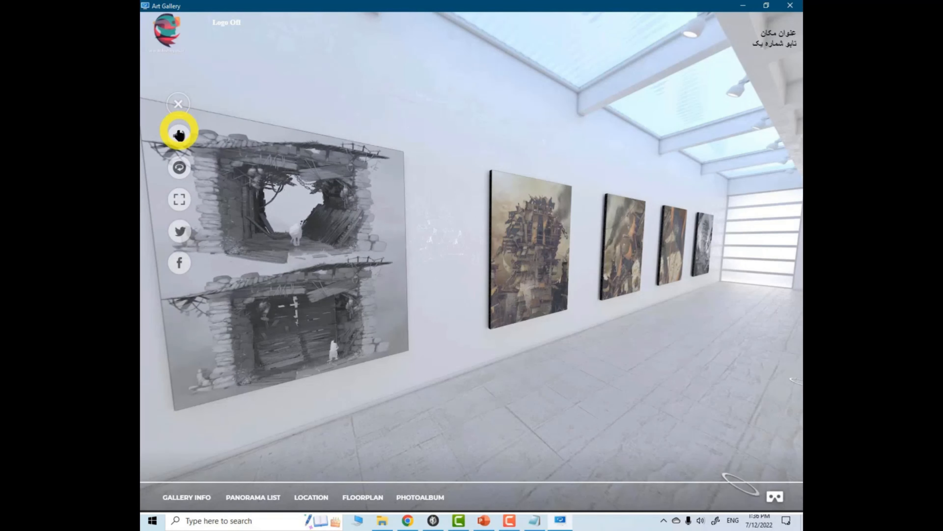
mouse_move(374, 278)
mouse_down()
mouse_move(386, 248)
mouse_move(285, 177)
mouse_up()
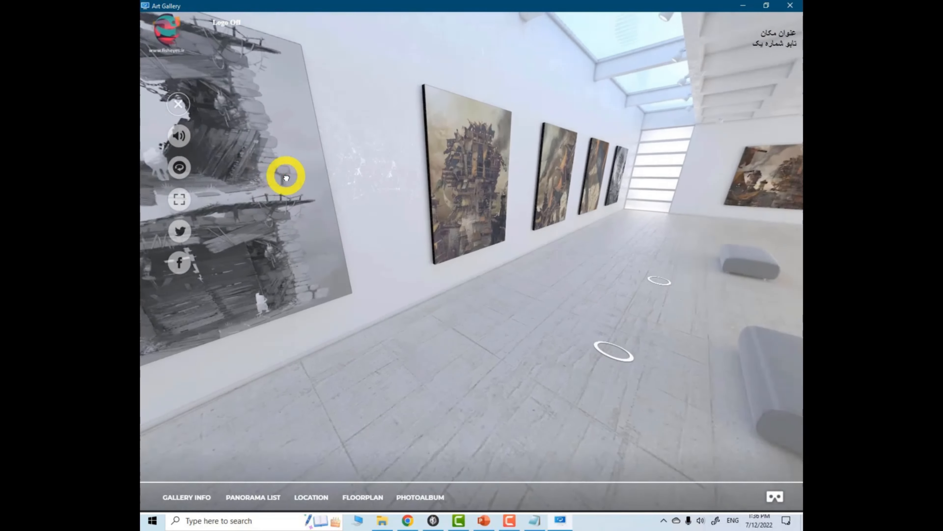
drag(457, 235, 419, 257)
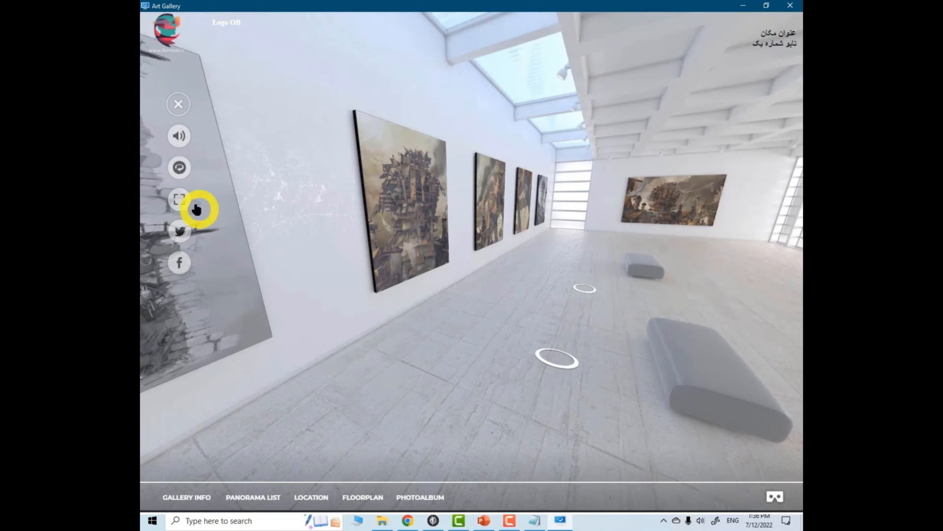
Step: Test the settings menu's hotspot visibility and full-screen buttons, collapse the menu and close the preview
click(180, 169)
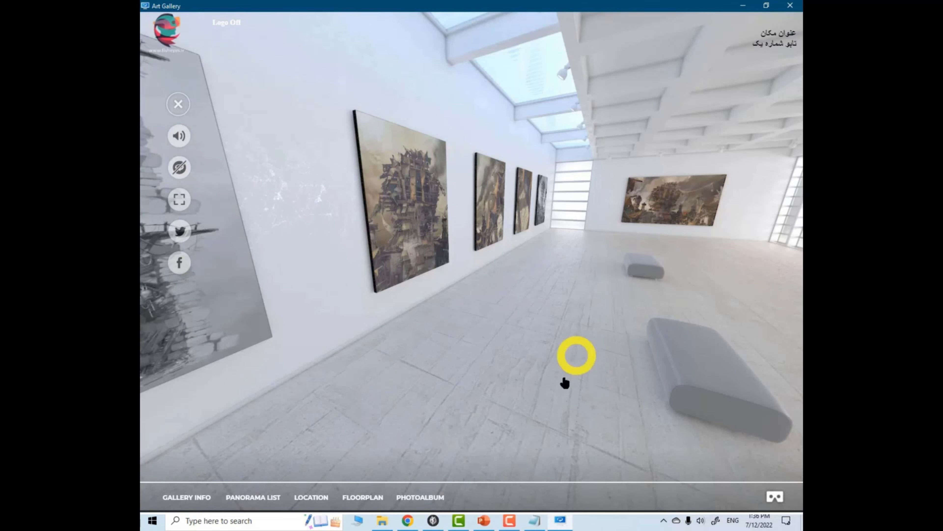
click(178, 199)
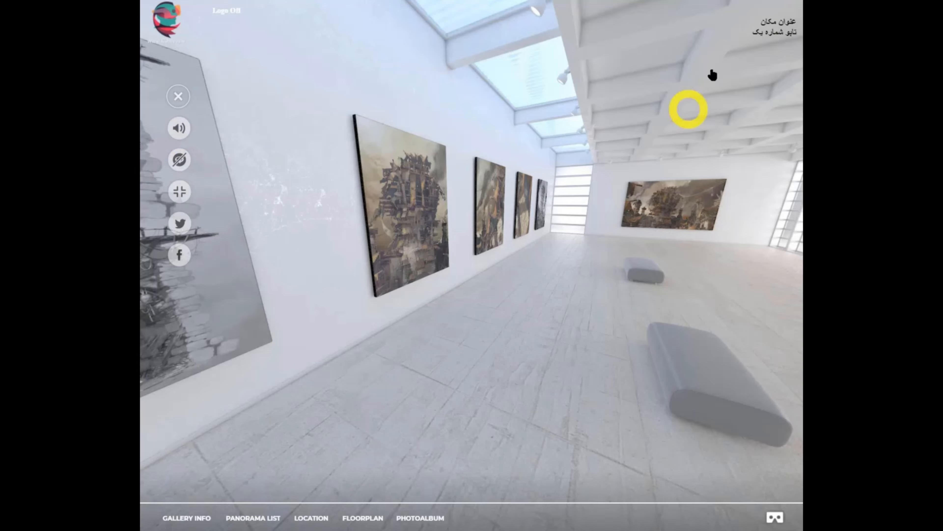
click(182, 95)
double_click(624, 373)
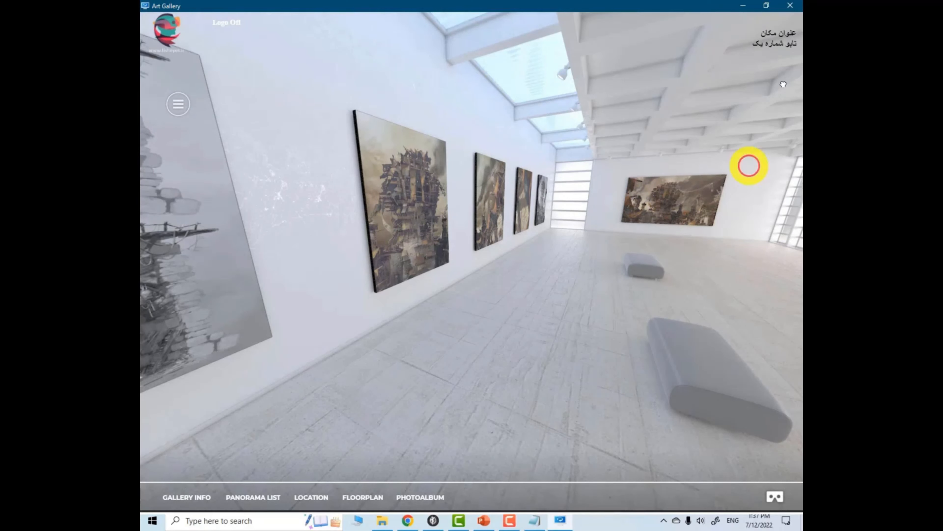
click(790, 6)
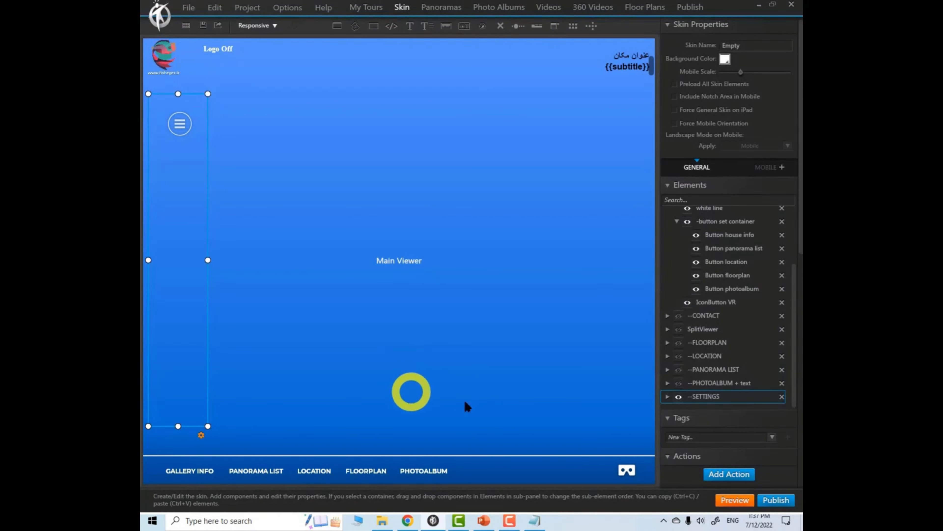
Step: Add the Sticker 3 component from the library's Sticker family and place it at the skin's upper centre
click(590, 25)
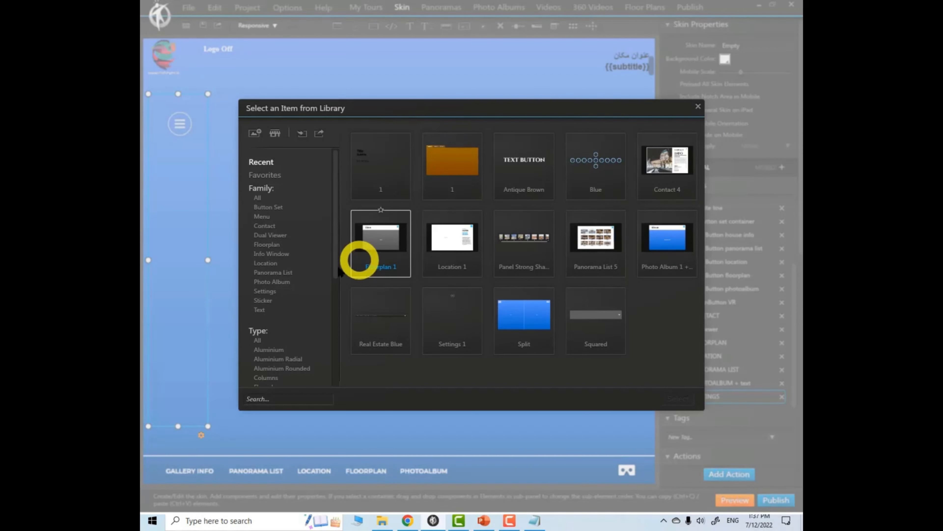
click(293, 299)
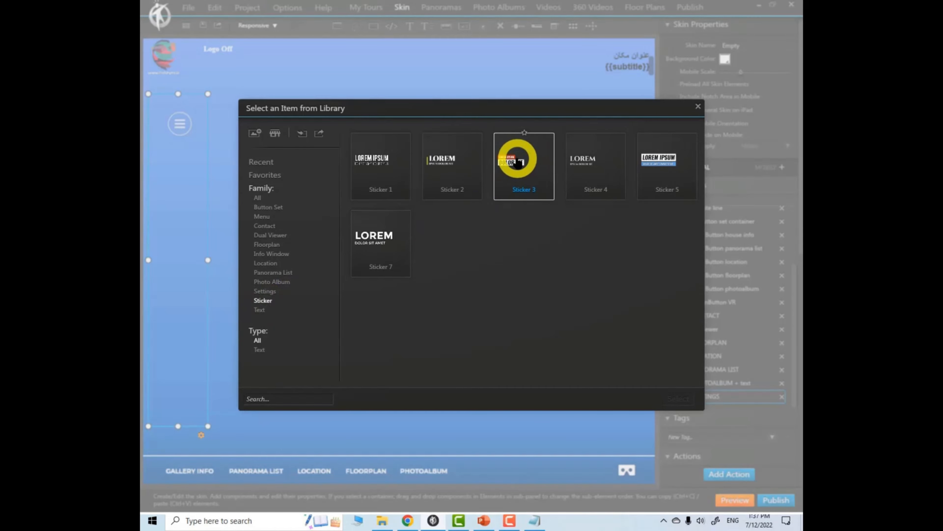
click(518, 162)
click(679, 397)
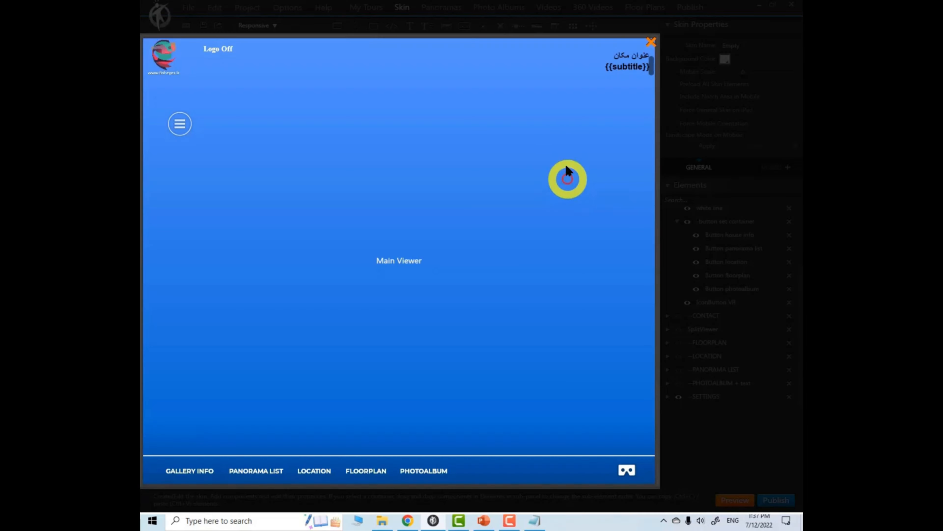
click(454, 76)
drag(471, 136, 397, 98)
click(370, 76)
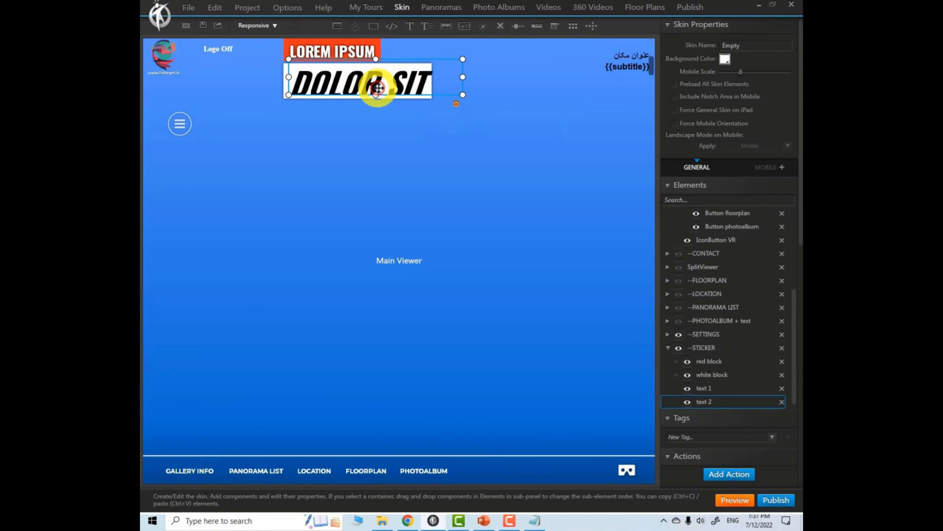
Step: Examine the sticker's second text line, its style settings and its text property, comparing it with the title and subtitle text
double_click(628, 68)
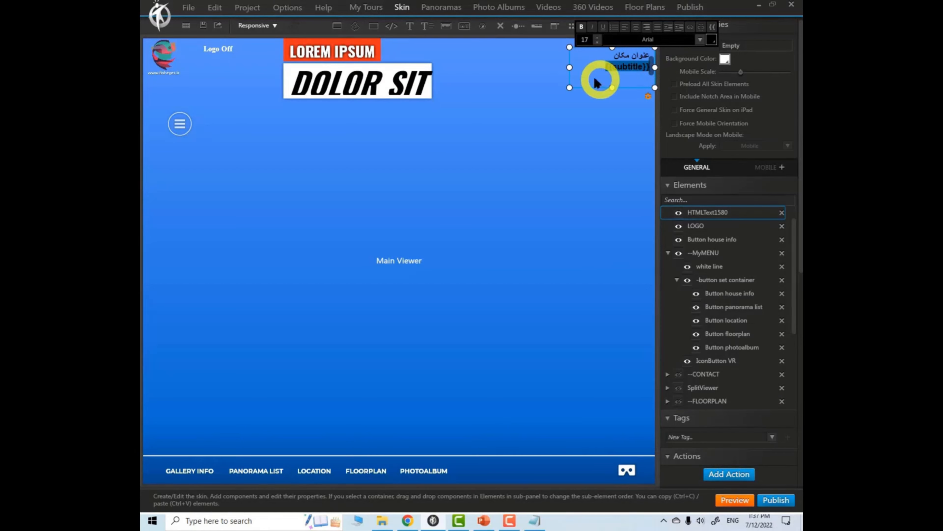
click(362, 79)
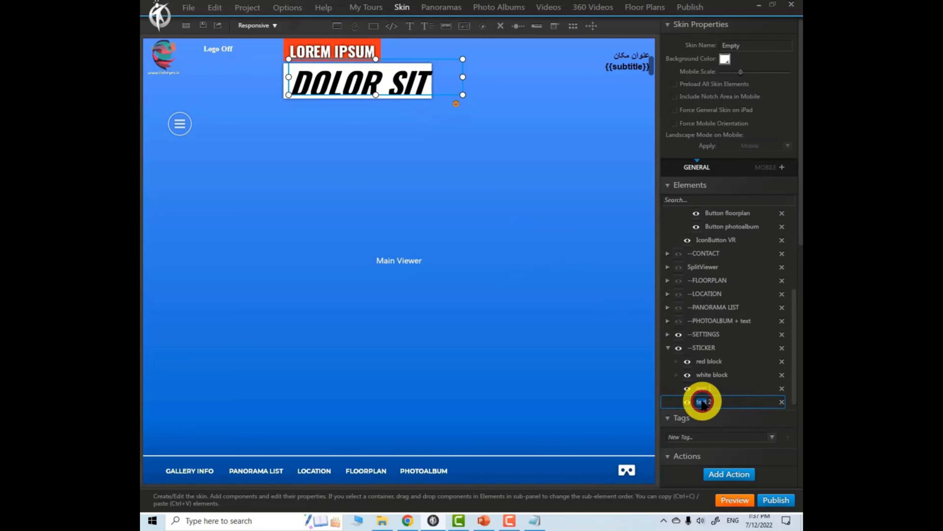
drag(800, 212, 801, 282)
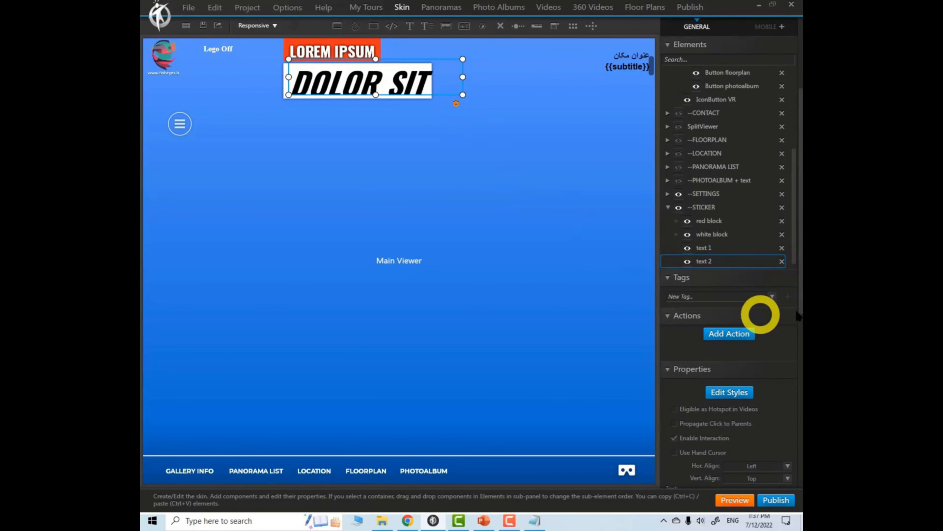
click(730, 393)
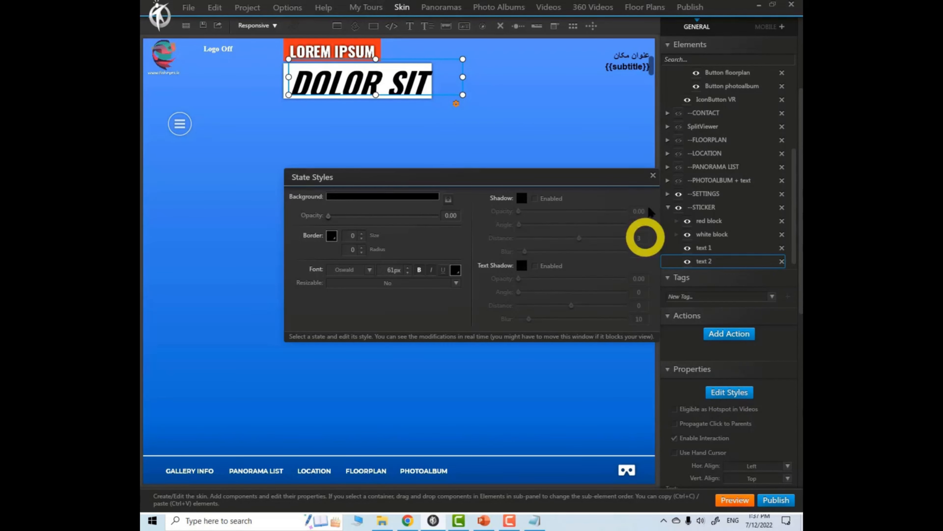
click(654, 173)
drag(801, 206, 799, 279)
click(347, 90)
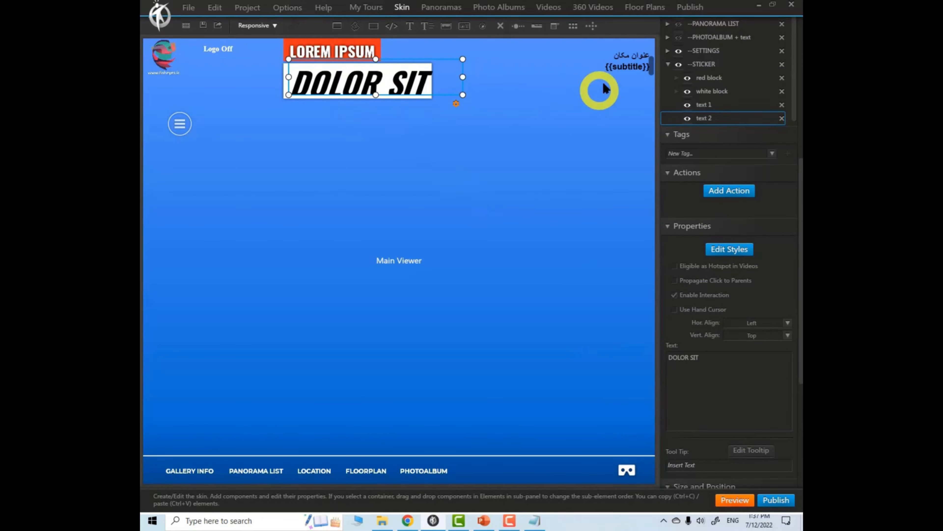
click(619, 67)
click(389, 88)
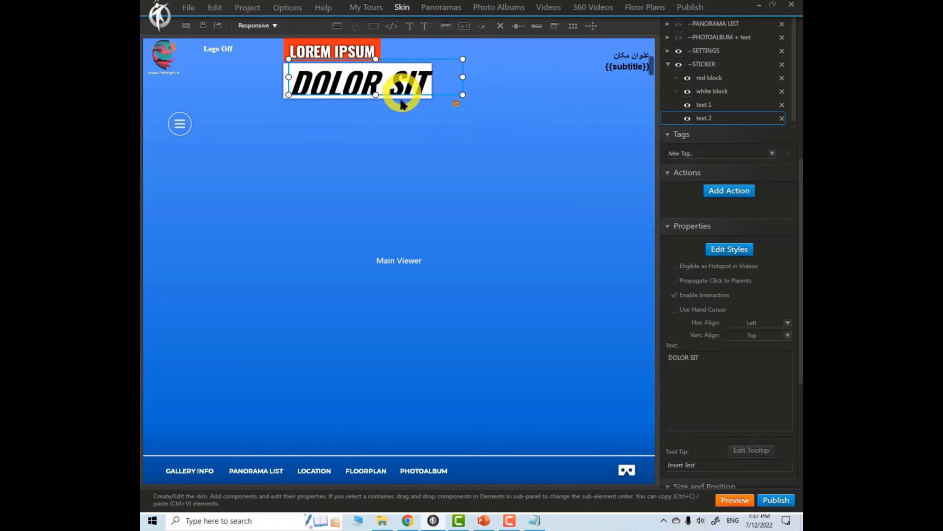
click(396, 105)
Step: Delete the whole STICKER component from the skin
click(349, 50)
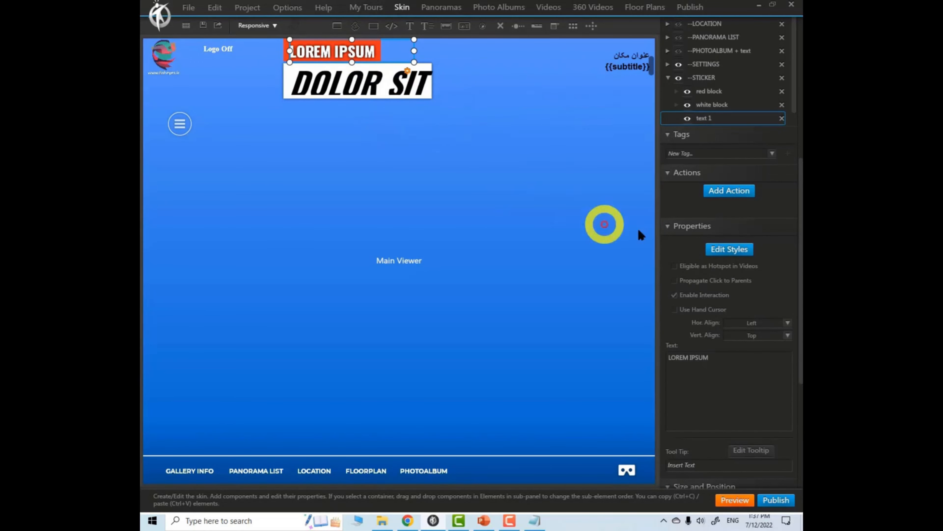
click(687, 78)
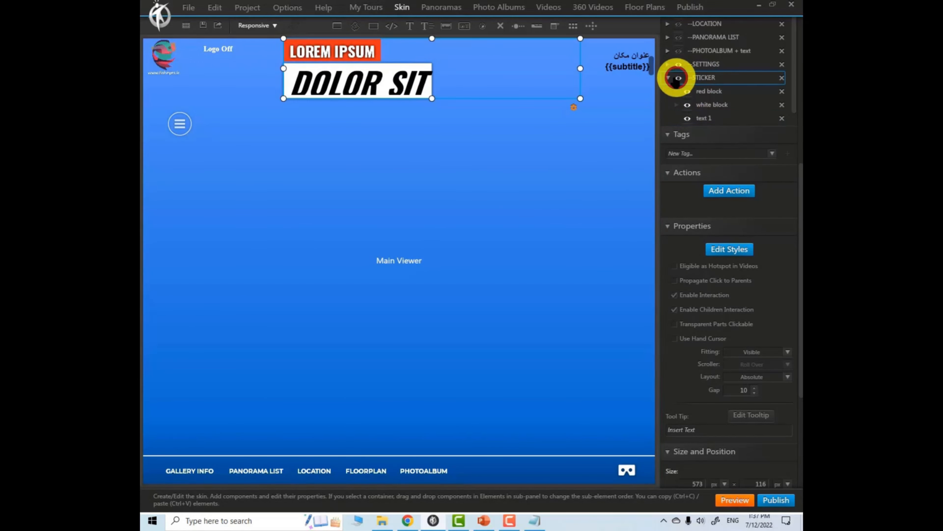
click(668, 77)
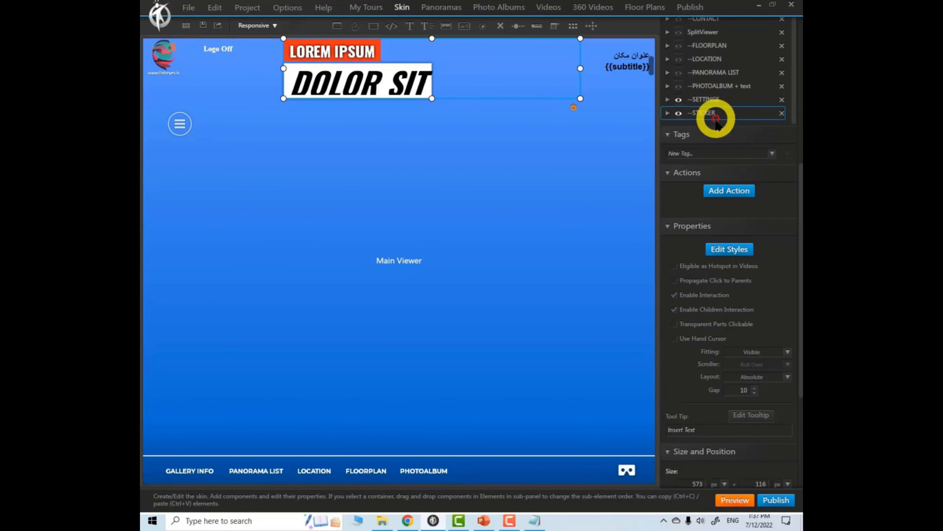
click(782, 112)
Step: Add the Frame component from the library's Text family and move it to the middle of the skin
click(592, 27)
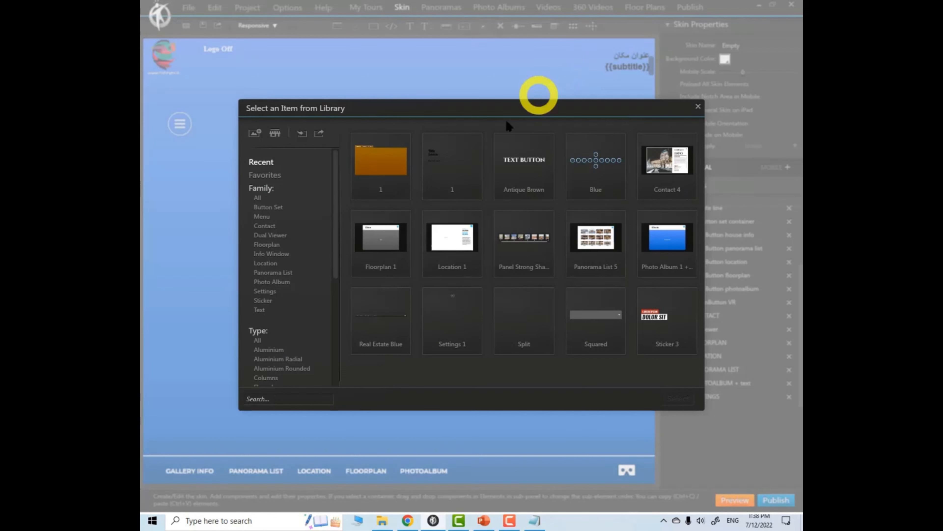
click(260, 310)
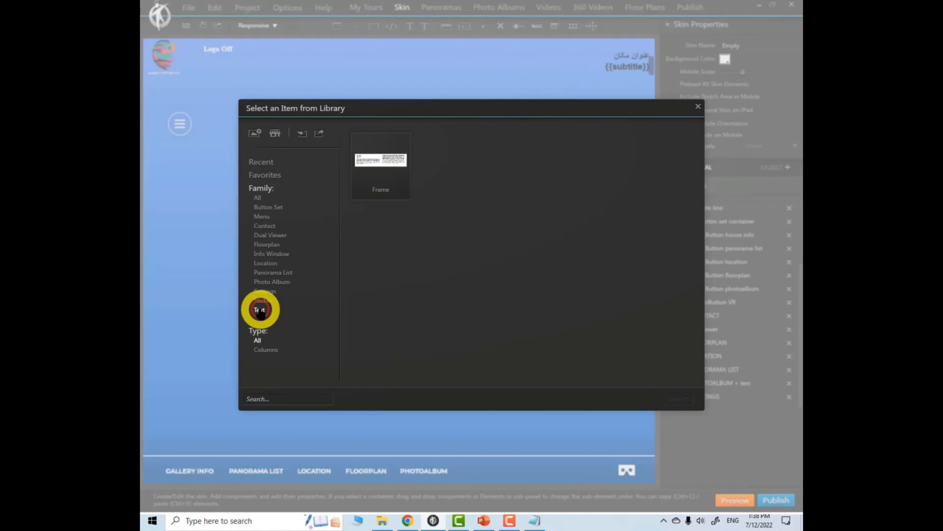
click(380, 165)
click(680, 397)
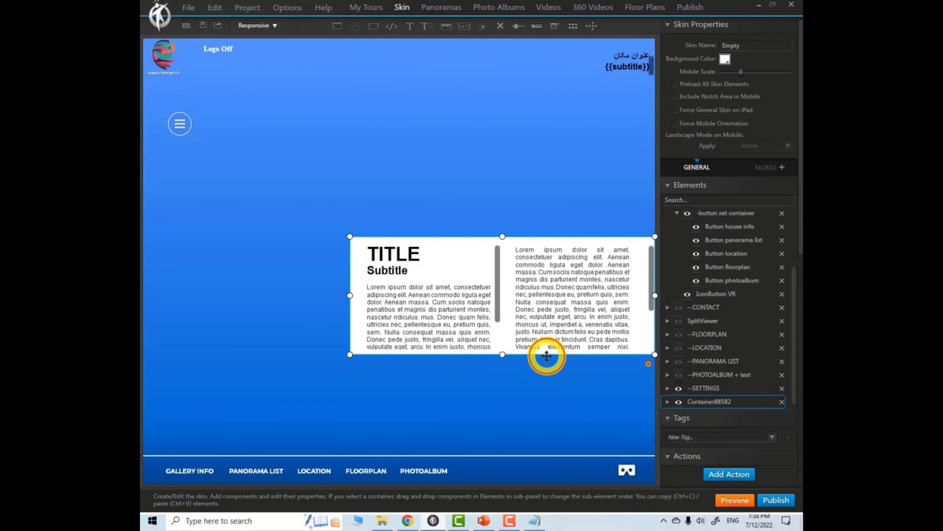
drag(543, 350, 457, 261)
Step: Check the Frame text container's style settings and delete the container from the skin
drag(794, 137, 798, 234)
click(729, 330)
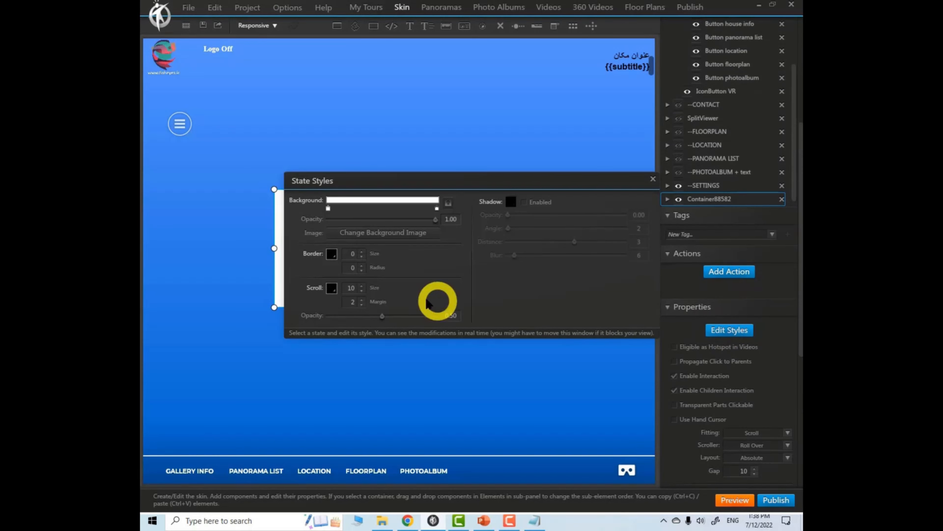
click(653, 179)
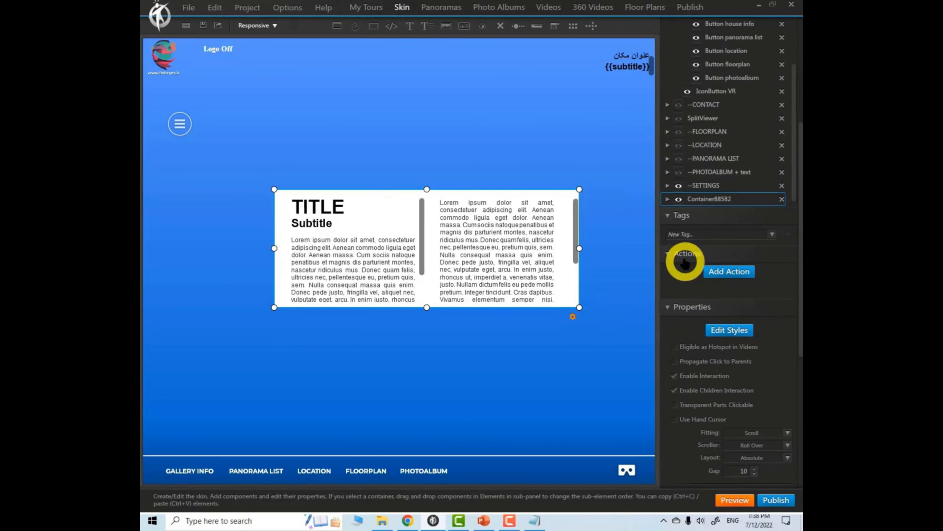
click(781, 199)
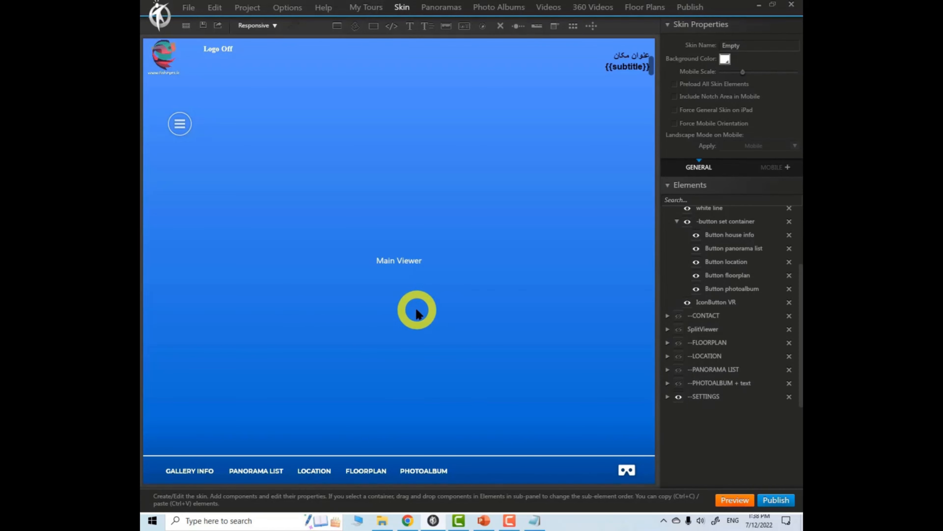
Step: Review the available device preview sizes and collapse the MyMENU group and its button set in the general skin's element list
click(275, 26)
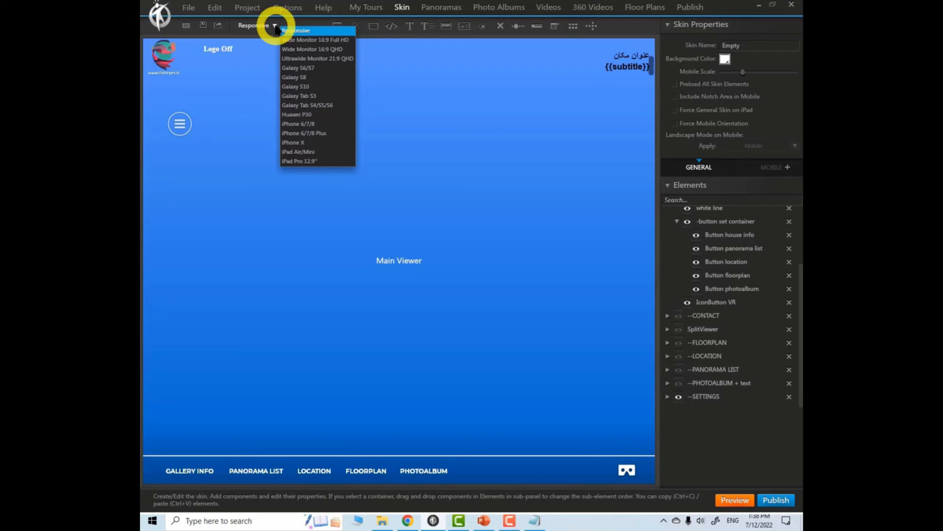
click(274, 28)
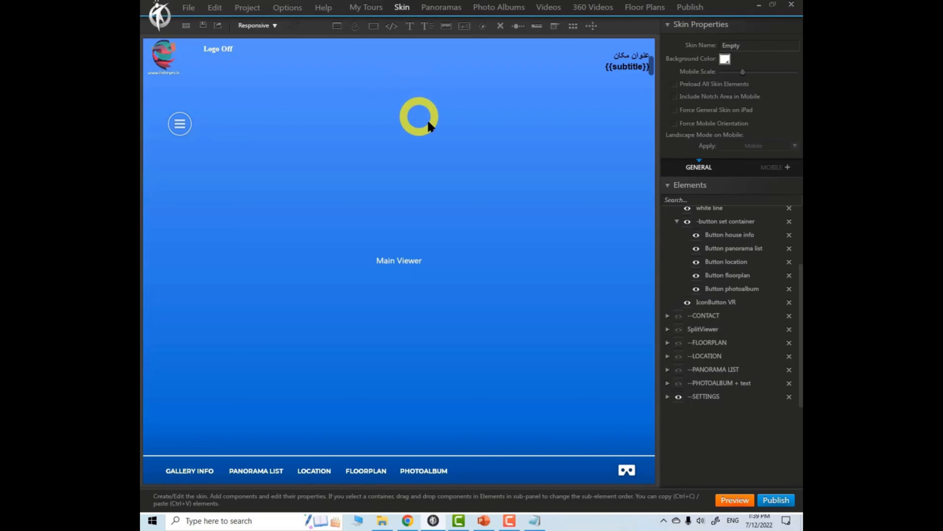
click(698, 171)
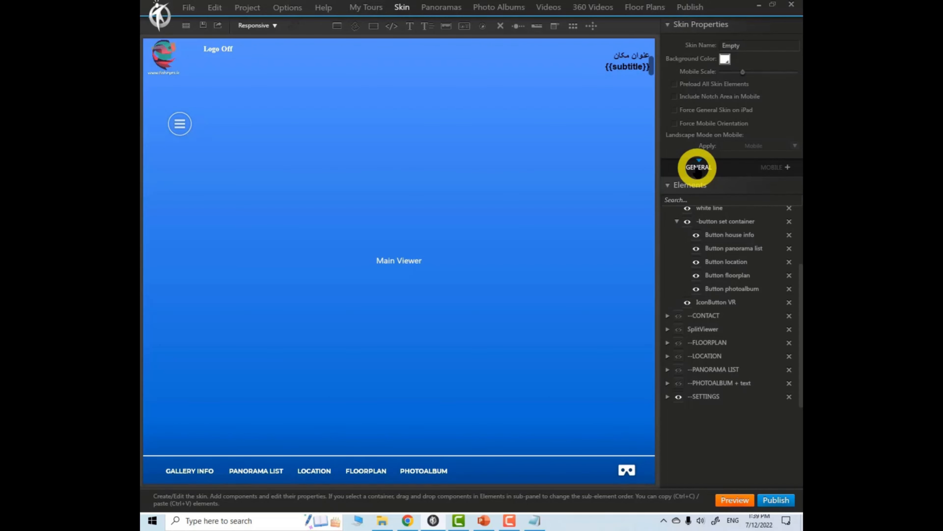
click(677, 222)
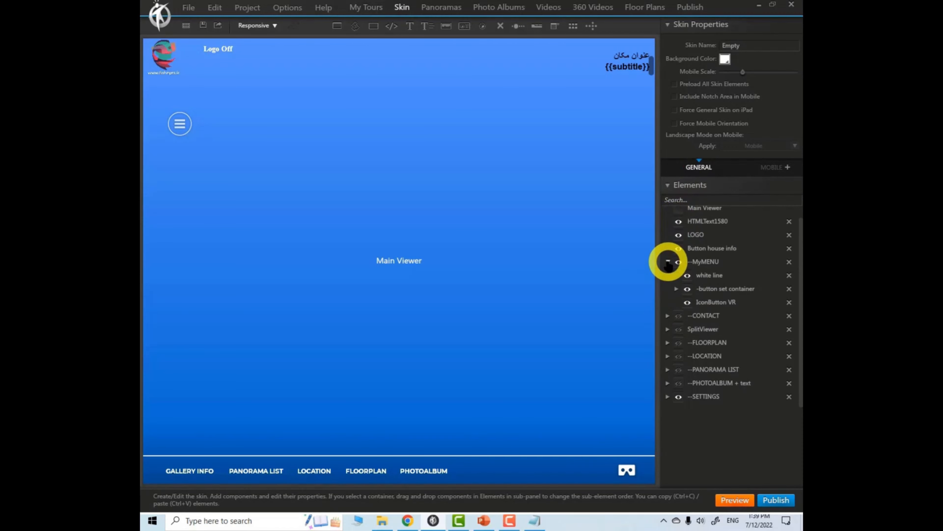
click(668, 262)
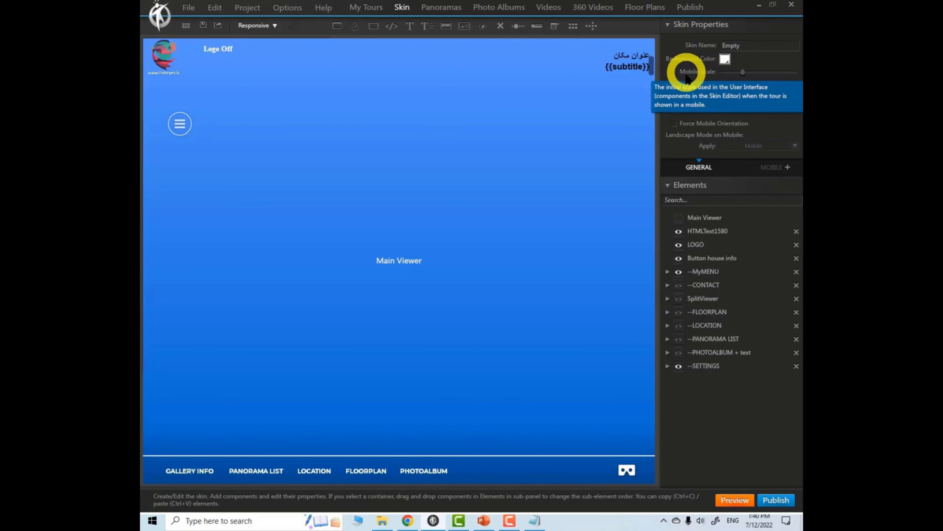
click(698, 166)
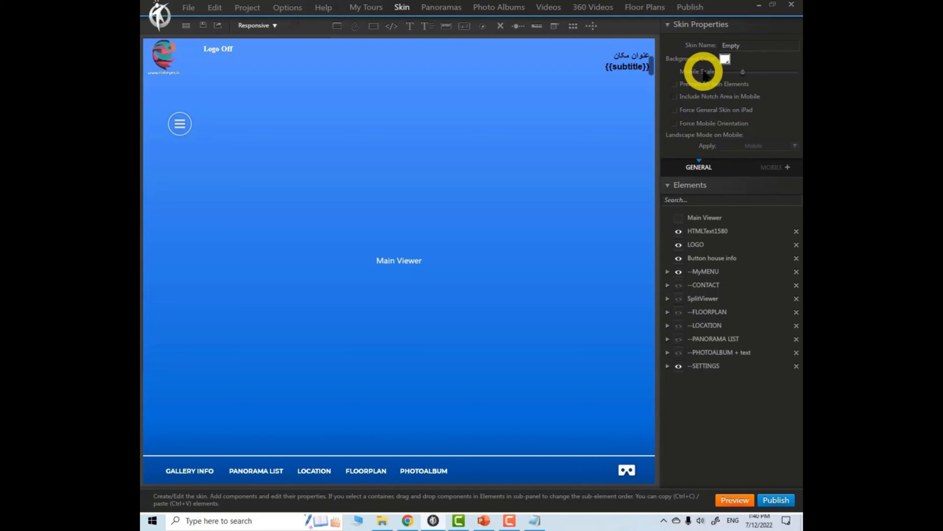
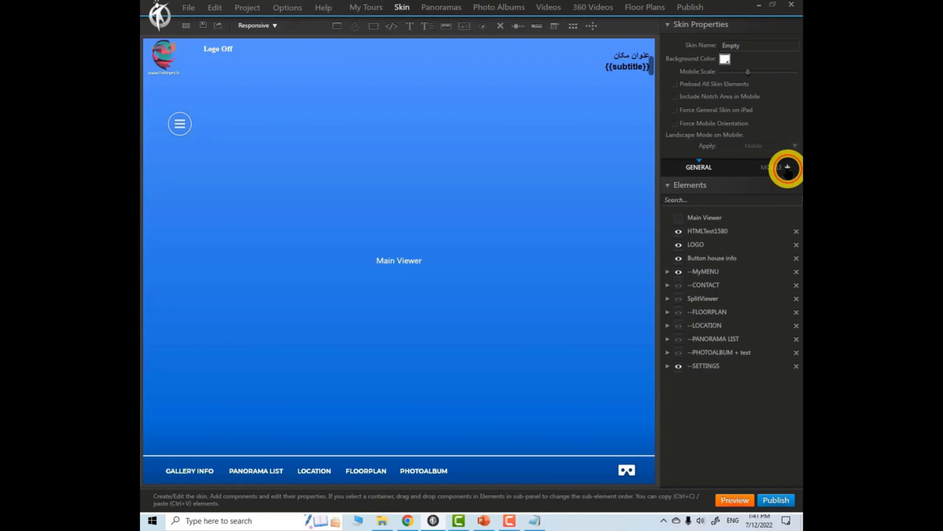
Step: Create the mobile skin, cloning all general skin elements except SETTINGS
click(788, 168)
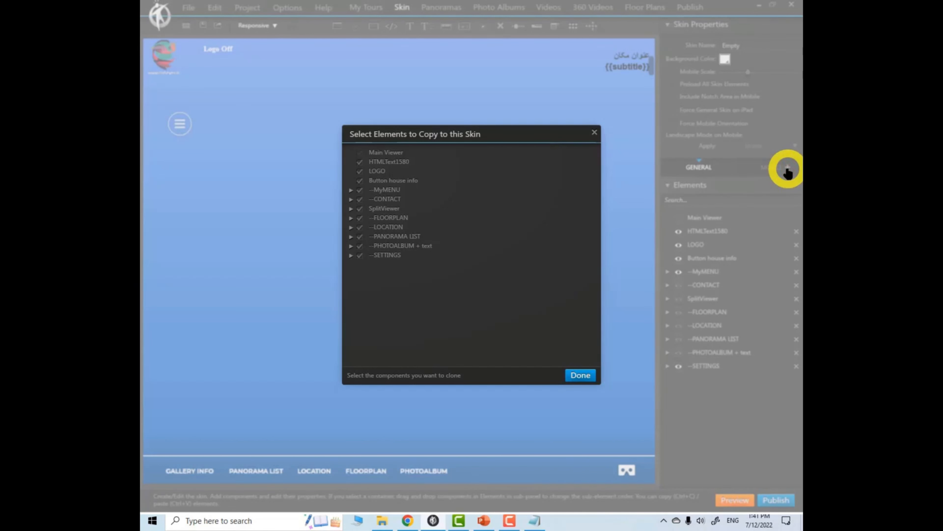
click(359, 255)
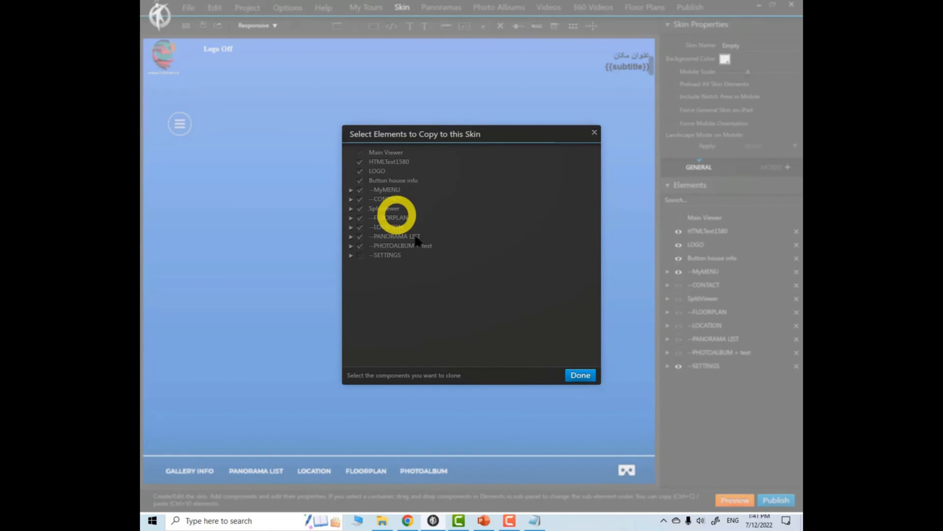
click(580, 376)
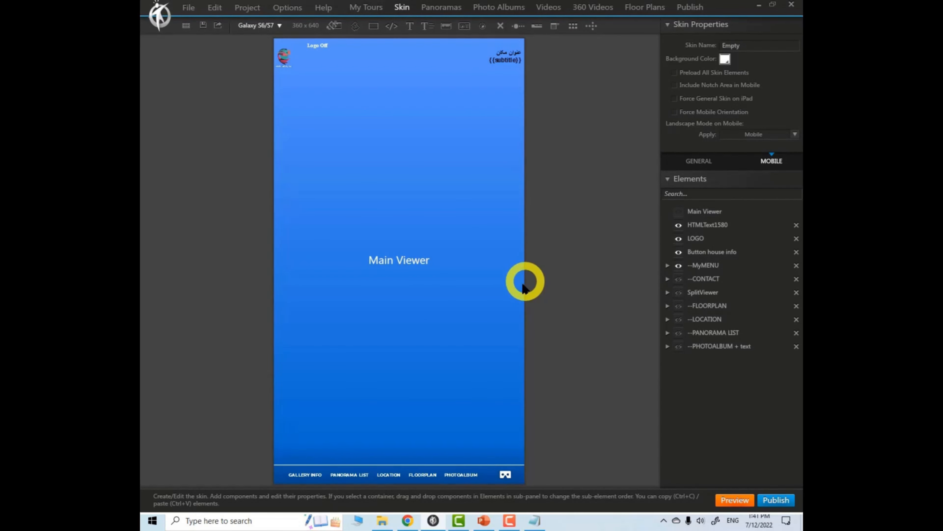
Step: Copy the SETTINGS element from the general skin and paste it into the mobile skin
click(698, 161)
click(693, 359)
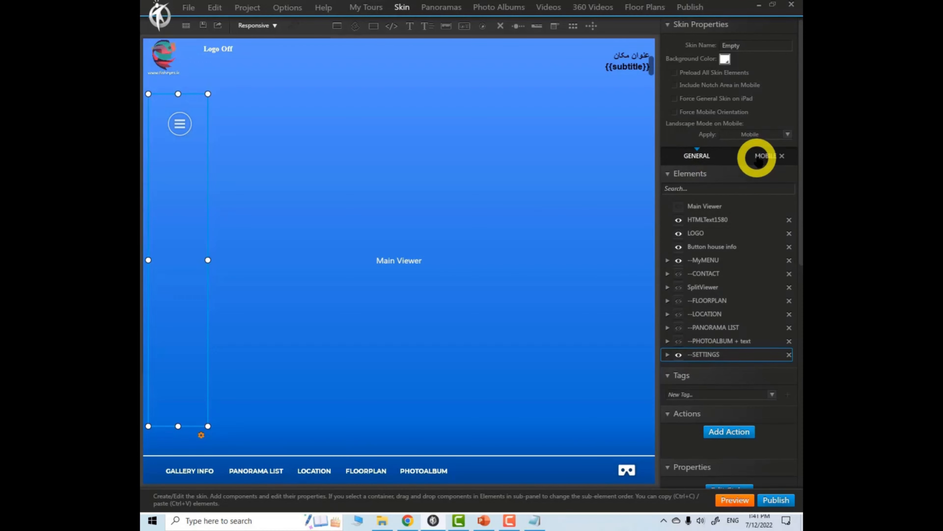
click(761, 156)
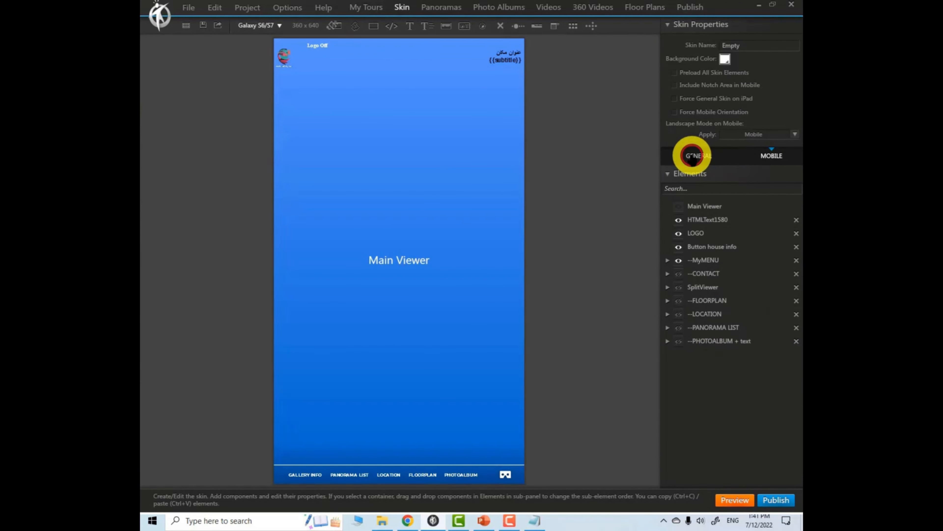
click(692, 156)
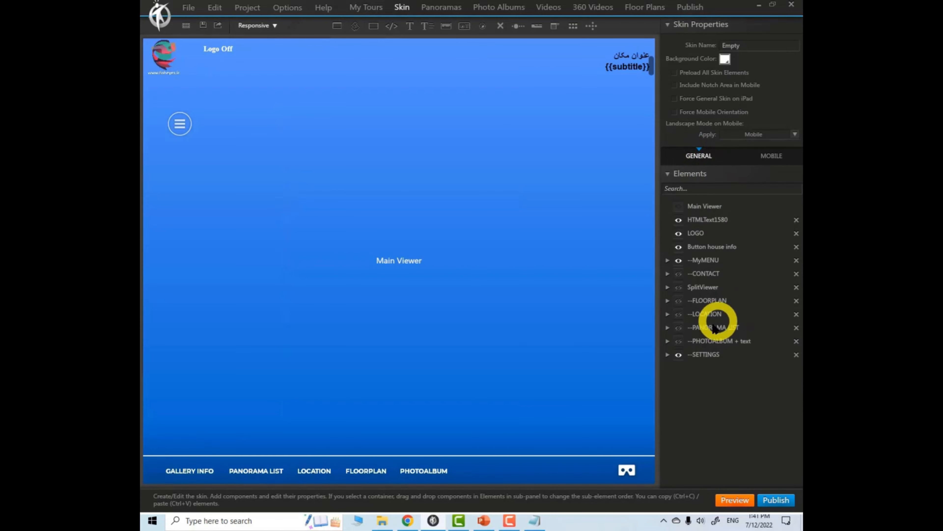
click(708, 355)
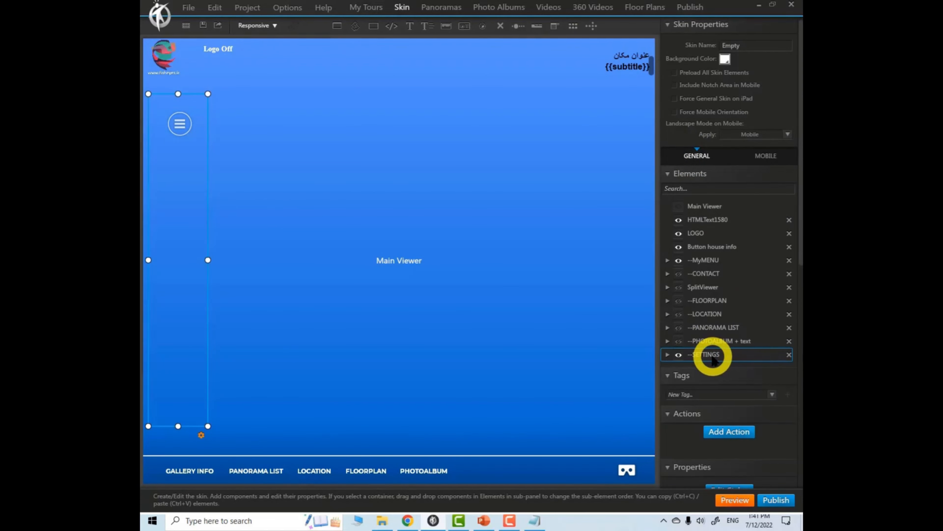
drag(712, 358, 765, 156)
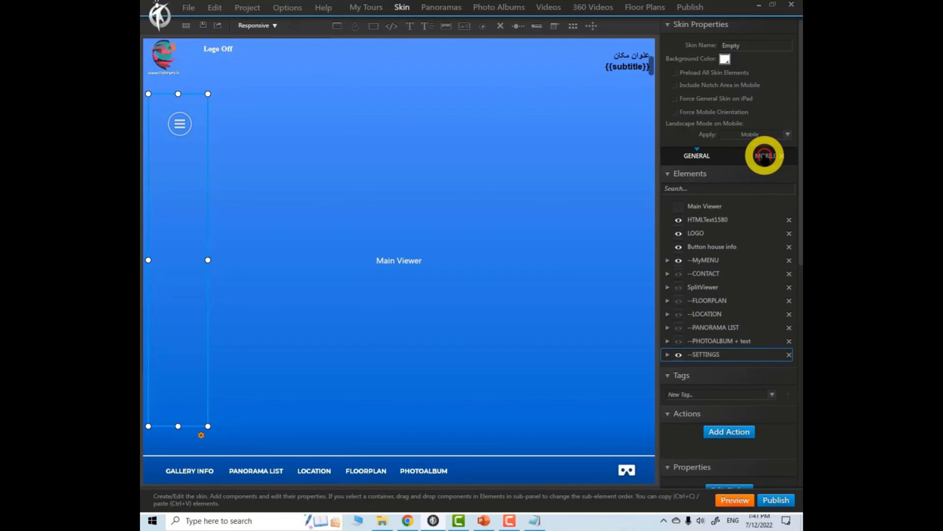
click(764, 156)
click(710, 356)
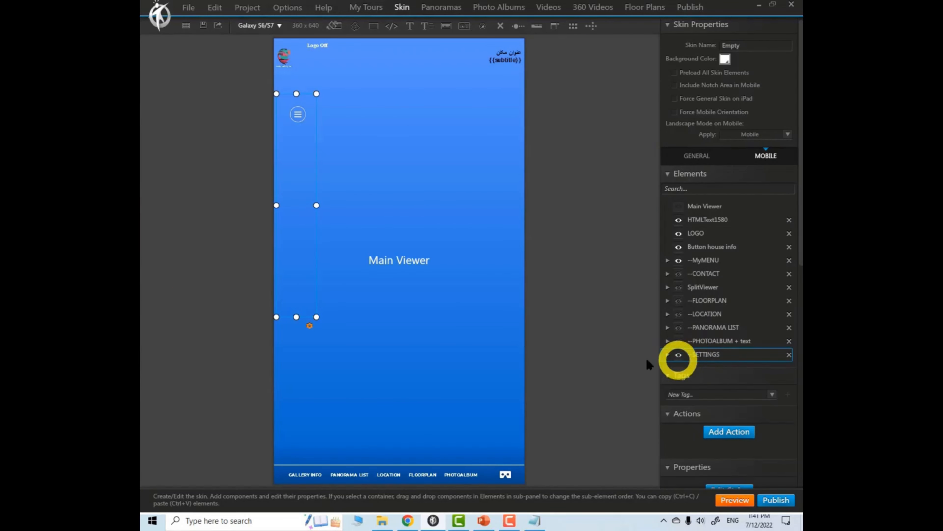
Step: Check the Main Viewer and title text elements in the mobile skin and switch the Galaxy S6/S7 preview to landscape orientation
click(484, 158)
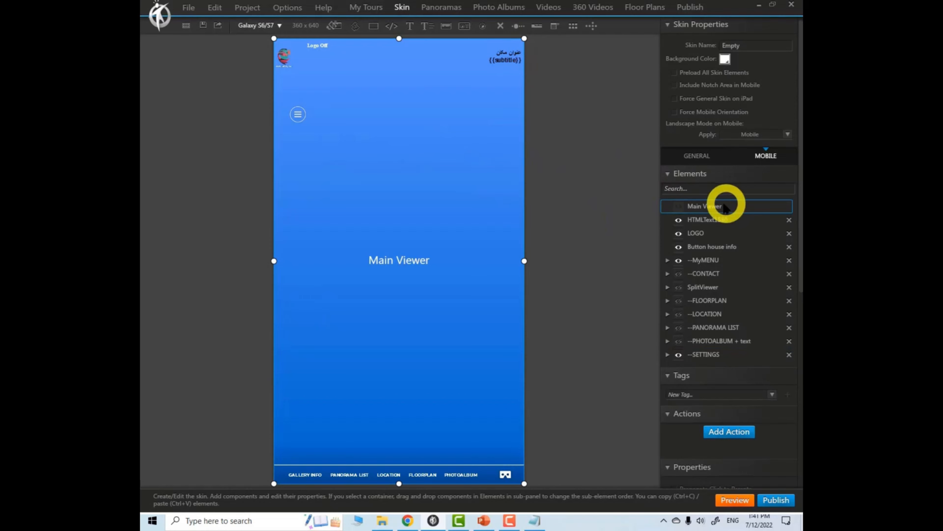
click(702, 219)
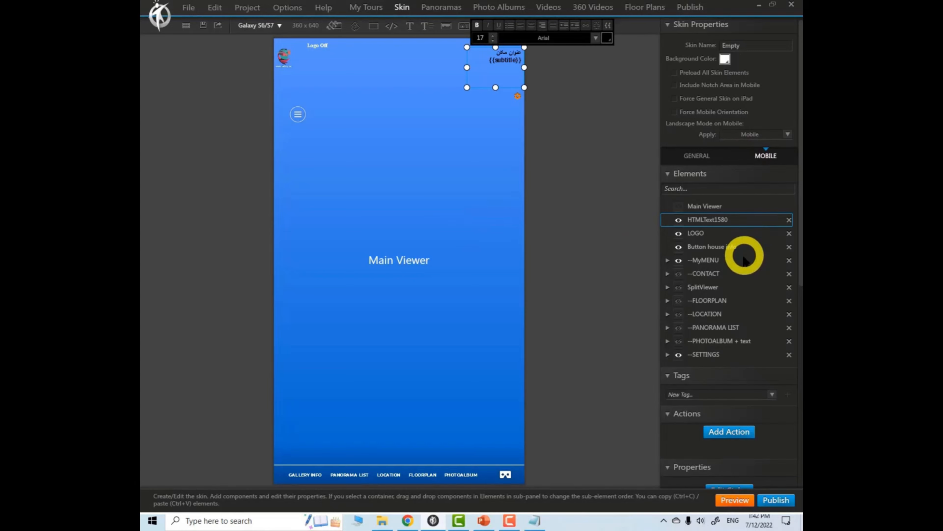
click(462, 198)
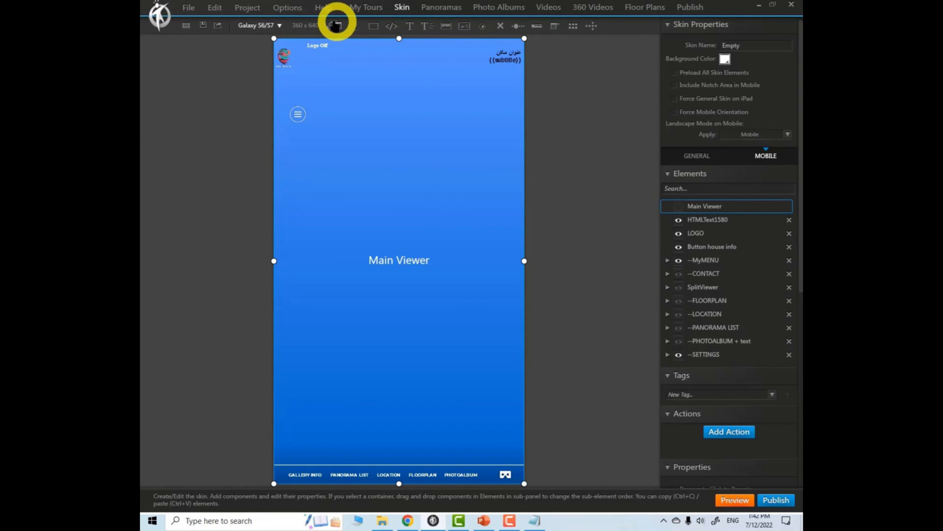
click(331, 27)
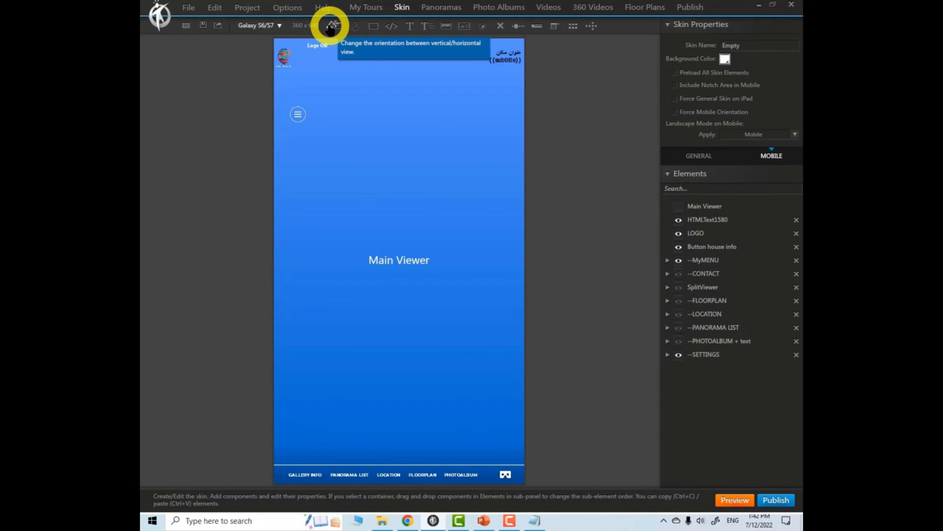
click(329, 29)
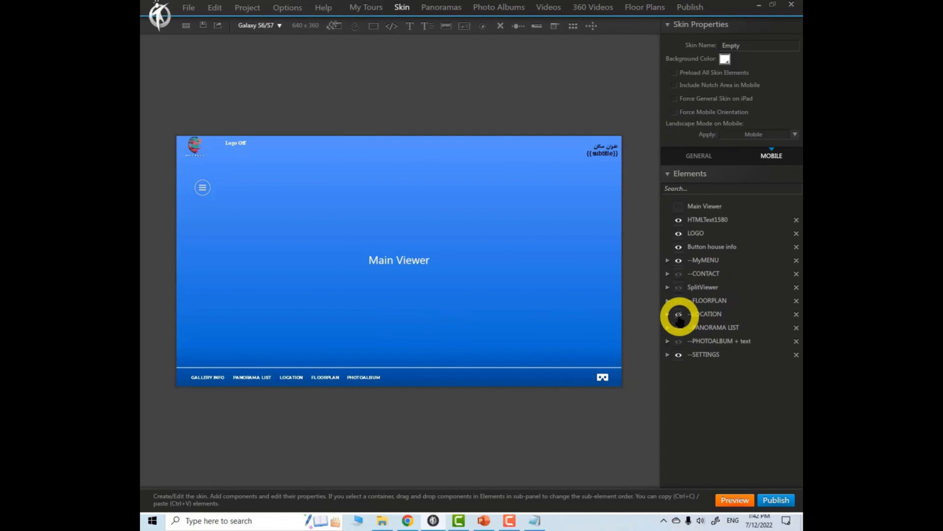
Step: Make the CONTACT window visible in the mobile skin and compare its layout in portrait and landscape orientation
click(678, 273)
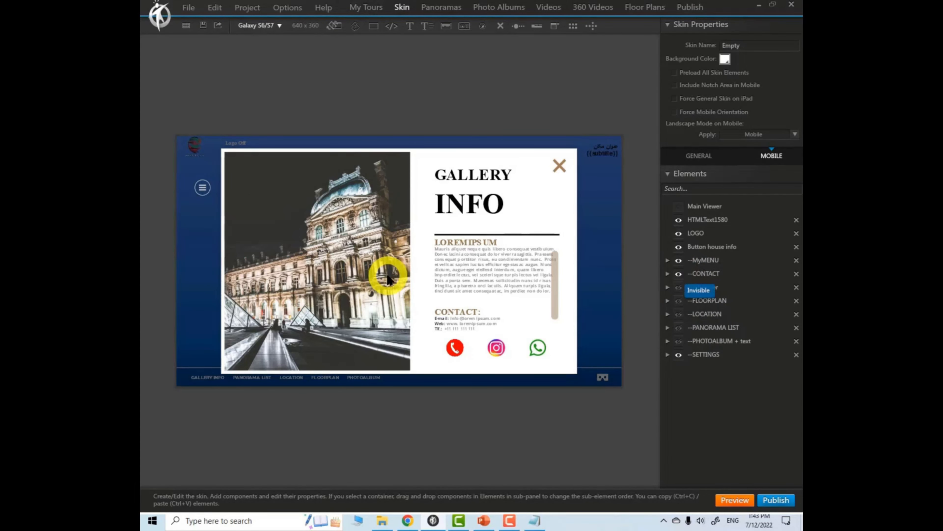
click(332, 26)
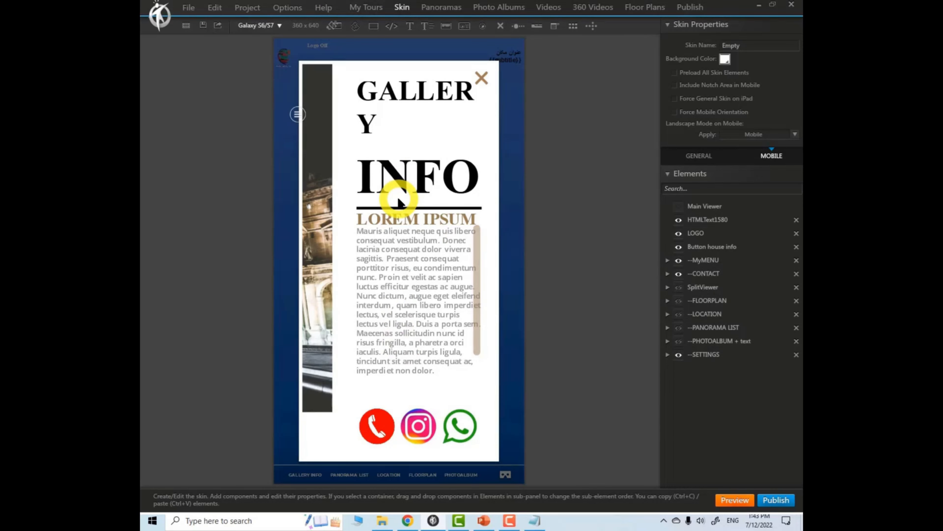
click(334, 26)
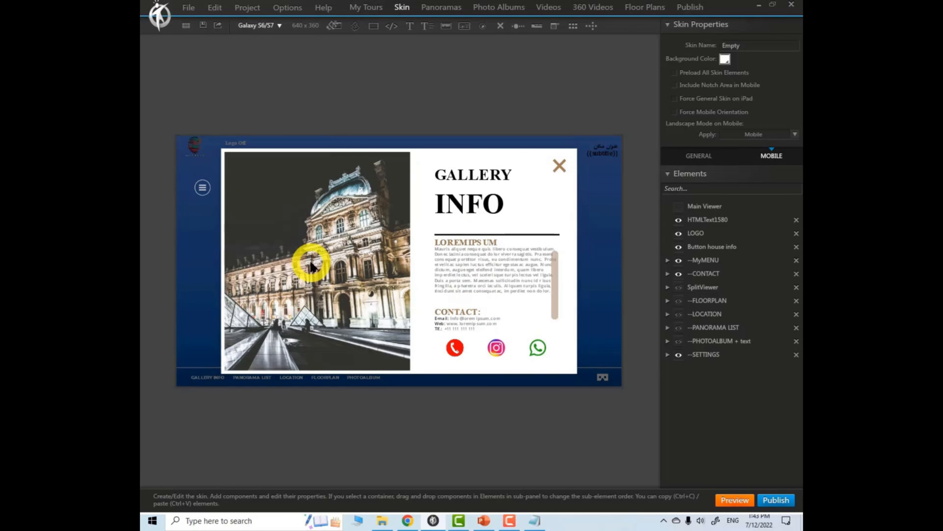
click(328, 27)
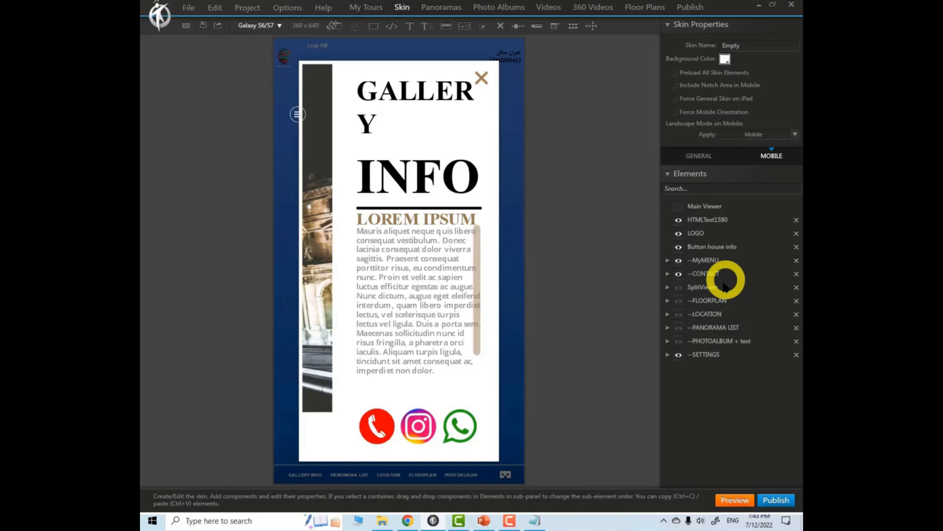
Step: Examine the WhatsApp, Instagram and phone icon buttons in the CONTACT window and review the available device preview sizes
click(461, 431)
click(421, 431)
click(390, 431)
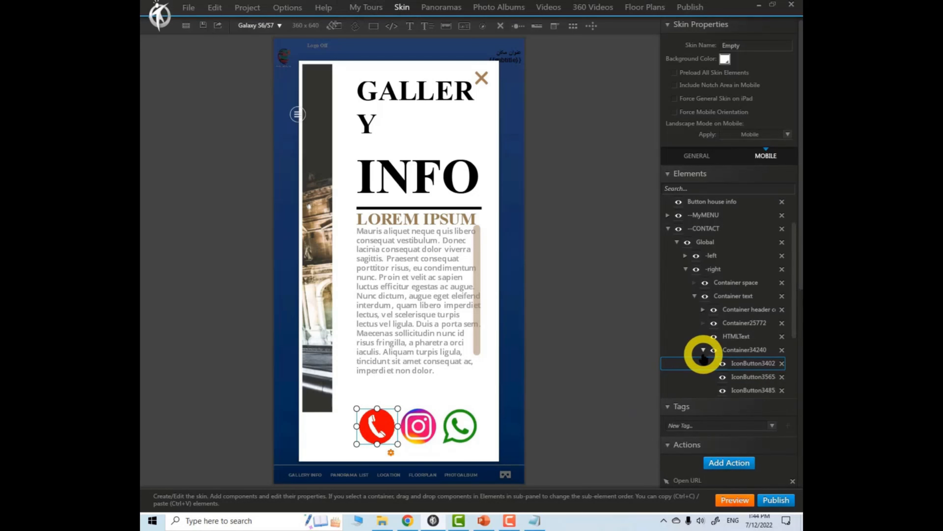
click(279, 25)
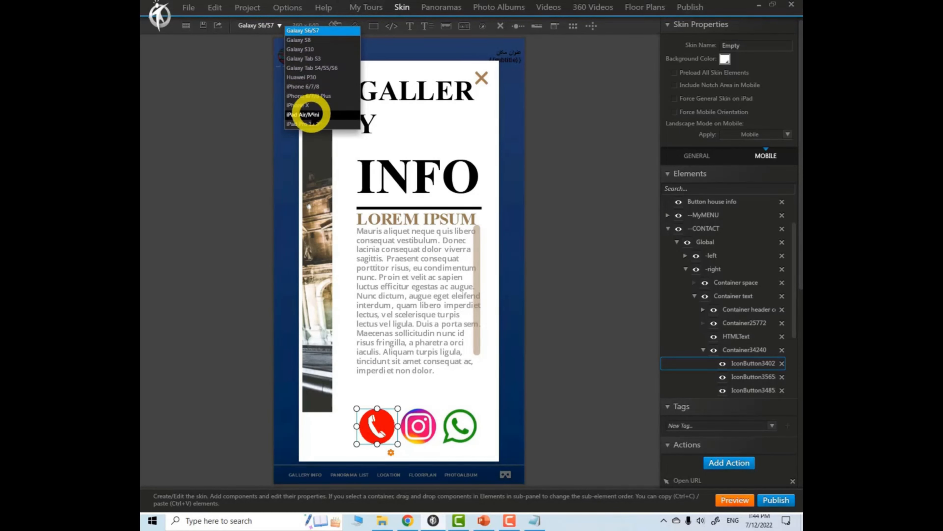
click(280, 27)
Step: Return to the general skin and open the tour's loading screen settings for publishing
click(697, 155)
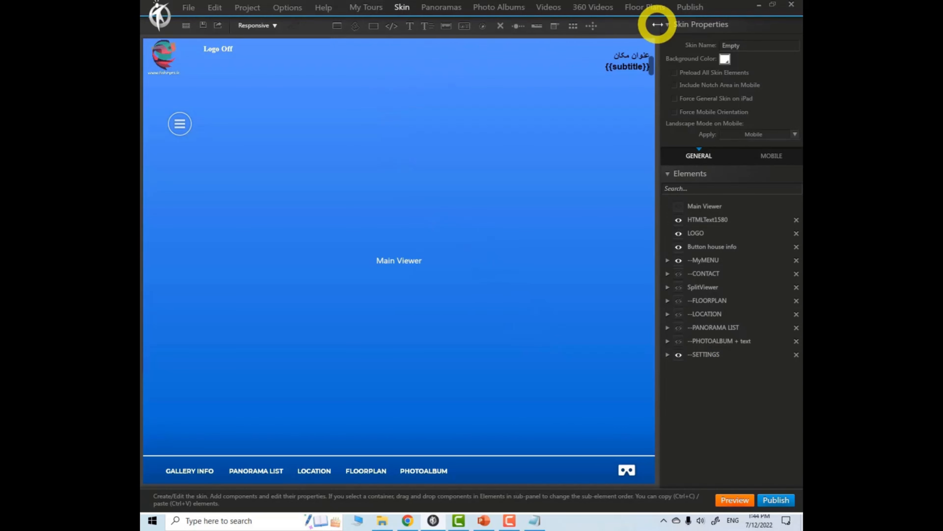
click(690, 8)
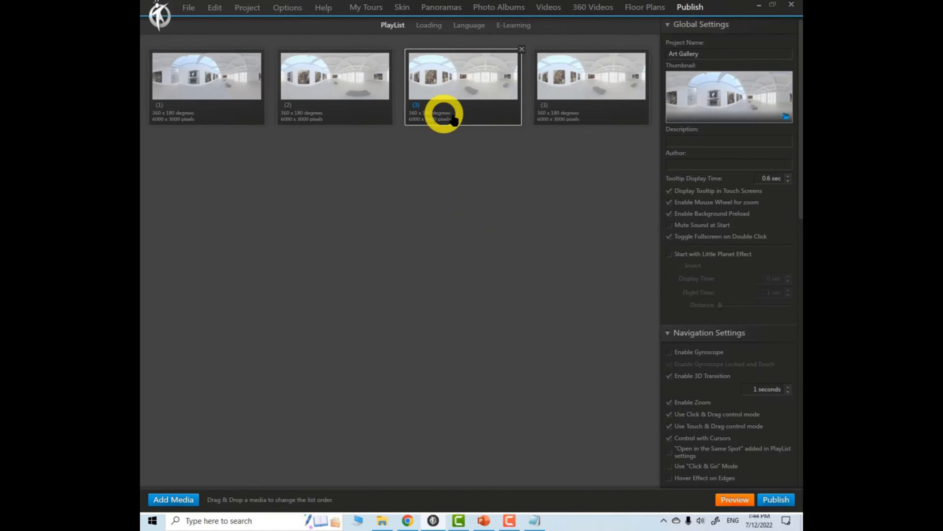
click(428, 31)
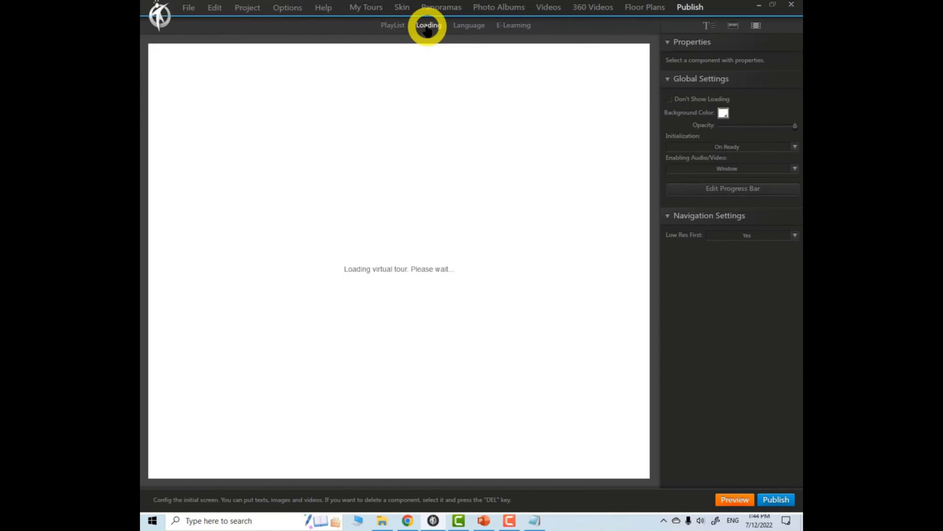